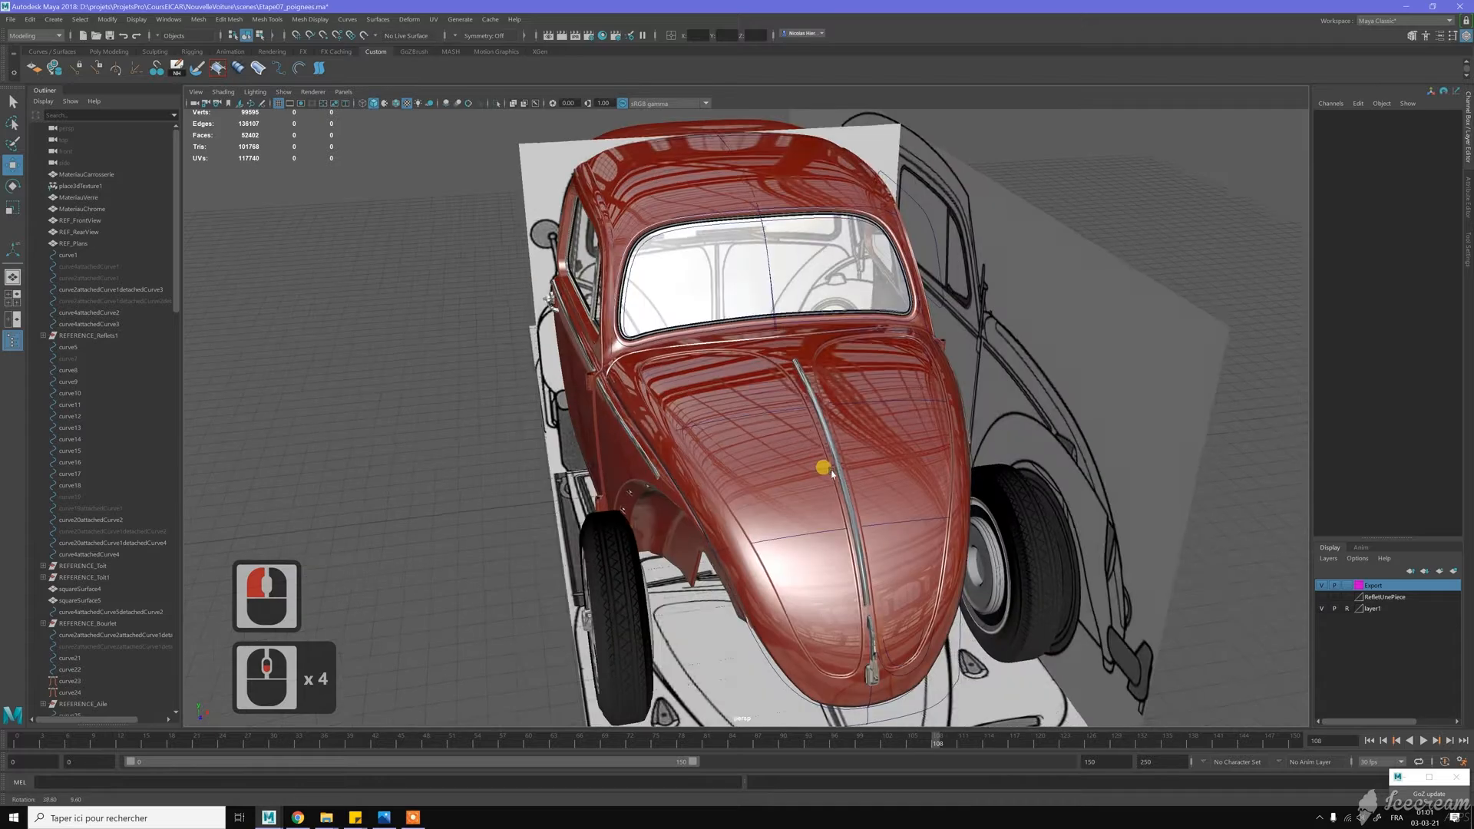
pyautogui.keyDown('alt'); pyautogui.moveTo(750, 371); pyautogui.dragTo(780, 415); pyautogui.keyUp('alt')
pyautogui.scroll(4, 799, 352)
pyautogui.keyDown('alt'); pyautogui.moveTo(780, 415); pyautogui.dragTo(783, 419, button='middle'); pyautogui.keyUp('alt')
pyautogui.keyDown('alt'); pyautogui.scroll(2, 783, 418); pyautogui.keyUp('alt')
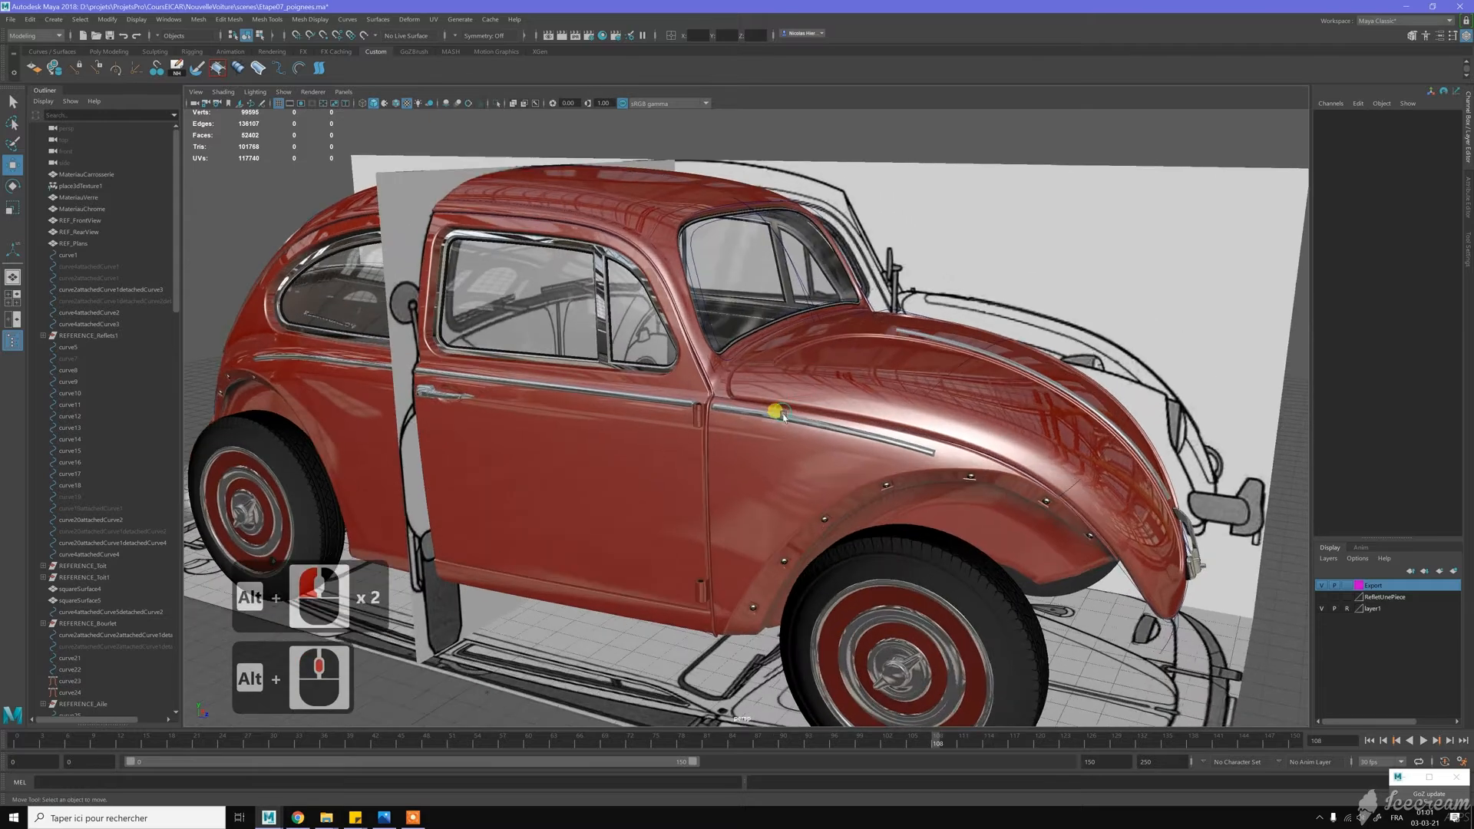
pyautogui.keyDown('alt'); pyautogui.moveTo(783, 420); pyautogui.dragTo(786, 436); pyautogui.keyUp('alt')
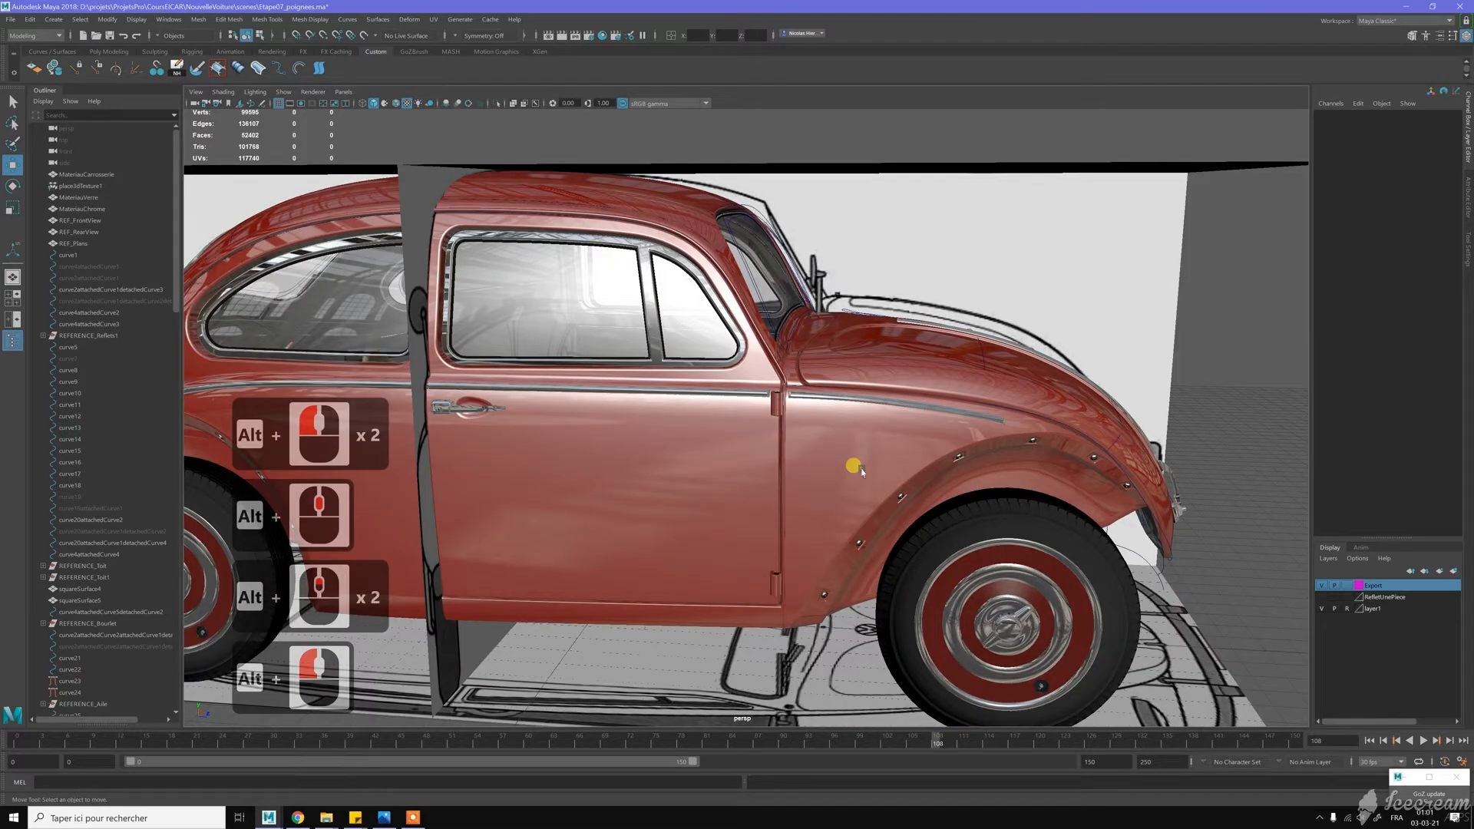
pyautogui.keyDown('alt'); pyautogui.moveTo(977, 398); pyautogui.dragTo(996, 310); pyautogui.keyUp('alt')
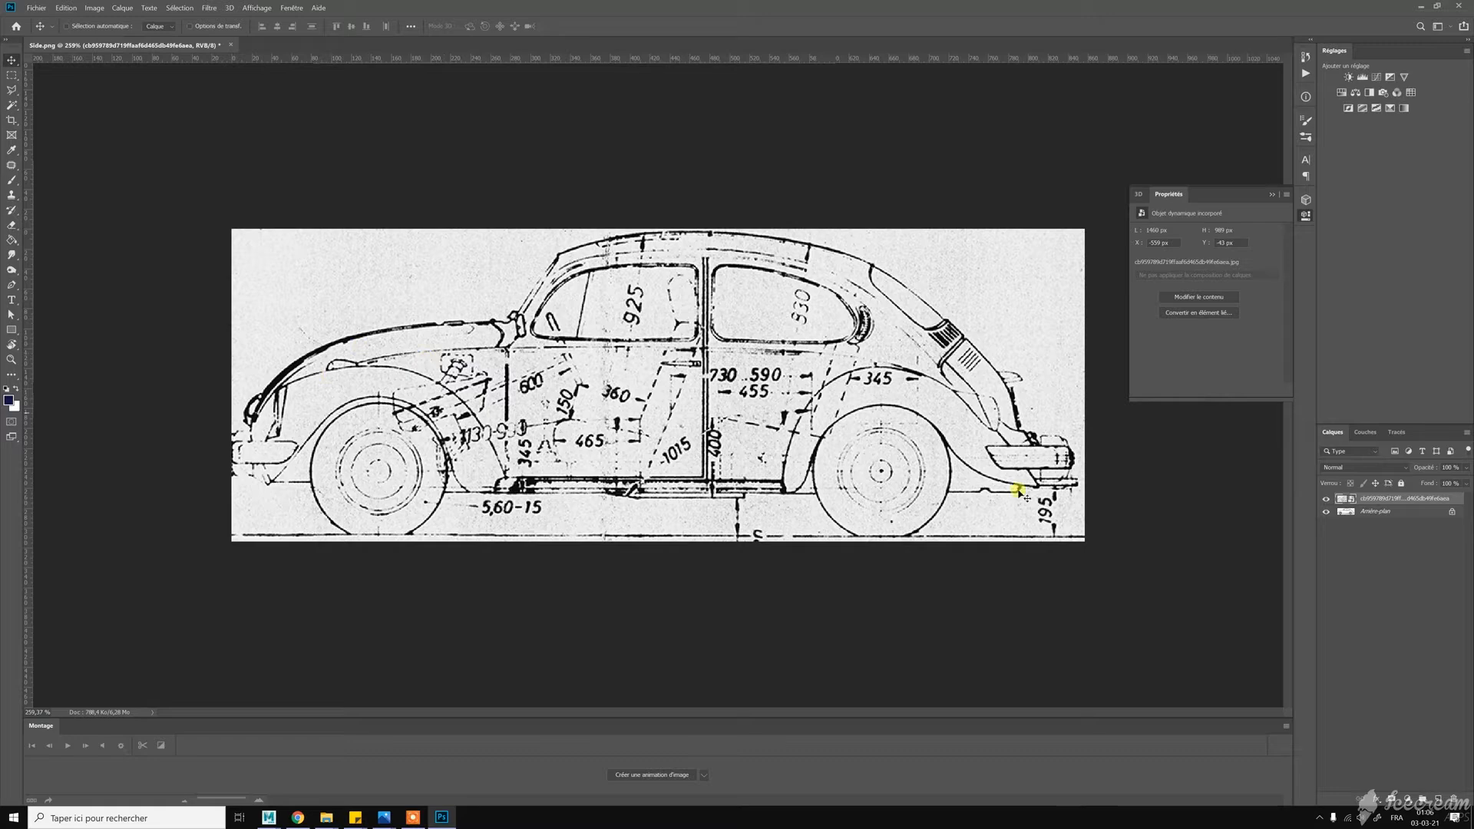
# Toggle the visibility of the dimensioned blueprint layer to compare it with the side-view drawing on the background layer
pyautogui.click(1326, 499)
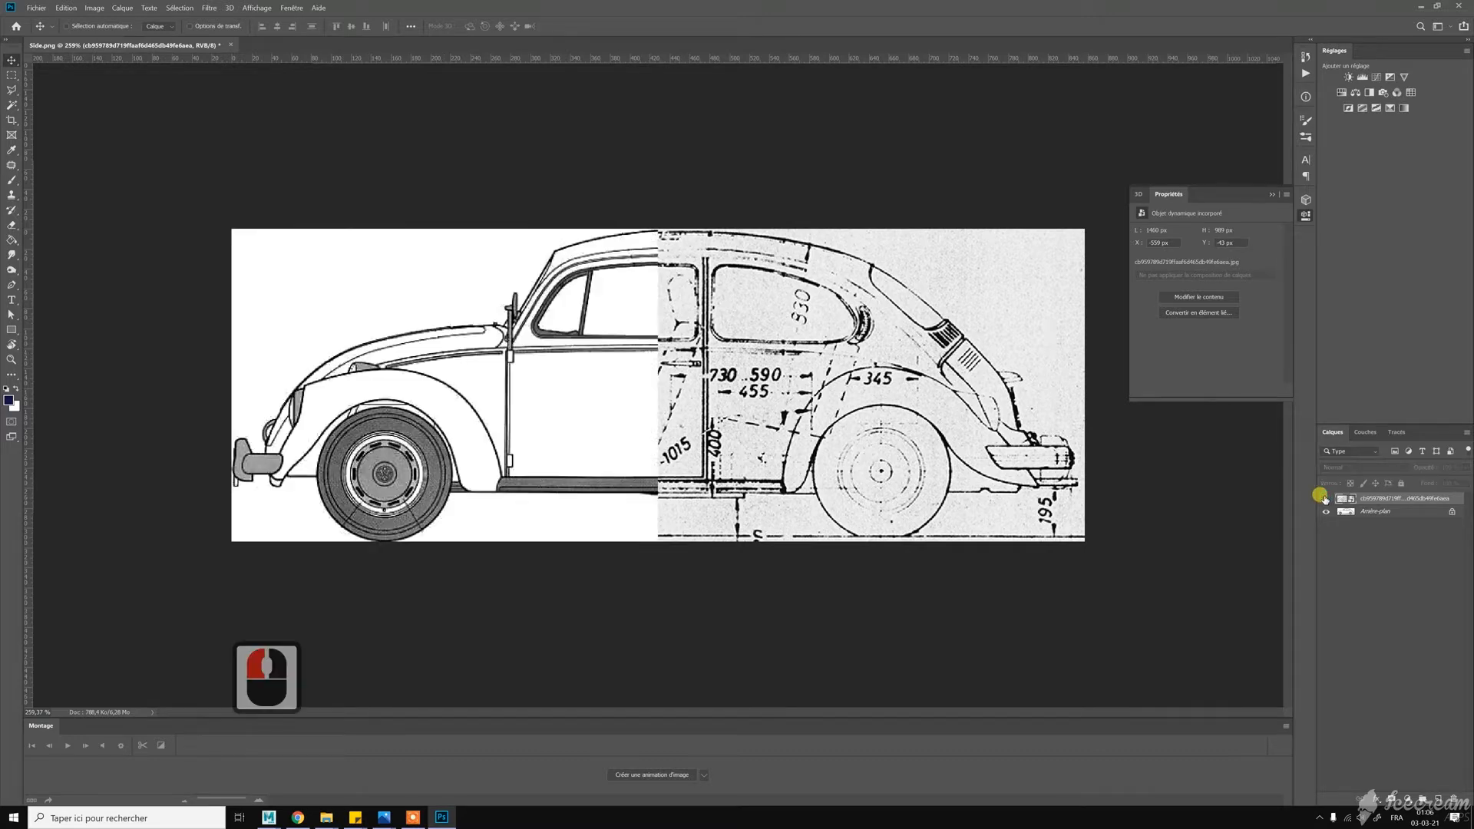
pyautogui.click(1326, 498)
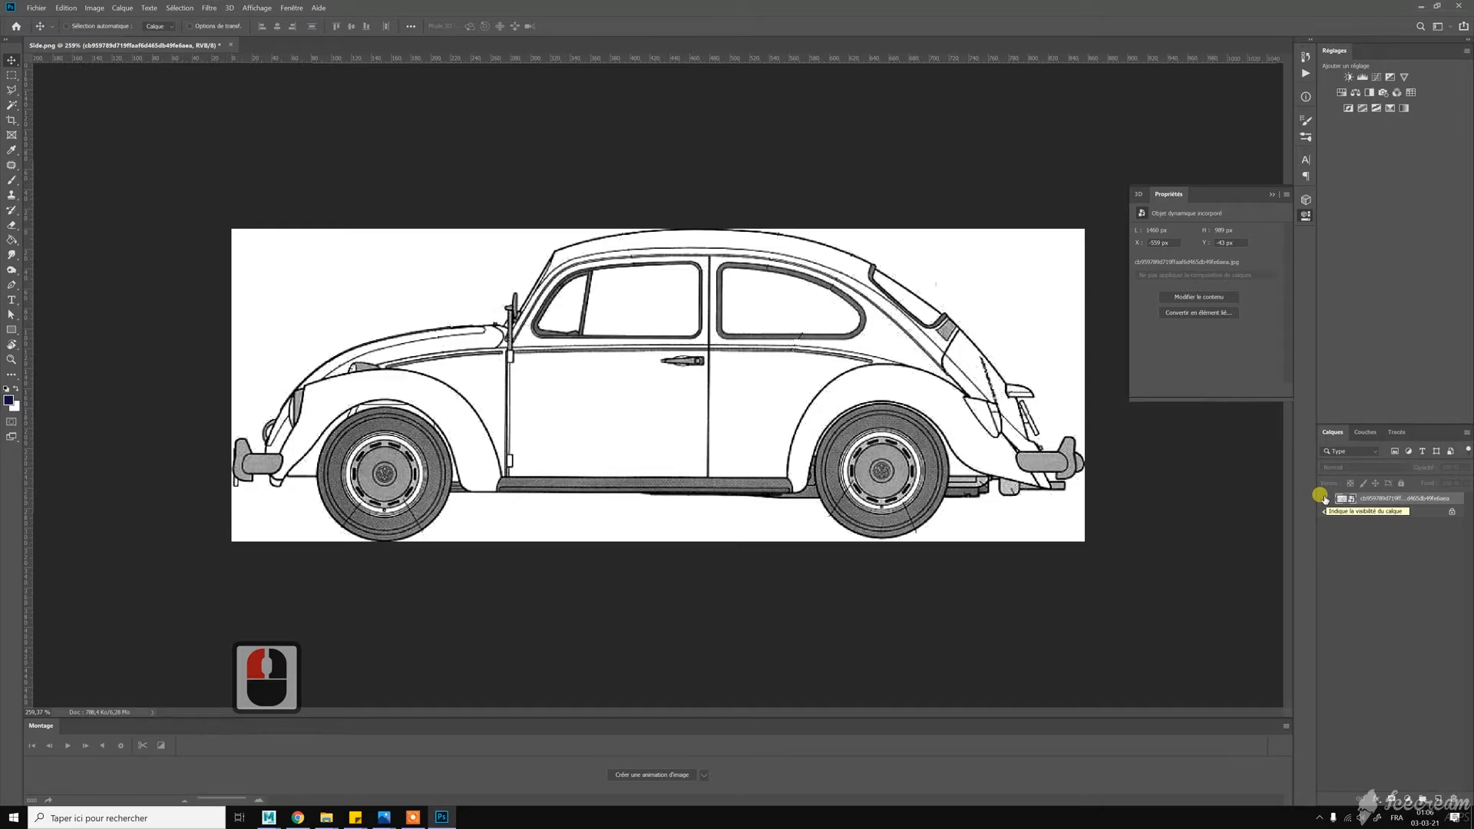
pyautogui.click(1325, 499)
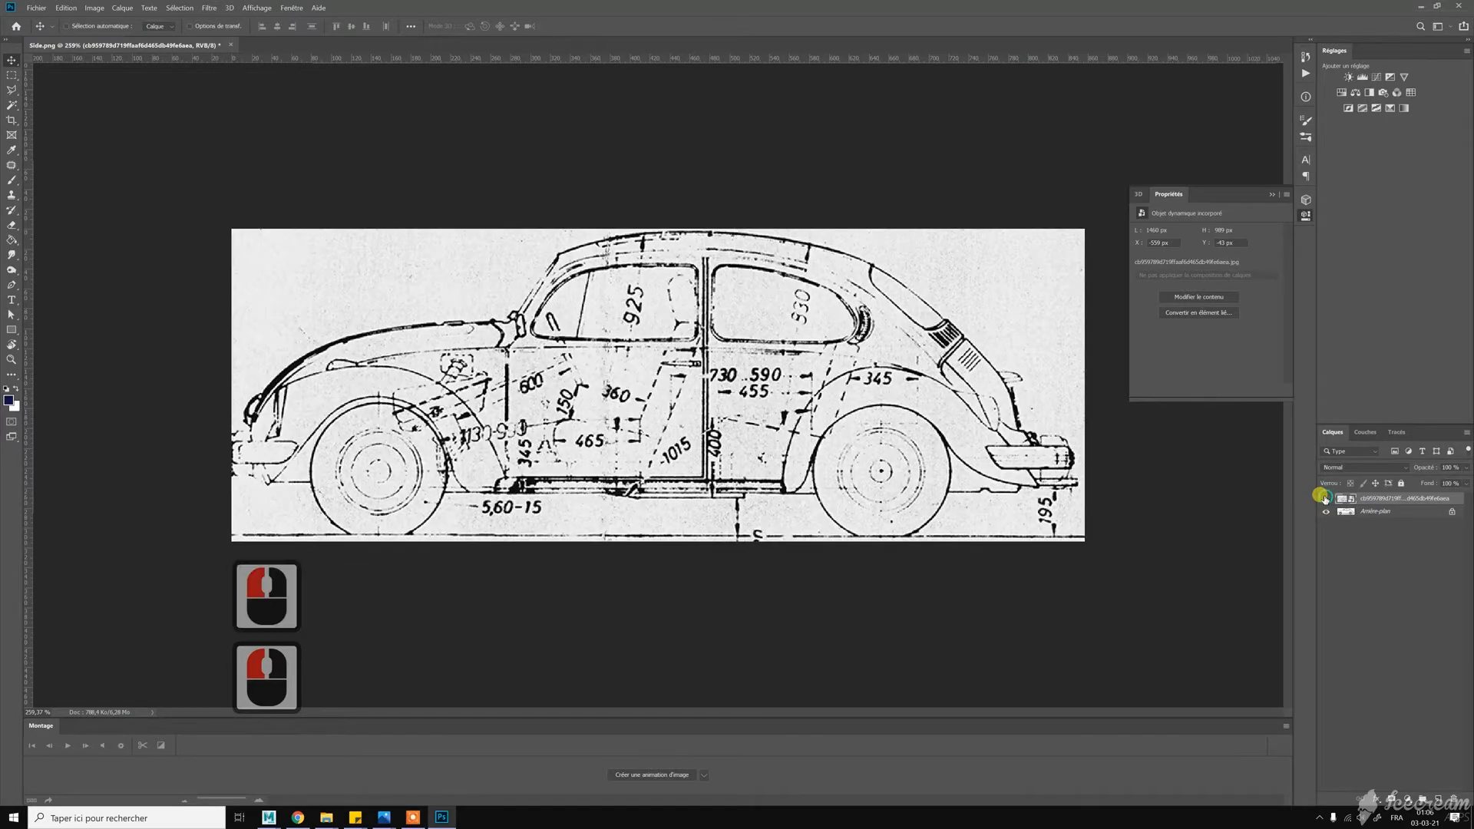
pyautogui.click(1325, 498)
pyautogui.click(1326, 498)
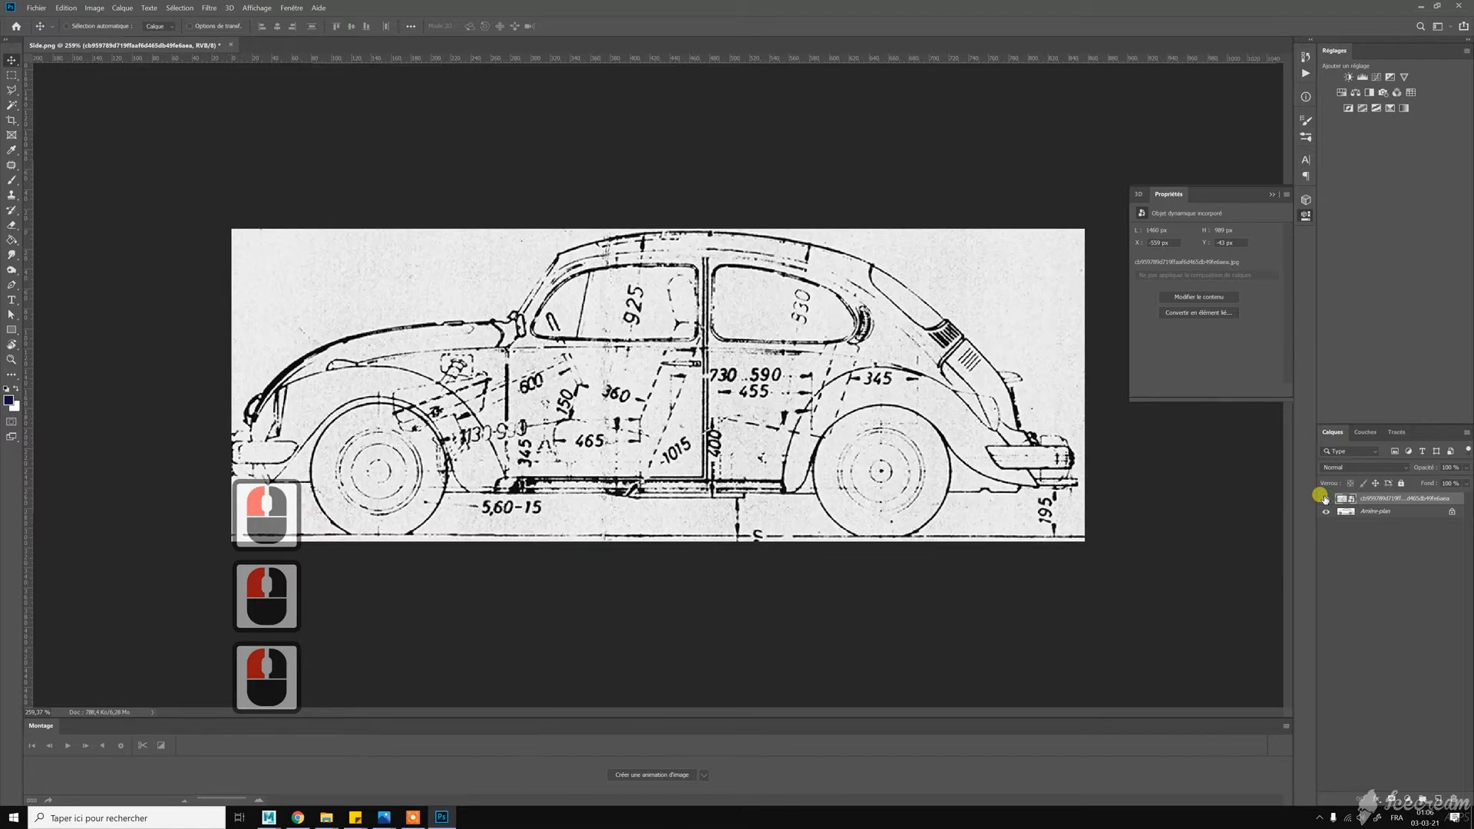
pyautogui.click(1326, 498)
pyautogui.click(1326, 498)
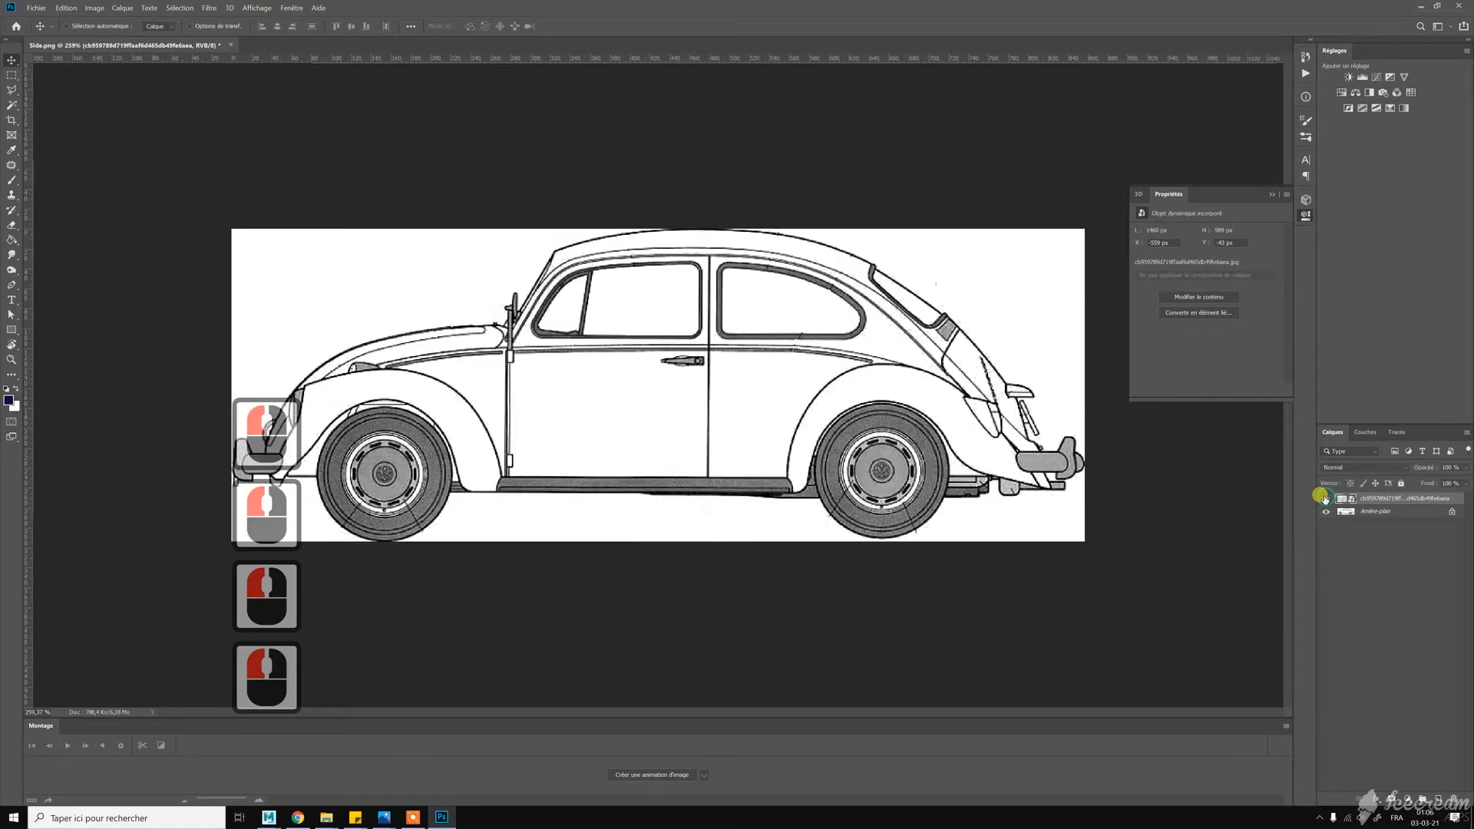
pyautogui.click(1325, 498)
pyautogui.click(1326, 498)
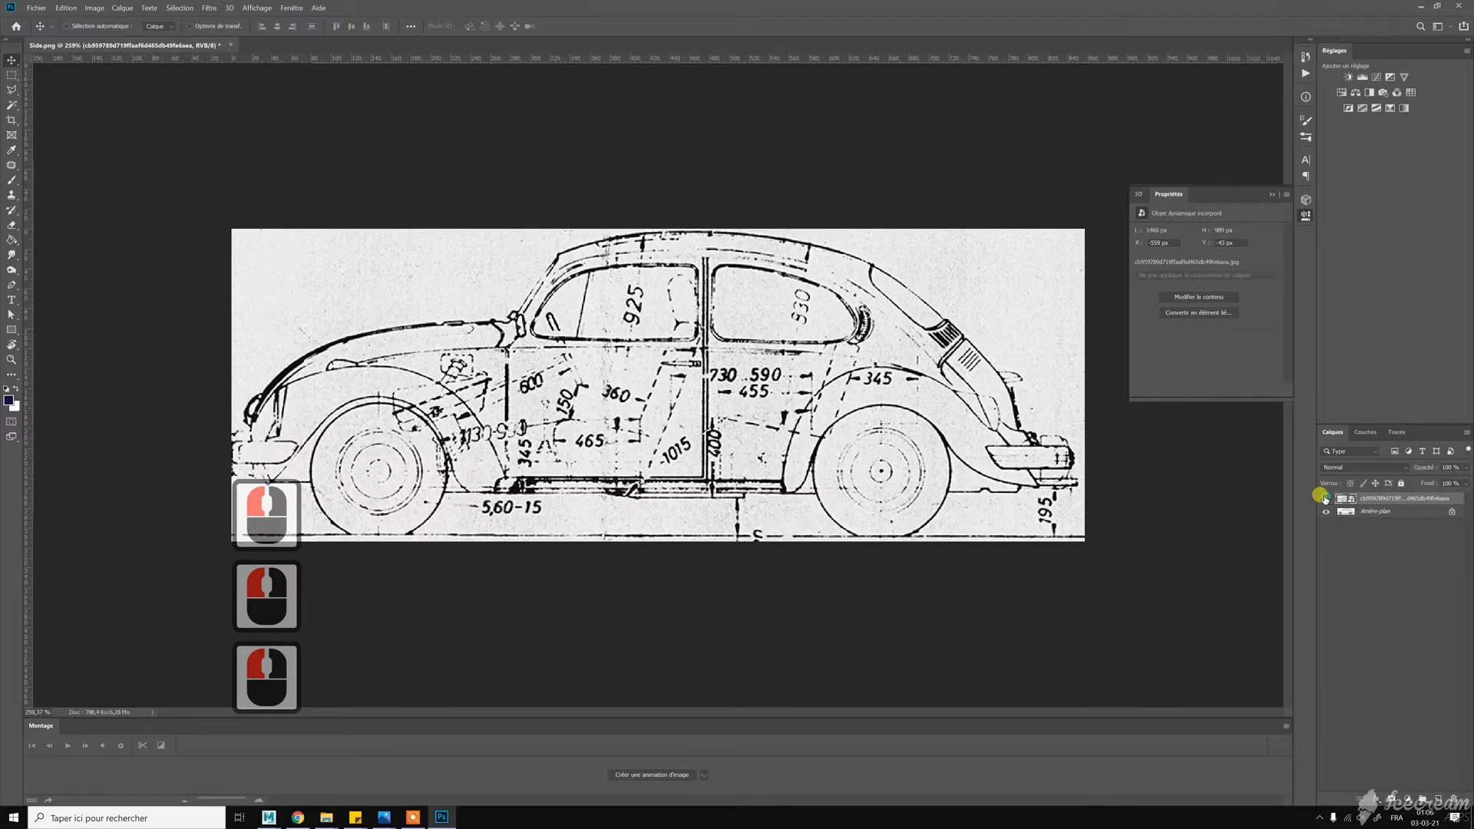
pyautogui.click(1326, 498)
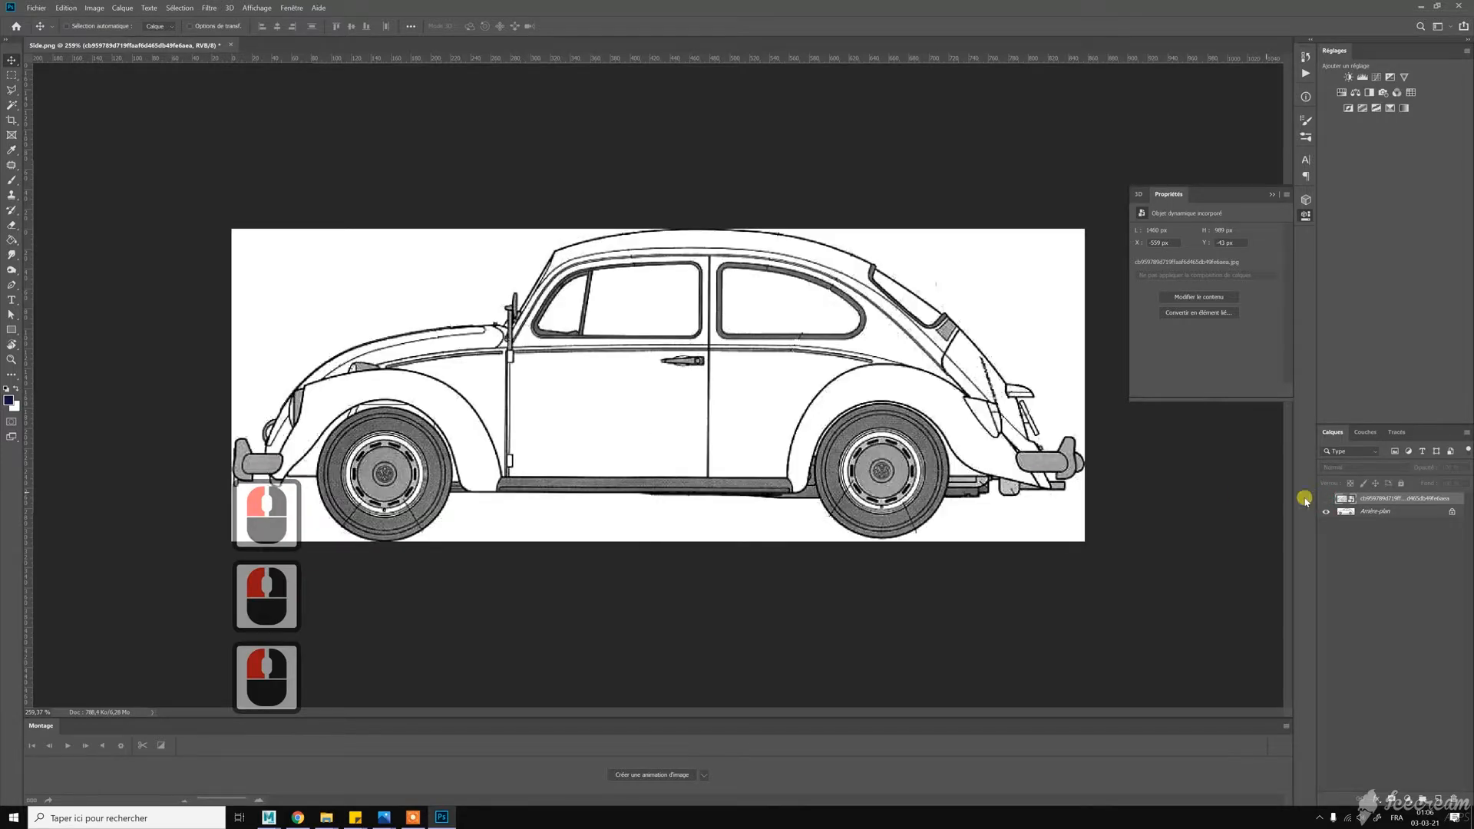
pyautogui.click(1321, 497)
pyautogui.click(1322, 497)
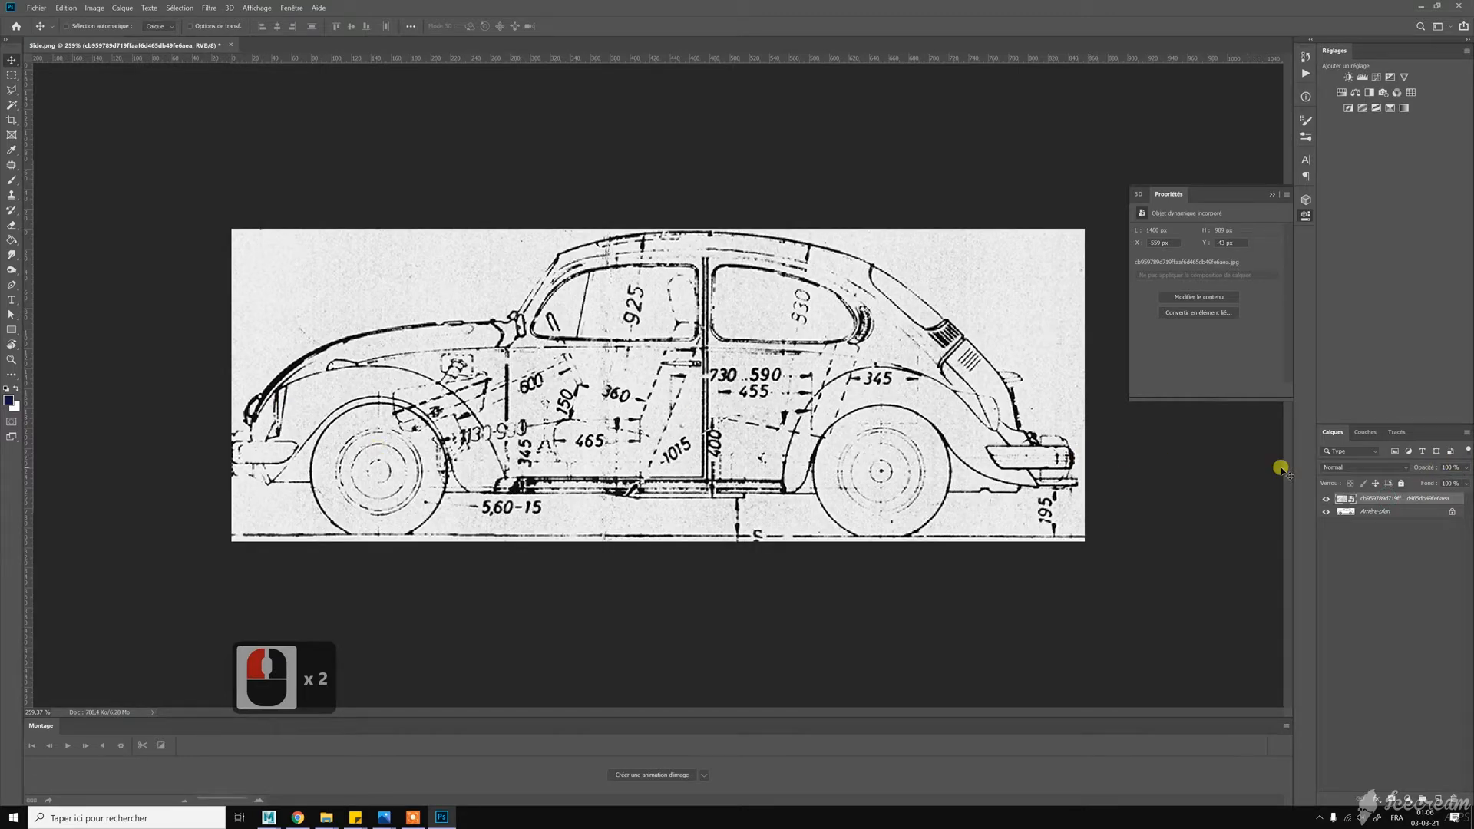
# Lower the dimensioned blueprint layer's opacity to compare its alignment with the side drawing beneath, and restore it to 100%
pyautogui.click(1466, 468)
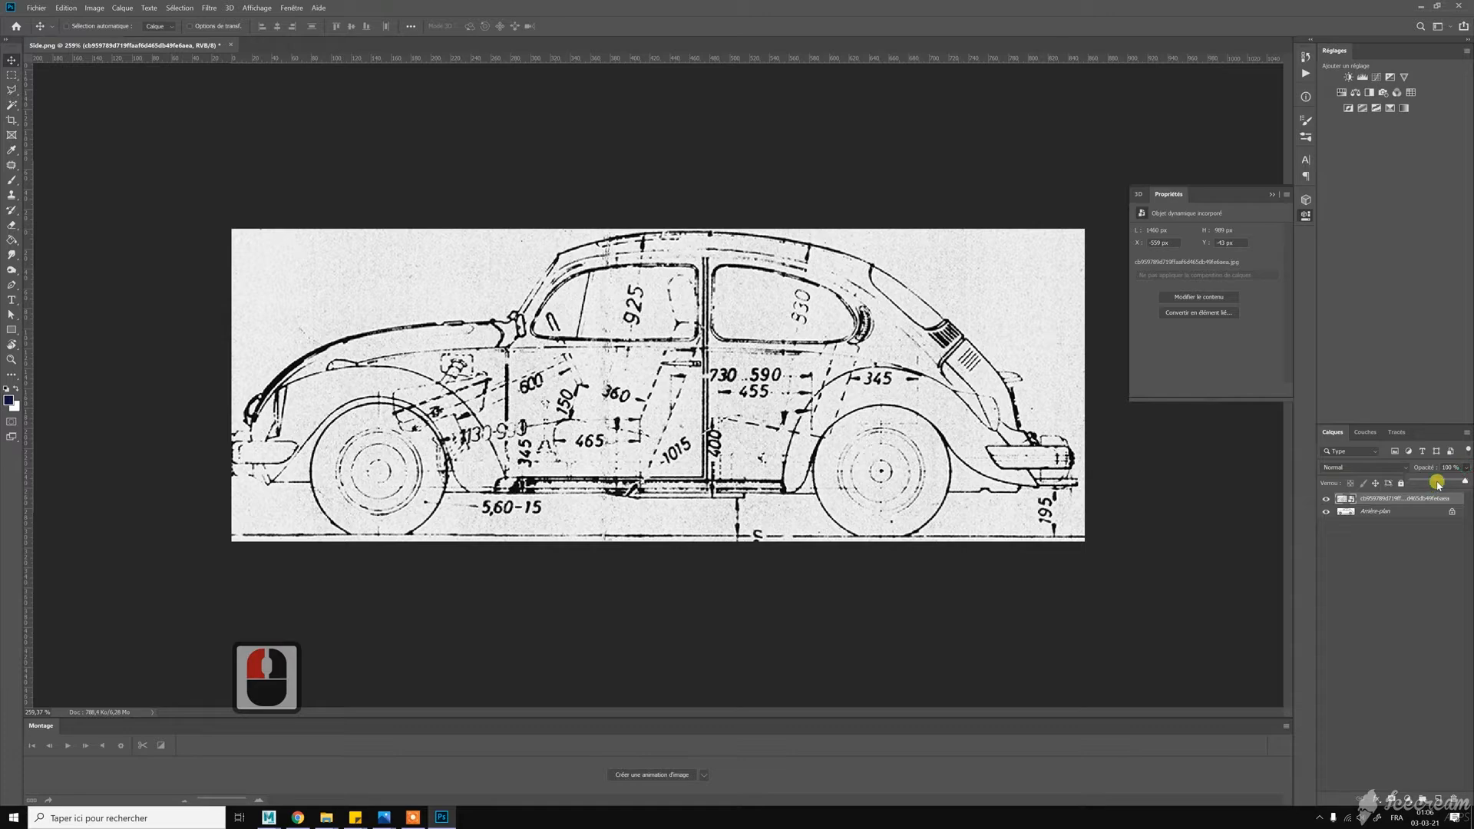
pyautogui.click(1439, 482)
pyautogui.moveTo(1439, 482)
pyautogui.mouseDown()
pyautogui.moveTo(1425, 486)
pyautogui.moveTo(1447, 482)
pyautogui.mouseUp()
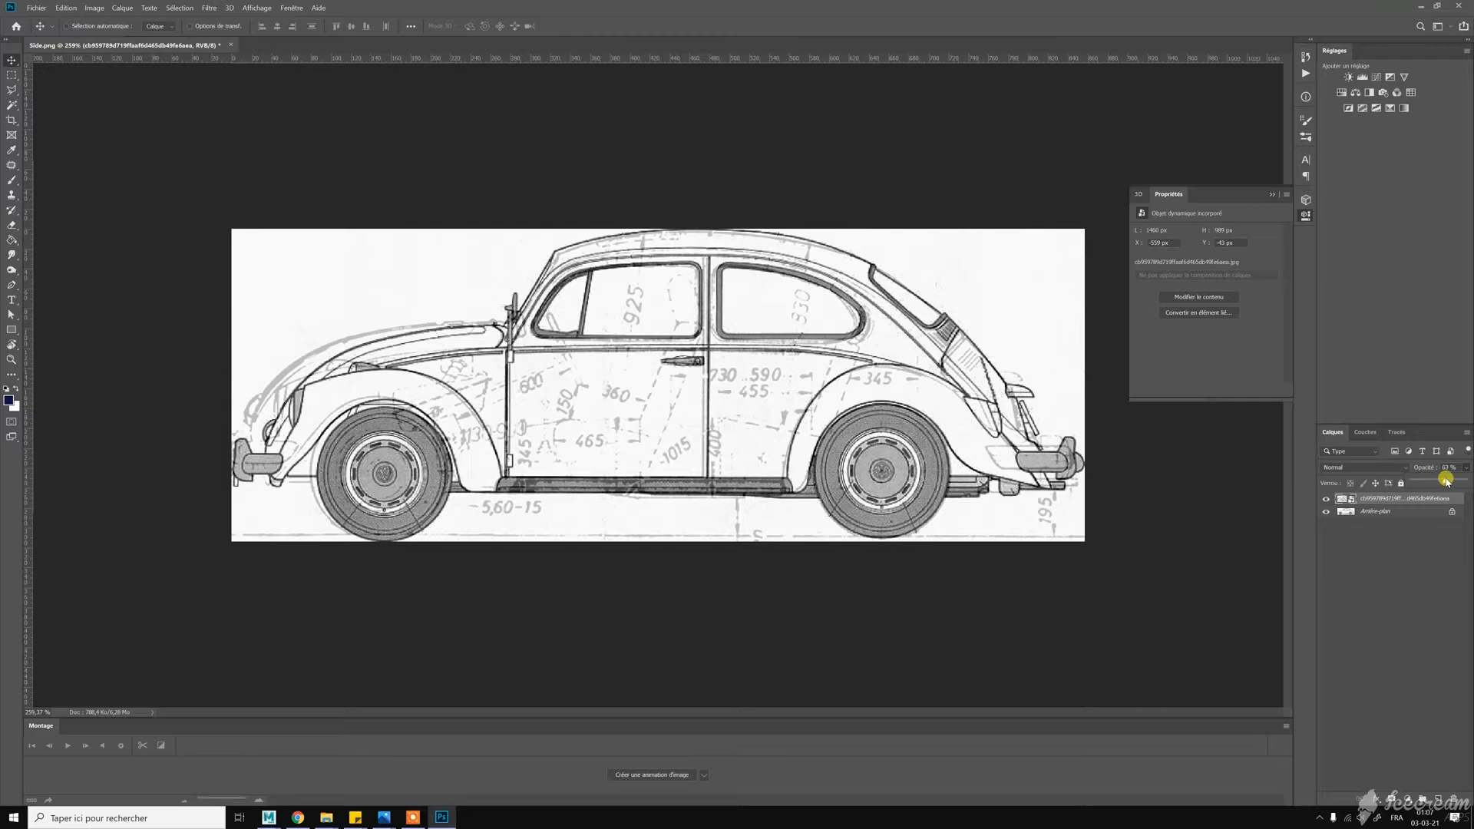
pyautogui.moveTo(1446, 481); pyautogui.dragTo(1467, 482)
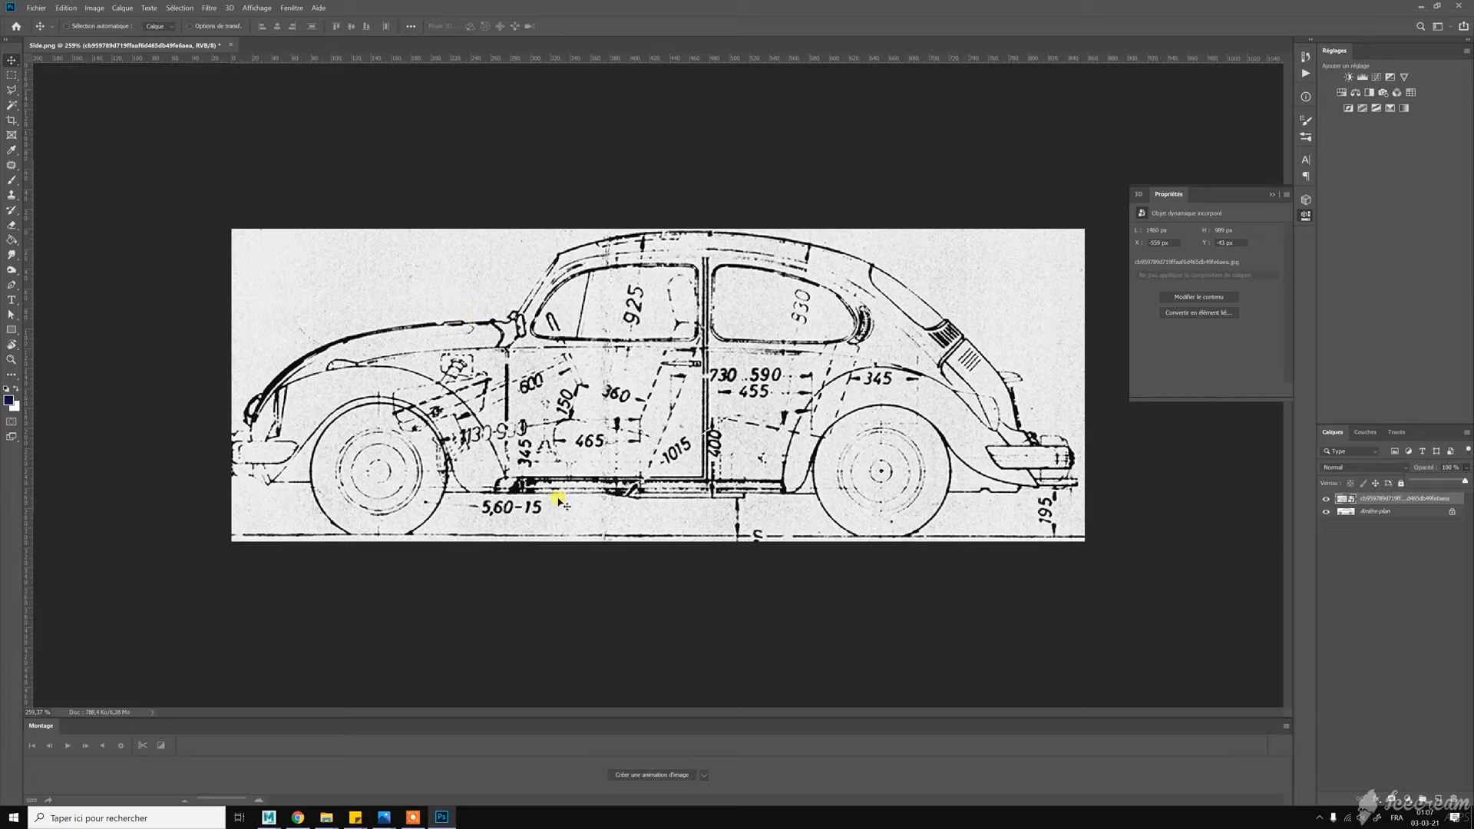
# Switch back to Maya and bring the Hypershade window over the viewport
pyautogui.press('F7')
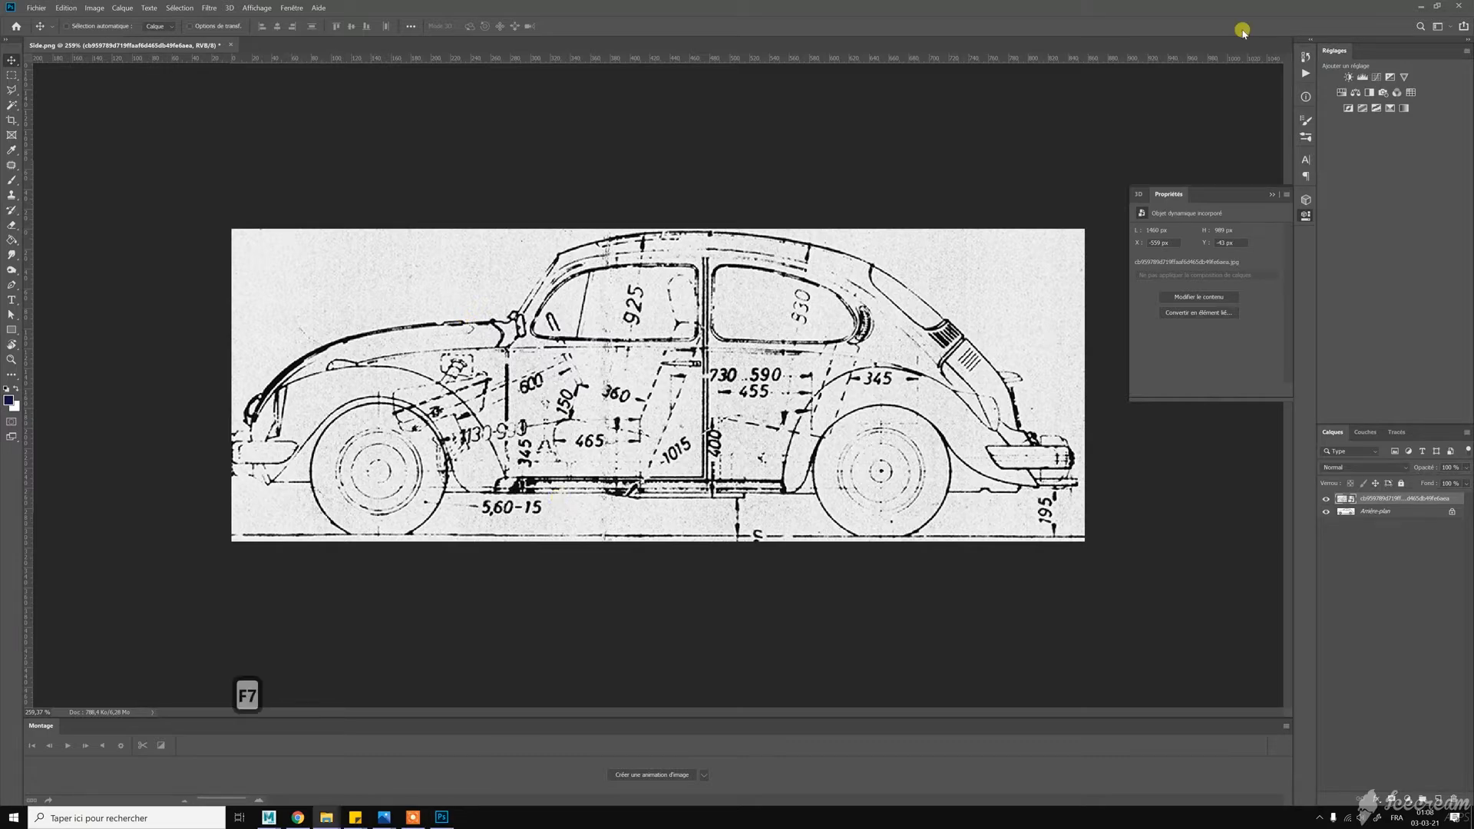
pyautogui.click(1418, 5)
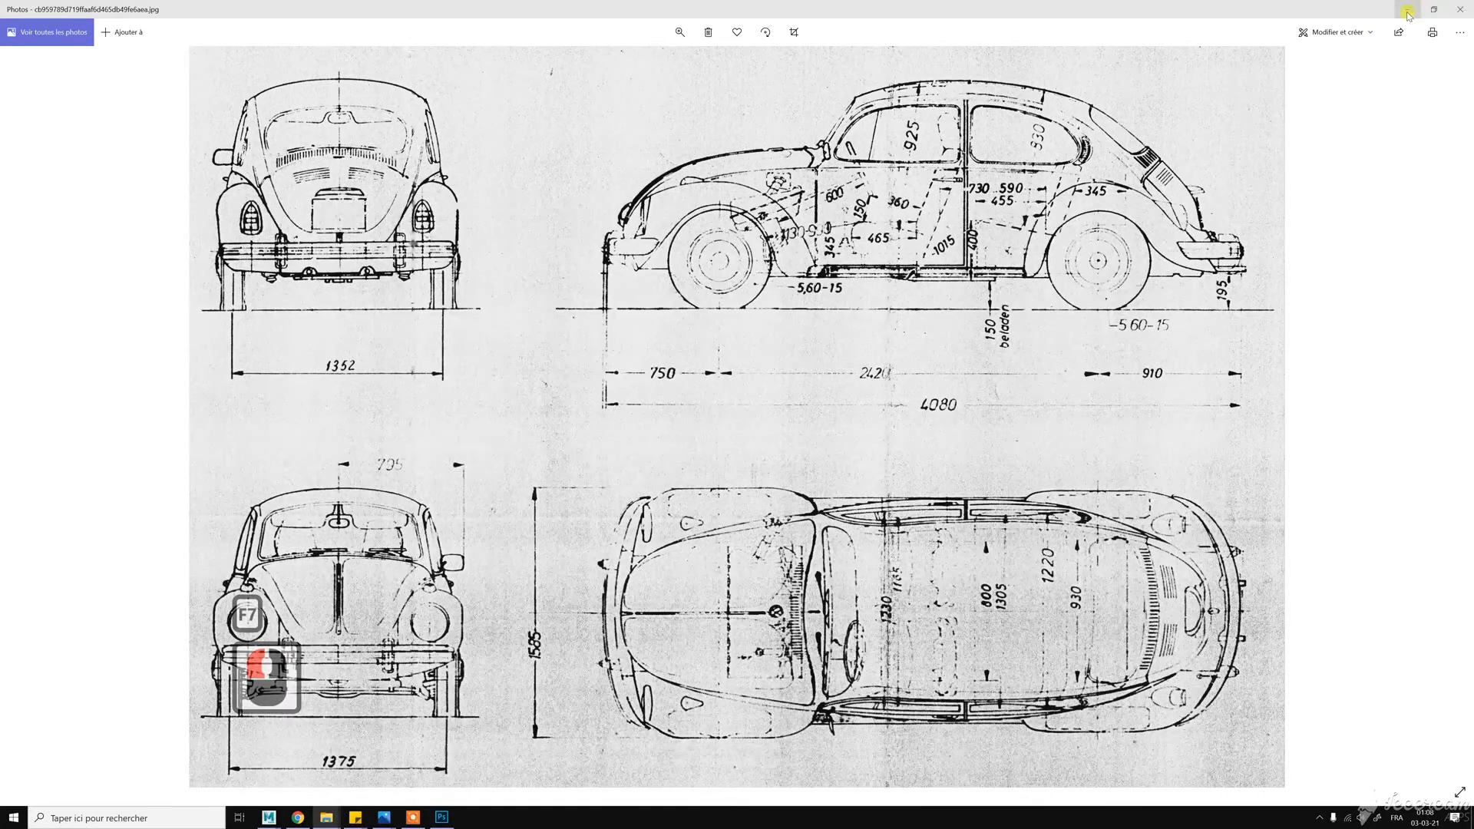
pyautogui.click(1408, 12)
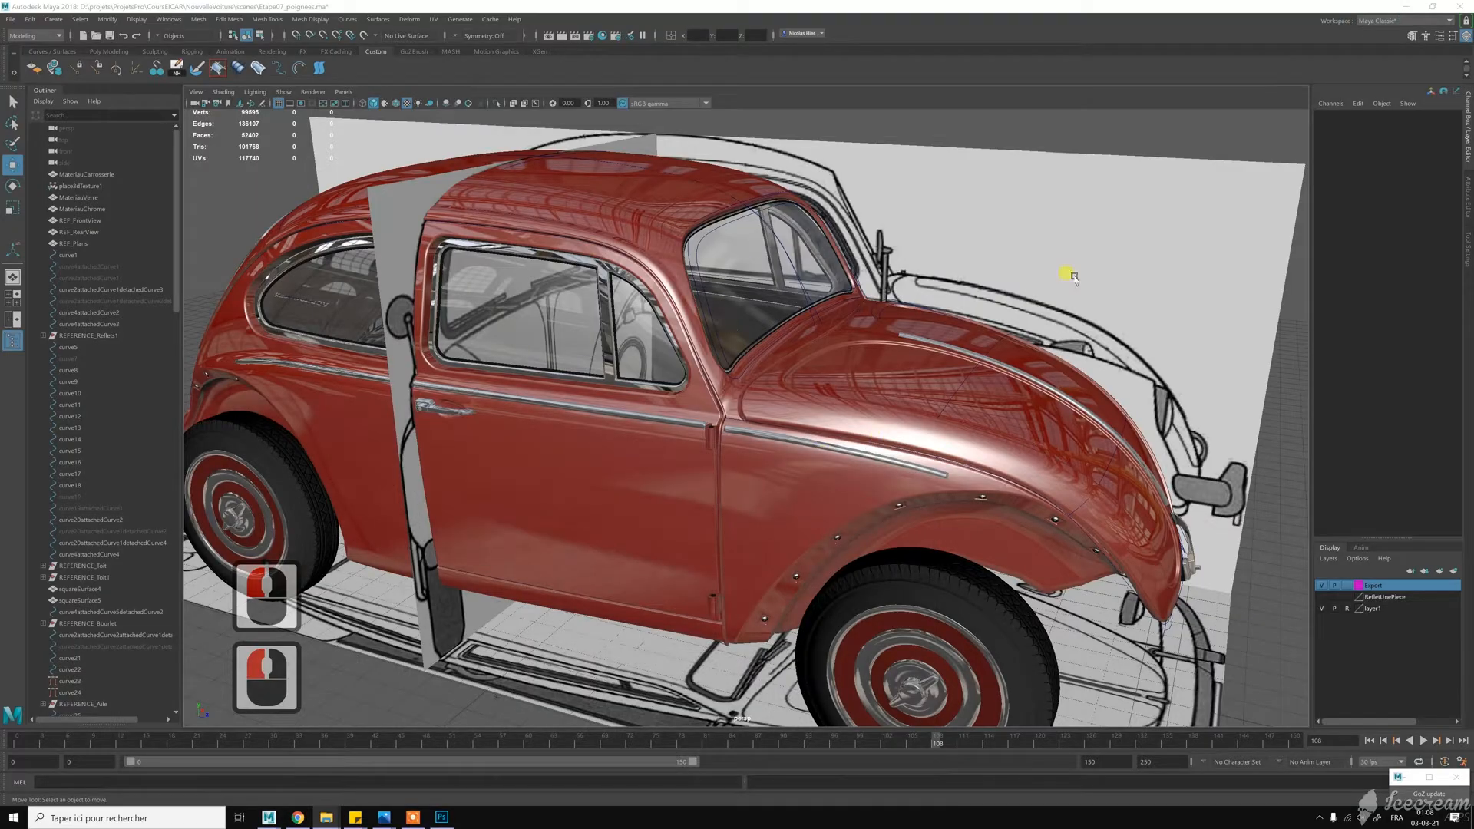
pyautogui.moveTo(1473, 330); pyautogui.dragTo(878, 254)
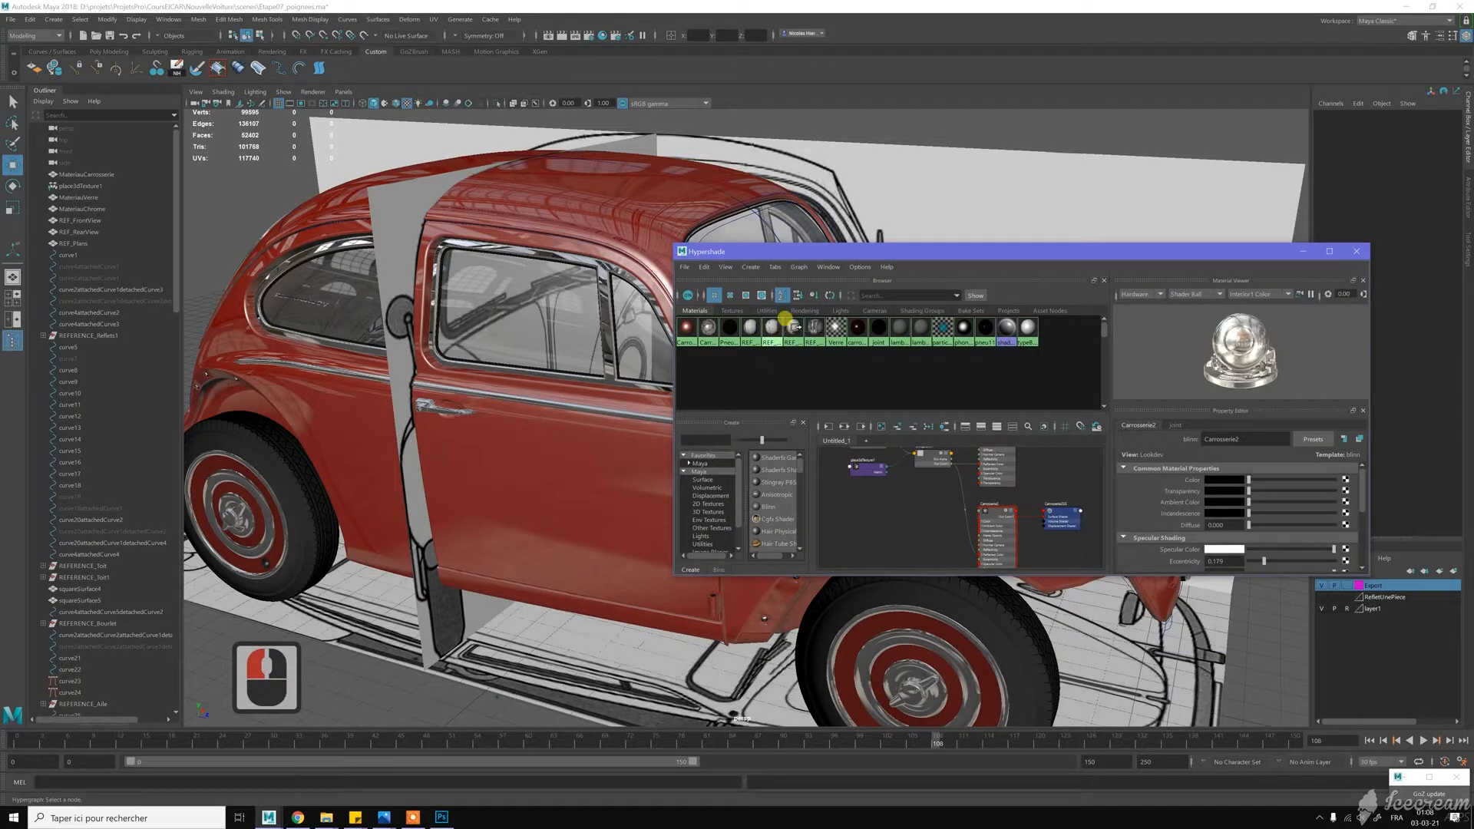
# Graph the REF_Side material, replace its file texture's image with Side_trappe.png, and move Hypershade out of the way
pyautogui.click(789, 330)
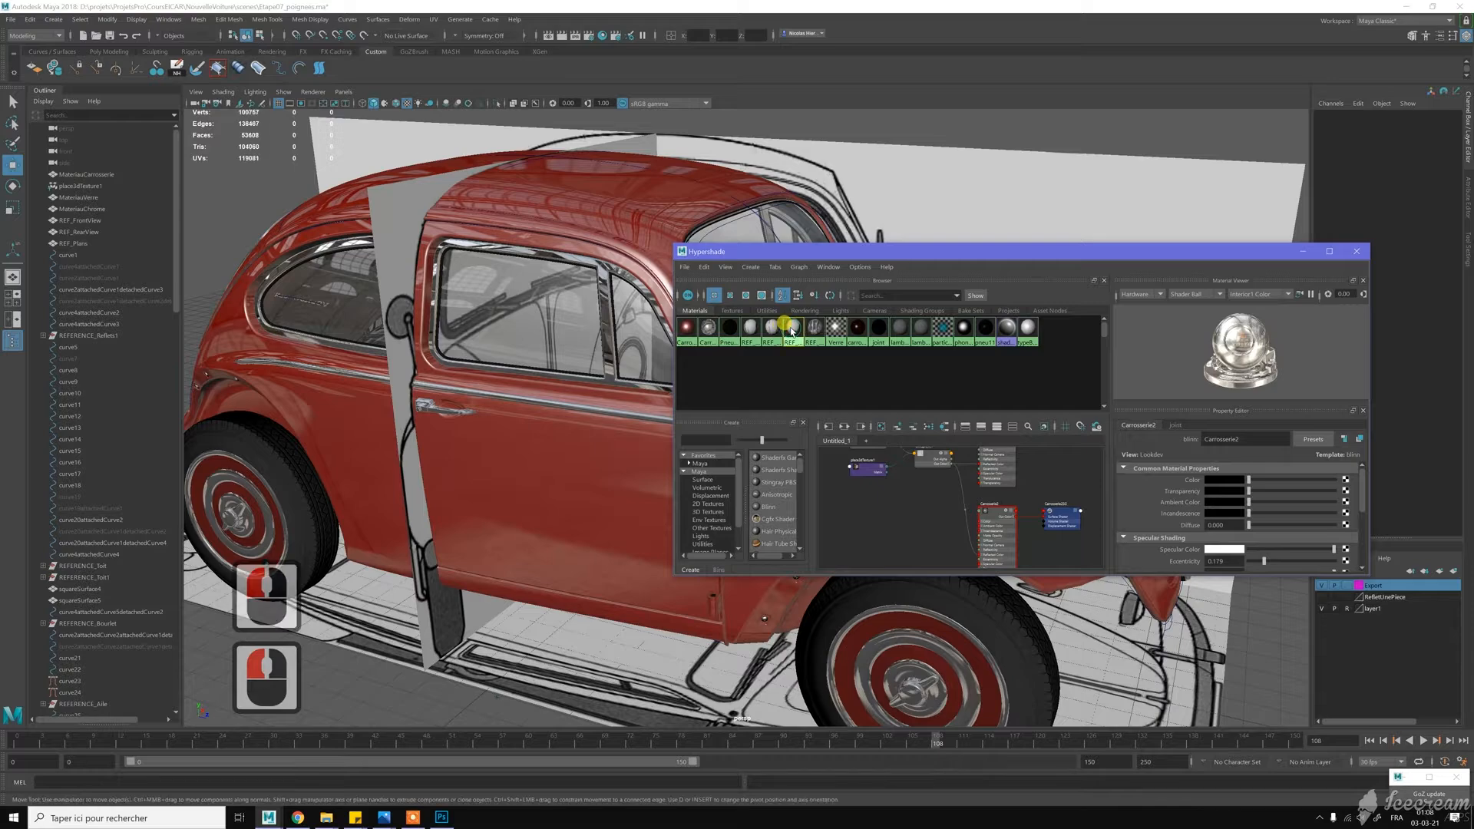
pyautogui.click(844, 426)
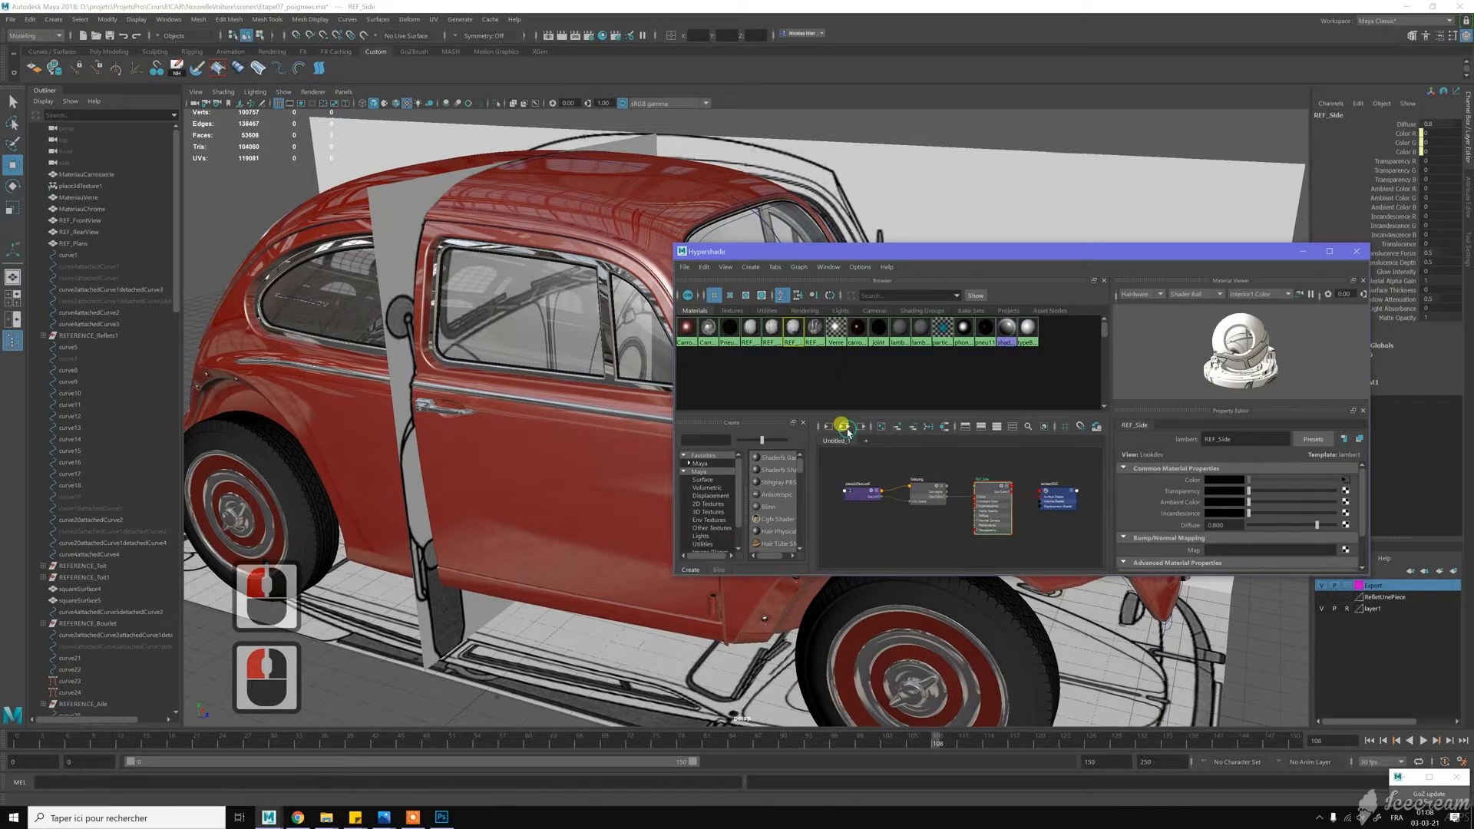
pyautogui.click(940, 493)
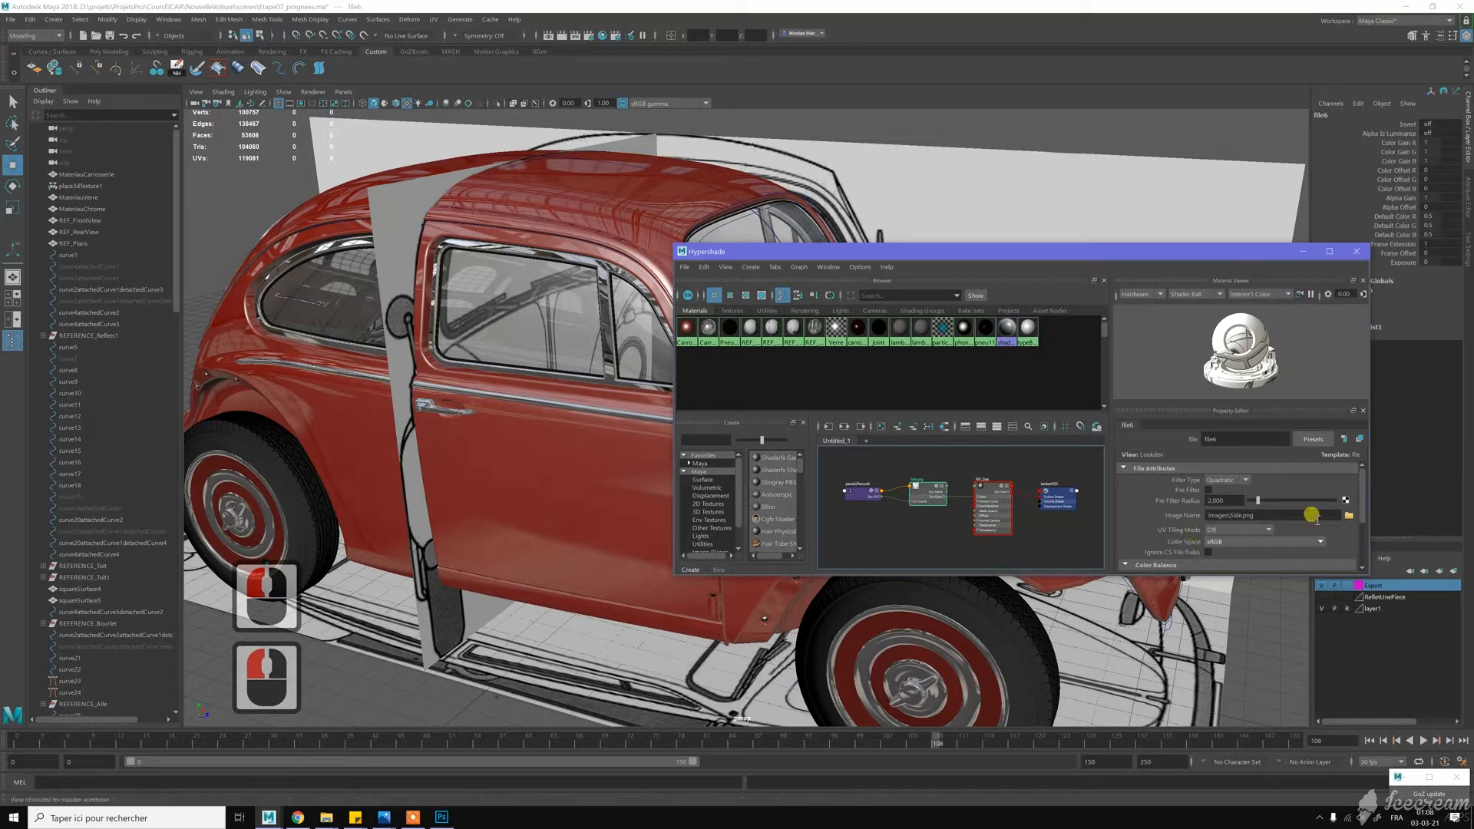
pyautogui.click(1349, 515)
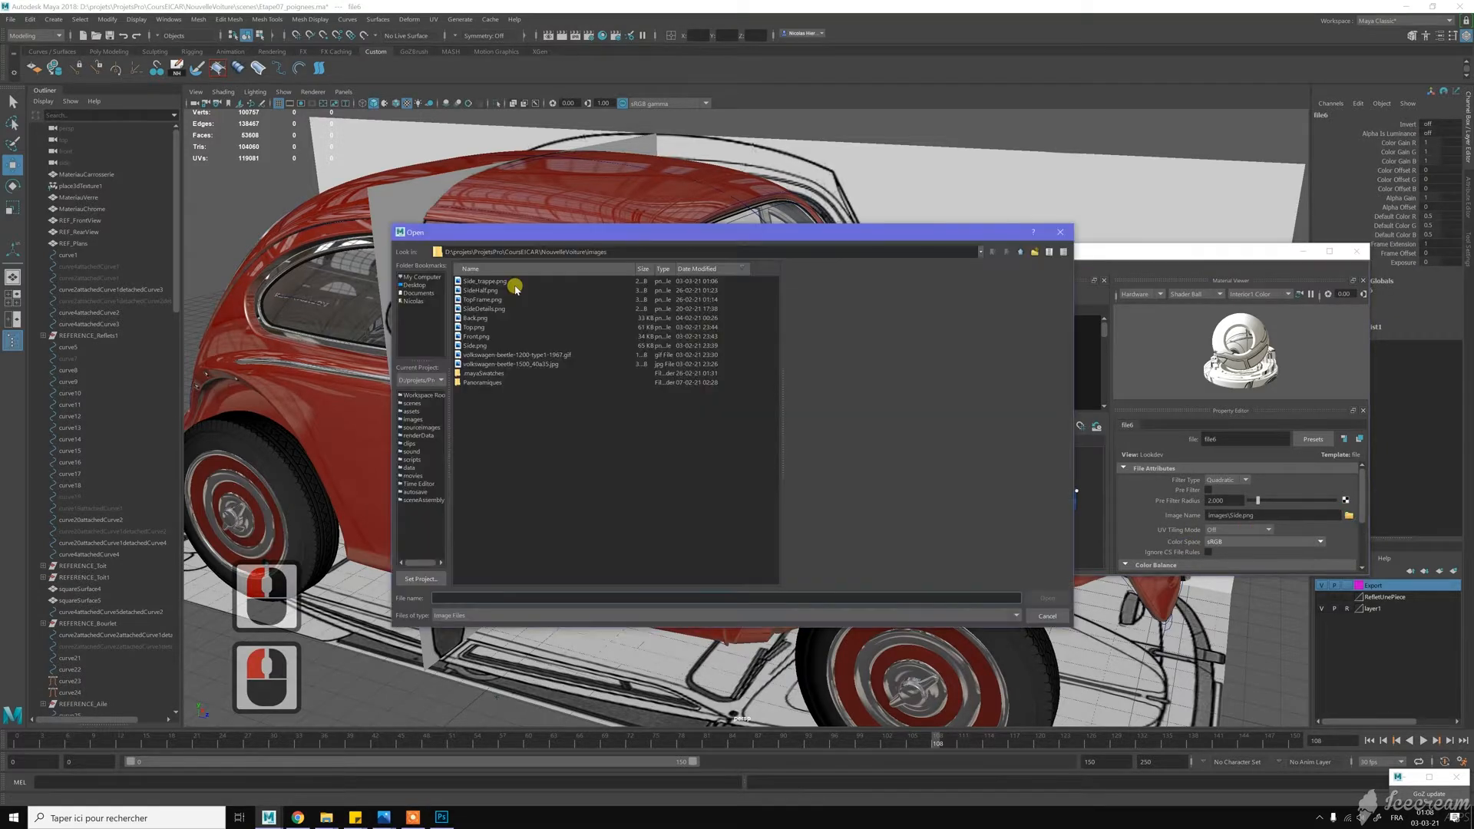
pyautogui.click(500, 286)
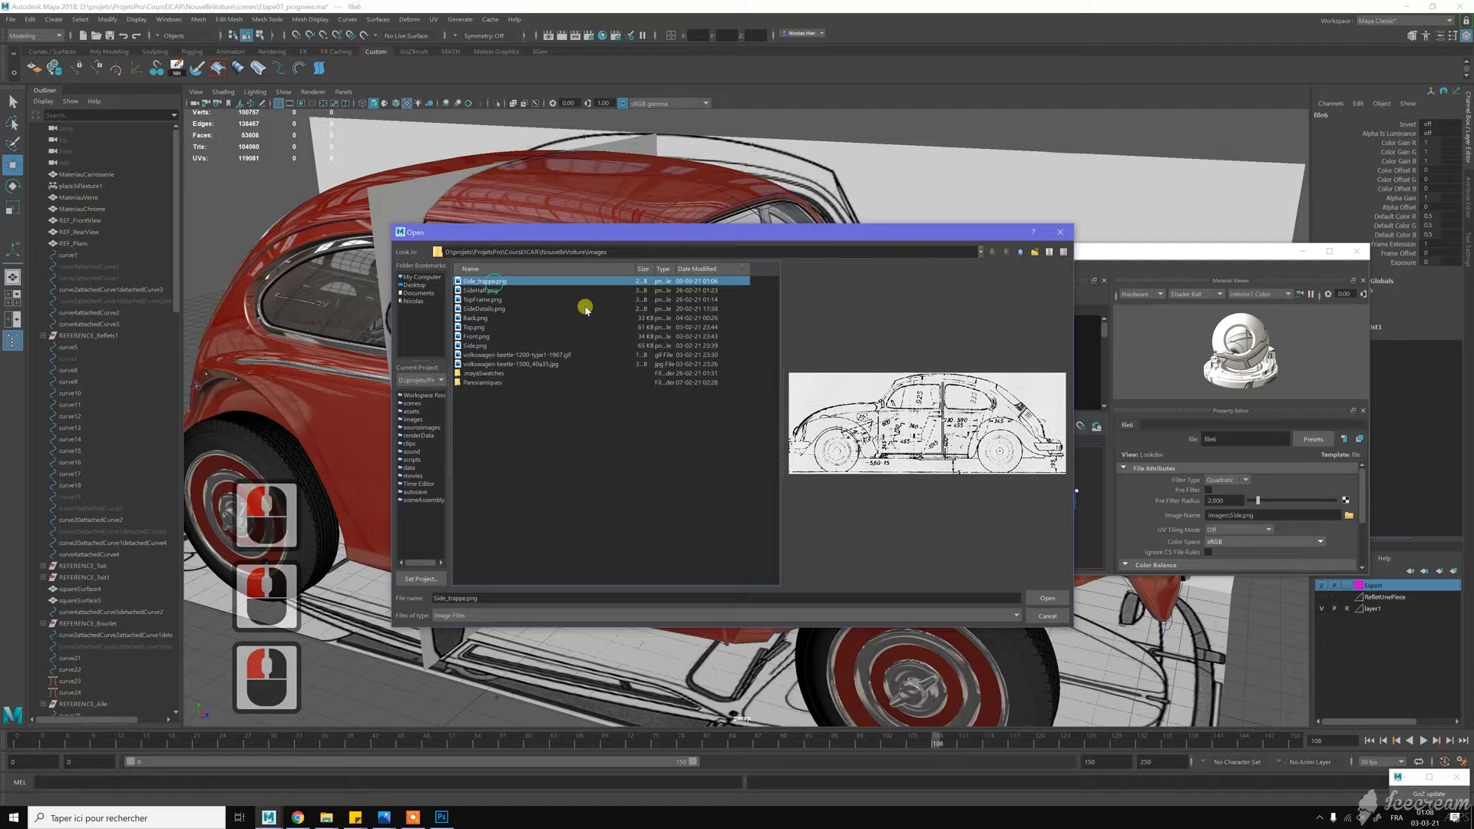
pyautogui.click(1042, 600)
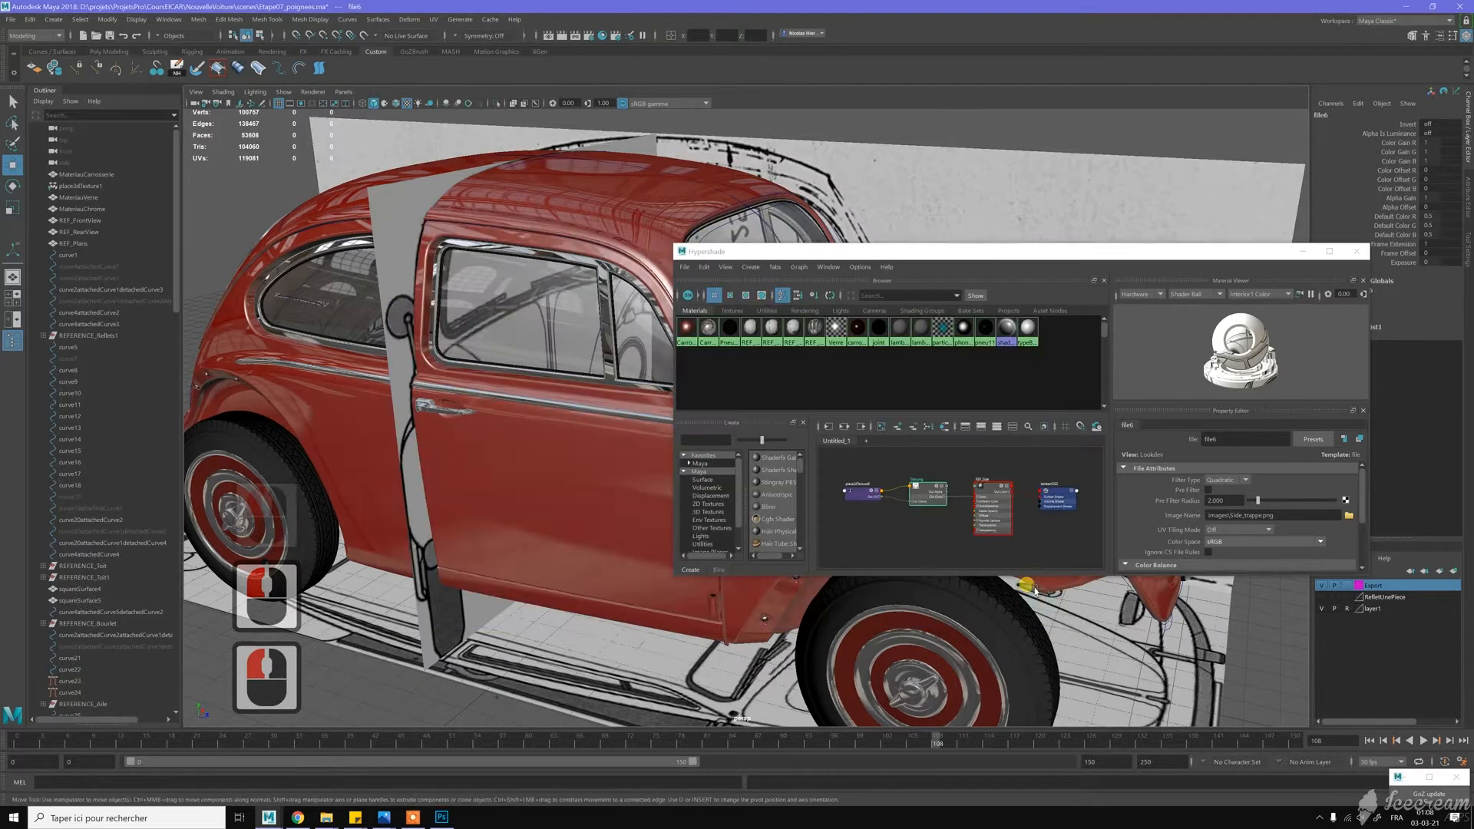
pyautogui.moveTo(1211, 257); pyautogui.dragTo(1473, 307)
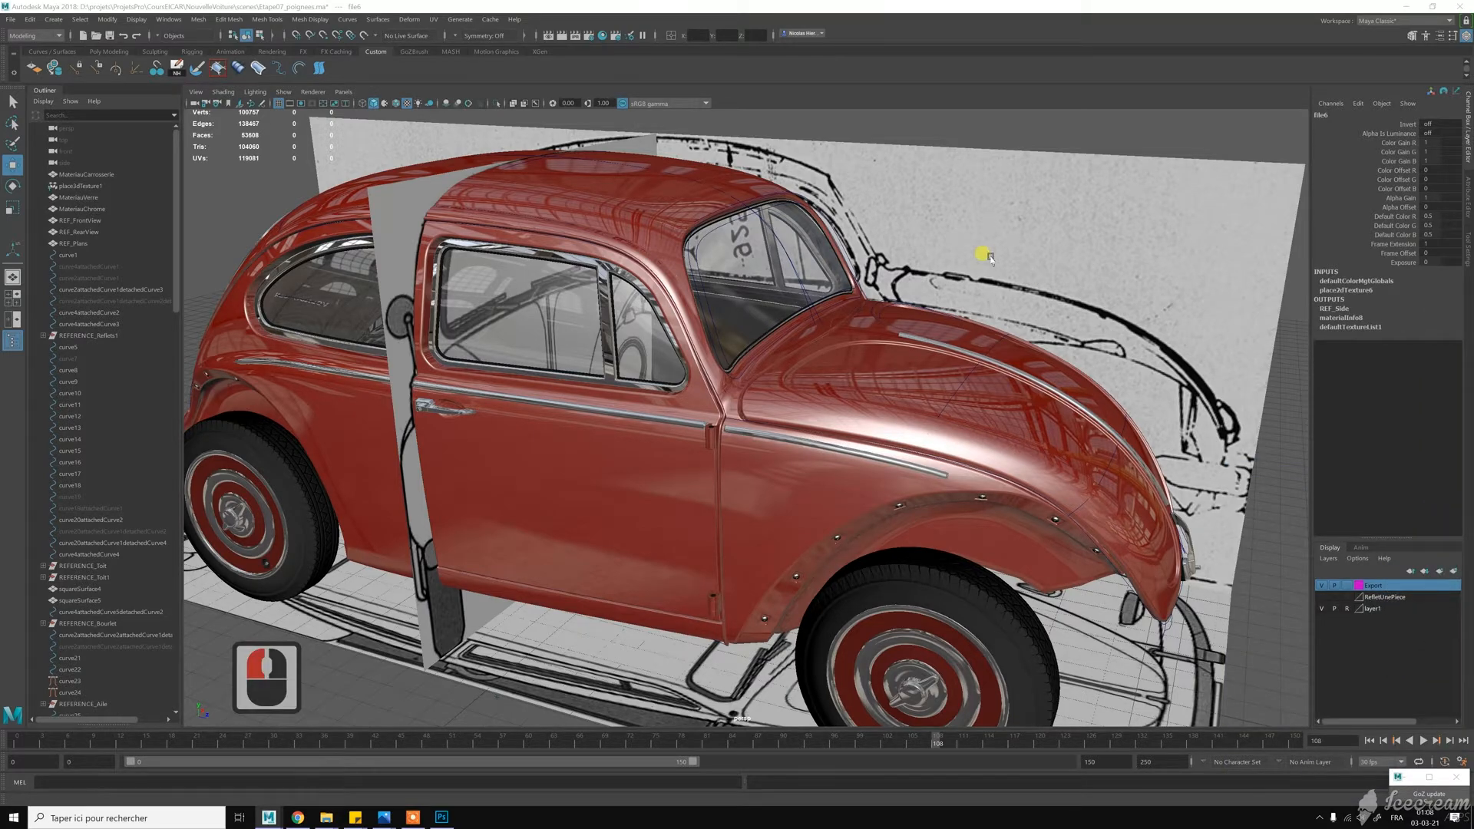
# Show the side view at full size around the dashed flap outline on the front fender, with the wireframe overlay hidden
pyautogui.scroll(-3, 977, 295)
pyautogui.keyDown('alt'); pyautogui.moveTo(977, 297); pyautogui.dragTo(737, 352); pyautogui.keyUp('alt')
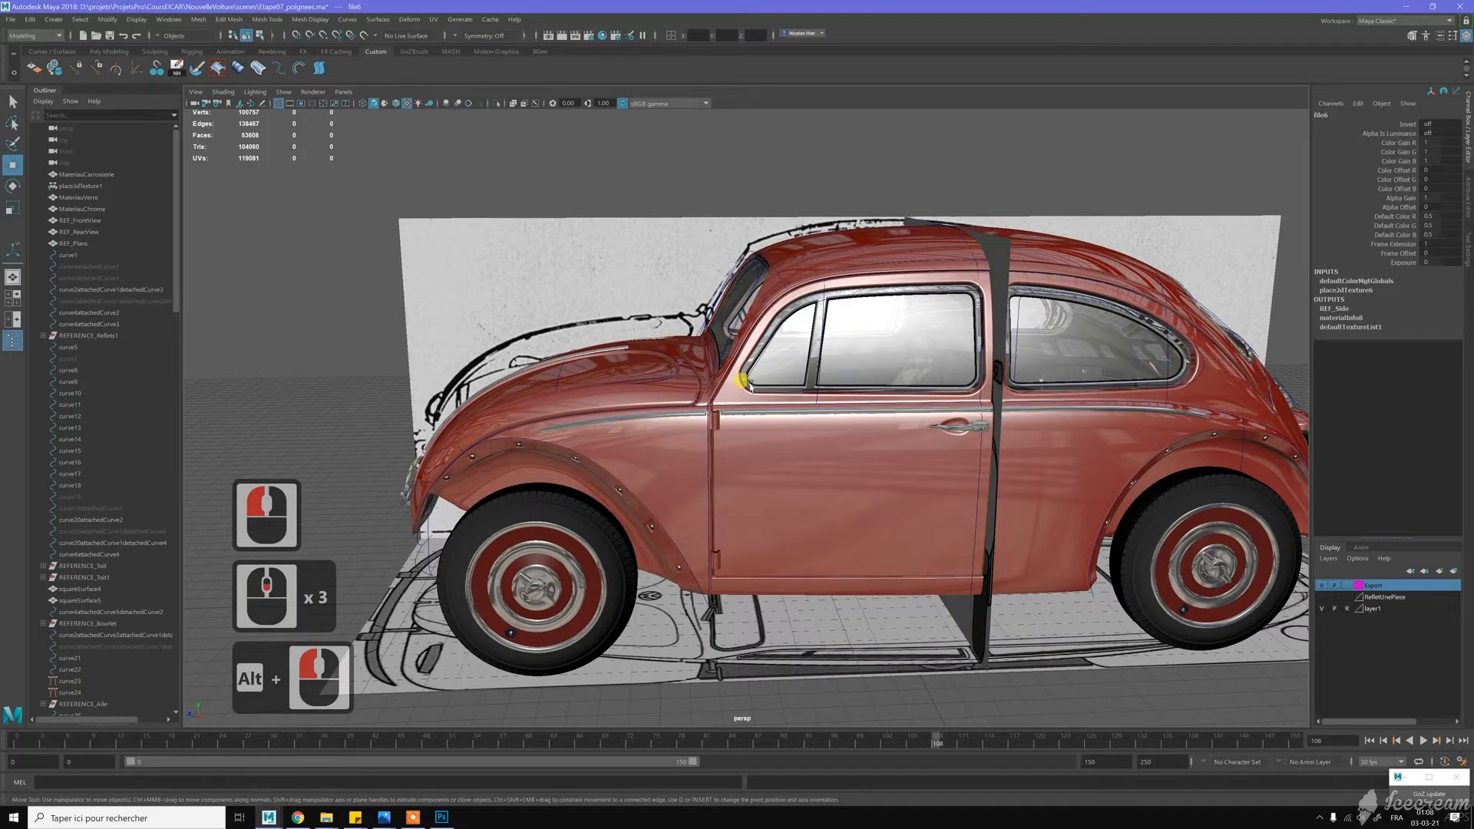
pyautogui.press('space')
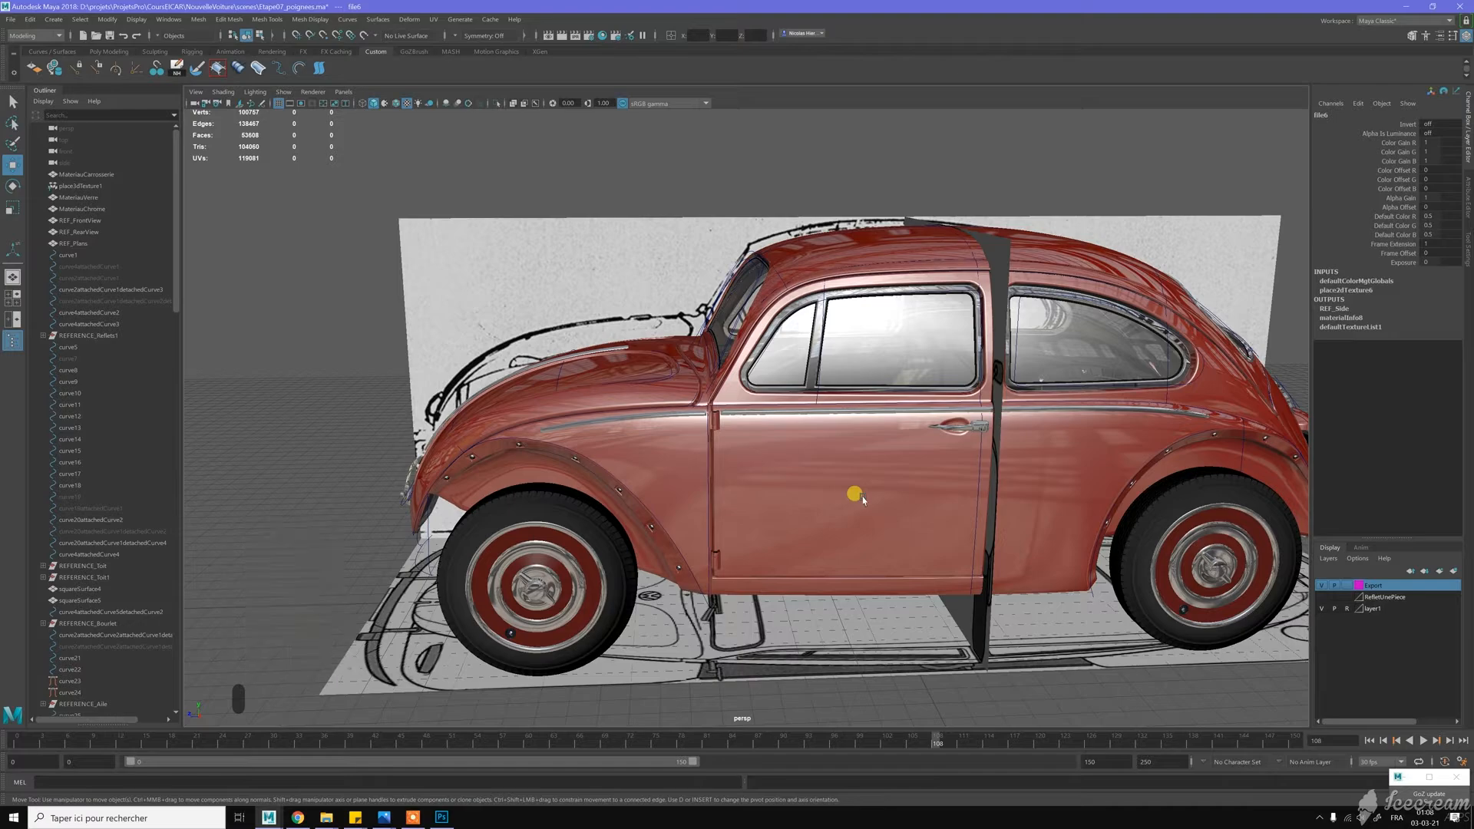
pyautogui.scroll(-2, 863, 500)
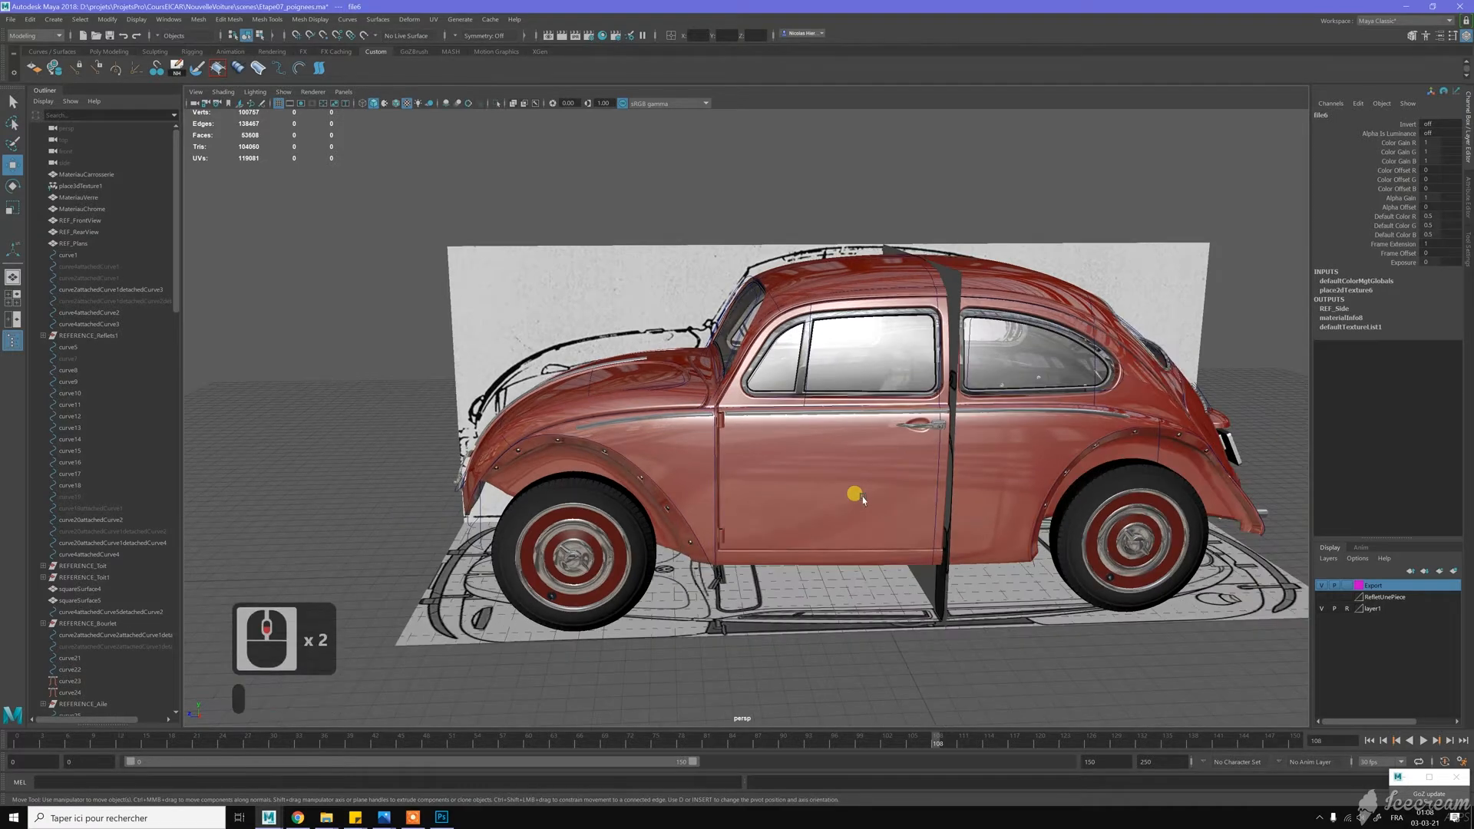
pyautogui.press('space')
pyautogui.scroll(-1, 944, 552)
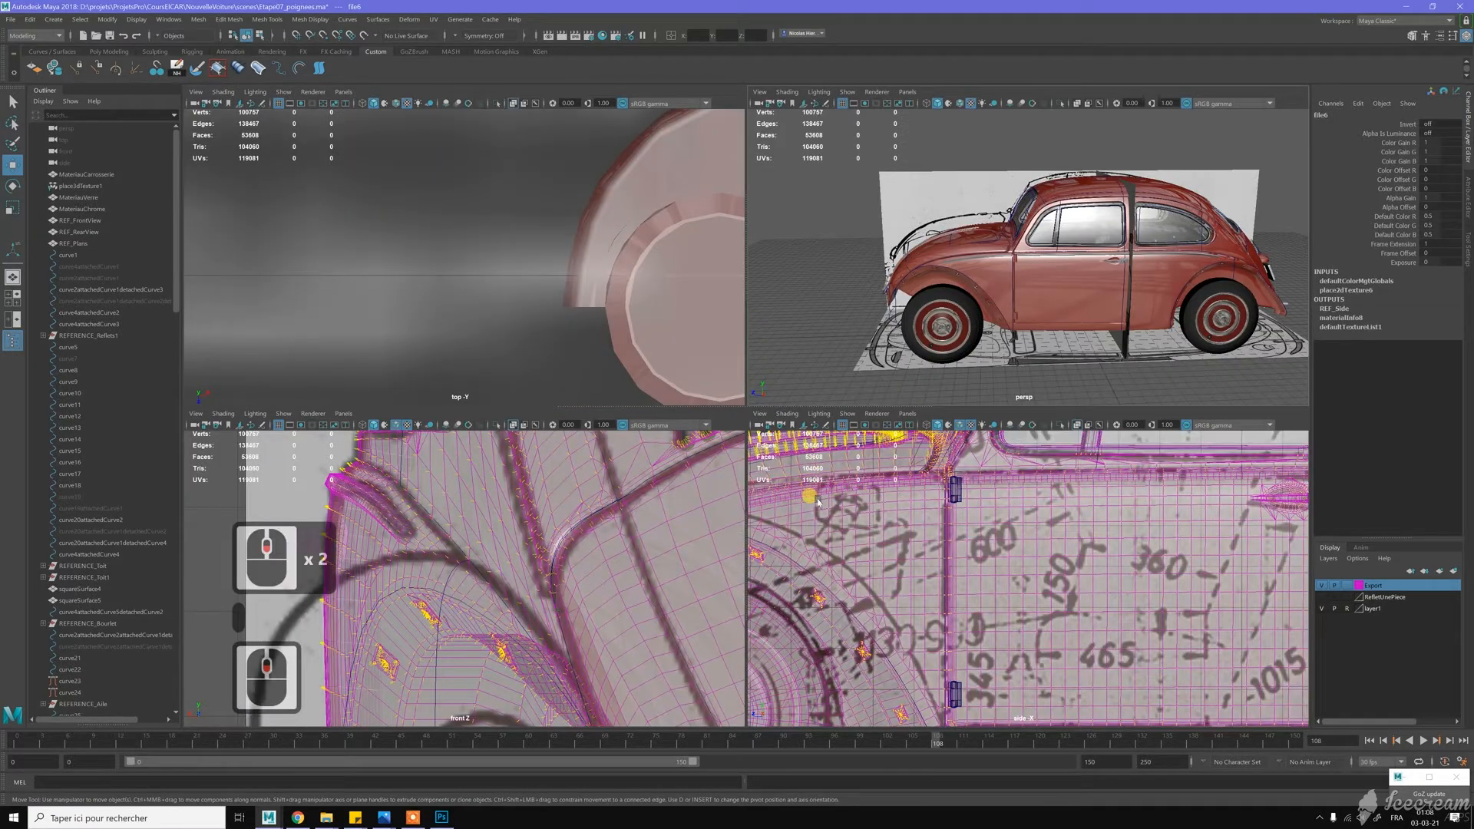
pyautogui.press('space')
pyautogui.keyDown('alt'); pyautogui.moveTo(522, 338); pyautogui.dragTo(937, 487, button='middle'); pyautogui.keyUp('alt')
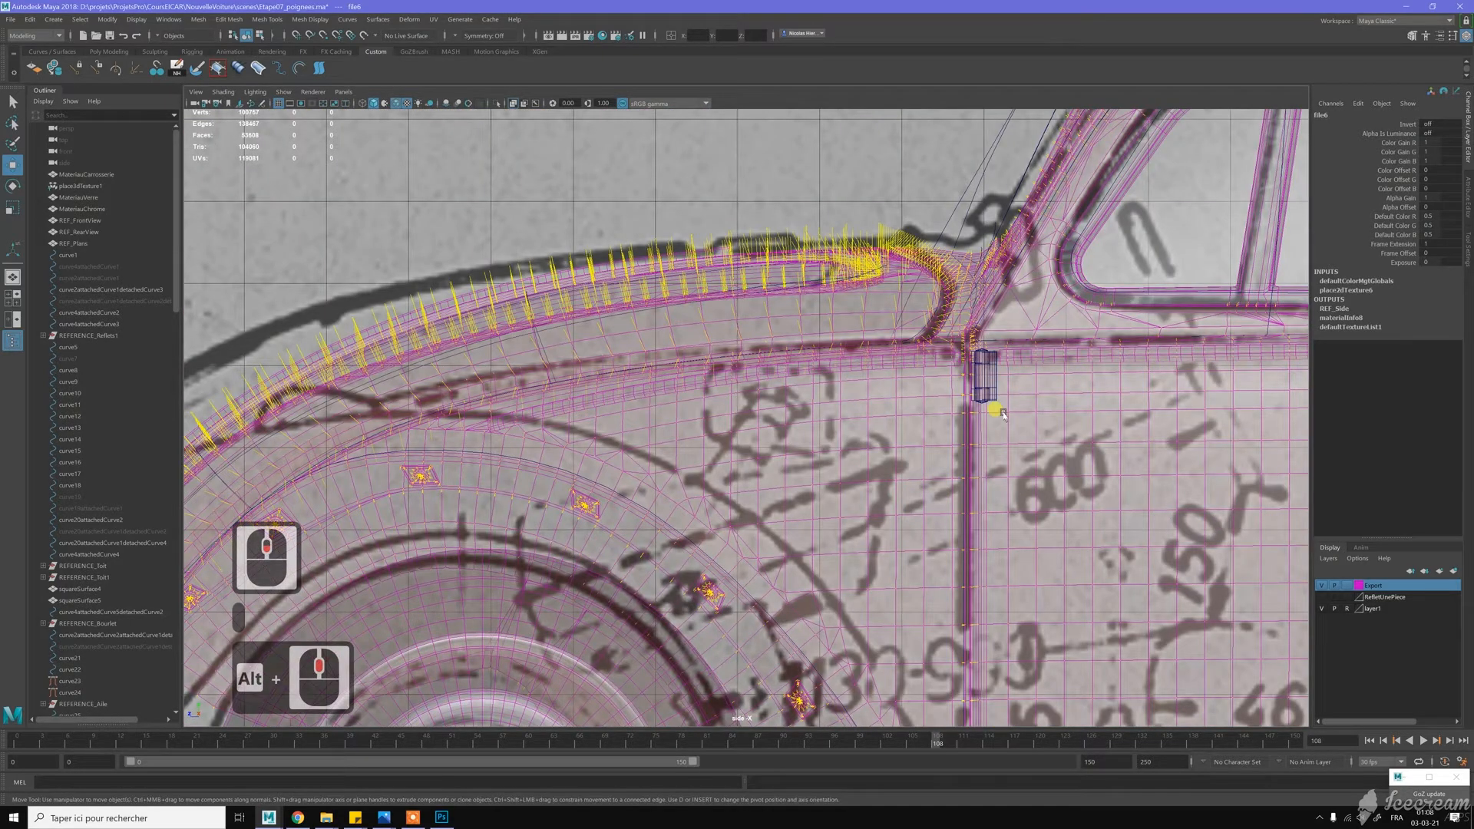
pyautogui.press('9')
pyautogui.keyDown('alt'); pyautogui.moveTo(776, 386); pyautogui.dragTo(641, 355, button='middle'); pyautogui.keyUp('alt')
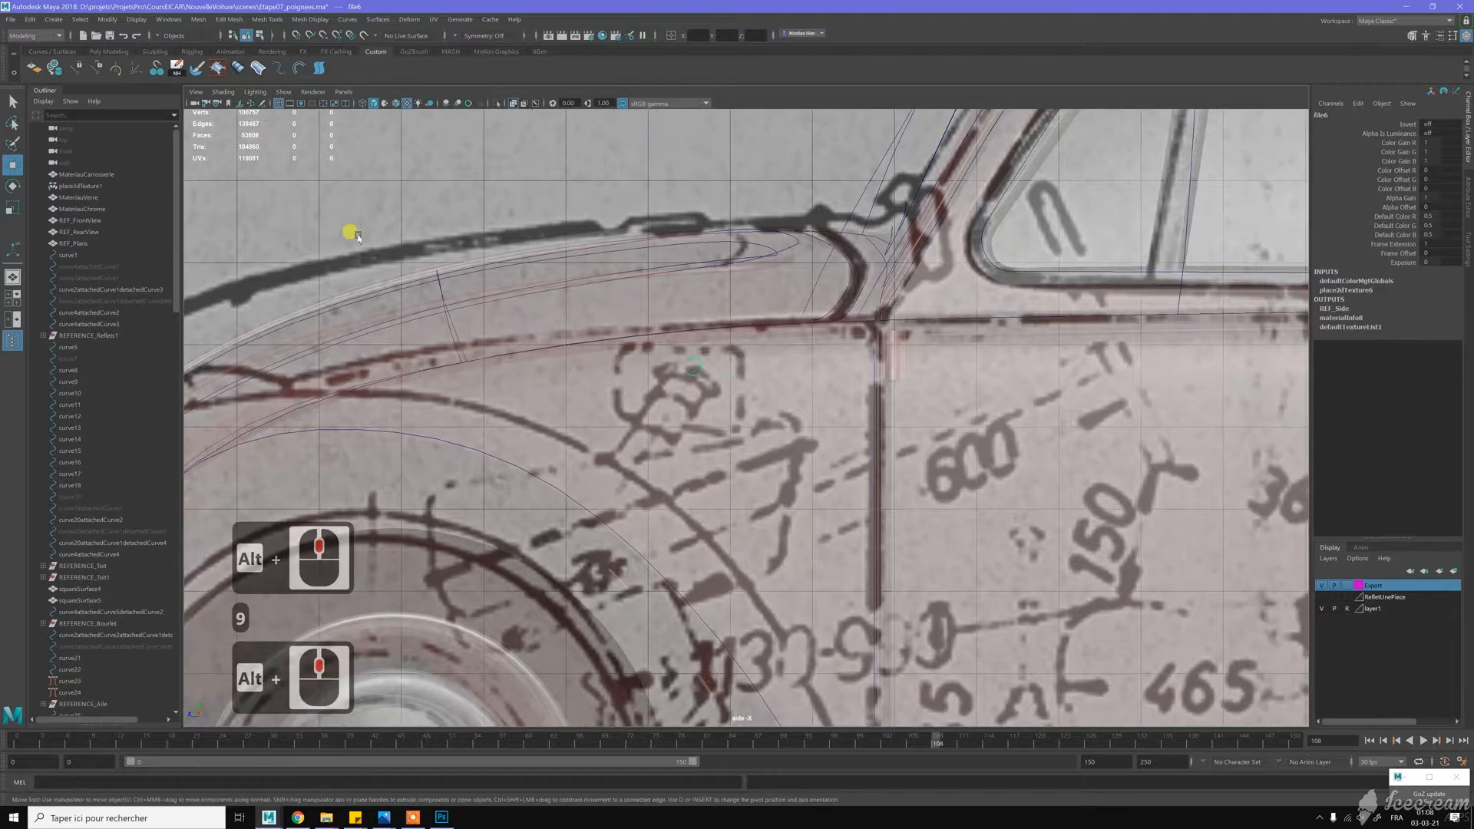
# Start a Bezier curve on the dashed flap outline, tracing its top edge and upper rear corner
pyautogui.click(75, 54)
pyautogui.click(283, 69)
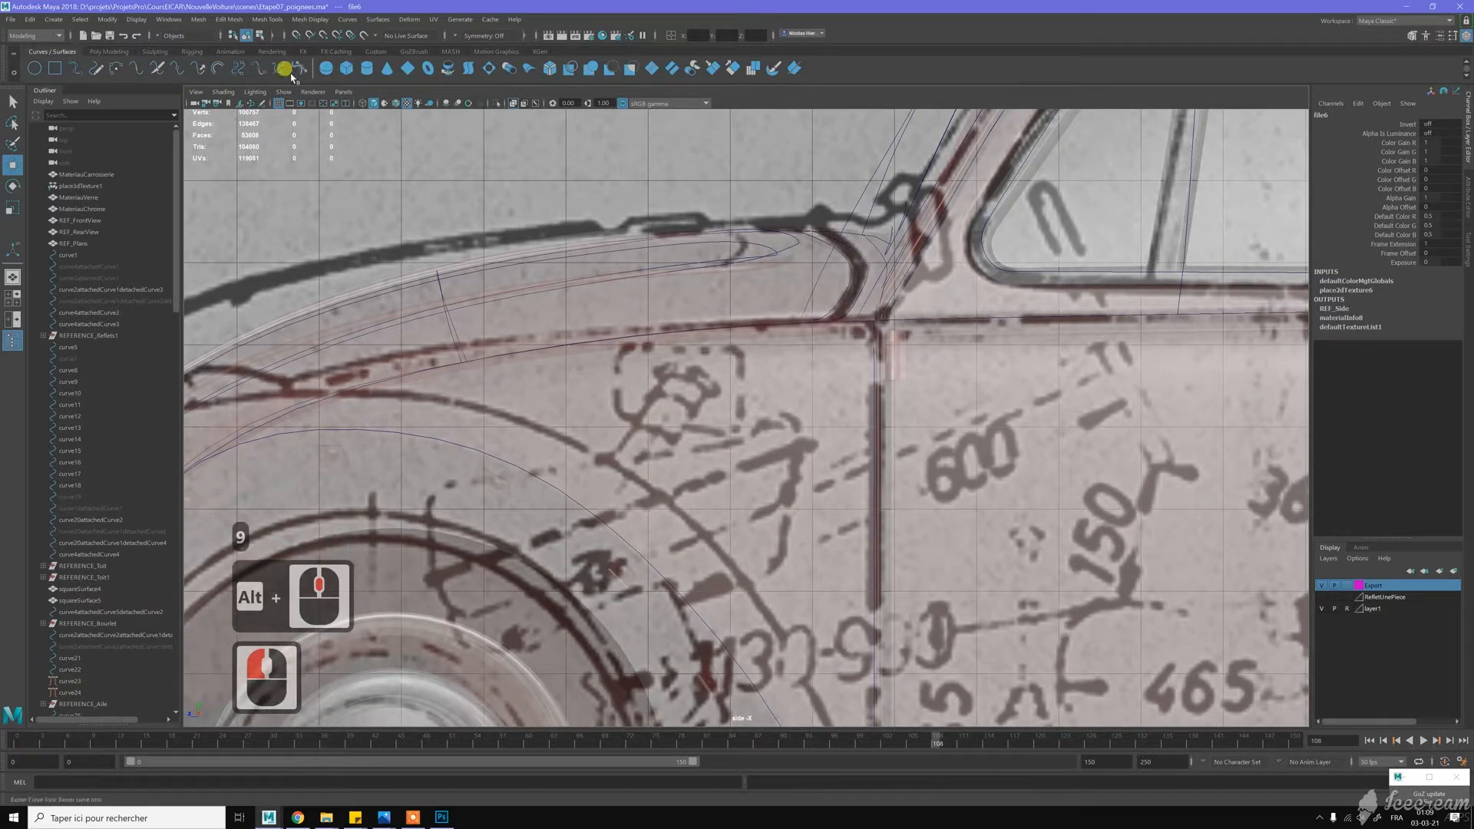
pyautogui.click(642, 330)
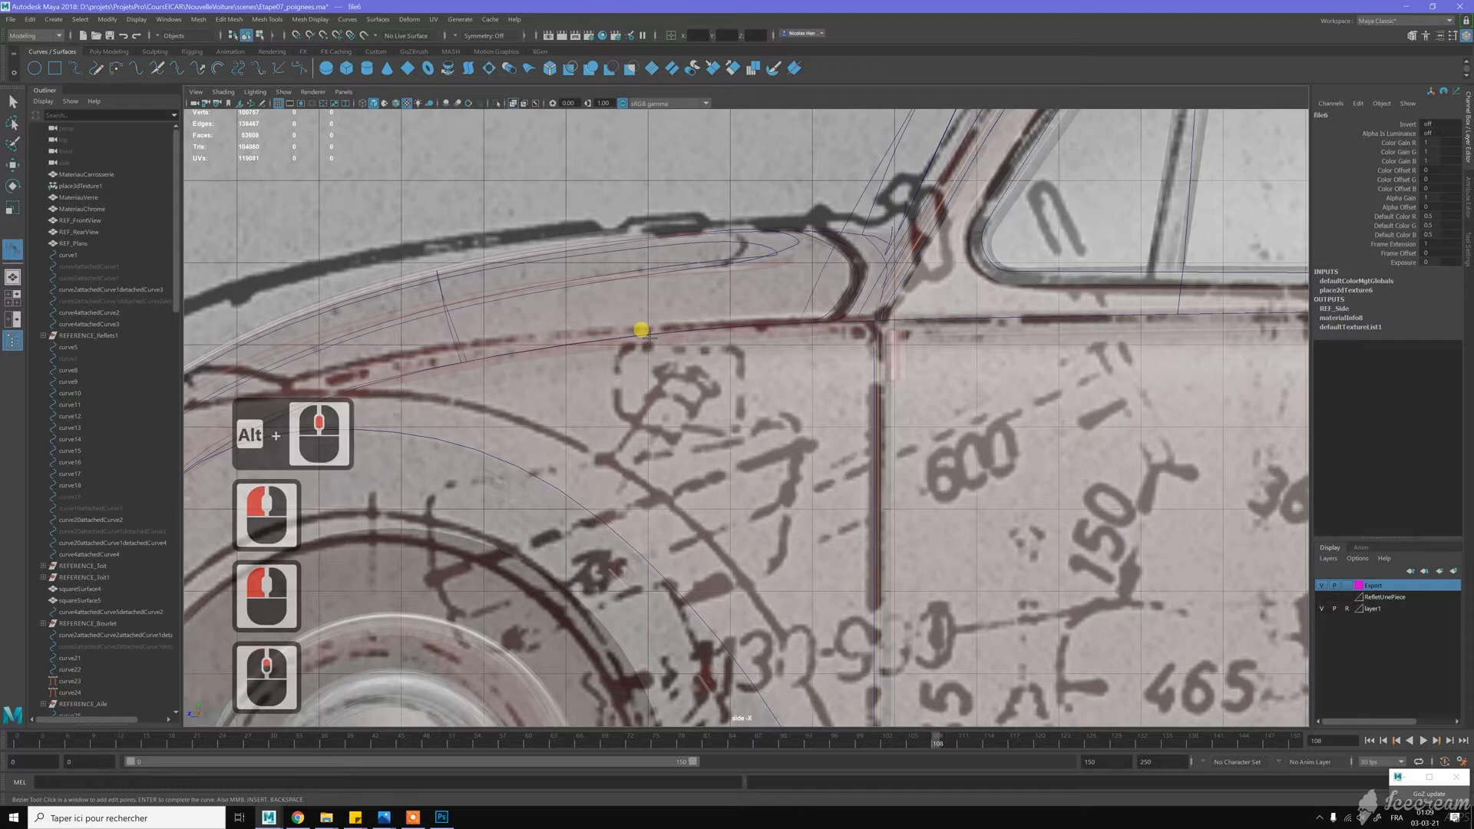
pyautogui.scroll(5, 642, 330)
pyautogui.click(607, 326)
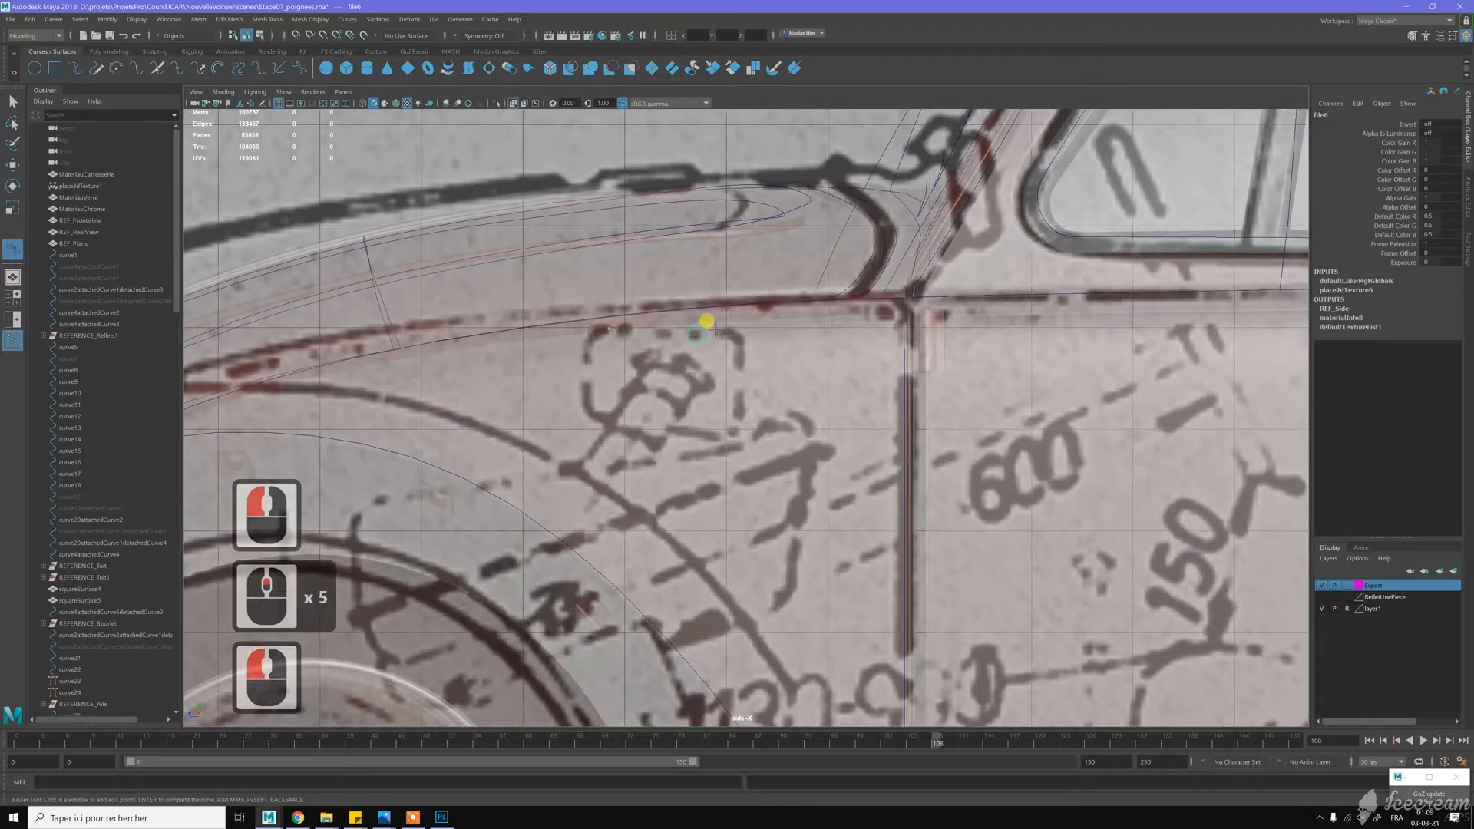
pyautogui.click(731, 334)
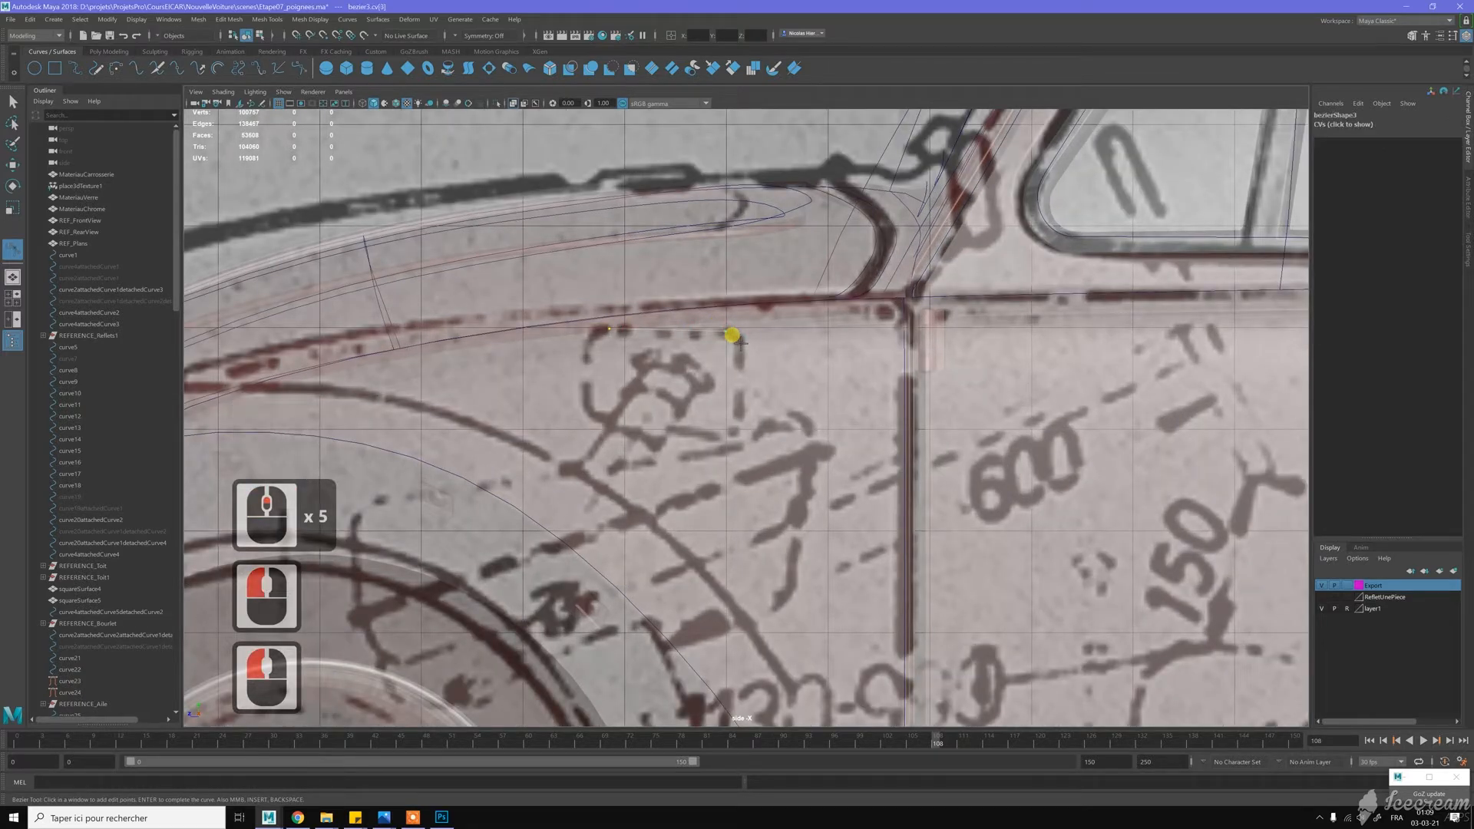
pyautogui.moveTo(732, 336); pyautogui.dragTo(733, 349)
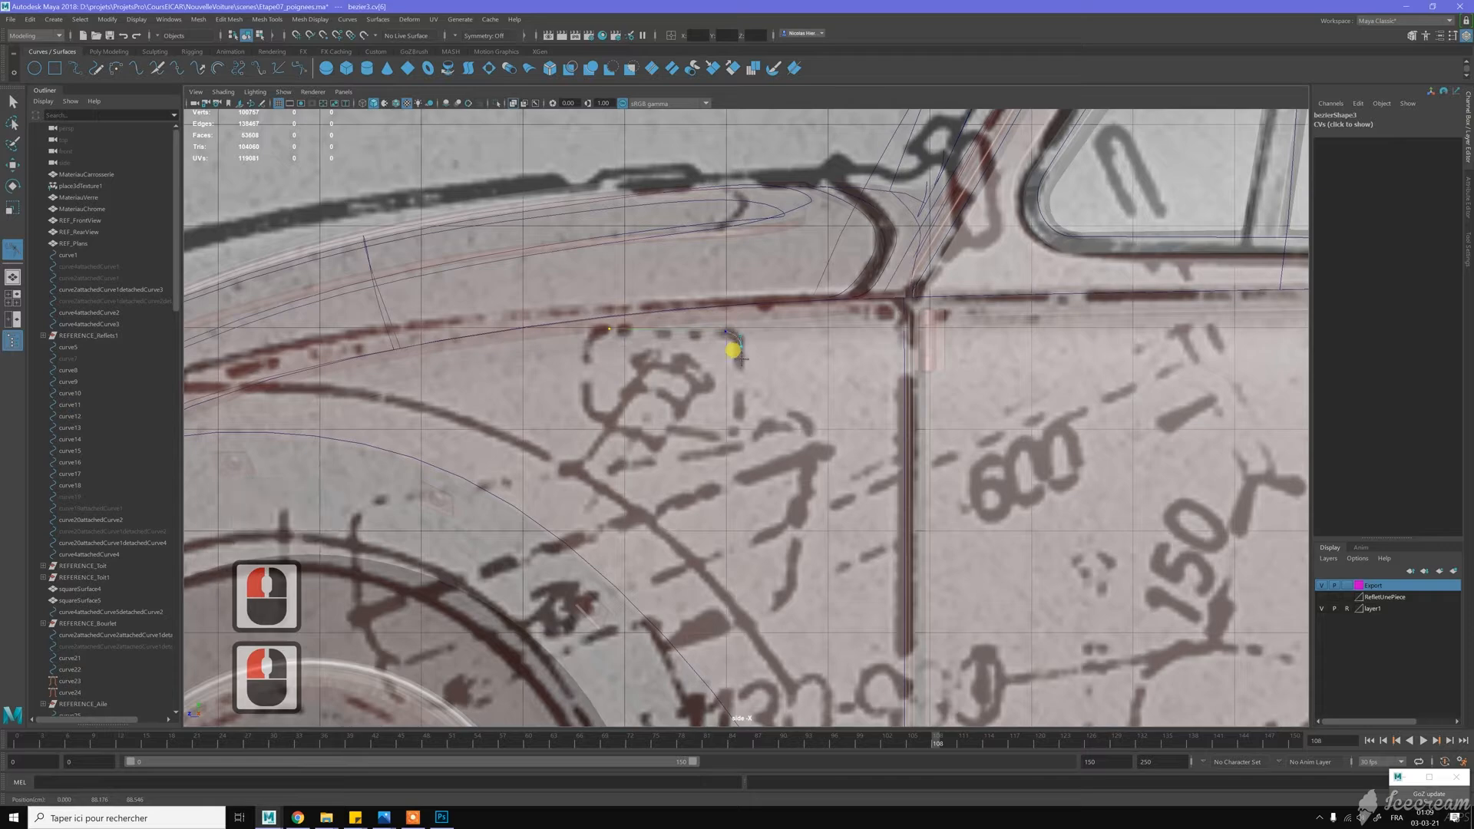
# Continue the Bezier curve around the flap outline's lower corners and up to its upper front corner, and finish it
pyautogui.click(732, 432)
pyautogui.click(723, 436)
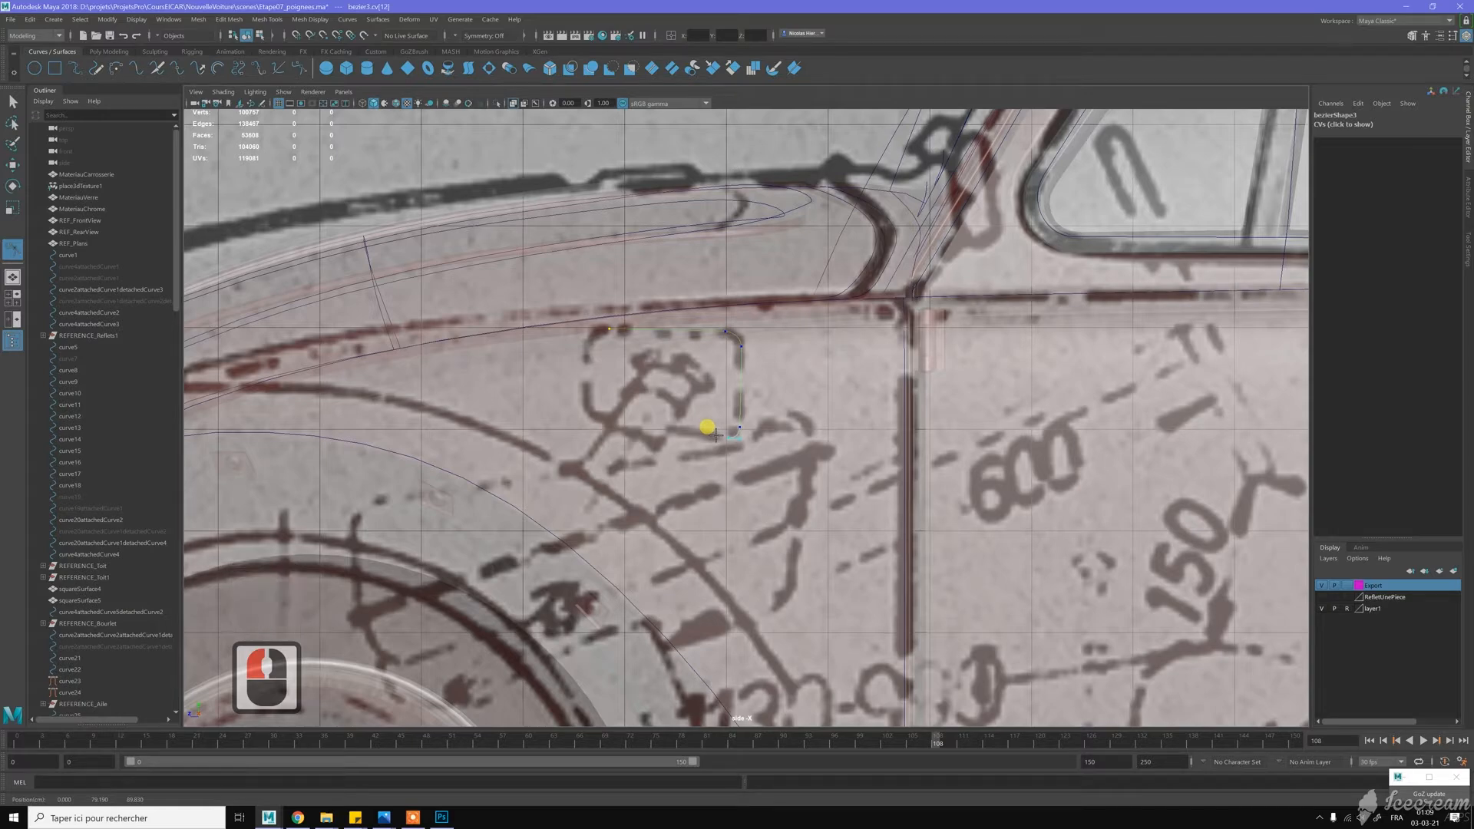
pyautogui.moveTo(620, 421); pyautogui.dragTo(578, 389)
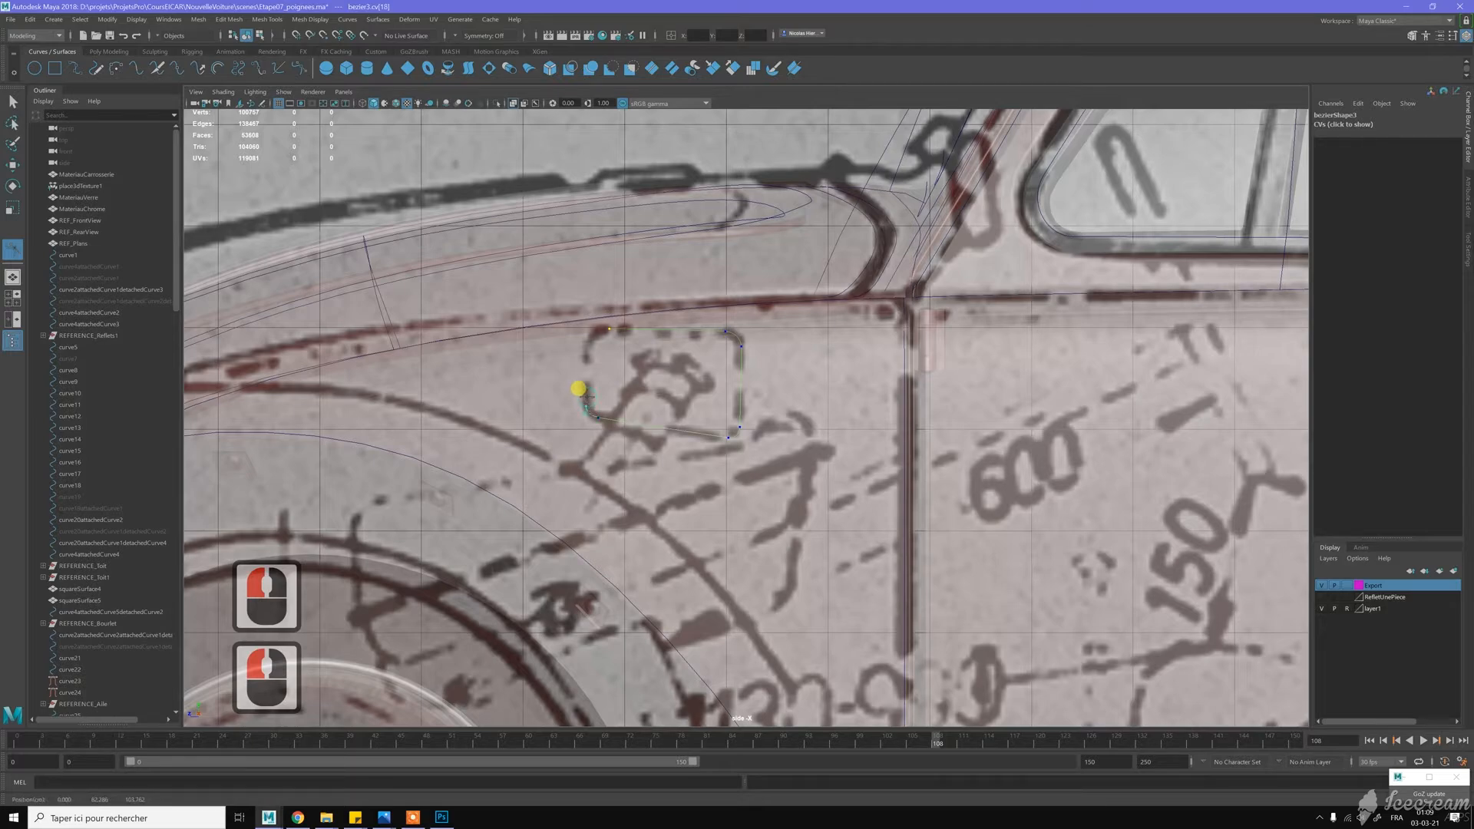
pyautogui.moveTo(585, 397); pyautogui.dragTo(586, 396)
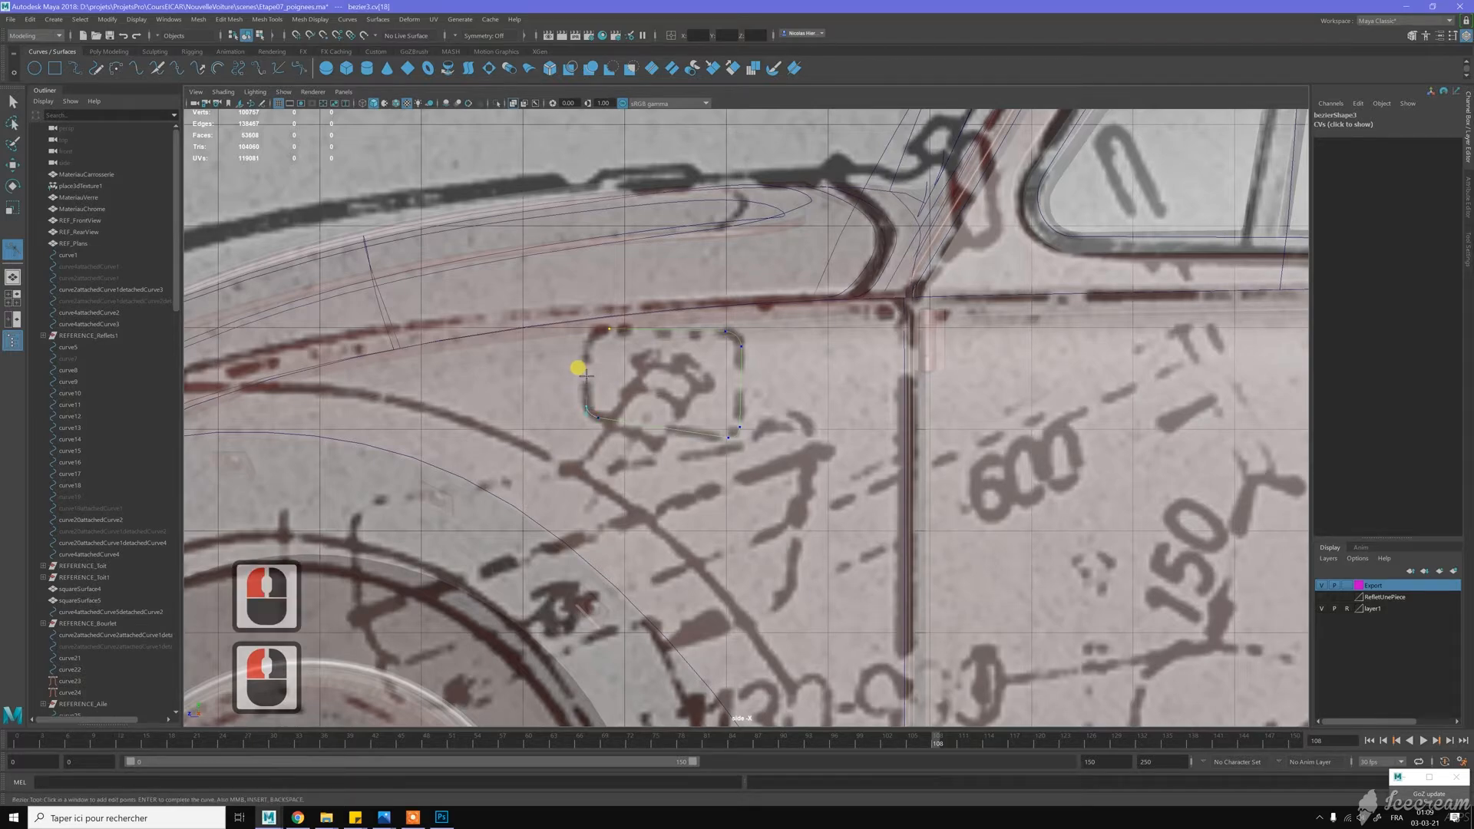
pyautogui.click(589, 334)
pyautogui.press('w')
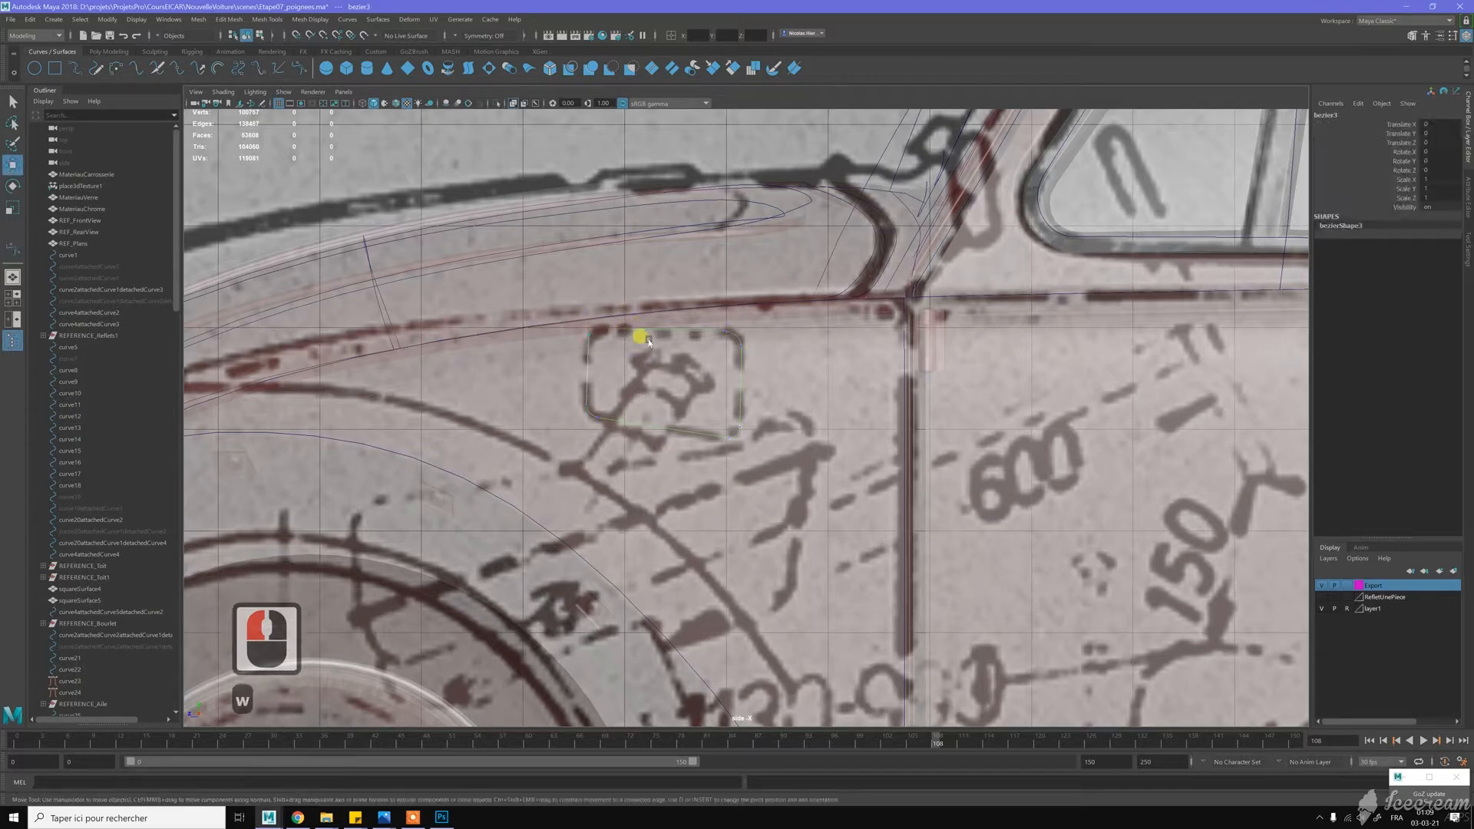
# Close the traced Bezier curve into a complete flap outline
pyautogui.keyDown('shift'); pyautogui.rightClick(652, 343); pyautogui.keyUp('shift')
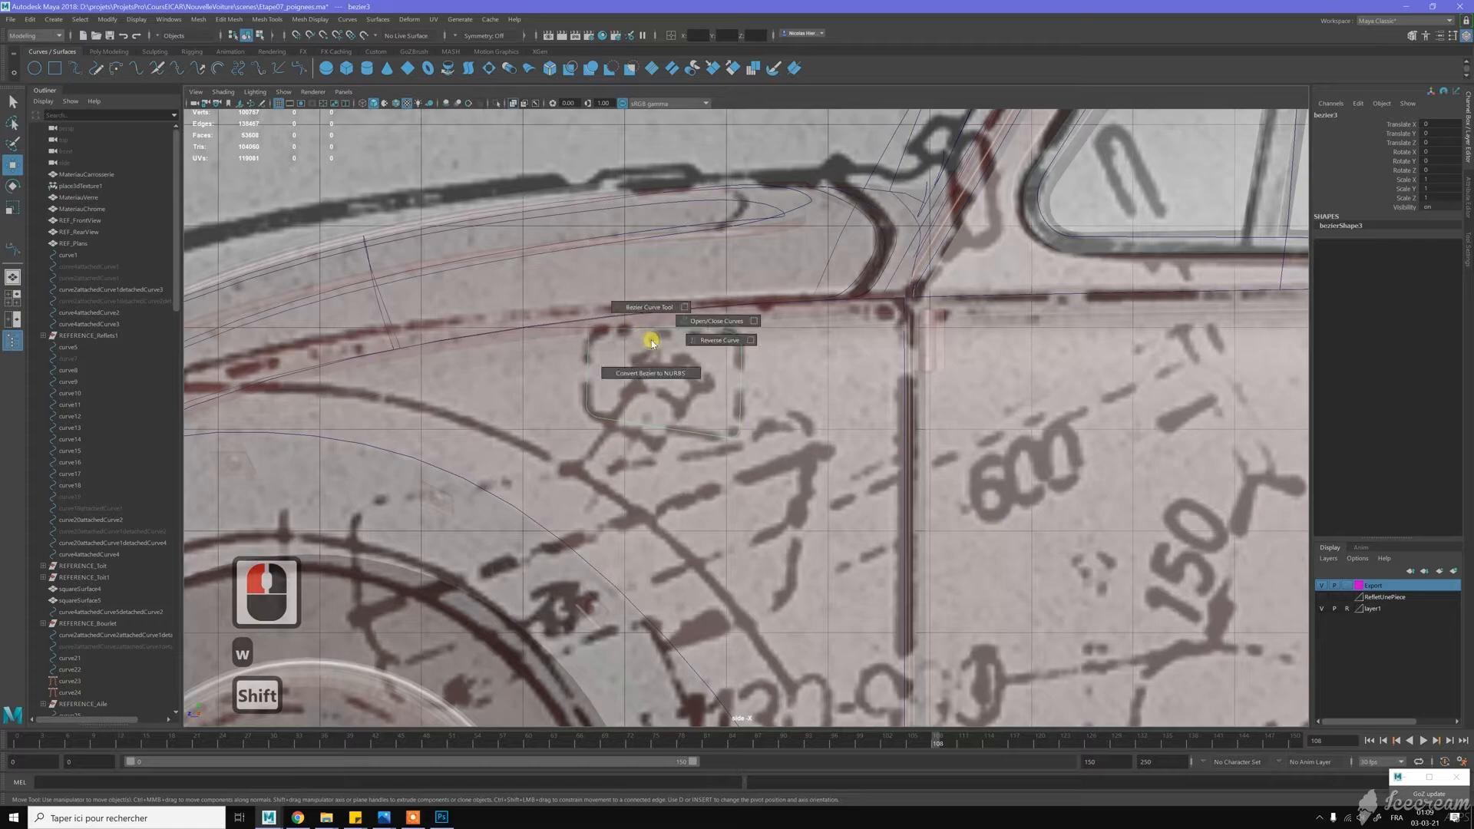
pyautogui.click(695, 321)
pyautogui.scroll(7, 578, 330)
pyautogui.scroll(1, 581, 333)
pyautogui.keyDown('alt'); pyautogui.moveTo(570, 314); pyautogui.dragTo(678, 361, button='middle'); pyautogui.keyUp('alt')
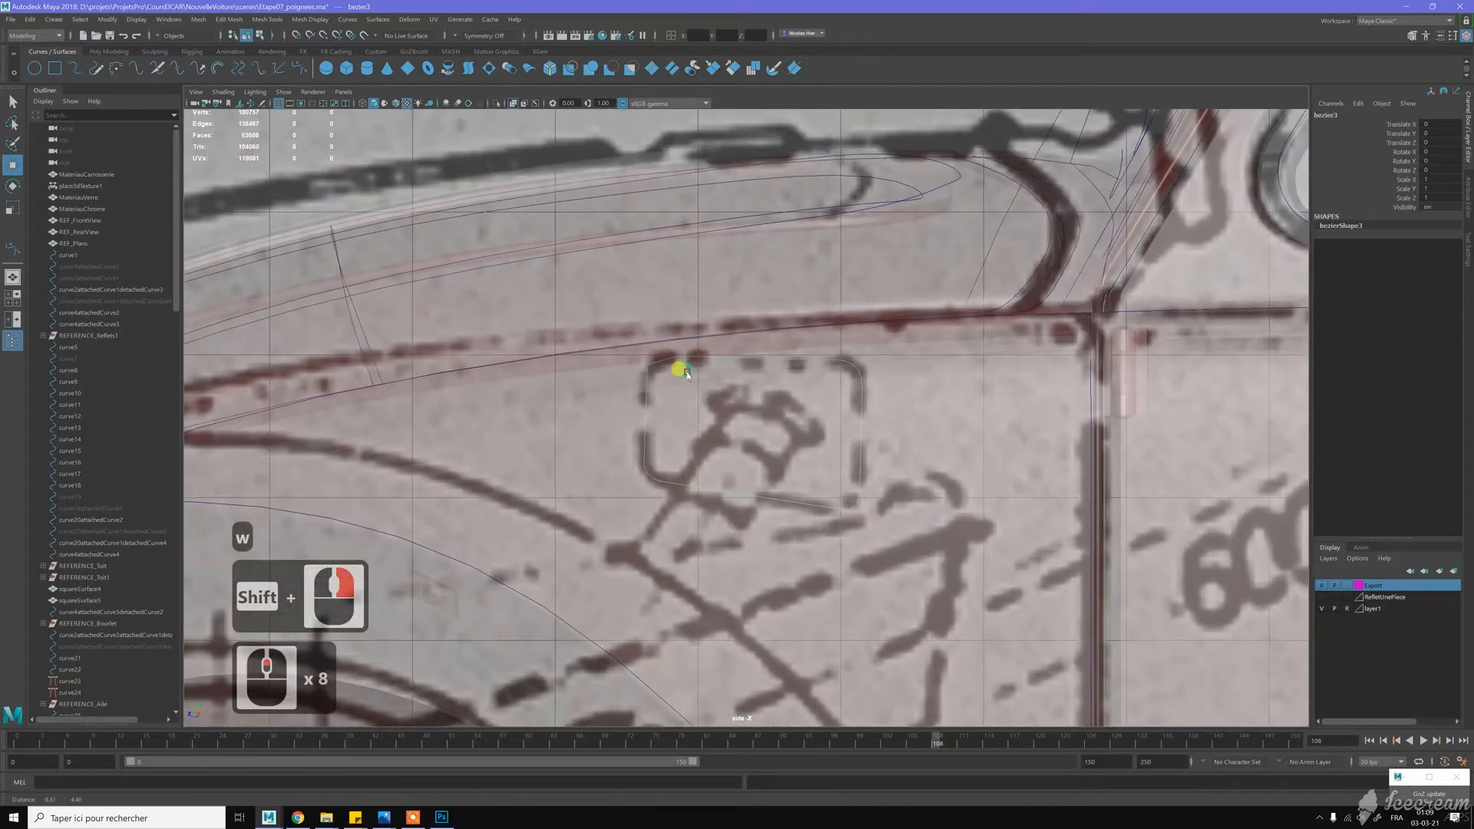
pyautogui.keyDown('alt'); pyautogui.scroll(9, 663, 336); pyautogui.keyUp('alt')
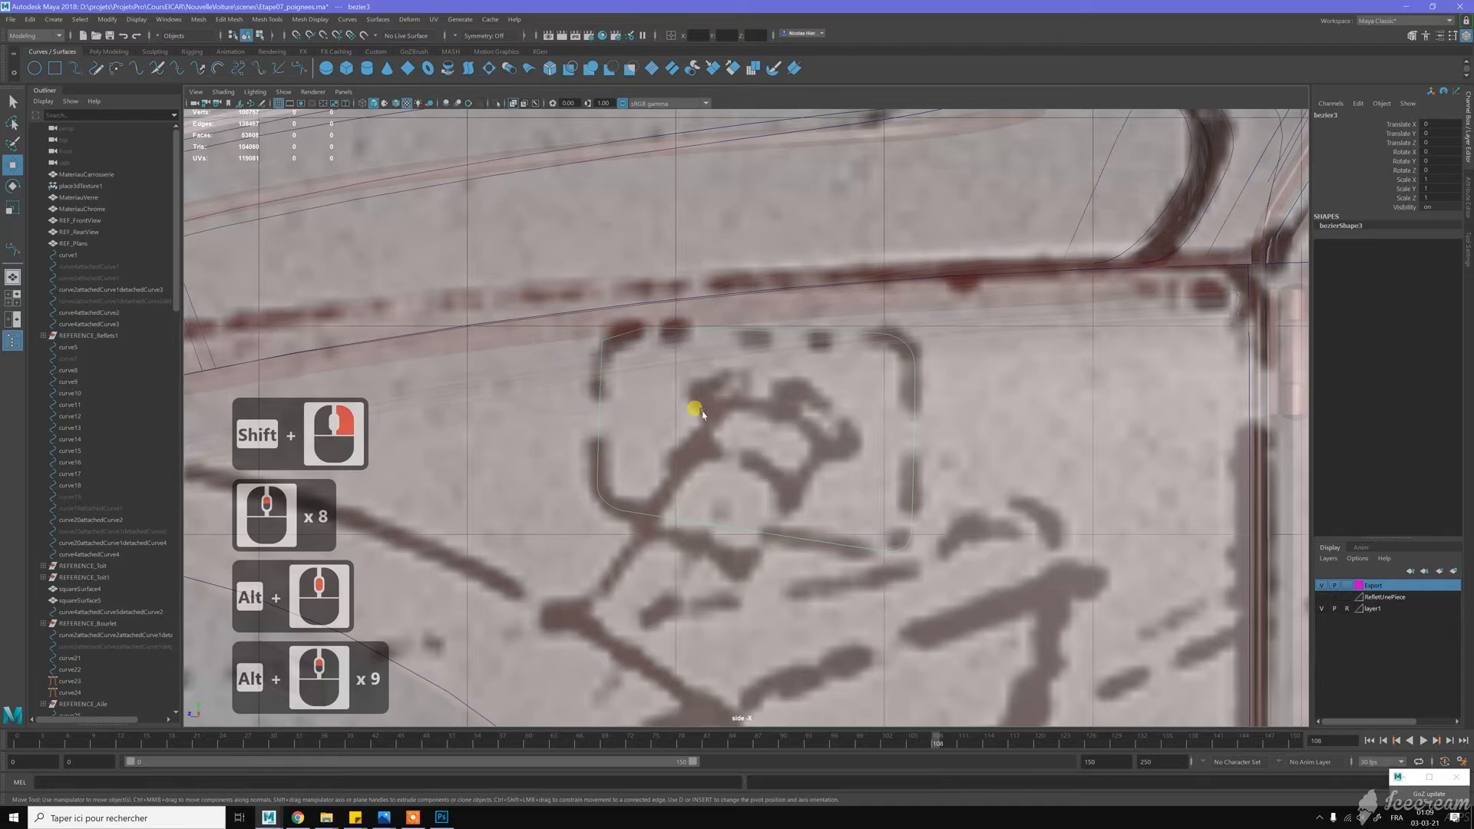
# Isolate the flap curve in the perspective view and frame its outline
pyautogui.scroll(-20, 701, 412)
pyautogui.press('space')
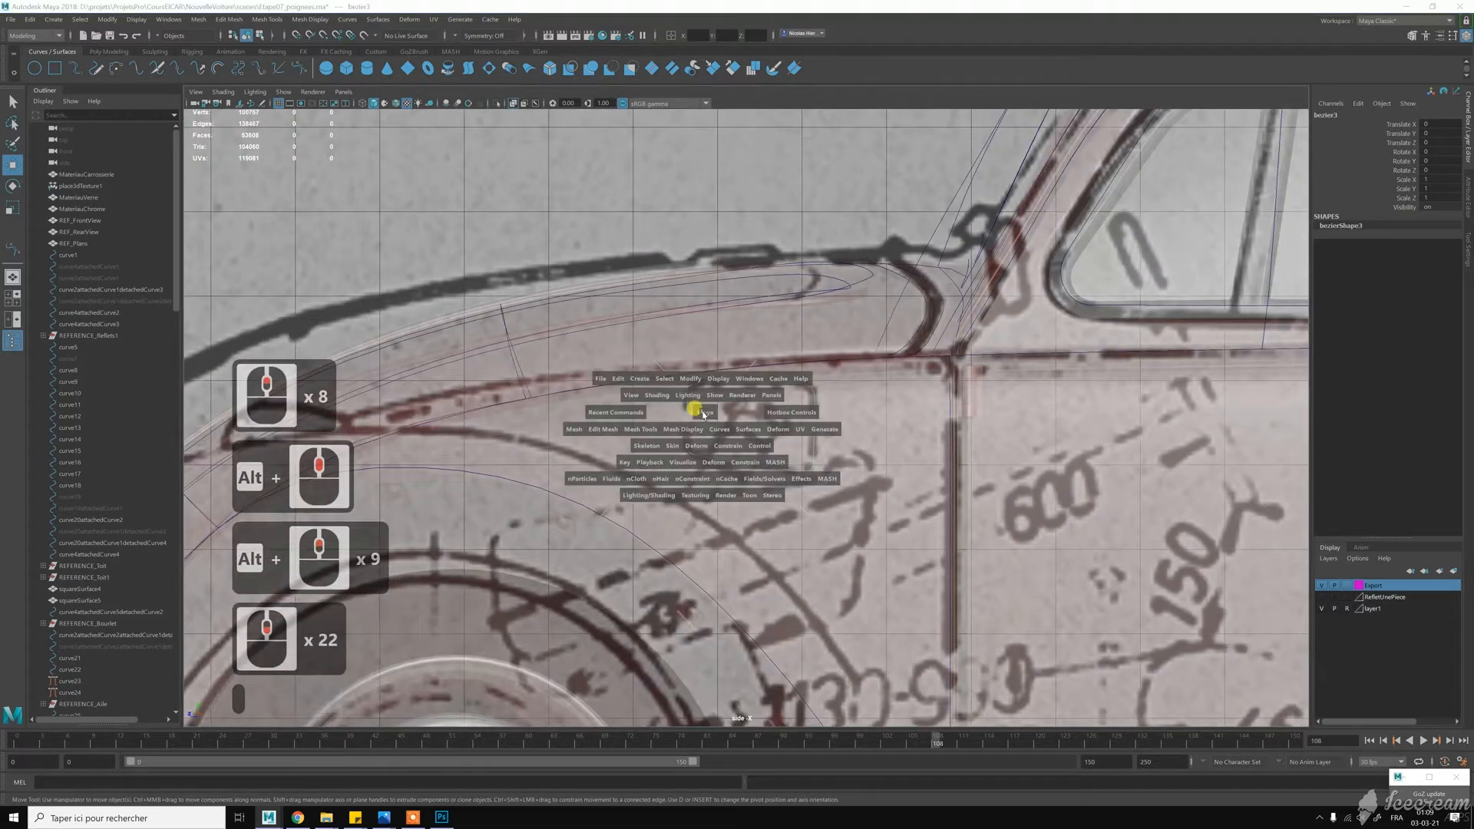
pyautogui.press('space')
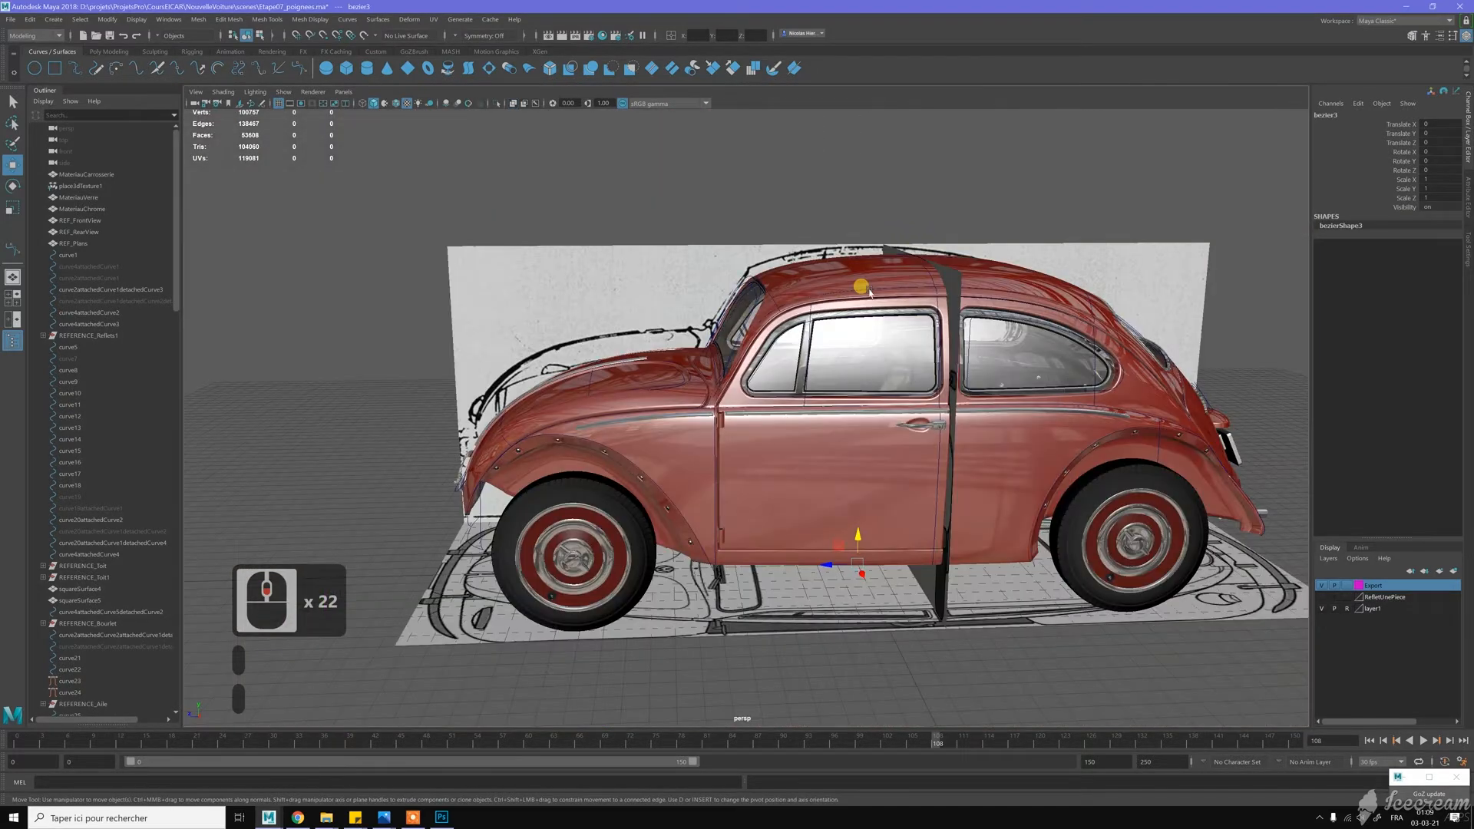
pyautogui.keyDown('alt'); pyautogui.moveTo(832, 280); pyautogui.dragTo(780, 325); pyautogui.keyUp('alt')
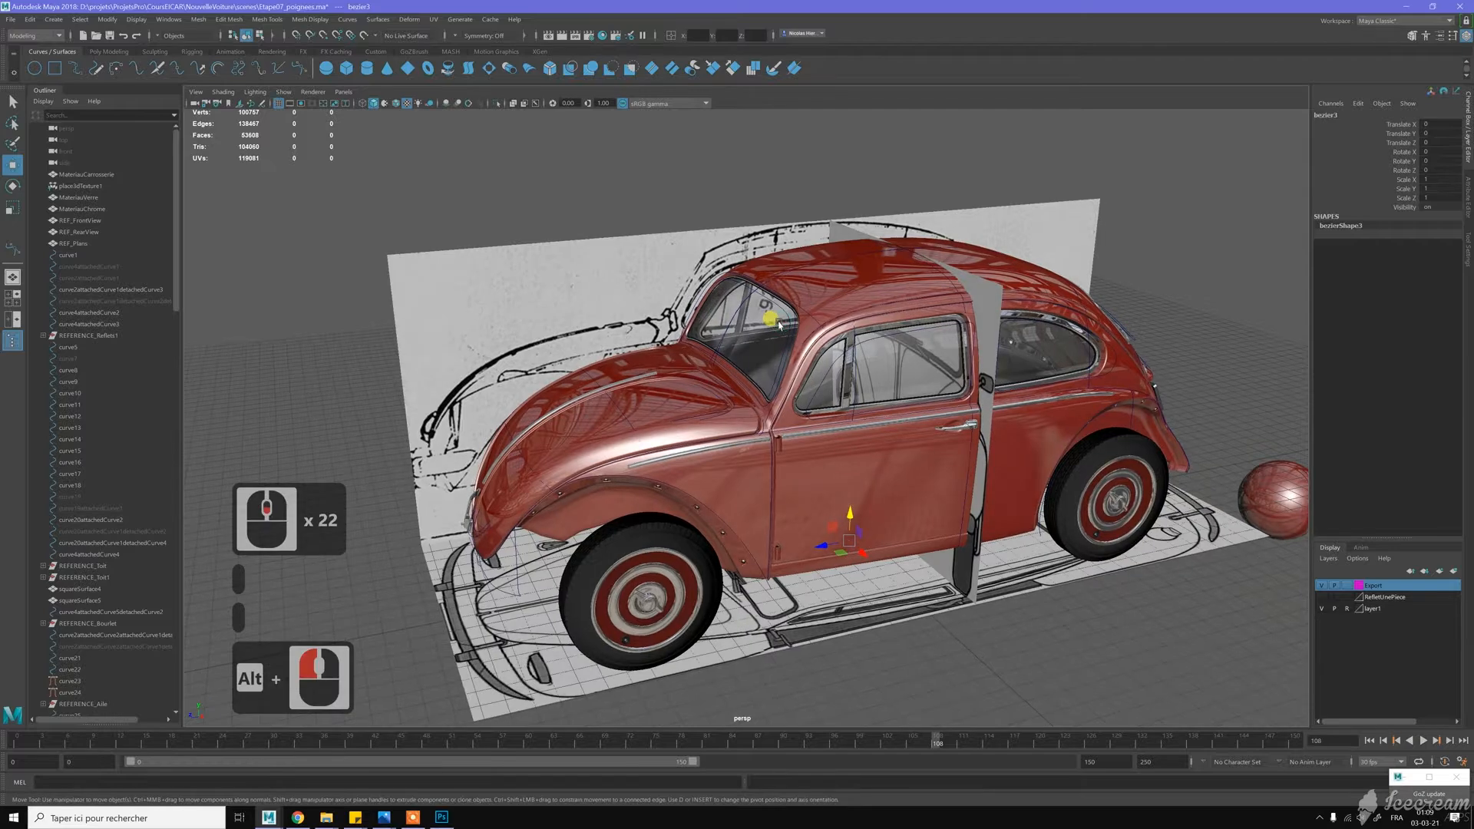
pyautogui.hotkey('ctrl', '1')
pyautogui.scroll(10, 630, 350)
pyautogui.keyDown('alt'); pyautogui.moveTo(625, 353); pyautogui.dragTo(829, 417, button='middle'); pyautogui.keyUp('alt')
pyautogui.keyDown('alt'); pyautogui.scroll(8, 883, 409); pyautogui.keyUp('alt')
pyautogui.keyDown('alt'); pyautogui.moveTo(862, 401); pyautogui.dragTo(861, 385); pyautogui.keyUp('alt')
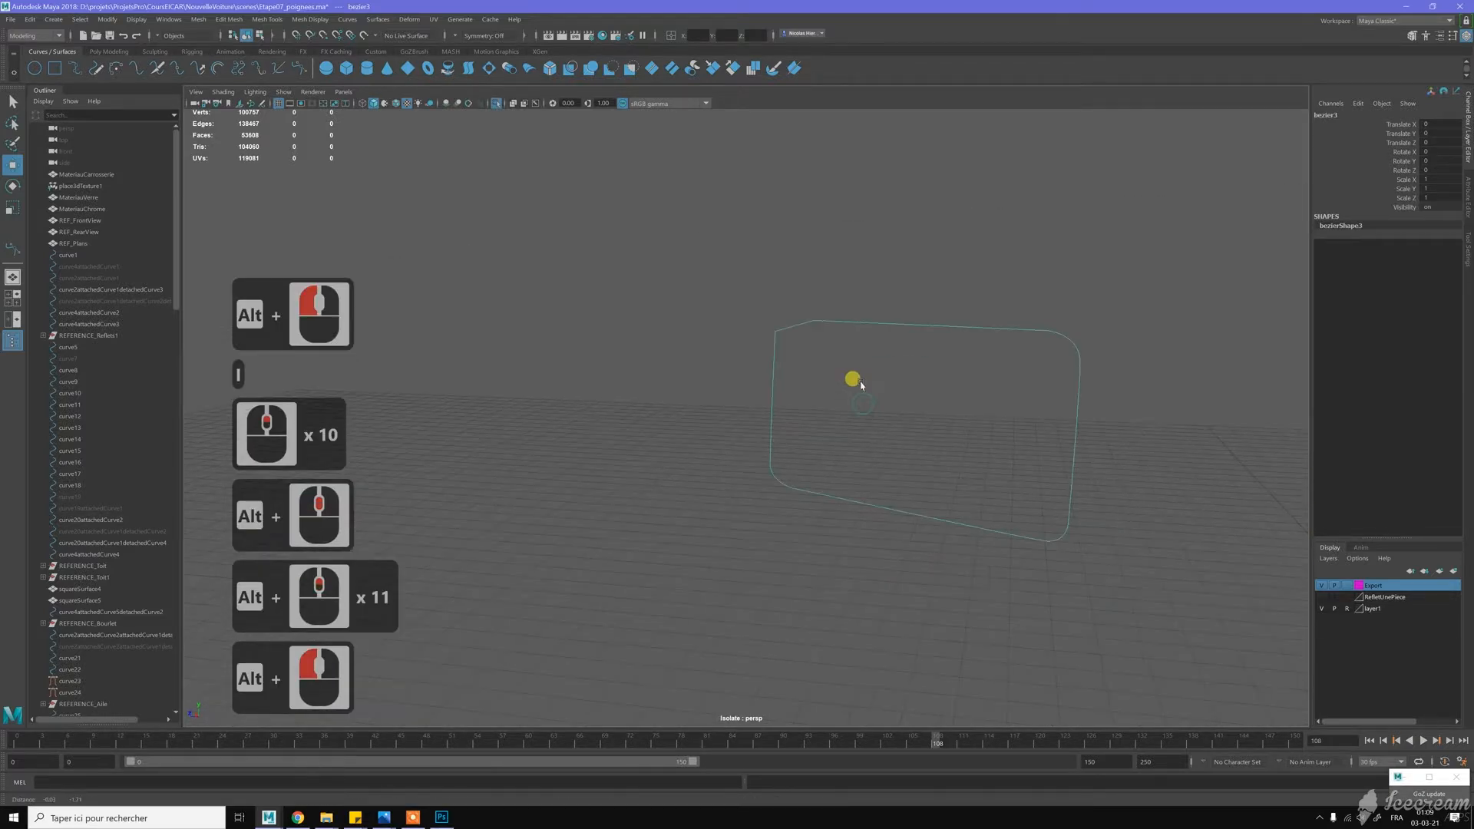
pyautogui.keyDown('alt'); pyautogui.middleClick(826, 313); pyautogui.keyUp('alt')
# Select the two control vertices at the flap curve's upper front corner and round the corner with smooth Bezier tangents
pyautogui.moveTo(832, 316); pyautogui.dragTo(780, 279, button='right')
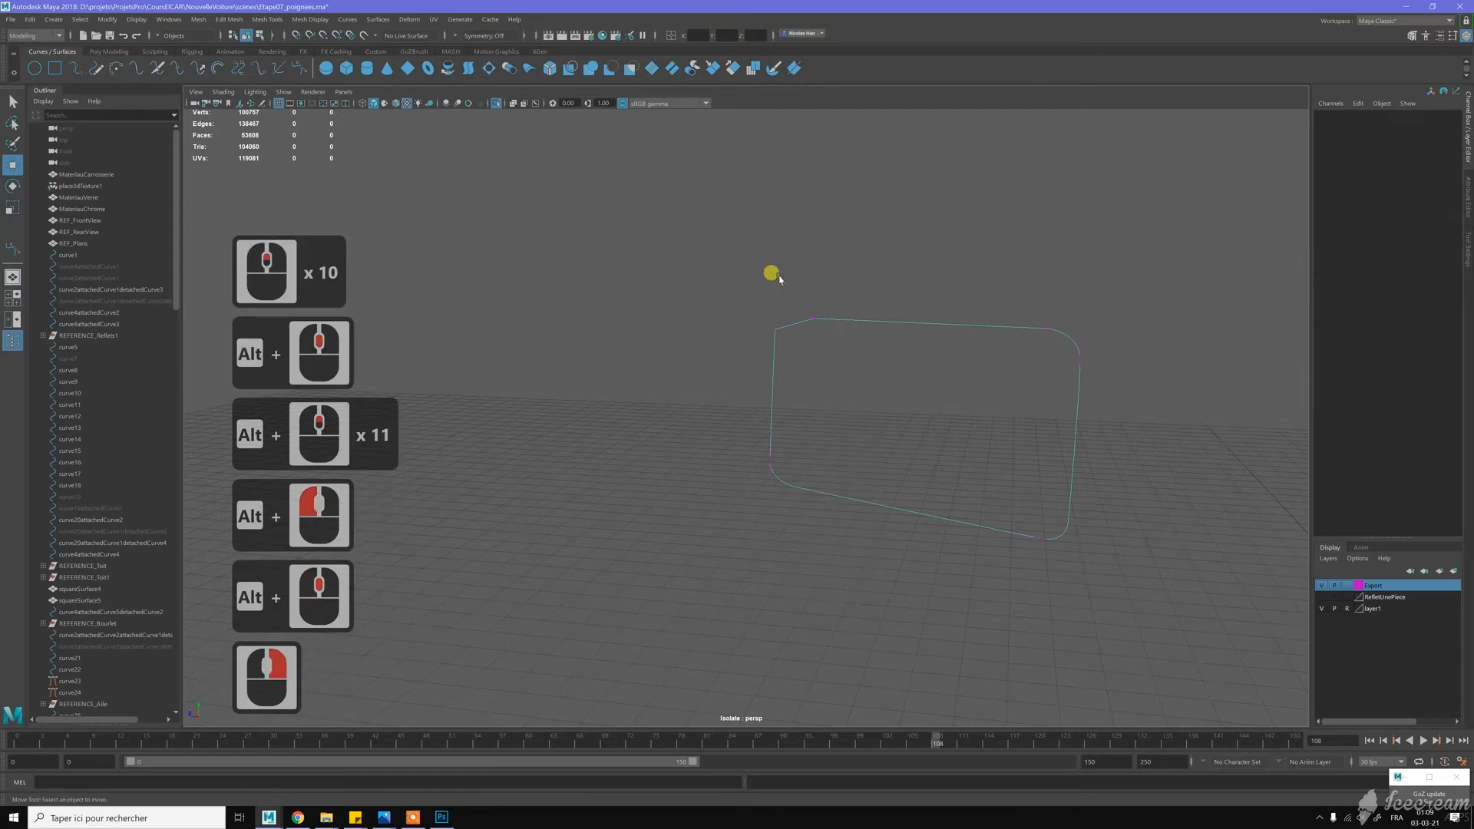
pyautogui.scroll(6, 776, 276)
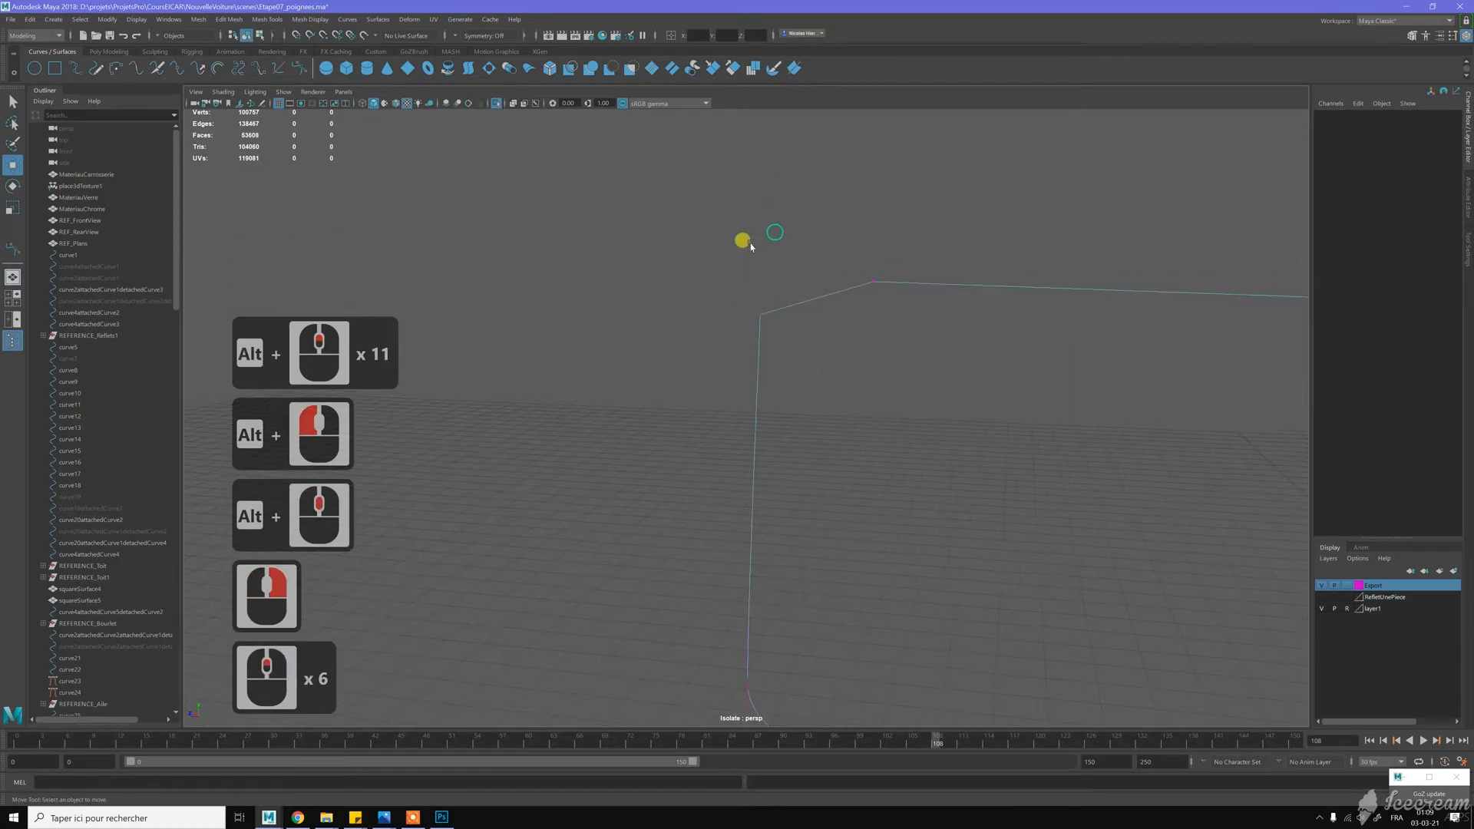
pyautogui.keyDown('alt'); pyautogui.moveTo(771, 238); pyautogui.dragTo(753, 300, button='middle'); pyautogui.keyUp('alt')
pyautogui.click(759, 314)
pyautogui.keyDown('shift'); pyautogui.click(875, 282); pyautogui.keyUp('shift')
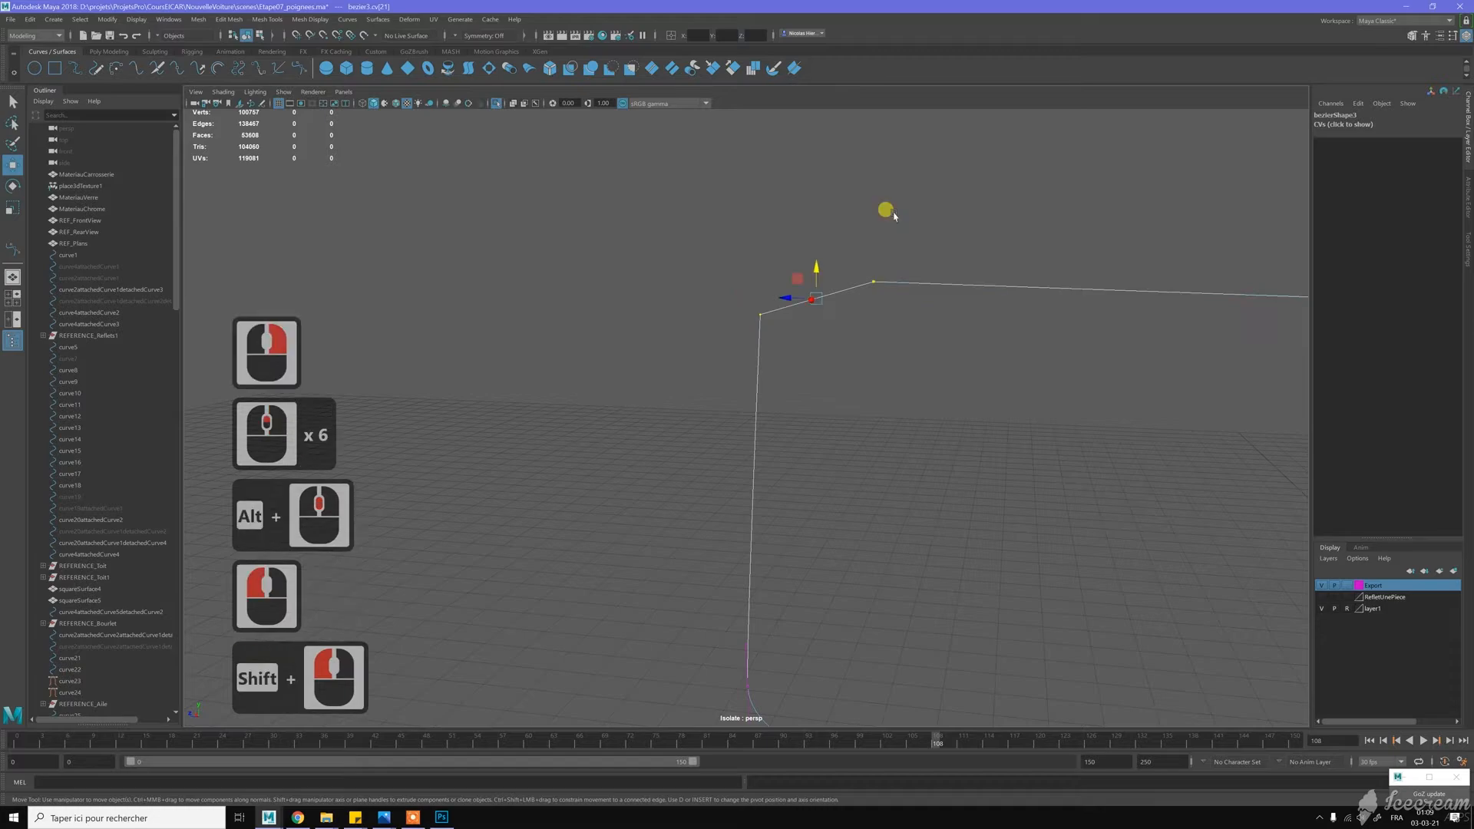
pyautogui.moveTo(895, 214); pyautogui.dragTo(890, 182, button='right')
pyautogui.scroll(-14, 881, 204)
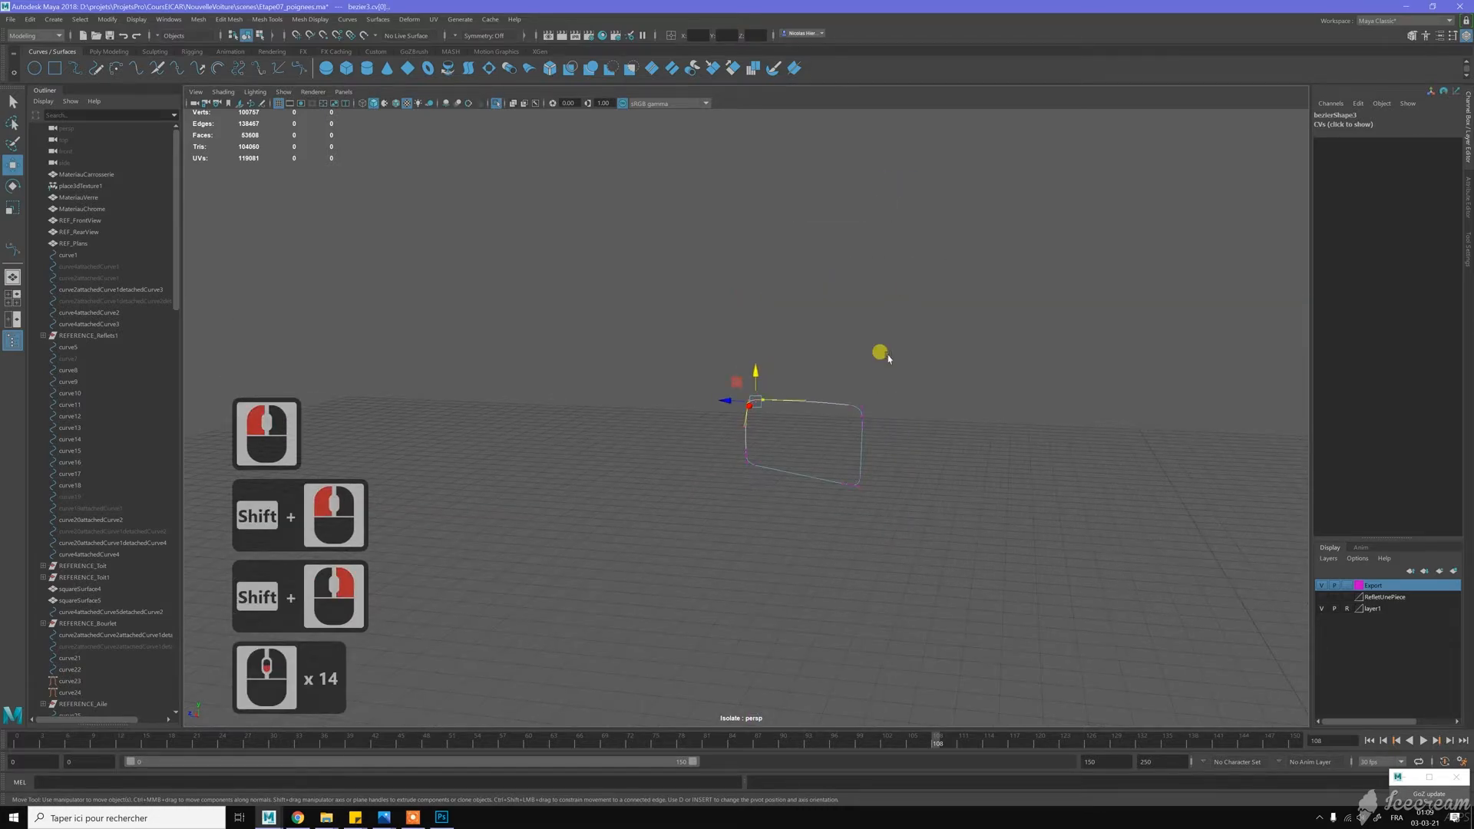
# Return to object selection, select the whole flap curve, and end its isolation in the perspective view
pyautogui.press('w')
pyautogui.scroll(5, 839, 381)
pyautogui.moveTo(868, 389); pyautogui.dragTo(893, 365, button='right')
pyautogui.click(889, 387)
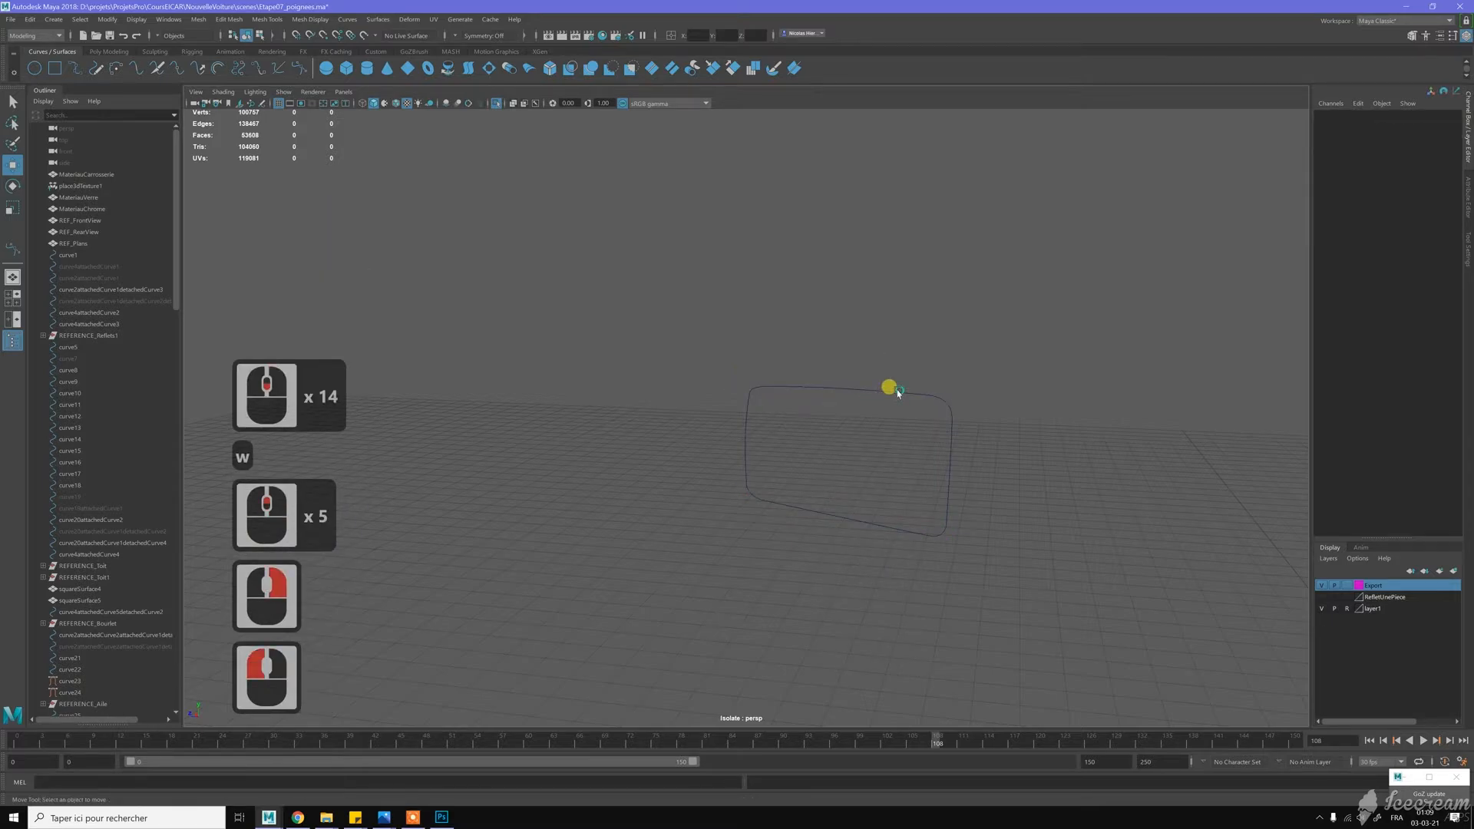
pyautogui.click(891, 388)
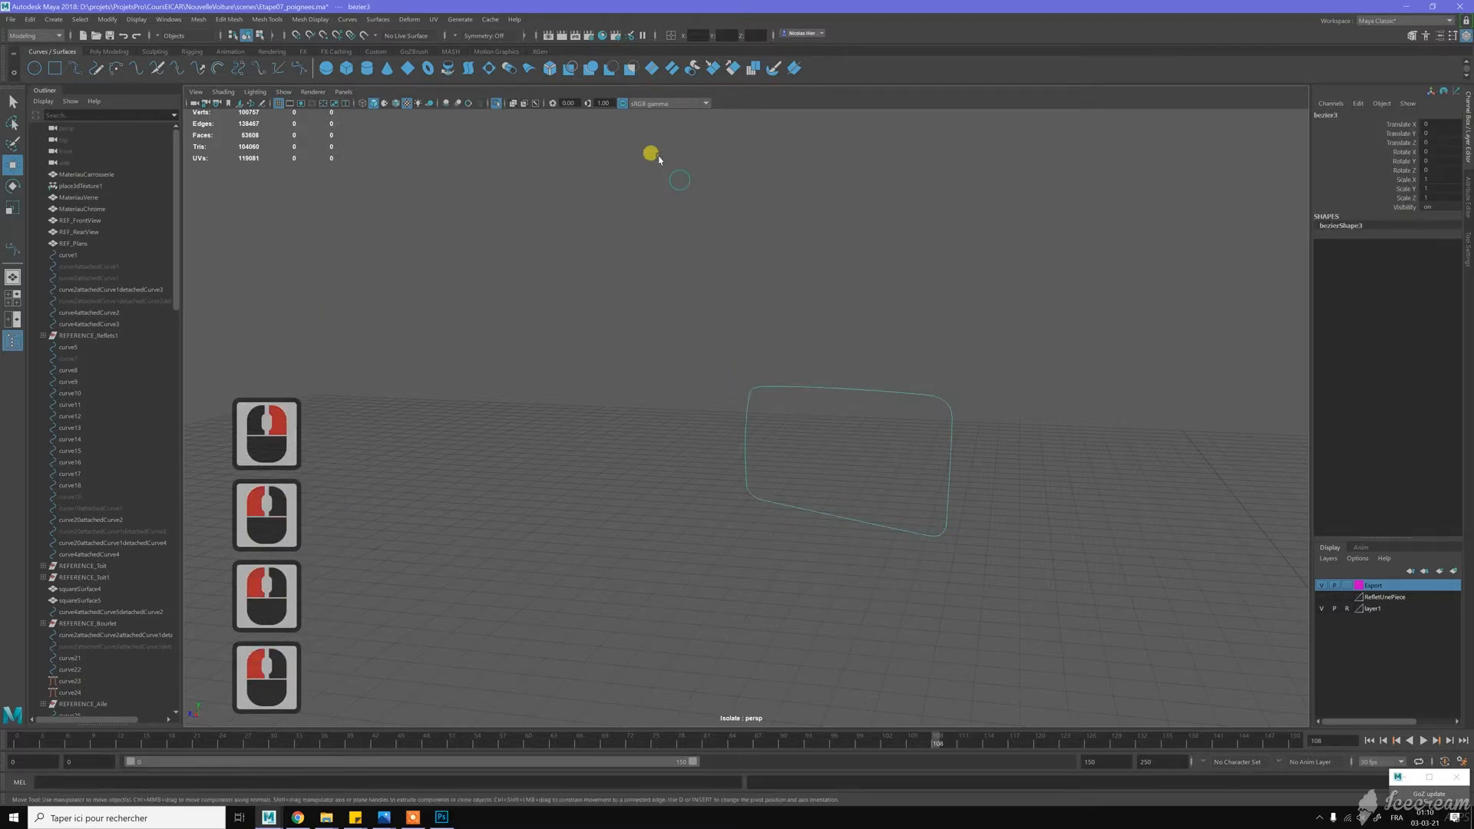
pyautogui.click(497, 103)
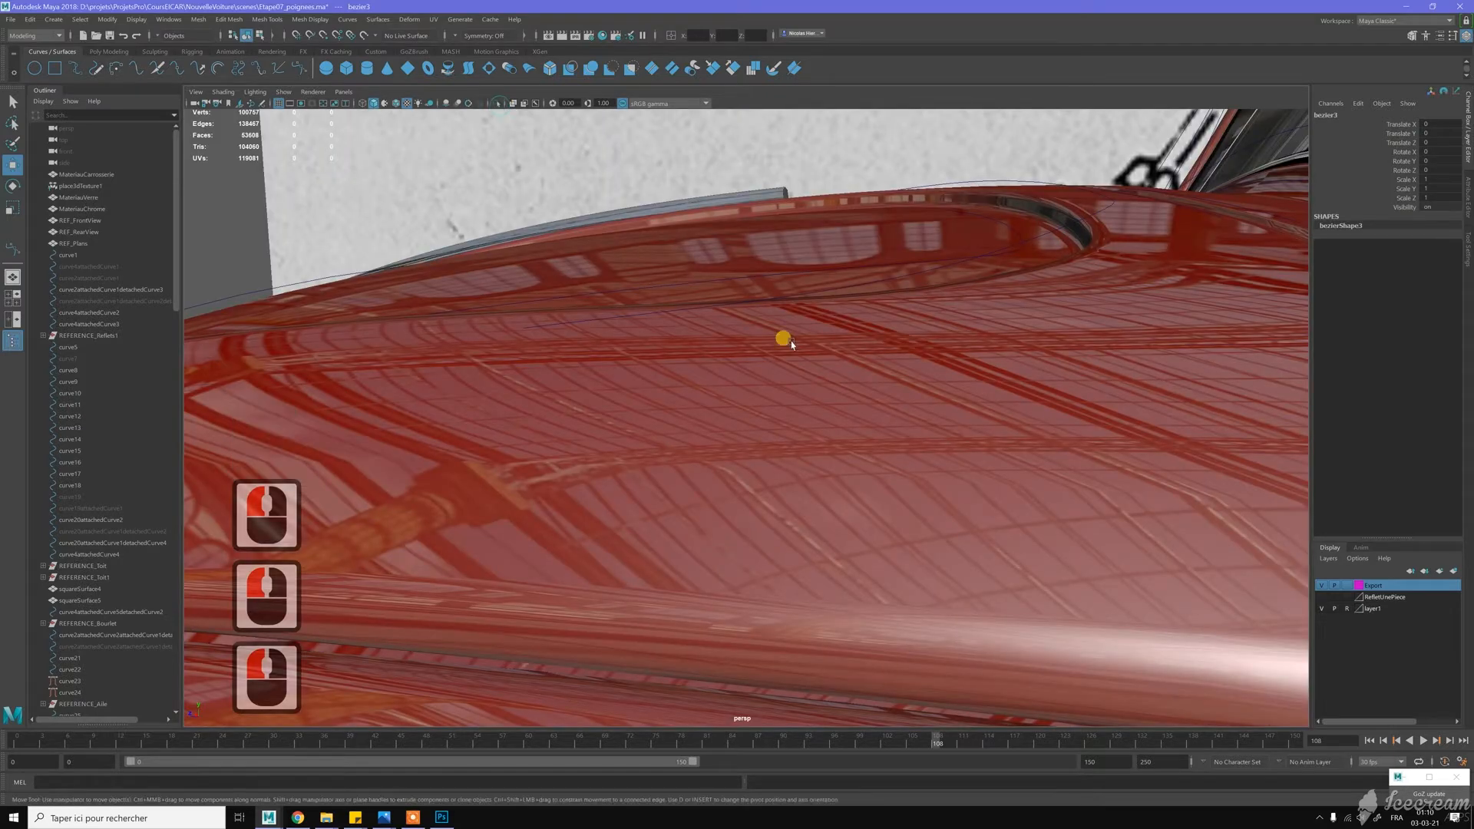
# Show the side view at full size around the flap outline and hide the Export layer
pyautogui.scroll(-11, 792, 344)
pyautogui.press('space')
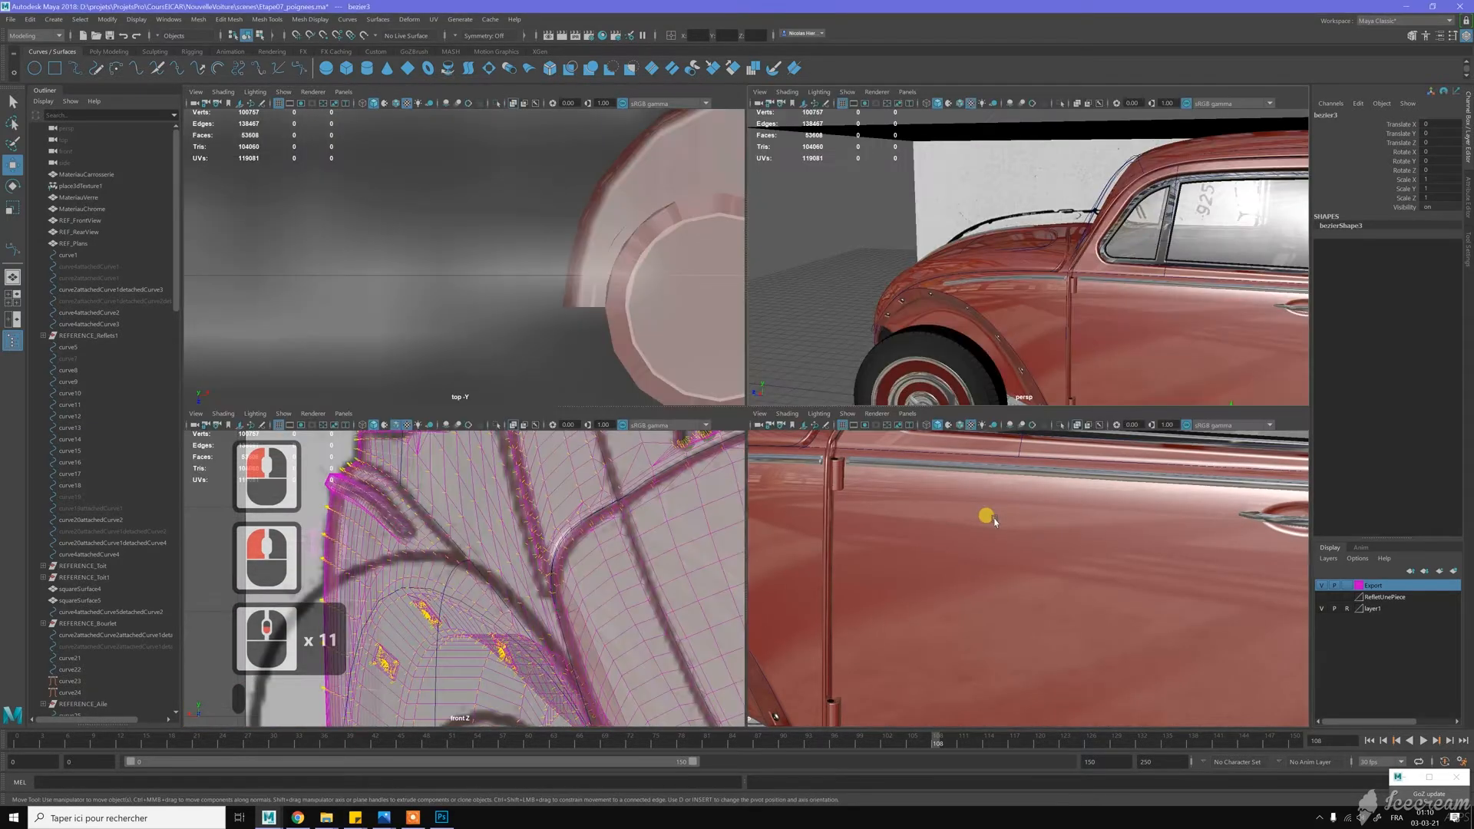
pyautogui.click(1061, 425)
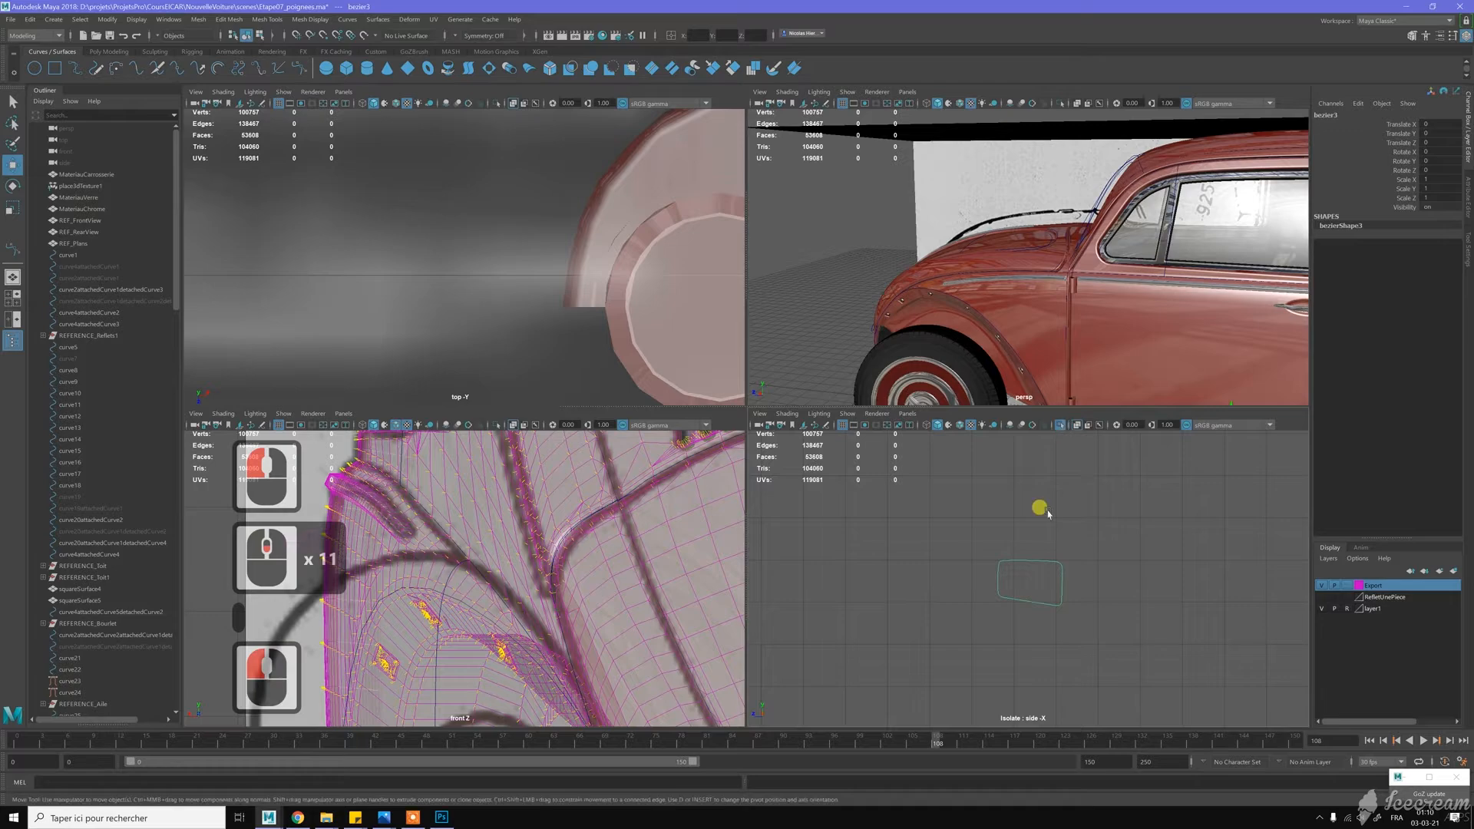
pyautogui.click(1060, 424)
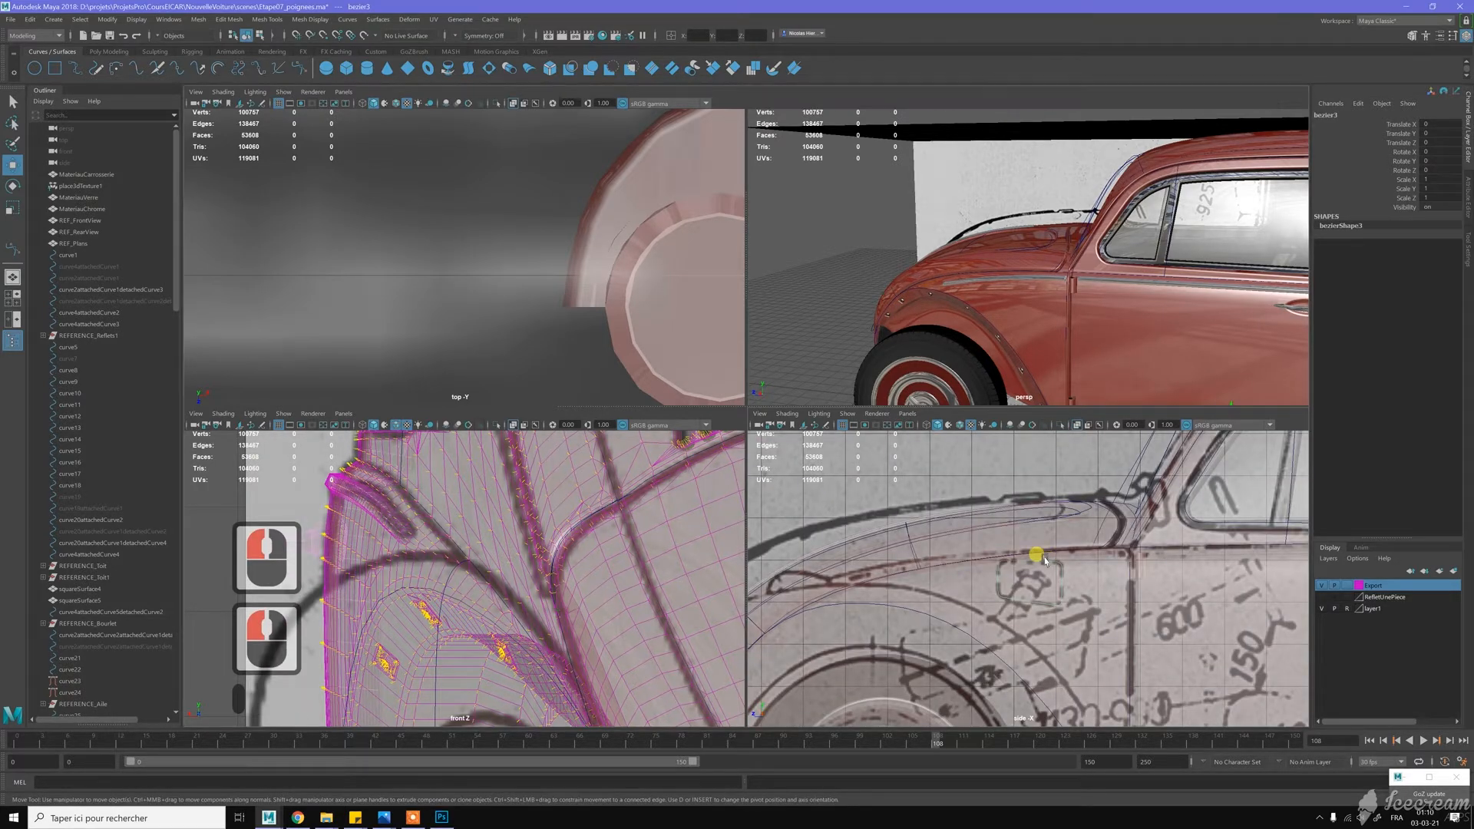
pyautogui.press('space')
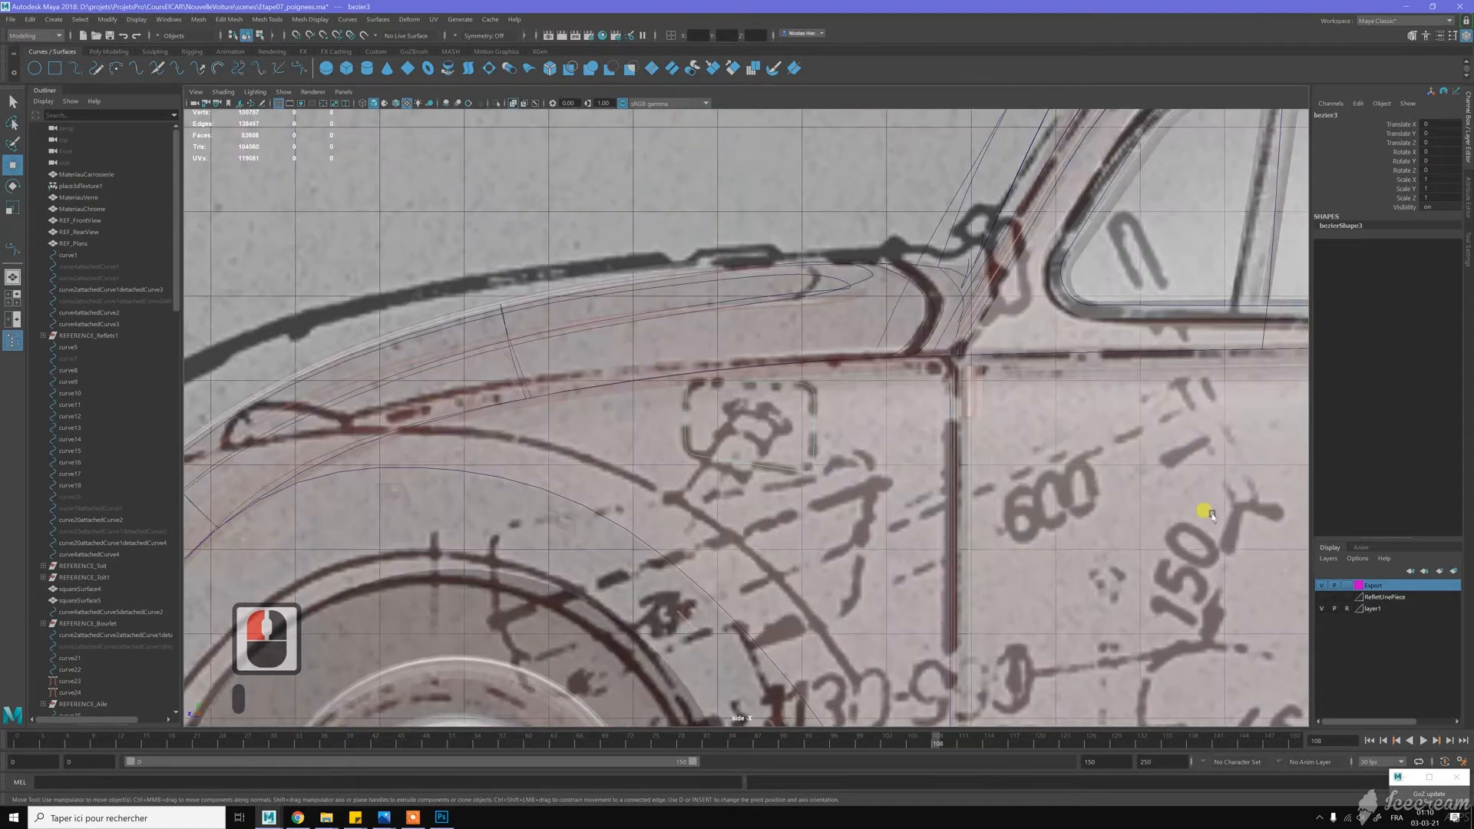
pyautogui.click(1321, 585)
pyautogui.scroll(19, 779, 411)
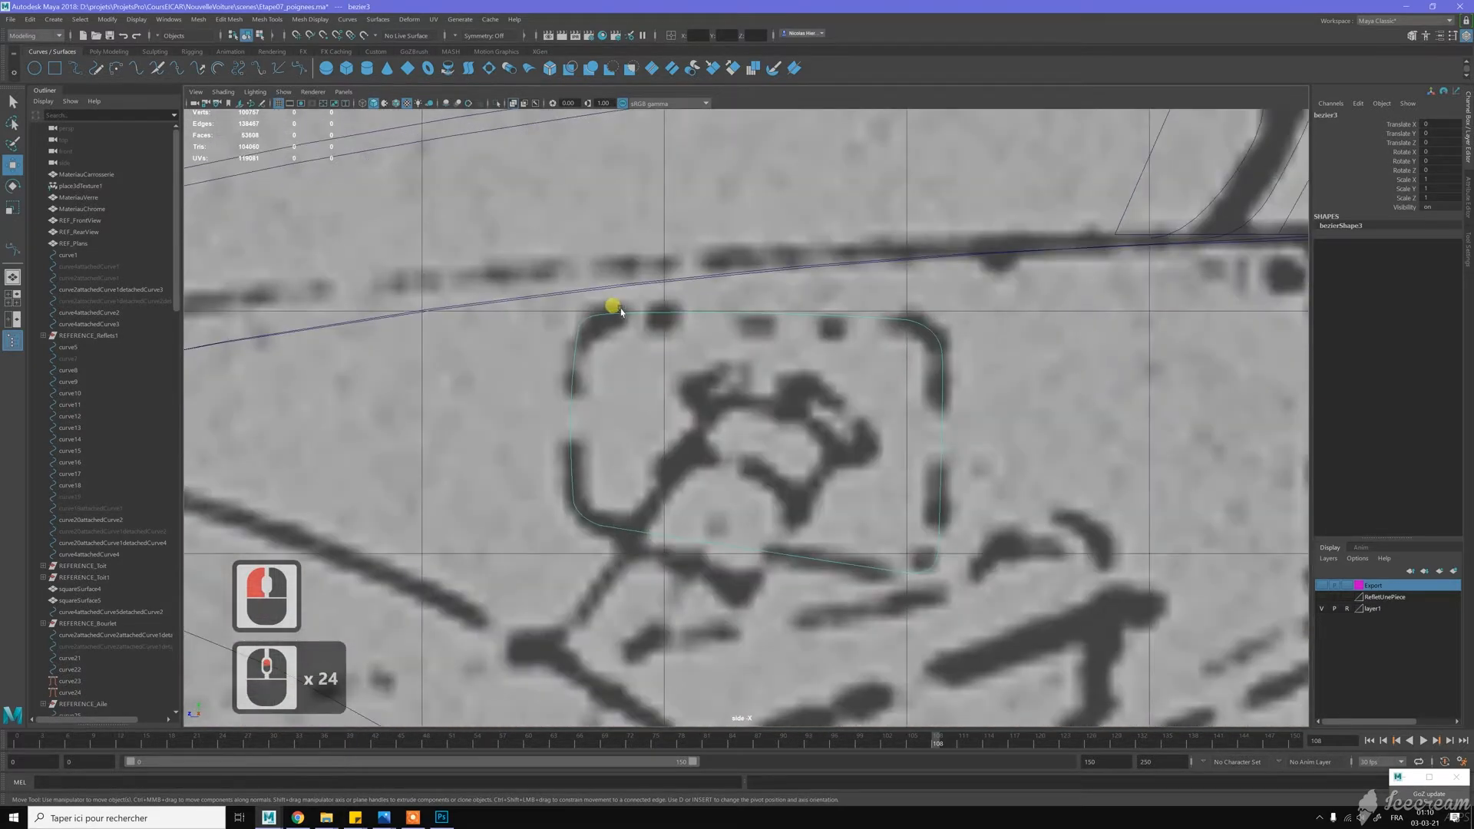
# Adjust the anchor tangents at the flap curve's upper front corner to follow the blueprint's rounded corner
pyautogui.moveTo(602, 314); pyautogui.dragTo(593, 309, button='right')
pyautogui.moveTo(615, 300); pyautogui.dragTo(576, 319)
pyautogui.scroll(7, 565, 299)
pyautogui.keyDown('alt'); pyautogui.moveTo(625, 284); pyautogui.dragTo(769, 343, button='middle'); pyautogui.keyUp('alt')
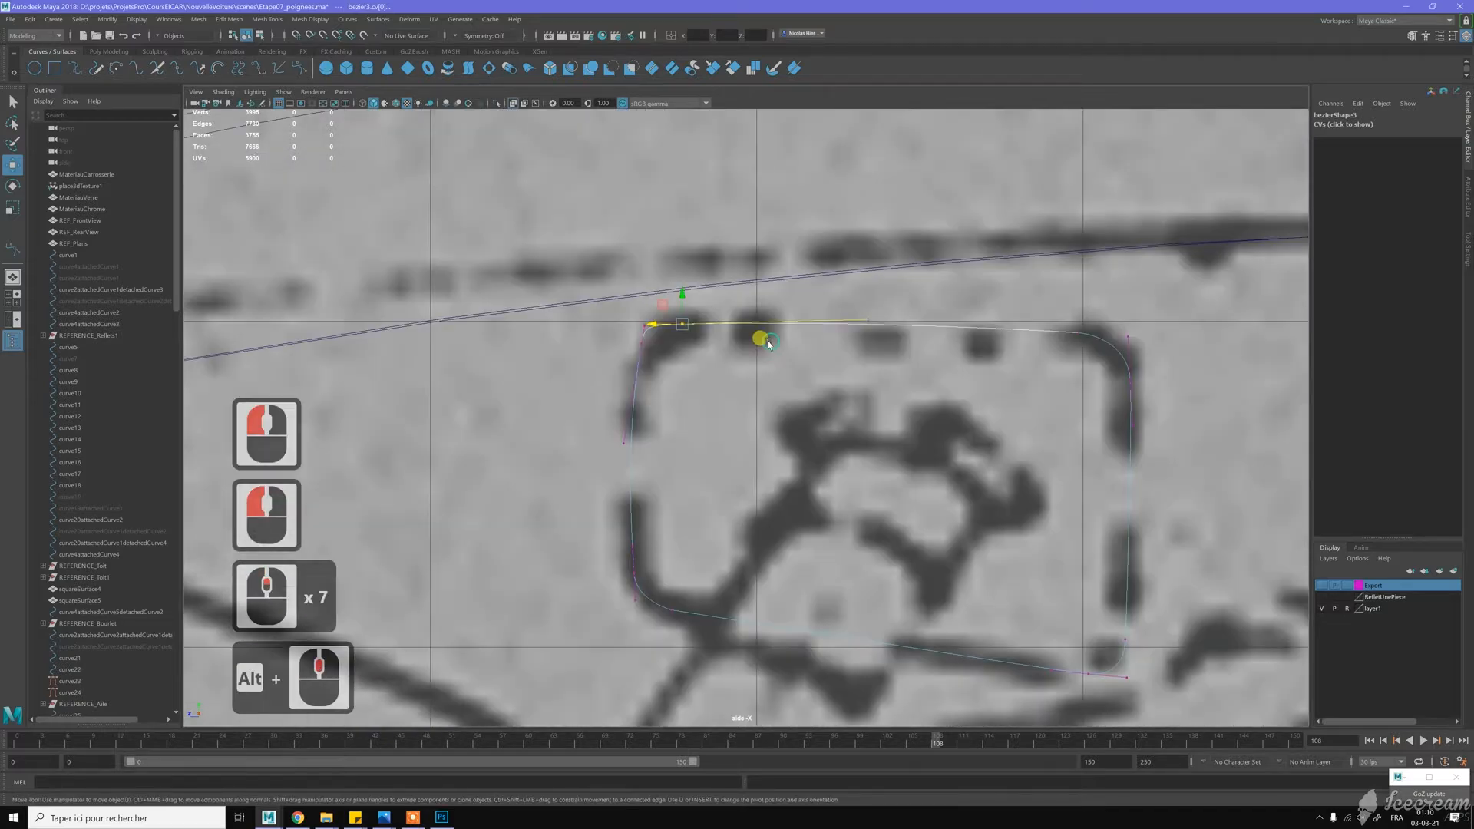
pyautogui.scroll(2, 764, 337)
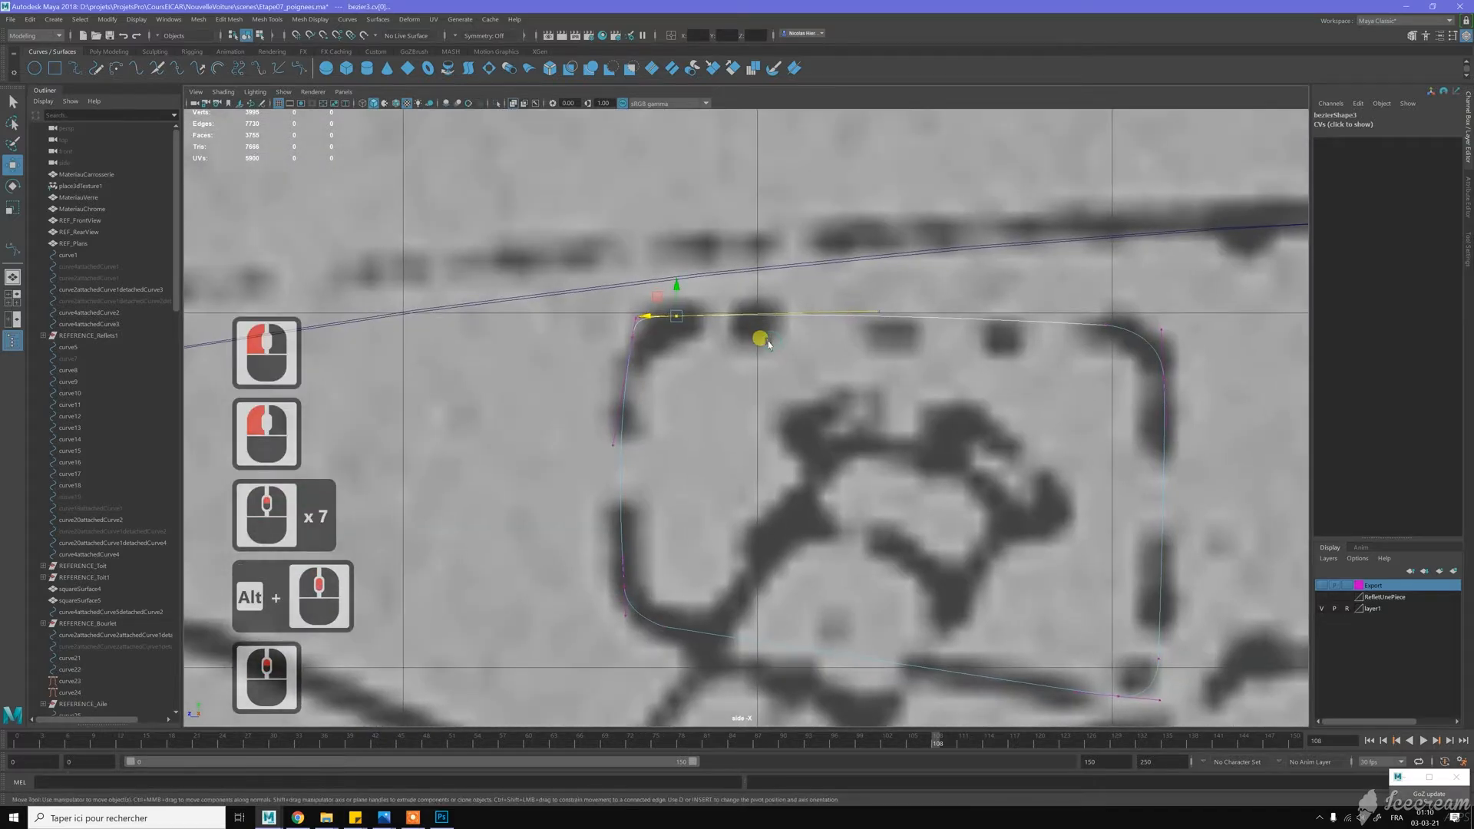
pyautogui.click(638, 339)
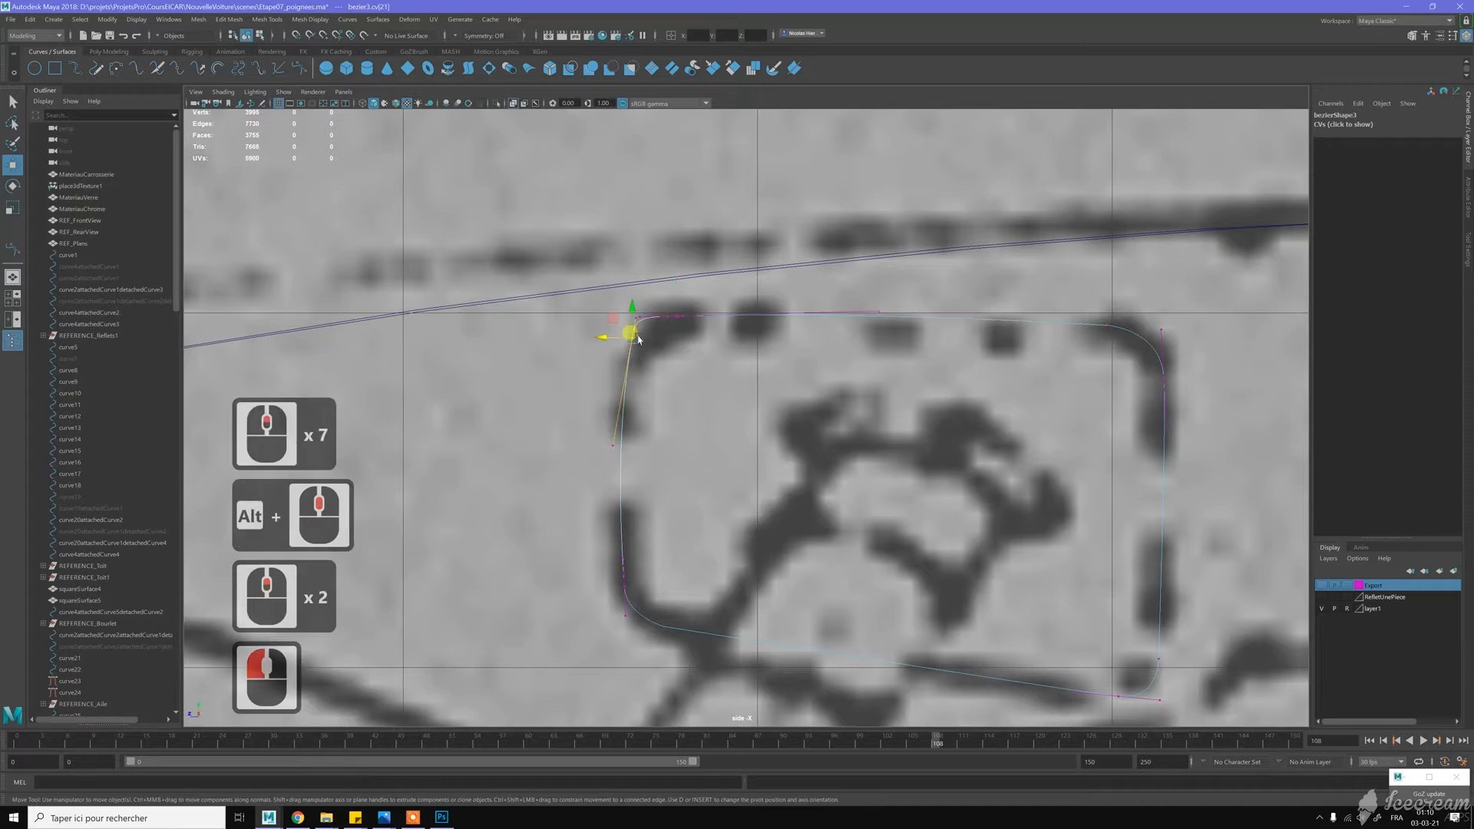
pyautogui.click(633, 339)
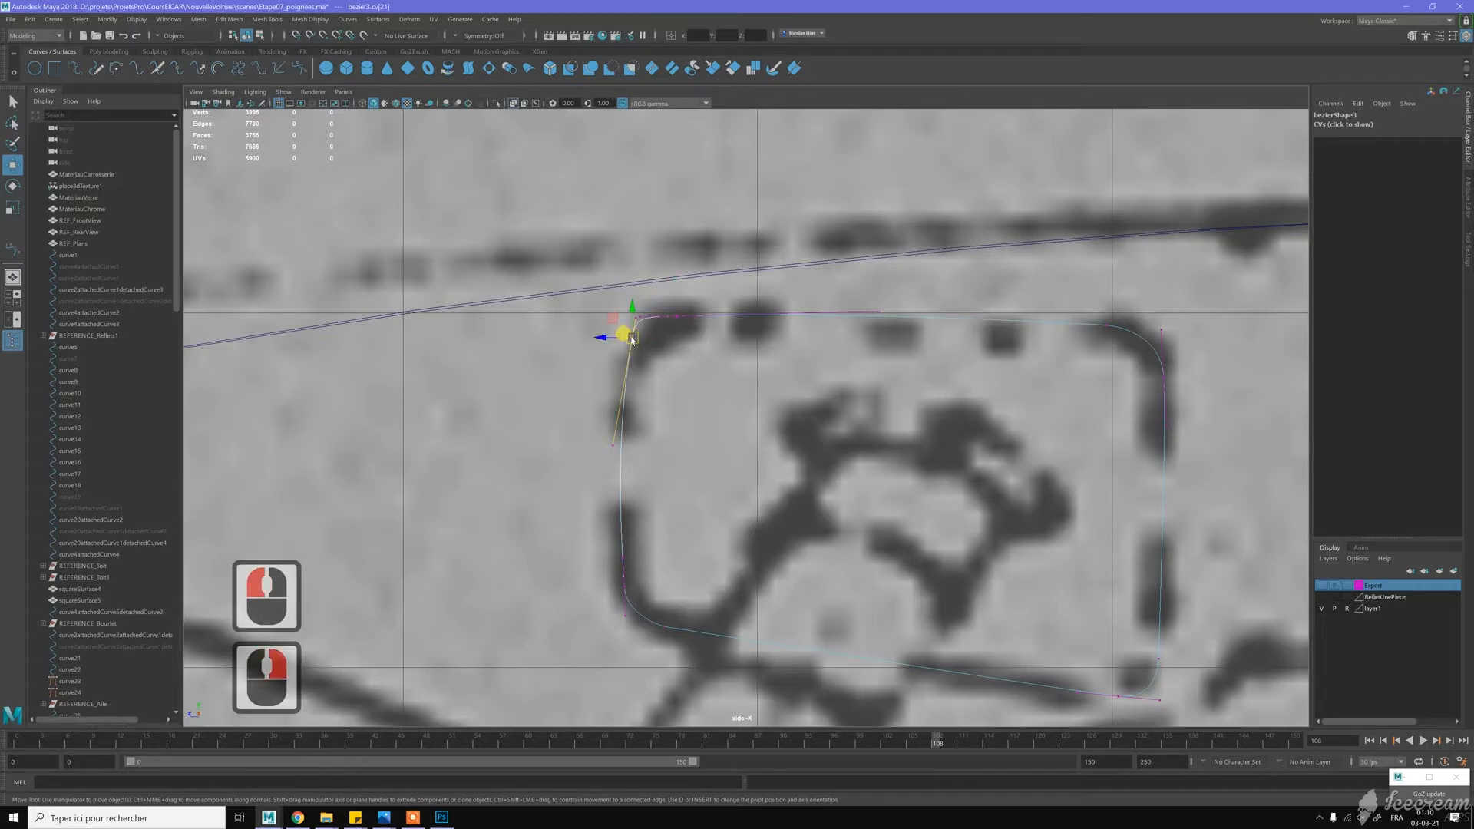
pyautogui.rightClick(634, 340)
pyautogui.keyDown('shift'); pyautogui.moveTo(634, 338); pyautogui.dragTo(665, 336, button='right'); pyautogui.keyUp('shift')
pyautogui.moveTo(666, 336); pyautogui.dragTo(634, 323)
pyautogui.click(758, 384)
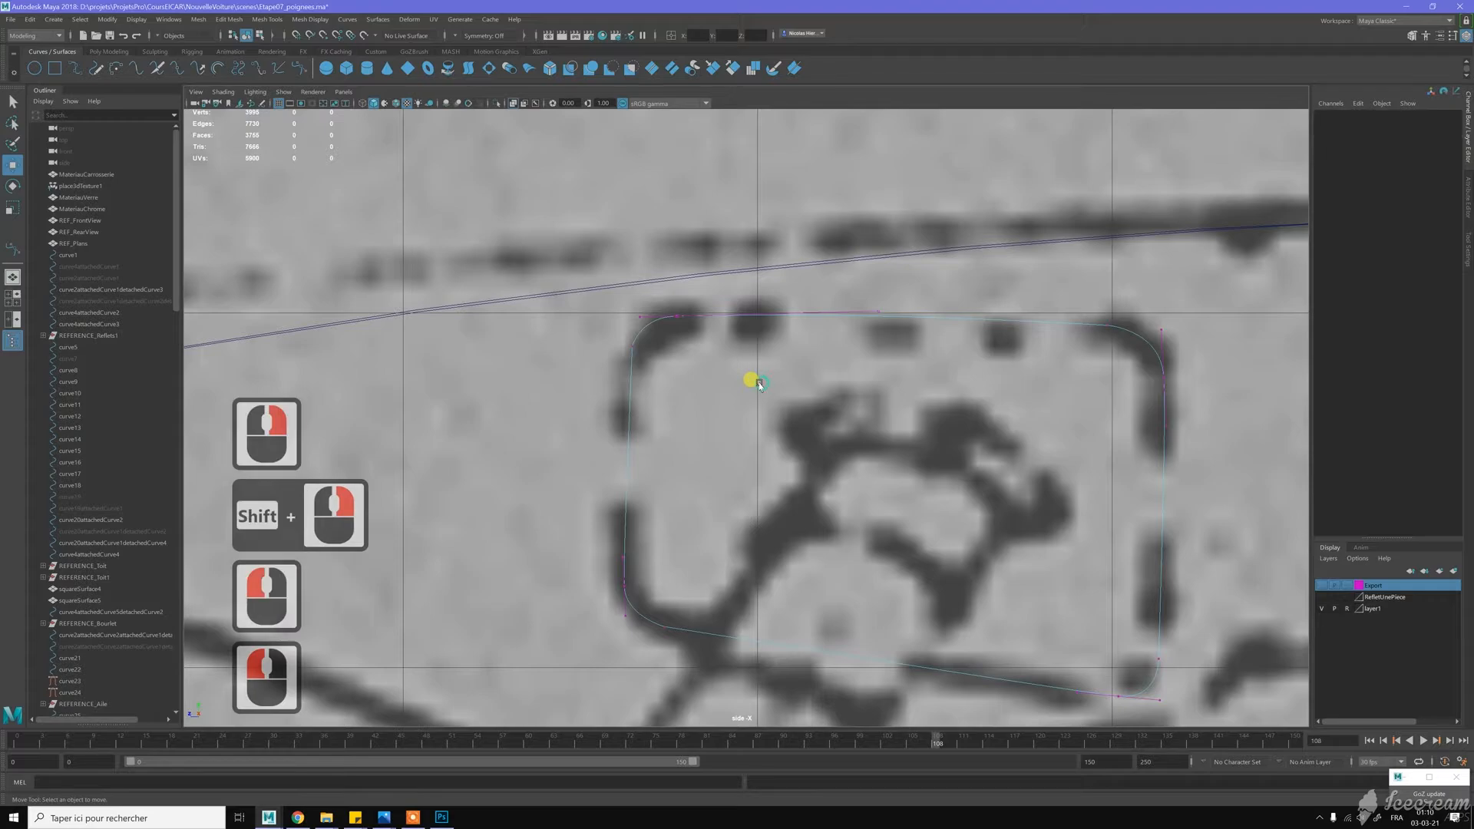
# Select the control vertex on the upper edge of the flap curve in the side view
pyautogui.scroll(-5, 753, 378)
pyautogui.press('w')
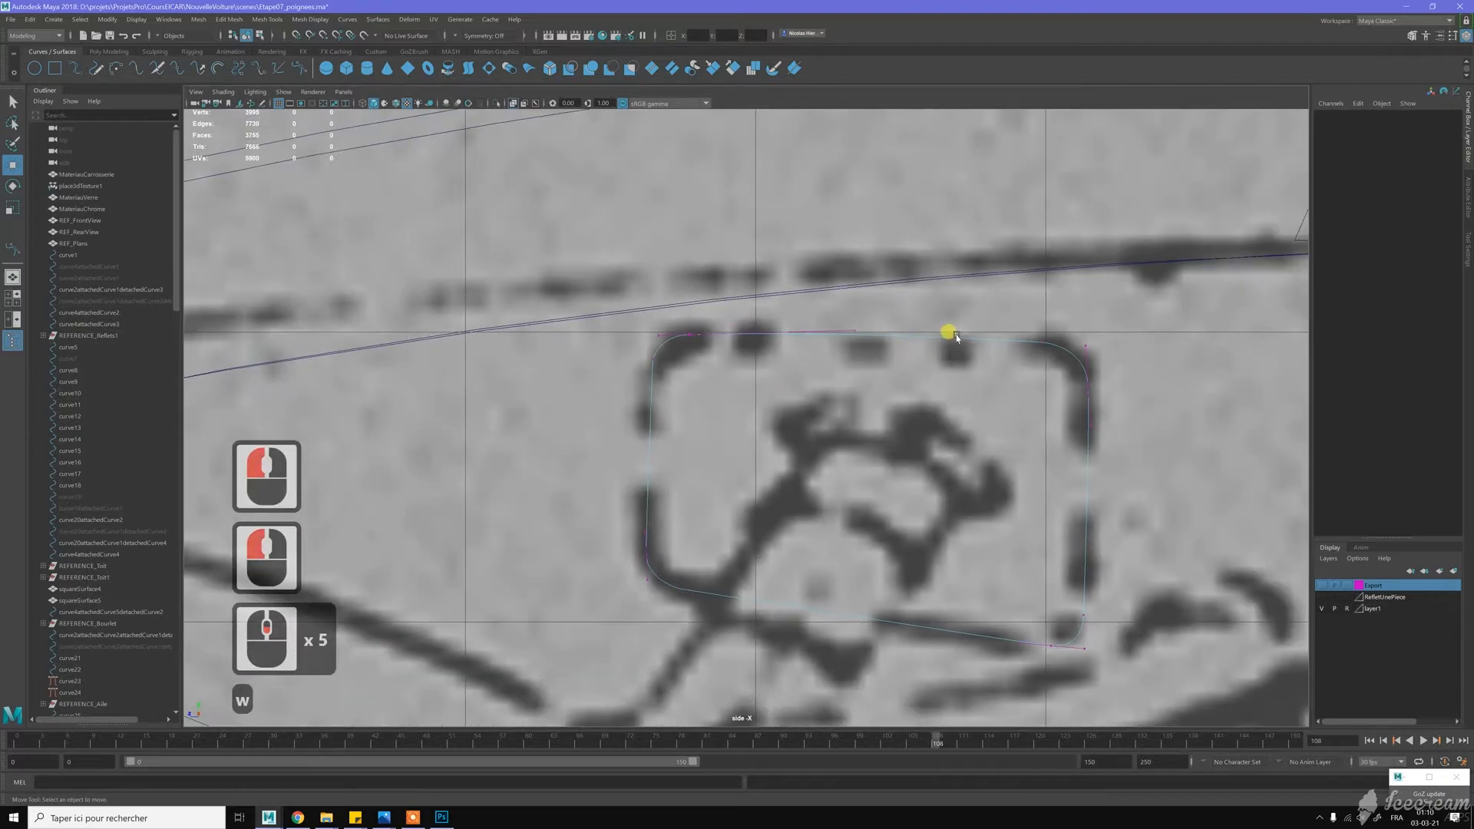
pyautogui.moveTo(959, 337); pyautogui.dragTo(926, 330, button='right')
pyautogui.moveTo(876, 357); pyautogui.dragTo(850, 313)
pyautogui.scroll(-5, 964, 402)
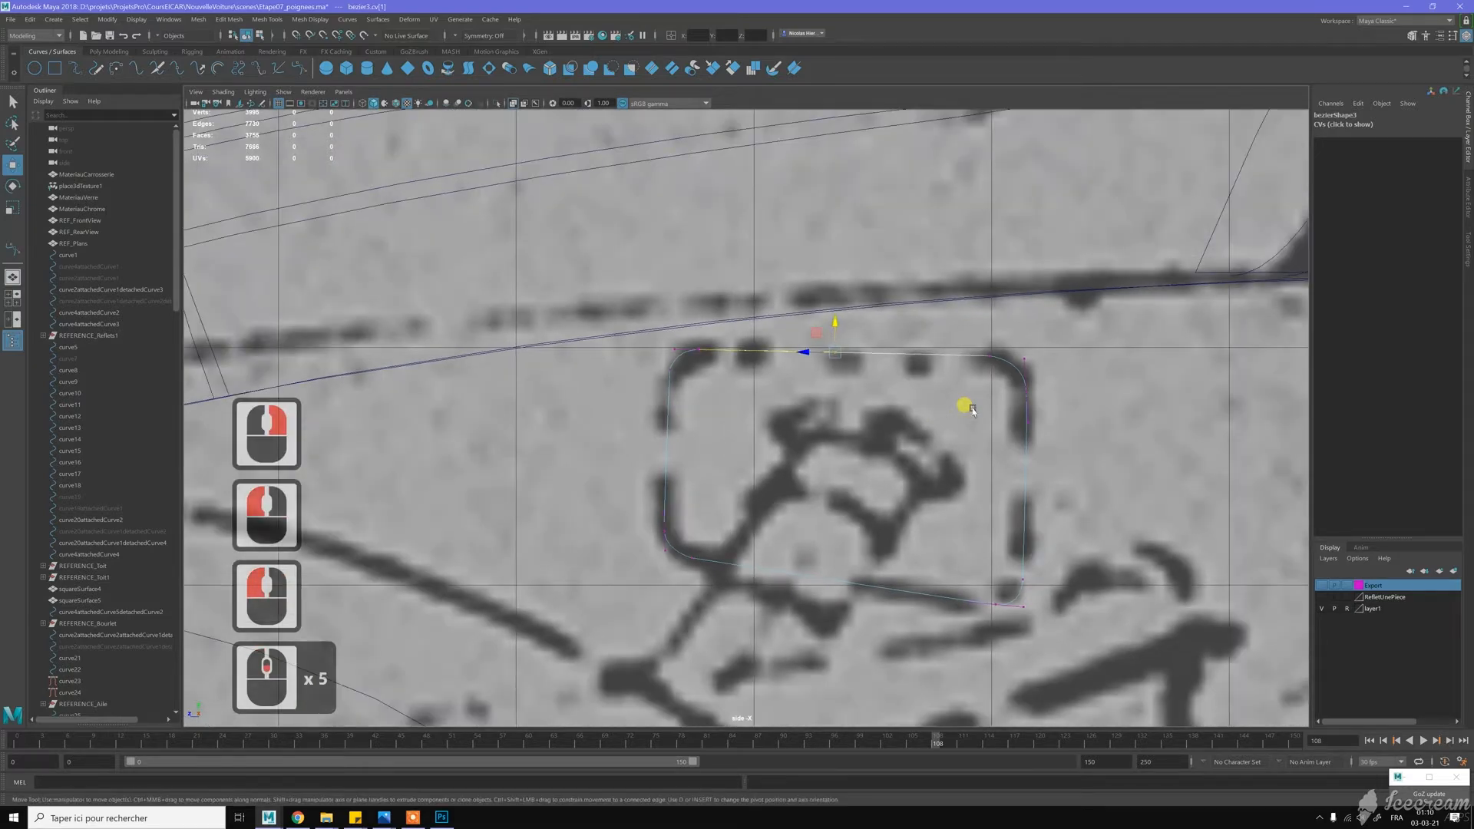
# Show the perspective view at full size and return to object selection with the whole flap curve selected
pyautogui.press('space')
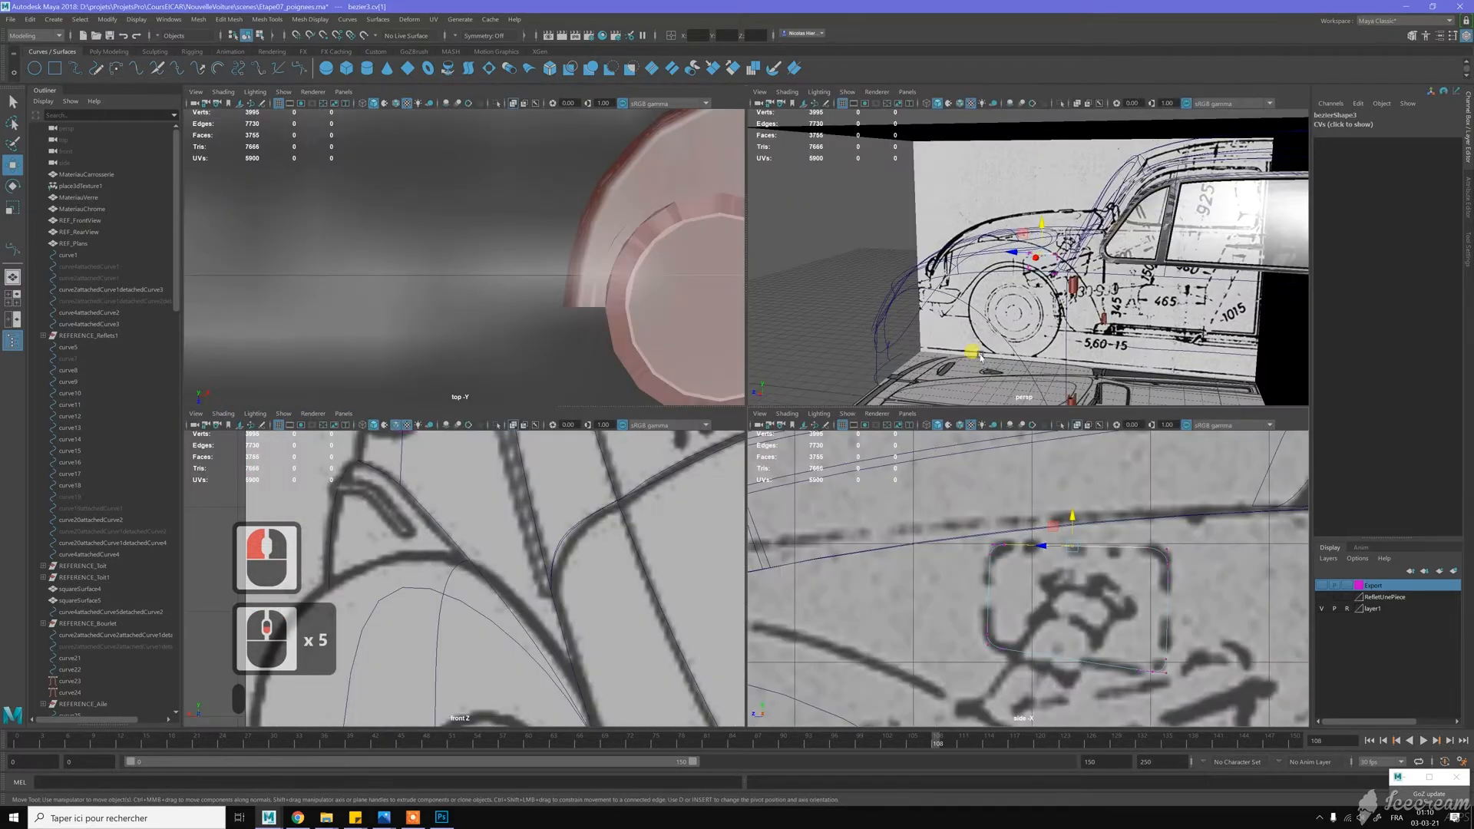
pyautogui.press('space')
pyautogui.keyDown('alt'); pyautogui.moveTo(960, 303); pyautogui.dragTo(906, 414); pyautogui.keyUp('alt')
pyautogui.keyDown('alt'); pyautogui.moveTo(906, 415); pyautogui.dragTo(901, 452, button='right'); pyautogui.keyUp('alt')
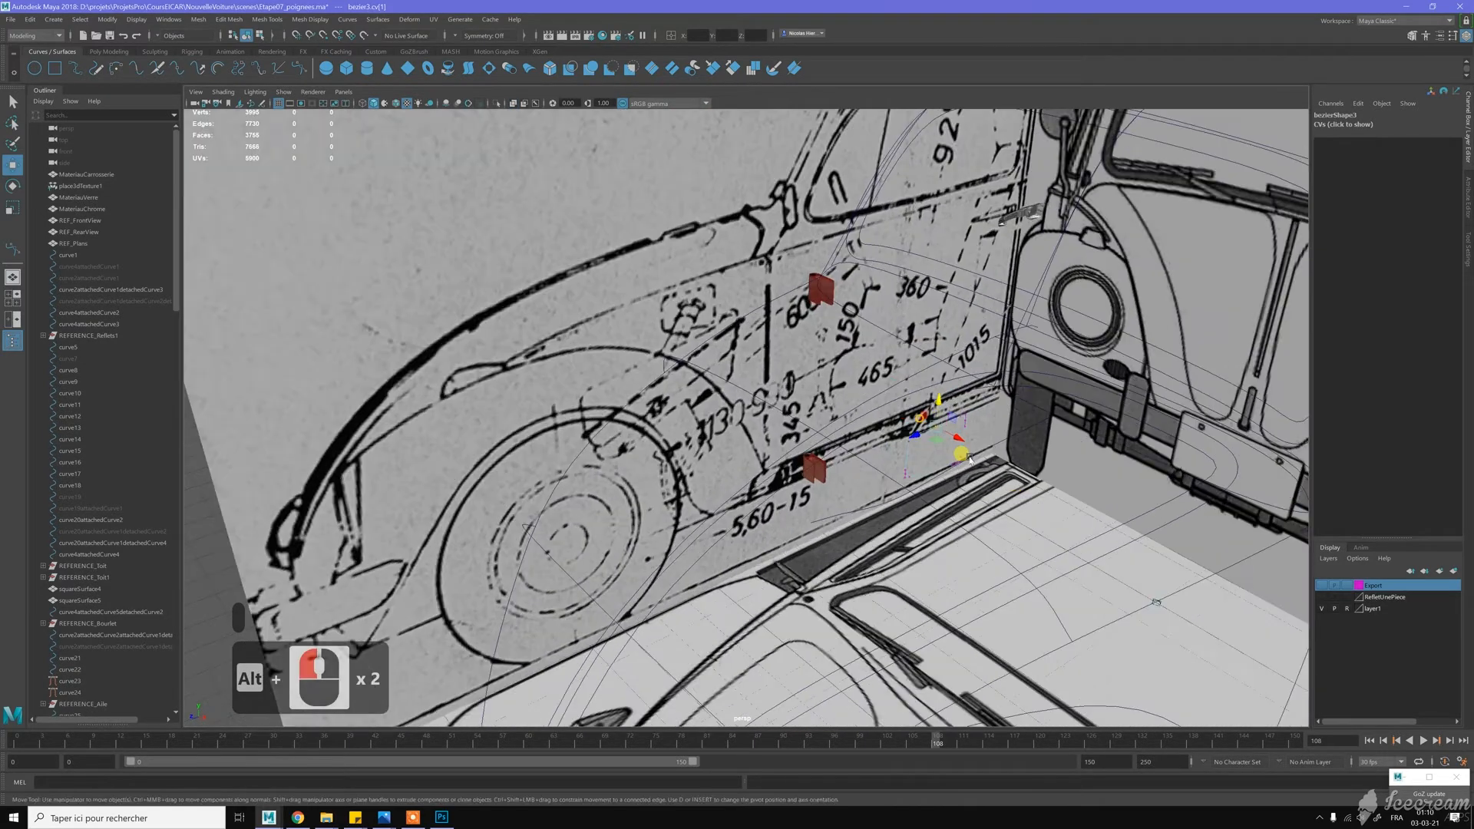
pyautogui.press('w')
pyautogui.moveTo(905, 448)
pyautogui.mouseDown(button='right')
pyautogui.moveTo(921, 426)
pyautogui.moveTo(913, 436)
pyautogui.mouseUp(button='right')
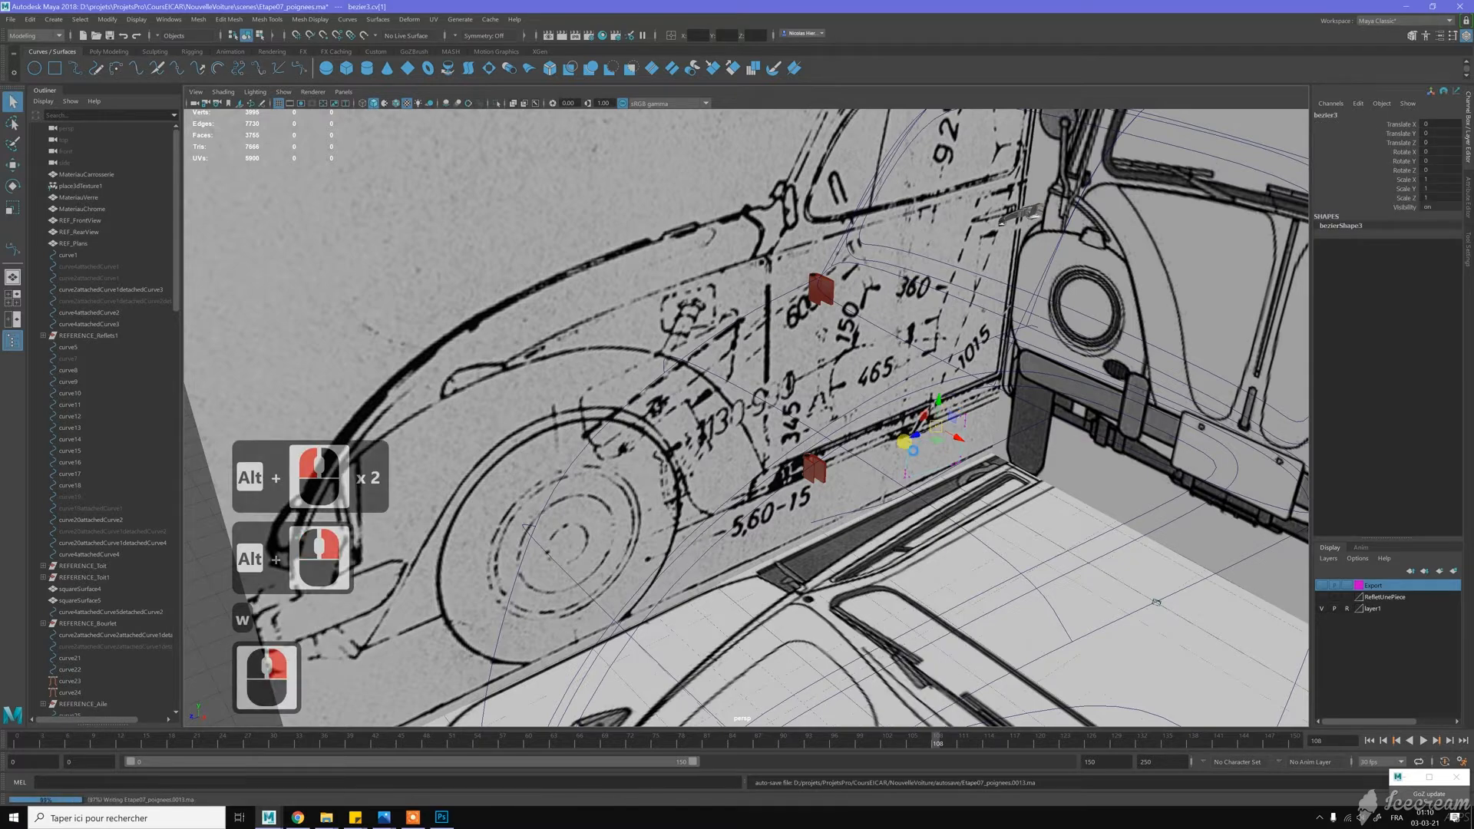
# Hide the layer1 blueprints and show the Export layer with the car body
pyautogui.click(1321, 608)
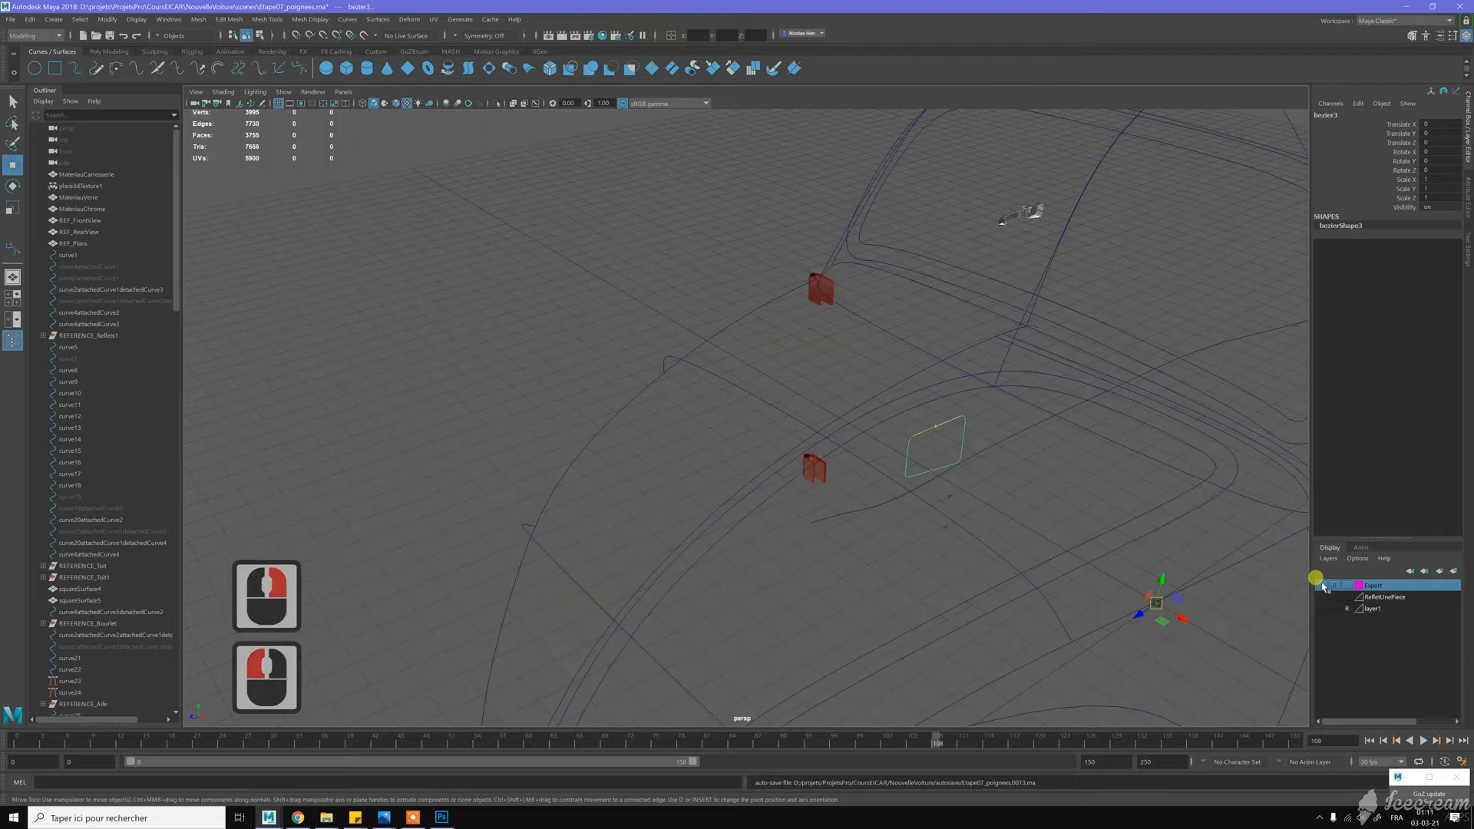
pyautogui.click(1321, 585)
pyautogui.press('w')
# Center the flap curve's pivot, try shifting it along X towards the car's side, and reselect the curve
pyautogui.scroll(-2, 874, 465)
pyautogui.keyDown('alt'); pyautogui.moveTo(821, 451); pyautogui.dragTo(928, 473); pyautogui.keyUp('alt')
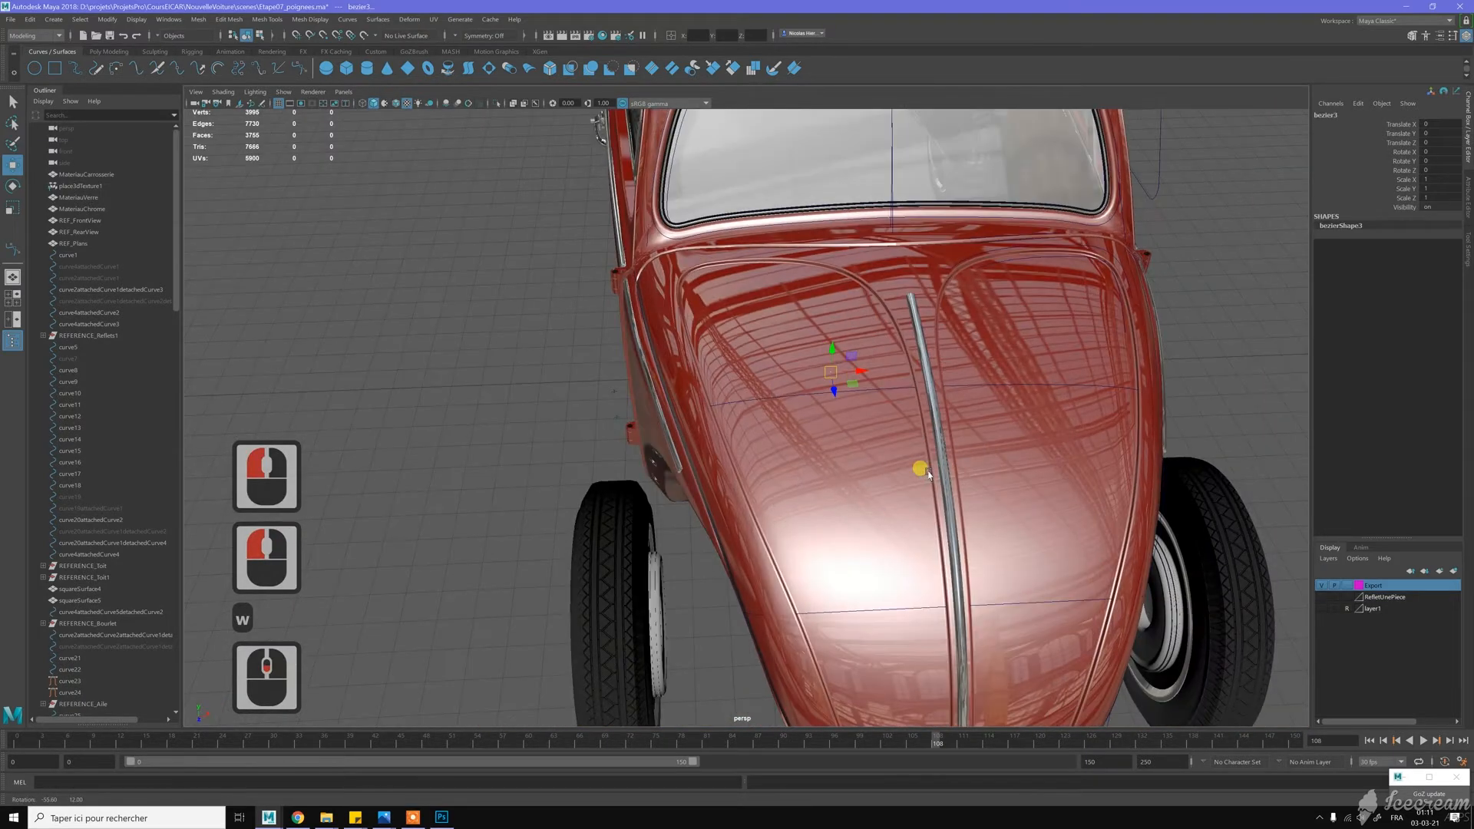
pyautogui.hotkey('alt', 'c')
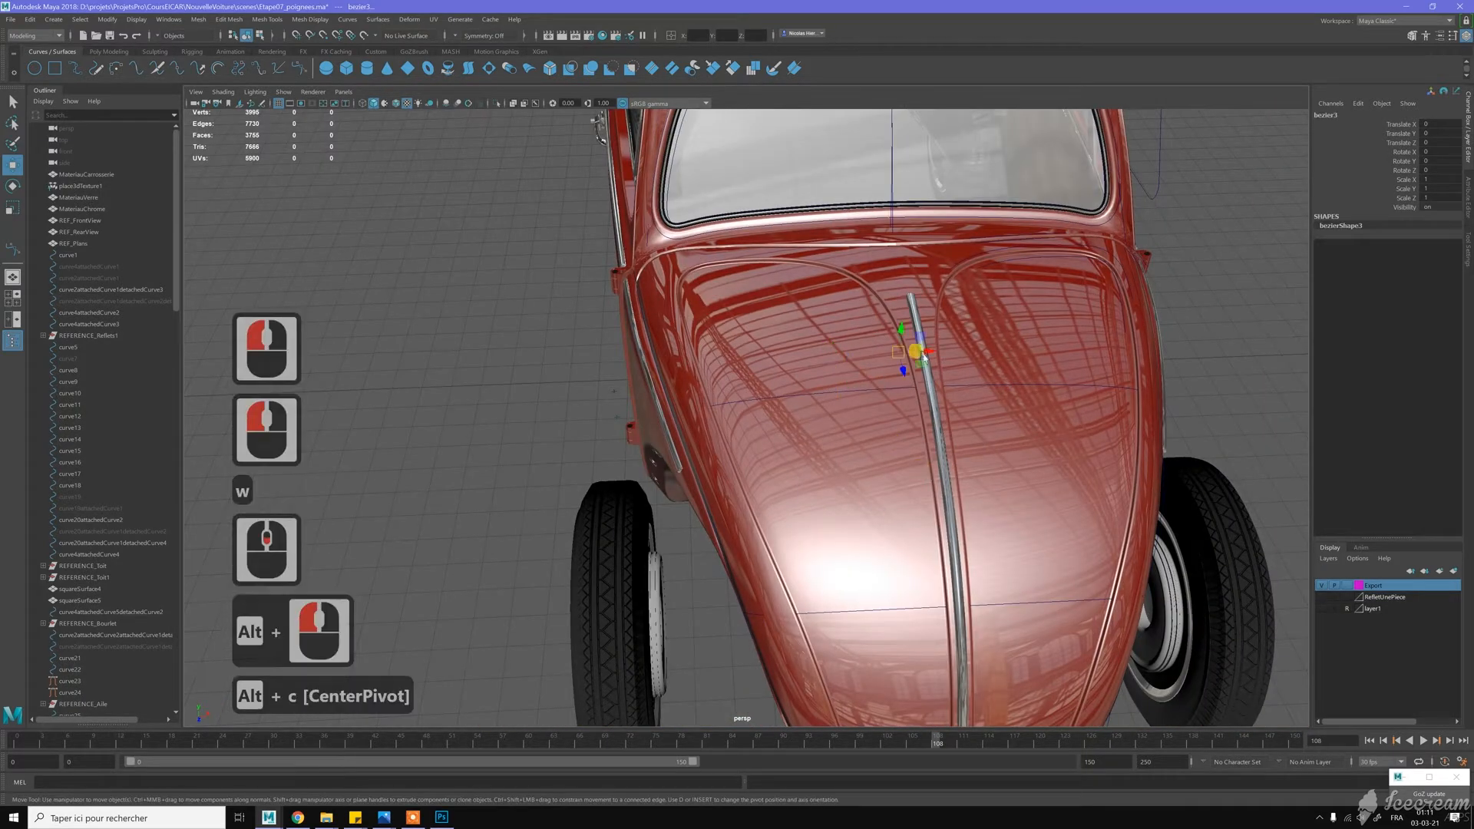
pyautogui.moveTo(927, 355); pyautogui.dragTo(711, 353)
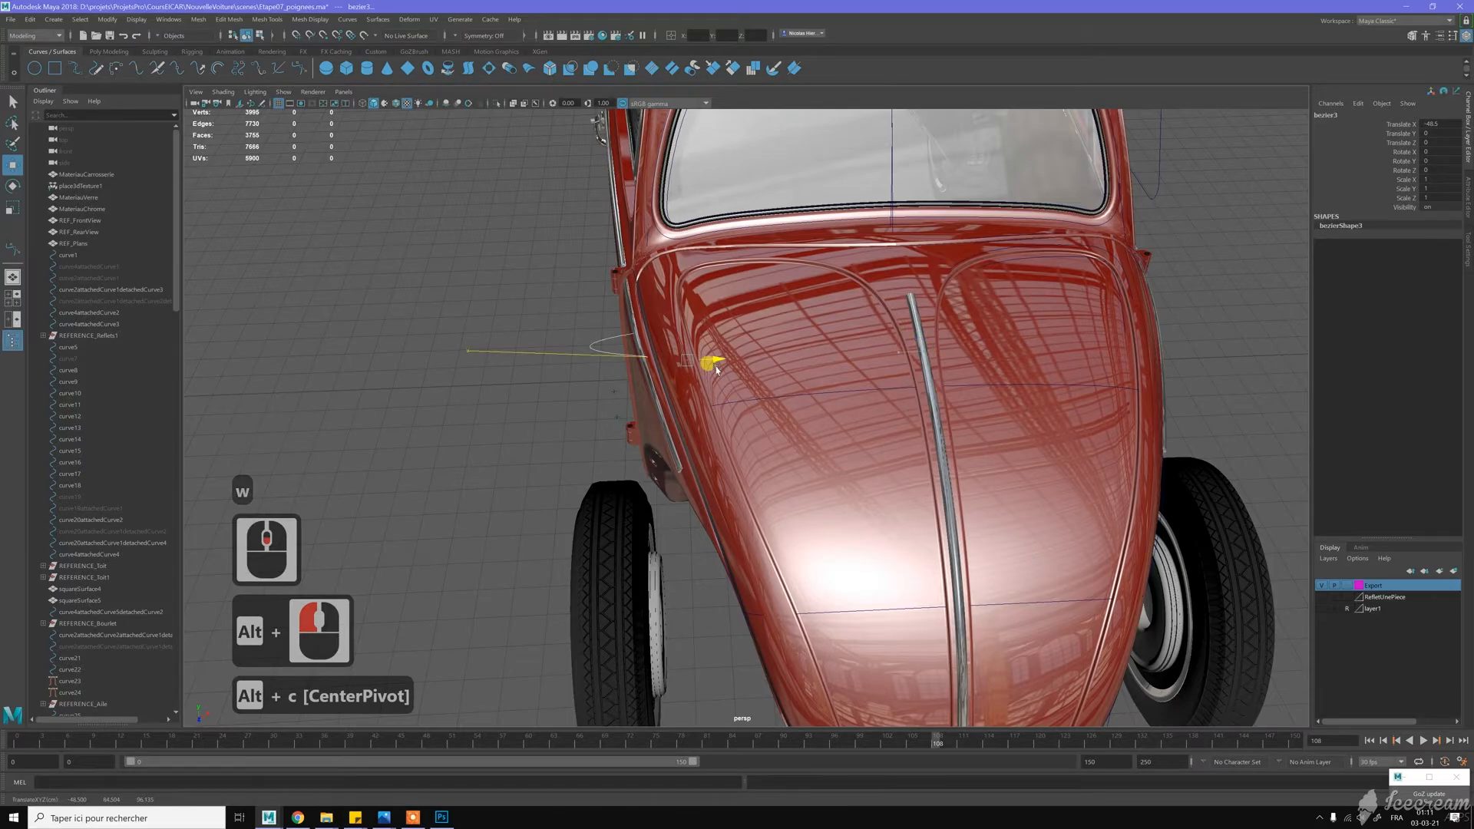
pyautogui.press('z')
pyautogui.keyDown('alt'); pyautogui.moveTo(855, 400); pyautogui.dragTo(943, 418); pyautogui.keyUp('alt')
pyautogui.keyDown('alt'); pyautogui.moveTo(943, 419); pyautogui.dragTo(952, 421, button='right'); pyautogui.keyUp('alt')
pyautogui.keyDown('alt'); pyautogui.moveTo(952, 421); pyautogui.dragTo(958, 368); pyautogui.keyUp('alt')
pyautogui.moveTo(974, 356); pyautogui.dragTo(1003, 343, button='right')
pyautogui.click(431, 455)
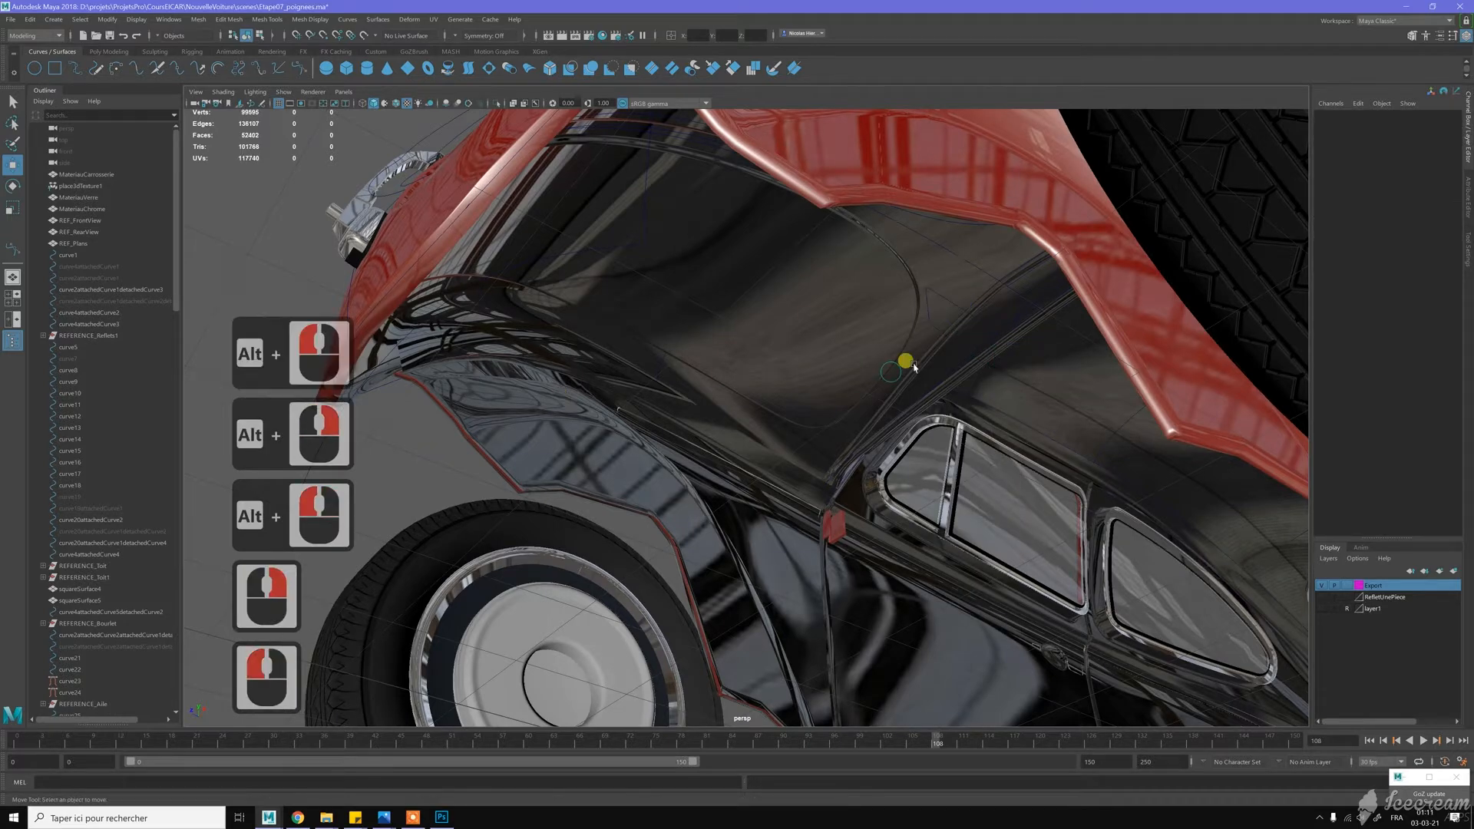
pyautogui.click(960, 347)
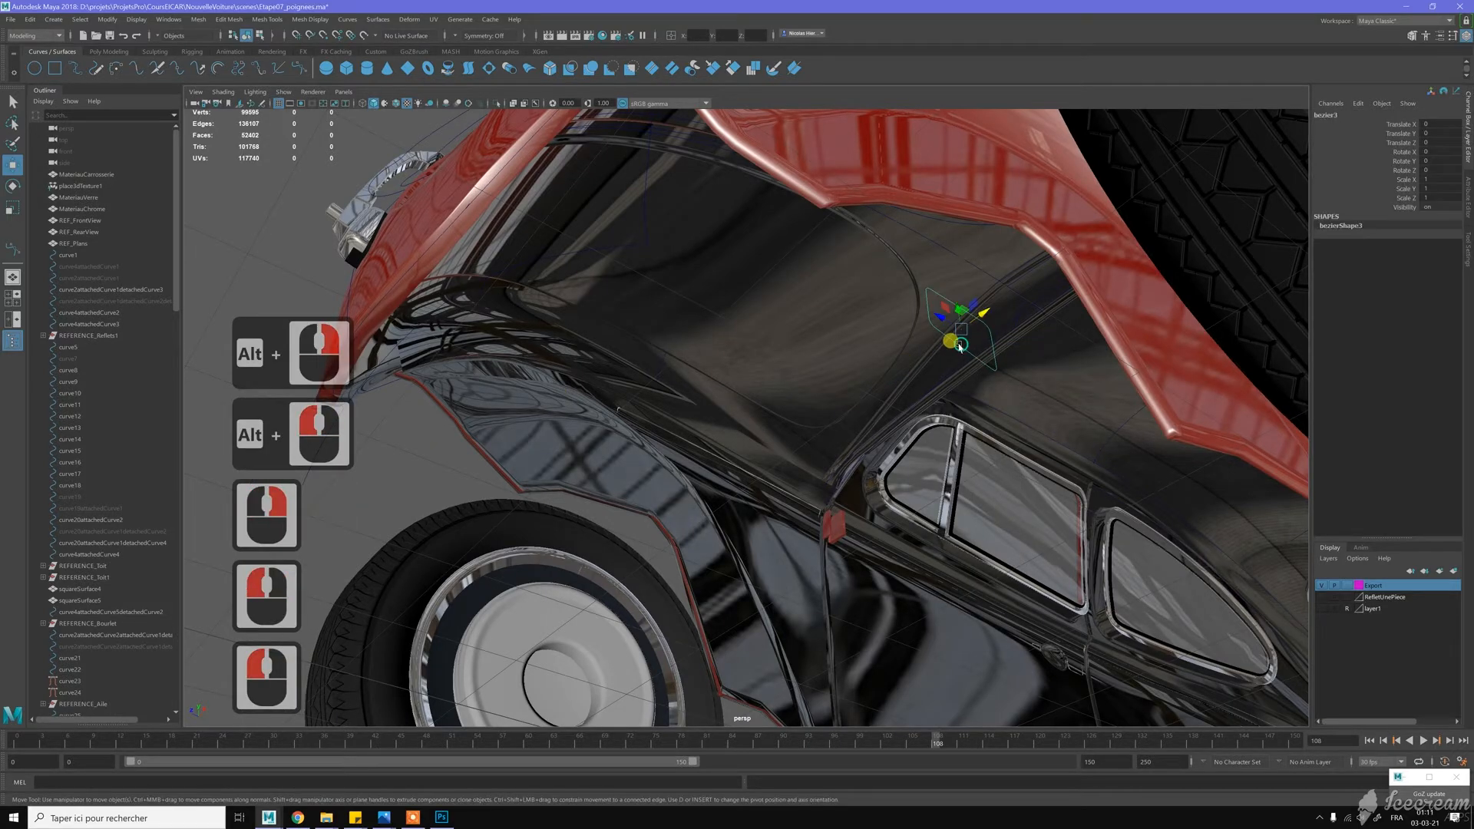
# Move the flap curve outwards along X to -61, just outside the body side ahead of the door
pyautogui.keyDown('alt'); pyautogui.moveTo(960, 347); pyautogui.dragTo(731, 376); pyautogui.keyUp('alt')
pyautogui.keyDown('alt'); pyautogui.moveTo(732, 376); pyautogui.dragTo(774, 473, button='right'); pyautogui.keyUp('alt')
pyautogui.keyDown('alt'); pyautogui.moveTo(774, 473); pyautogui.dragTo(702, 445); pyautogui.keyUp('alt')
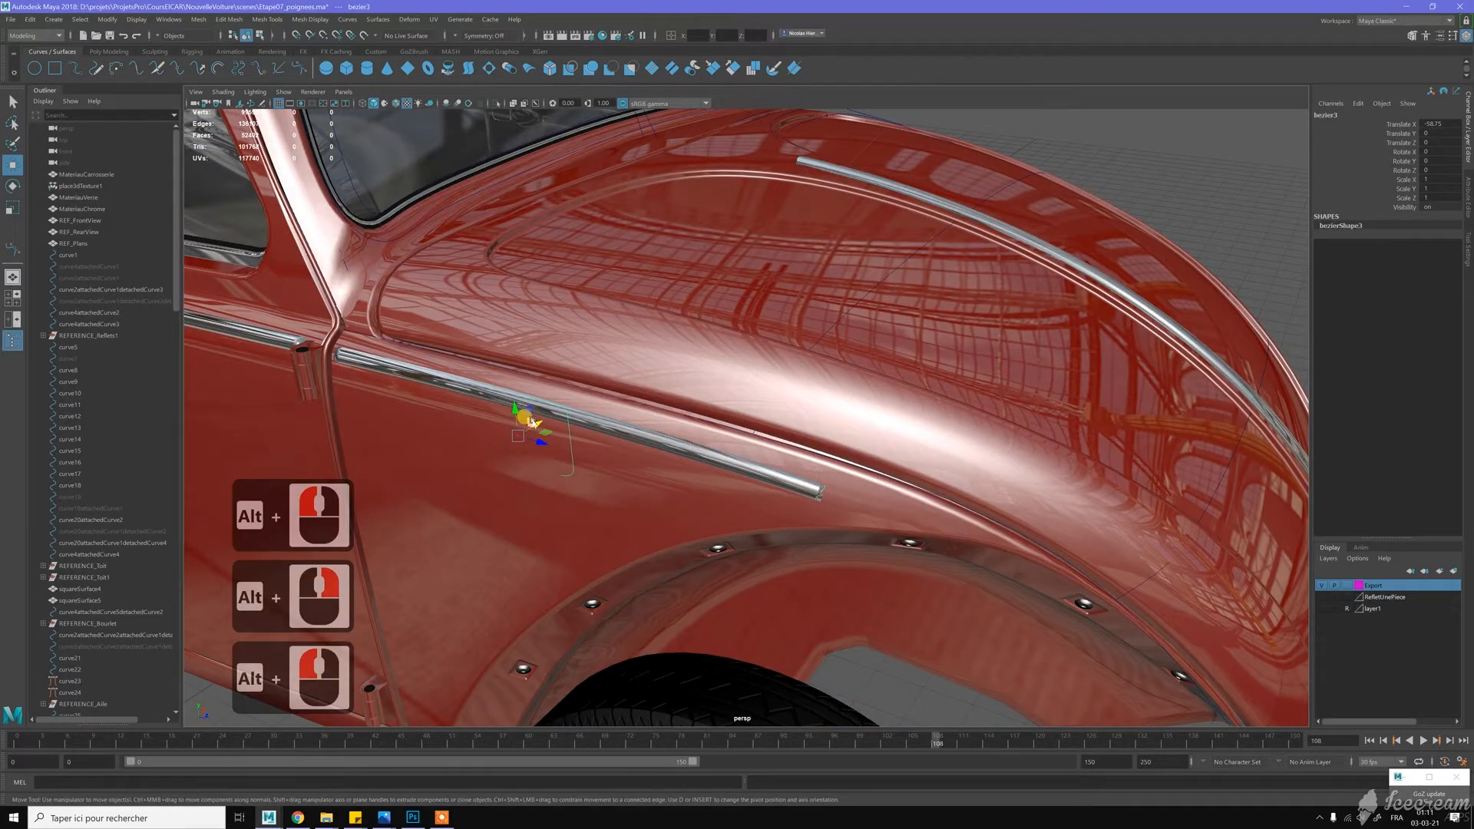
pyautogui.moveTo(541, 422); pyautogui.dragTo(621, 400)
pyautogui.moveTo(732, 458); pyautogui.dragTo(733, 458)
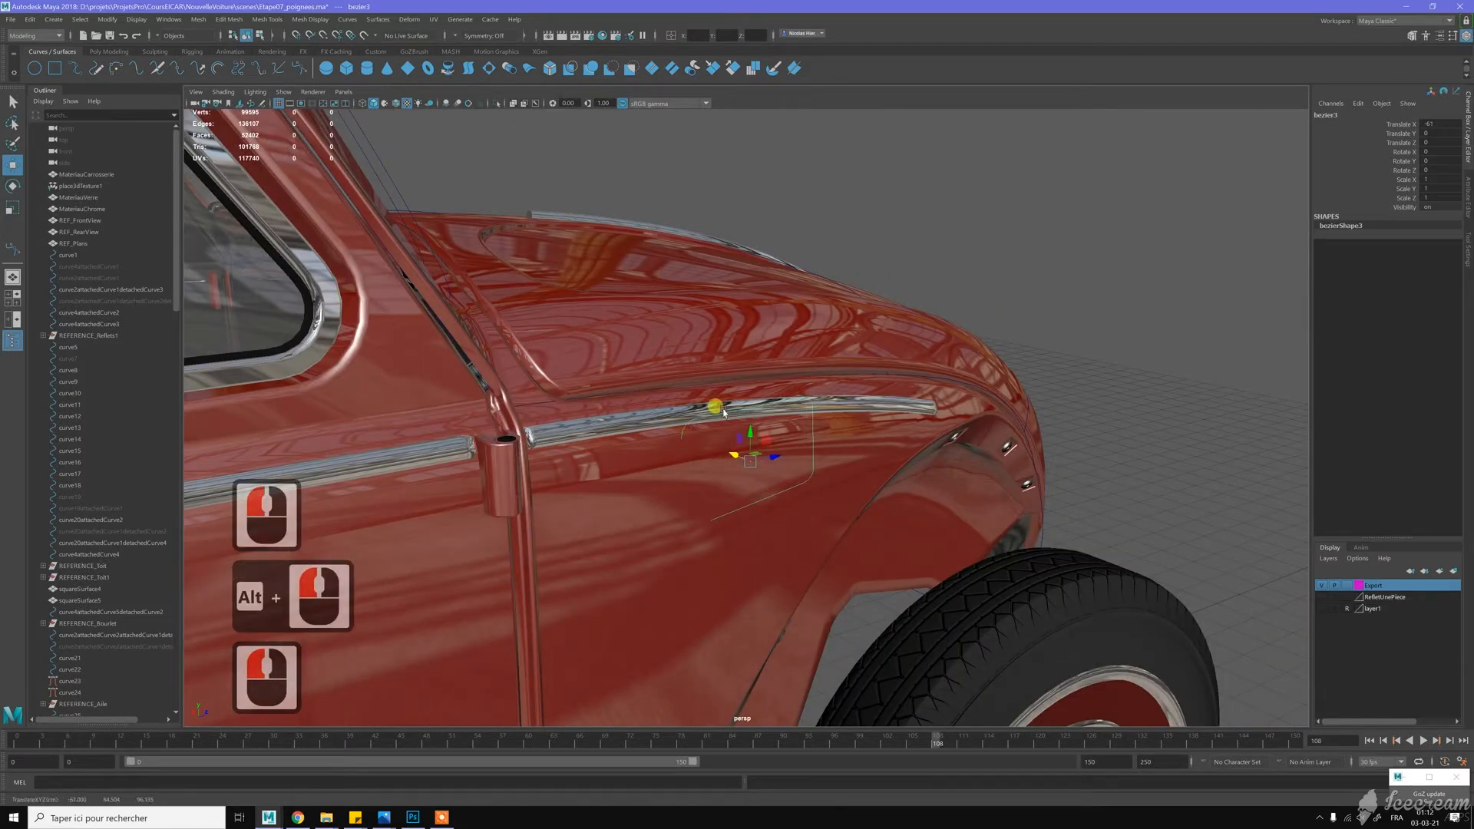
# Show the layer1 blueprints again together with the car body
pyautogui.click(1324, 608)
pyautogui.doubleClick(1322, 608)
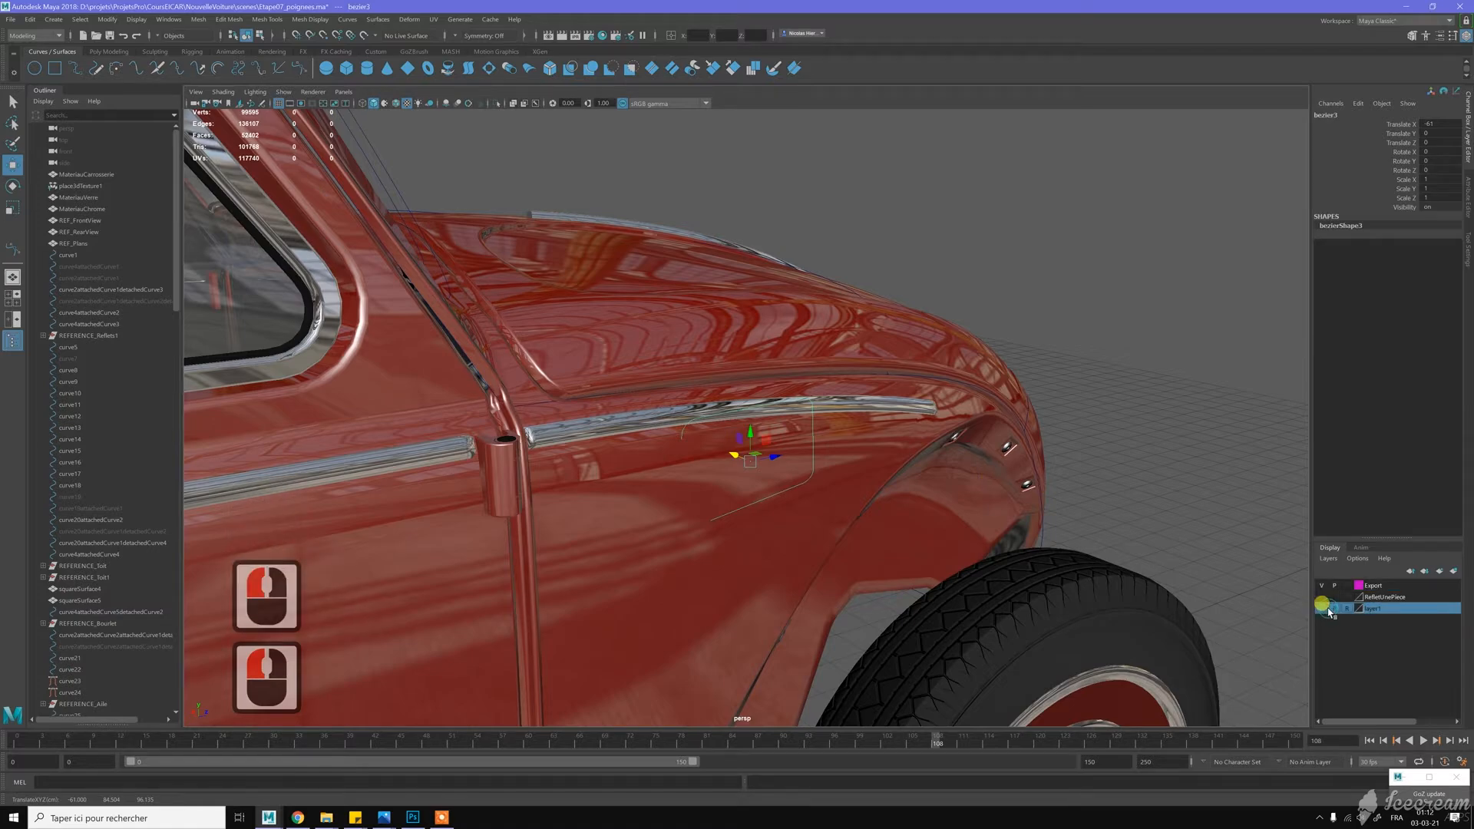
pyautogui.scroll(-7, 955, 477)
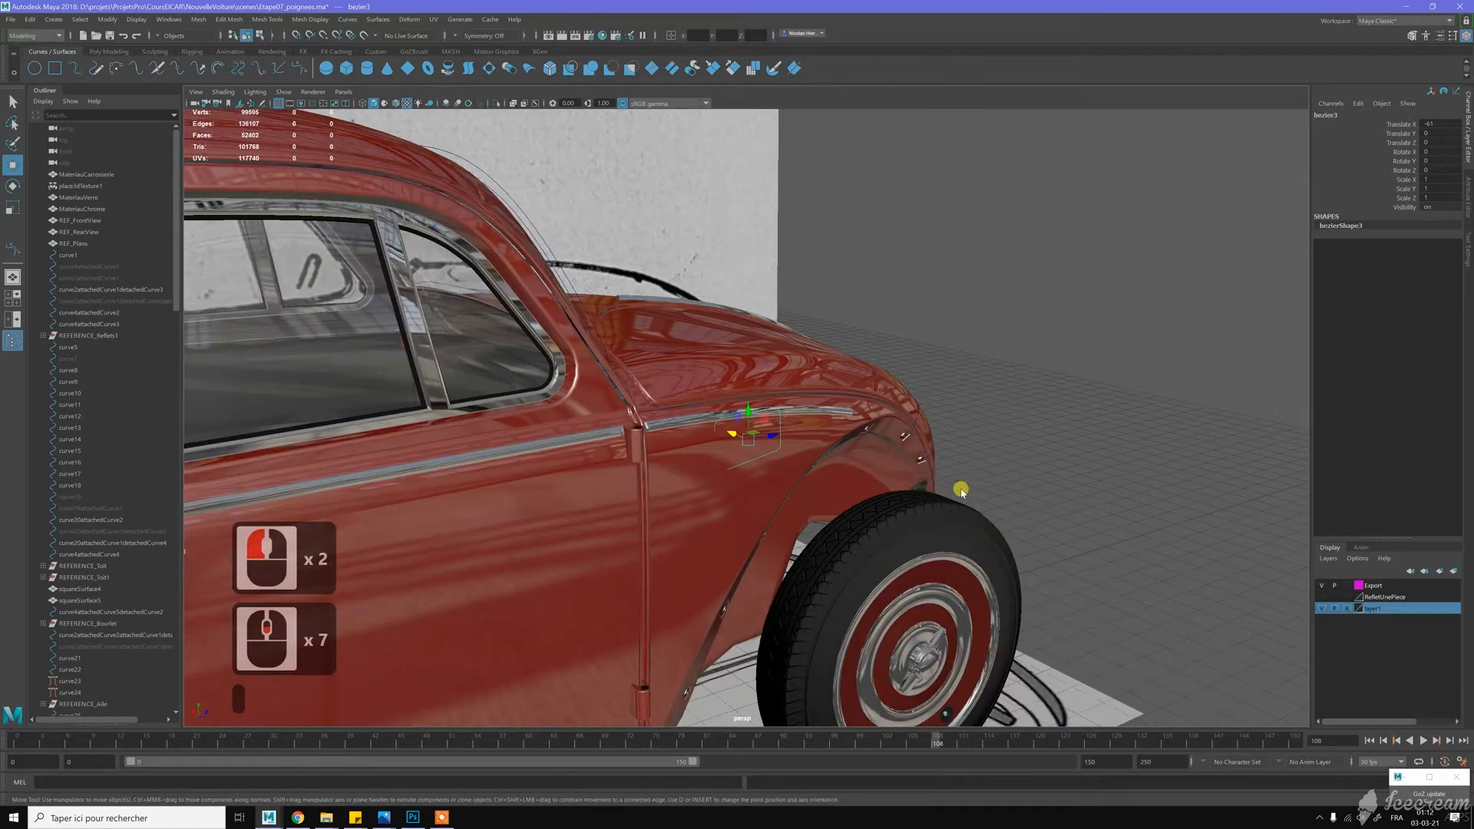
# Compare the flap's position relative to the chrome side strip in the side blueprint, the perspective view and the Beetle reference photo
pyautogui.press('space')
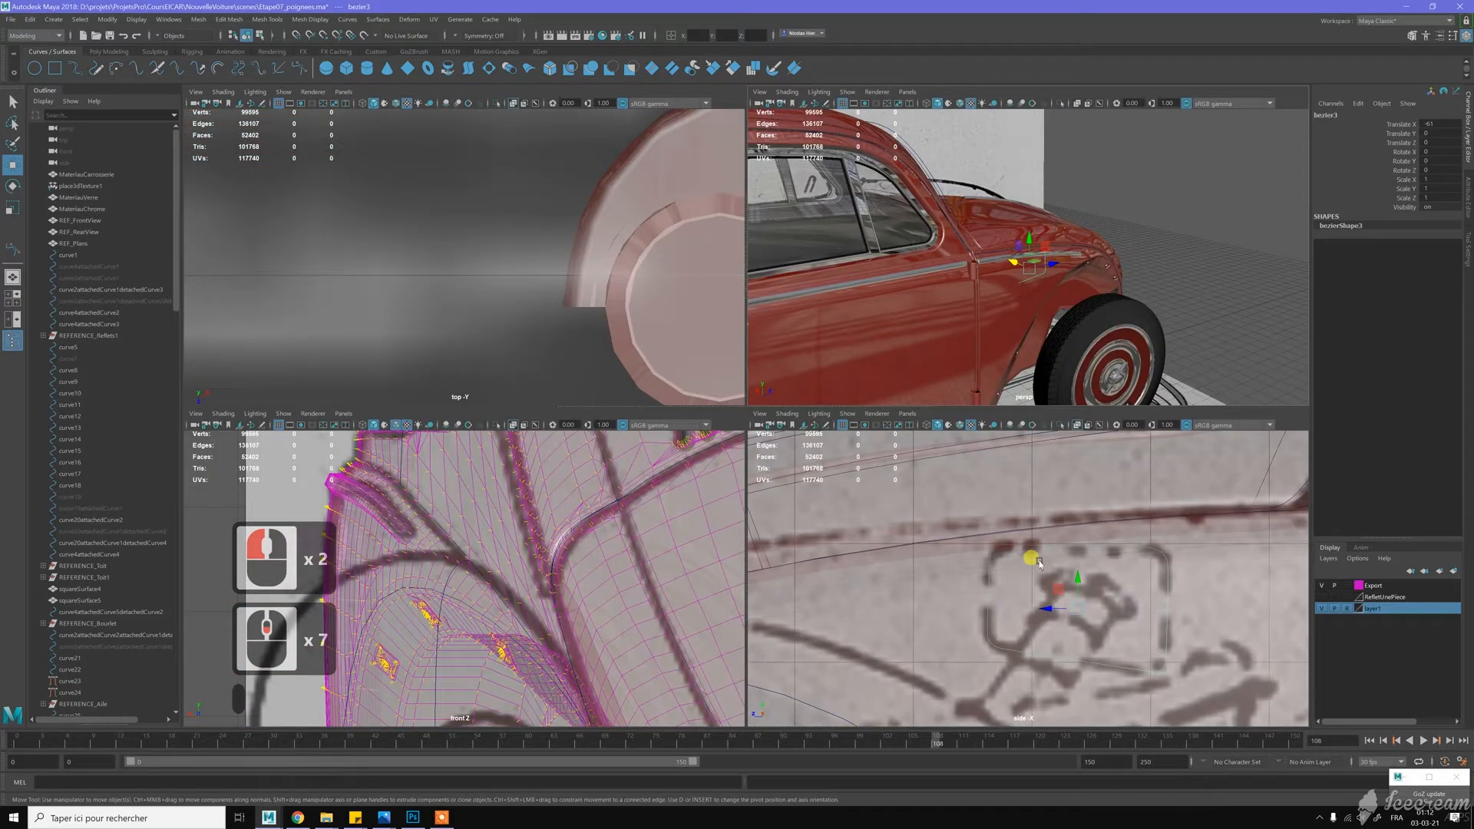
pyautogui.scroll(-6, 1013, 546)
pyautogui.scroll(-3, 982, 529)
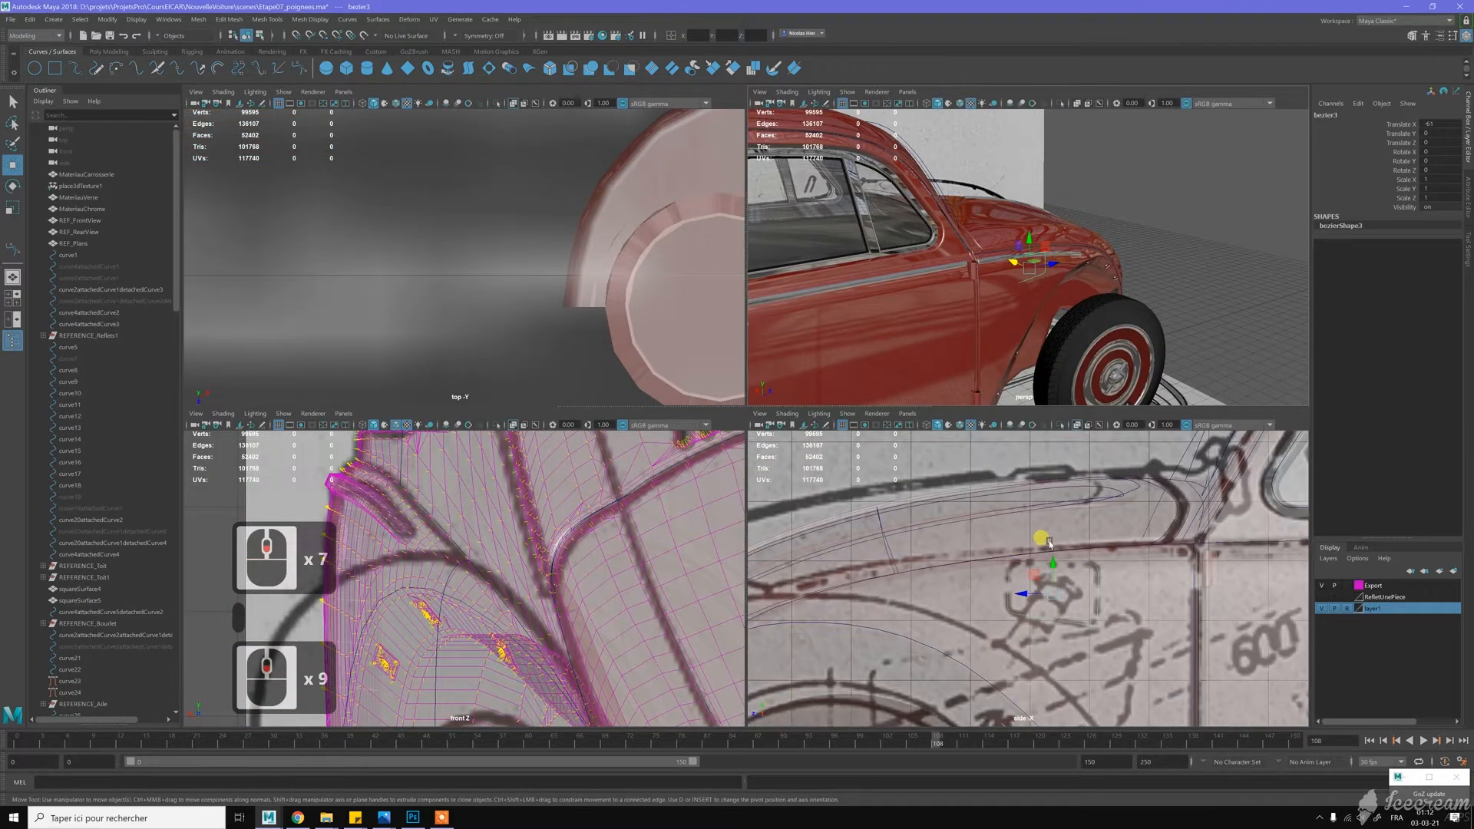
pyautogui.keyDown('alt'); pyautogui.moveTo(1021, 538); pyautogui.dragTo(912, 559, button='middle'); pyautogui.keyUp('alt')
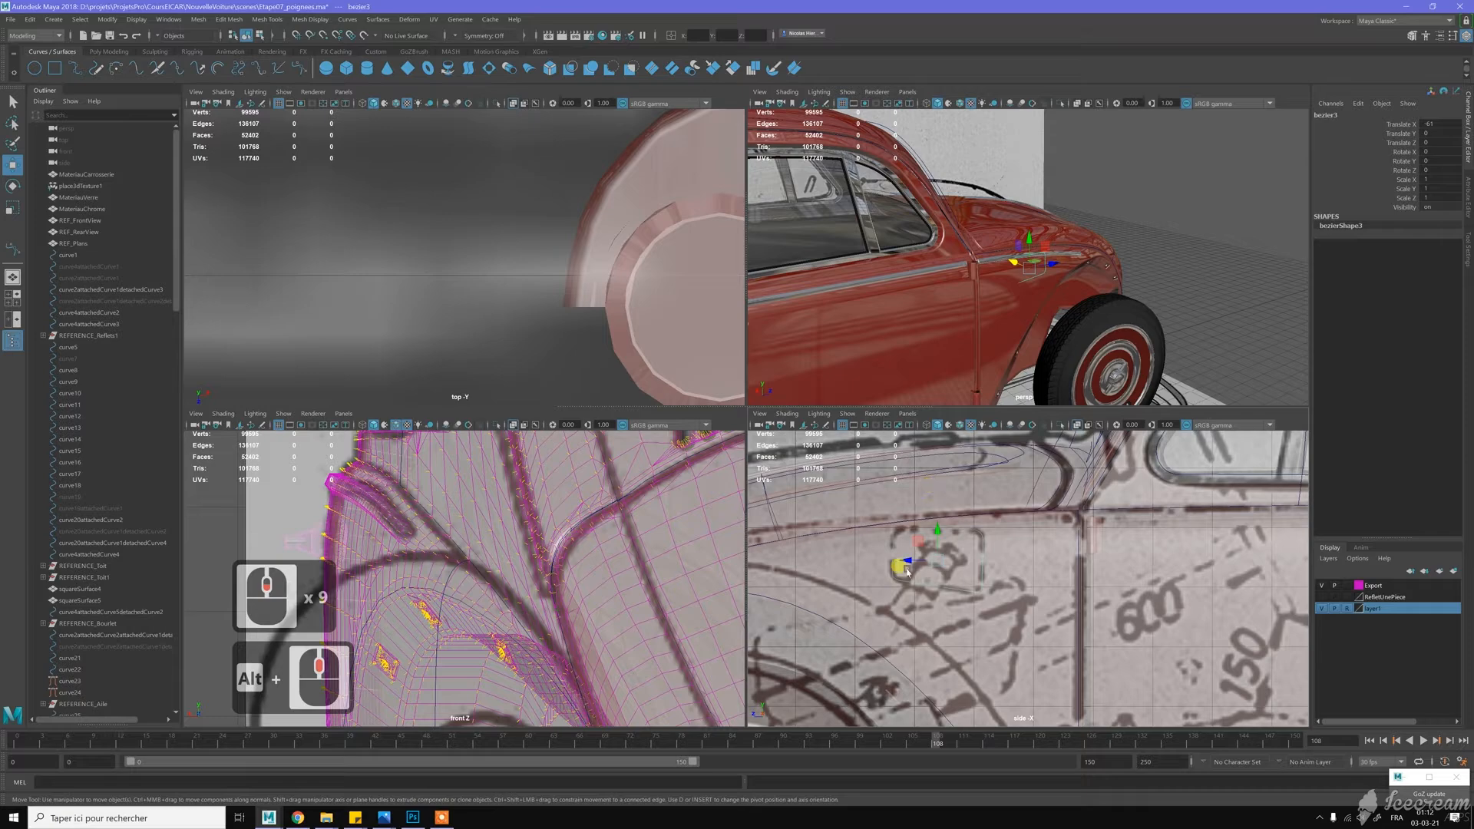
pyautogui.scroll(-11, 1057, 599)
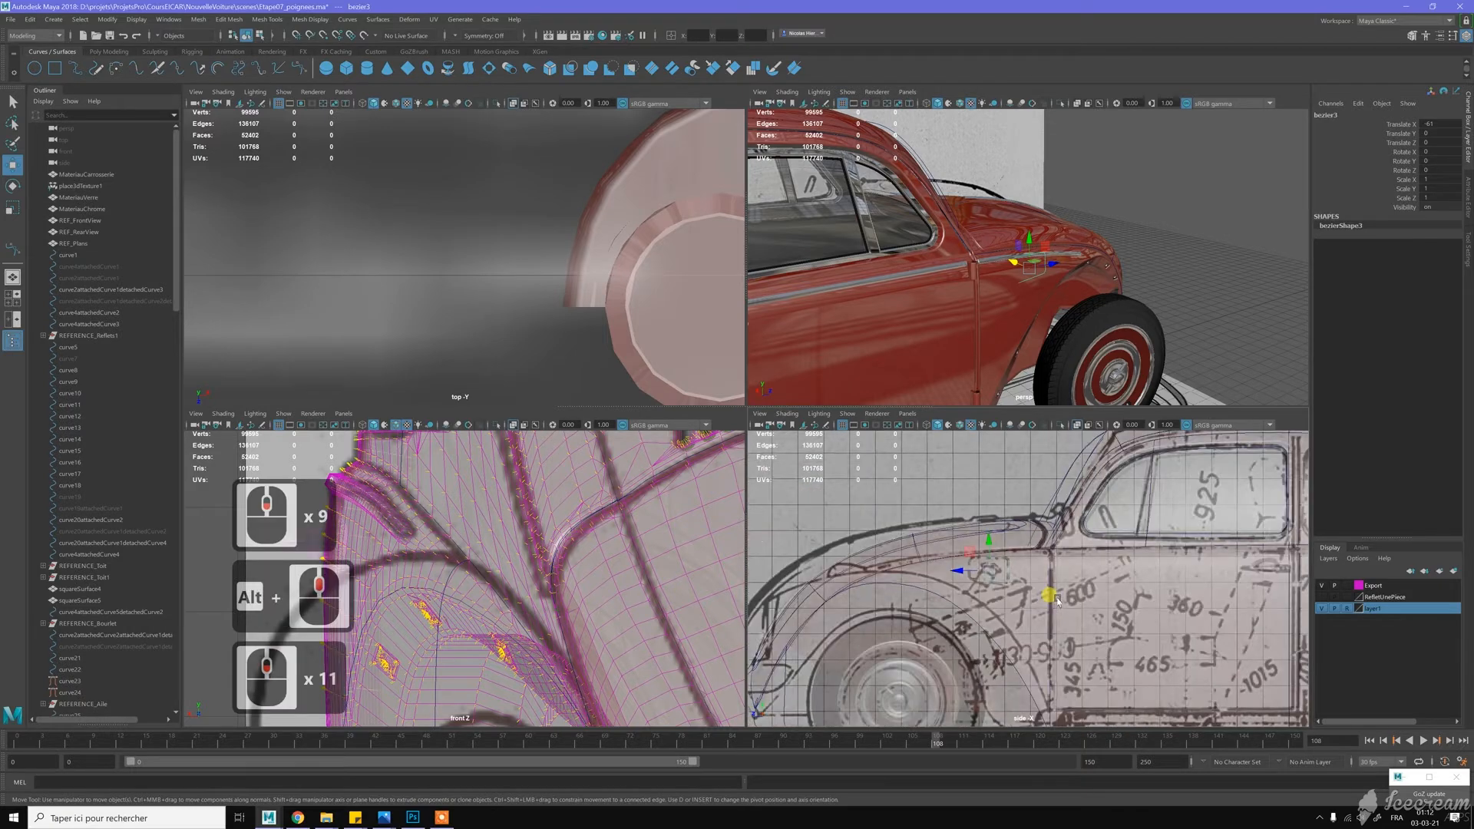
pyautogui.scroll(-1, 1057, 600)
pyautogui.keyDown('alt'); pyautogui.moveTo(975, 603); pyautogui.dragTo(921, 584, button='middle'); pyautogui.keyUp('alt')
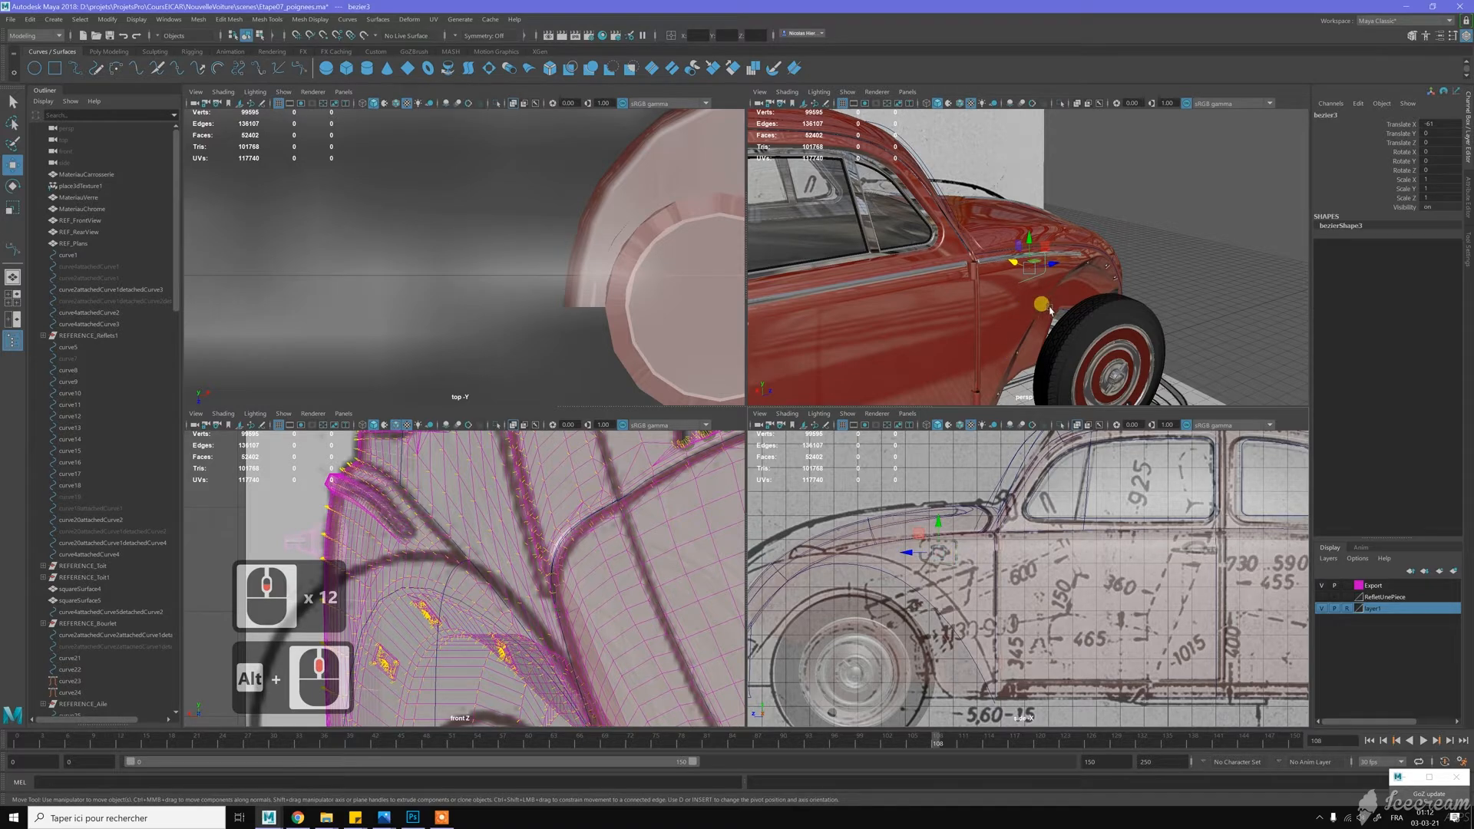
pyautogui.scroll(4, 1051, 311)
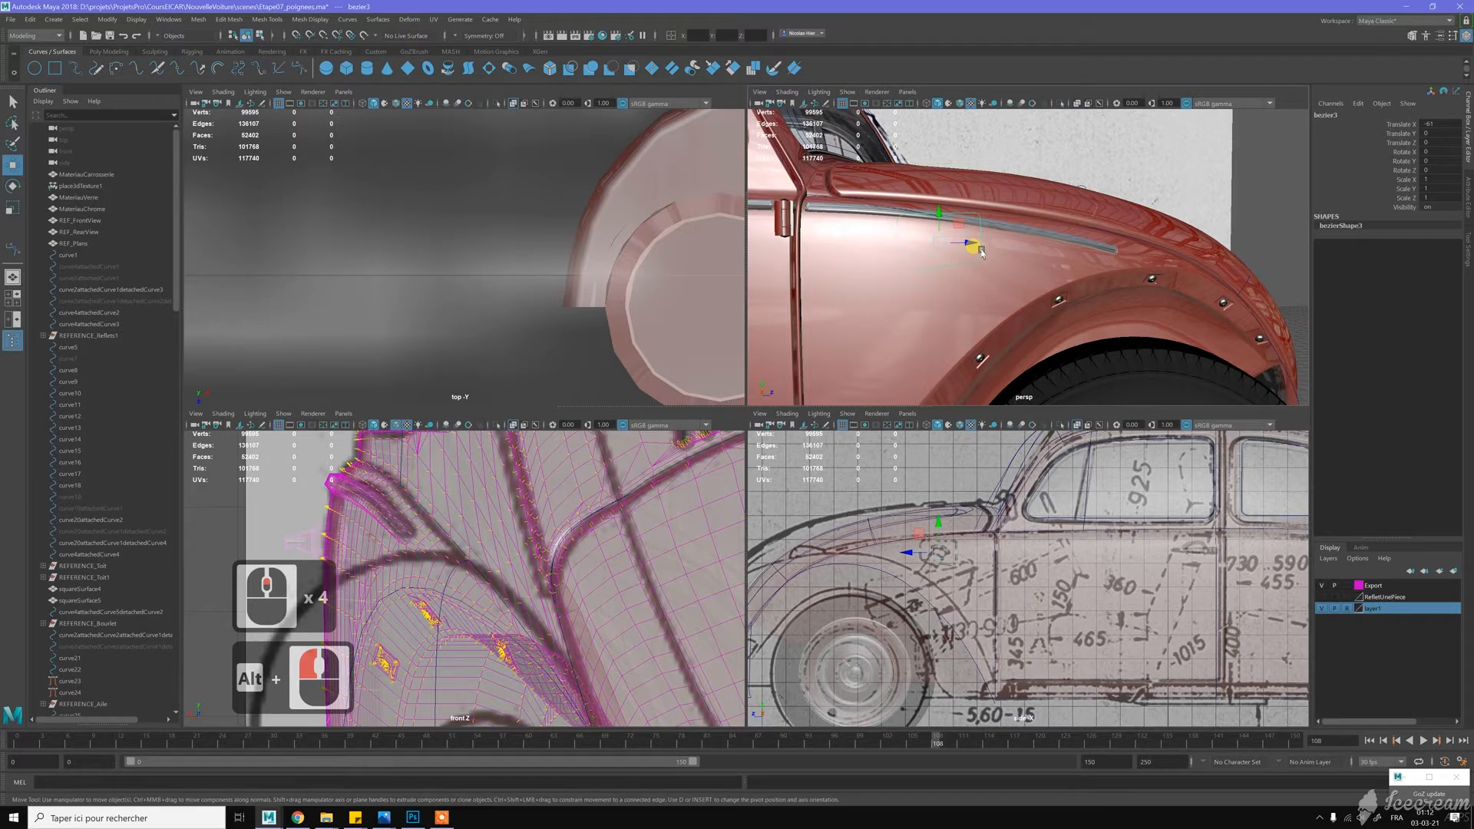
pyautogui.press('space')
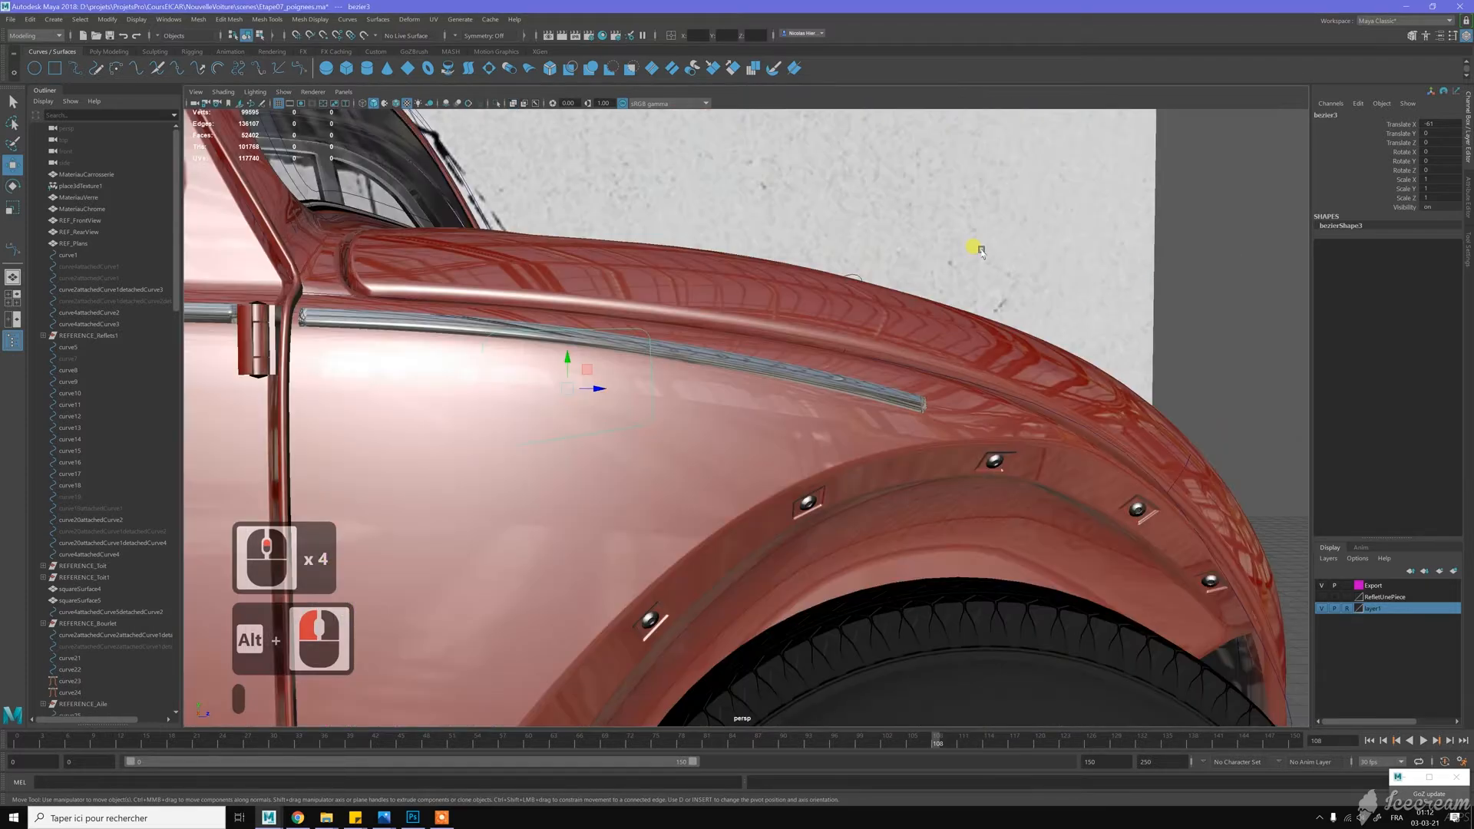
pyautogui.press('F7')
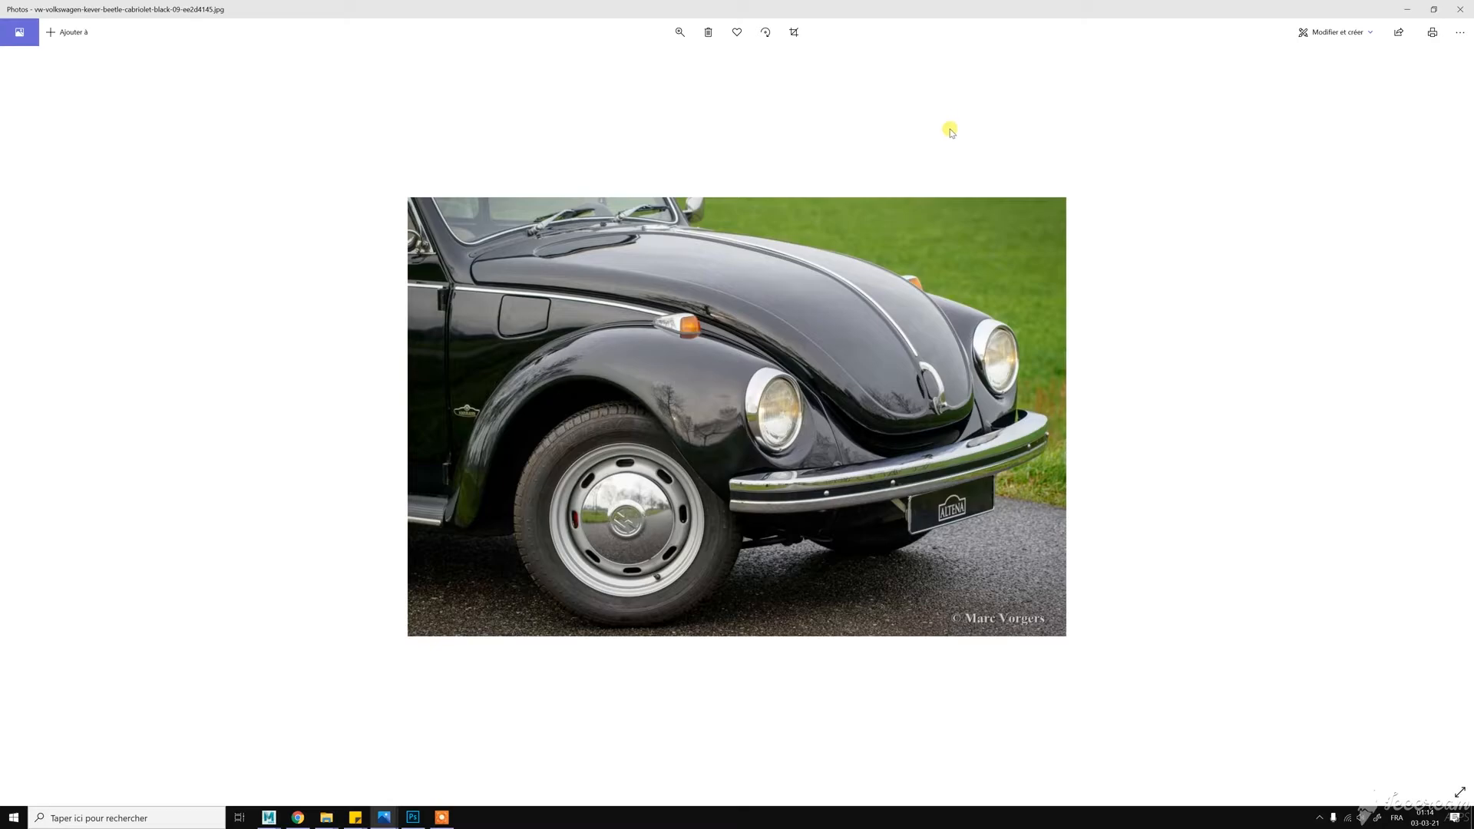
pyautogui.click(1407, 9)
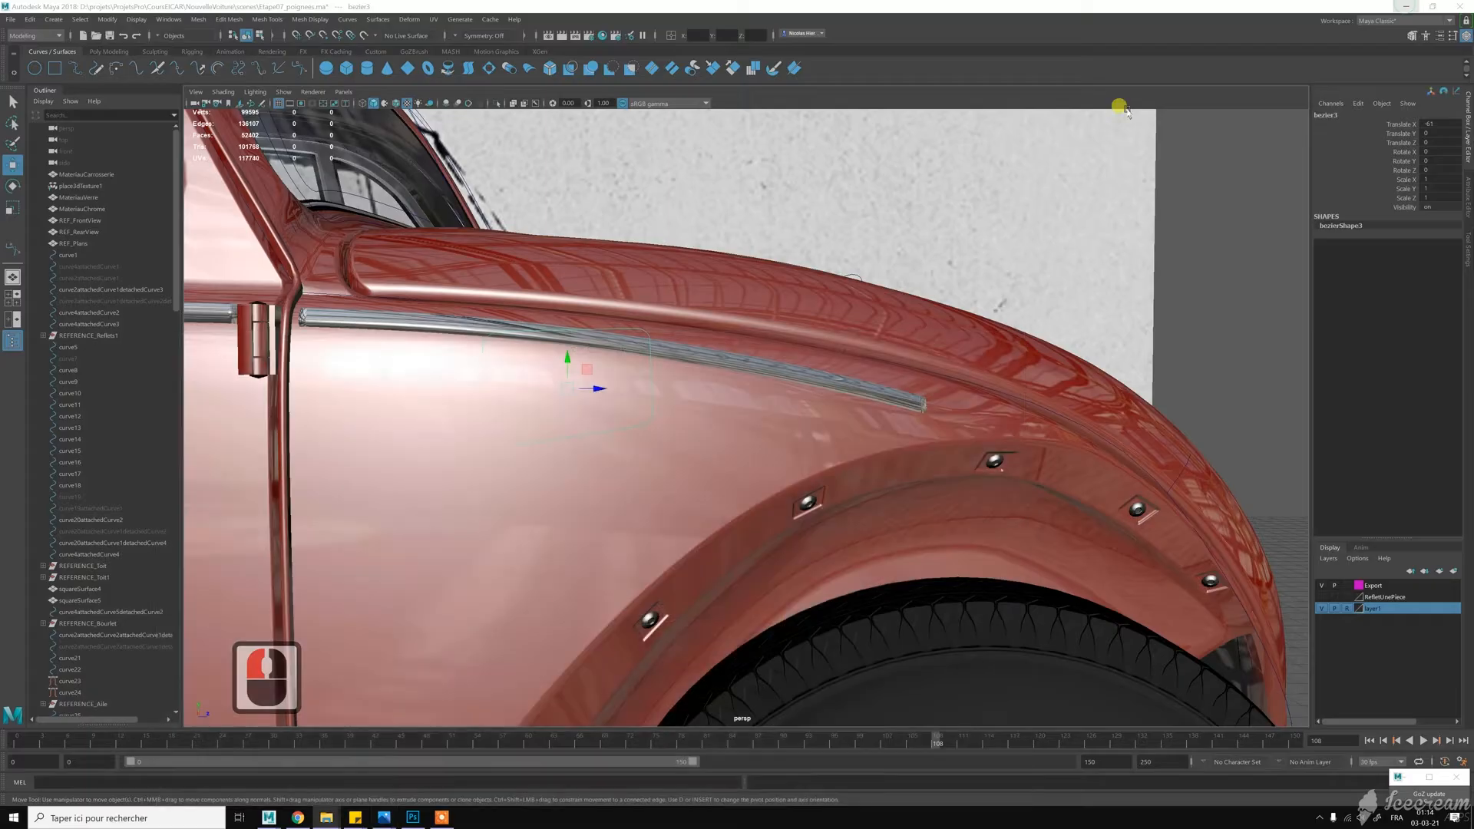
# Select the chrome side strip that overlaps the flap curve
pyautogui.keyDown('alt'); pyautogui.moveTo(615, 289); pyautogui.dragTo(600, 330); pyautogui.keyUp('alt')
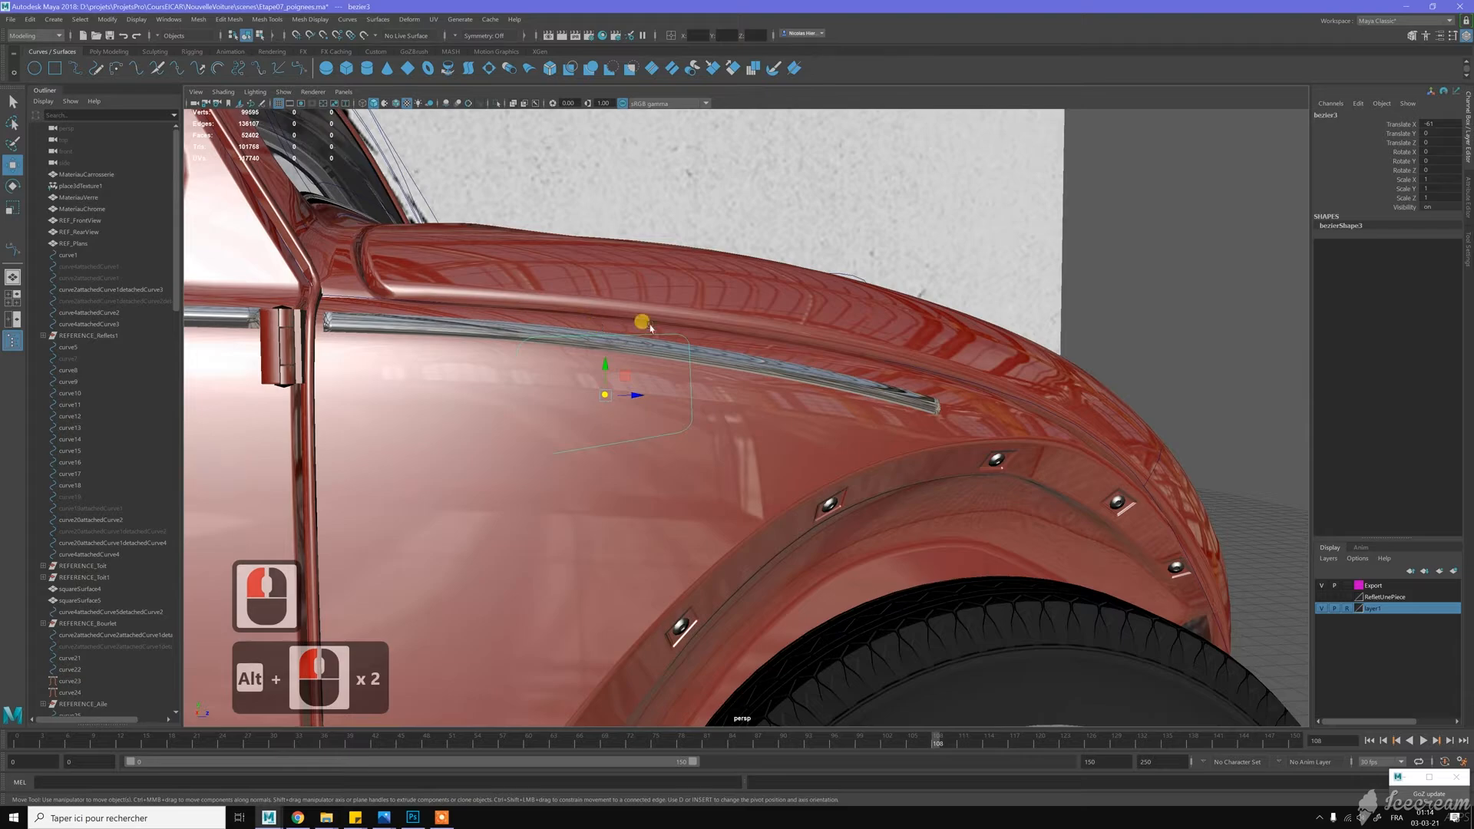
pyautogui.scroll(-3, 668, 301)
pyautogui.keyDown('alt'); pyautogui.moveTo(671, 302); pyautogui.dragTo(668, 304); pyautogui.keyUp('alt')
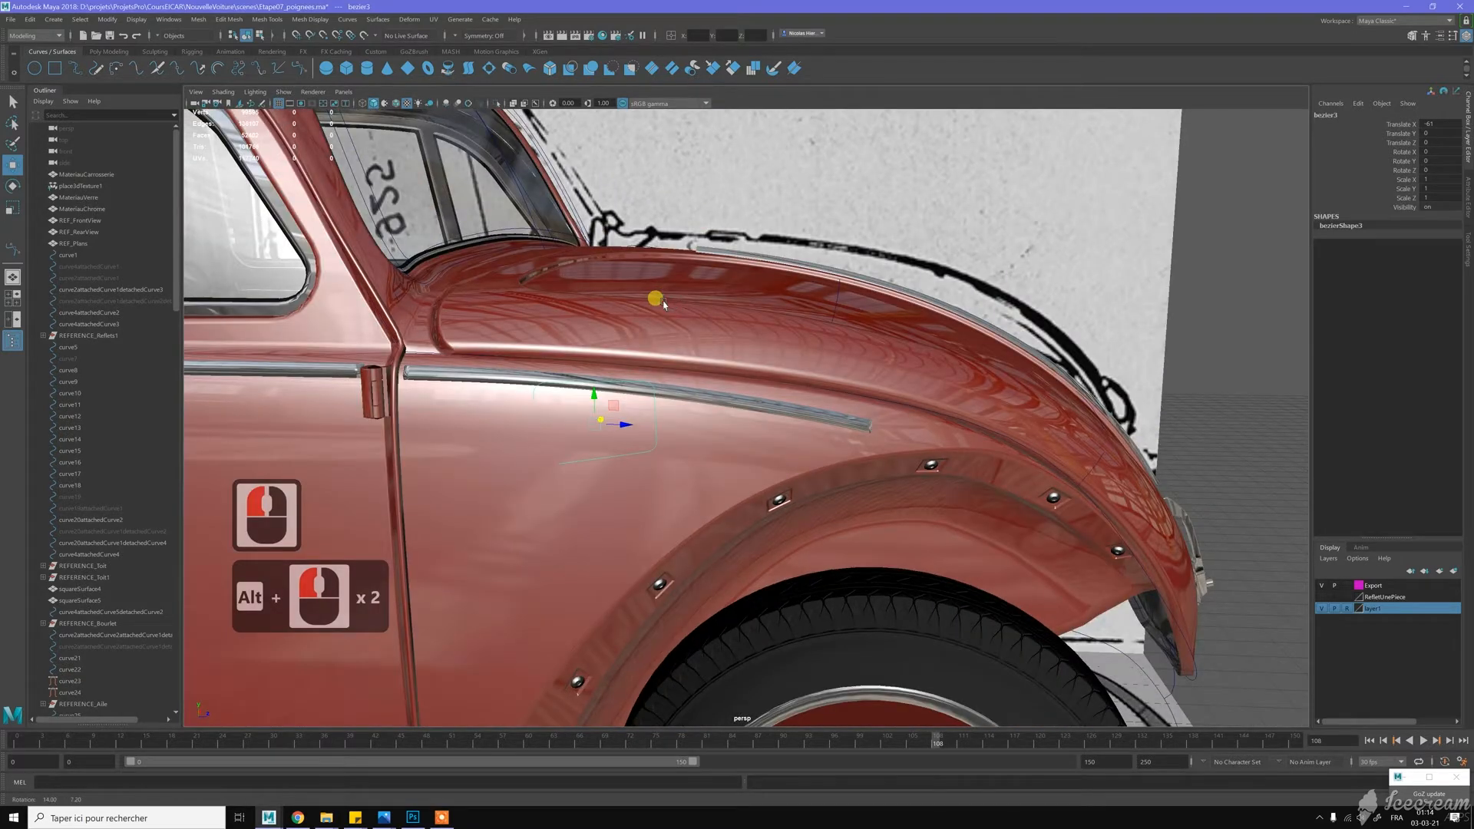
pyautogui.click(680, 393)
pyautogui.click(599, 381)
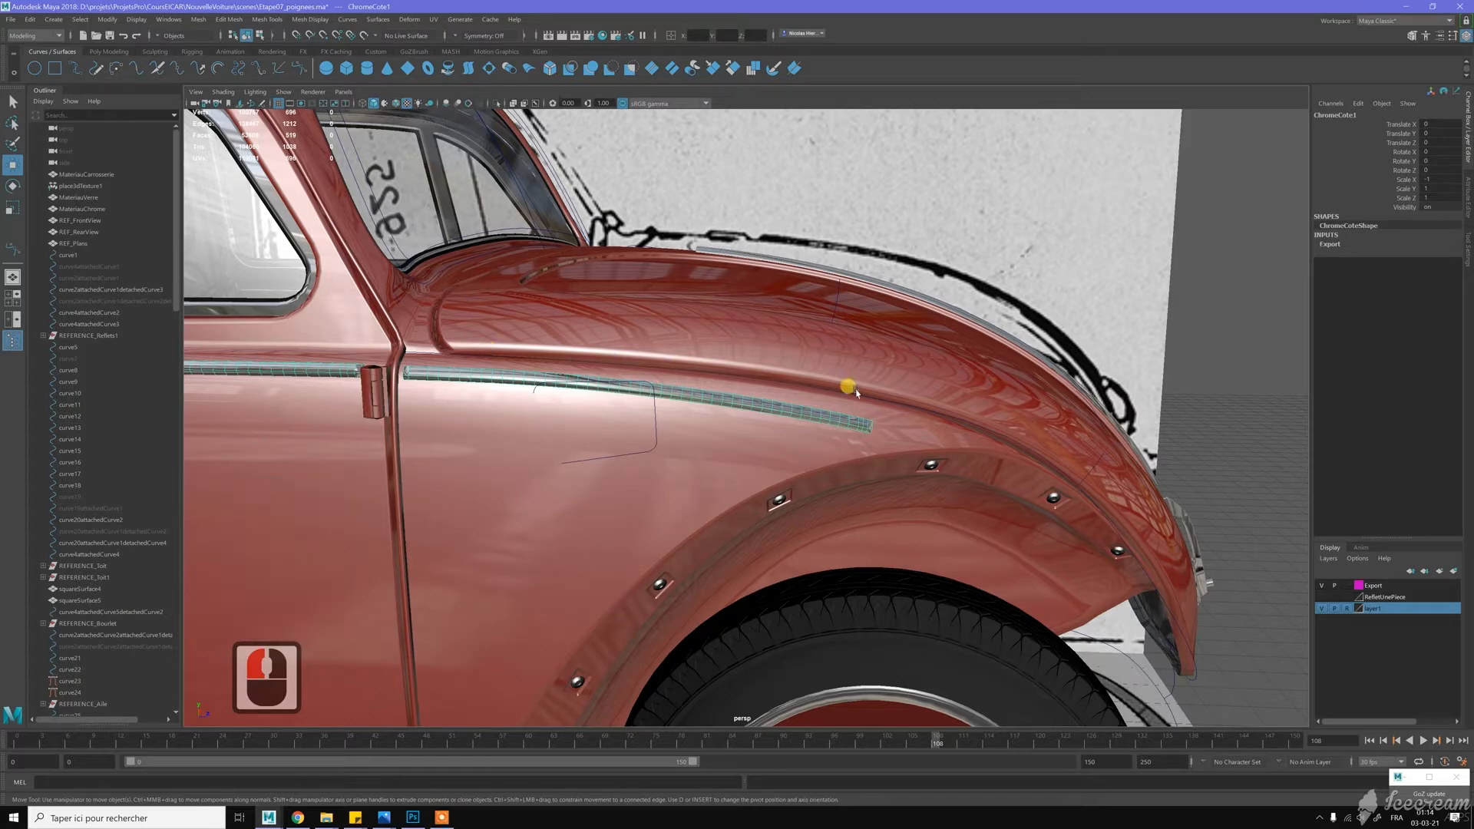
# Check the chrome strip's course above the fuel flap in the Beetle reference photo
pyautogui.click(389, 819)
pyautogui.click(430, 763)
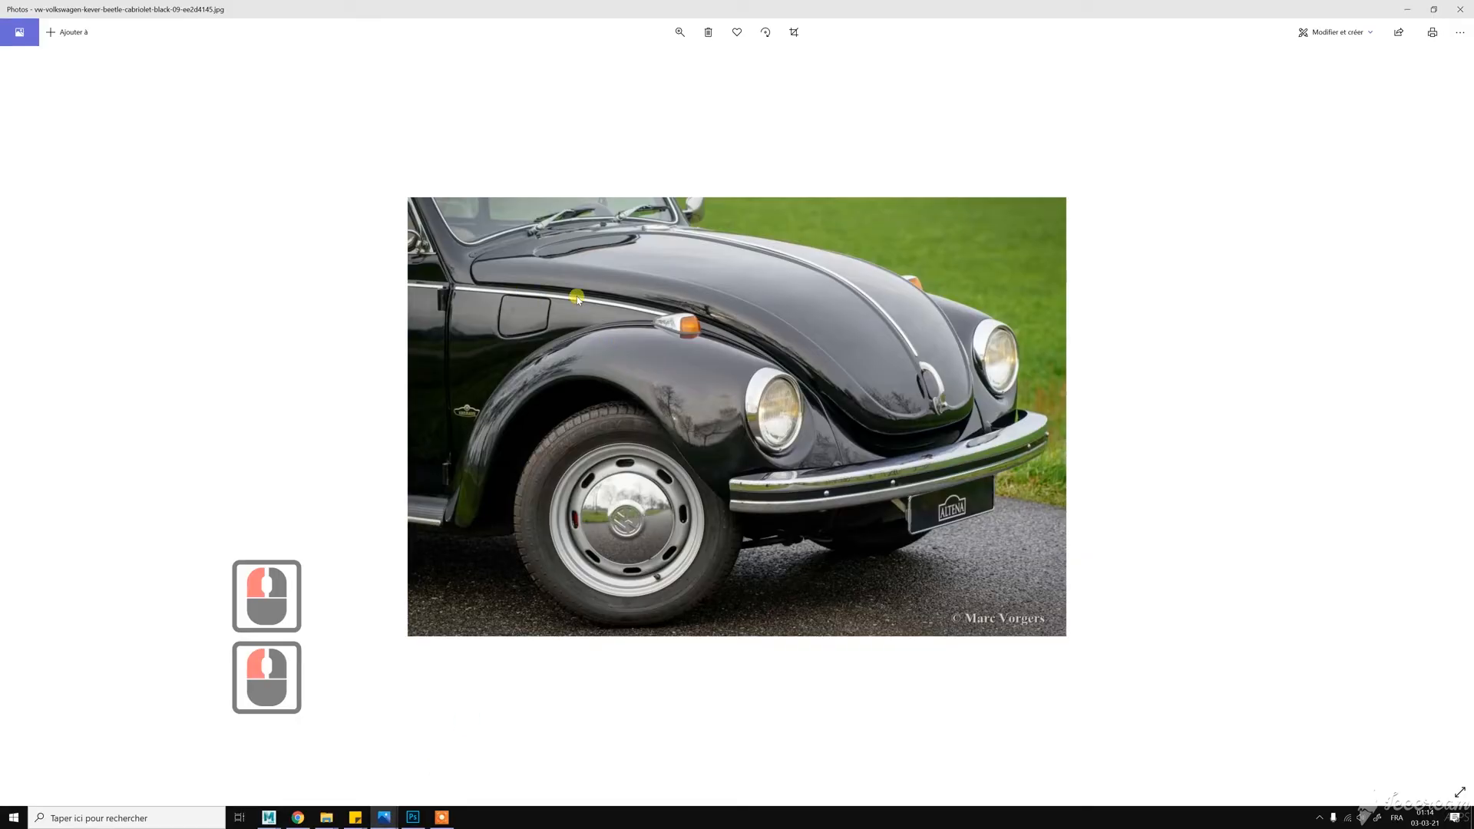
pyautogui.click(1407, 9)
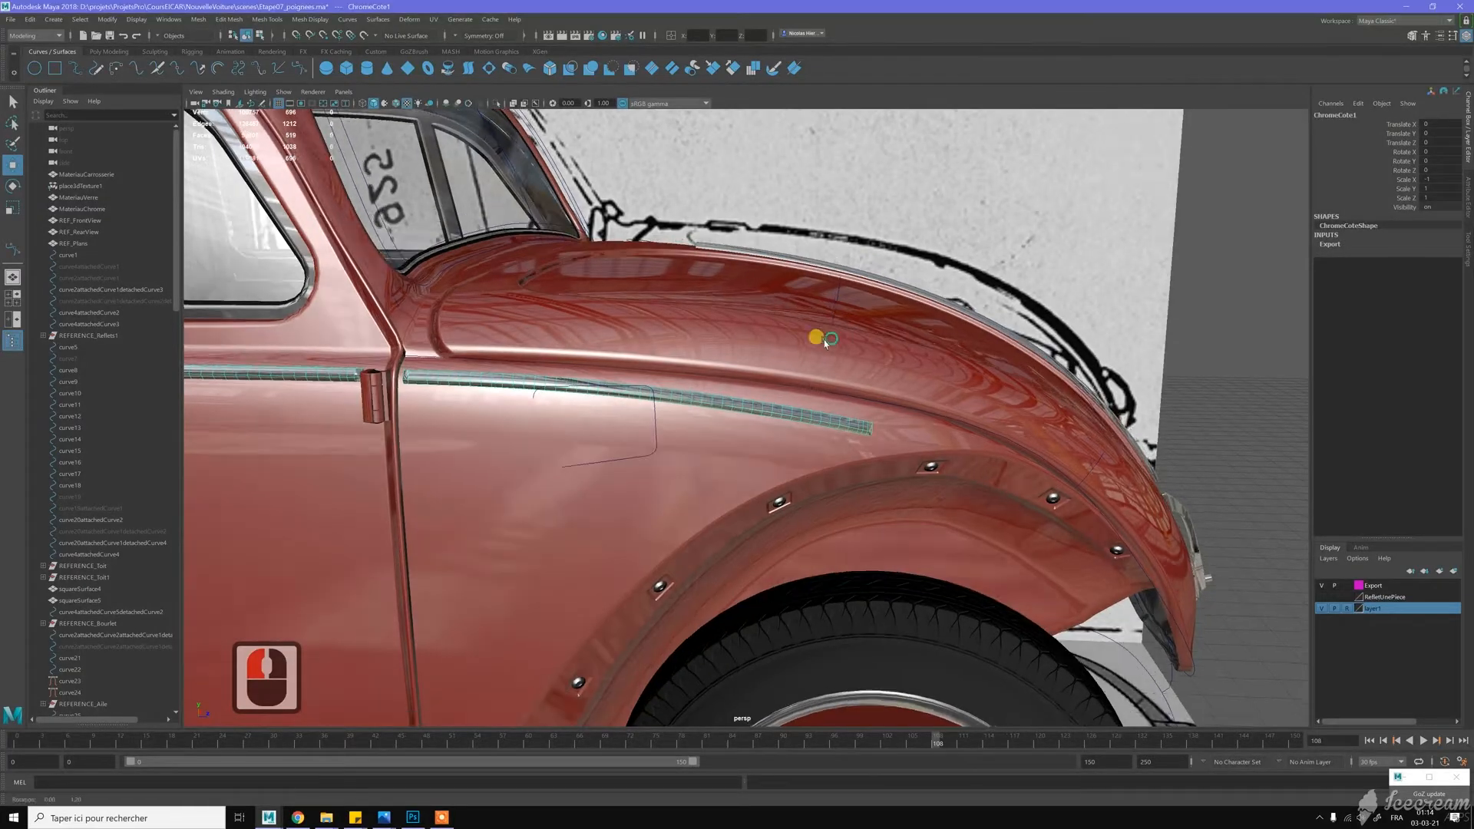
# Switch the chrome side strip to face selection and select a face at its front tip
pyautogui.keyDown('alt'); pyautogui.moveTo(825, 343); pyautogui.dragTo(795, 350); pyautogui.keyUp('alt')
pyautogui.keyDown('alt'); pyautogui.moveTo(794, 350); pyautogui.dragTo(759, 301, button='middle'); pyautogui.keyUp('alt')
pyautogui.scroll(3, 821, 384)
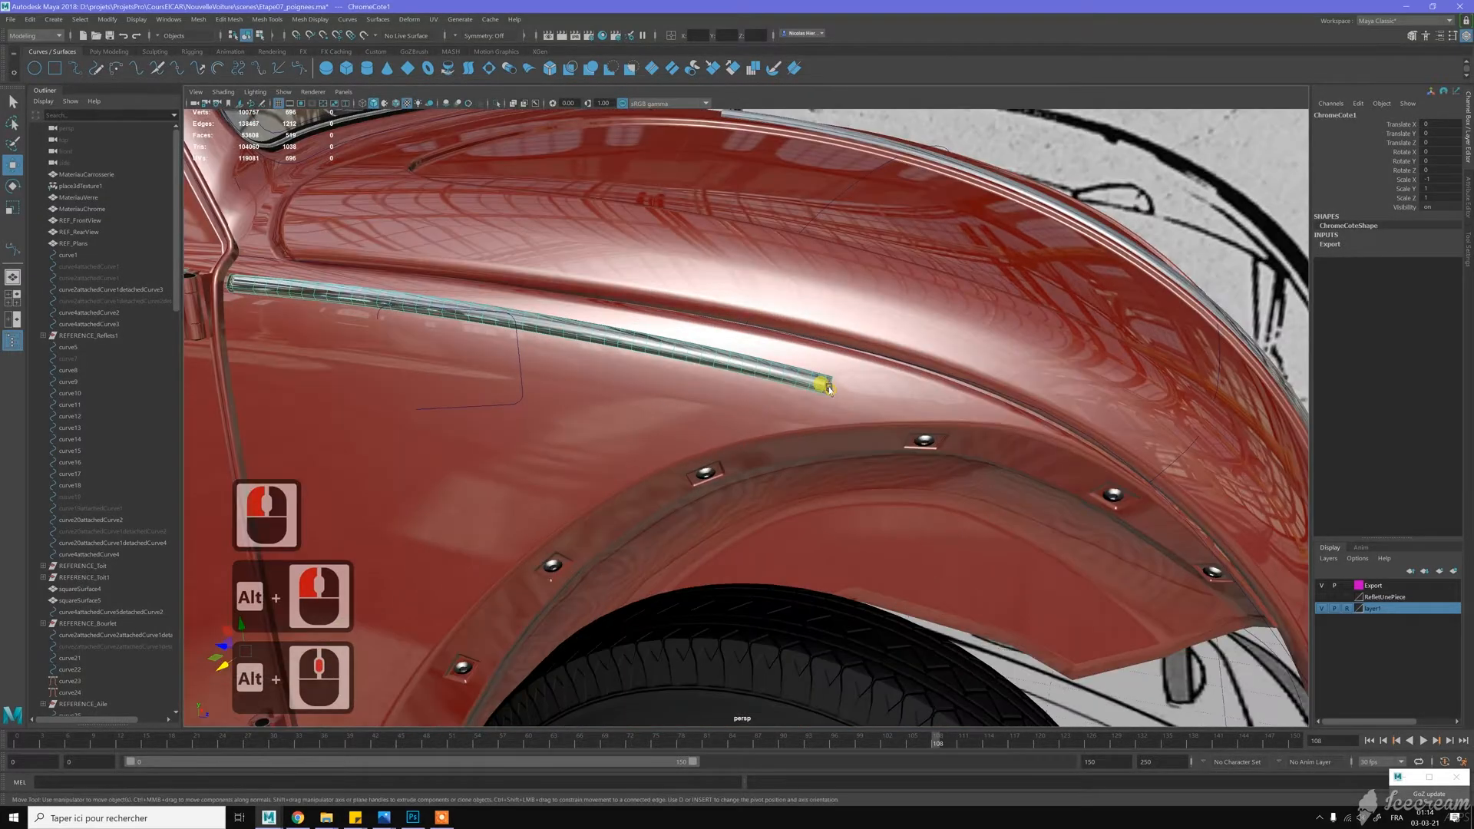
pyautogui.rightClick(828, 388)
pyautogui.click(827, 386)
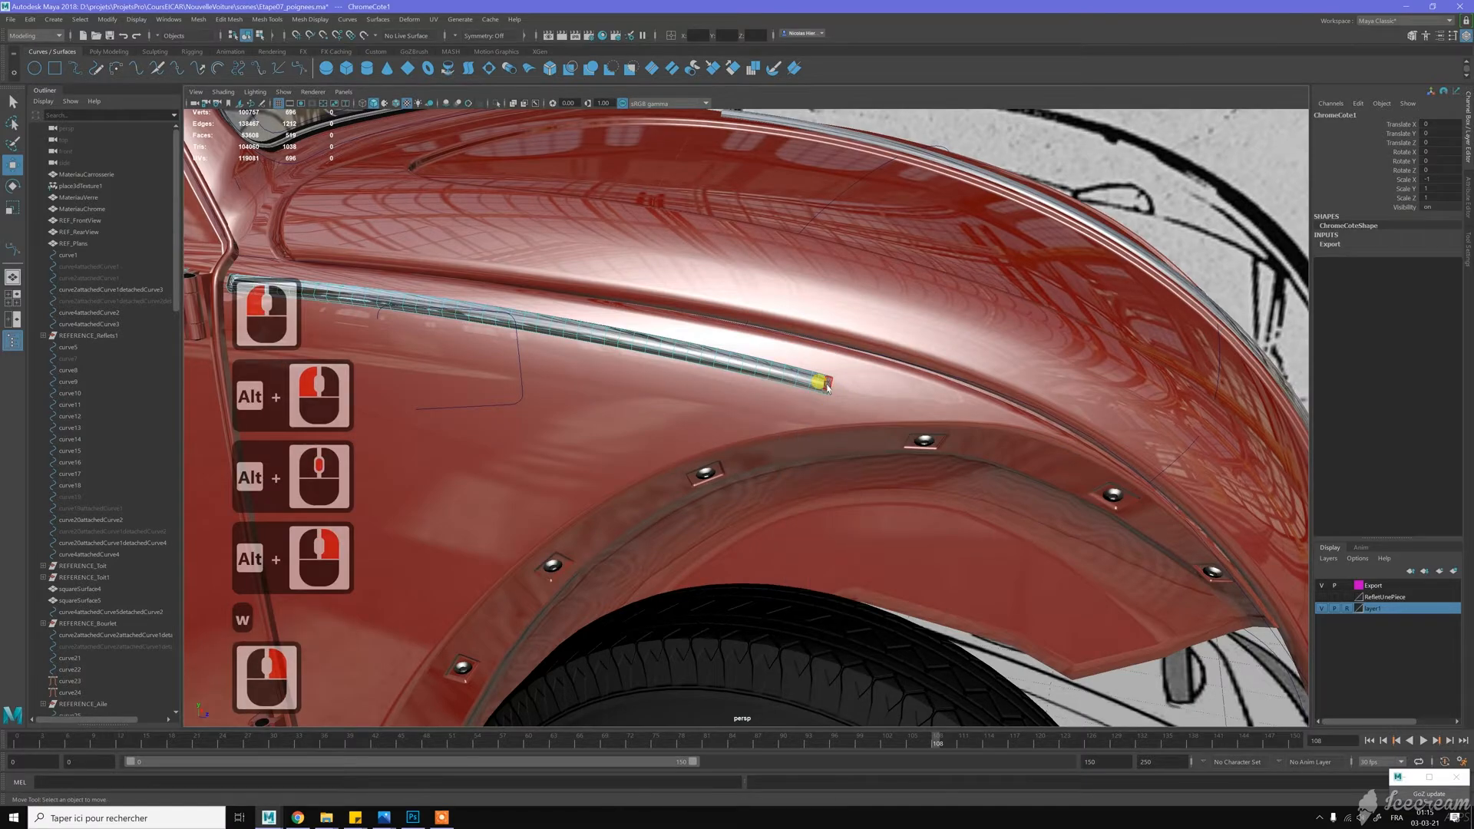
pyautogui.click(827, 386)
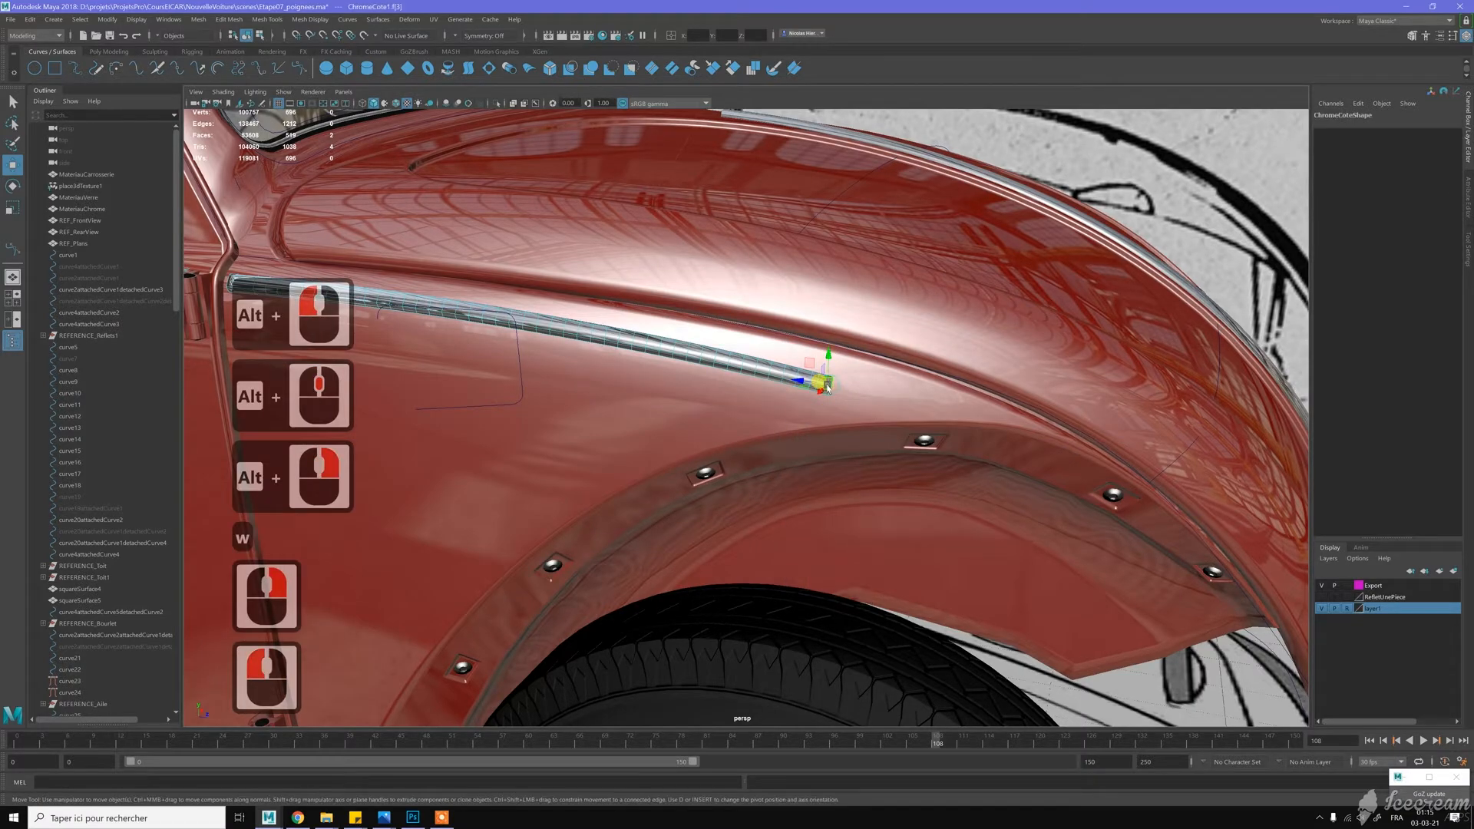
# Select the whole group of faces at the front end of the chrome side strip
pyautogui.scroll(-3, 827, 386)
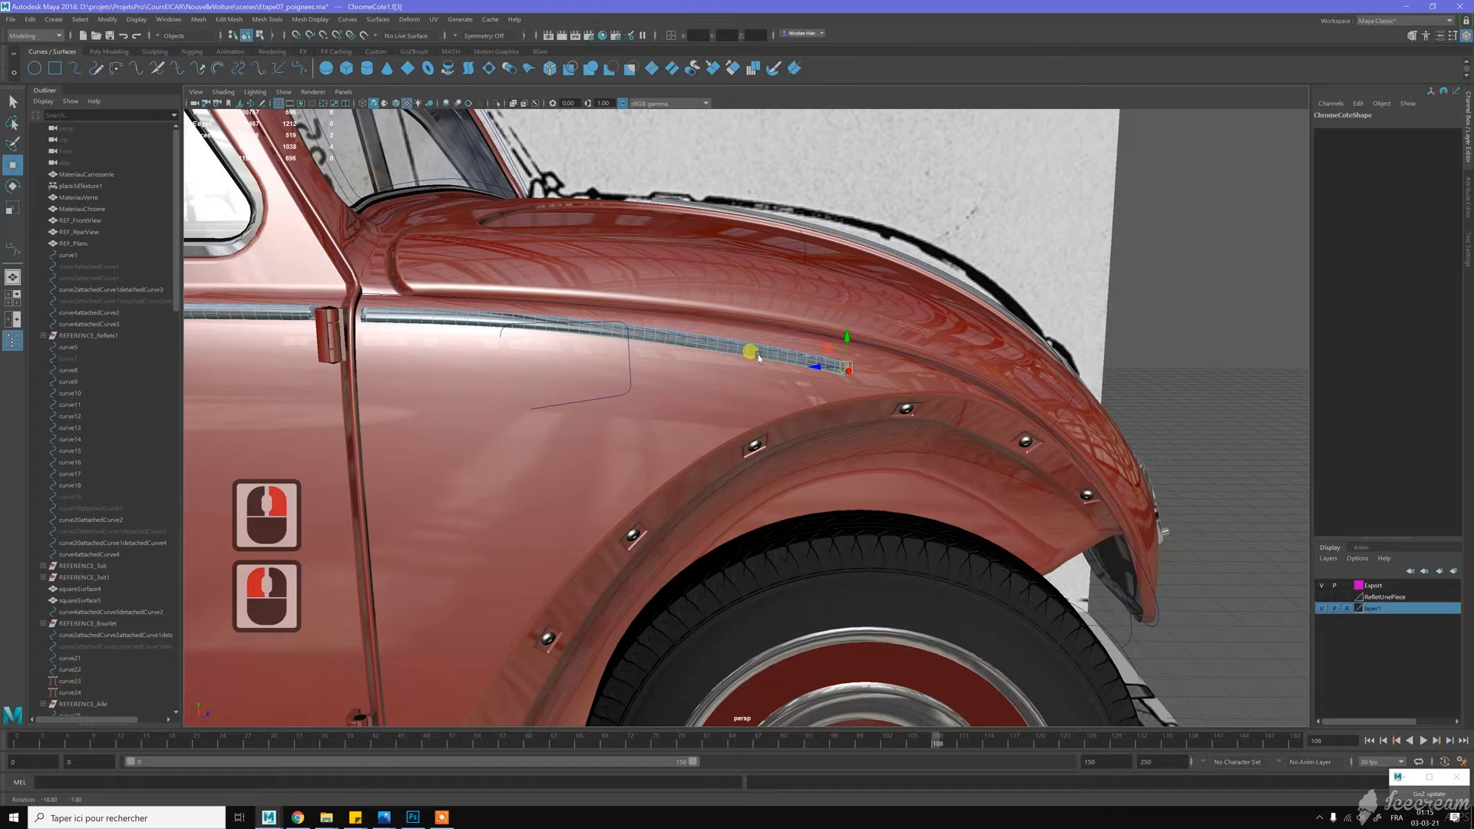
pyautogui.keyDown('alt'); pyautogui.moveTo(758, 358); pyautogui.dragTo(764, 350); pyautogui.keyUp('alt')
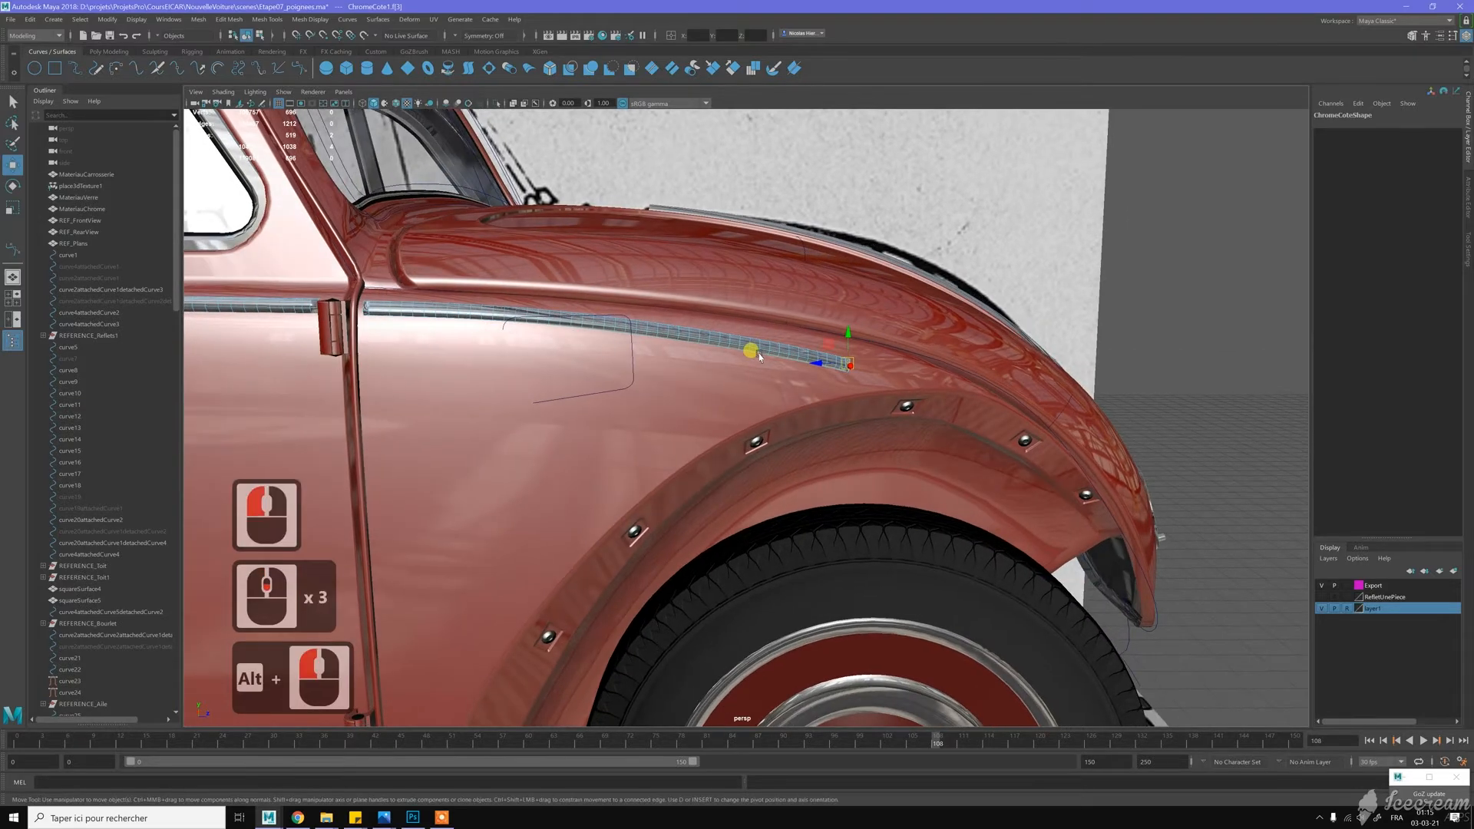
pyautogui.scroll(8, 767, 347)
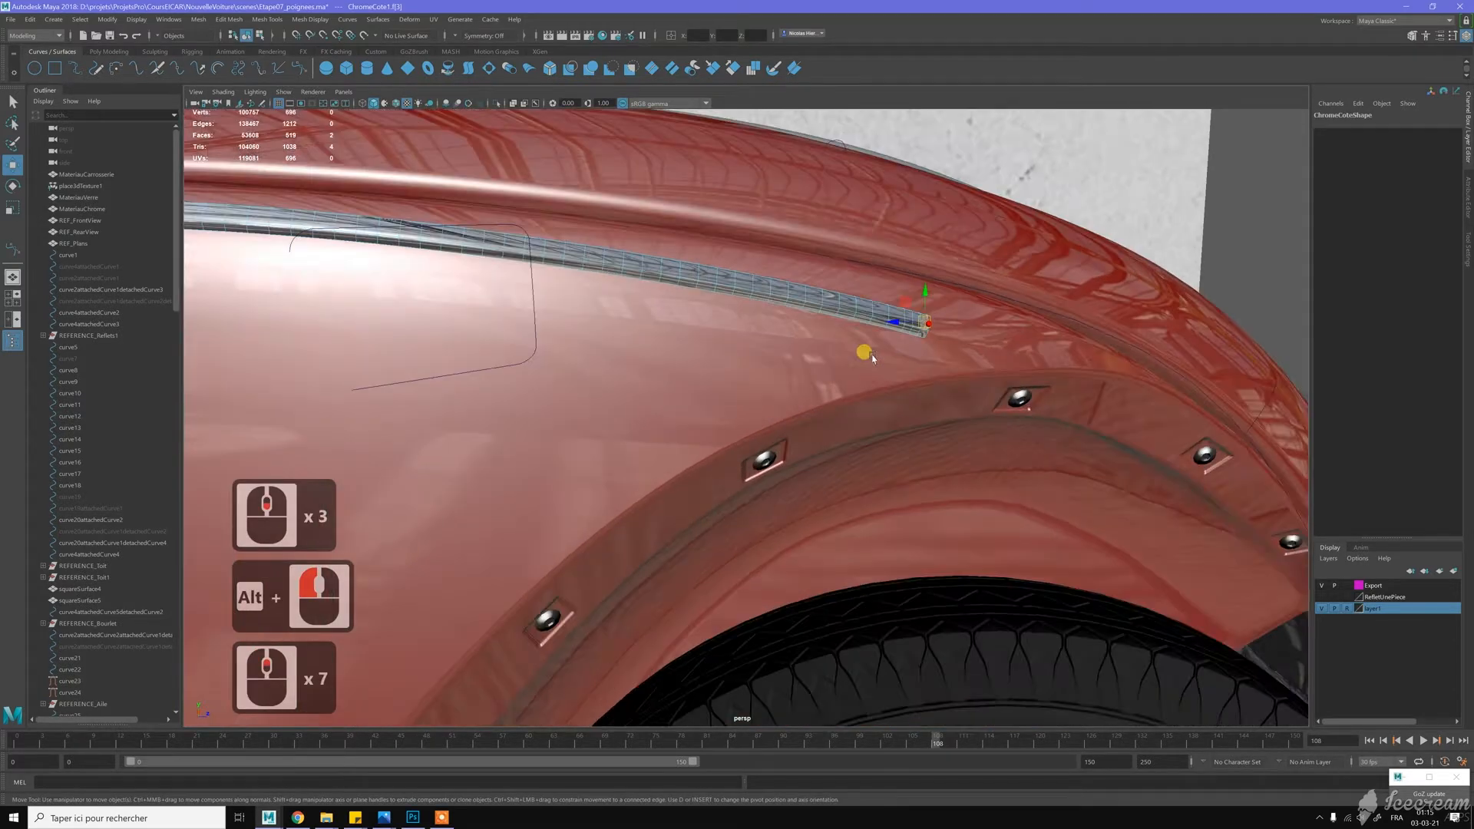
pyautogui.doubleClick(958, 317)
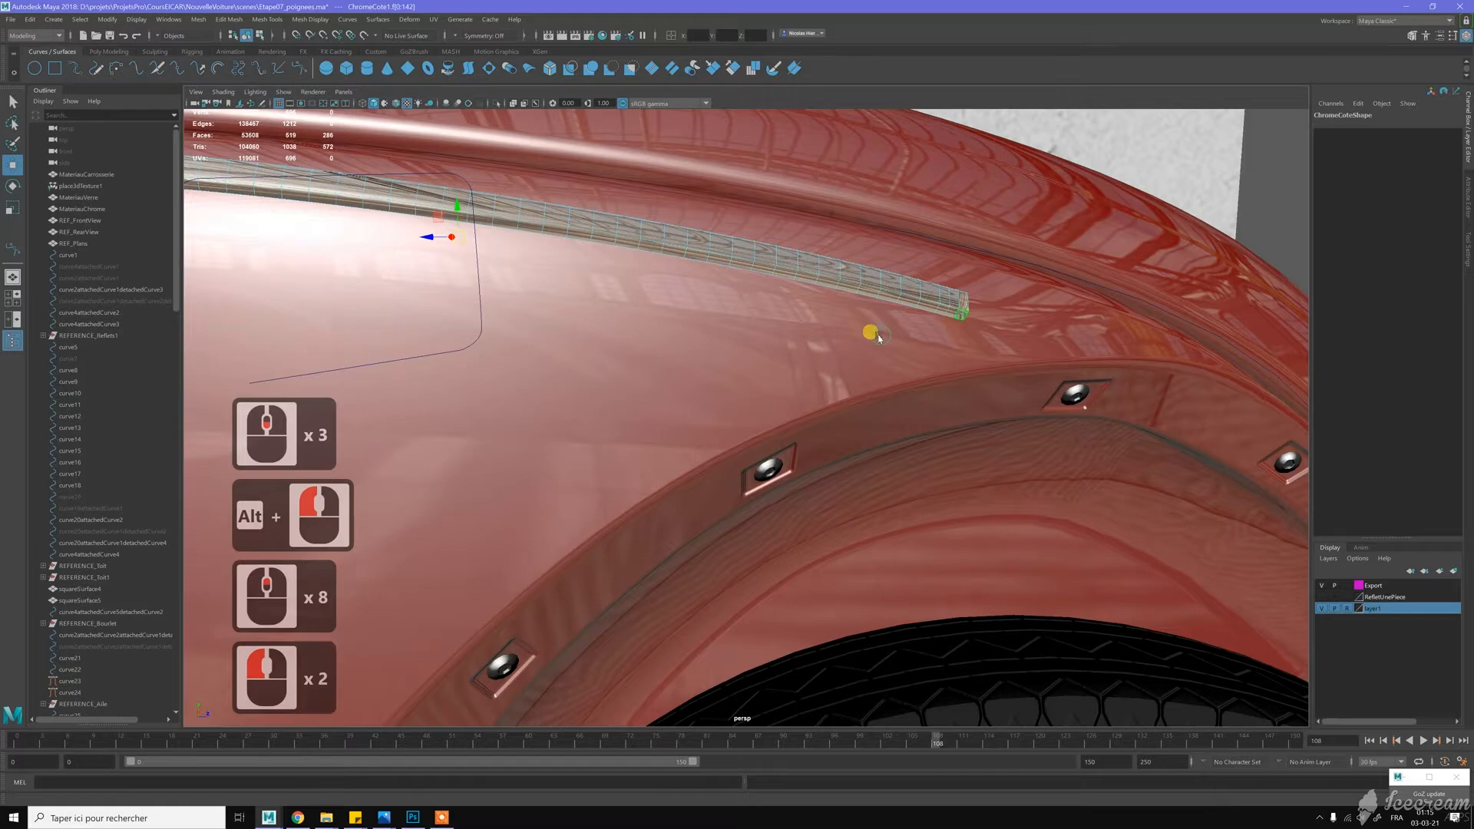
pyautogui.scroll(-5, 872, 332)
pyautogui.scroll(3, 894, 316)
pyautogui.moveTo(905, 299); pyautogui.dragTo(965, 351)
# Enable soft selection on the strip's end faces and adjust its falloff radius to reach back past the flap curve
pyautogui.press('b')
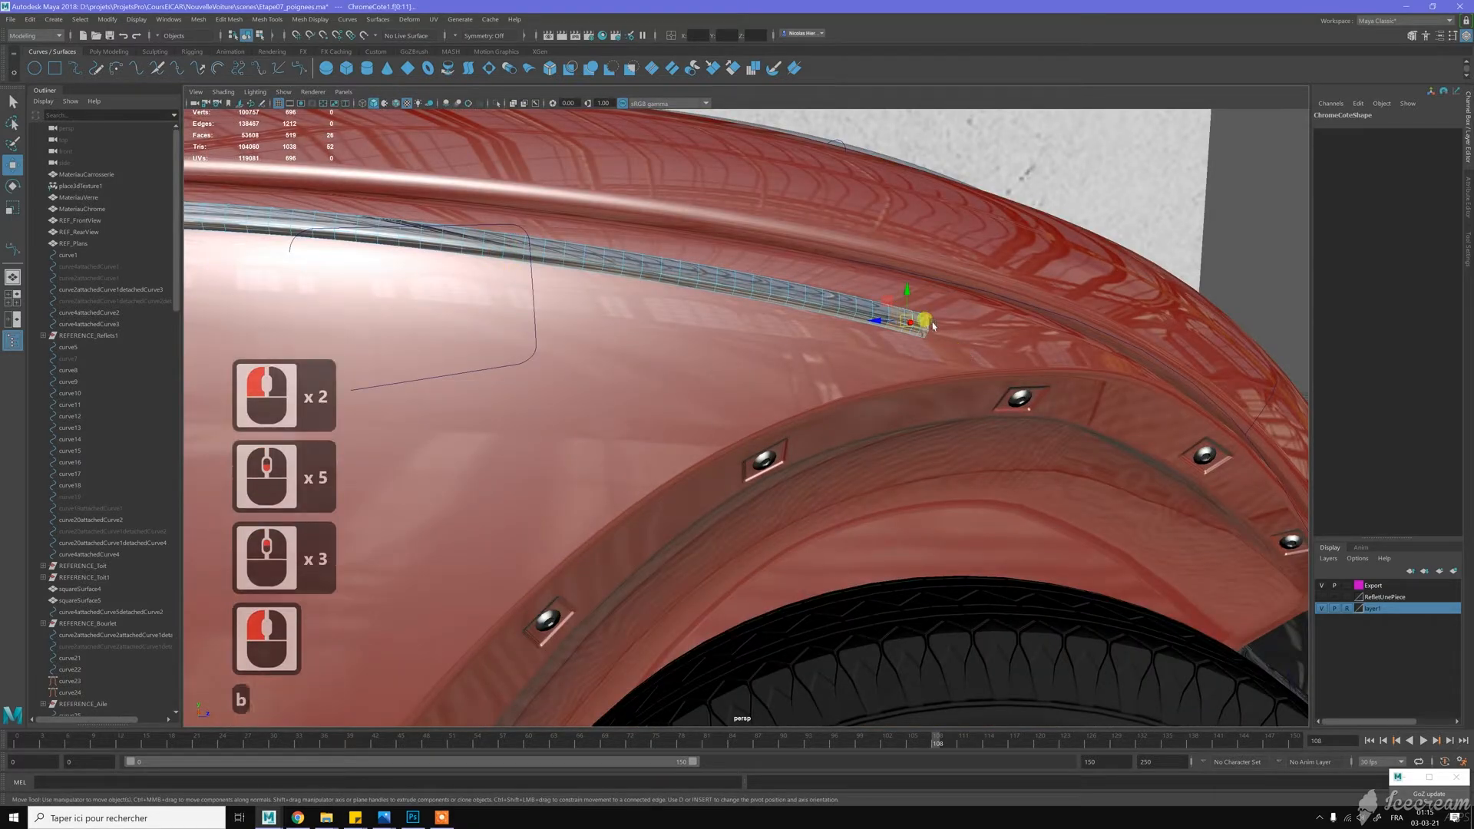
pyautogui.press('b')
pyautogui.moveTo(875, 305); pyautogui.dragTo(1371, 217)
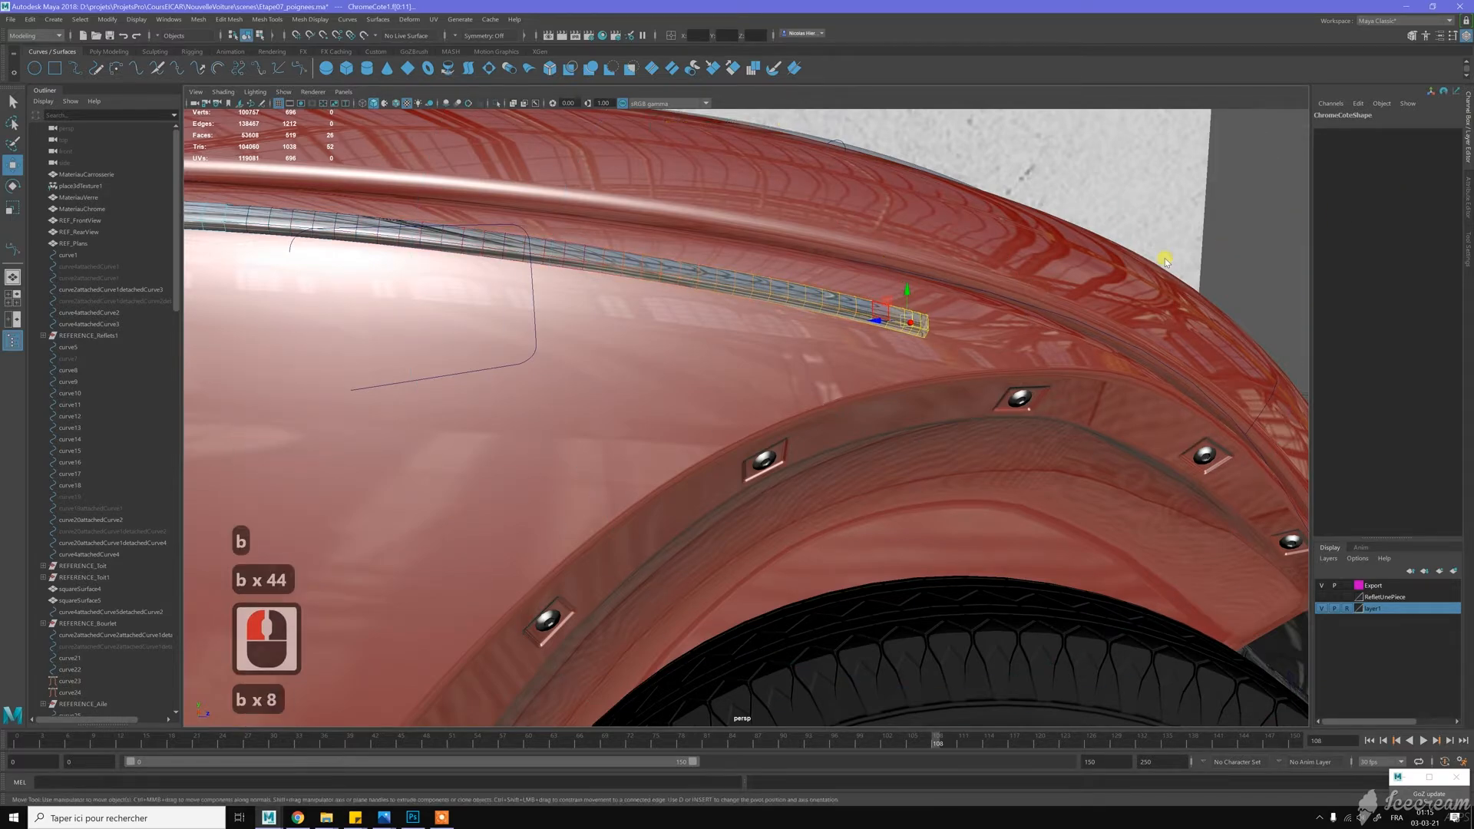
pyautogui.press('b')
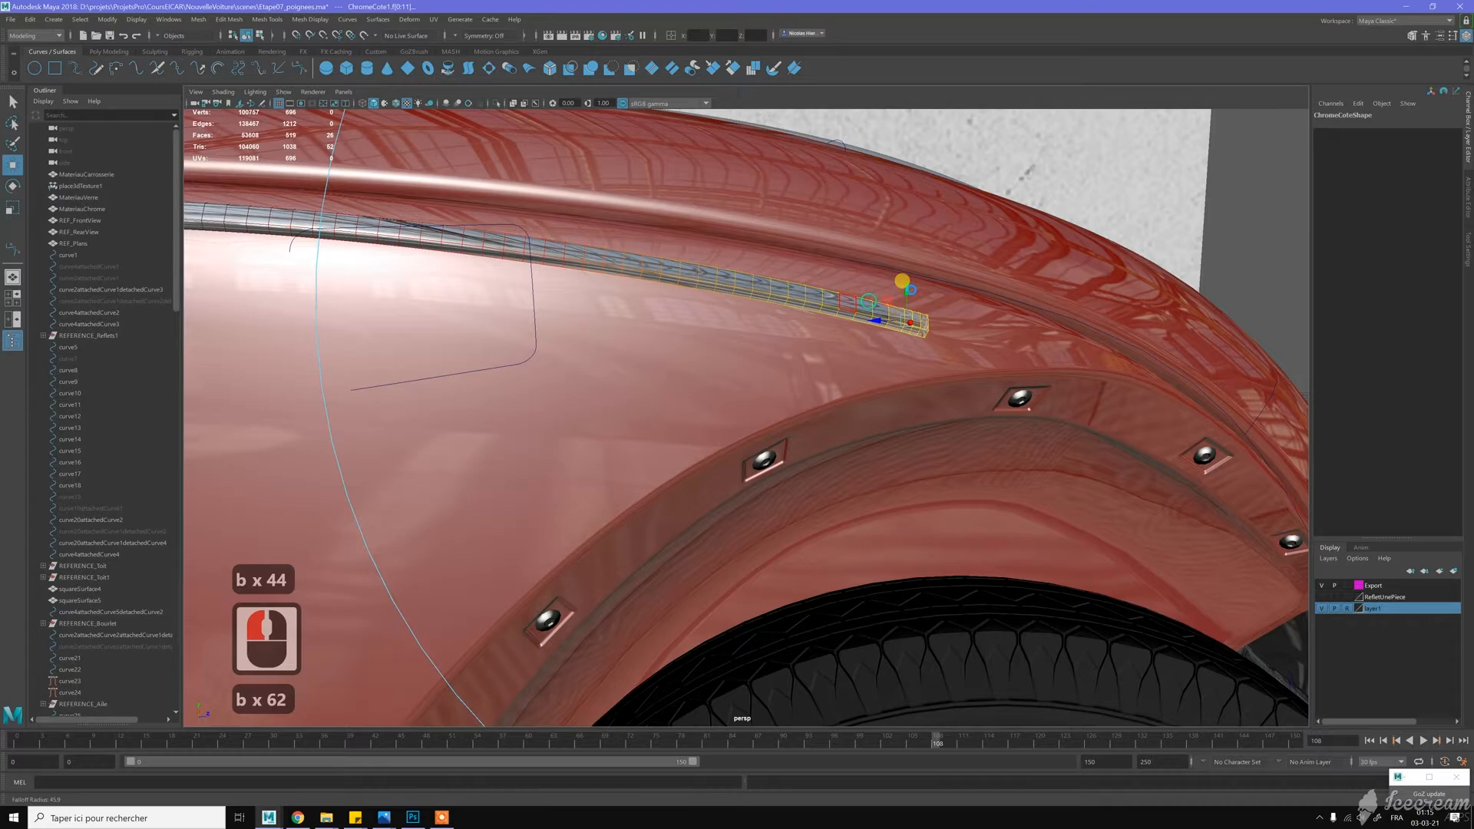
pyautogui.click(944, 262)
pyautogui.scroll(-6, 942, 250)
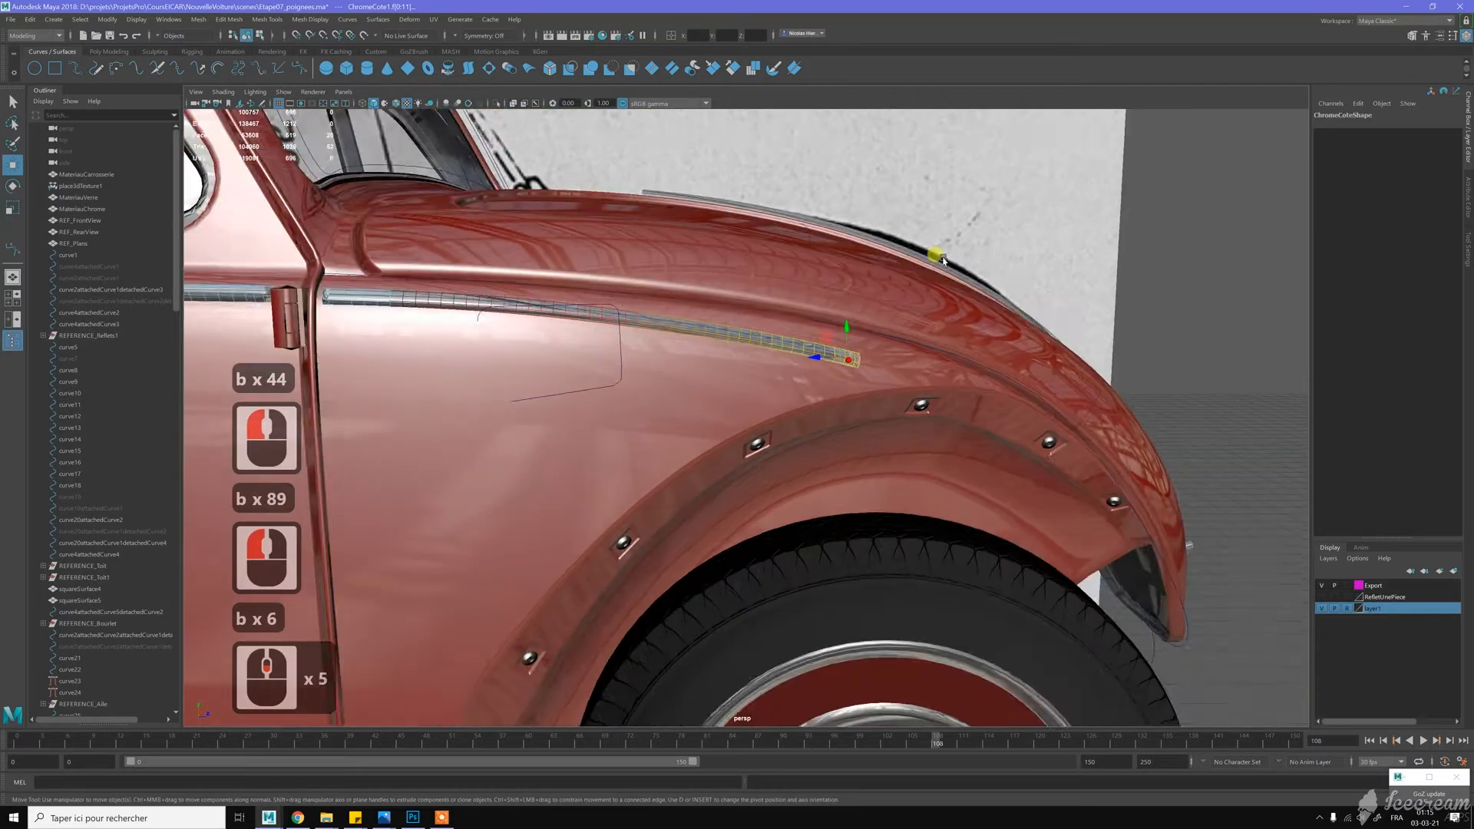
# Move the softly selected front end of the chrome strip sideways and vertically to fit the body surface above the wheel arch
pyautogui.keyDown('alt'); pyautogui.moveTo(895, 243); pyautogui.dragTo(725, 311); pyautogui.keyUp('alt')
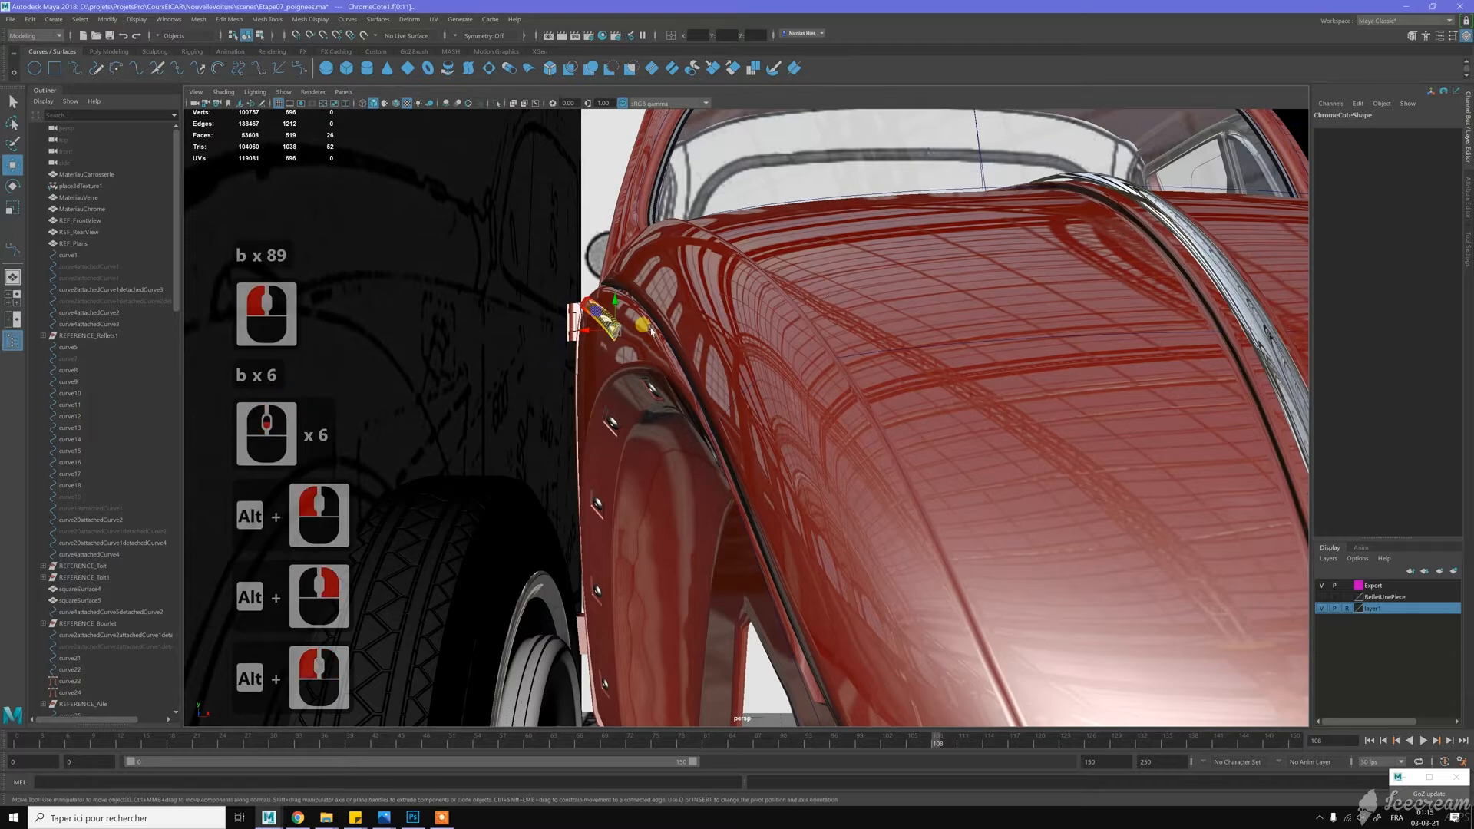
pyautogui.scroll(3, 645, 327)
pyautogui.moveTo(572, 284); pyautogui.dragTo(554, 263)
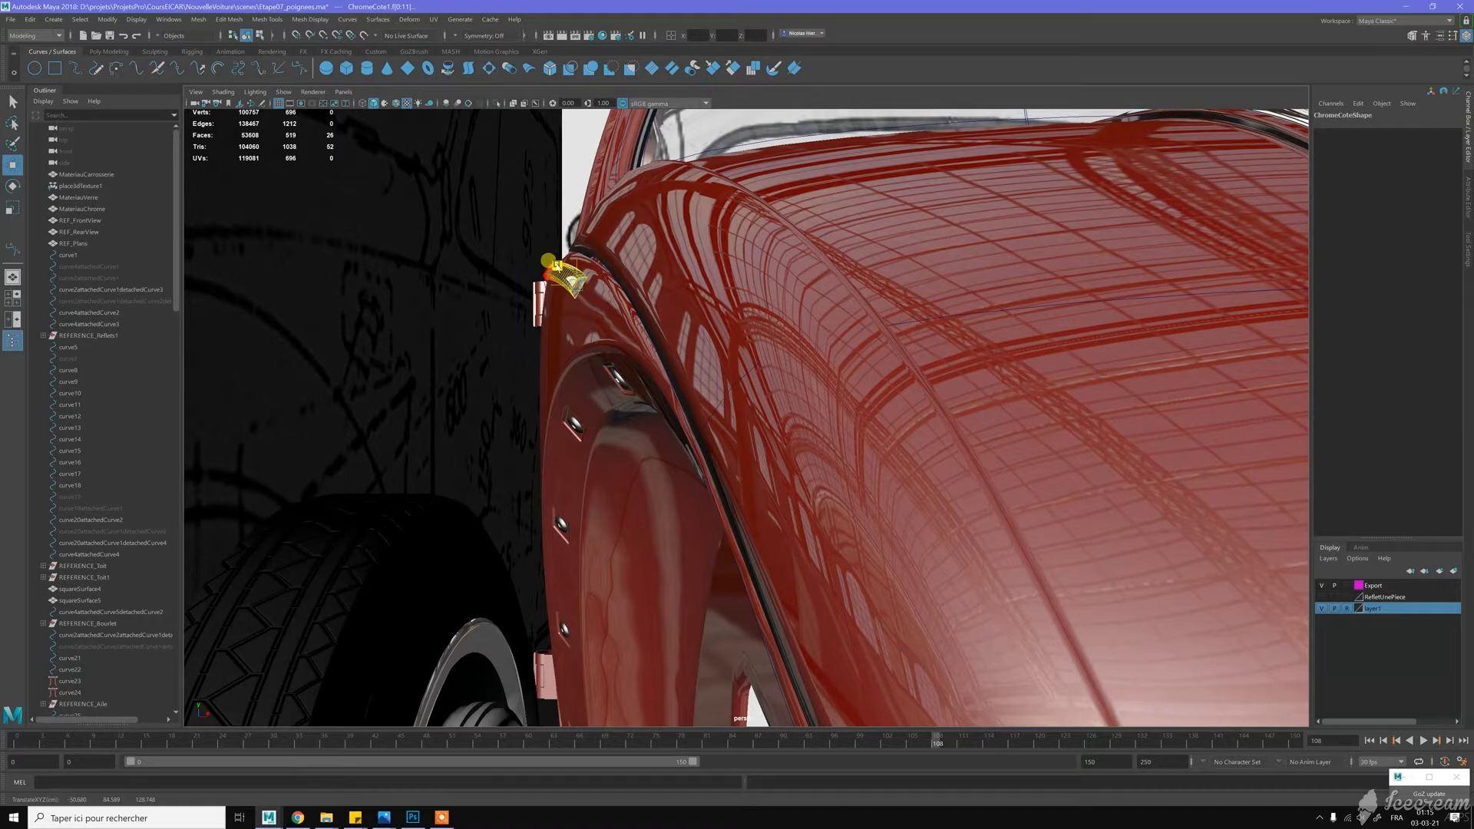
pyautogui.moveTo(555, 264); pyautogui.dragTo(691, 240)
pyautogui.scroll(-6, 660, 242)
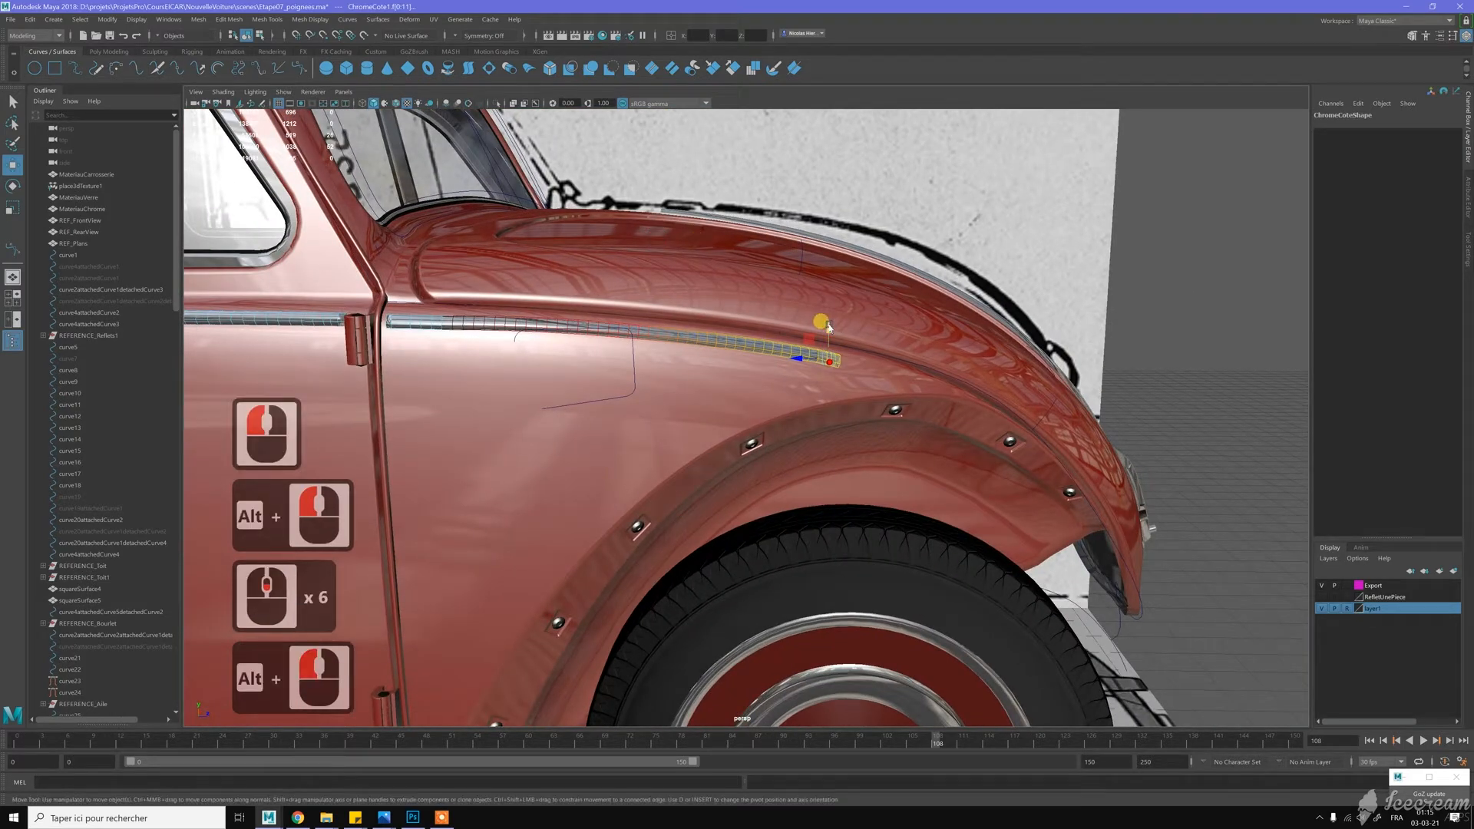
pyautogui.moveTo(828, 328); pyautogui.dragTo(793, 409)
# Rotate the softly selected front end of the chrome strip to align it with the slope of the body side
pyautogui.keyDown('alt'); pyautogui.moveTo(794, 409); pyautogui.dragTo(826, 445, button='right'); pyautogui.keyUp('alt')
pyautogui.keyDown('alt'); pyautogui.moveTo(606, 318); pyautogui.dragTo(738, 328, button='middle'); pyautogui.keyUp('alt')
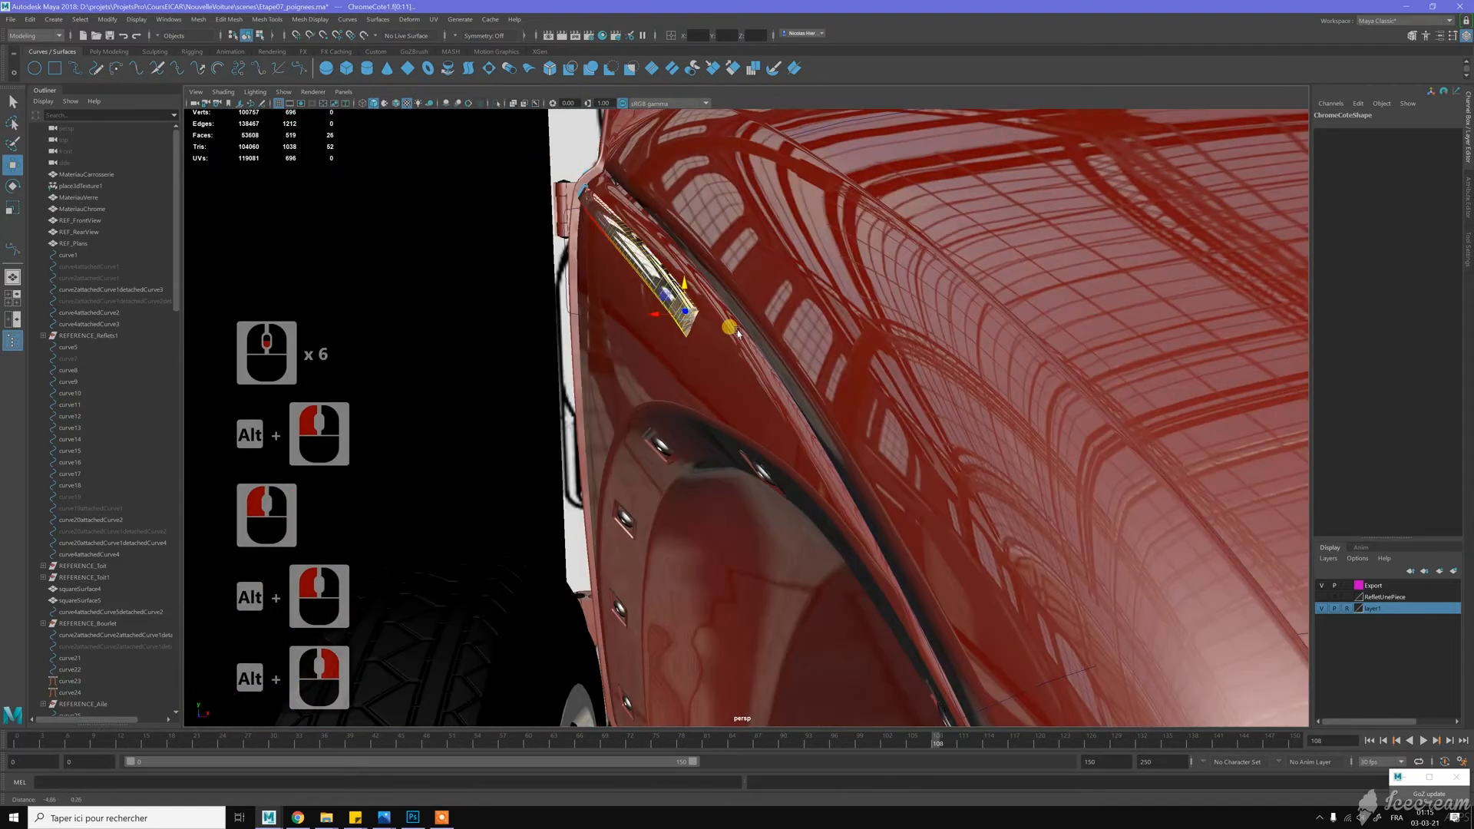
pyautogui.keyDown('alt'); pyautogui.scroll(6, 721, 307); pyautogui.keyUp('alt')
pyautogui.keyDown('alt'); pyautogui.moveTo(715, 284); pyautogui.dragTo(651, 263); pyautogui.keyUp('alt')
pyautogui.press('e')
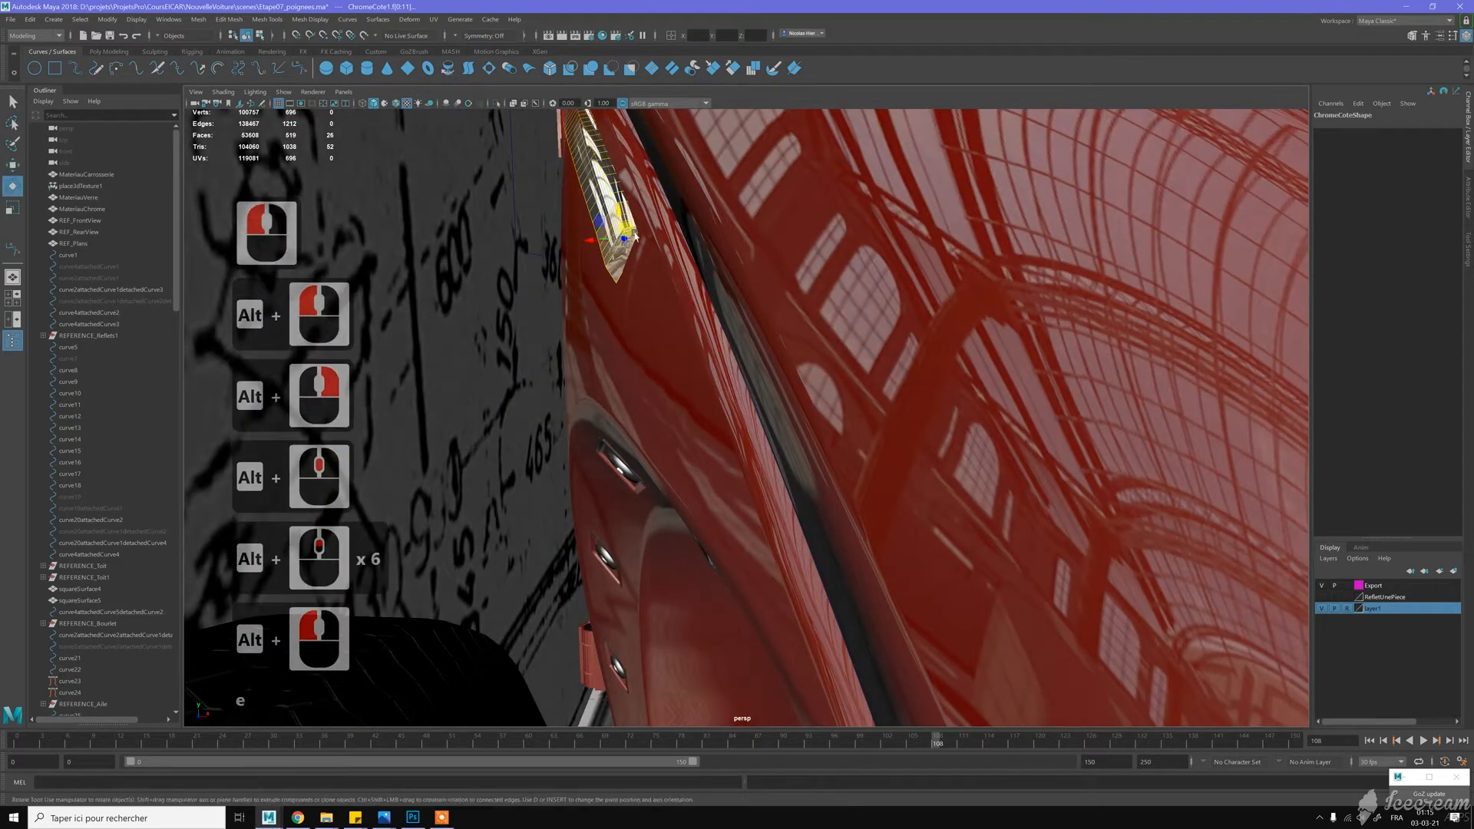
pyautogui.moveTo(626, 228); pyautogui.dragTo(643, 220)
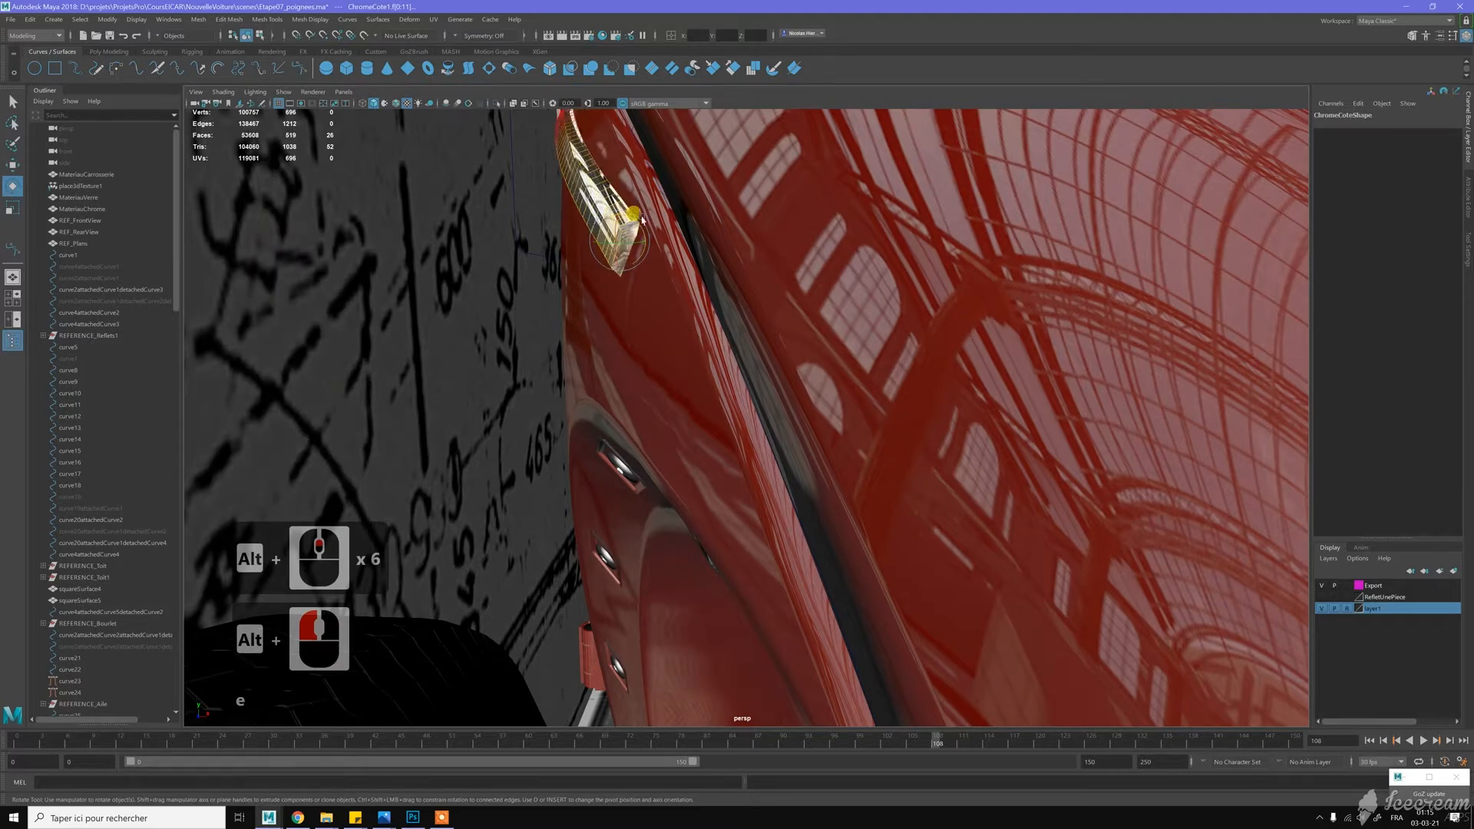
pyautogui.moveTo(658, 164); pyautogui.dragTo(667, 170)
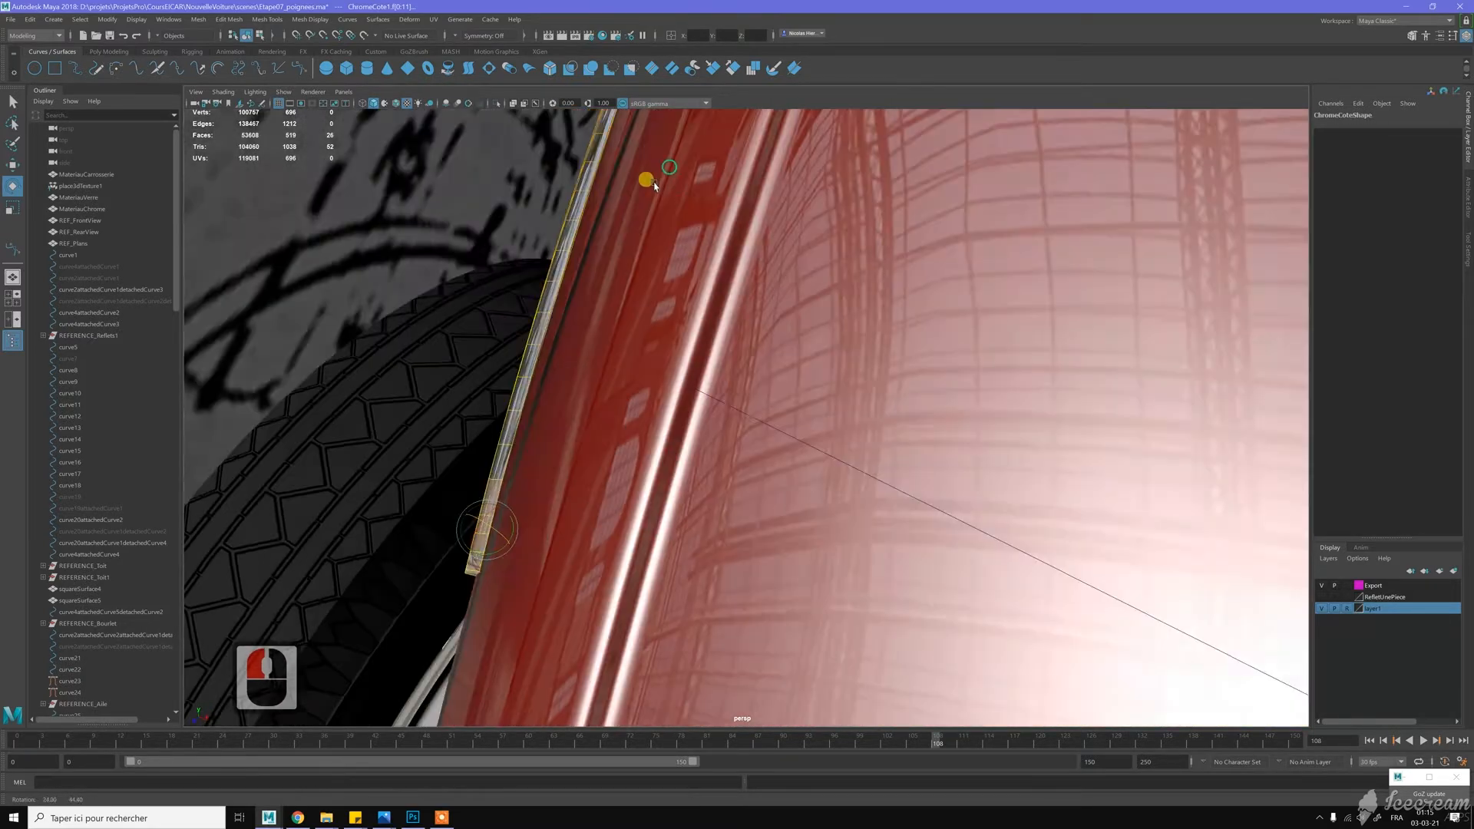
# Check the strip's fit along the body and refine the rotation of its front end with snapping
pyautogui.keyDown('alt'); pyautogui.moveTo(655, 186); pyautogui.dragTo(578, 202); pyautogui.keyUp('alt')
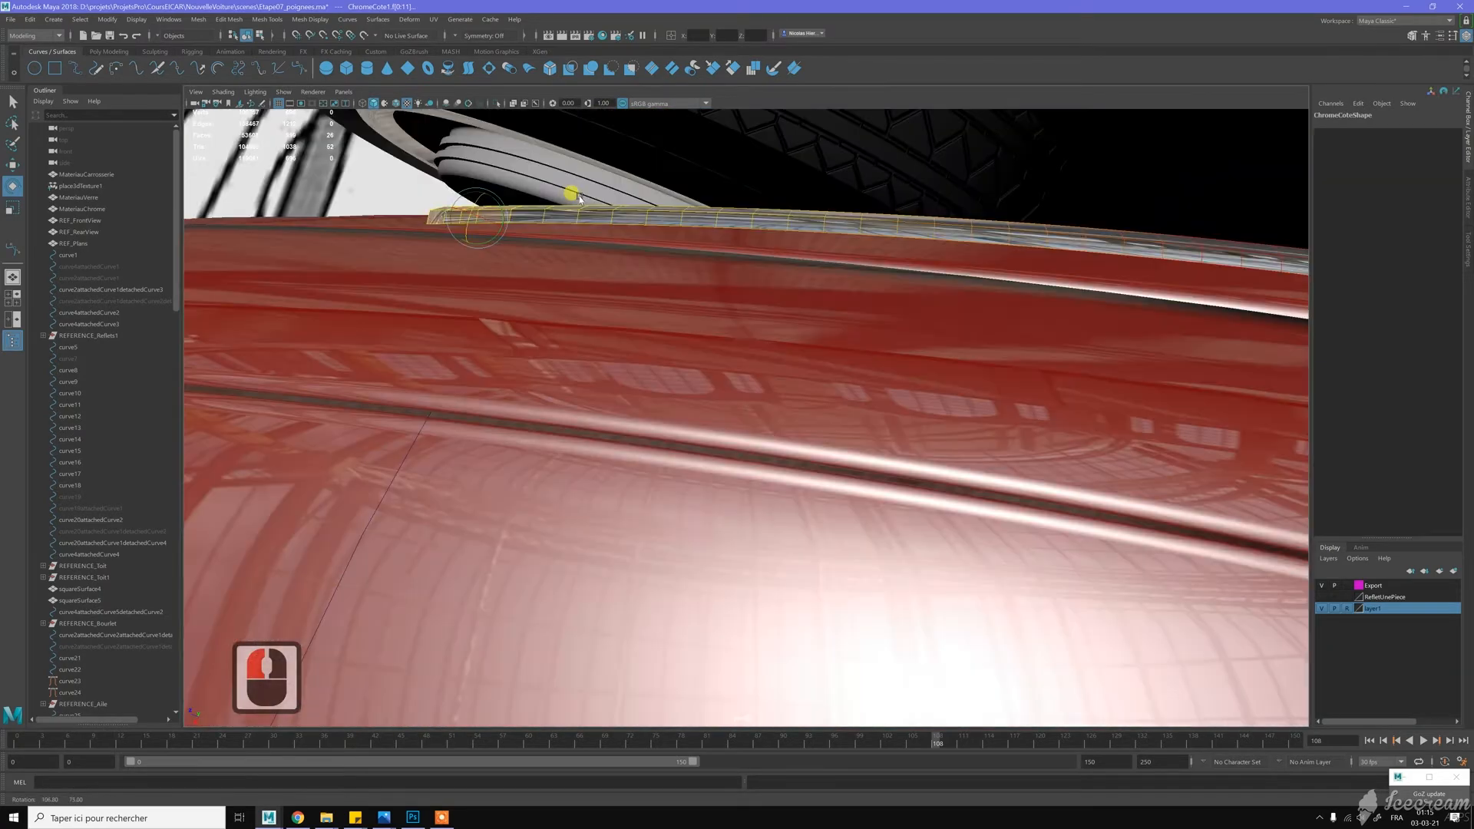
pyautogui.keyDown('alt'); pyautogui.moveTo(929, 240); pyautogui.dragTo(728, 226, button='middle'); pyautogui.keyUp('alt')
pyautogui.keyDown('alt'); pyautogui.moveTo(728, 226); pyautogui.dragTo(873, 288); pyautogui.keyUp('alt')
pyautogui.keyDown('alt'); pyautogui.moveTo(873, 289); pyautogui.dragTo(820, 273, button='middle'); pyautogui.keyUp('alt')
pyautogui.keyDown('alt'); pyautogui.moveTo(820, 272); pyautogui.dragTo(879, 243); pyautogui.keyUp('alt')
pyautogui.keyDown('alt'); pyautogui.scroll(-7, 788, 276); pyautogui.keyUp('alt')
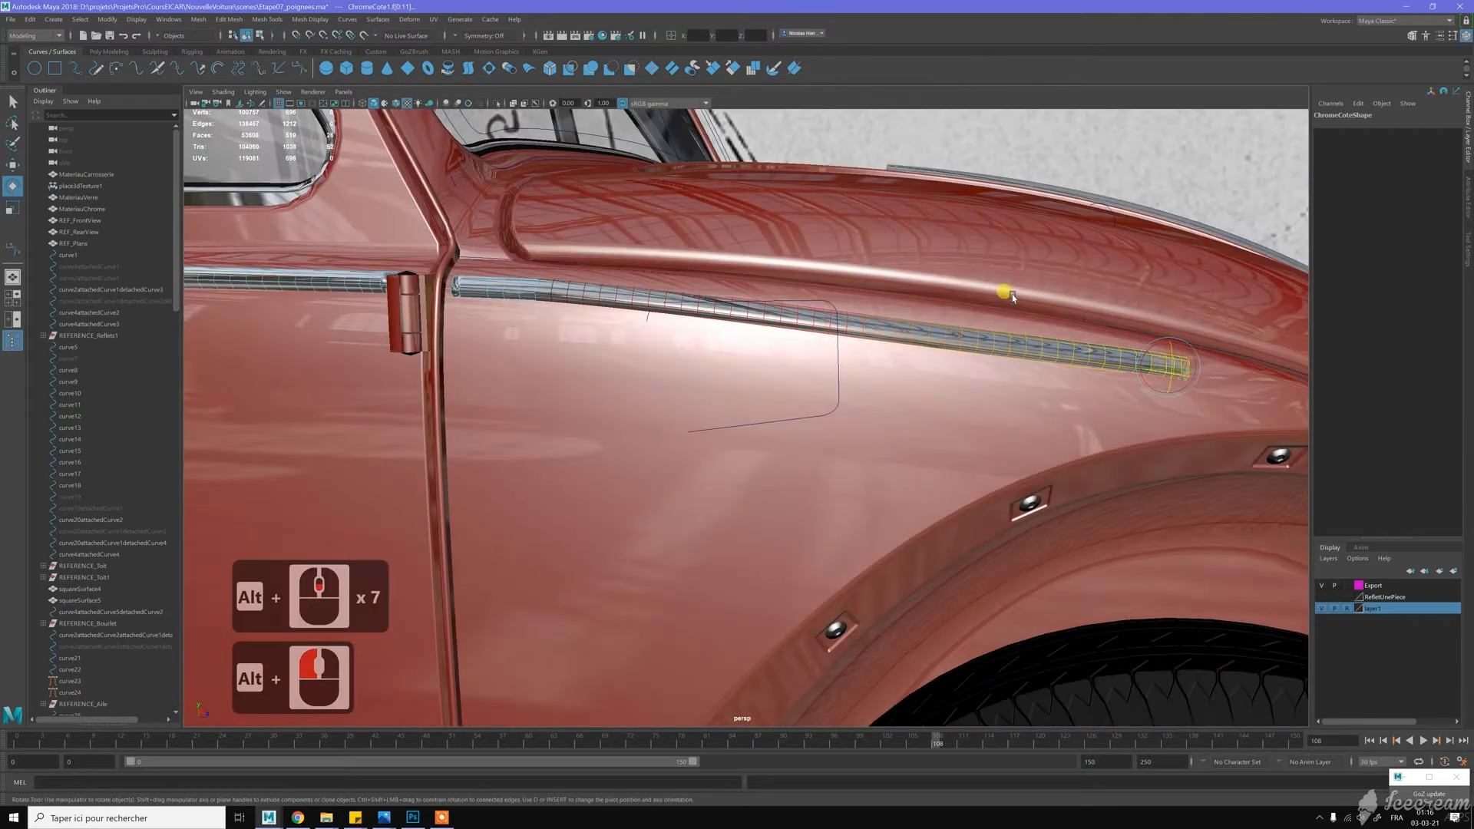
pyautogui.keyDown('alt'); pyautogui.moveTo(1004, 289); pyautogui.dragTo(790, 287, button='middle'); pyautogui.keyUp('alt')
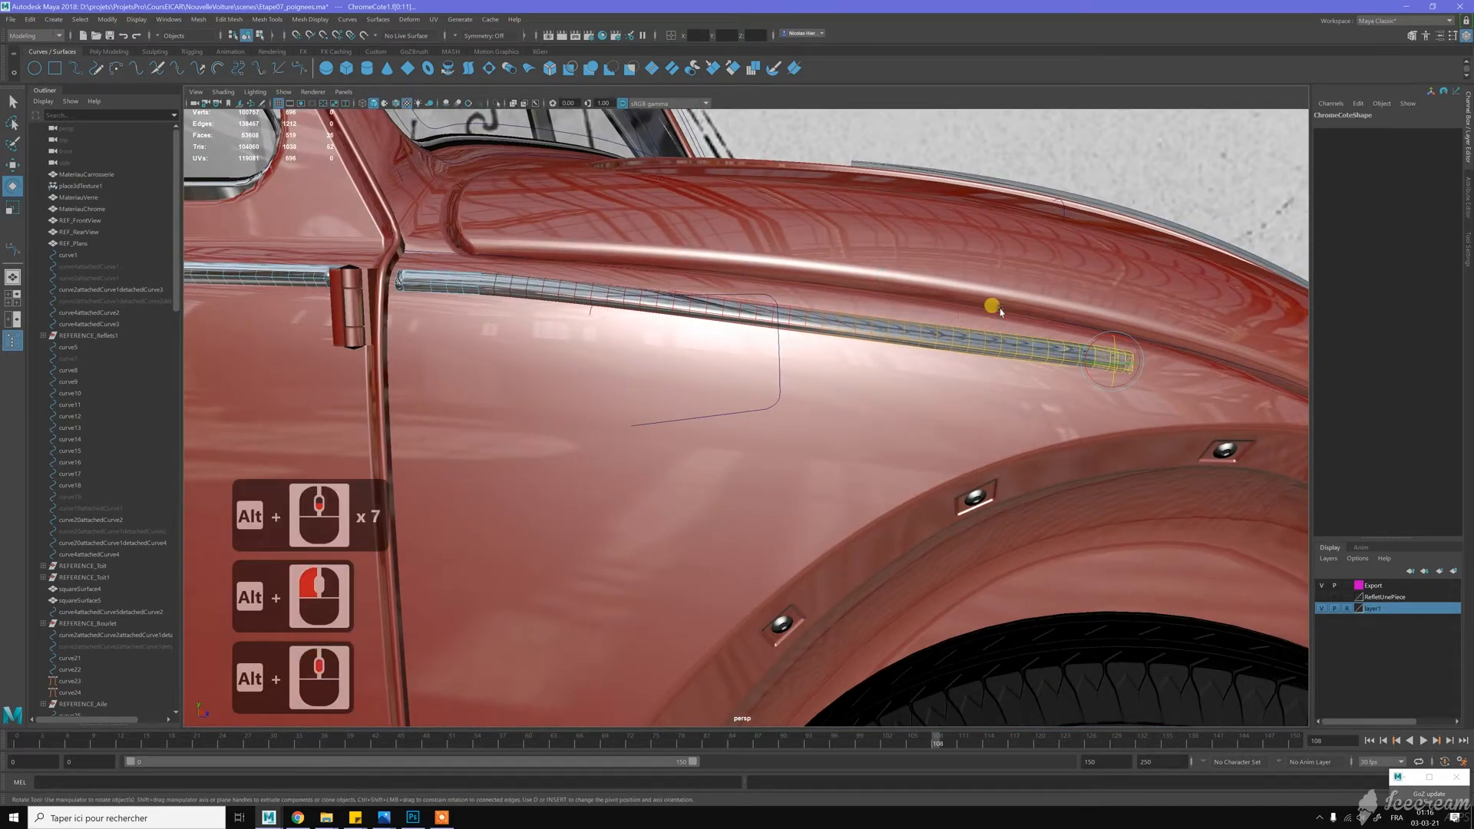
pyautogui.moveTo(1101, 339); pyautogui.dragTo(942, 273)
pyautogui.press('j')
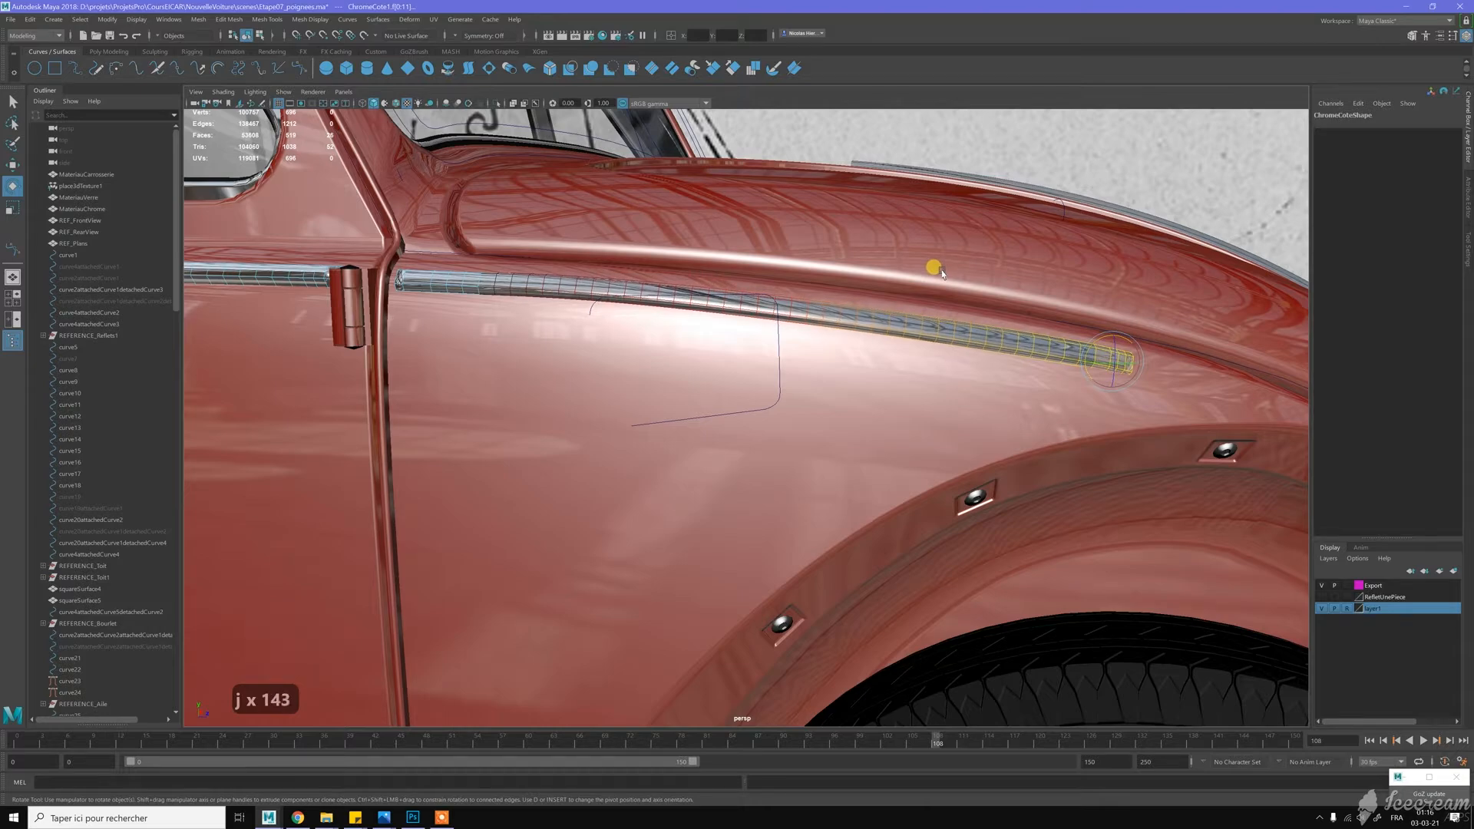
pyautogui.middleClick(942, 273)
# Try a smaller soft-selection radius around the front end of the strip, and undo it
pyautogui.press('b')
pyautogui.moveTo(967, 322); pyautogui.dragTo(737, 298, button='middle')
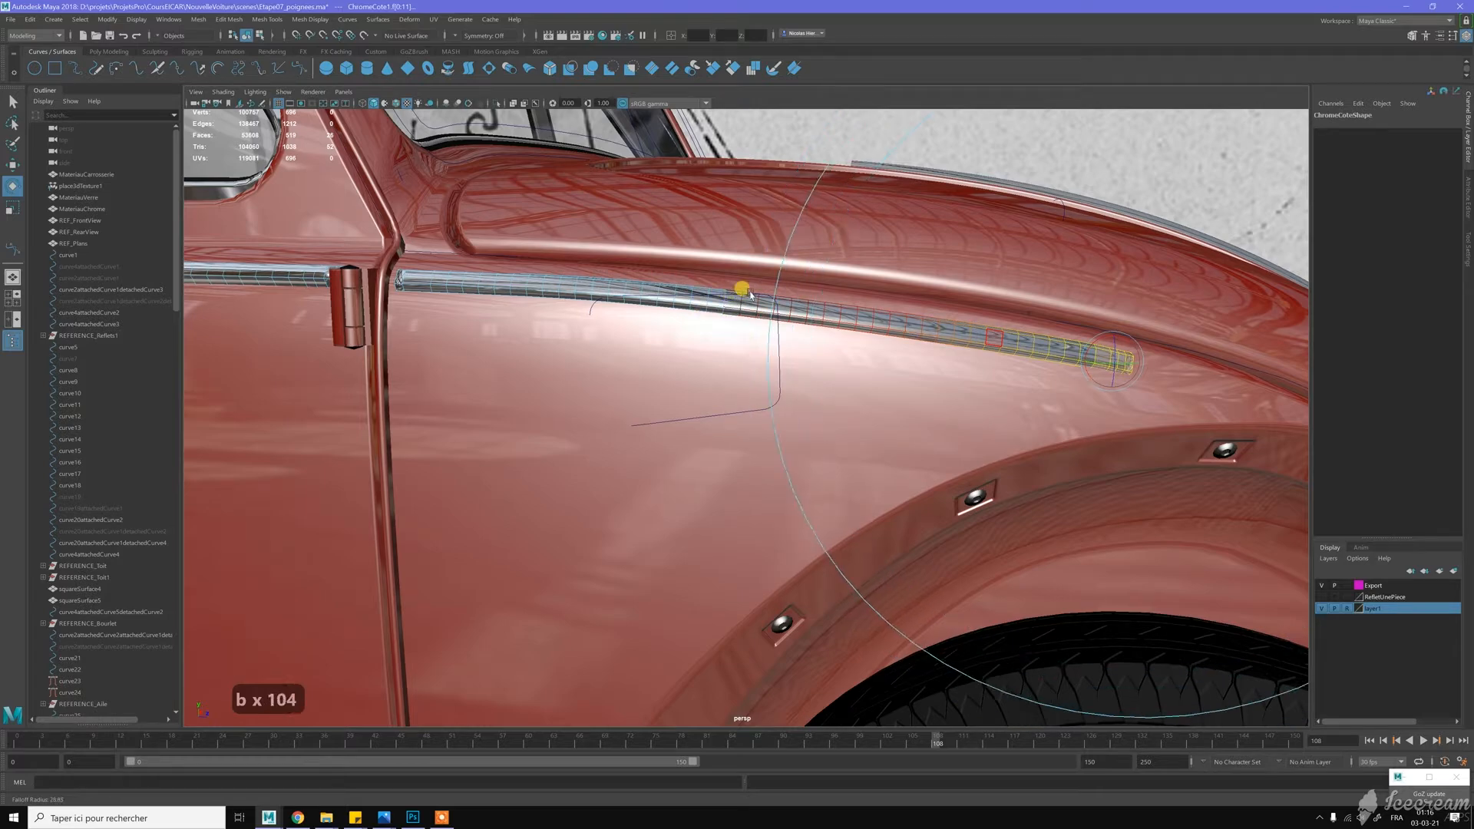
pyautogui.click(742, 291)
pyautogui.press('j')
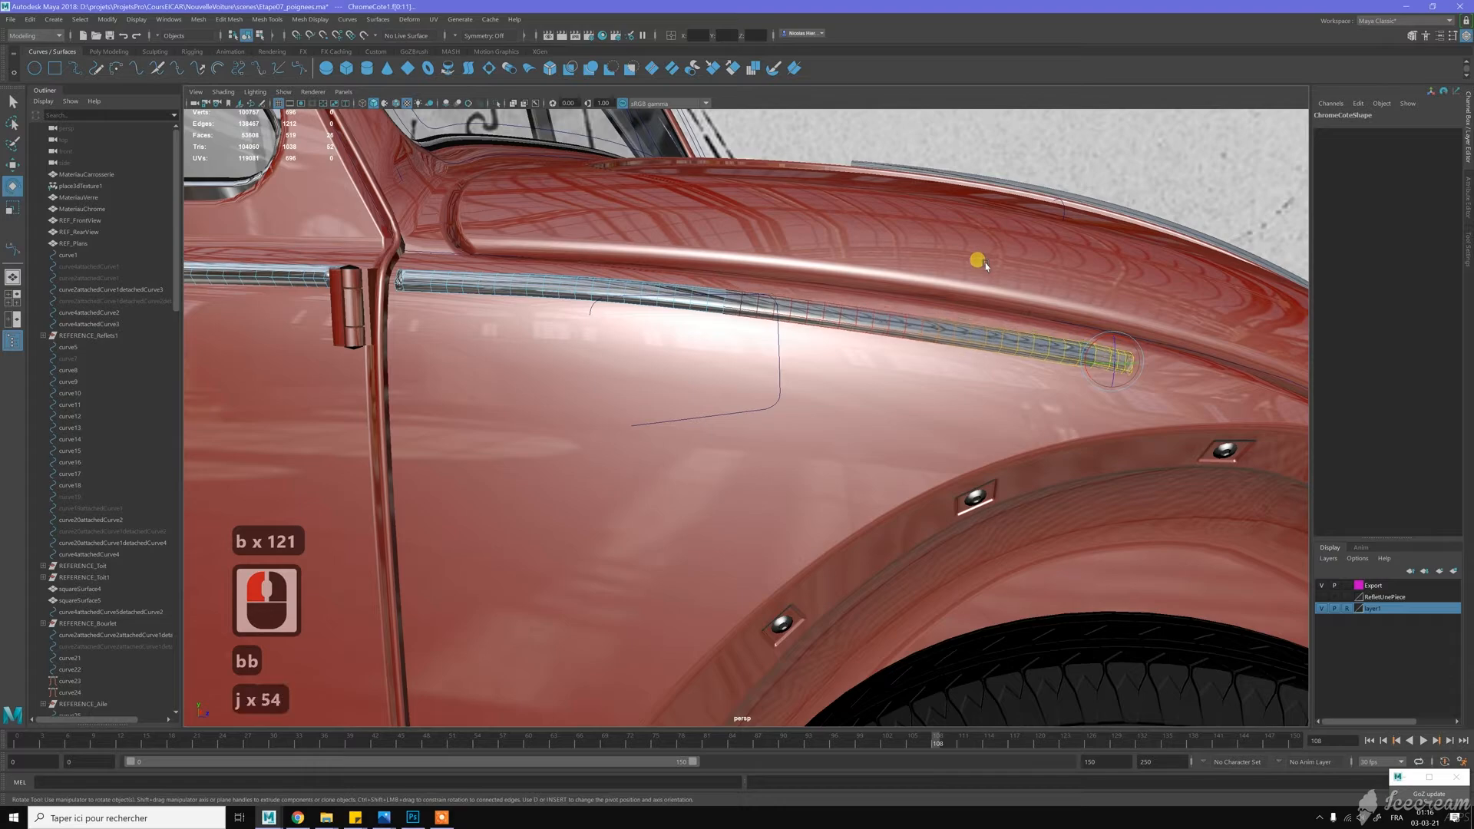
pyautogui.middleClick(988, 265)
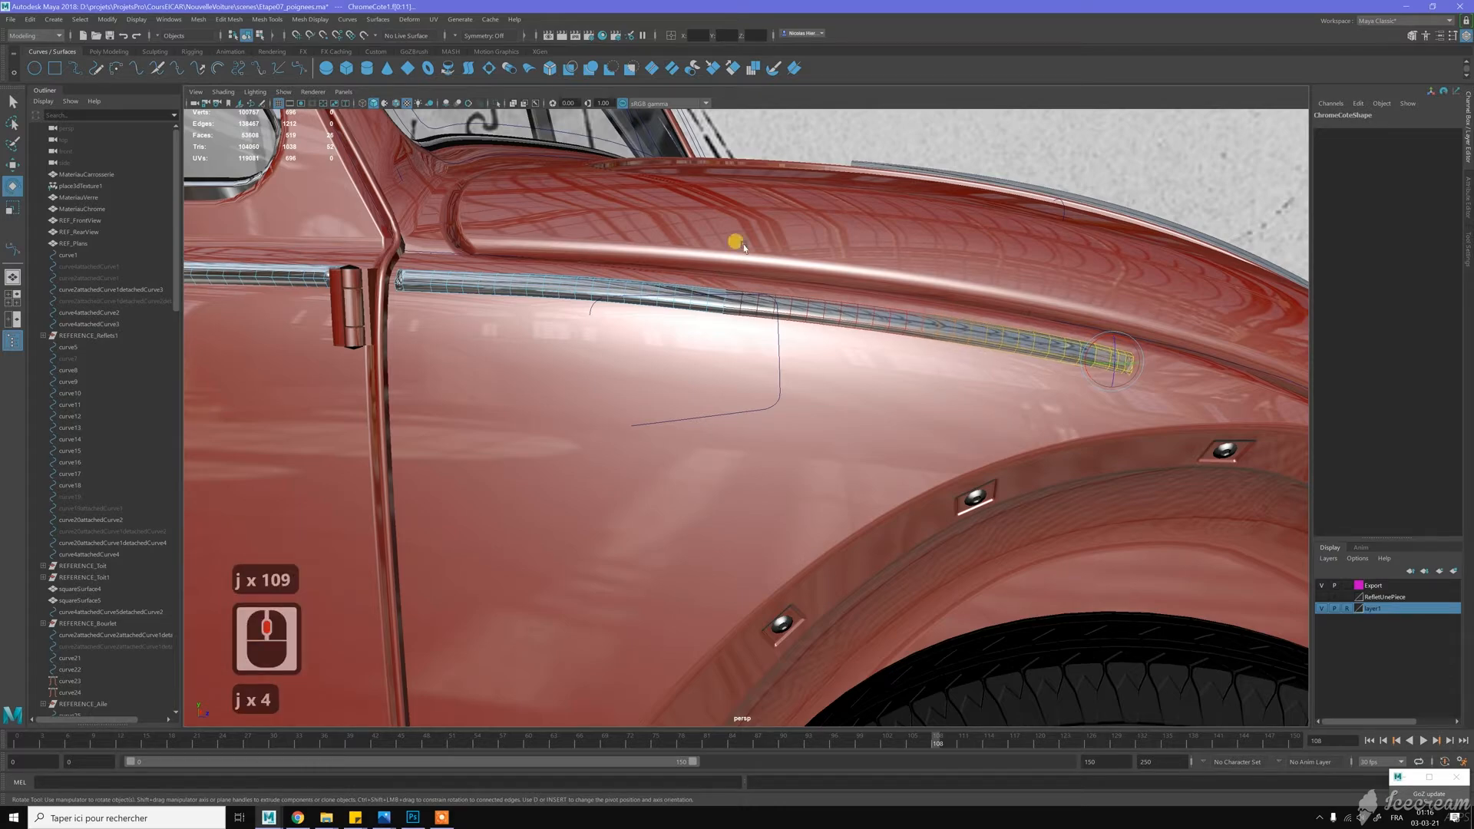
pyautogui.press('z')
pyautogui.press('z')
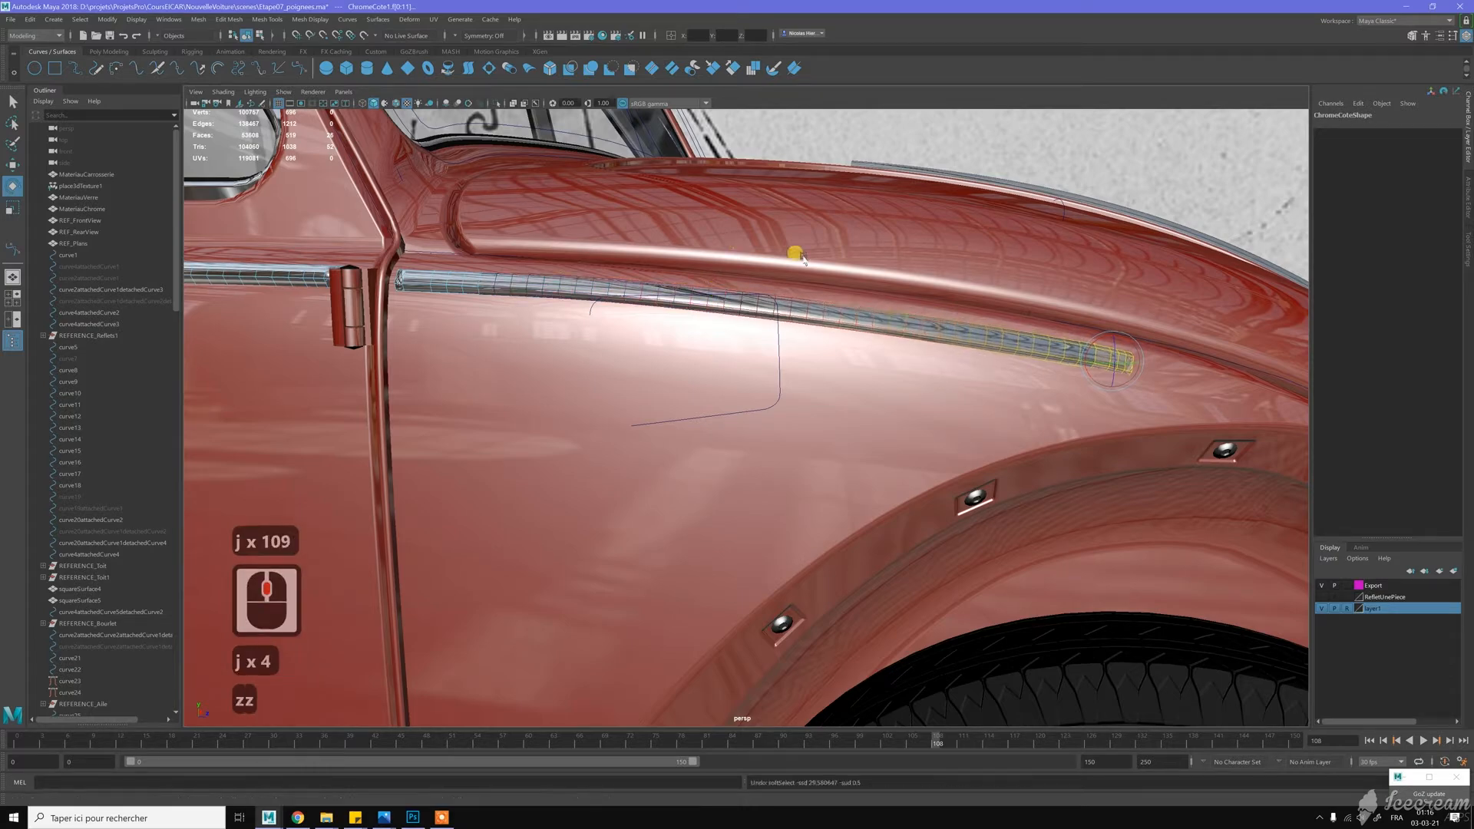
# Reduce the soft-selection radius to begin near the flap's rear edge and adjust the rotation of the strip's front end
pyautogui.press('b')
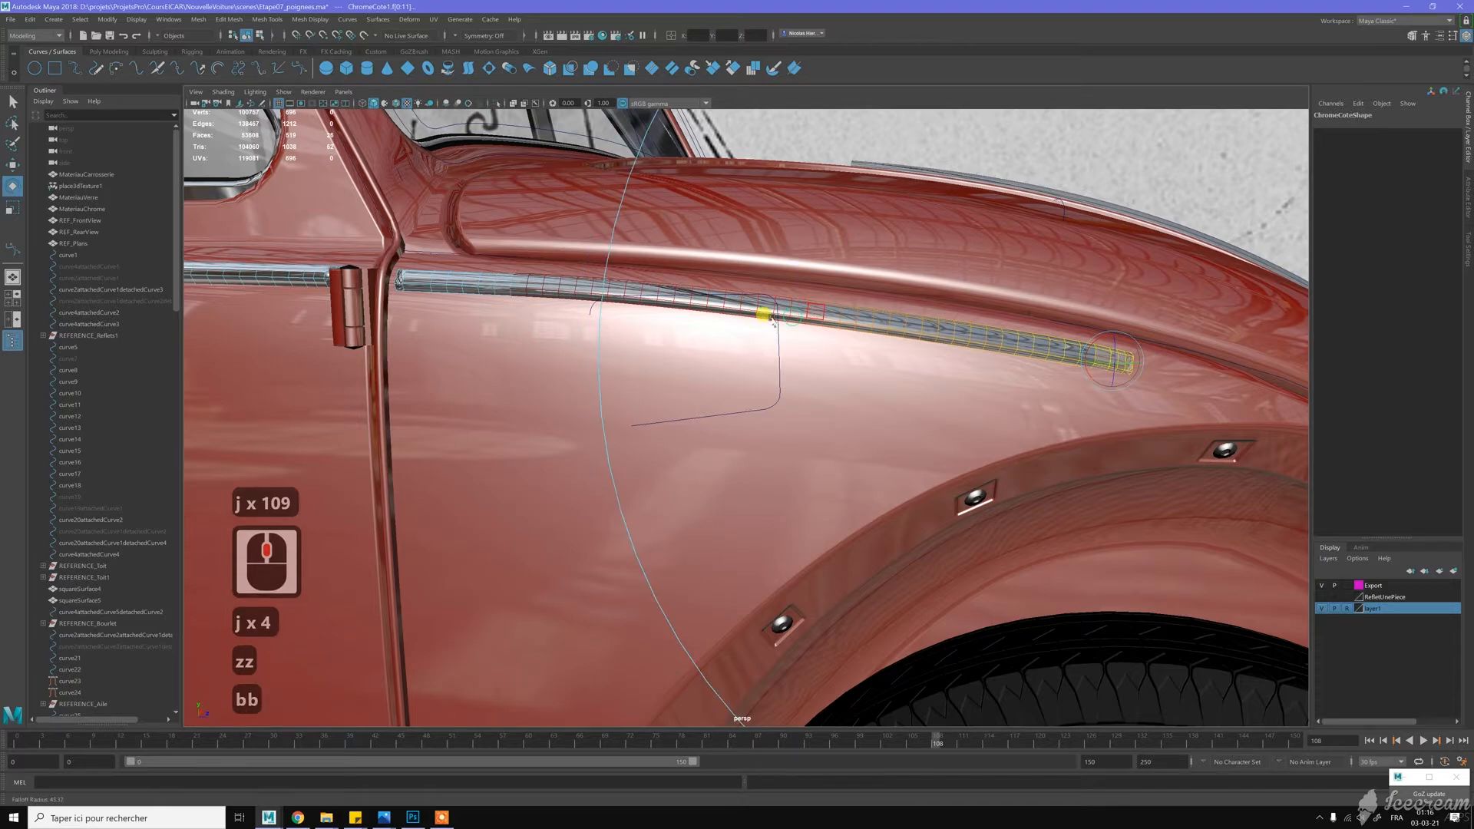
pyautogui.moveTo(758, 318); pyautogui.dragTo(669, 324)
pyautogui.press('j')
pyautogui.moveTo(1094, 344); pyautogui.dragTo(943, 274)
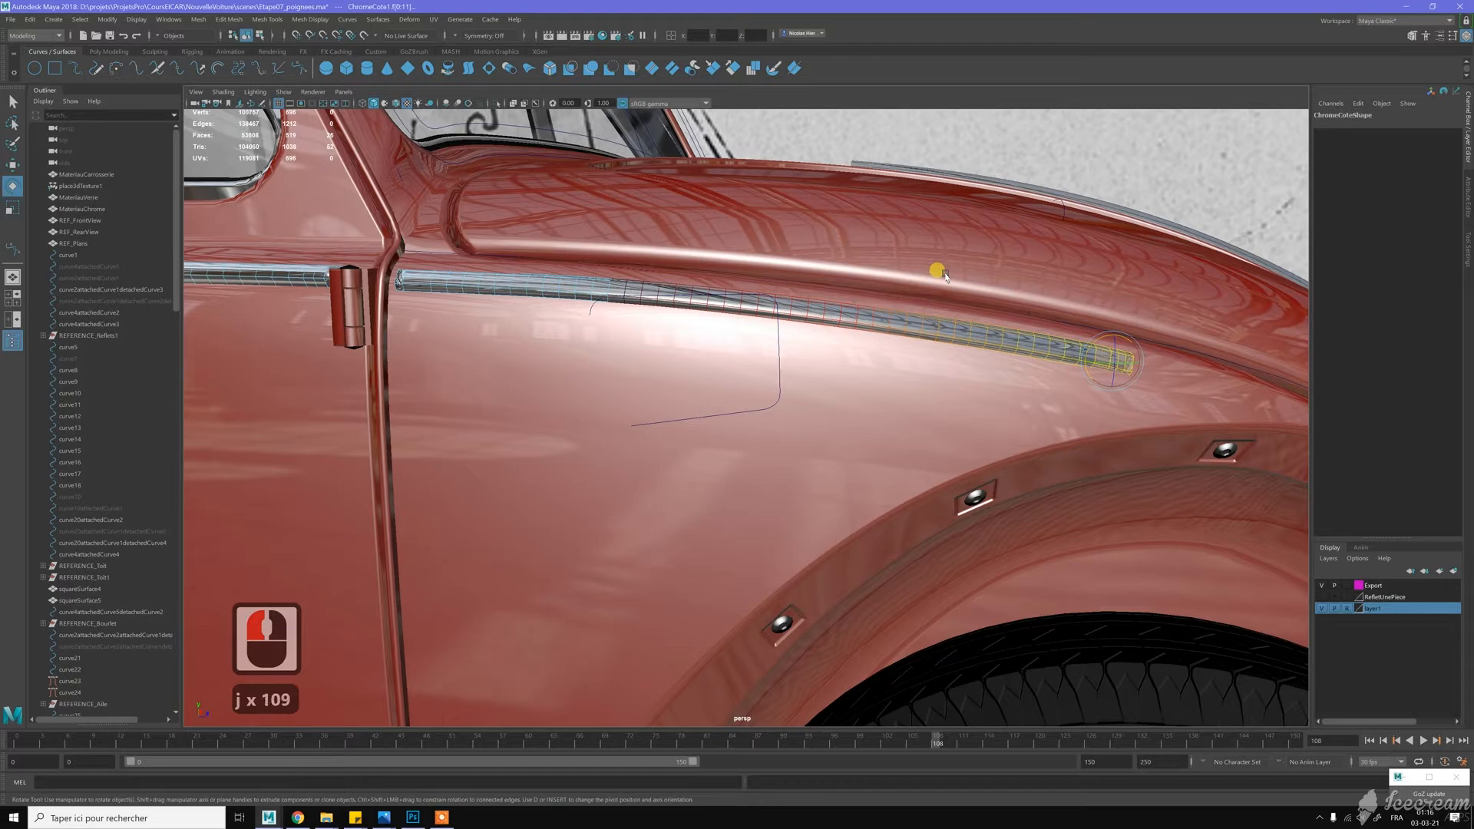
pyautogui.middleClick(944, 273)
# Return the chrome strip to object mode and deselect it
pyautogui.press('w')
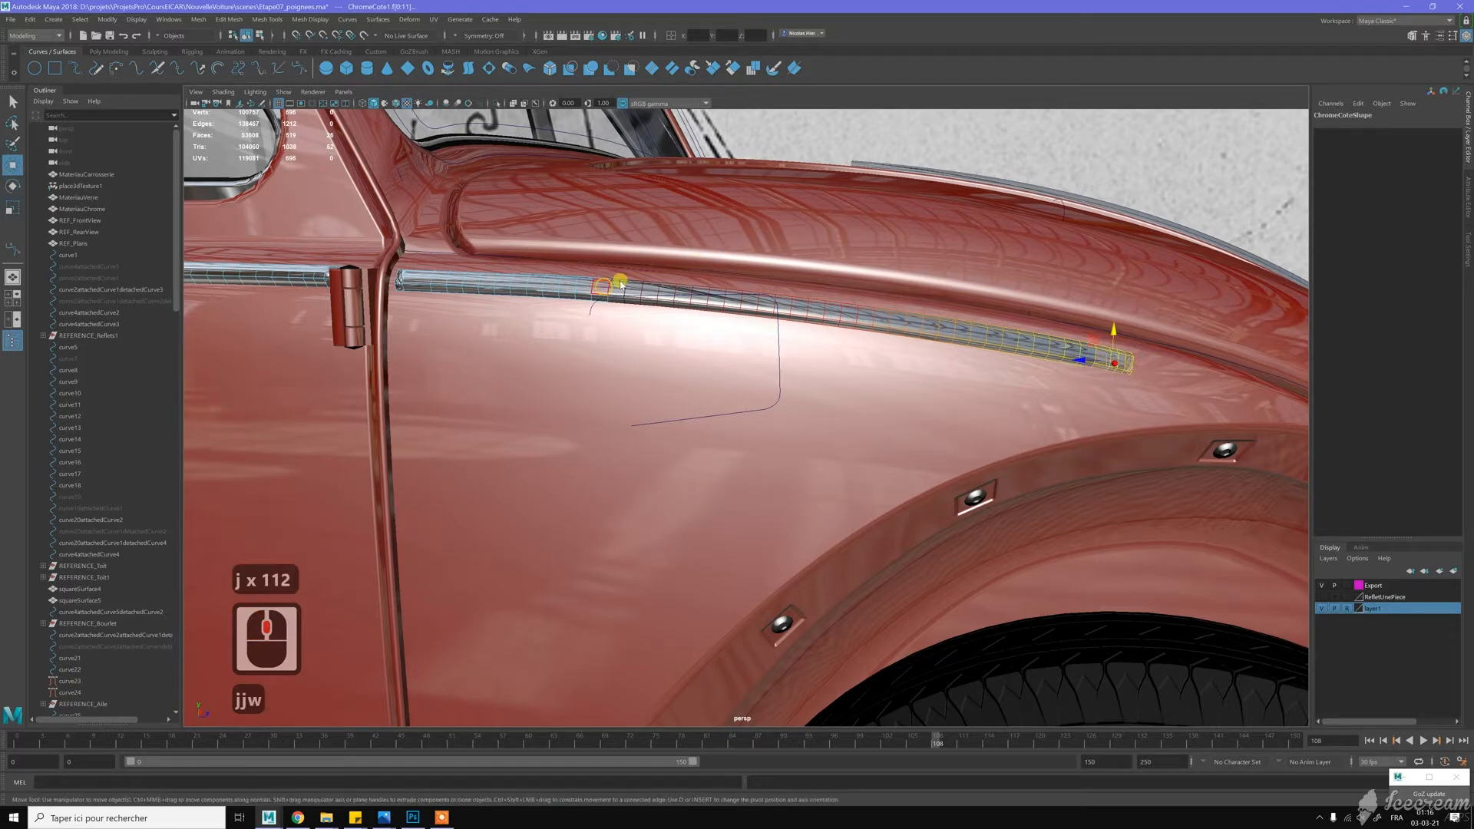
pyautogui.moveTo(621, 285); pyautogui.dragTo(849, 217, button='right')
pyautogui.scroll(-16, 849, 223)
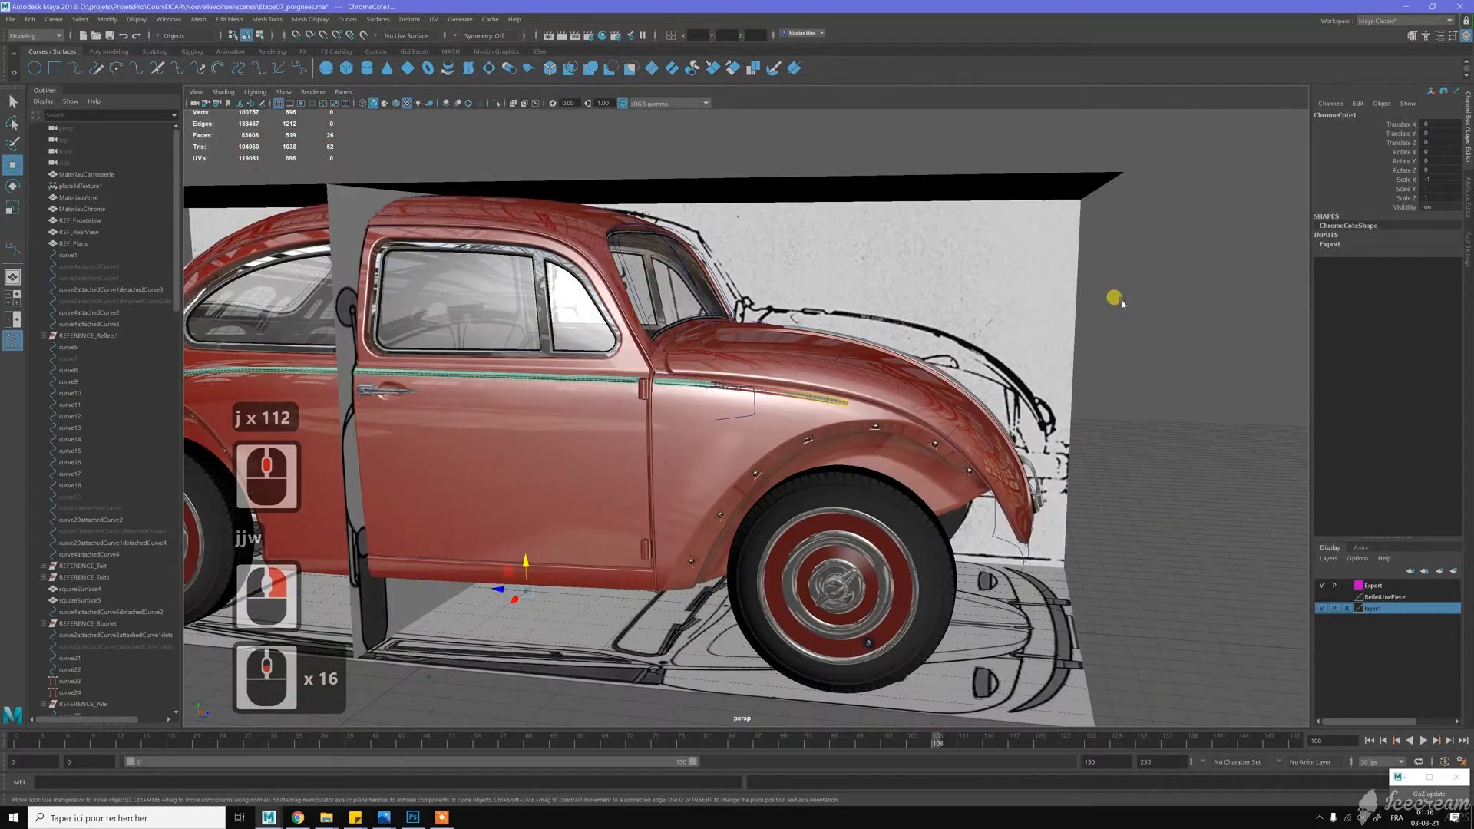
pyautogui.click(902, 319)
# Examine the reshaped chrome strip against the body side and the flap curve from the side and from above
pyautogui.keyDown('alt'); pyautogui.moveTo(914, 315); pyautogui.dragTo(914, 319); pyautogui.keyUp('alt')
pyautogui.scroll(3, 628, 367)
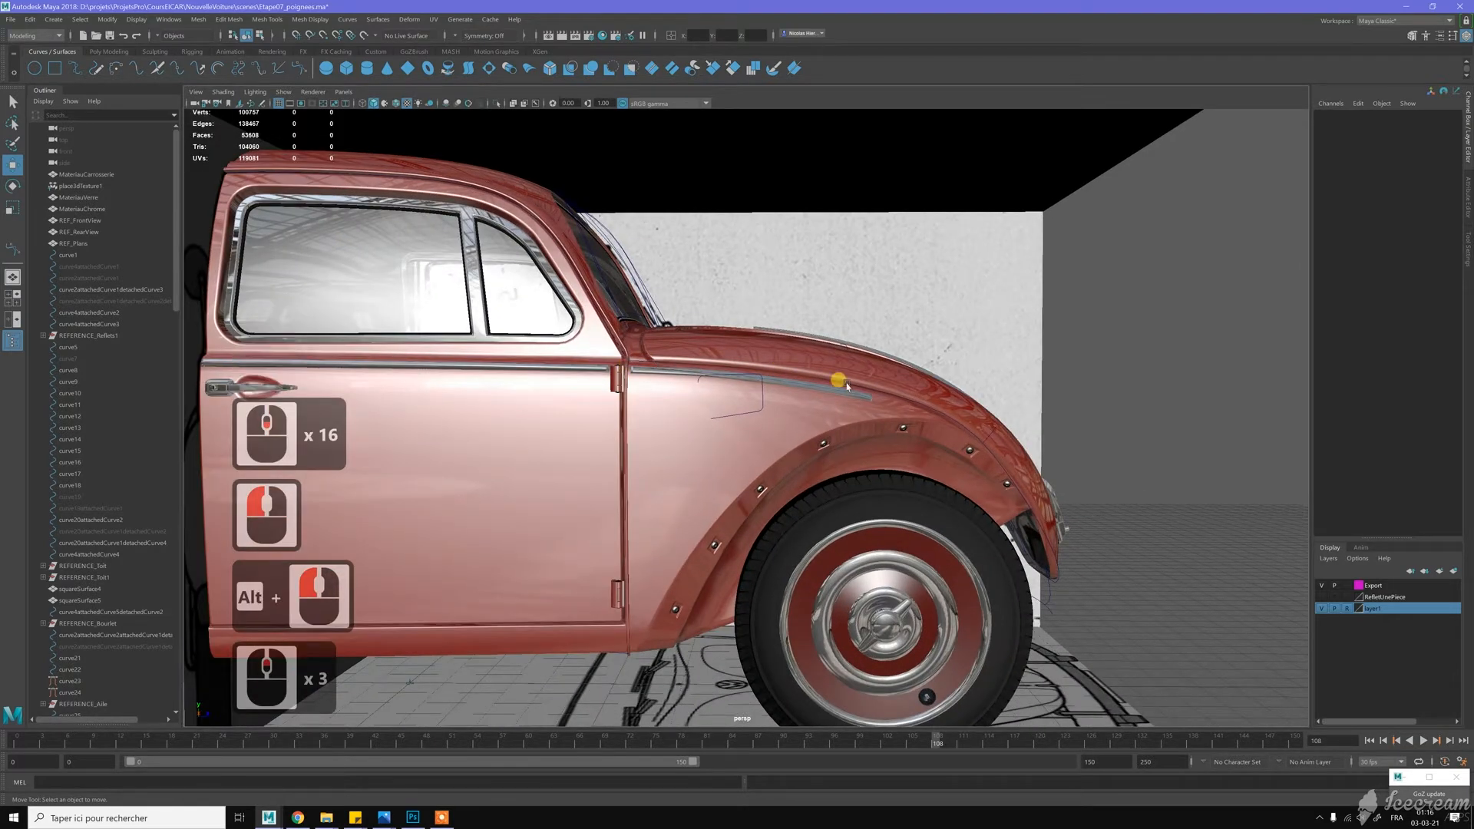
pyautogui.keyDown('alt'); pyautogui.moveTo(833, 355); pyautogui.dragTo(827, 349); pyautogui.keyUp('alt')
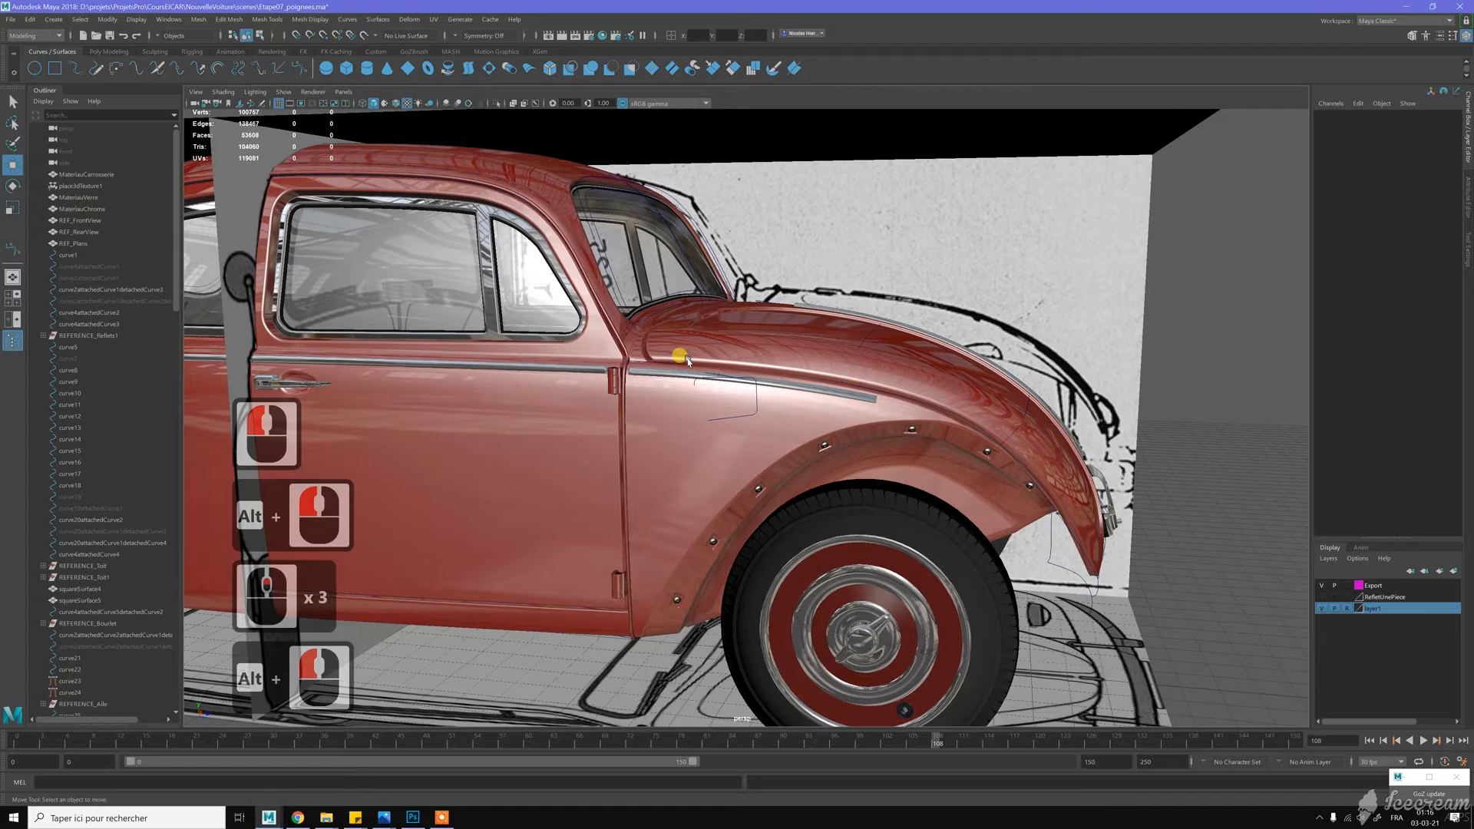
pyautogui.scroll(5, 777, 380)
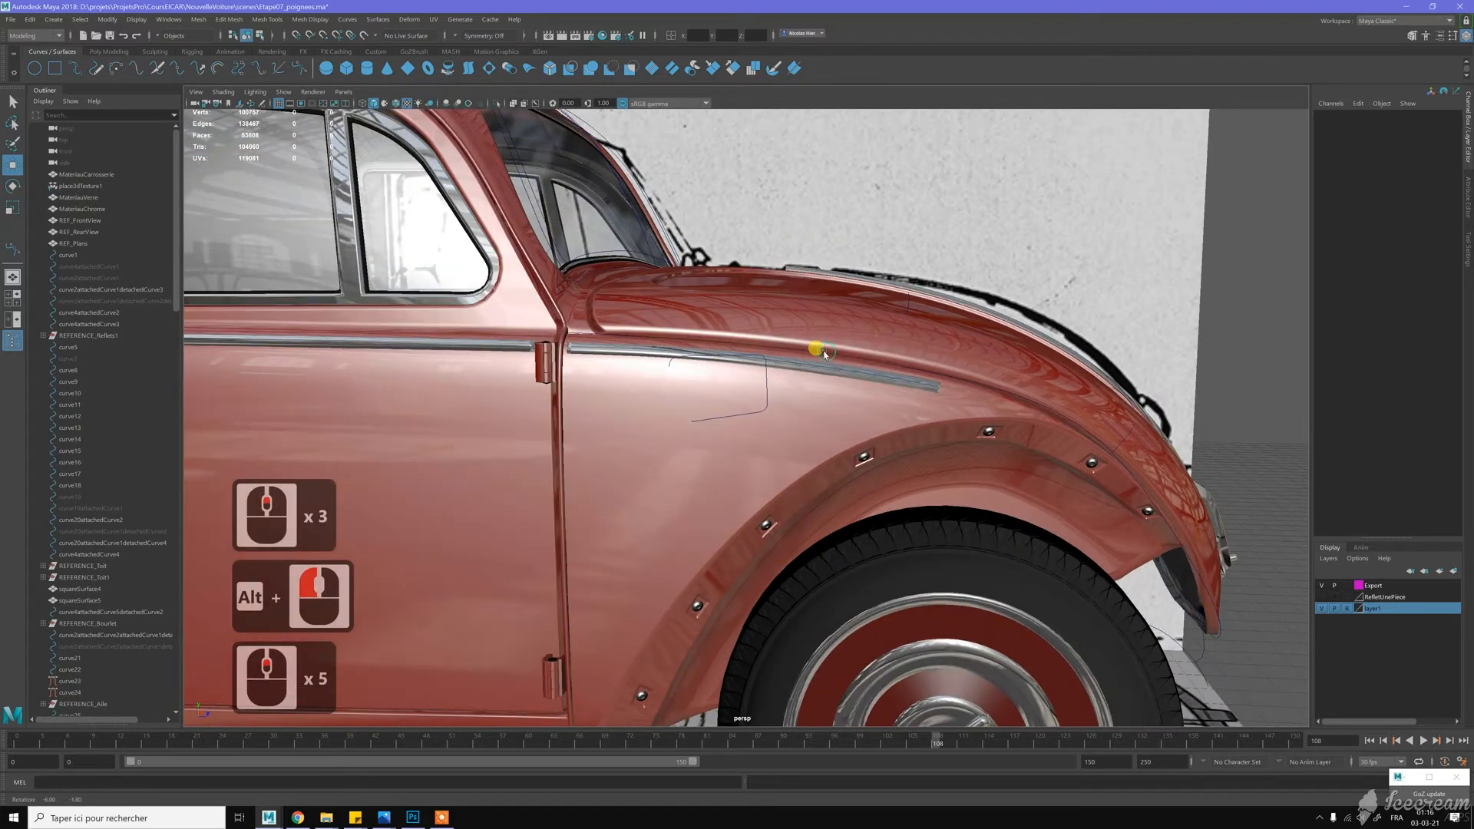
pyautogui.keyDown('alt'); pyautogui.click(825, 355); pyautogui.keyUp('alt')
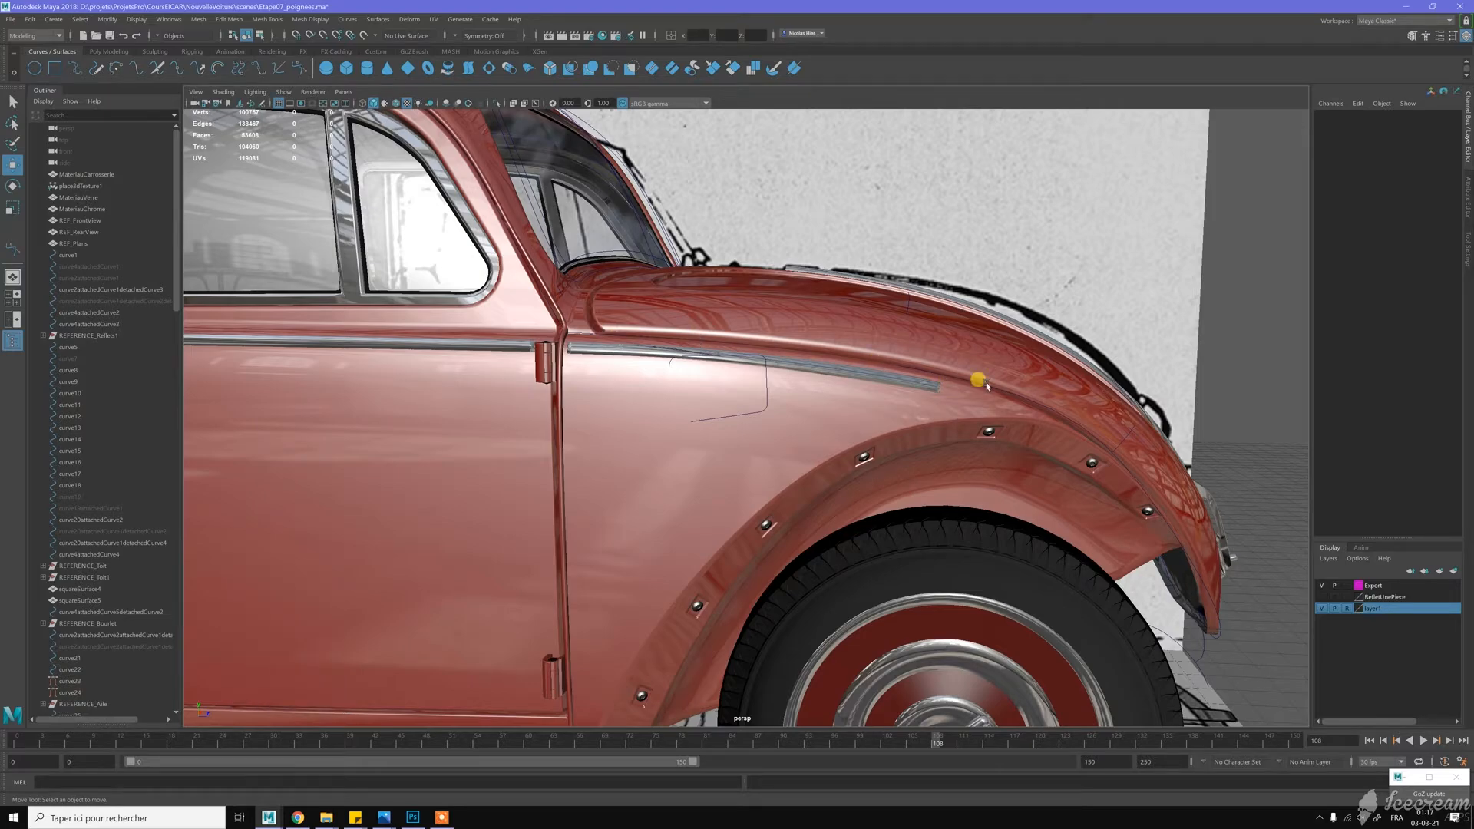
pyautogui.keyDown('alt'); pyautogui.moveTo(750, 306); pyautogui.dragTo(881, 398); pyautogui.keyUp('alt')
pyautogui.keyDown('alt'); pyautogui.moveTo(739, 365); pyautogui.dragTo(738, 365, button='right'); pyautogui.keyUp('alt')
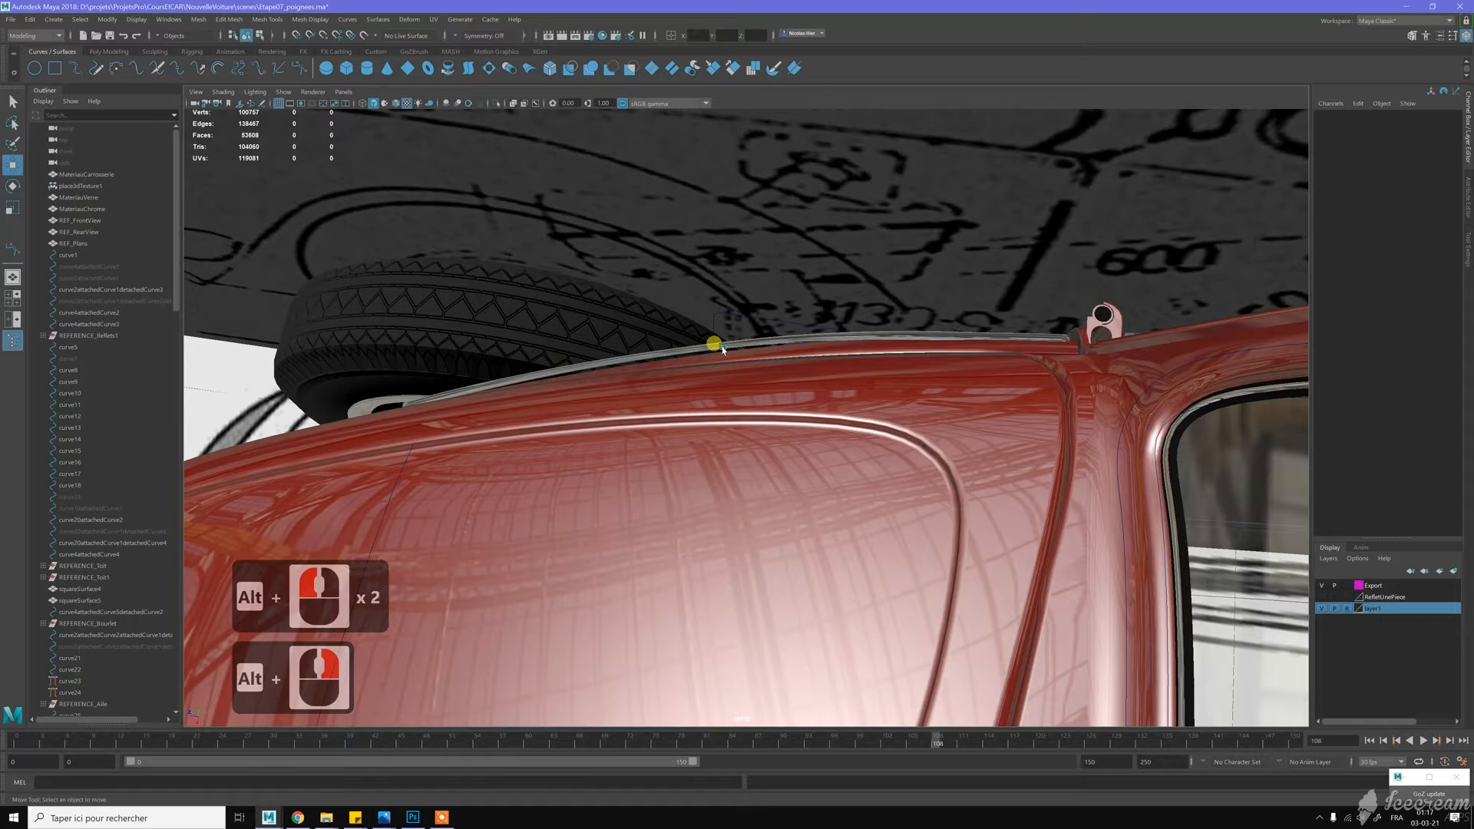
# Select a band of faces across the middle of the chrome side strip on the front quarter panel
pyautogui.click(690, 344)
pyautogui.scroll(4, 700, 349)
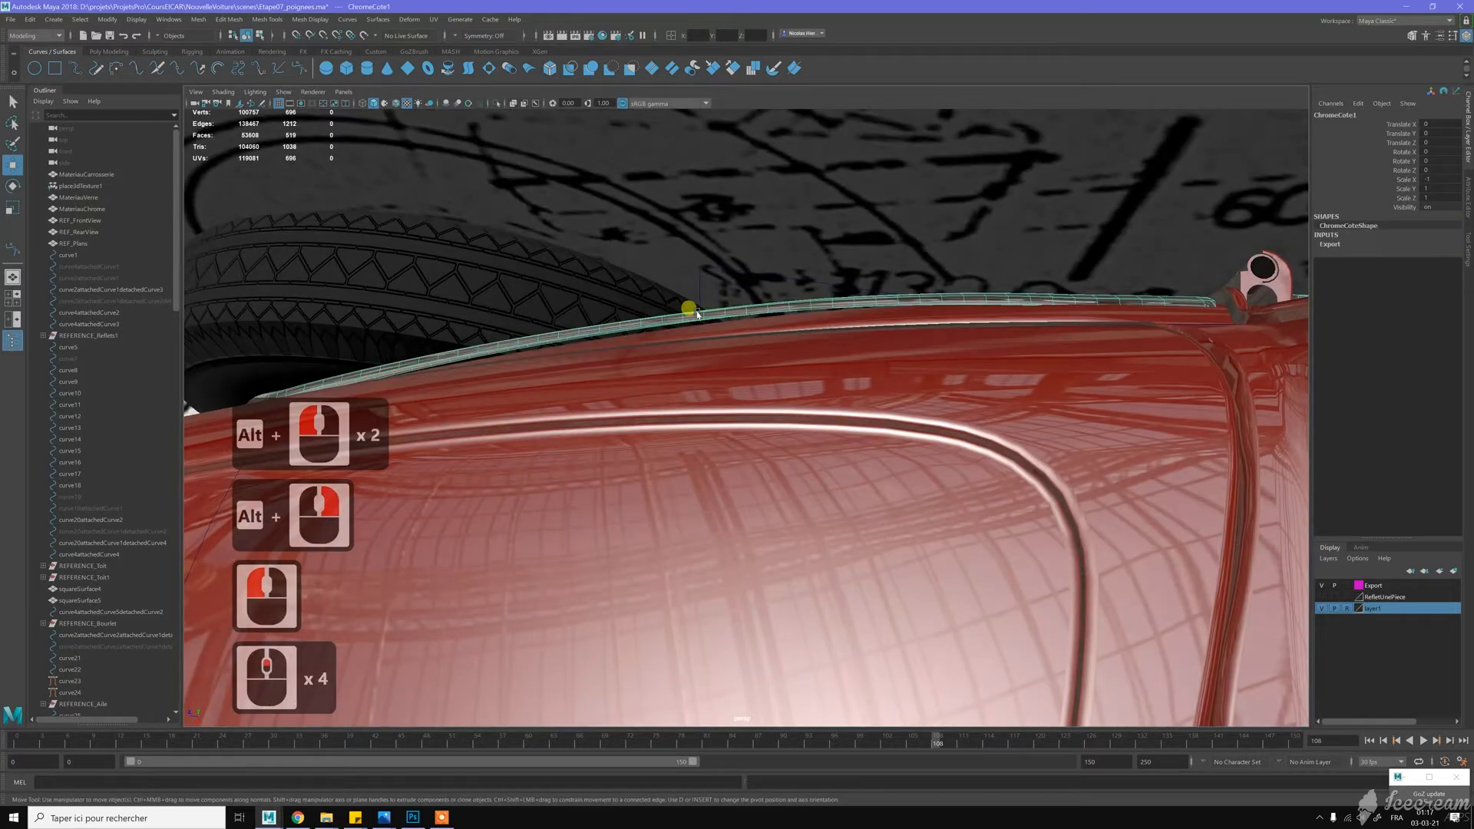
pyautogui.moveTo(699, 312); pyautogui.dragTo(701, 342, button='right')
pyautogui.moveTo(666, 298); pyautogui.dragTo(712, 335)
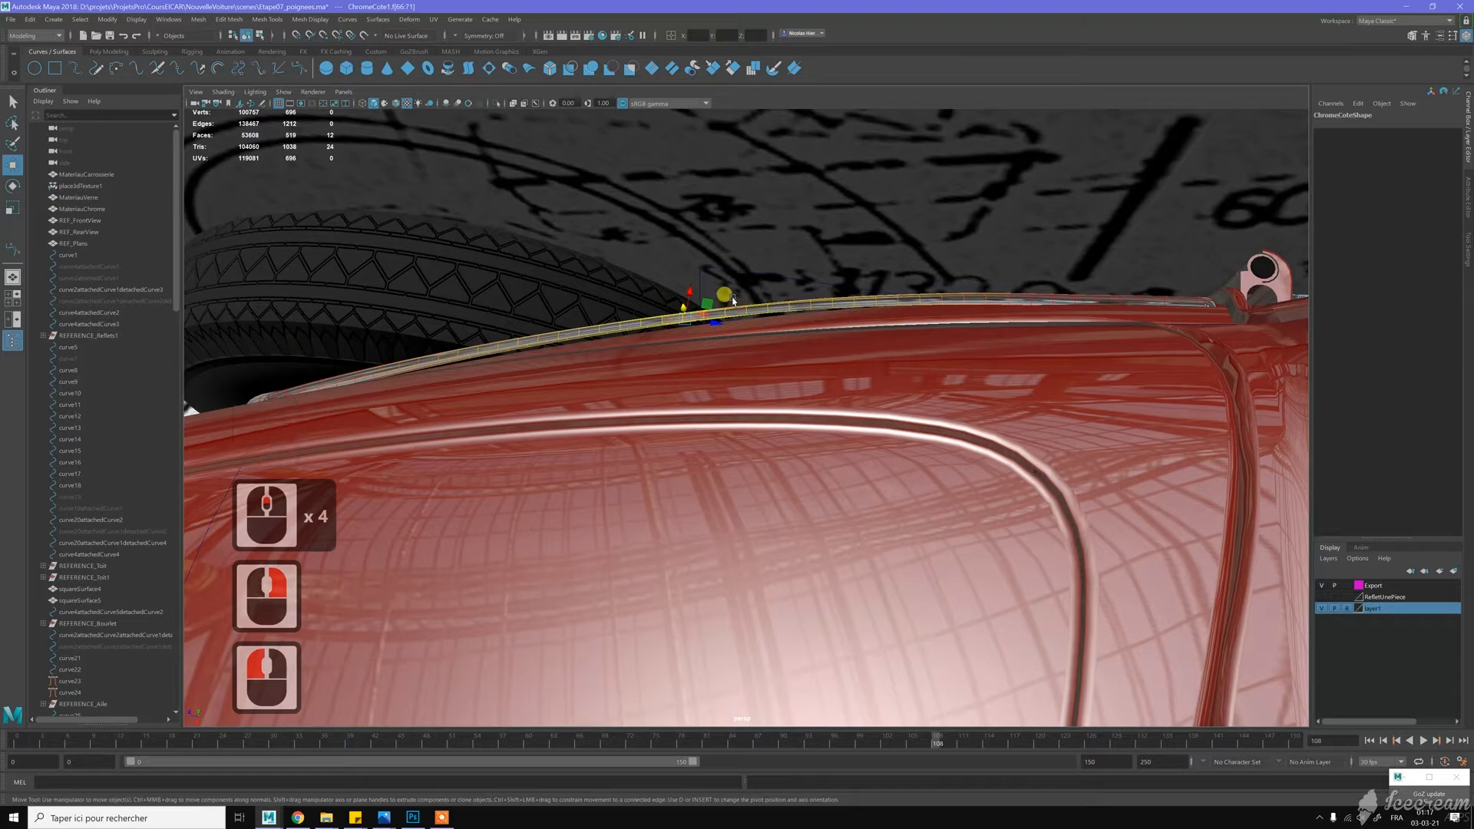
# Try moving the strip's middle faces sideways with different soft-selection radii, undoing each move
pyautogui.moveTo(689, 291); pyautogui.dragTo(683, 299)
pyautogui.keyDown('alt'); pyautogui.moveTo(694, 234); pyautogui.dragTo(695, 271); pyautogui.keyUp('alt')
pyautogui.press('z')
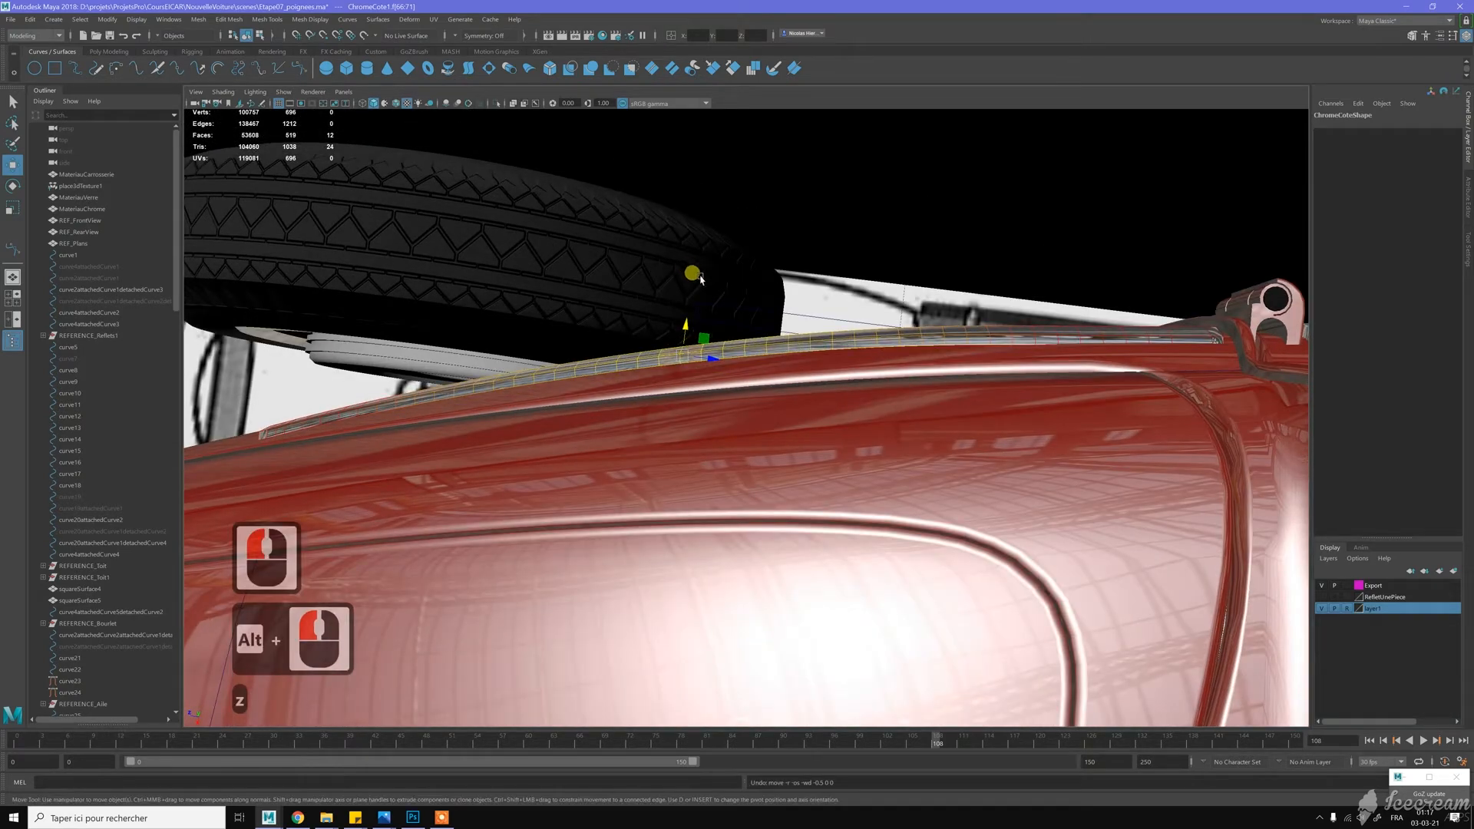
pyautogui.press('b')
pyautogui.moveTo(612, 362); pyautogui.dragTo(365, 377)
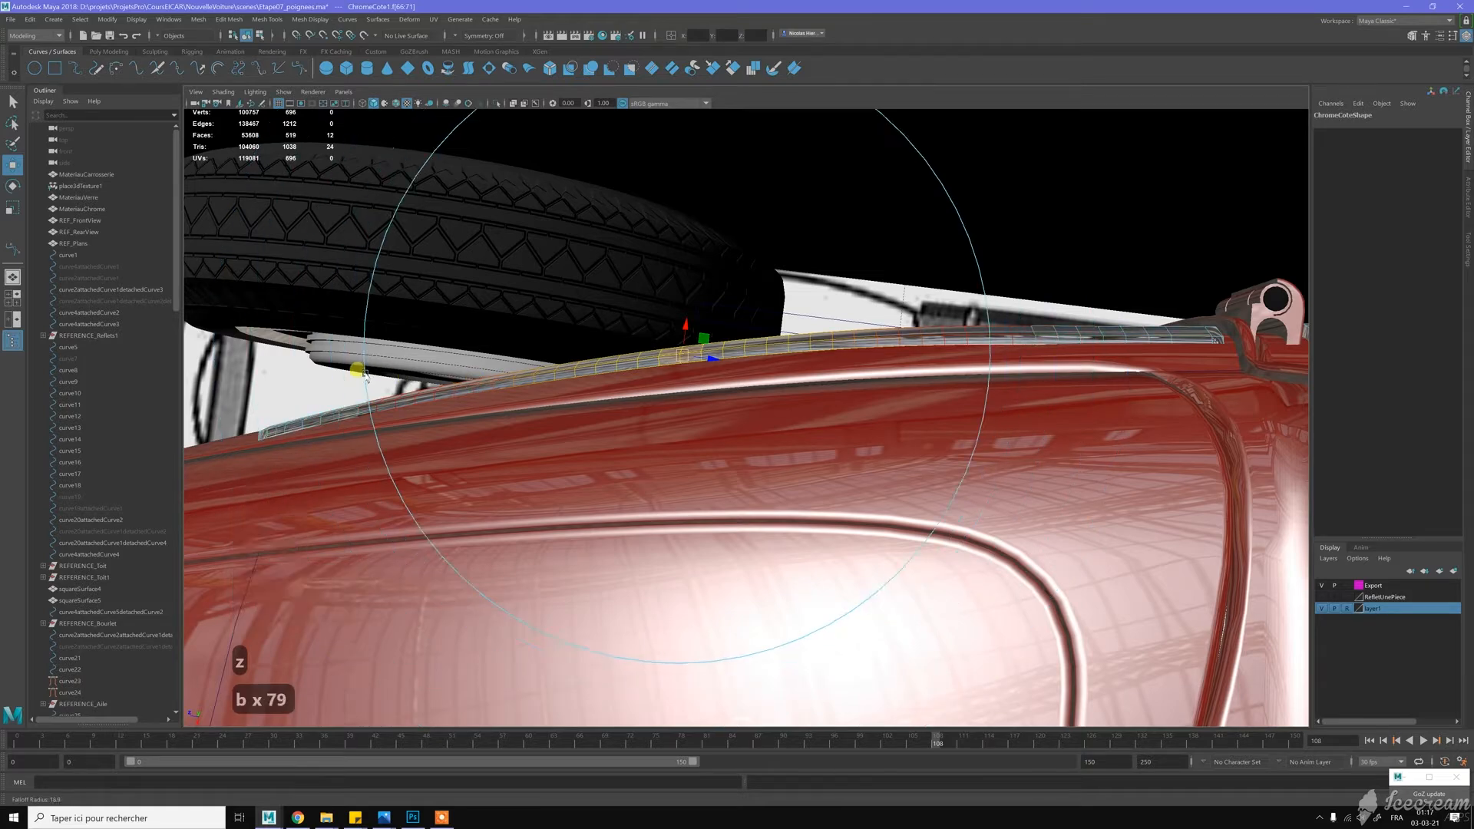
pyautogui.moveTo(685, 323); pyautogui.dragTo(823, 336)
pyautogui.press('z')
# Widen the soft-selection radius to span most of the strip and nudge its middle faces sideways in fixed increments to fit the body
pyautogui.press('b')
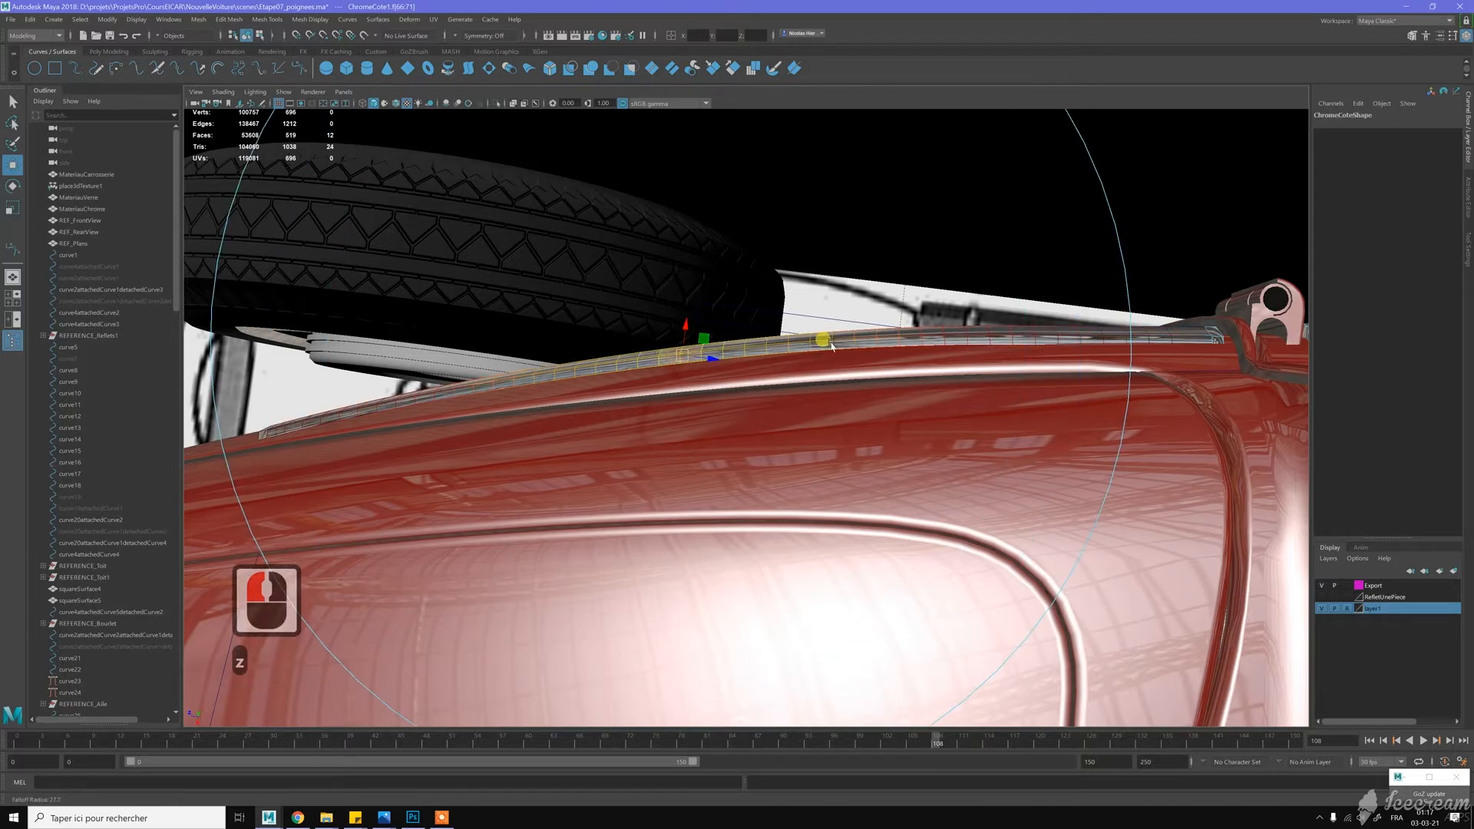
pyautogui.press('j')
pyautogui.moveTo(683, 325); pyautogui.dragTo(467, 391)
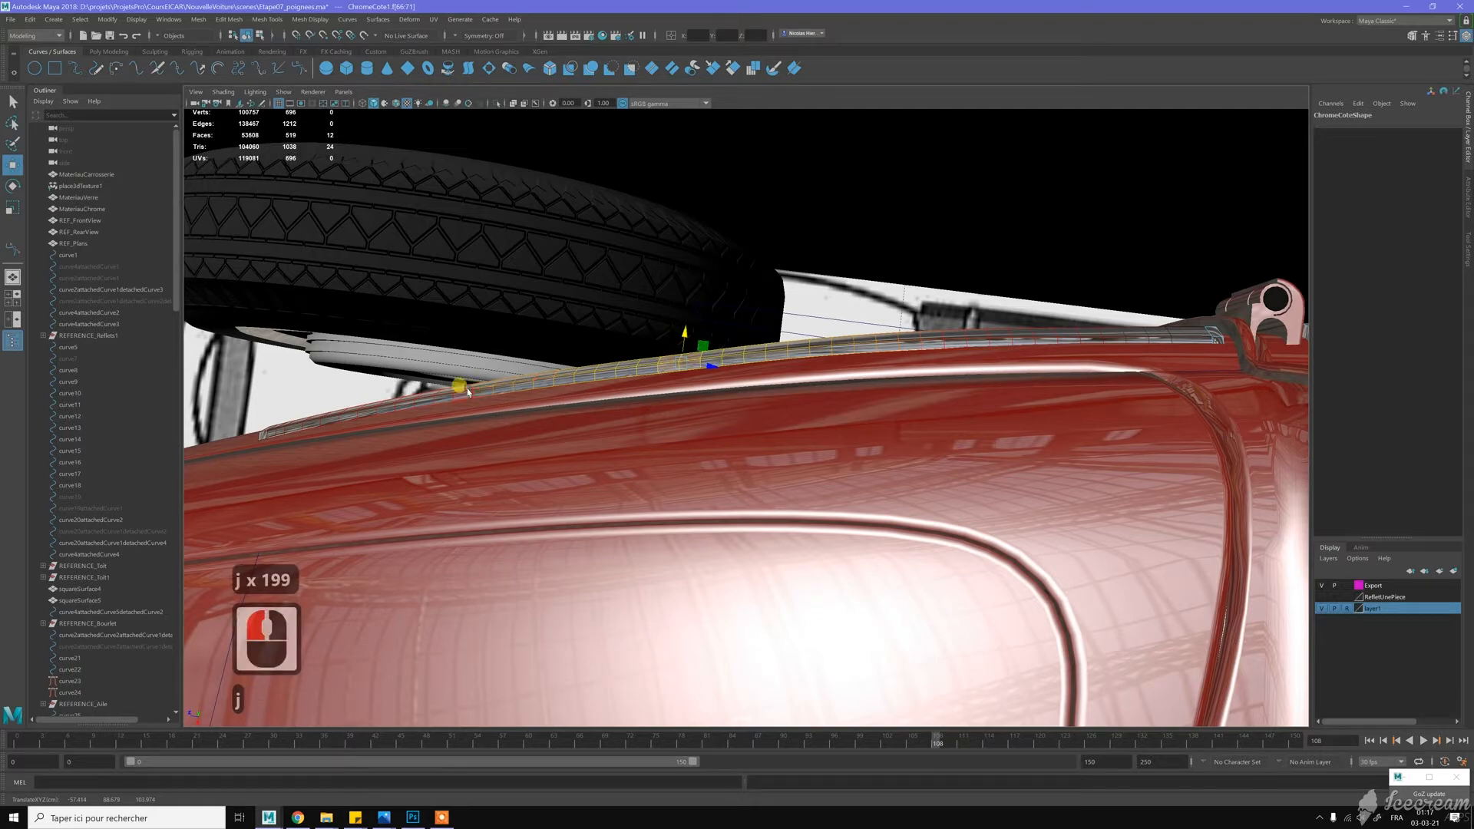
# Select the faces between the strip's middle and front end, reduce the soft-selection radius, and nudge them sideways to follow the body
pyautogui.click(478, 378)
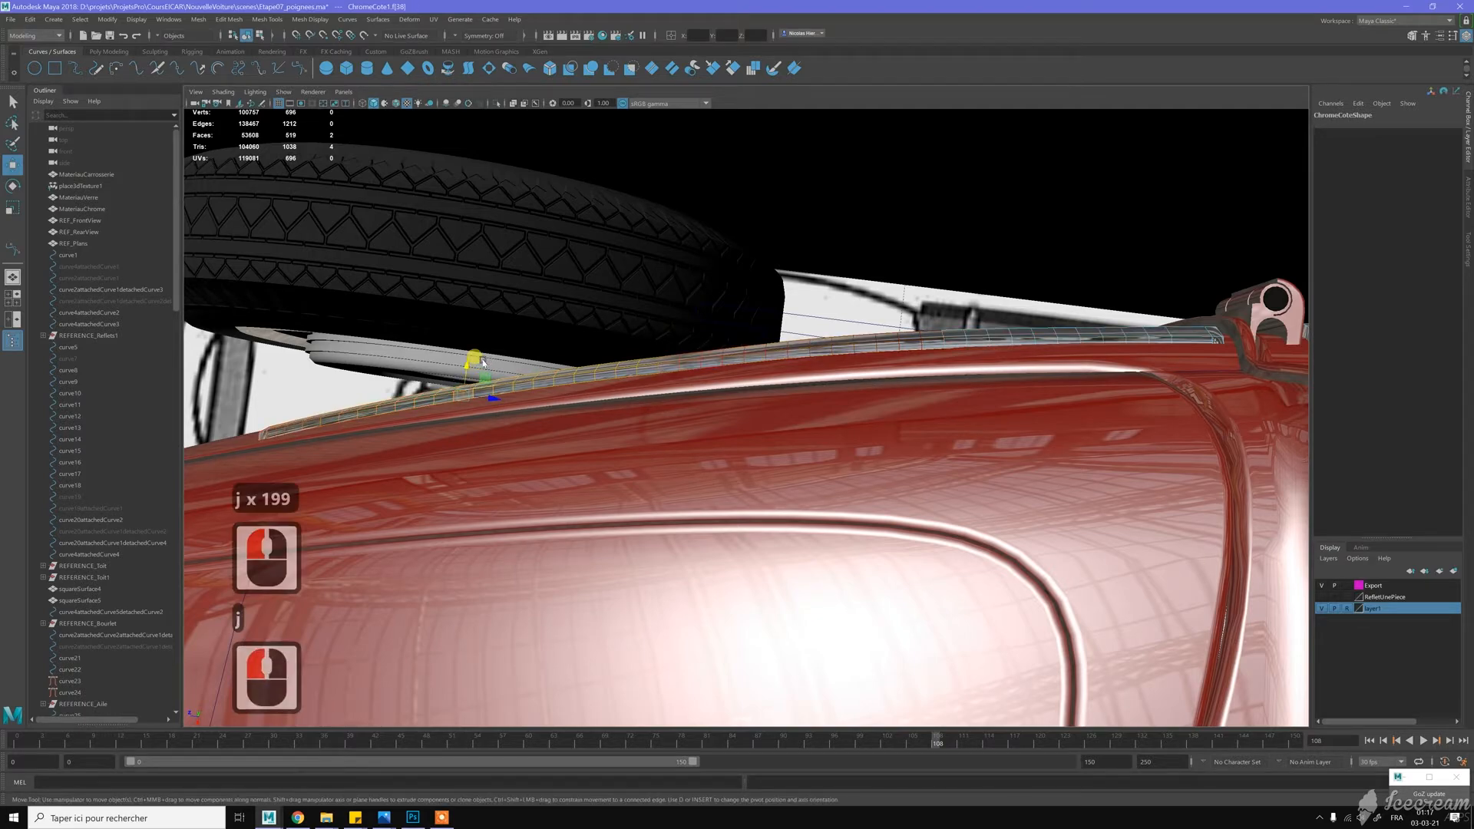
pyautogui.moveTo(466, 367); pyautogui.dragTo(234, 405)
pyautogui.press('z')
pyautogui.press('b')
pyautogui.press('j')
pyautogui.moveTo(466, 366); pyautogui.dragTo(458, 371)
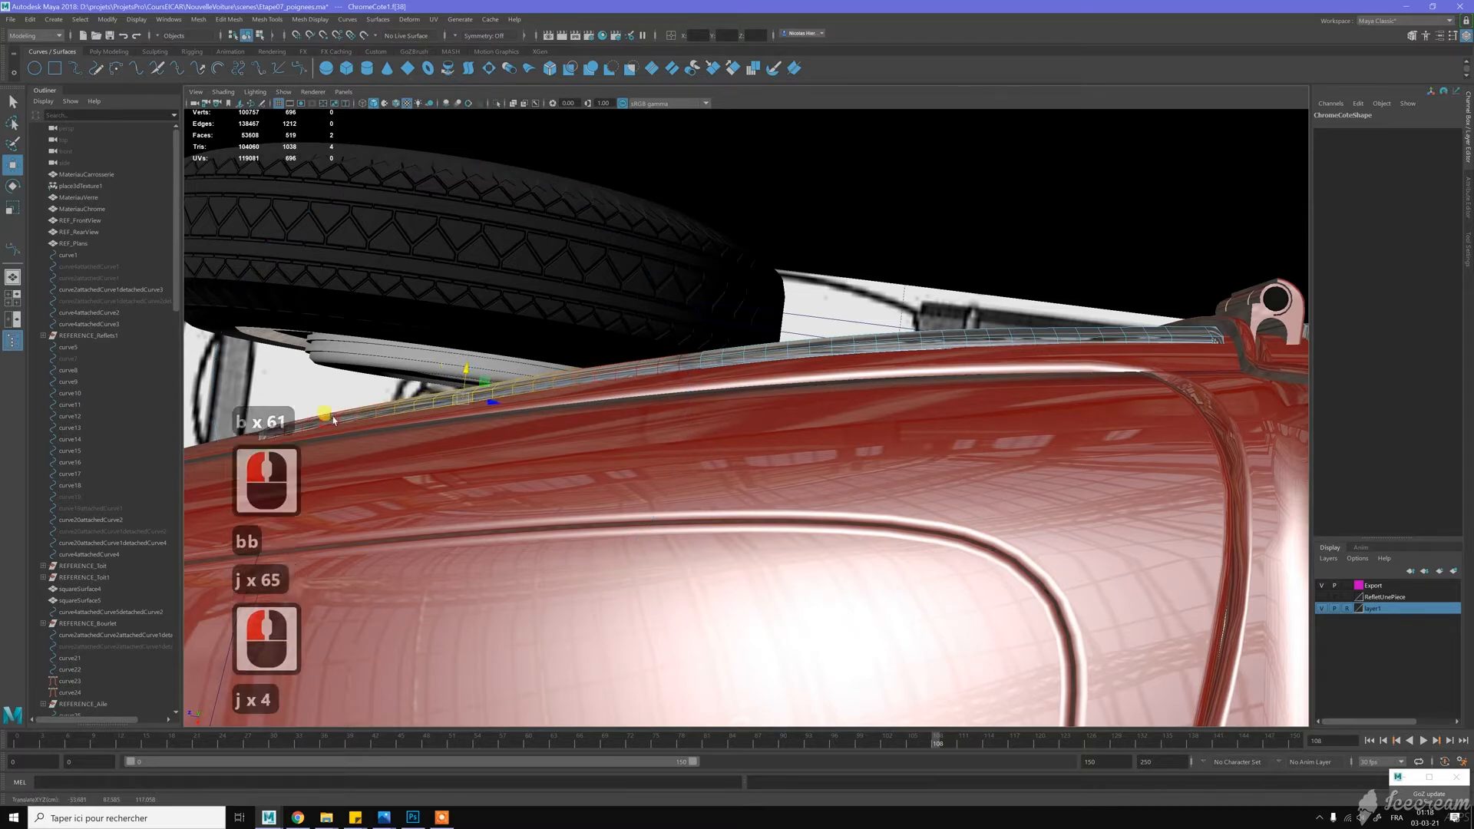
# Select the faces near the strip's front tip, adjust the soft-selection radius, and nudge them sideways to follow the body
pyautogui.click(334, 424)
pyautogui.press('b')
pyautogui.moveTo(335, 424); pyautogui.dragTo(196, 413)
pyautogui.press('j')
pyautogui.moveTo(330, 390); pyautogui.dragTo(331, 393)
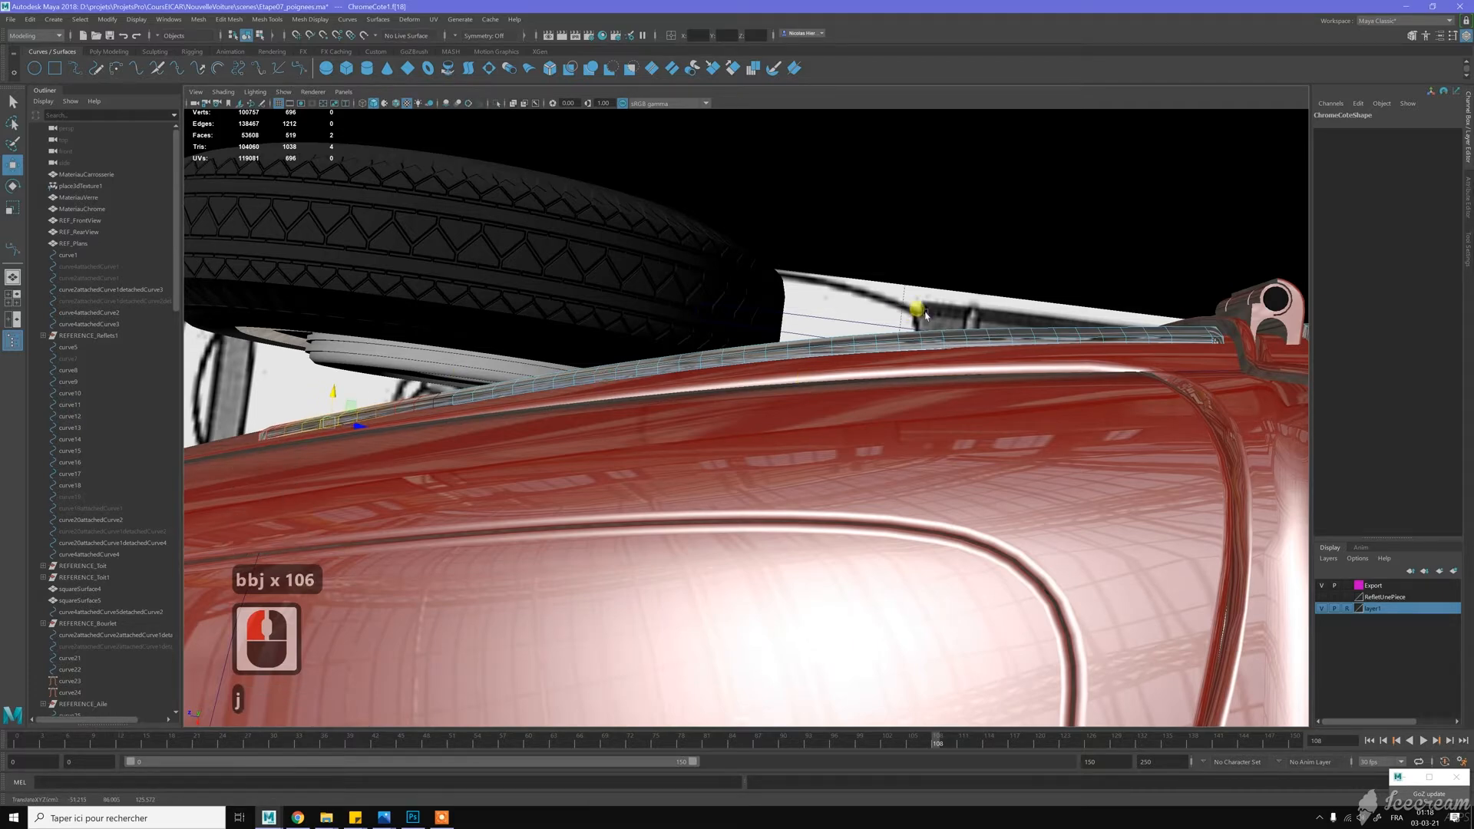
# Select the faces near the strip's door-side end and nudge them sideways to follow the body
pyautogui.click(1083, 331)
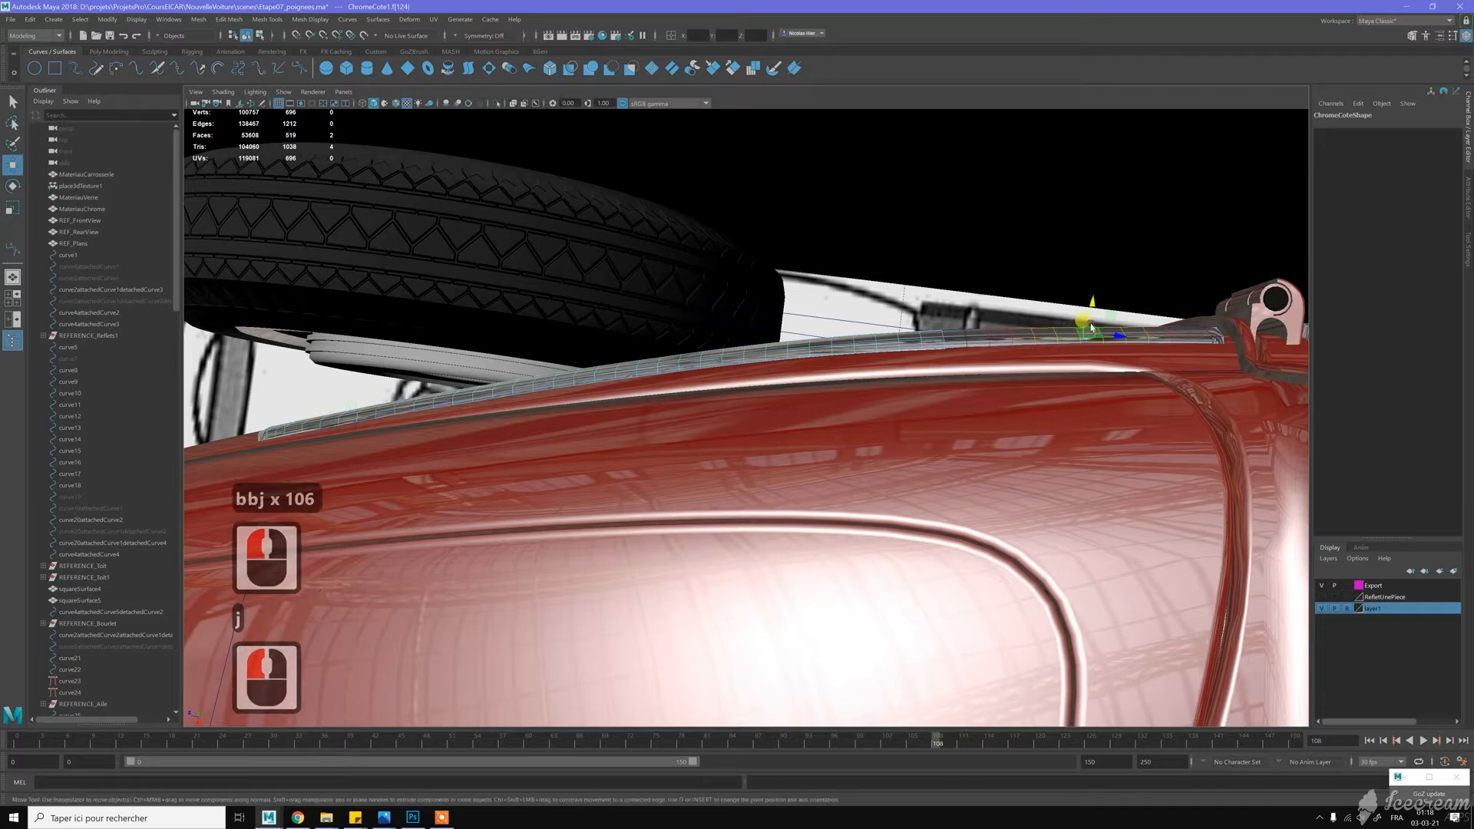
pyautogui.moveTo(1097, 299); pyautogui.dragTo(1097, 300)
pyautogui.keyDown('alt'); pyautogui.moveTo(903, 349); pyautogui.dragTo(919, 315); pyautogui.keyUp('alt')
pyautogui.scroll(-7, 856, 341)
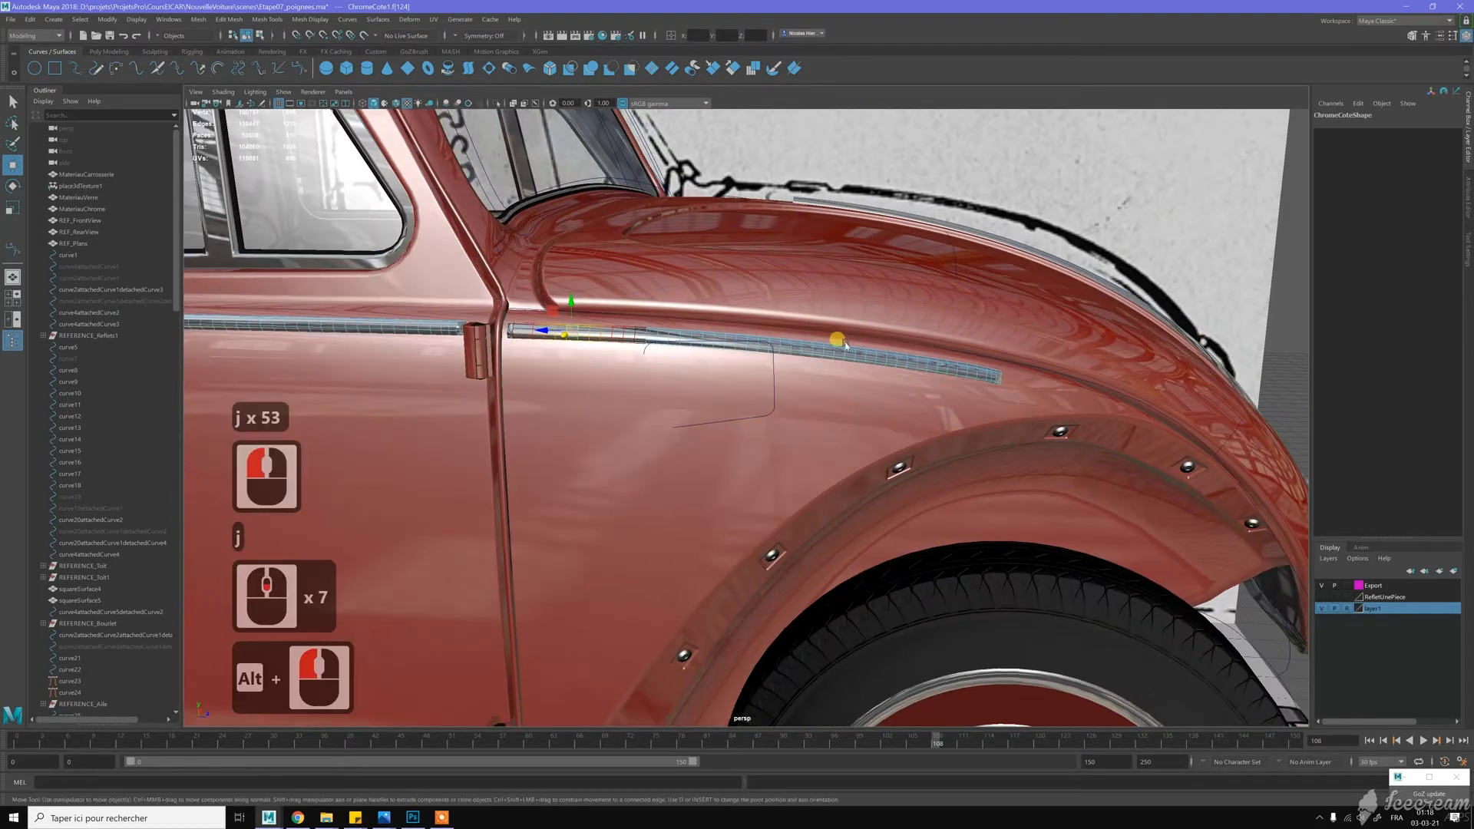
# Adjust the height of the strip faces just ahead of the flap curve's front edge, toggling soft selection as needed
pyautogui.press('w')
pyautogui.click(795, 351)
pyautogui.scroll(7, 799, 345)
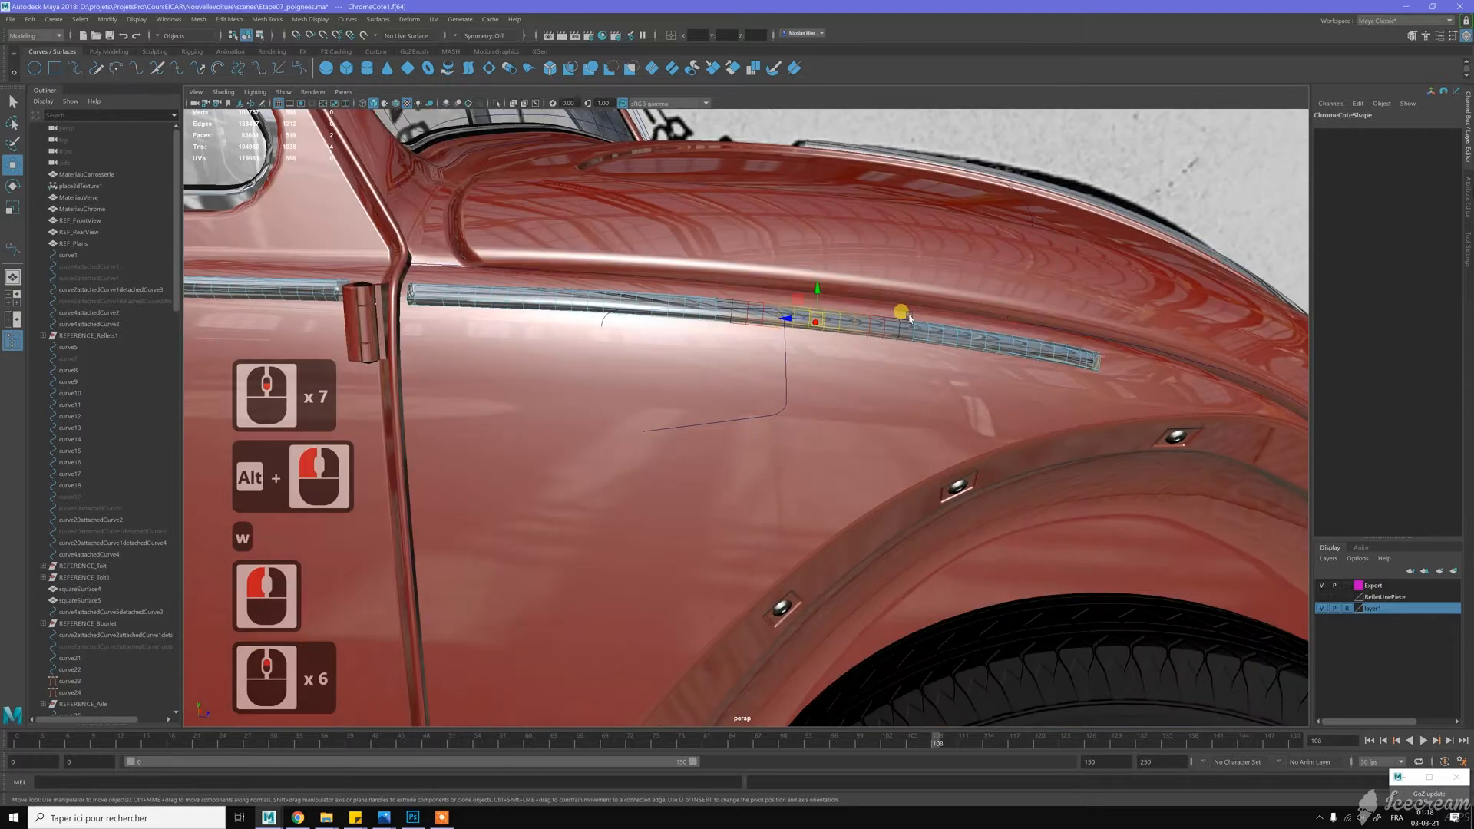
pyautogui.keyDown('alt'); pyautogui.moveTo(843, 306); pyautogui.dragTo(849, 302, button='middle'); pyautogui.keyUp('alt')
pyautogui.click(826, 296)
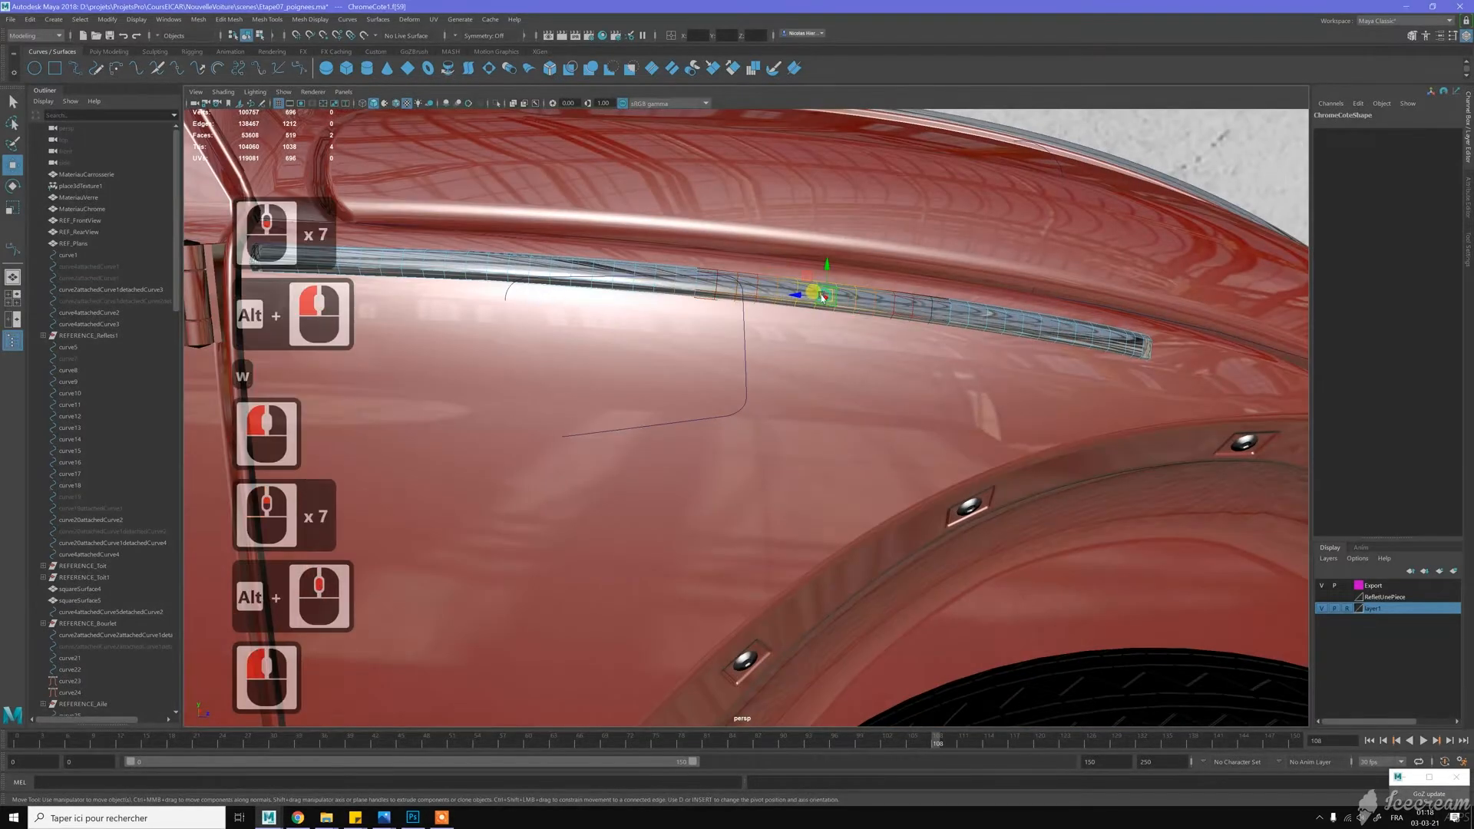
pyautogui.press('b')
pyautogui.press('b')
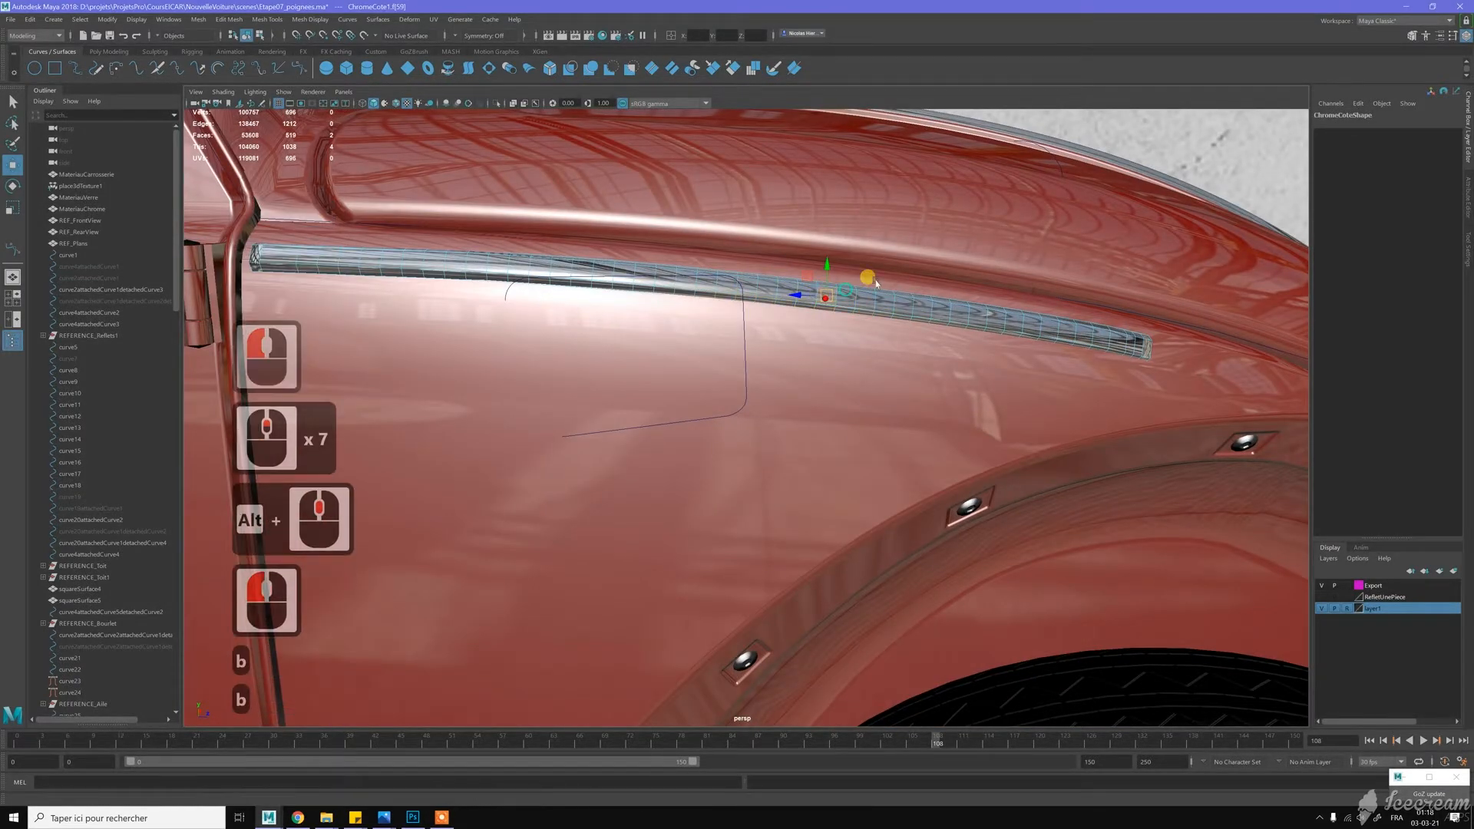
pyautogui.moveTo(878, 274); pyautogui.dragTo(836, 266)
pyautogui.press('b')
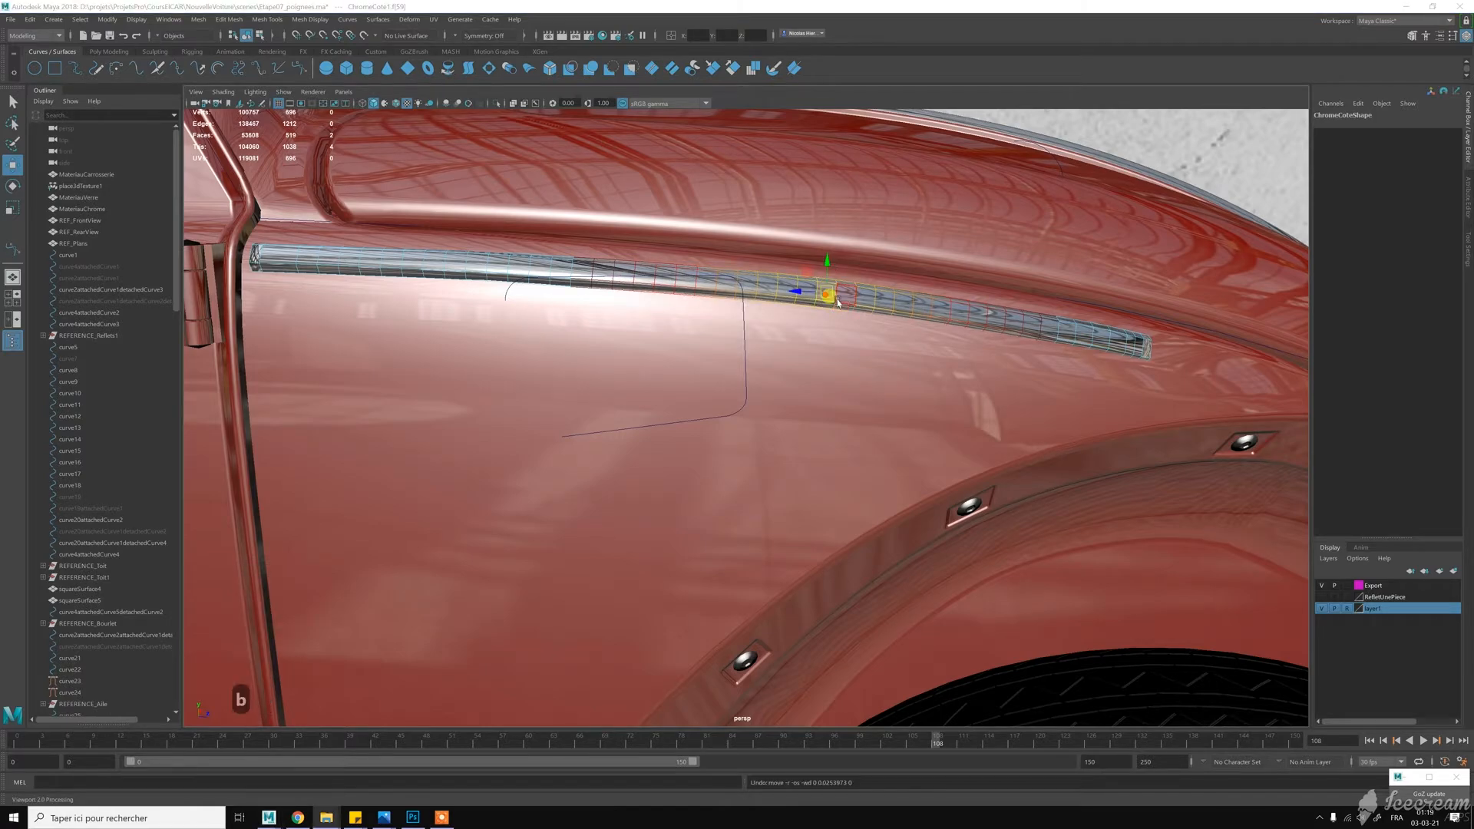
# Turn off soft selection and return the chrome strip to object mode
pyautogui.middleClick(852, 289)
pyautogui.press('b')
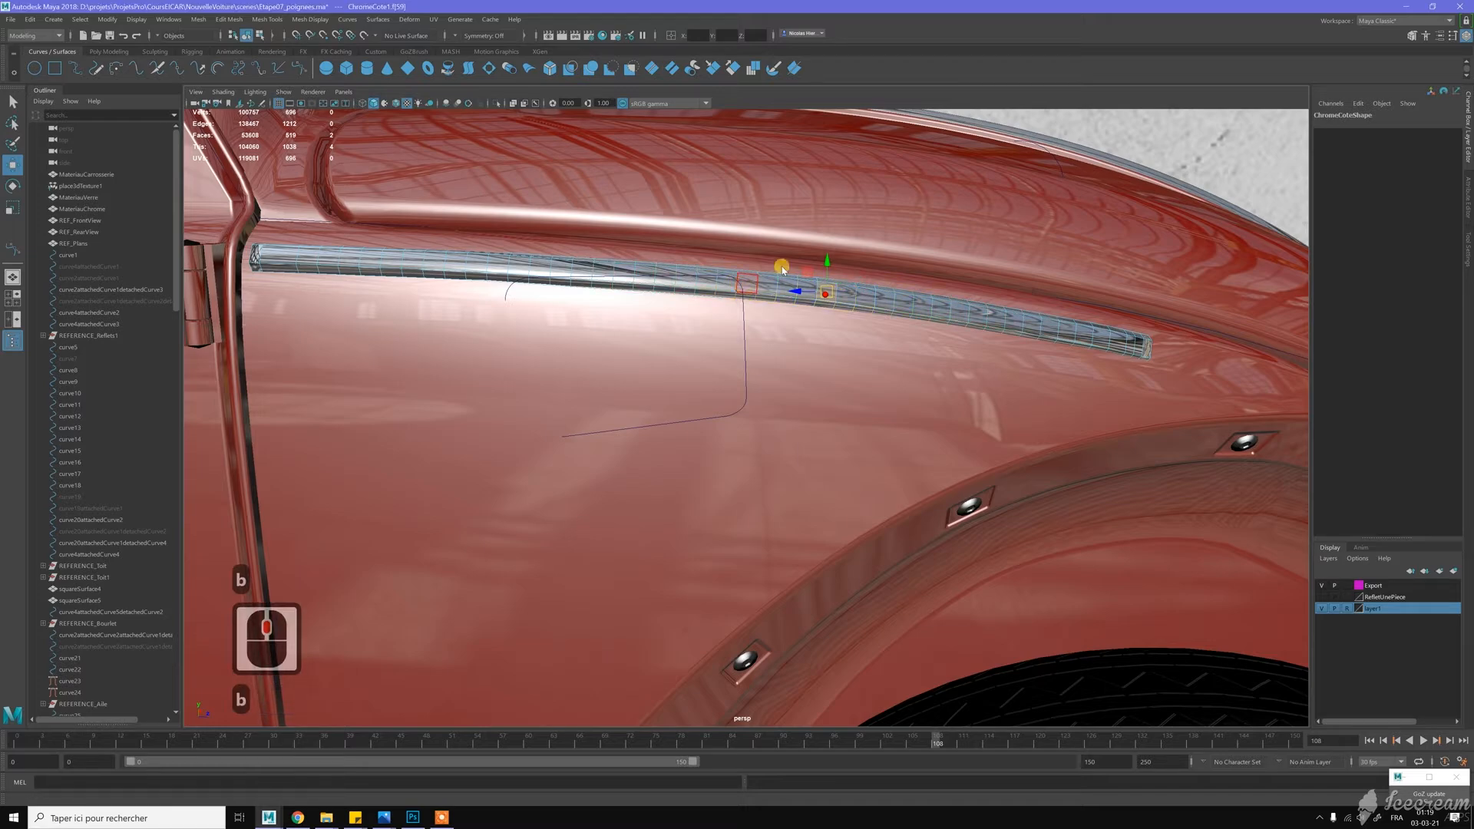
pyautogui.click(694, 277)
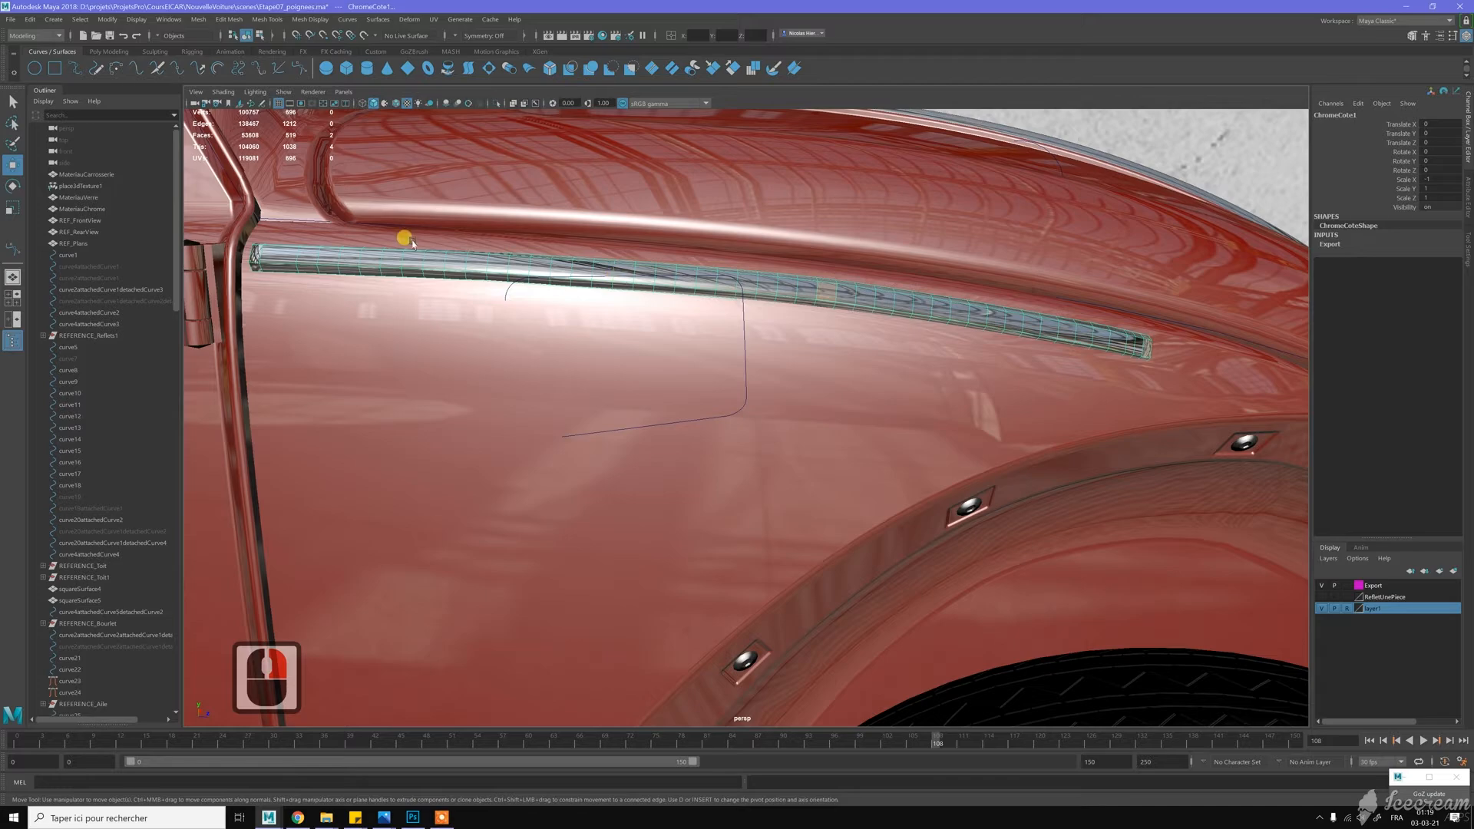
pyautogui.click(908, 309)
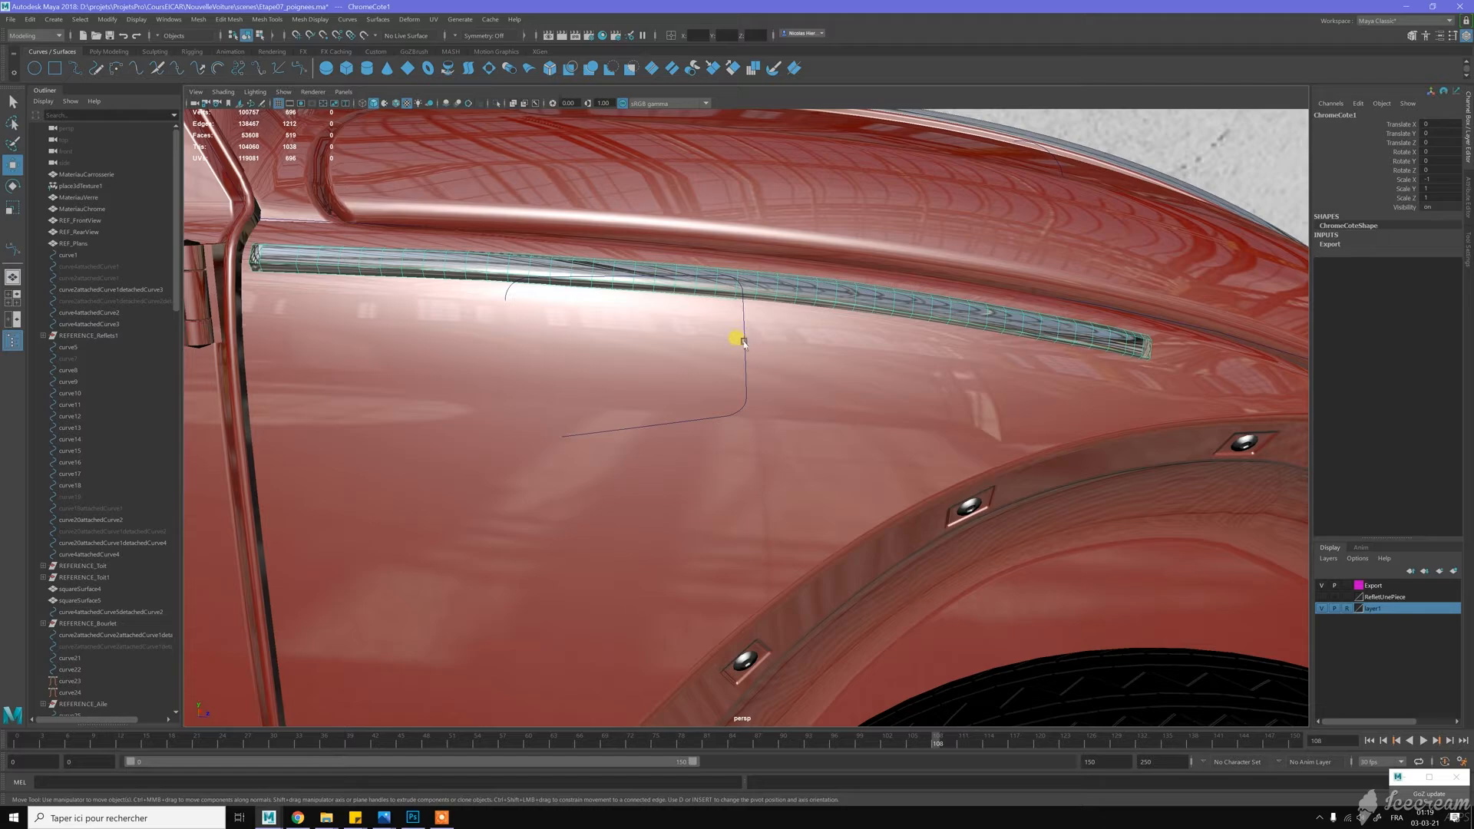
# Move the fuel flap curve outward from the body to Translate X -61.75
pyautogui.click(775, 332)
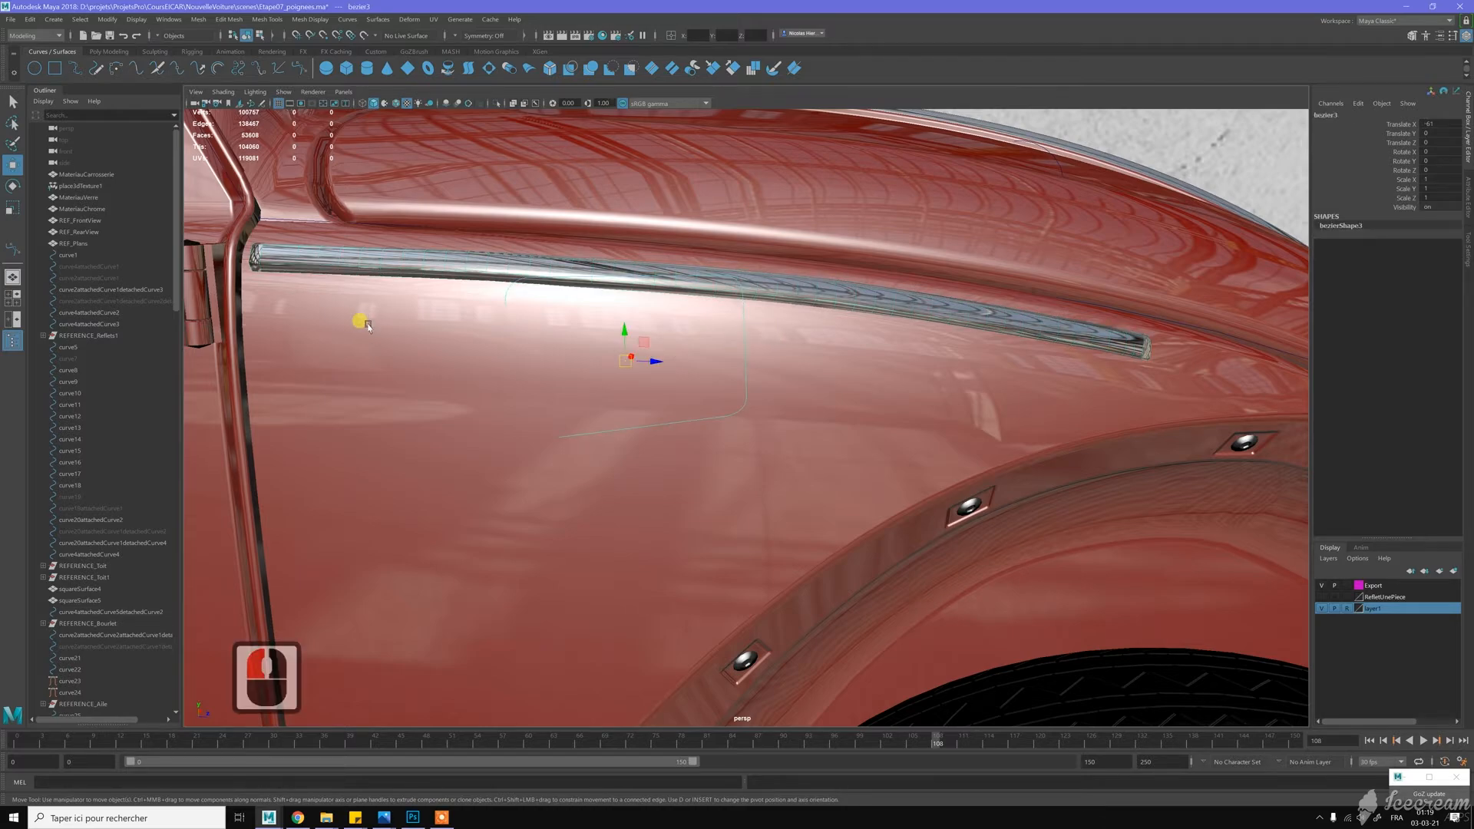
pyautogui.scroll(-9, 586, 351)
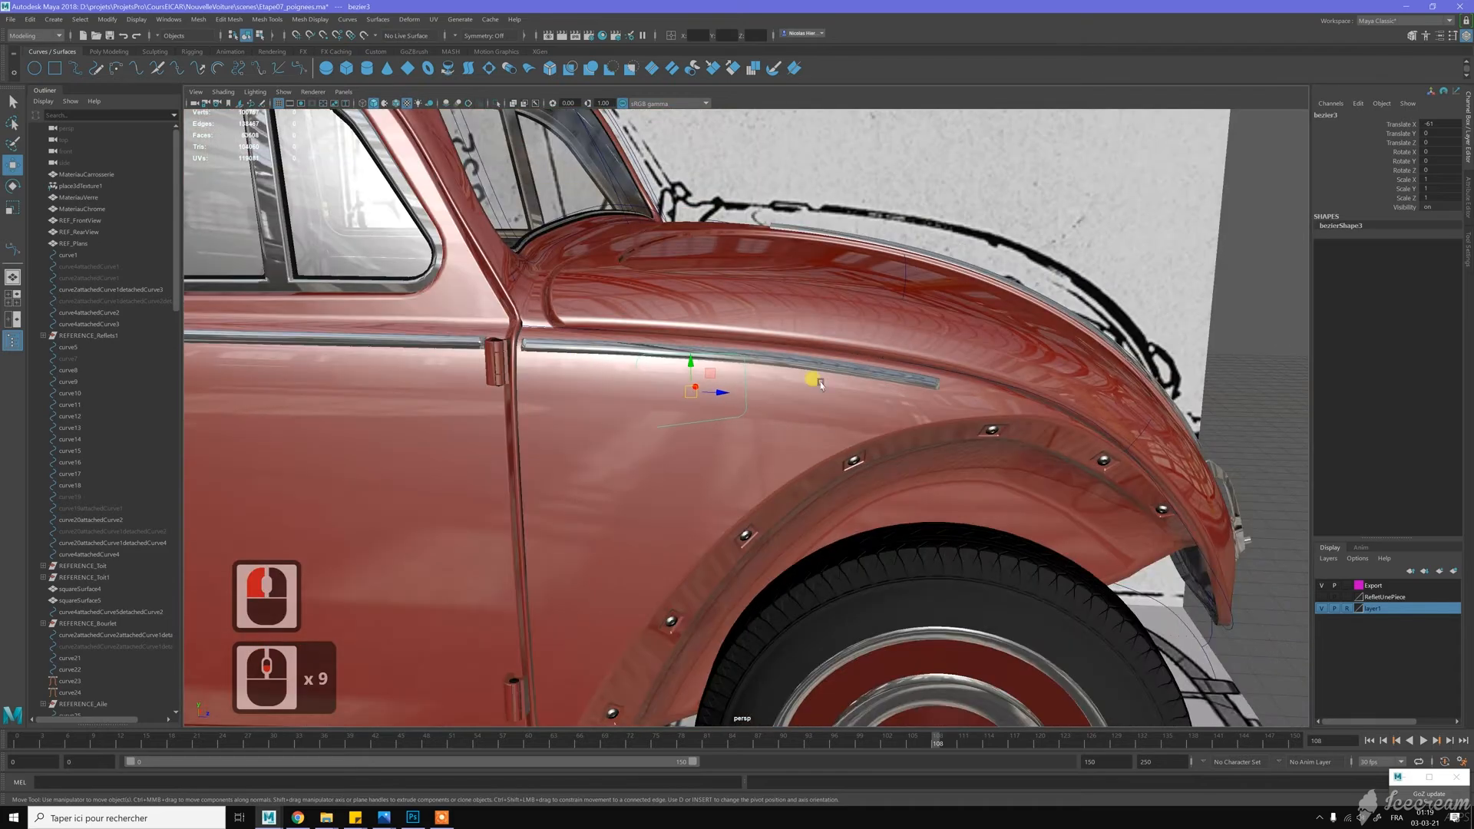
pyautogui.keyDown('alt'); pyautogui.moveTo(776, 359); pyautogui.dragTo(697, 324); pyautogui.keyUp('alt')
pyautogui.keyDown('alt'); pyautogui.moveTo(694, 322); pyautogui.dragTo(763, 407, button='right'); pyautogui.keyUp('alt')
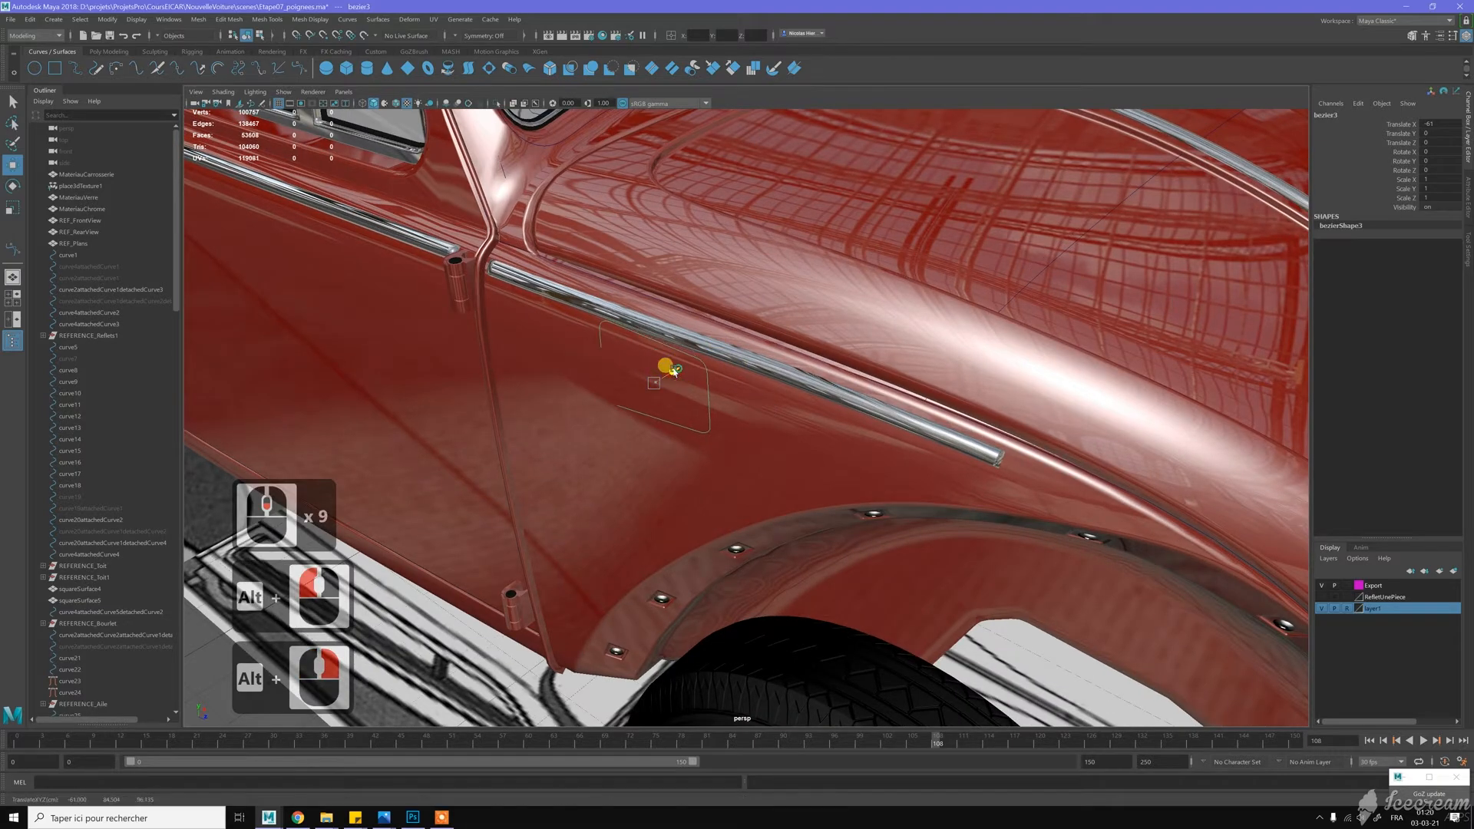
pyautogui.keyDown('alt'); pyautogui.moveTo(676, 371); pyautogui.dragTo(657, 348); pyautogui.keyUp('alt')
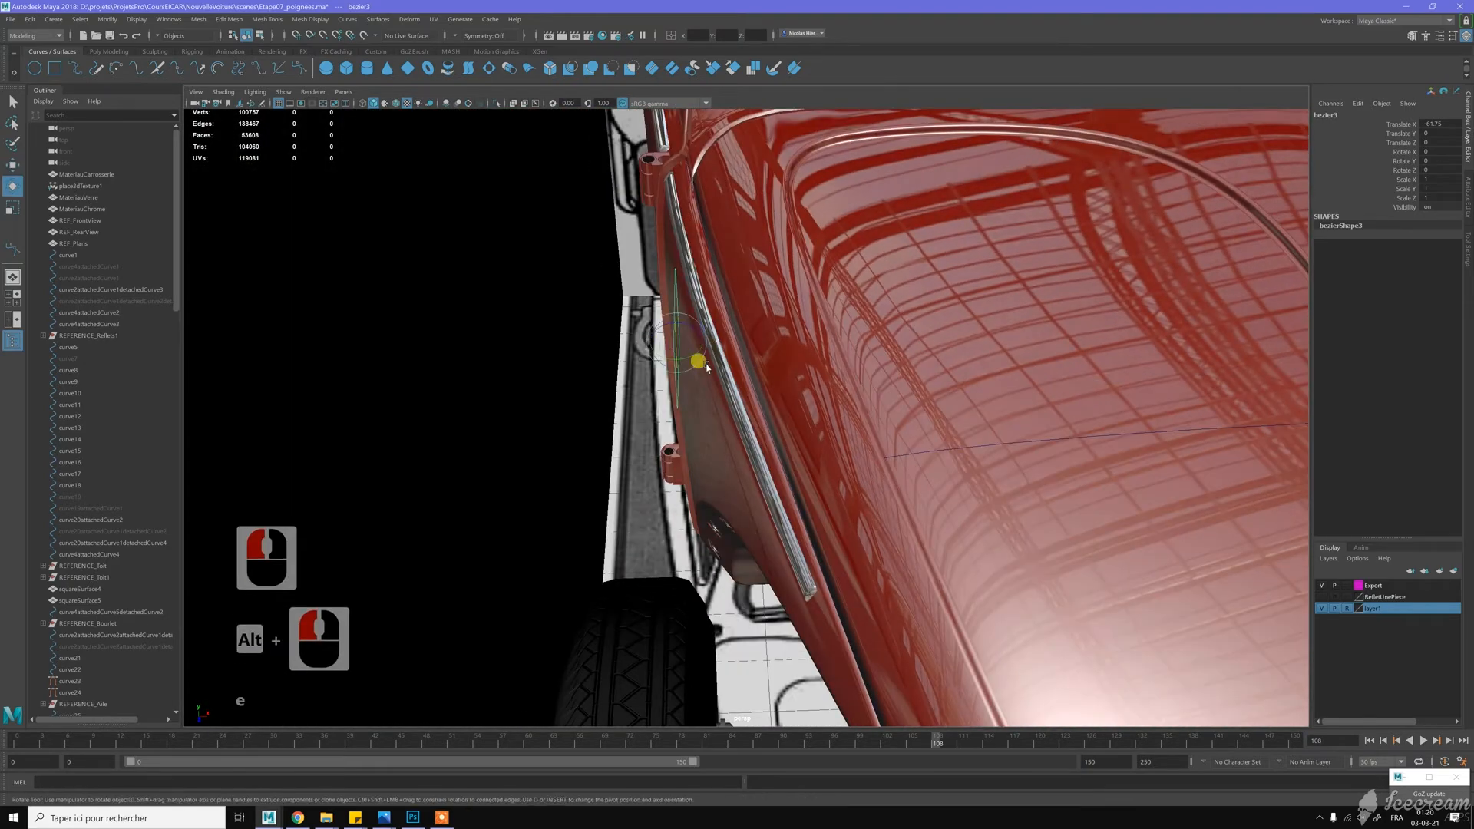
pyautogui.keyDown('alt'); pyautogui.moveTo(668, 300); pyautogui.dragTo(748, 277); pyautogui.keyUp('alt')
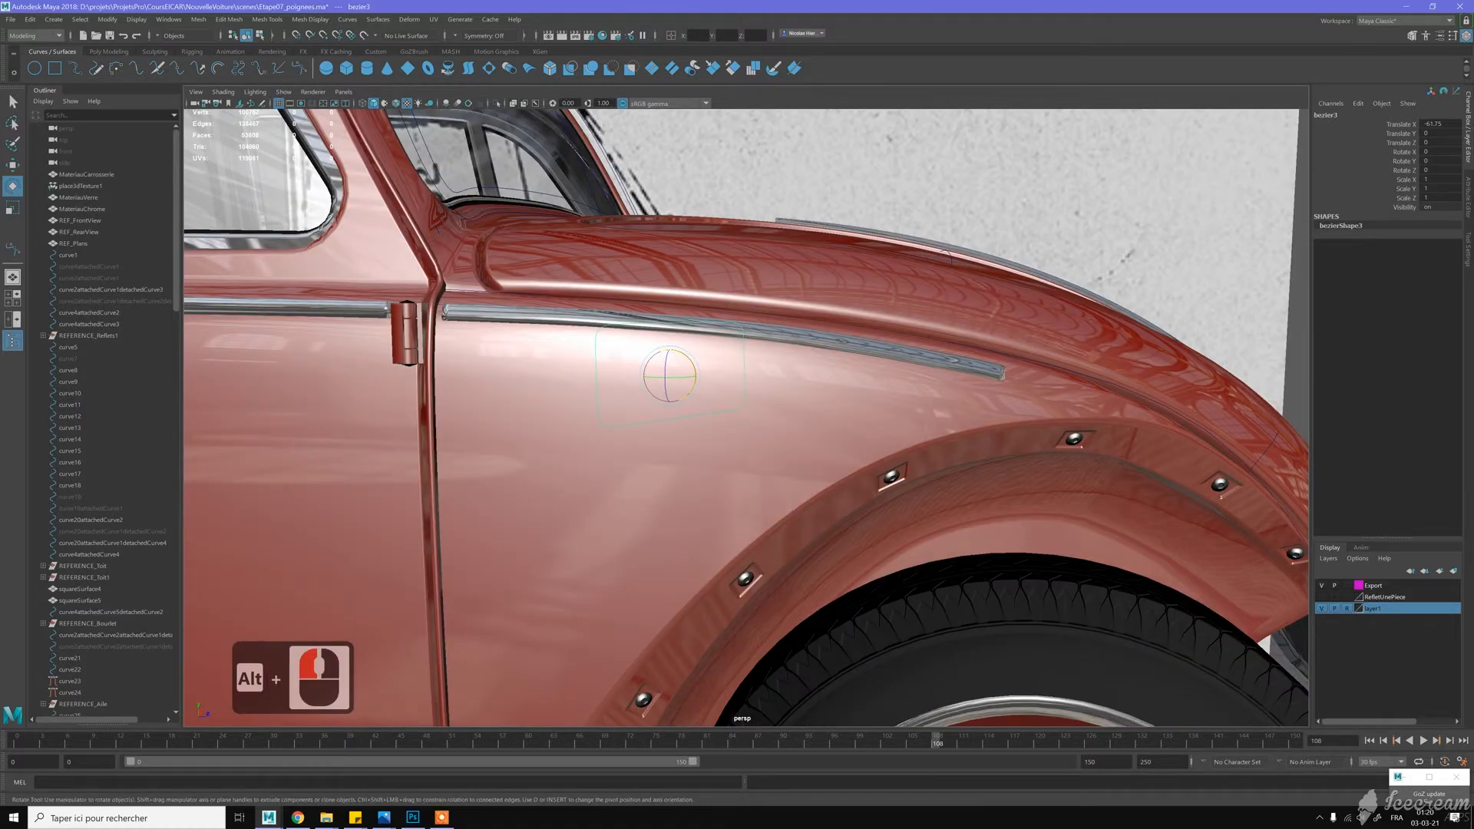
# Lower the fuel flap curve below the chrome strip to Translate Y -1.5
pyautogui.press('w')
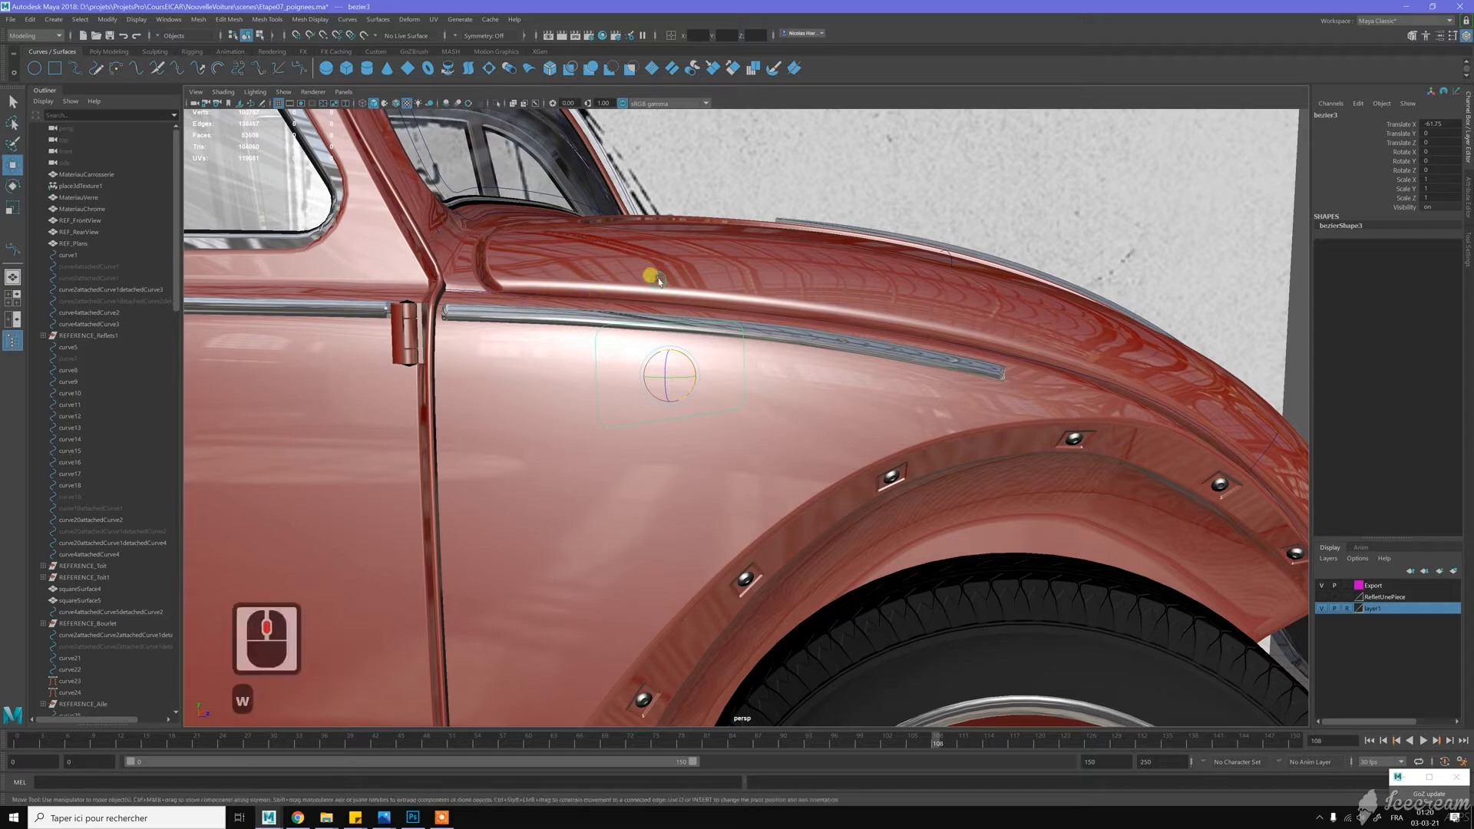
pyautogui.moveTo(668, 338); pyautogui.dragTo(658, 355)
pyautogui.scroll(-4, 781, 330)
pyautogui.keyDown('alt'); pyautogui.moveTo(783, 330); pyautogui.dragTo(770, 326); pyautogui.keyUp('alt')
pyautogui.scroll(3, 661, 374)
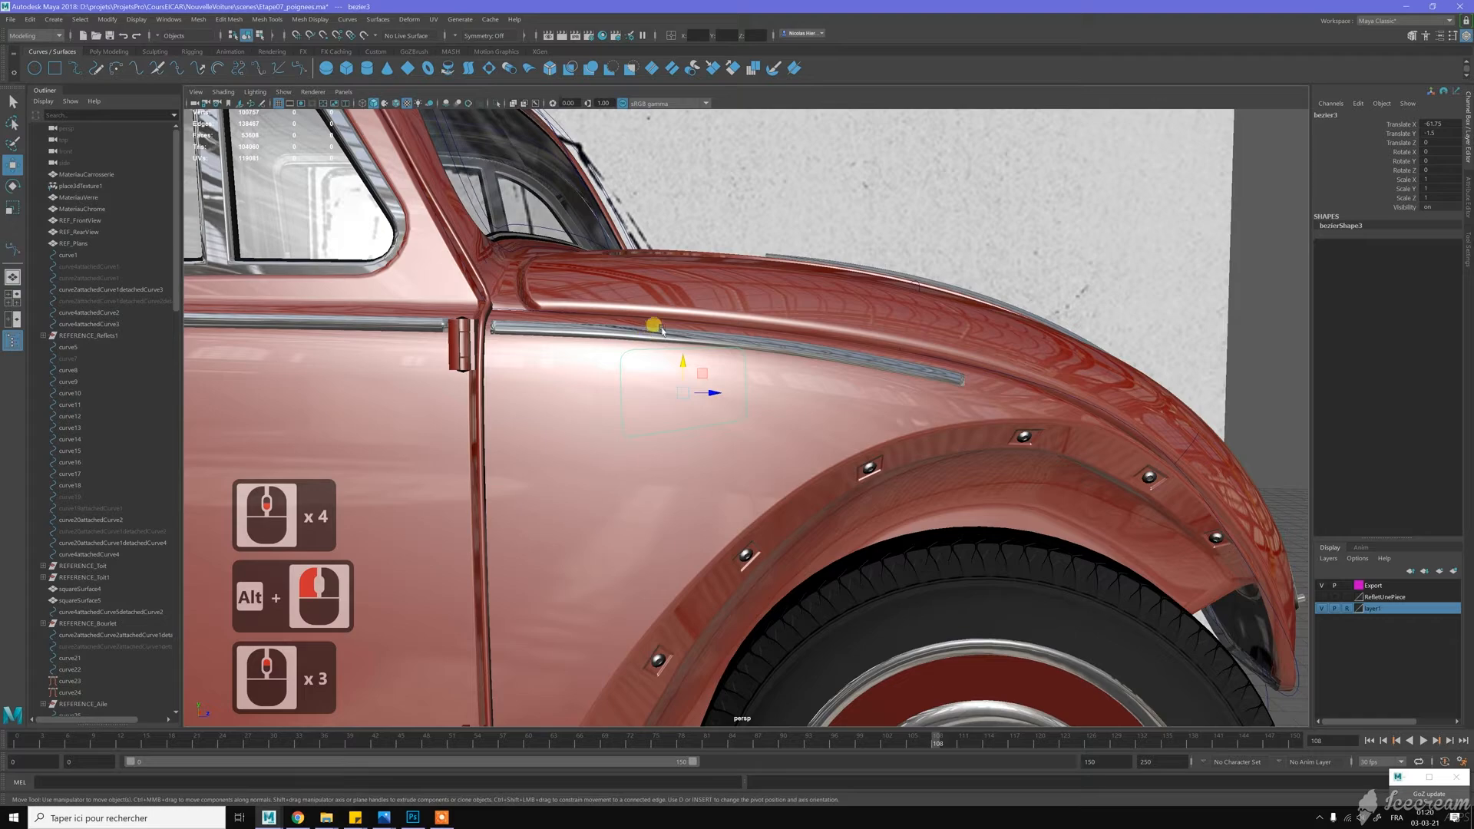
# Rotate the fuel flap curve slightly about the X axis against the blueprint outline in the side view
pyautogui.scroll(-5, 697, 374)
pyautogui.press('space')
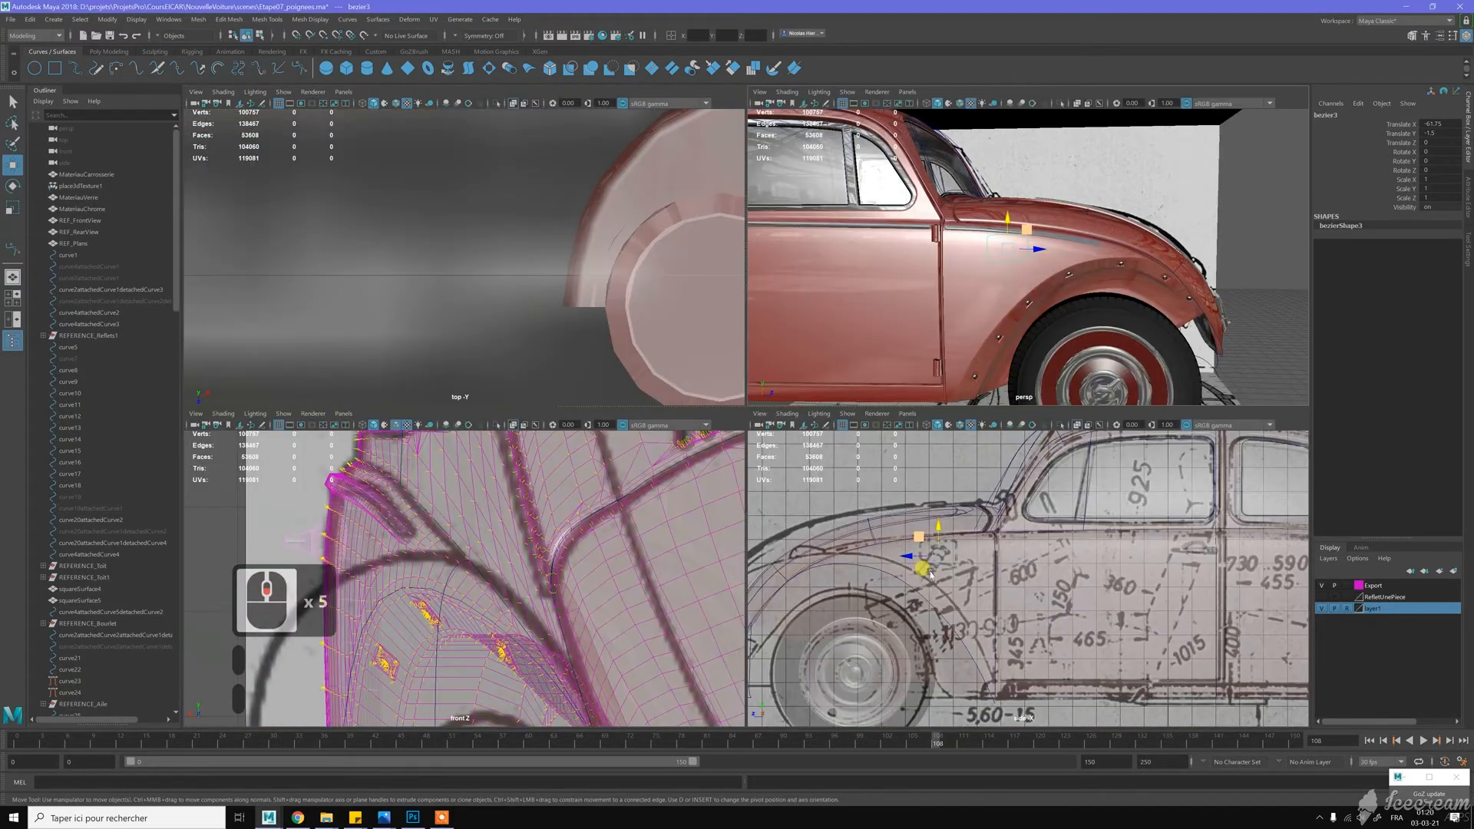
pyautogui.press('space')
pyautogui.scroll(3, 579, 384)
pyautogui.scroll(8, 579, 384)
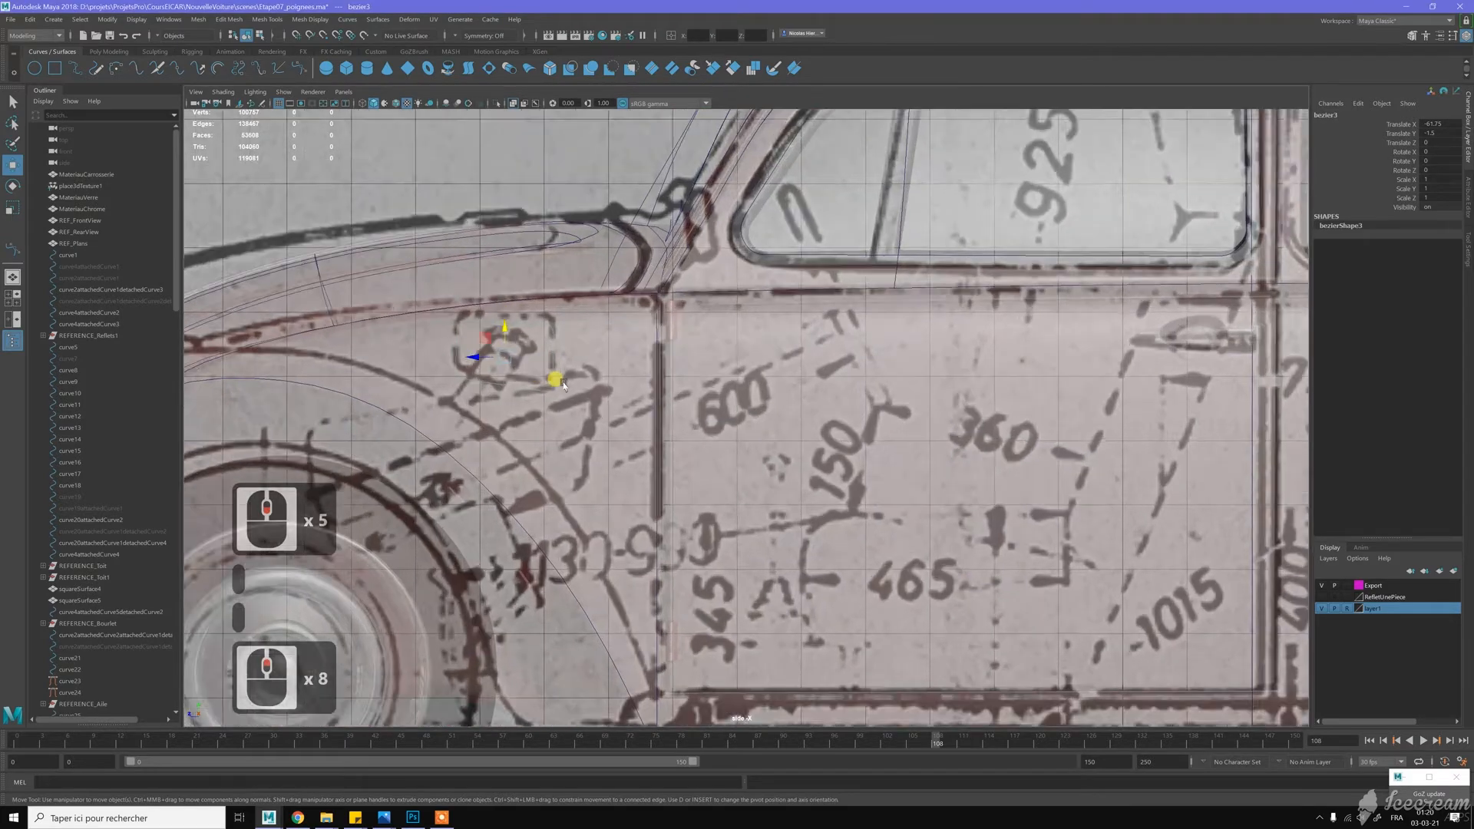
pyautogui.keyDown('alt'); pyautogui.moveTo(499, 330); pyautogui.dragTo(645, 384, button='middle'); pyautogui.keyUp('alt')
pyautogui.scroll(15, 645, 380)
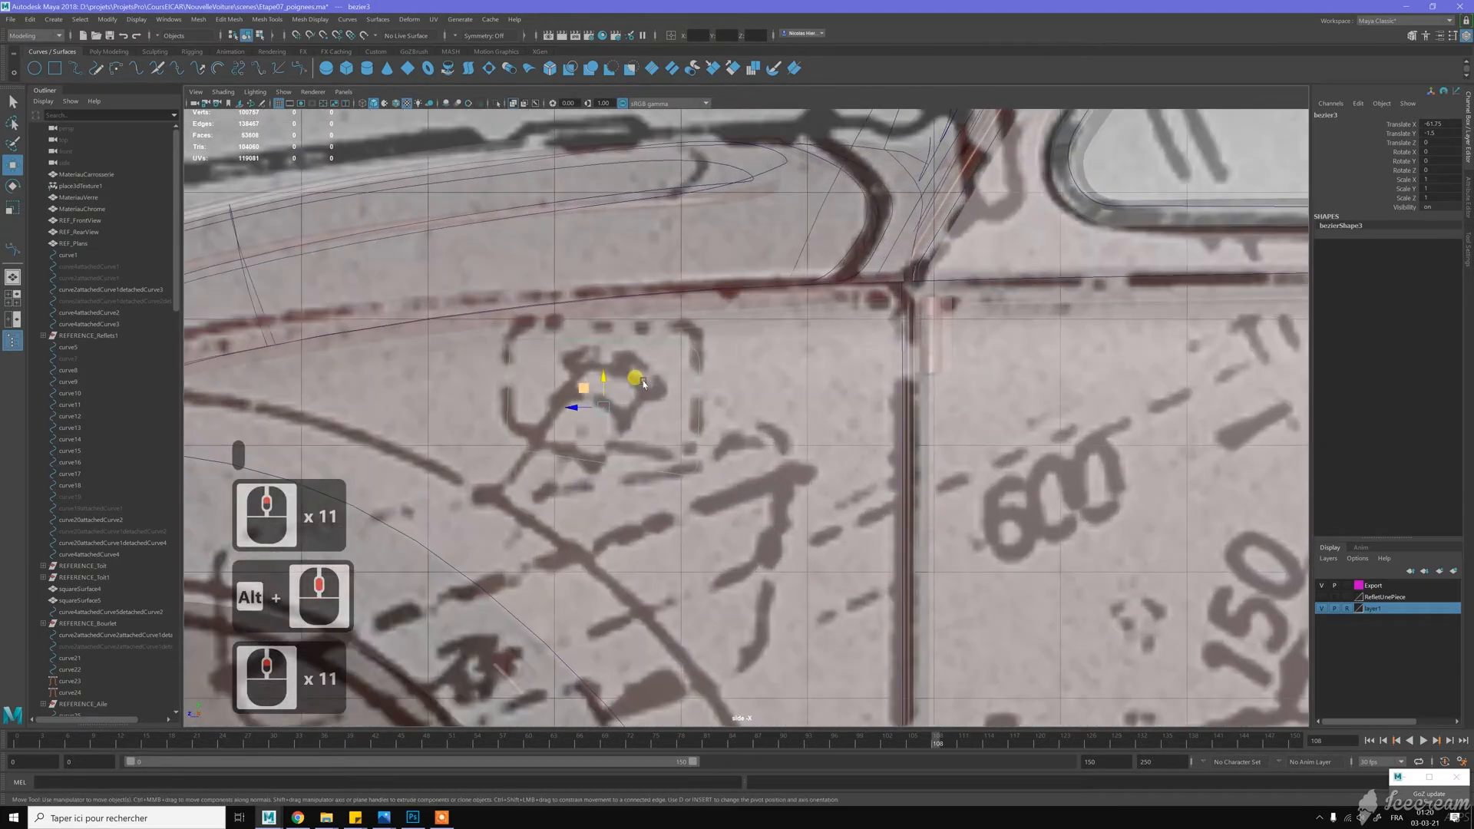
pyautogui.press('e')
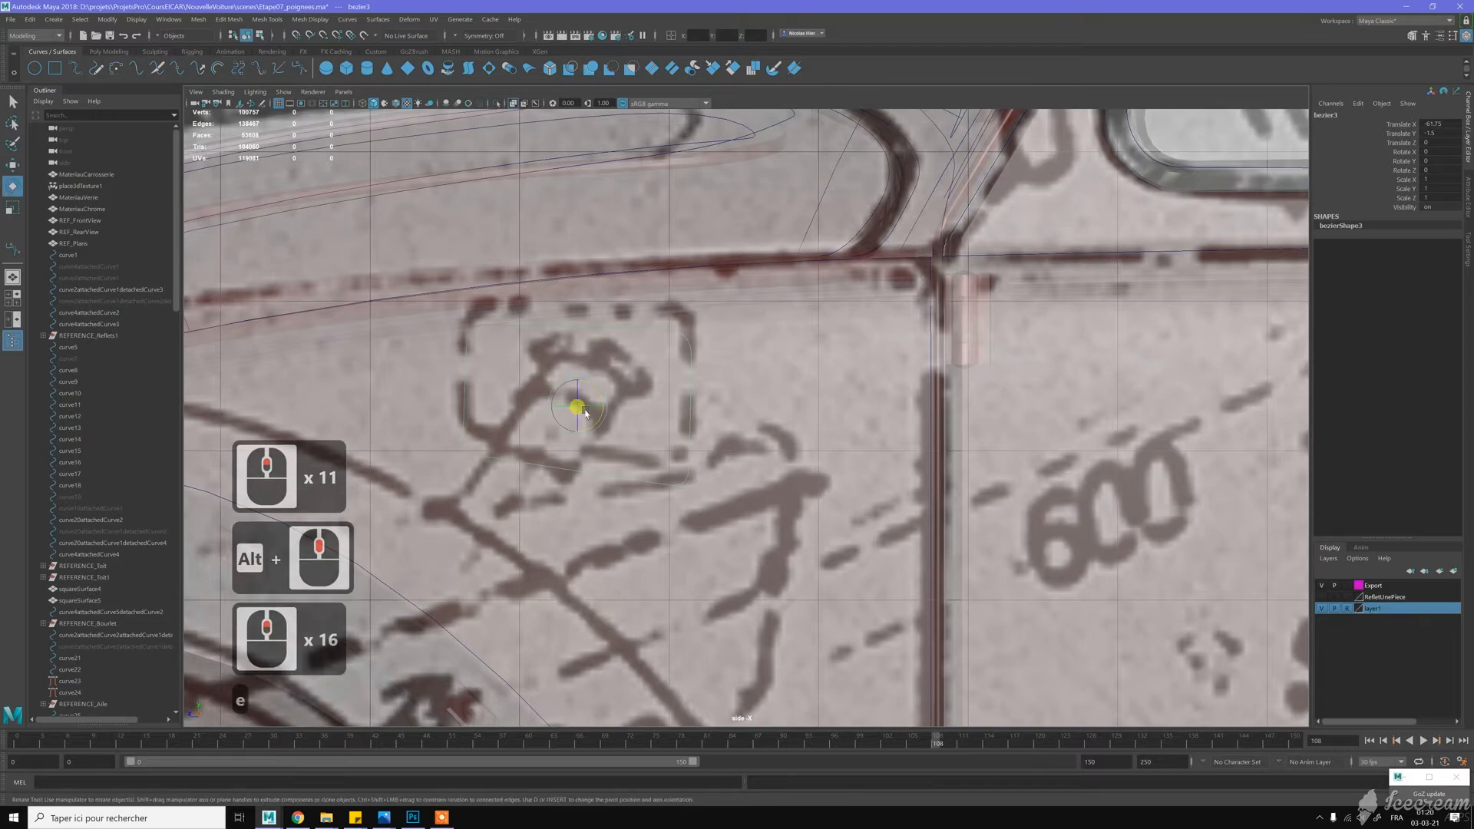
pyautogui.click(588, 428)
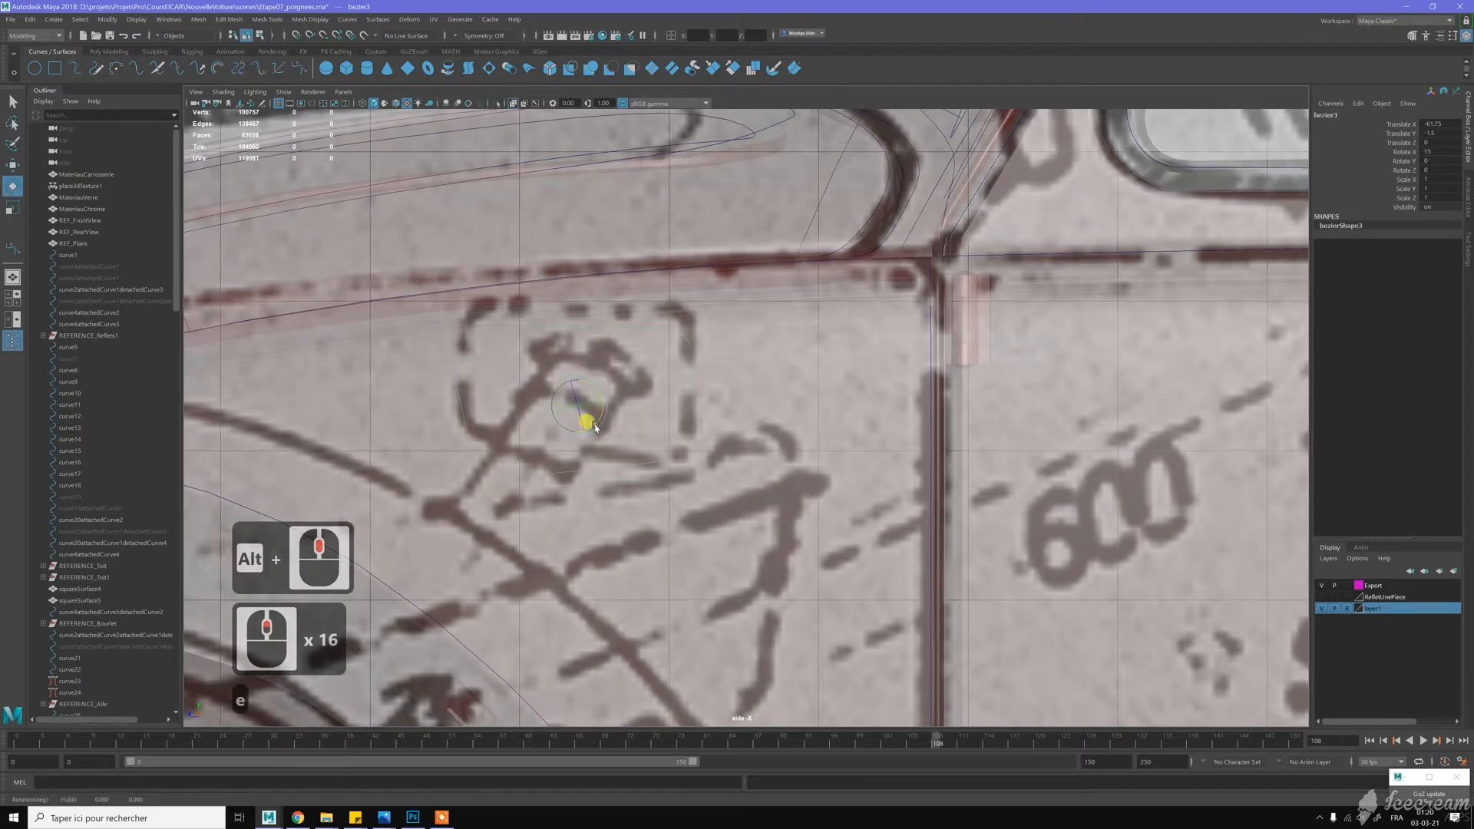
pyautogui.moveTo(588, 427); pyautogui.dragTo(615, 522)
pyautogui.press('j')
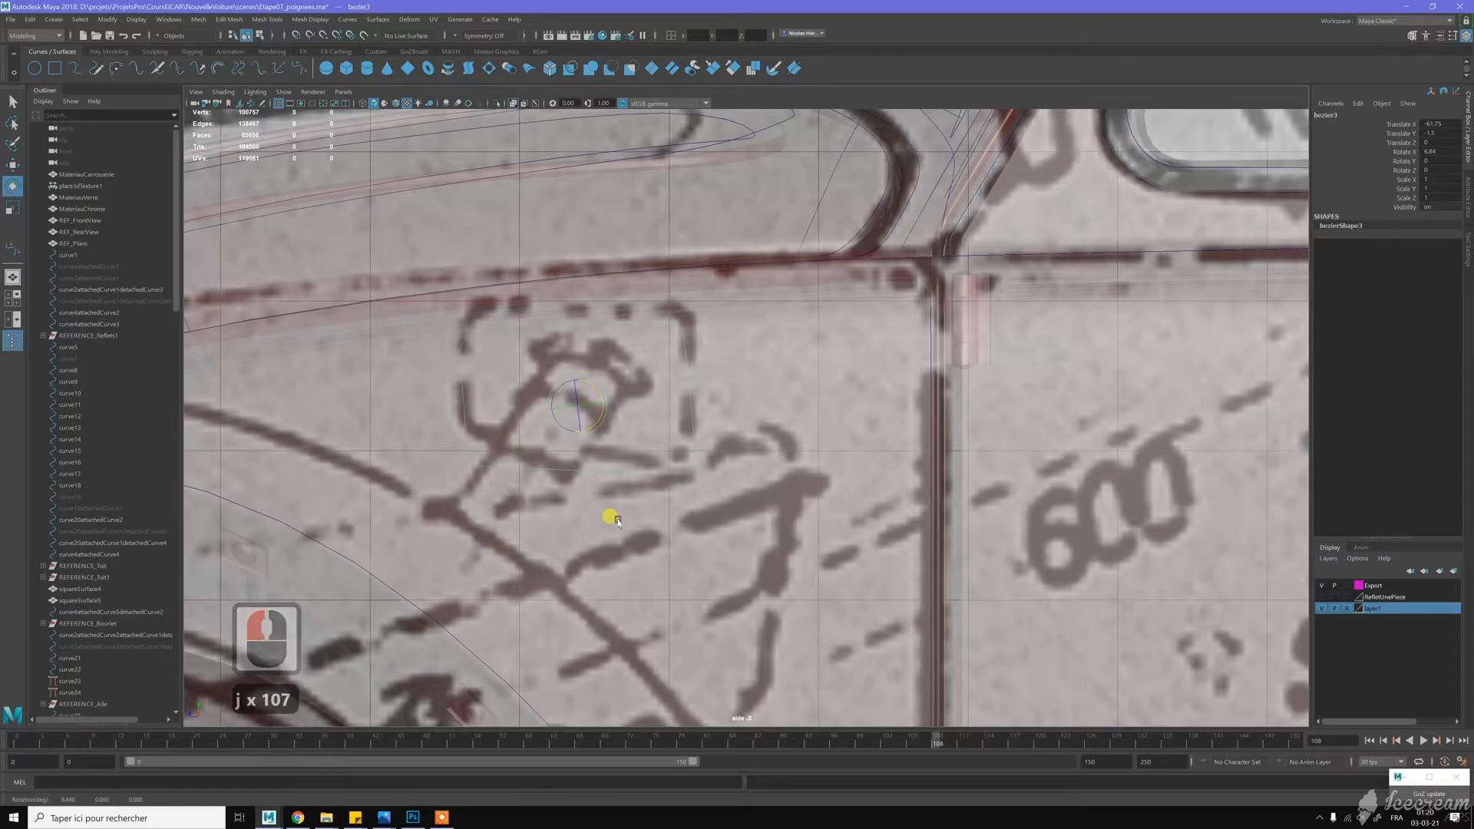
pyautogui.middleClick(616, 519)
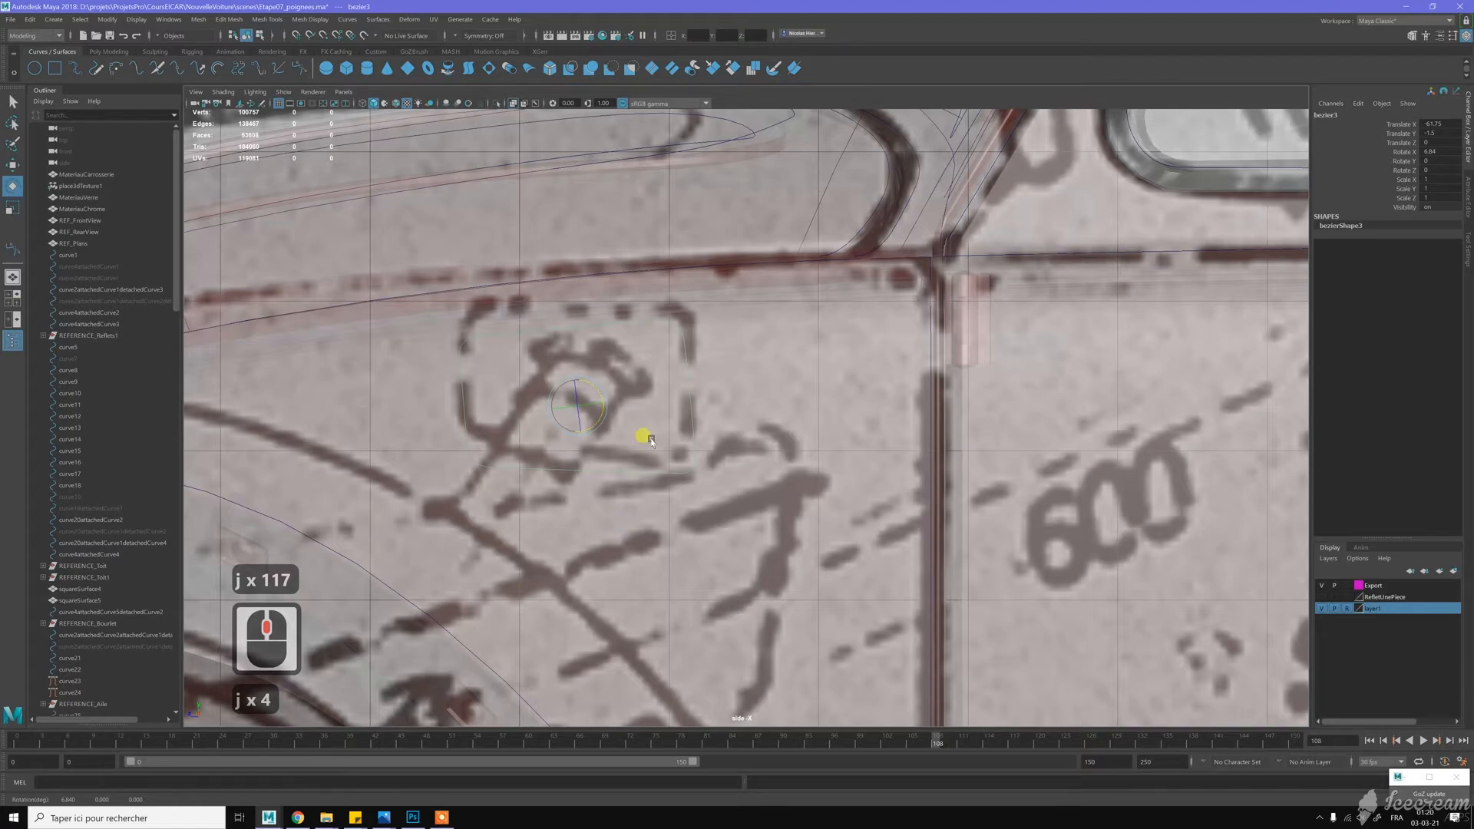
# Save the scene and return to a close perspective view of the flap curve on the quarter panel
pyautogui.hotkey('ctrl', 's')
pyautogui.press('space')
pyautogui.press('space')
pyautogui.press('space')
pyautogui.moveTo(852, 263)
pyautogui.keyDown('alt'); pyautogui.mouseDown()
pyautogui.moveTo(766, 277)
pyautogui.moveTo(822, 257)
pyautogui.moveTo(858, 267)
pyautogui.mouseUp(); pyautogui.keyUp('alt')
pyautogui.keyDown('alt'); pyautogui.moveTo(860, 268); pyautogui.dragTo(928, 446, button='right'); pyautogui.keyUp('alt')
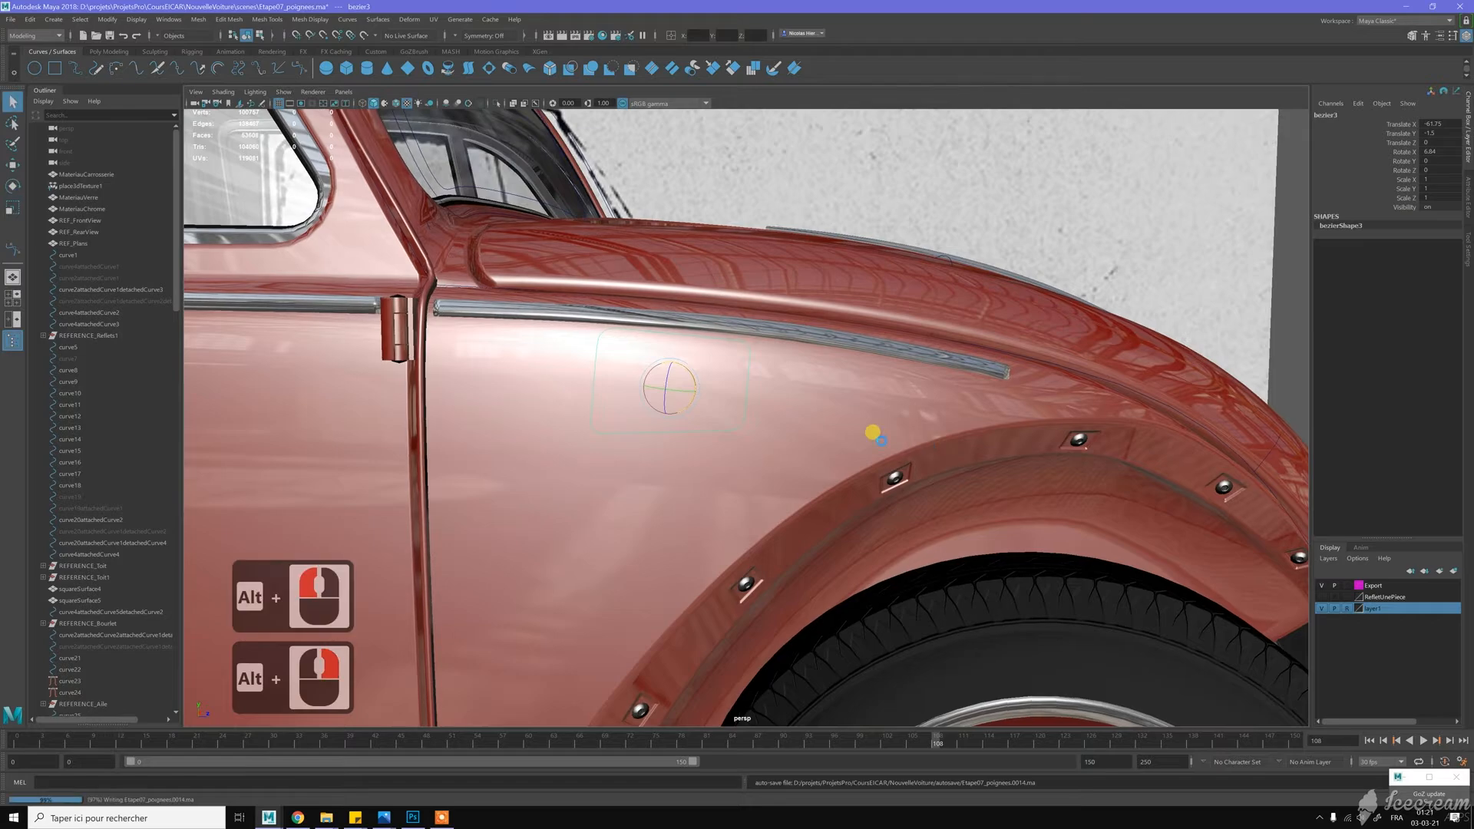
# Reduce the flap curve's X rotation to about 4.1 degrees so it lines up with the chrome strip
pyautogui.press('j')
pyautogui.moveTo(882, 434); pyautogui.dragTo(828, 430, button='middle')
pyautogui.press('j')
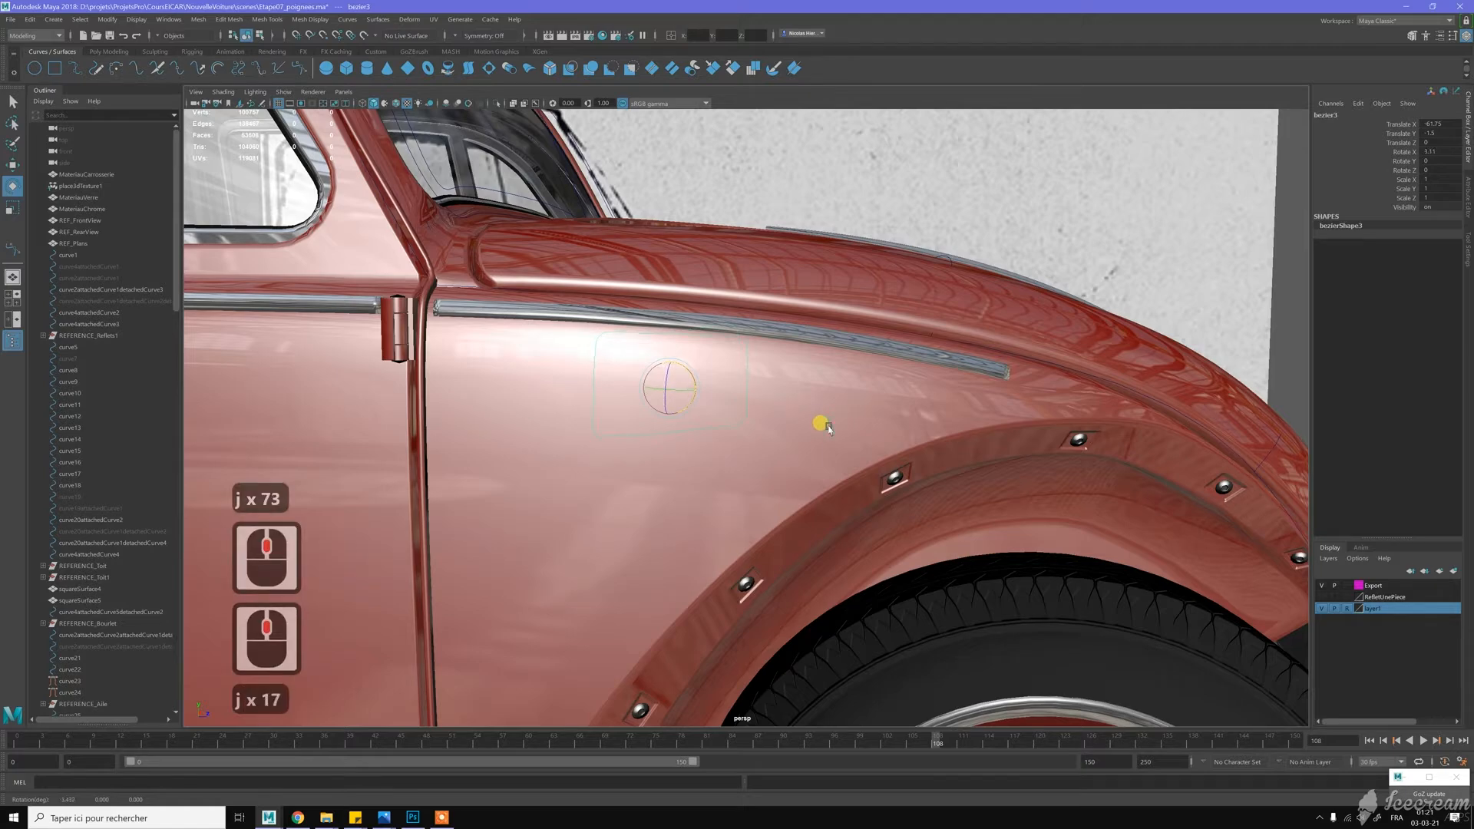
pyautogui.moveTo(793, 312)
pyautogui.keyDown('alt'); pyautogui.mouseDown()
pyautogui.moveTo(727, 336)
pyautogui.moveTo(757, 356)
pyautogui.moveTo(783, 339)
pyautogui.mouseUp(); pyautogui.keyUp('alt')
pyautogui.press('w')
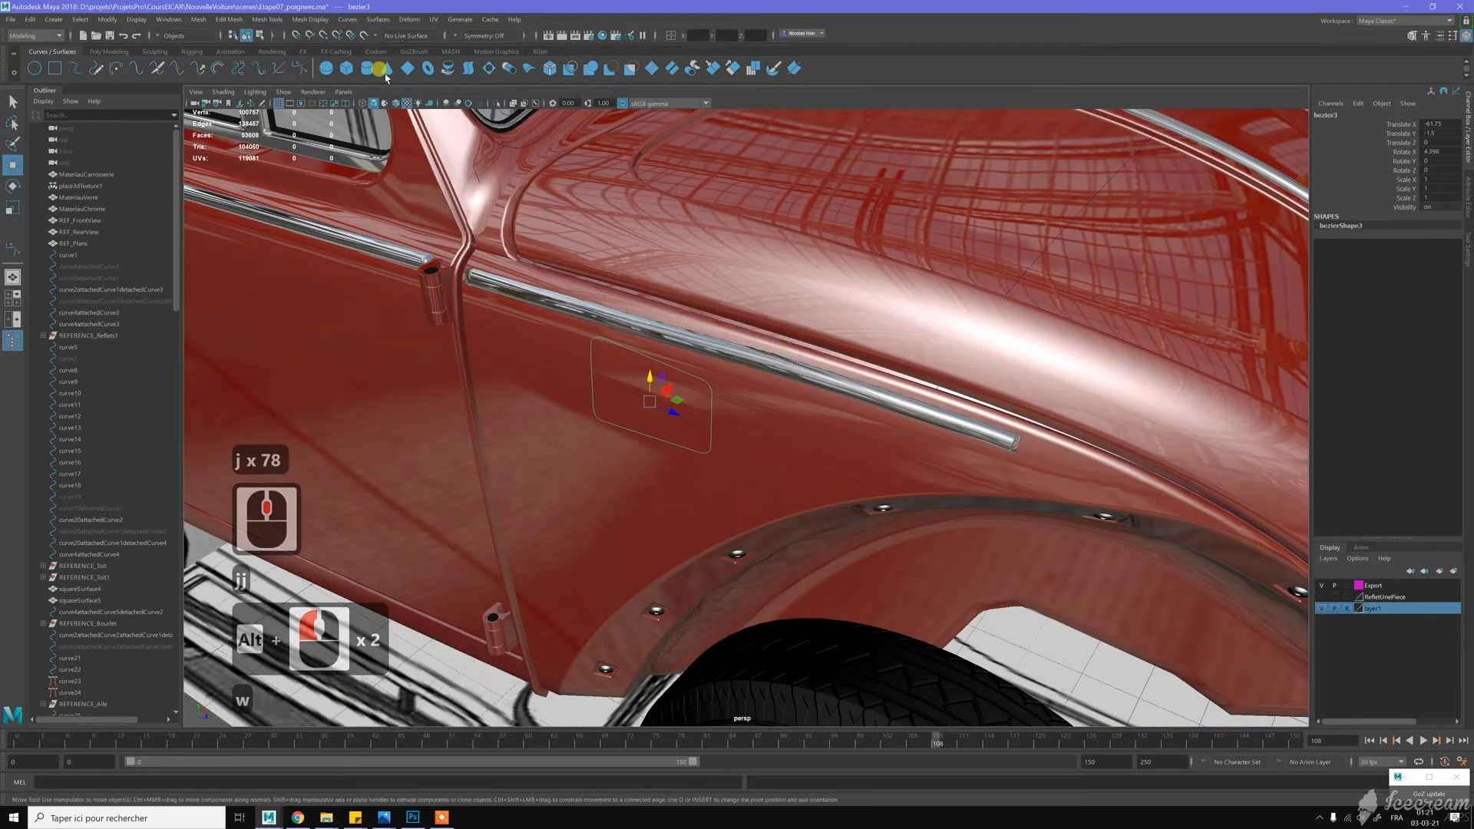
# Open the Extrude options and try extruding the fuel flap curve into polygons by -10 along the Z axis
pyautogui.click(378, 19)
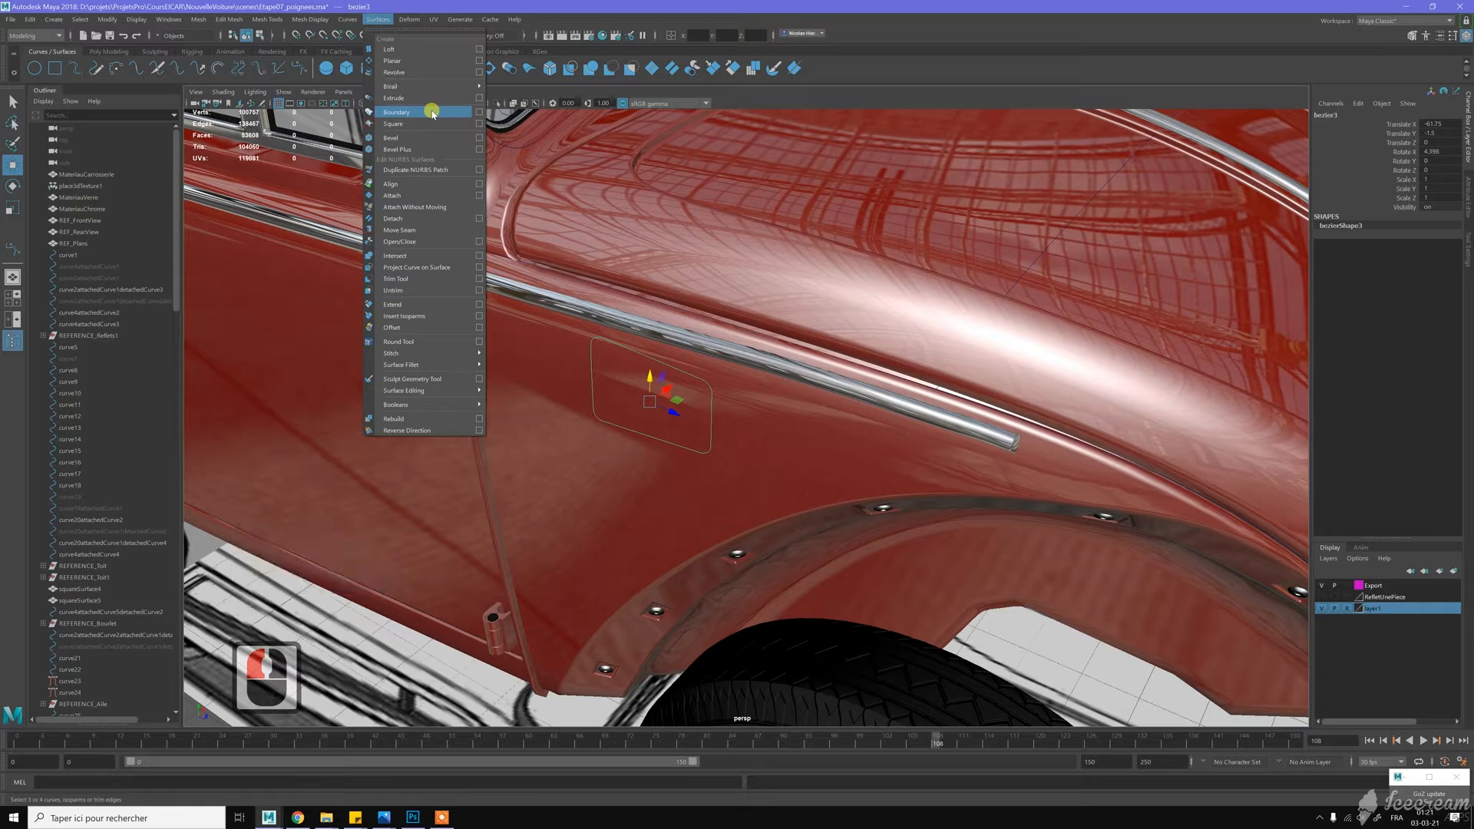
pyautogui.click(480, 98)
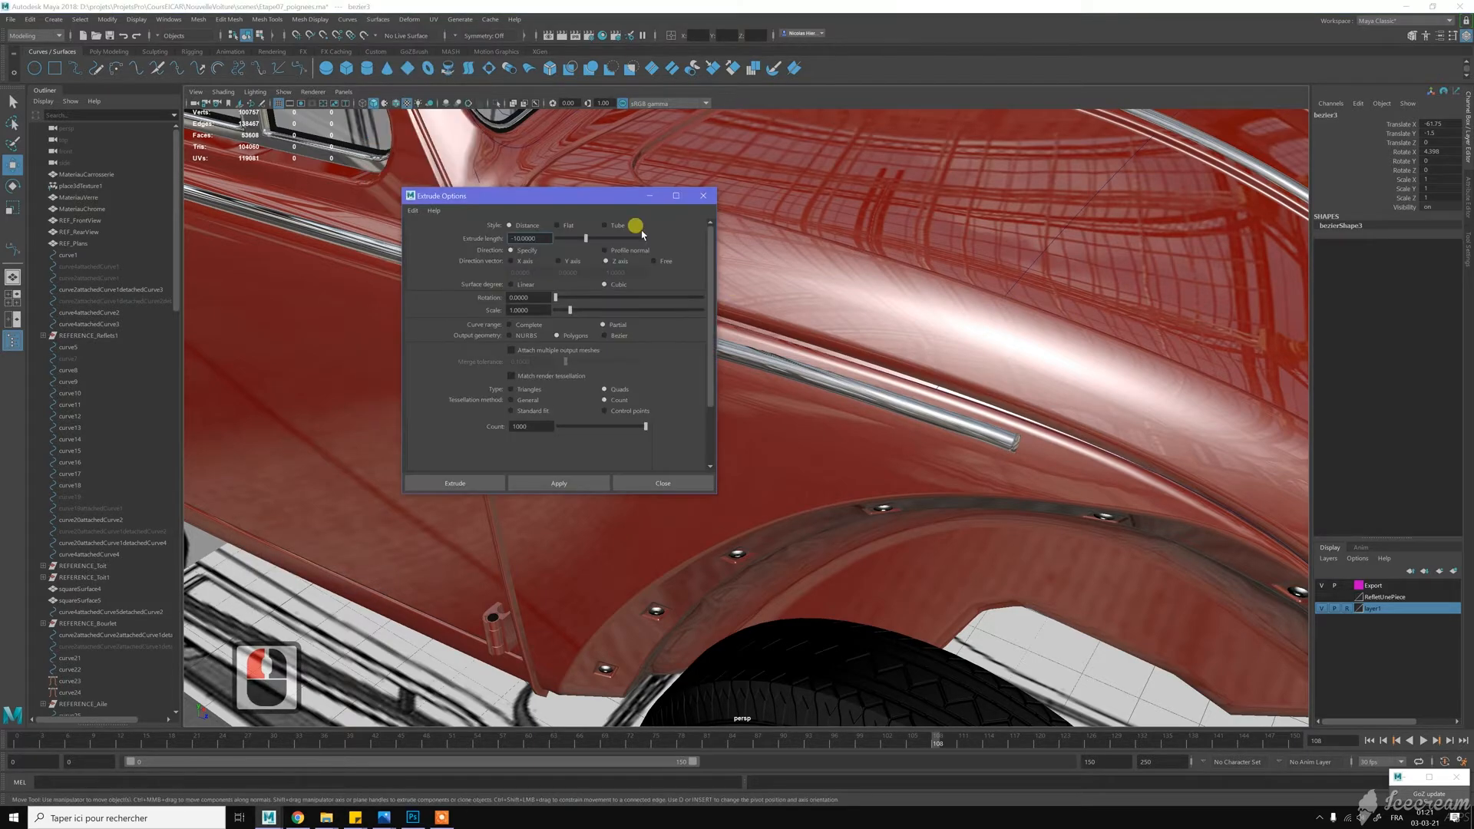
pyautogui.moveTo(591, 197); pyautogui.dragTo(950, 201)
pyautogui.click(927, 485)
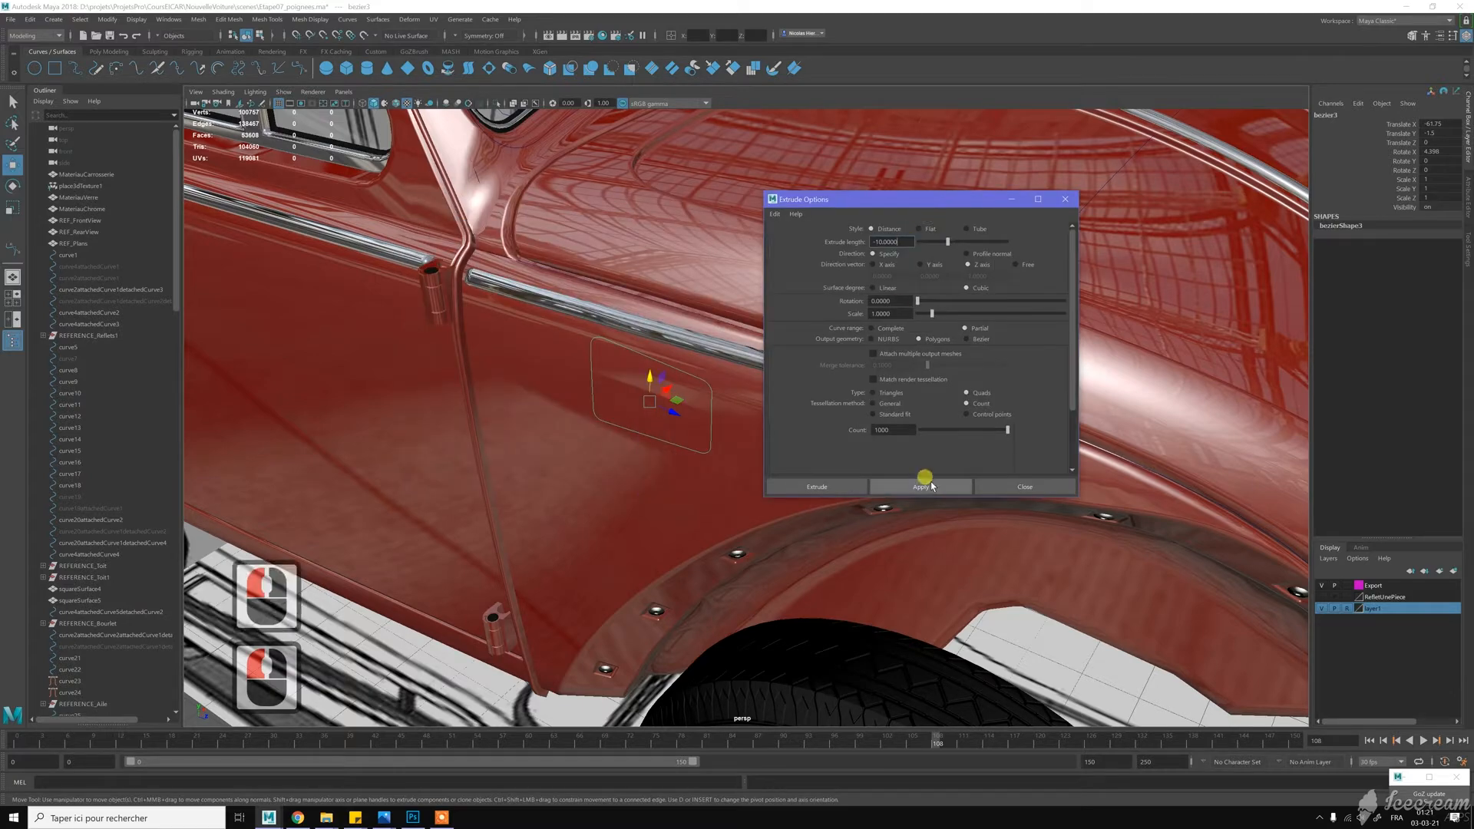
pyautogui.middleClick(628, 306)
pyautogui.press('z')
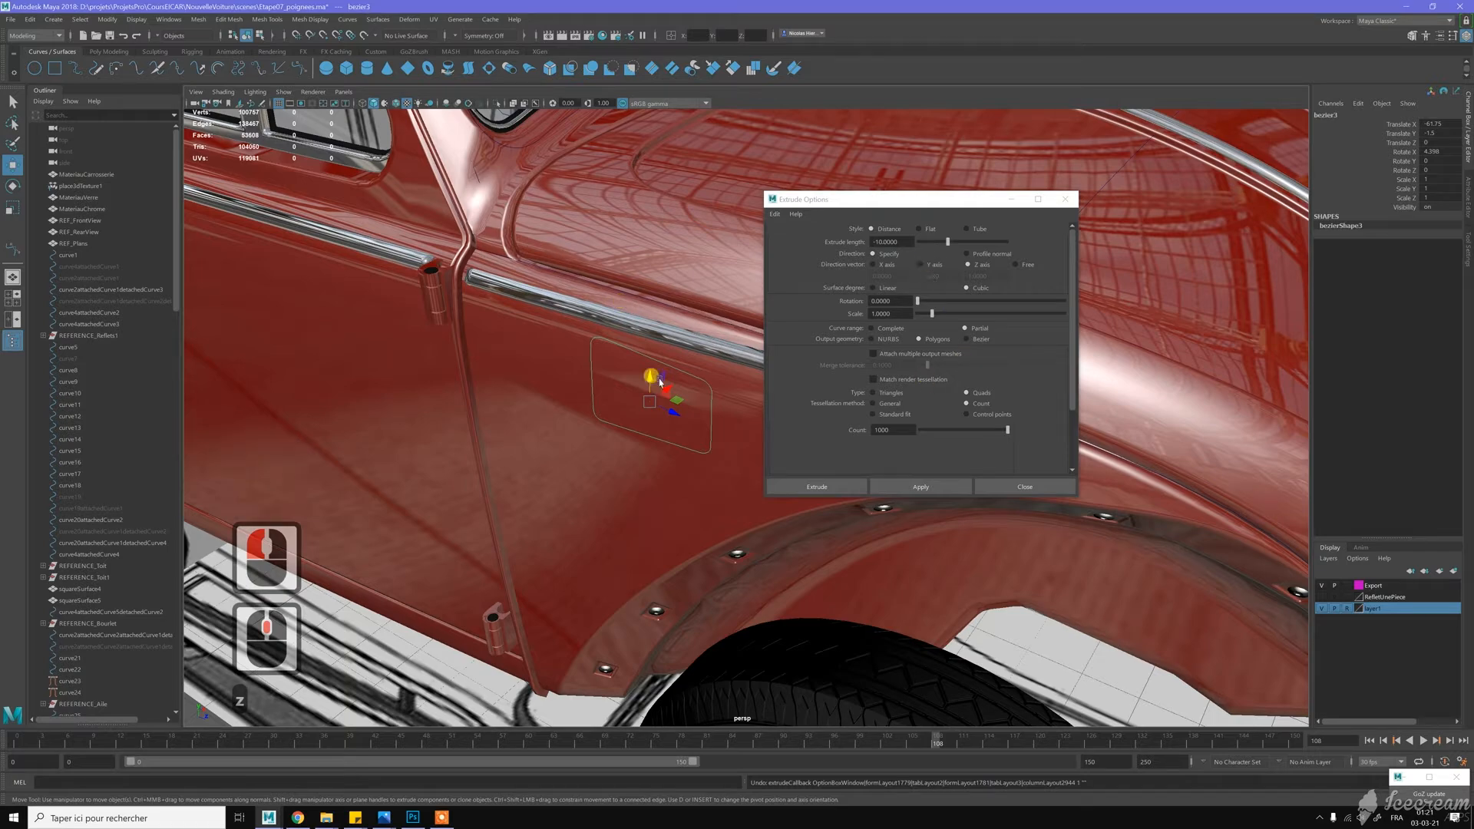
# Set the extrusion direction to the X axis and try extruding the flap curve with the length of -10
pyautogui.click(877, 267)
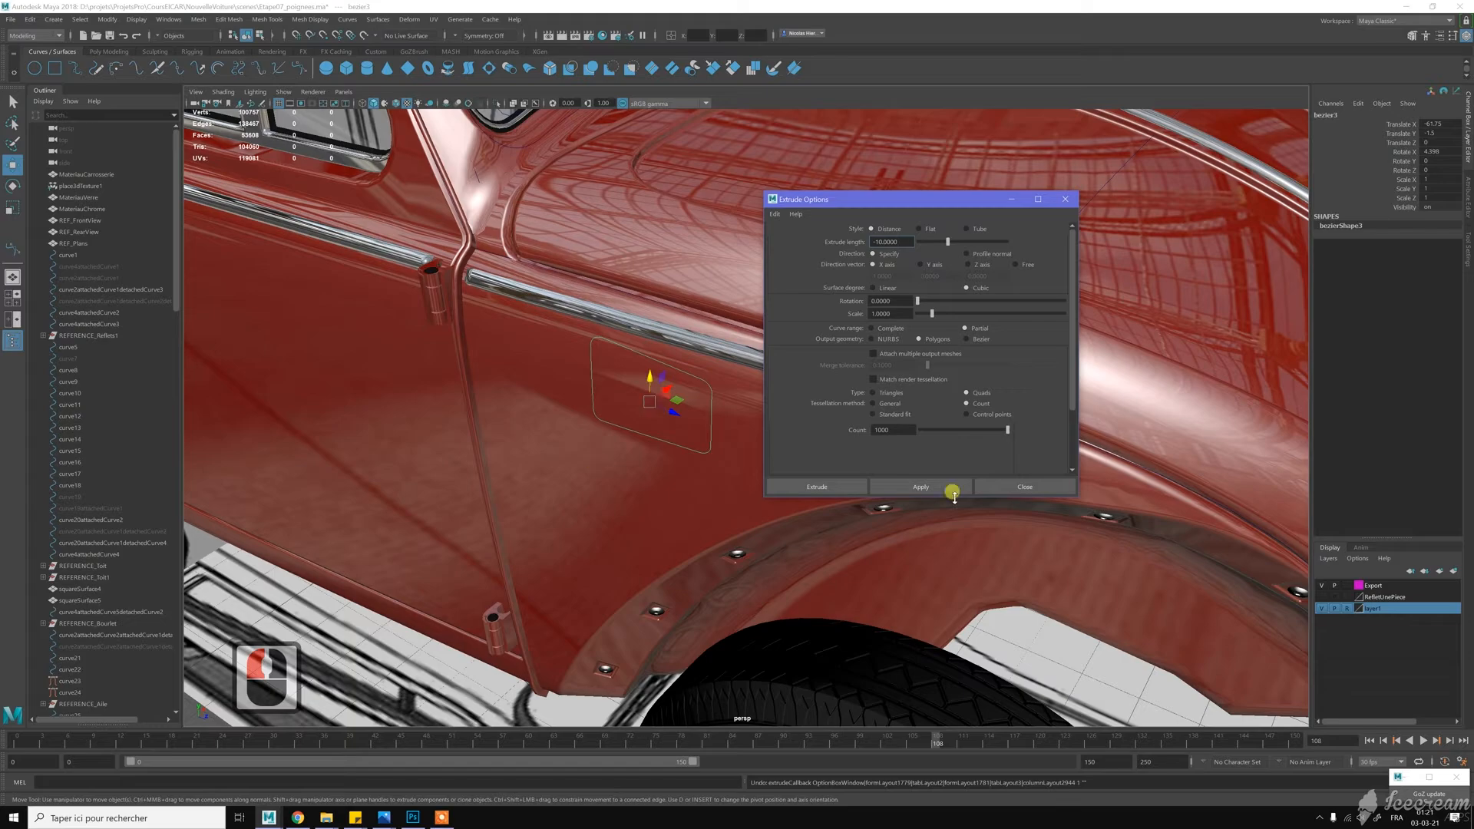
pyautogui.click(948, 490)
pyautogui.keyDown('alt'); pyautogui.moveTo(675, 451); pyautogui.dragTo(623, 389); pyautogui.keyUp('alt')
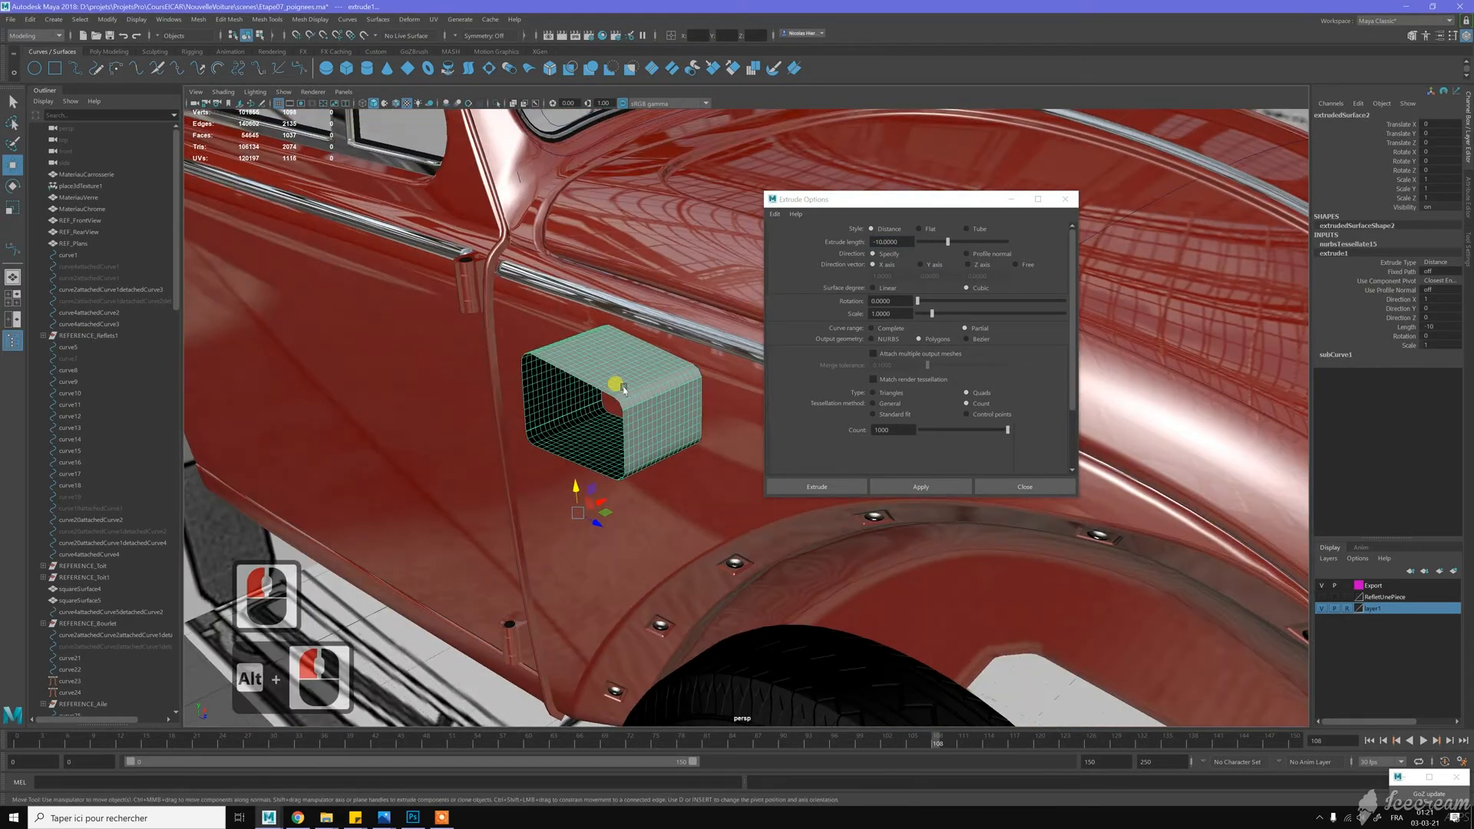
pyautogui.press('z')
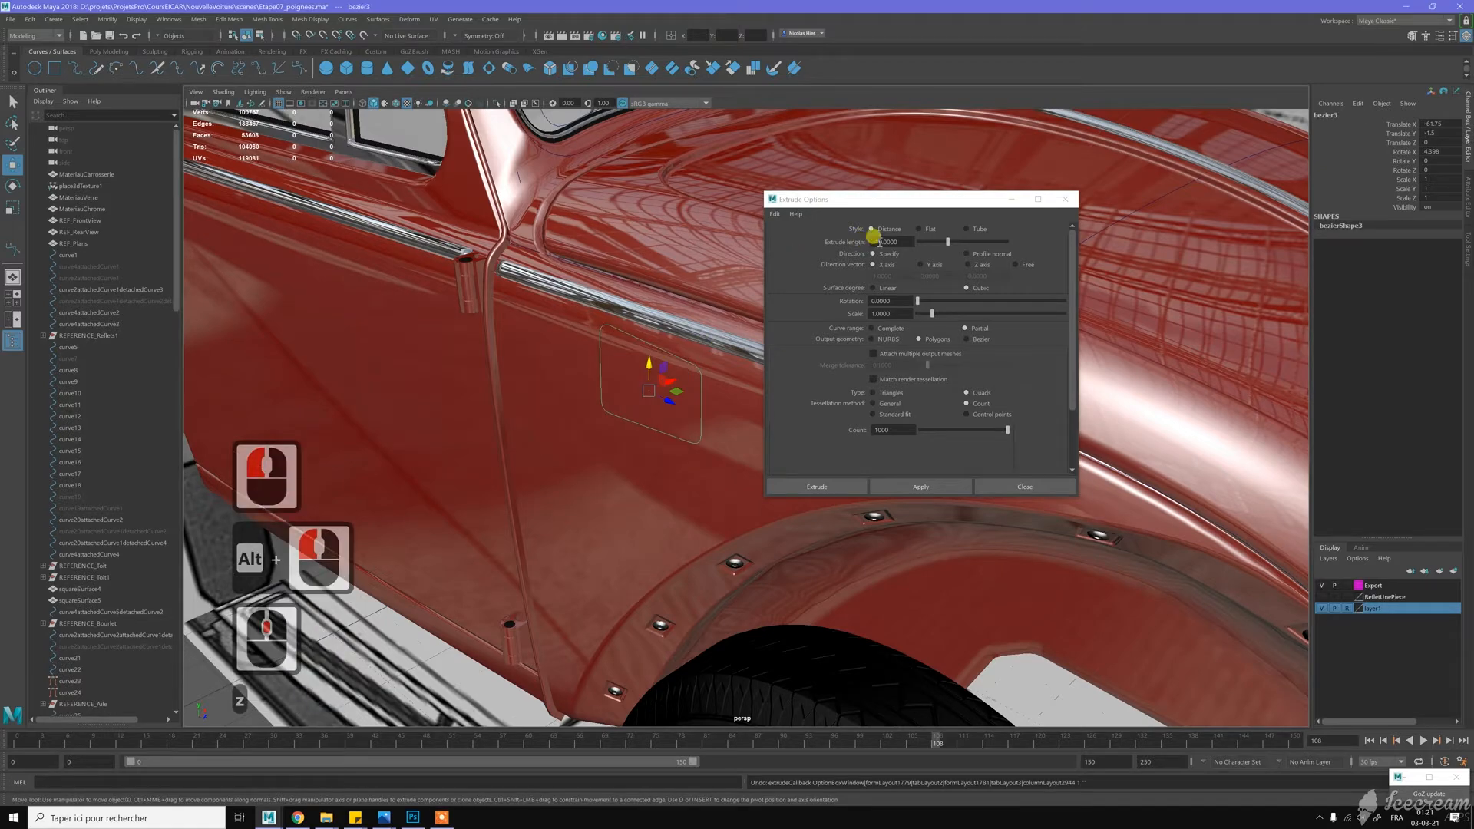
# Set the extrude length to 10, extrude the flap curve along the X axis and close the extrude options
pyautogui.click(874, 242)
pyautogui.write('-')
pyautogui.press('BackSpace')
pyautogui.click(895, 291)
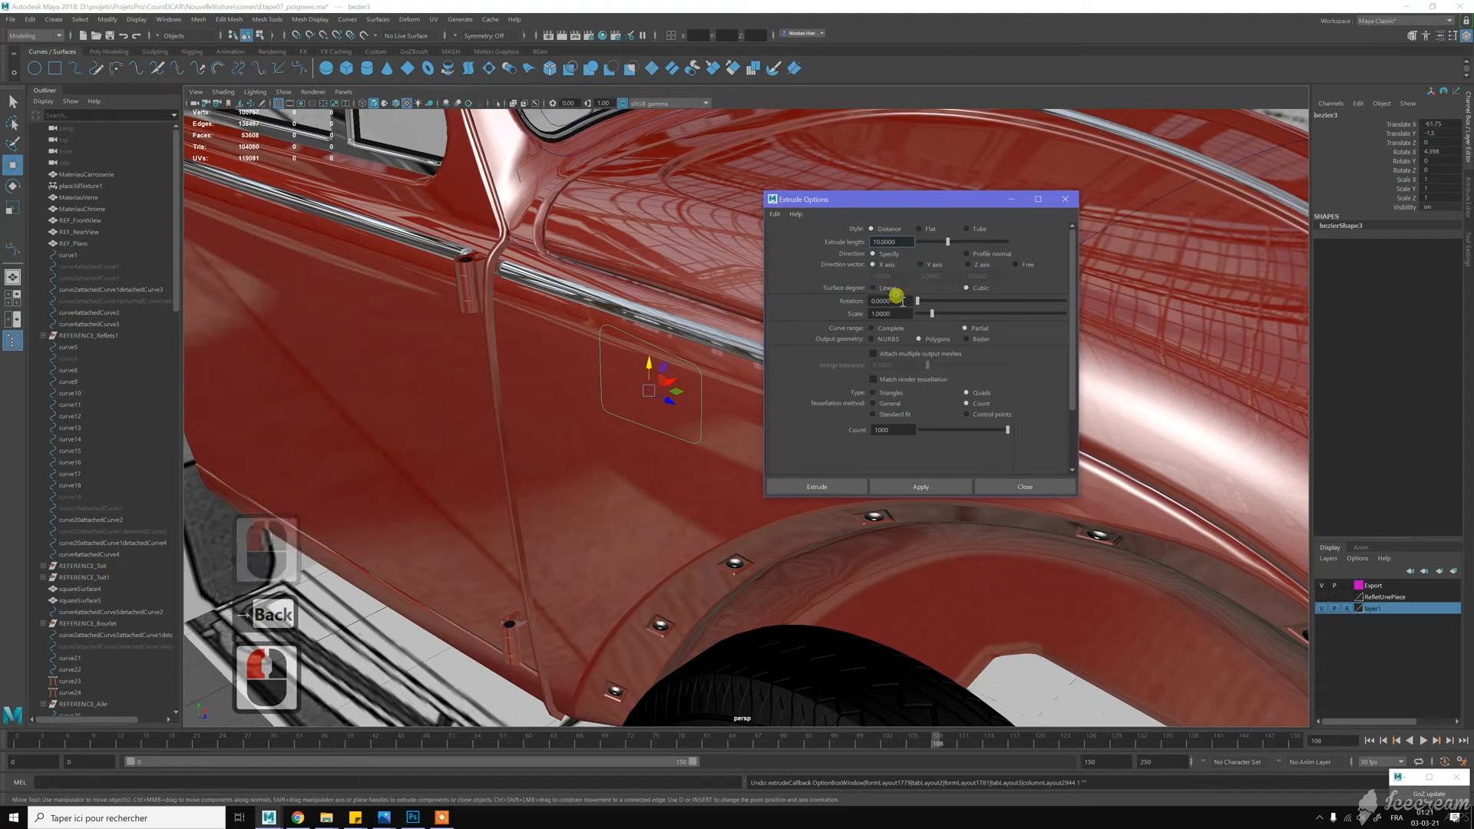
pyautogui.click(901, 301)
pyautogui.click(901, 301)
pyautogui.click(921, 486)
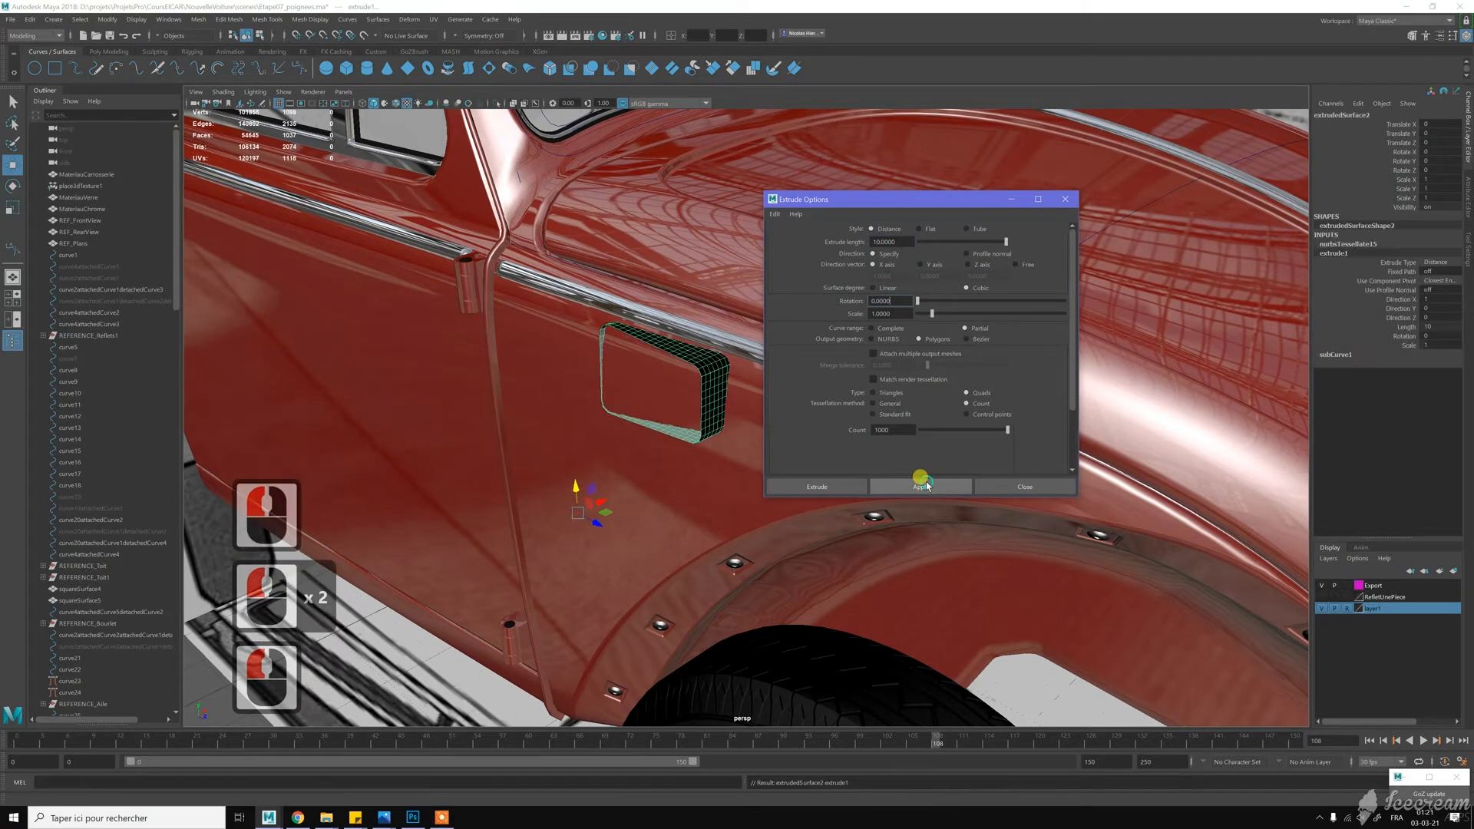
pyautogui.keyDown('alt'); pyautogui.moveTo(751, 407); pyautogui.dragTo(685, 326); pyautogui.keyUp('alt')
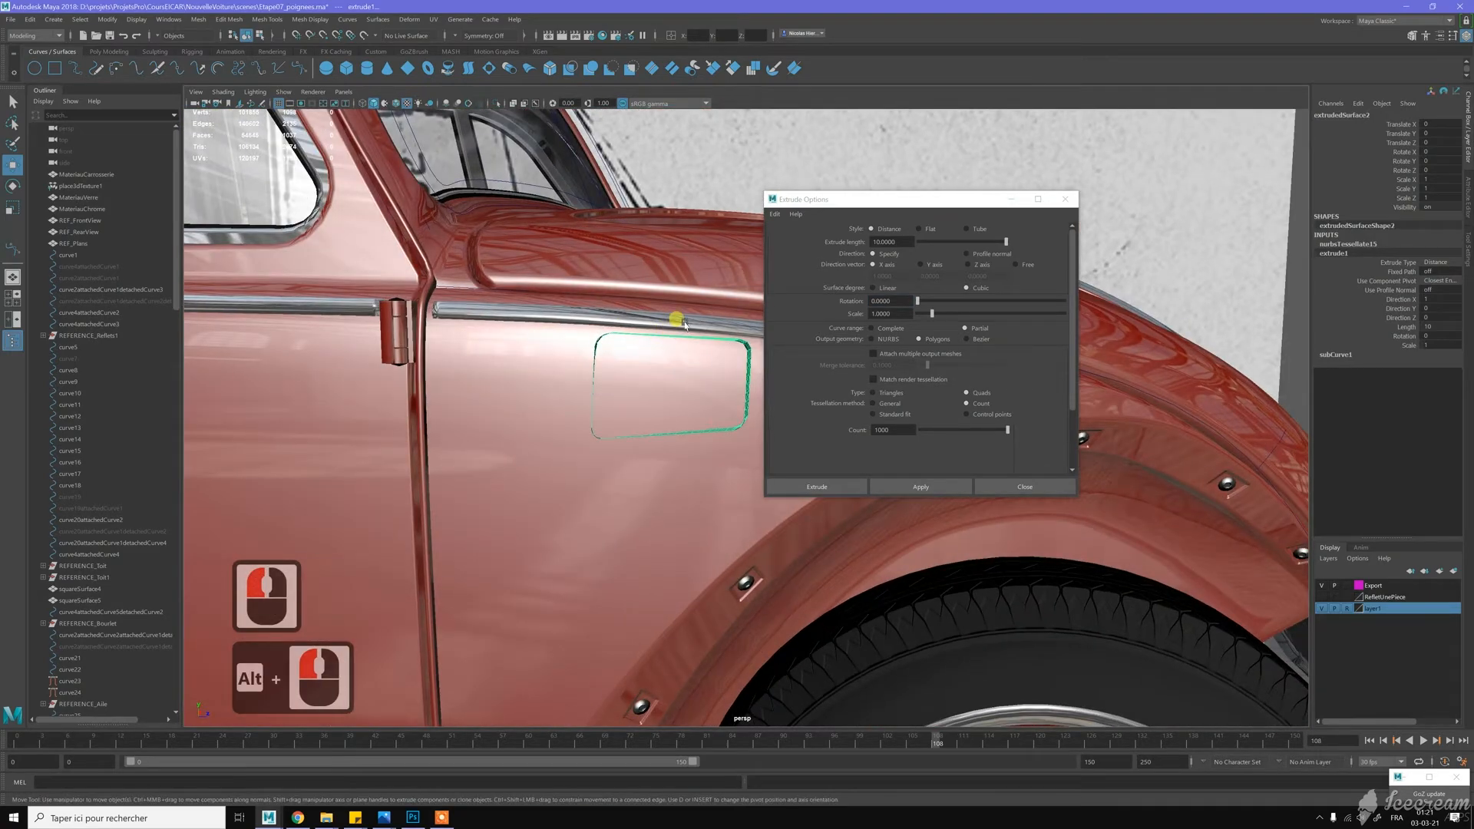
pyautogui.scroll(-11, 123, 483)
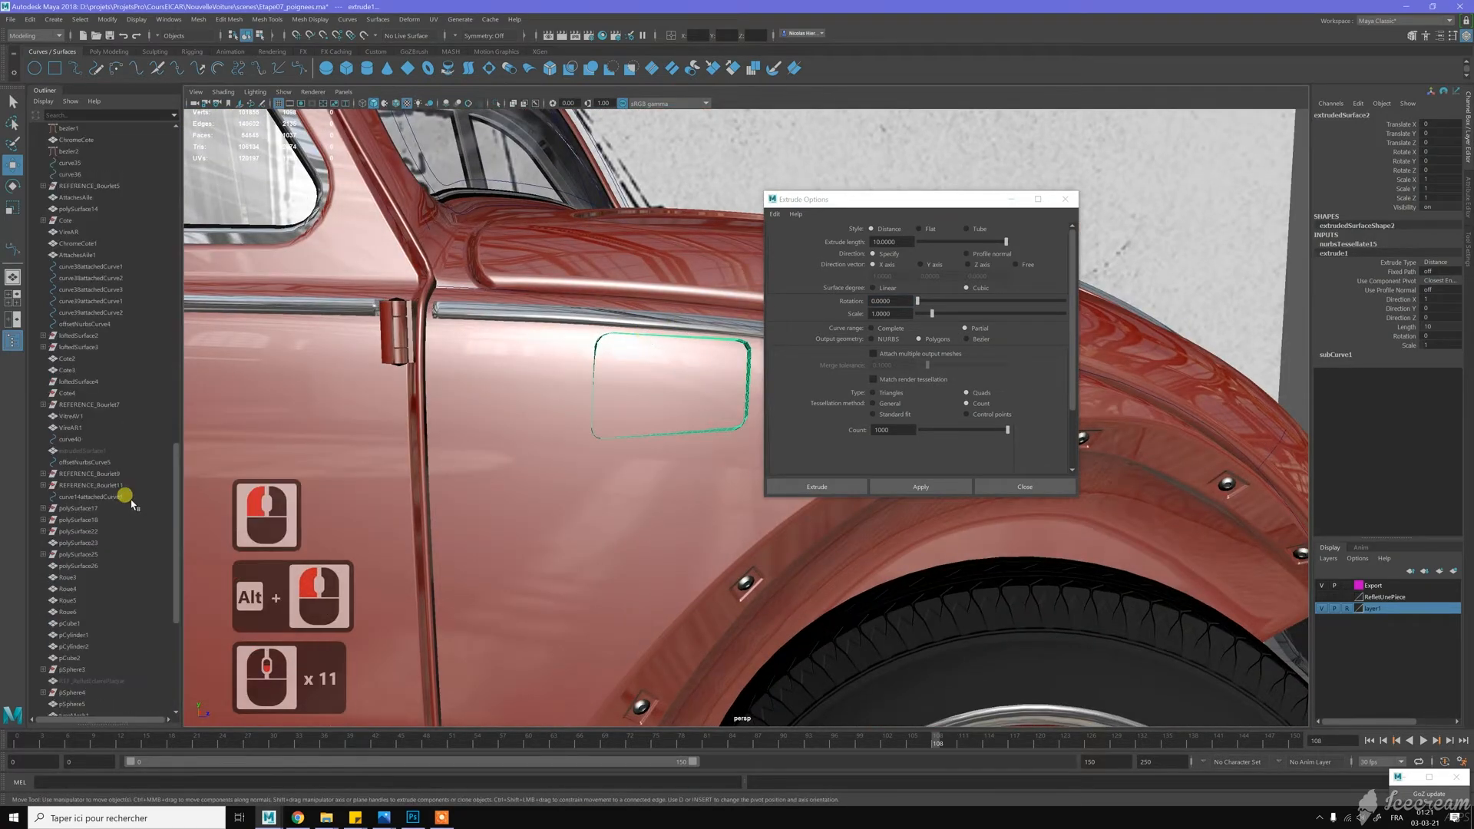
pyautogui.click(1029, 489)
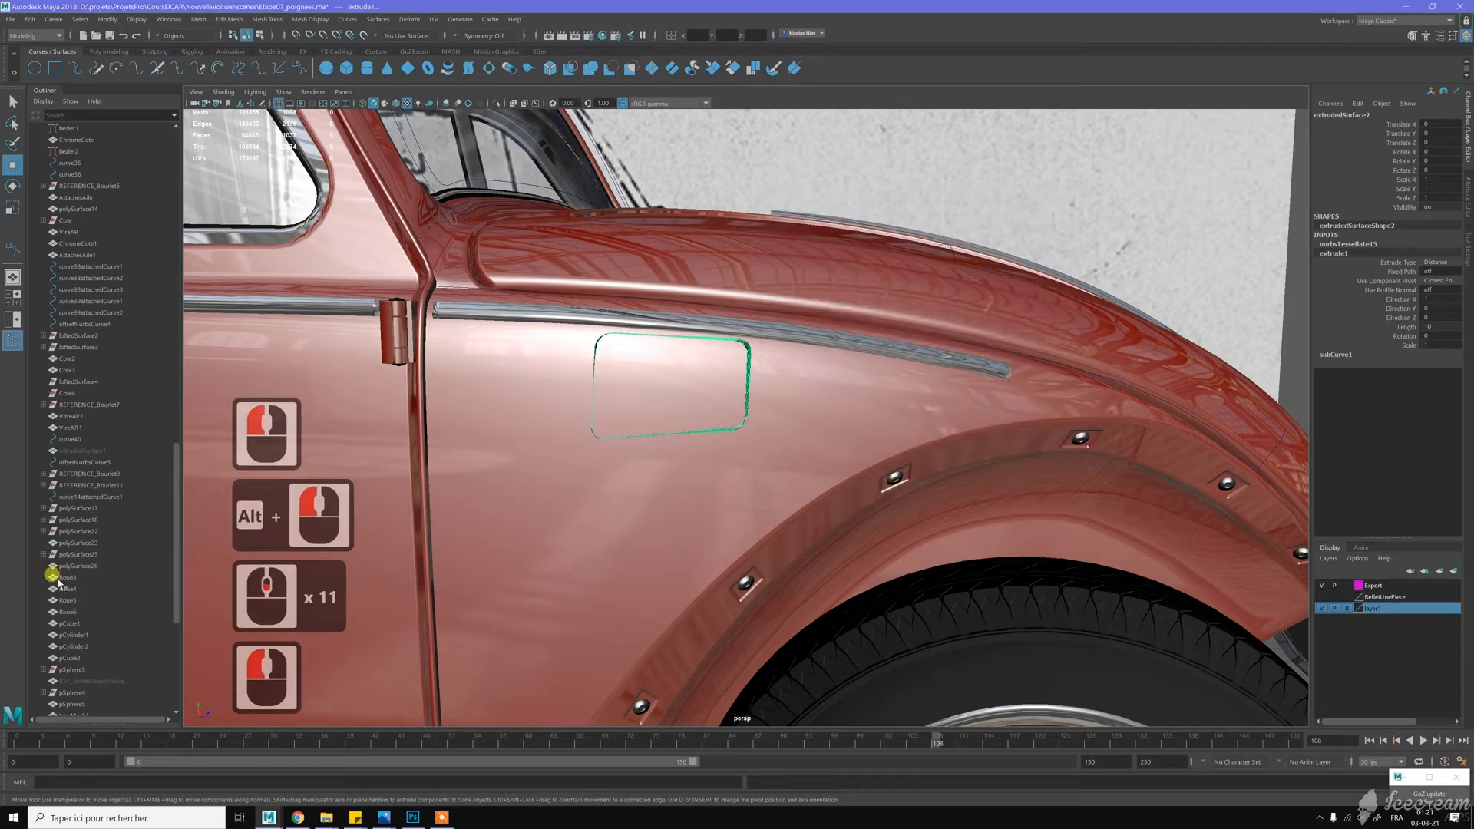
# Select the source curve bezier3 and rotate it about X to about 6.2 degrees so the flap's upper edge follows the chrome strip
pyautogui.scroll(-12, 61, 614)
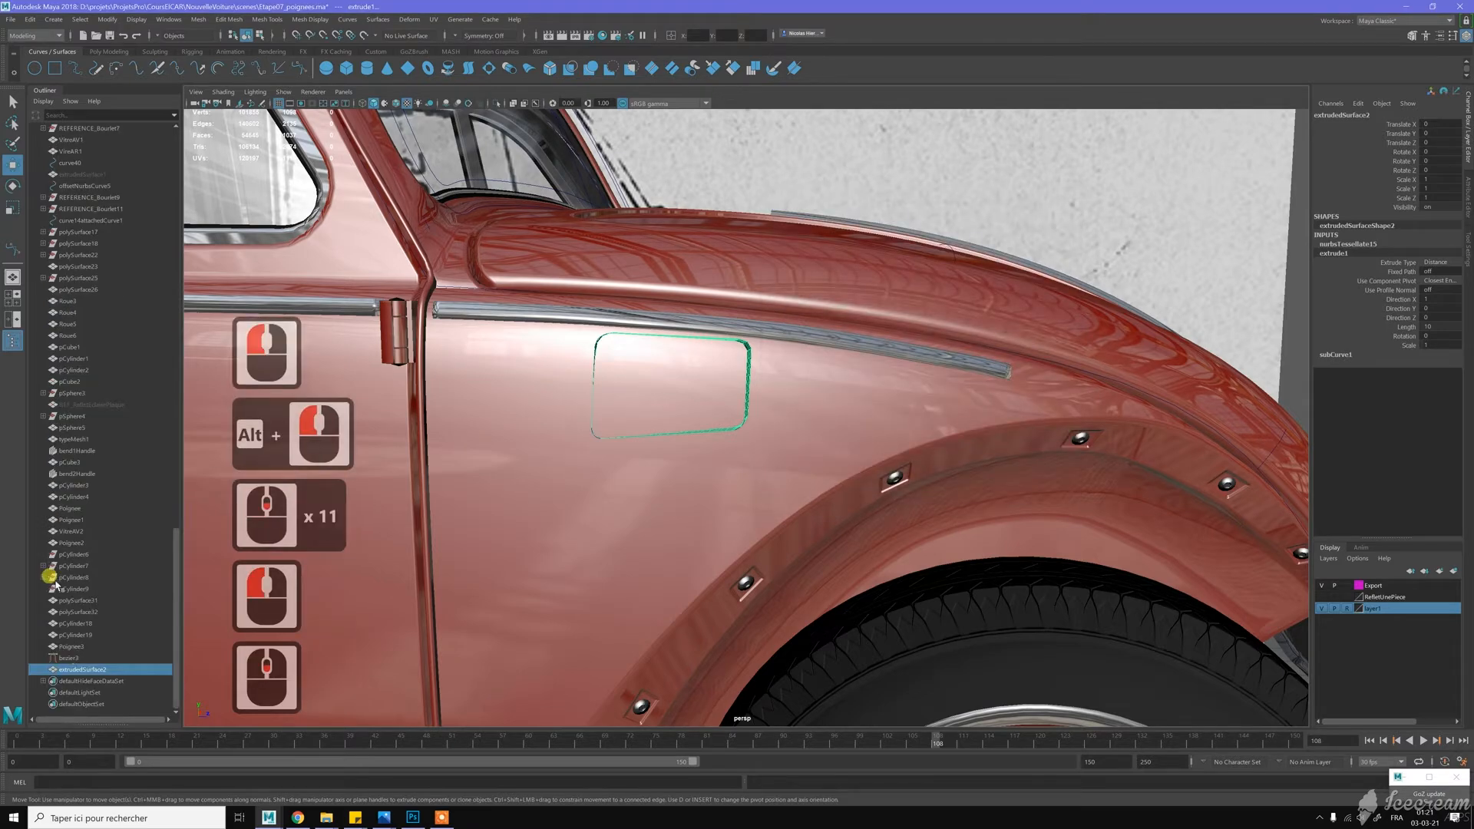
pyautogui.click(68, 658)
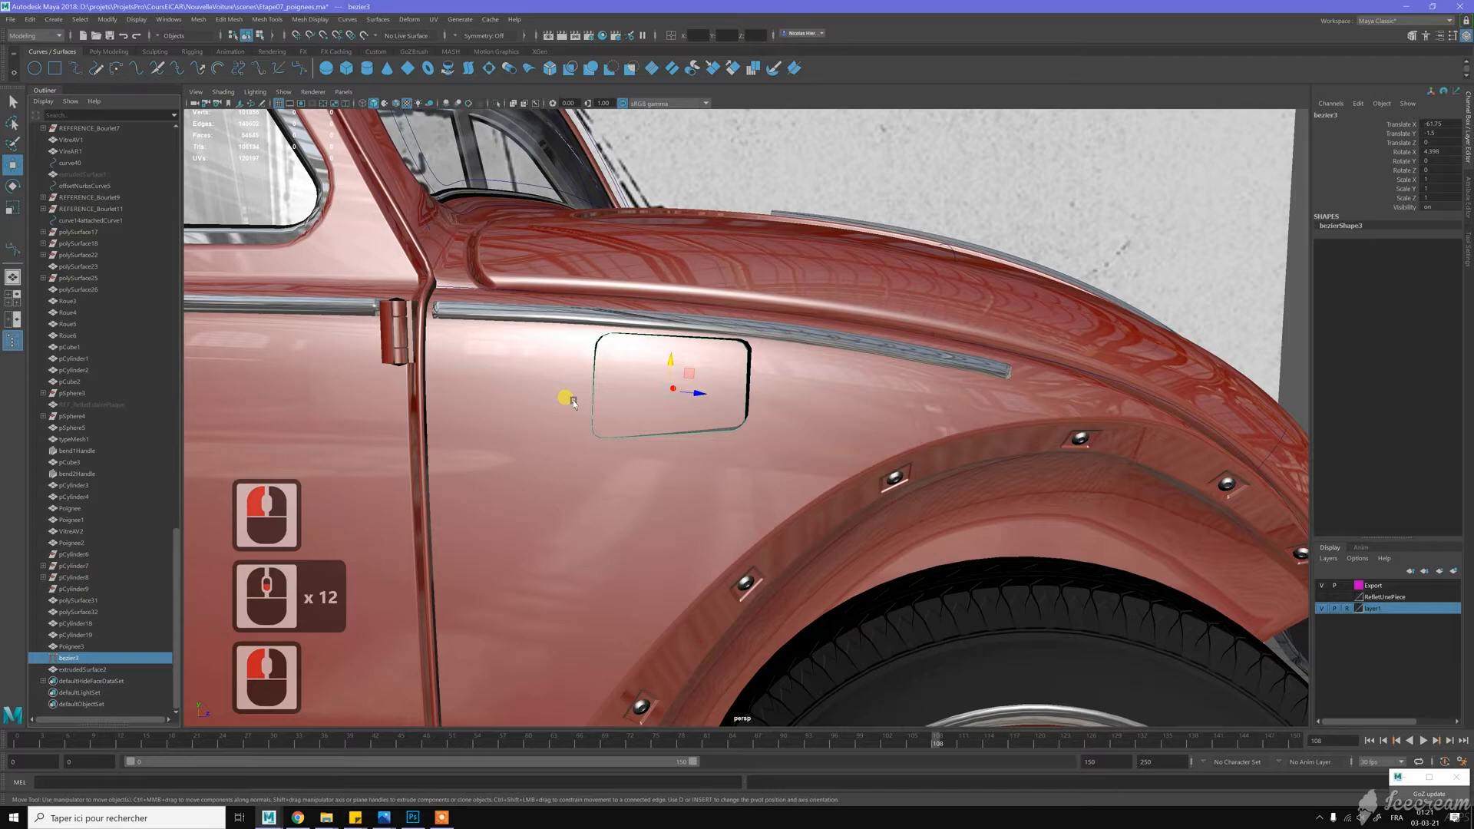
pyautogui.scroll(1, 567, 399)
pyautogui.press('e')
pyautogui.scroll(3, 656, 313)
pyautogui.keyDown('alt'); pyautogui.moveTo(665, 317); pyautogui.dragTo(671, 318); pyautogui.keyUp('alt')
pyautogui.keyDown('alt'); pyautogui.click(559, 294); pyautogui.keyUp('alt')
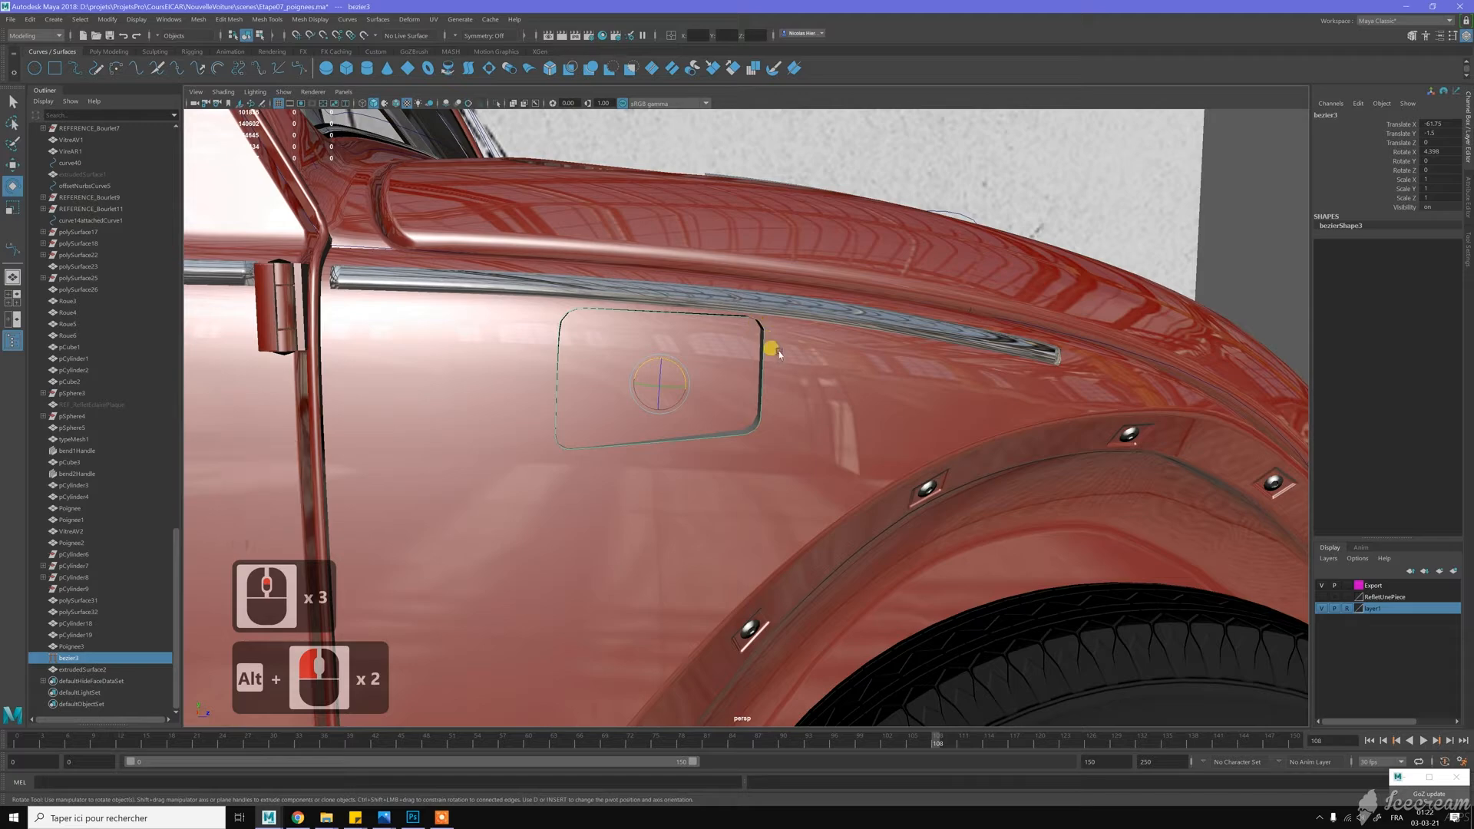
pyautogui.press('j')
pyautogui.moveTo(785, 378); pyautogui.dragTo(790, 379, button='middle')
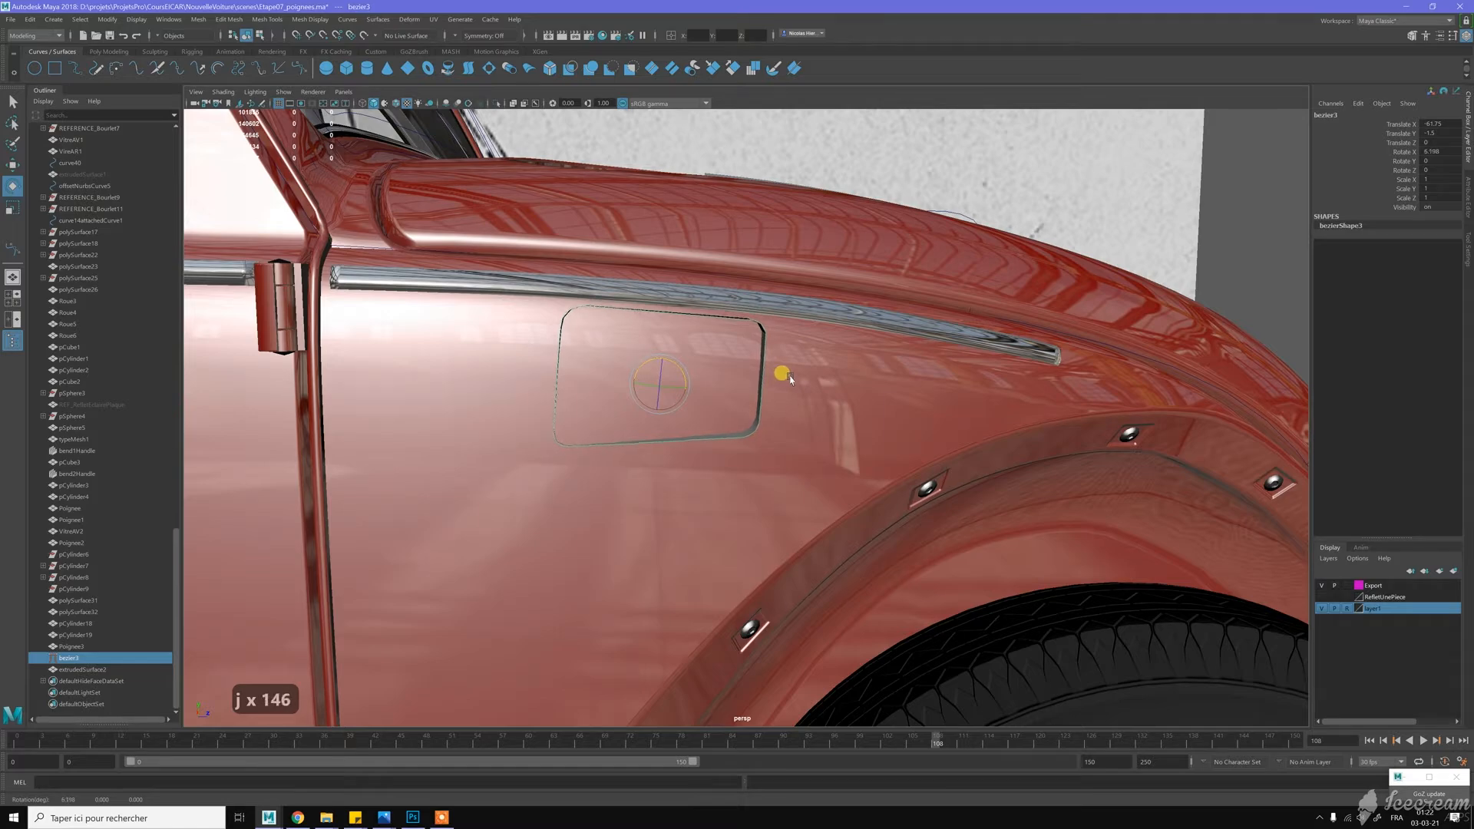
pyautogui.middleClick(787, 374)
pyautogui.press('j')
pyautogui.press('j')
pyautogui.middleClick(722, 329)
# Move the flap curve up closer to the chrome strip, to about Translate Y -1.25
pyautogui.press('w')
pyautogui.moveTo(663, 355); pyautogui.dragTo(667, 355)
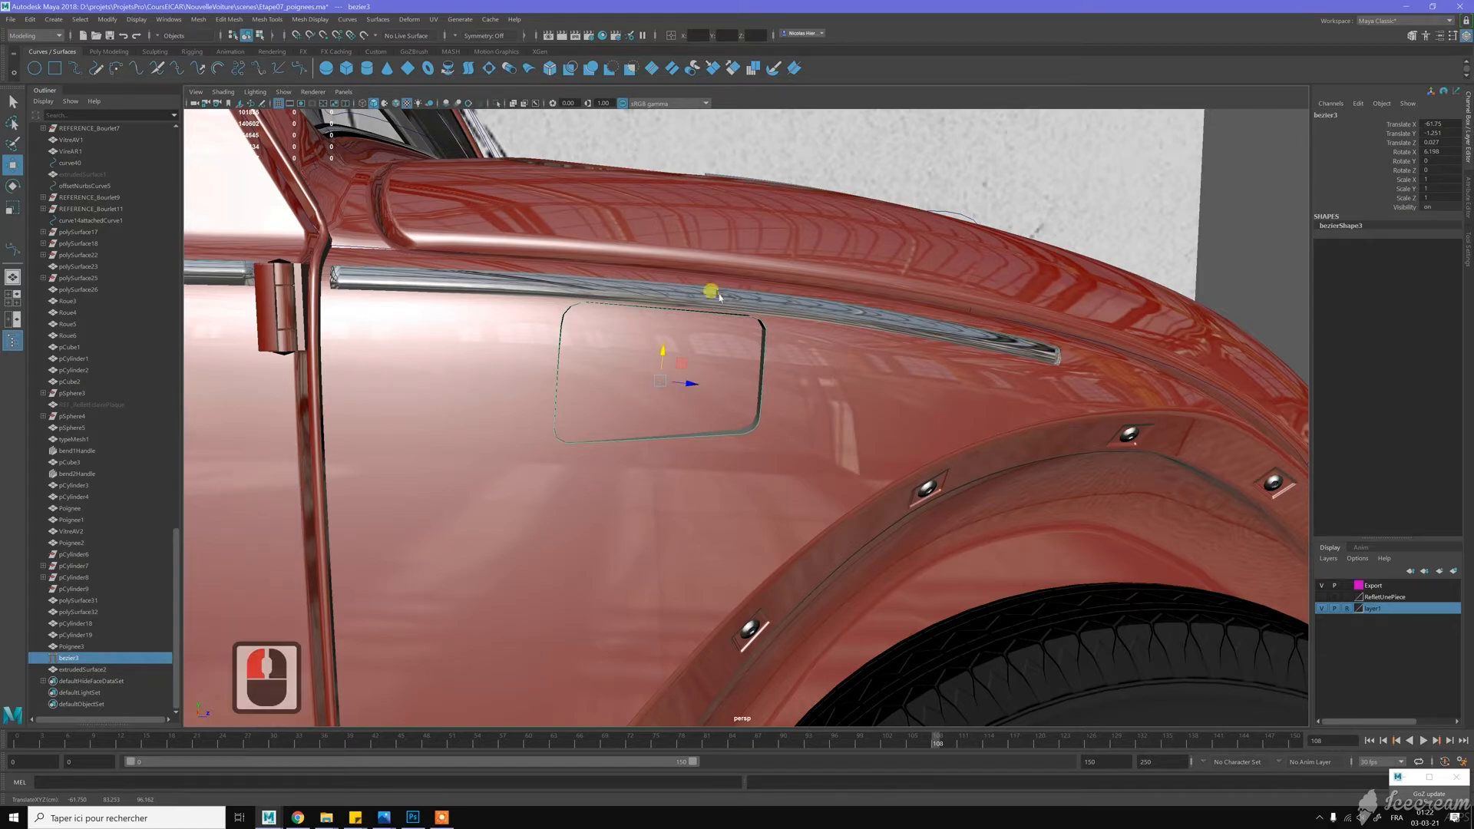
pyautogui.keyDown('alt'); pyautogui.moveTo(755, 391); pyautogui.dragTo(714, 386); pyautogui.keyUp('alt')
pyautogui.scroll(5, 728, 340)
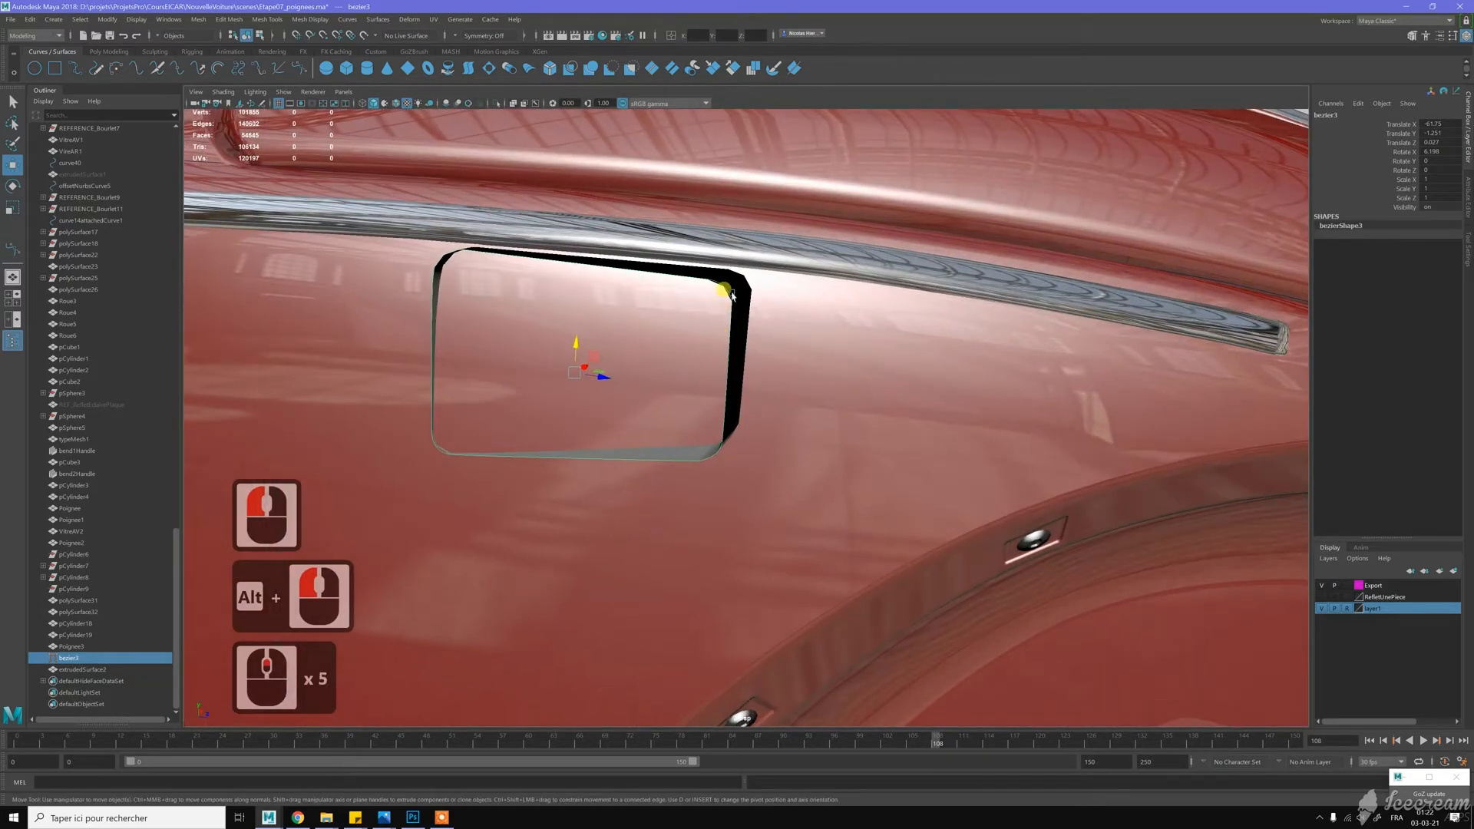
# Select all faces of the extruded flap surface and extrude them with a thickness of 0.5 and an offset of 0
pyautogui.press('w')
pyautogui.rightClick(738, 310)
pyautogui.moveTo(739, 310); pyautogui.dragTo(738, 316, button='right')
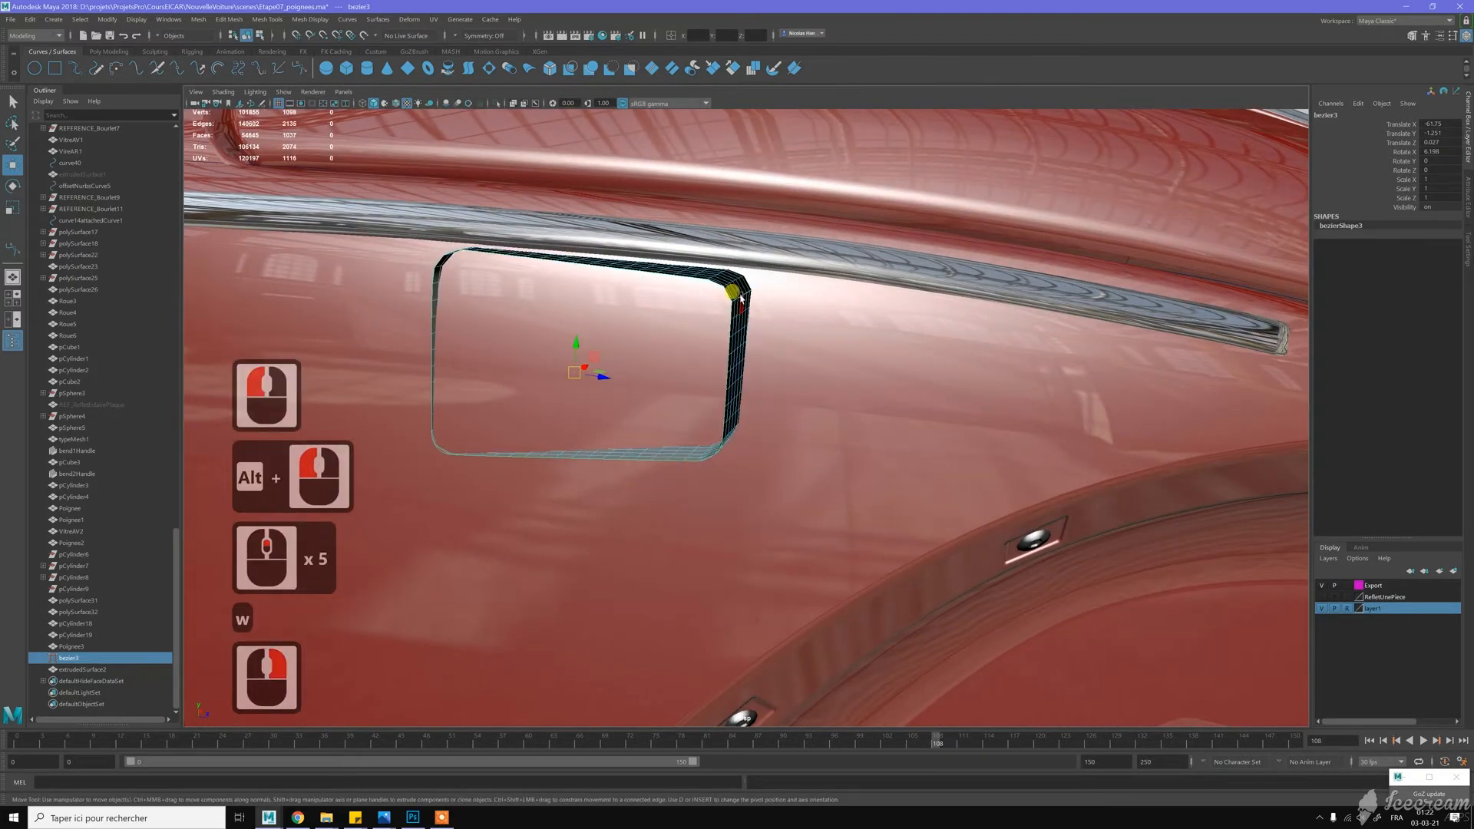
pyautogui.doubleClick(739, 296)
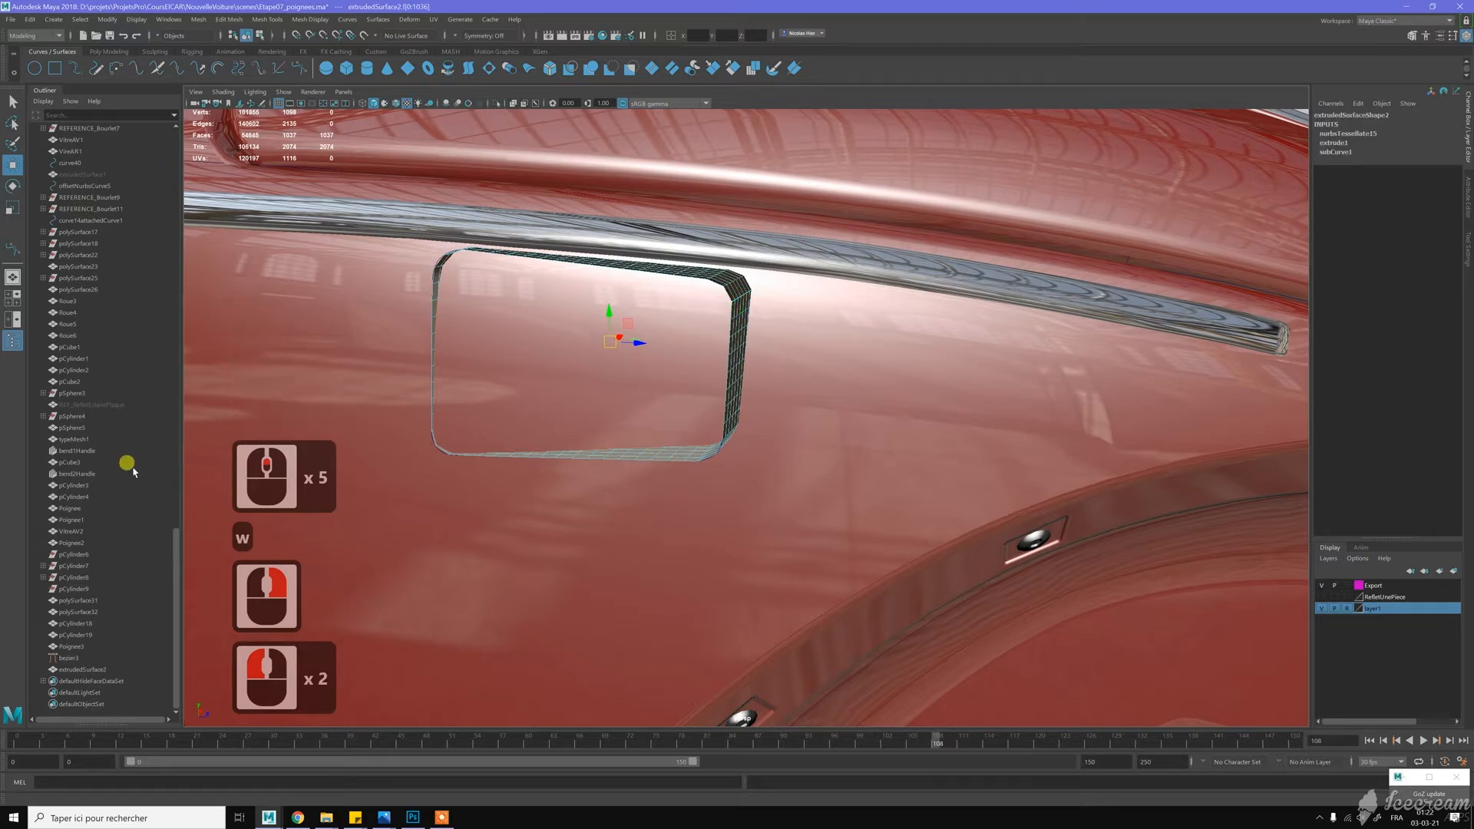
pyautogui.doubleClick(732, 288)
pyautogui.keyDown('shift'); pyautogui.moveTo(732, 288); pyautogui.dragTo(730, 314, button='right'); pyautogui.keyUp('shift')
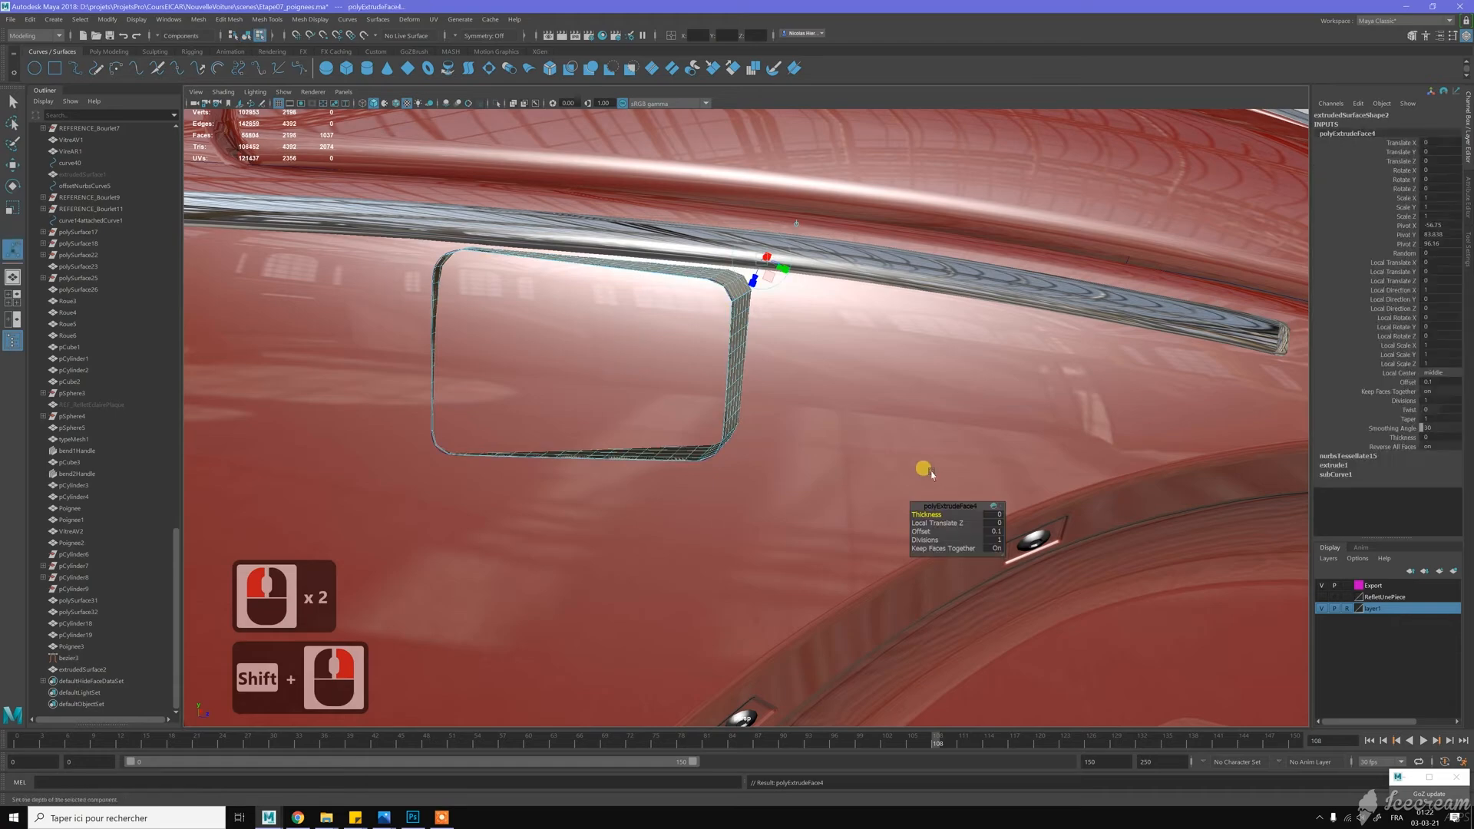
pyautogui.click(996, 516)
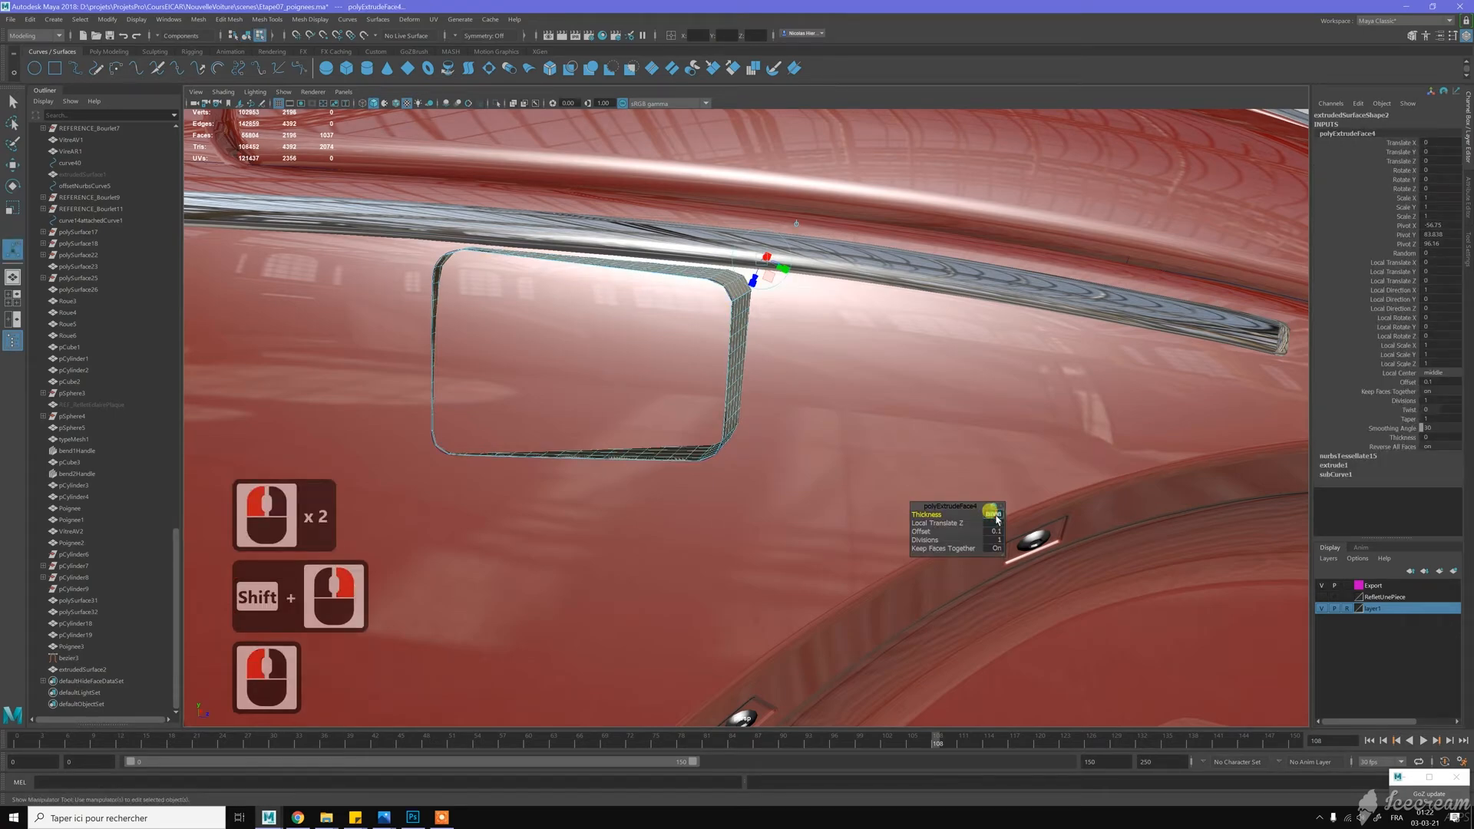
pyautogui.write('0.5')
pyautogui.press('Return')
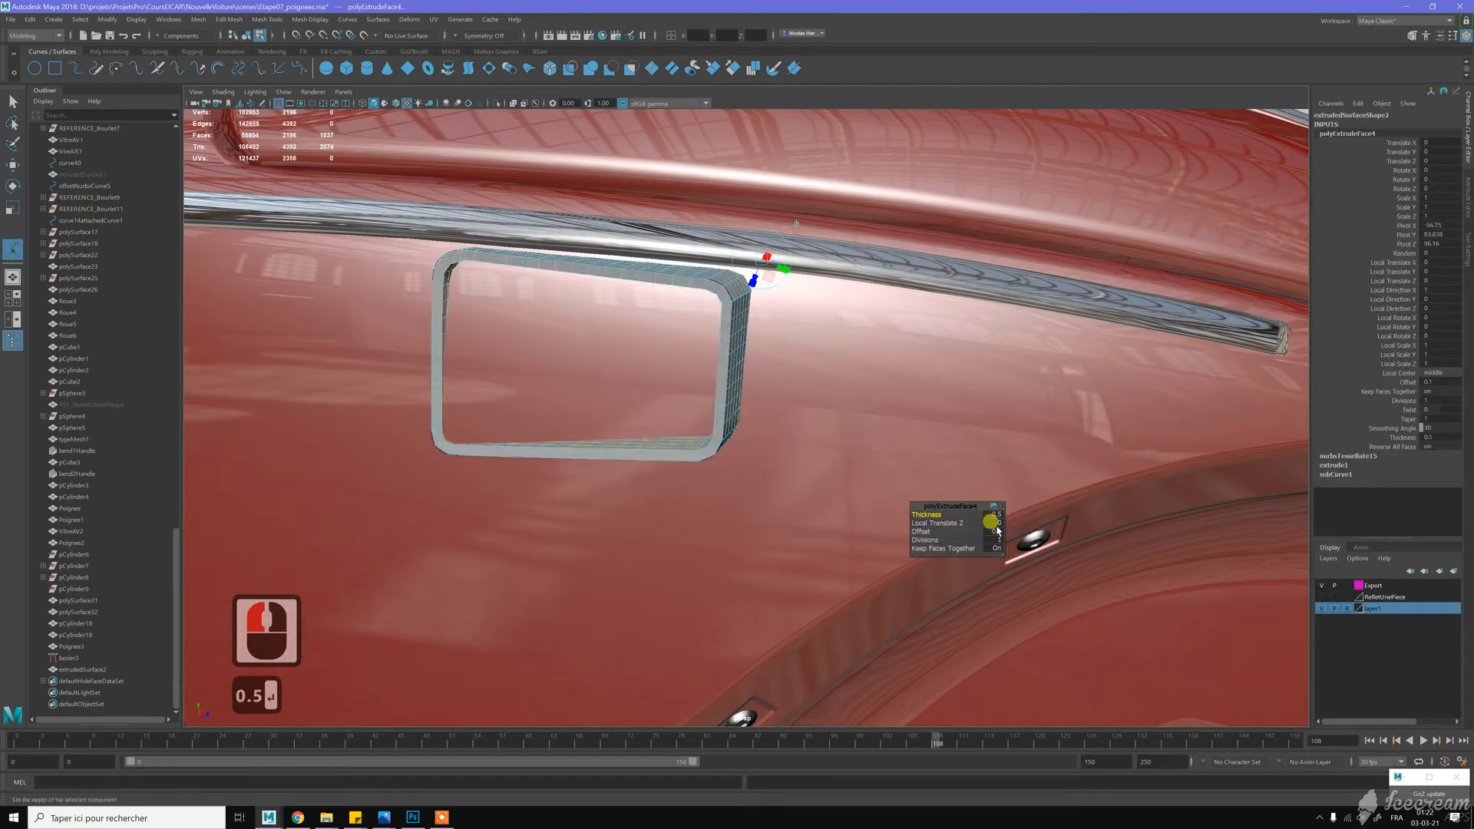
pyautogui.click(998, 531)
pyautogui.write('0')
pyautogui.press('Return')
pyautogui.scroll(3, 682, 352)
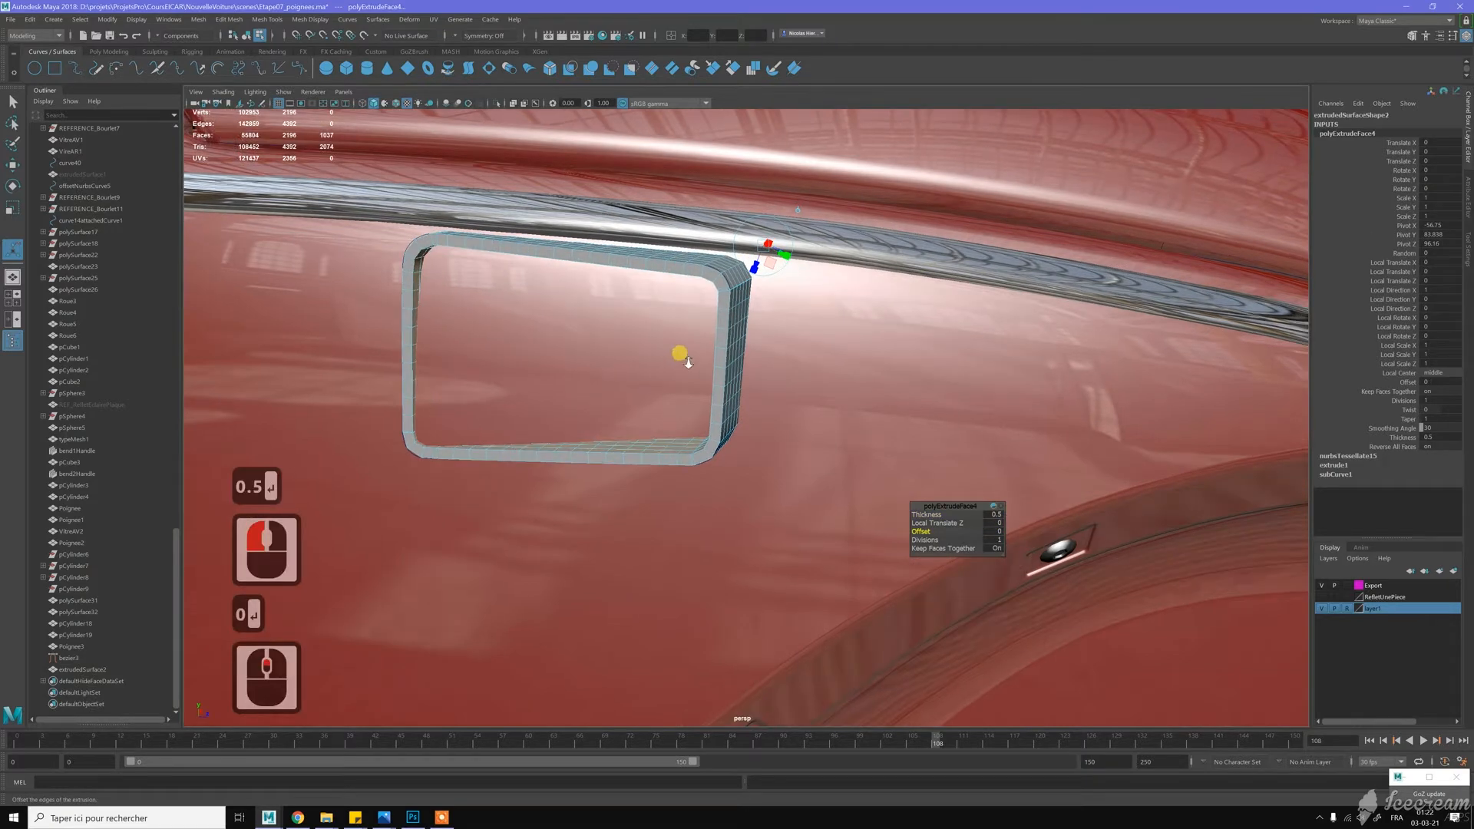
# Examine the thickened flap frame from several angles, checking its fit beneath the chrome strip and its distance from the door gap
pyautogui.keyDown('alt'); pyautogui.moveTo(643, 322); pyautogui.dragTo(709, 354); pyautogui.keyUp('alt')
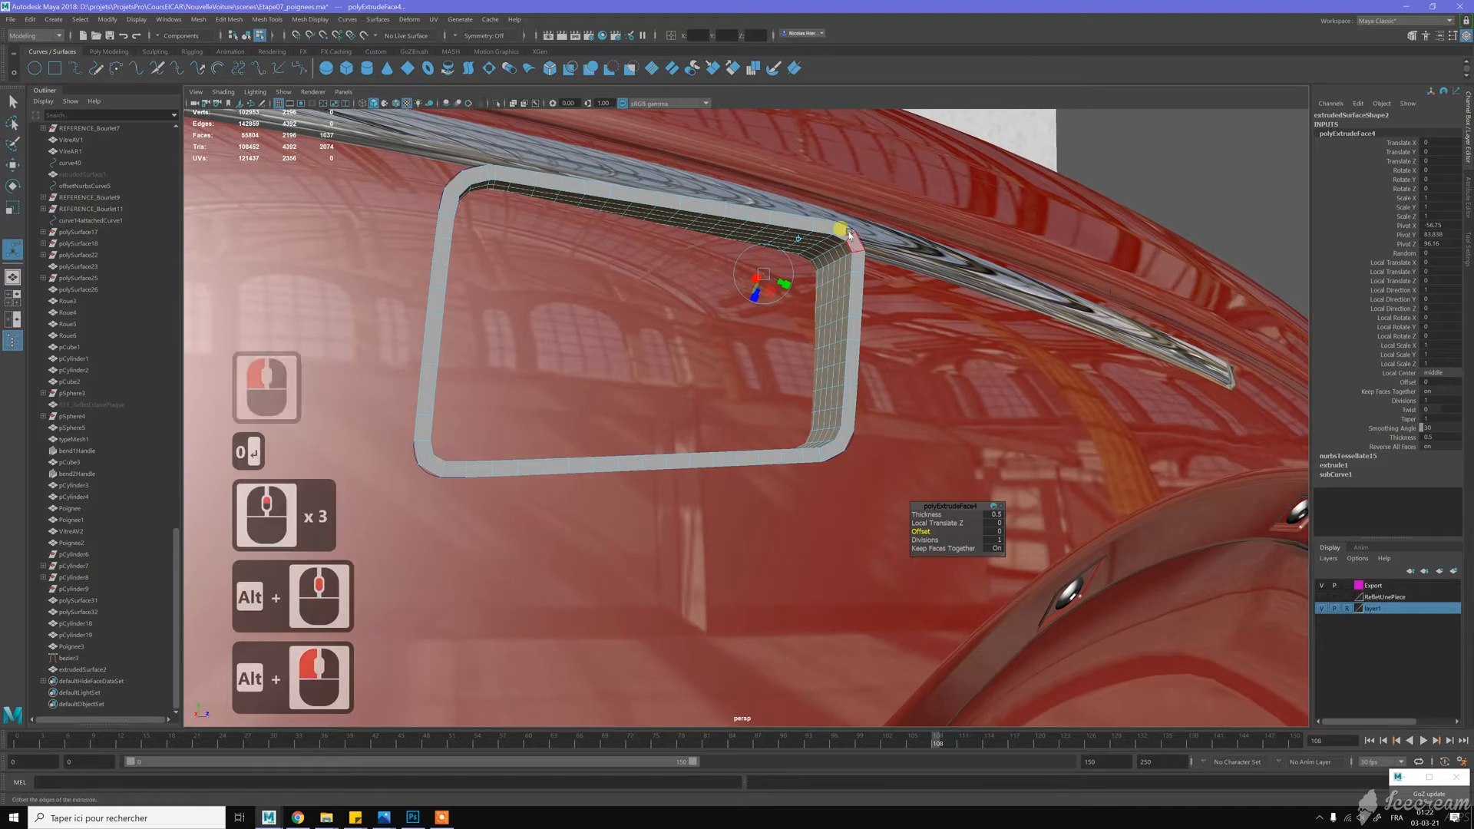
pyautogui.keyDown('alt'); pyautogui.moveTo(837, 272); pyautogui.dragTo(808, 245, button='right'); pyautogui.keyUp('alt')
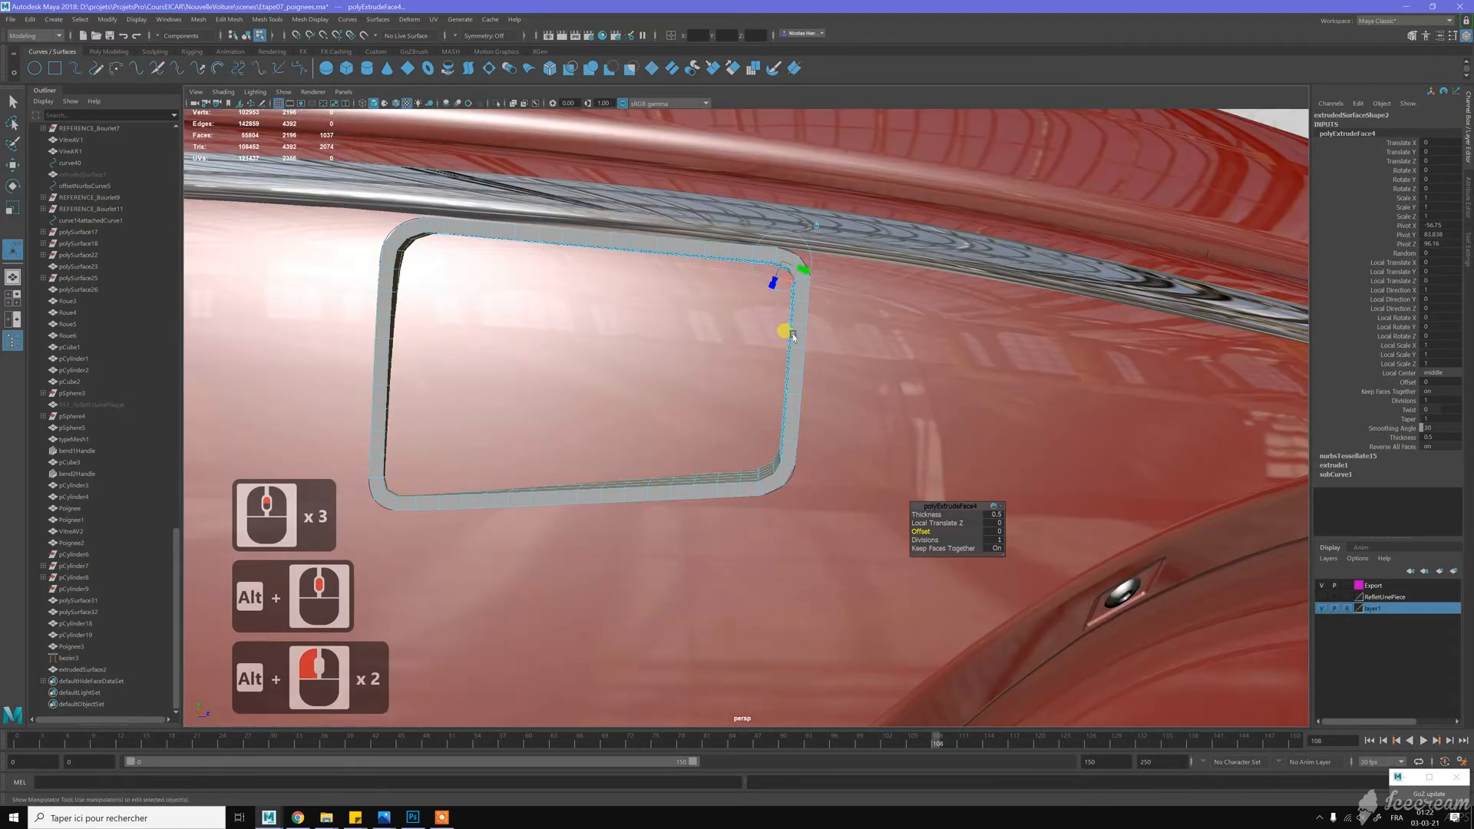
pyautogui.keyDown('alt'); pyautogui.moveTo(792, 333); pyautogui.dragTo(798, 400); pyautogui.keyUp('alt')
pyautogui.keyDown('alt'); pyautogui.moveTo(798, 399); pyautogui.dragTo(858, 496, button='right'); pyautogui.keyUp('alt')
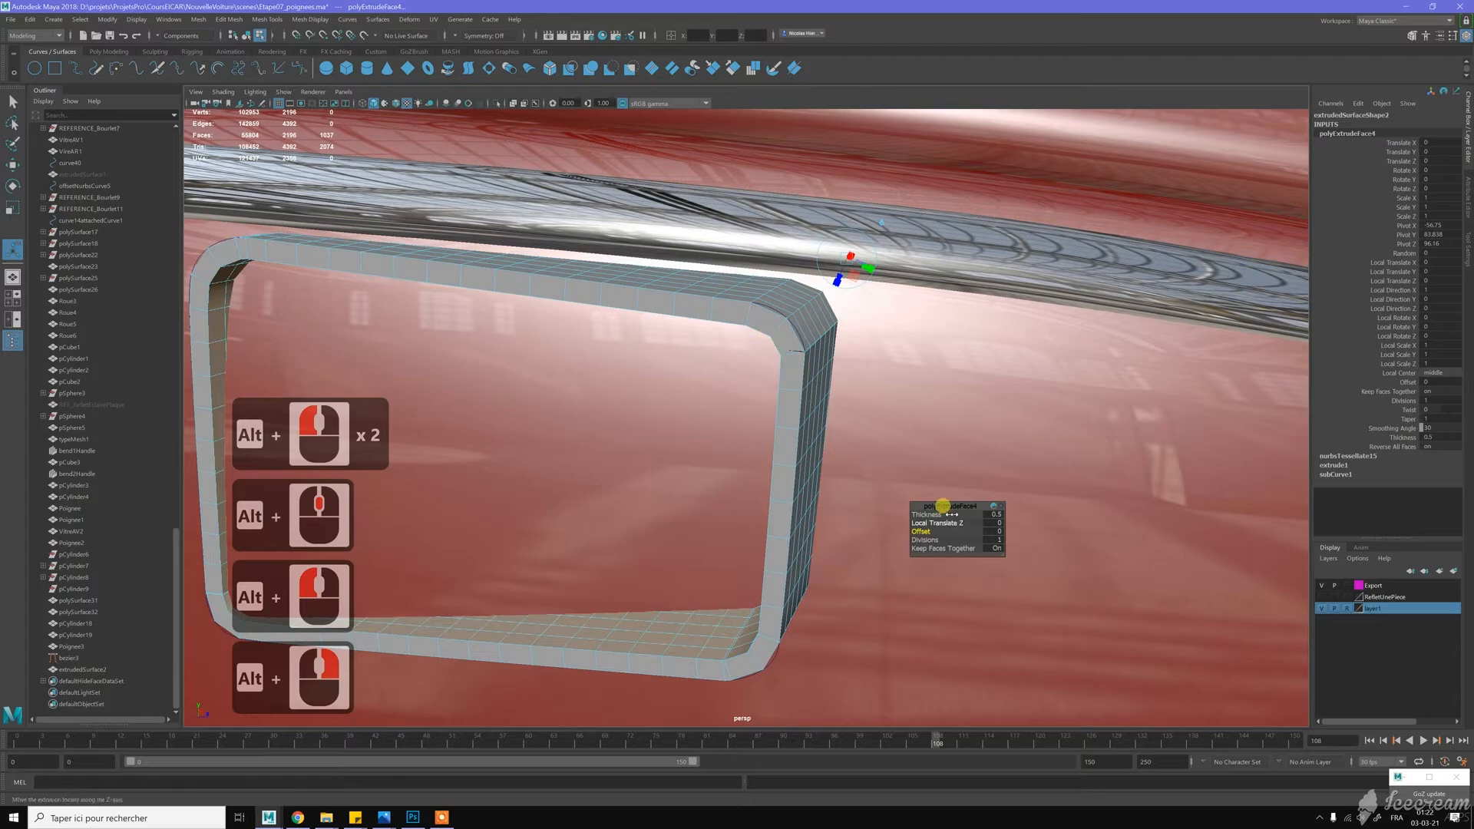
pyautogui.keyDown('alt'); pyautogui.moveTo(710, 421); pyautogui.dragTo(474, 306, button='right'); pyautogui.keyUp('alt')
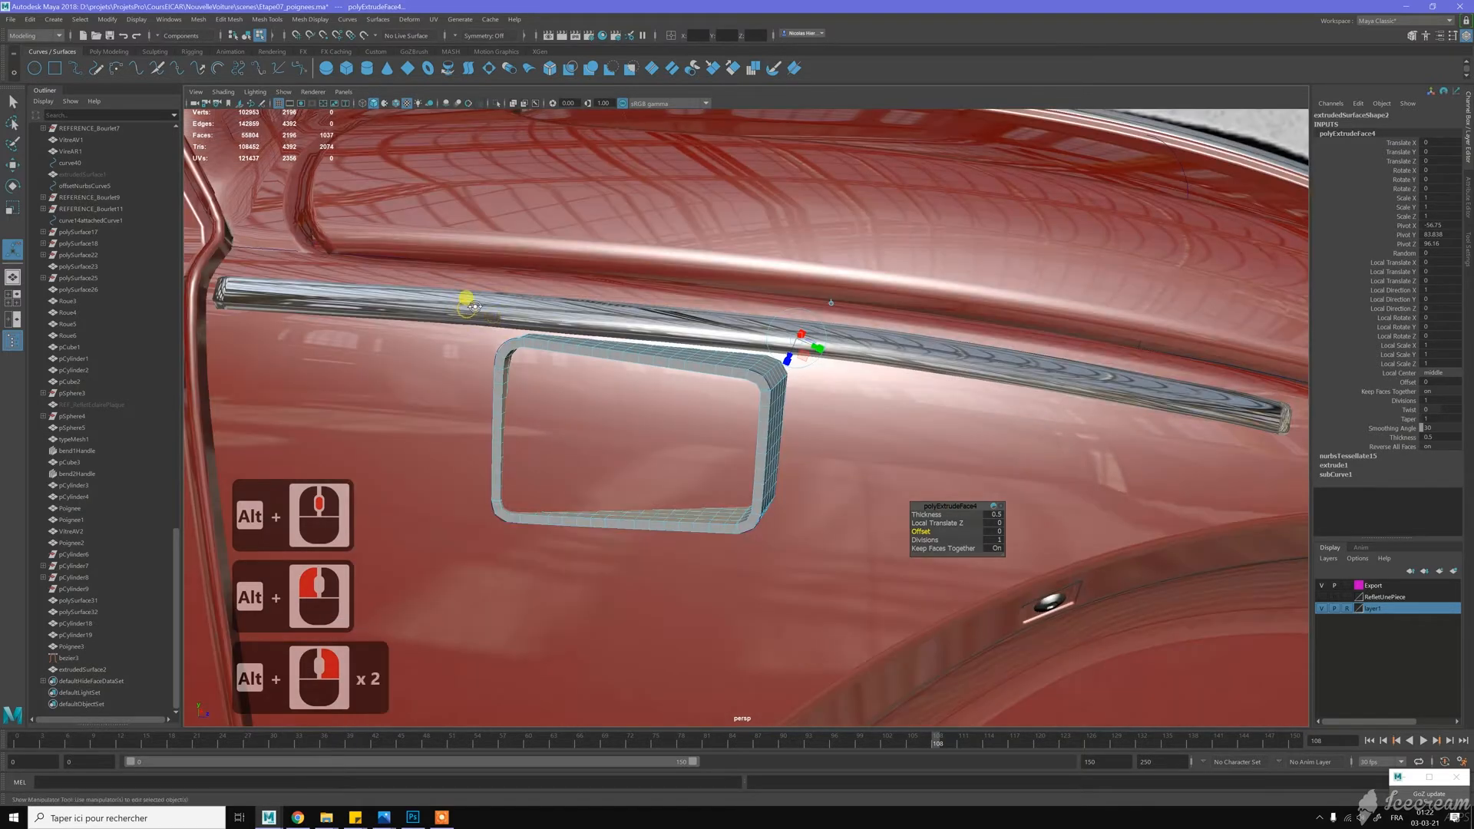
pyautogui.keyDown('alt'); pyautogui.moveTo(475, 306); pyautogui.dragTo(377, 345); pyautogui.keyUp('alt')
pyautogui.keyDown('alt'); pyautogui.moveTo(446, 340); pyautogui.dragTo(614, 286, button='middle'); pyautogui.keyUp('alt')
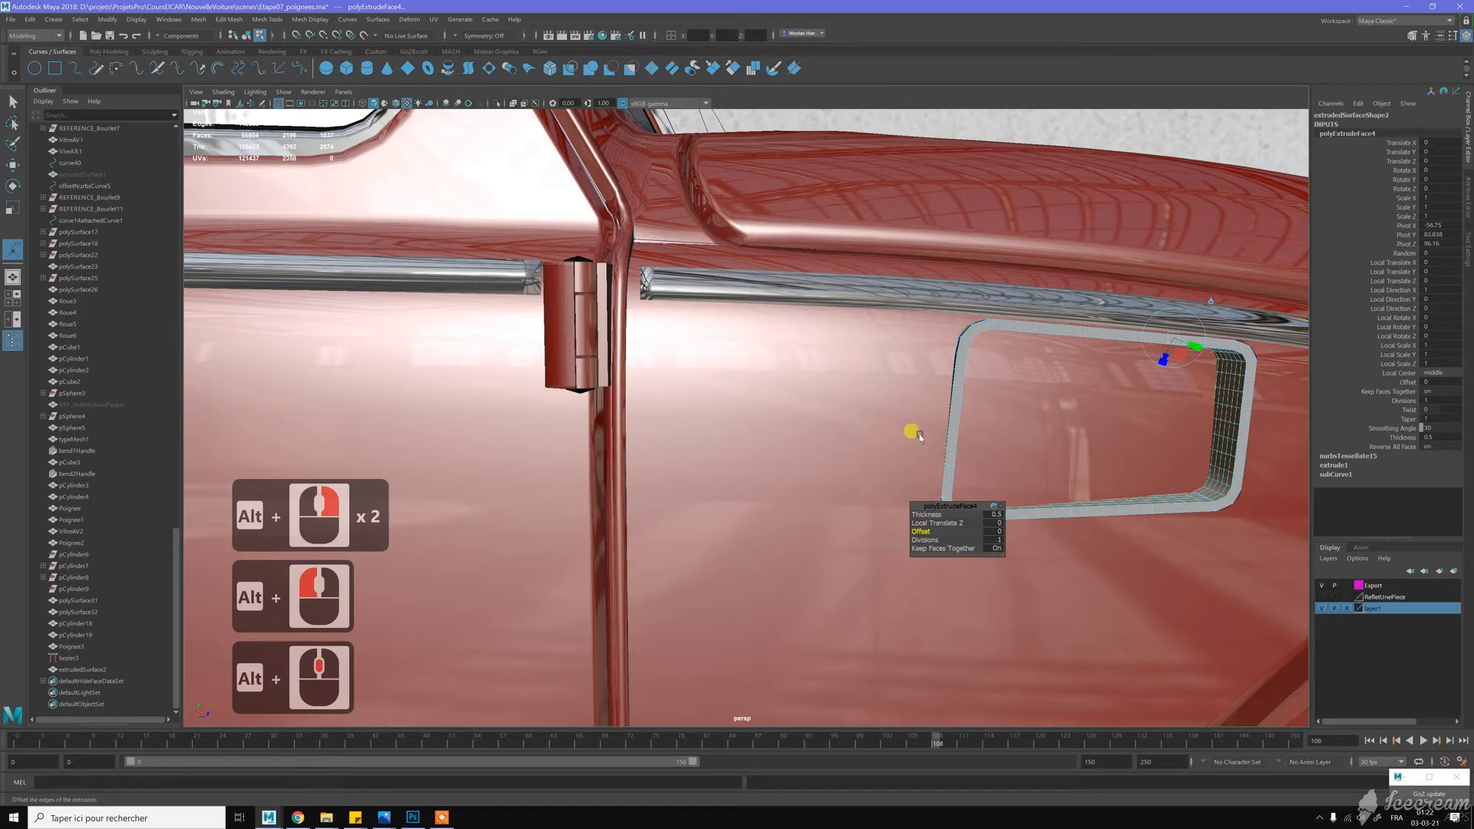
pyautogui.keyDown('alt'); pyautogui.moveTo(918, 435); pyautogui.dragTo(744, 431, button='middle'); pyautogui.keyUp('alt')
pyautogui.keyDown('alt'); pyautogui.moveTo(744, 431); pyautogui.dragTo(813, 459); pyautogui.keyUp('alt')
pyautogui.keyDown('alt'); pyautogui.moveTo(812, 459); pyautogui.dragTo(763, 431, button='right'); pyautogui.keyUp('alt')
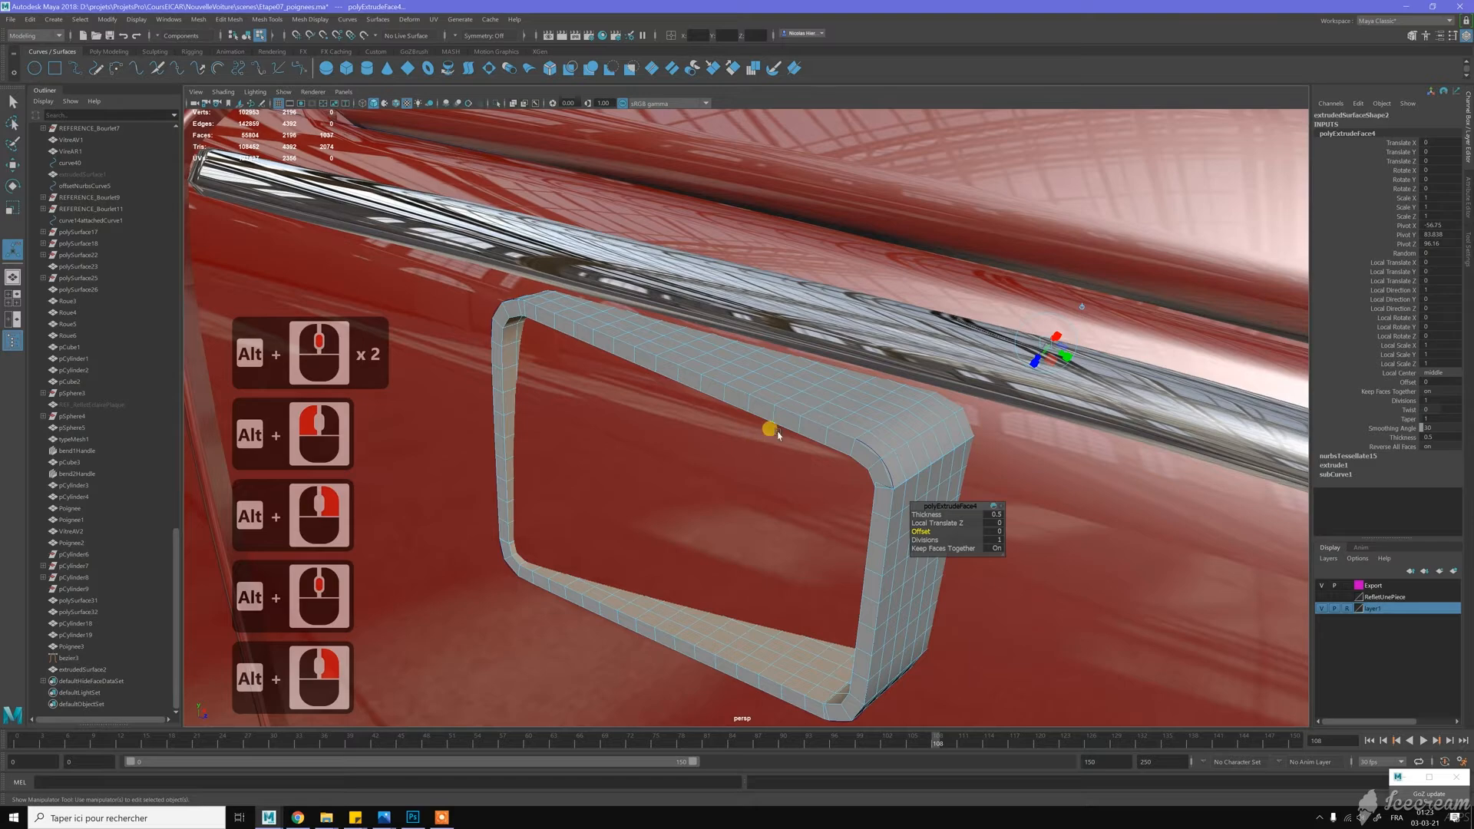
# Select a face loop on the outer side of the flap frame and grow the selection across the outer faces
pyautogui.press('w')
pyautogui.click(830, 386)
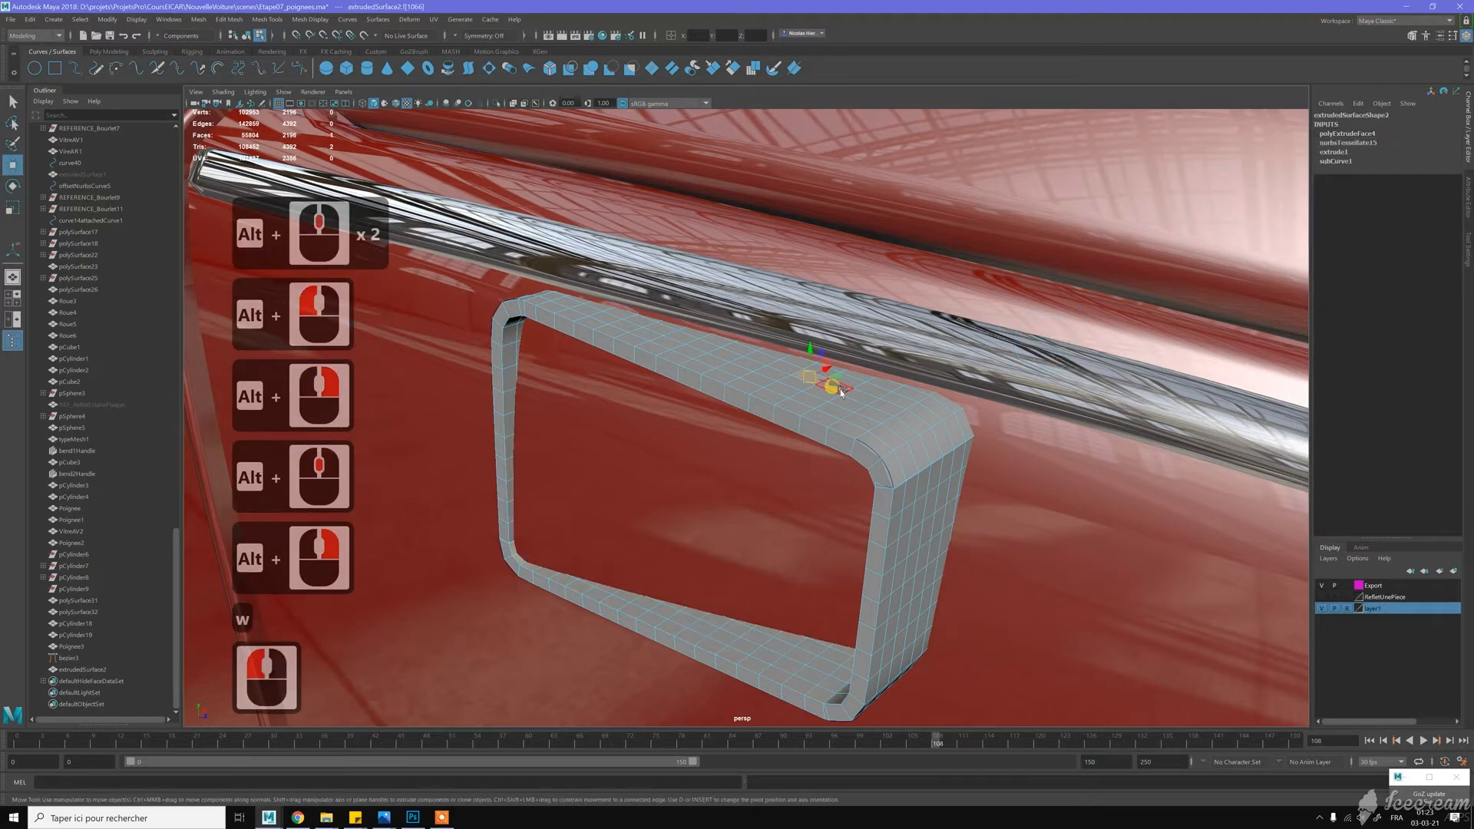
pyautogui.keyDown('shift'); pyautogui.doubleClick(840, 390); pyautogui.keyUp('shift')
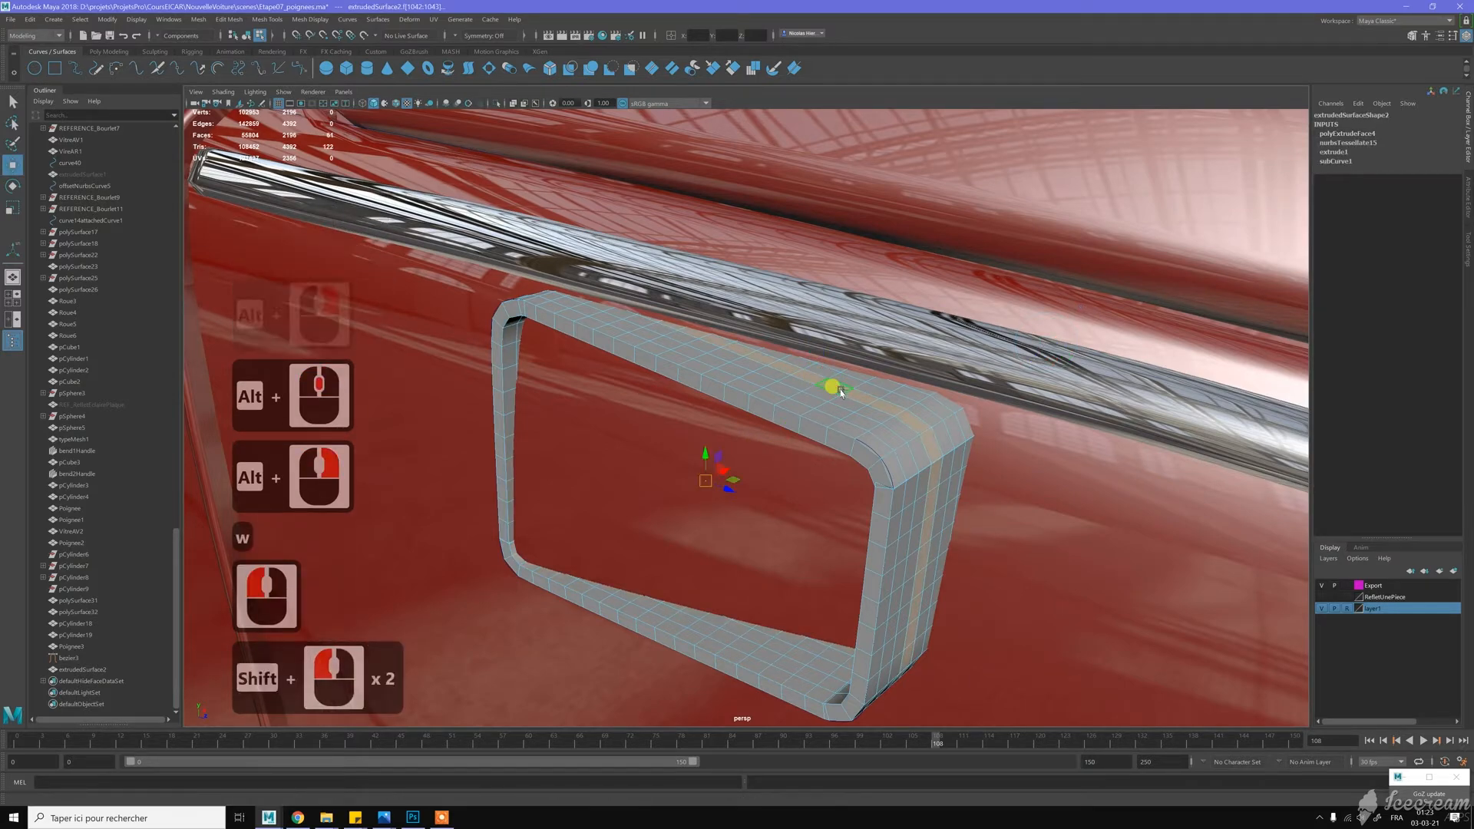
pyautogui.hotkey('shift', '.')
pyautogui.hotkey('shift', '.')
pyautogui.hotkey('shift', '.')
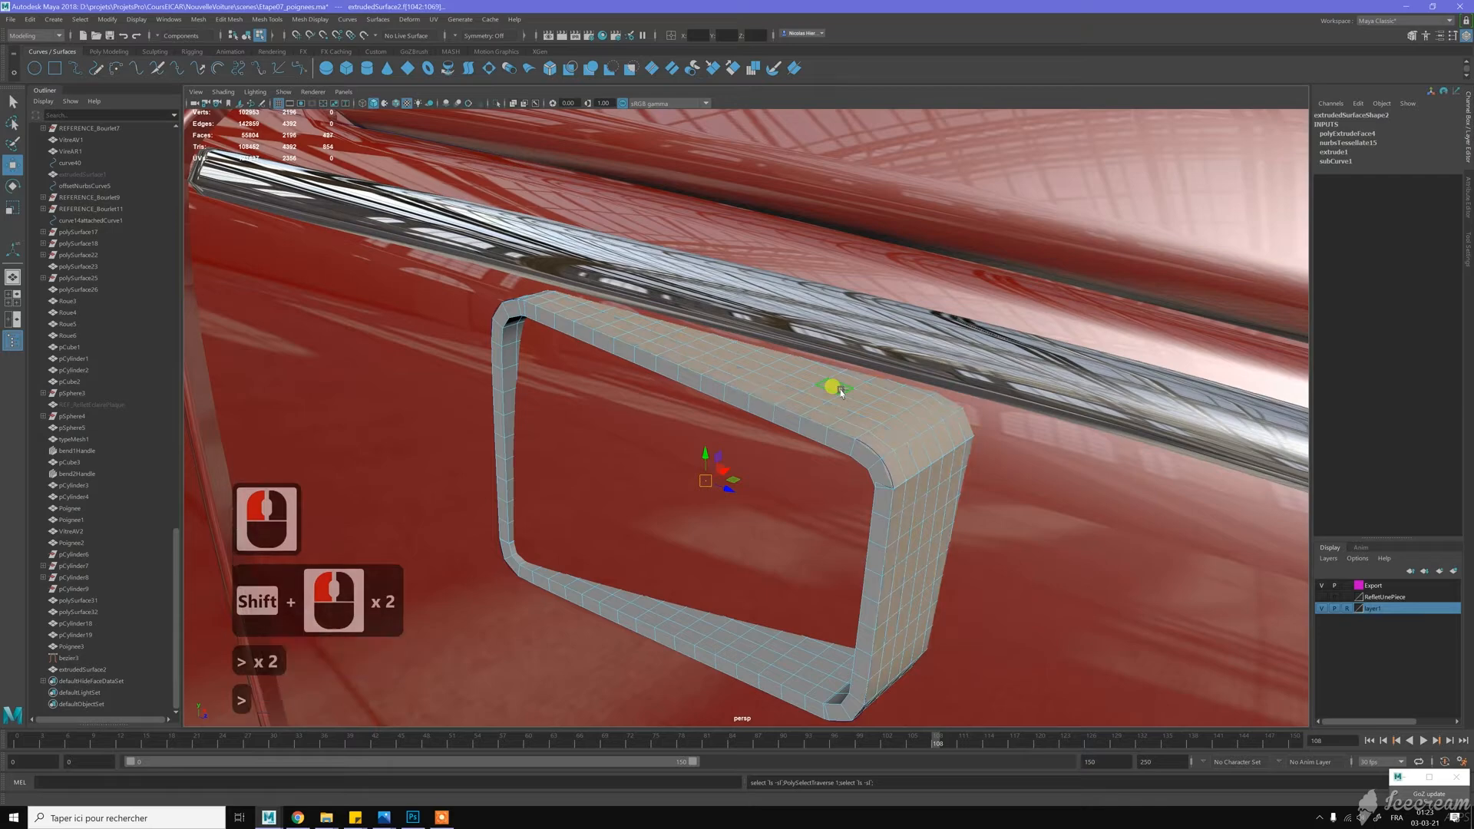
# Extrude the selected outer faces of the flap frame with an offset of 0
pyautogui.keyDown('alt'); pyautogui.moveTo(835, 408); pyautogui.dragTo(896, 373); pyautogui.keyUp('alt')
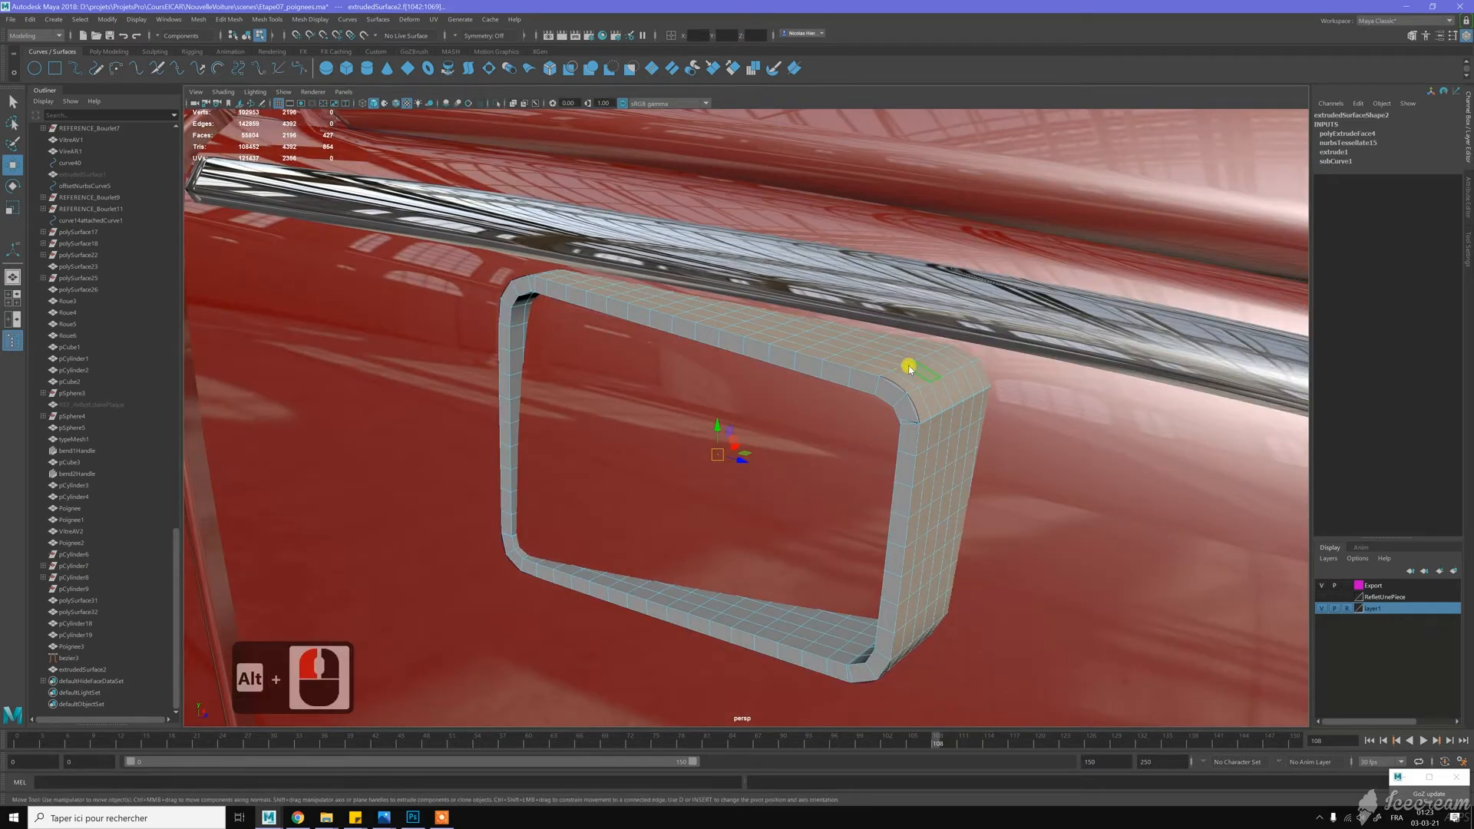
pyautogui.keyDown('shift'); pyautogui.rightClick(909, 368); pyautogui.keyUp('shift')
pyautogui.click(907, 399)
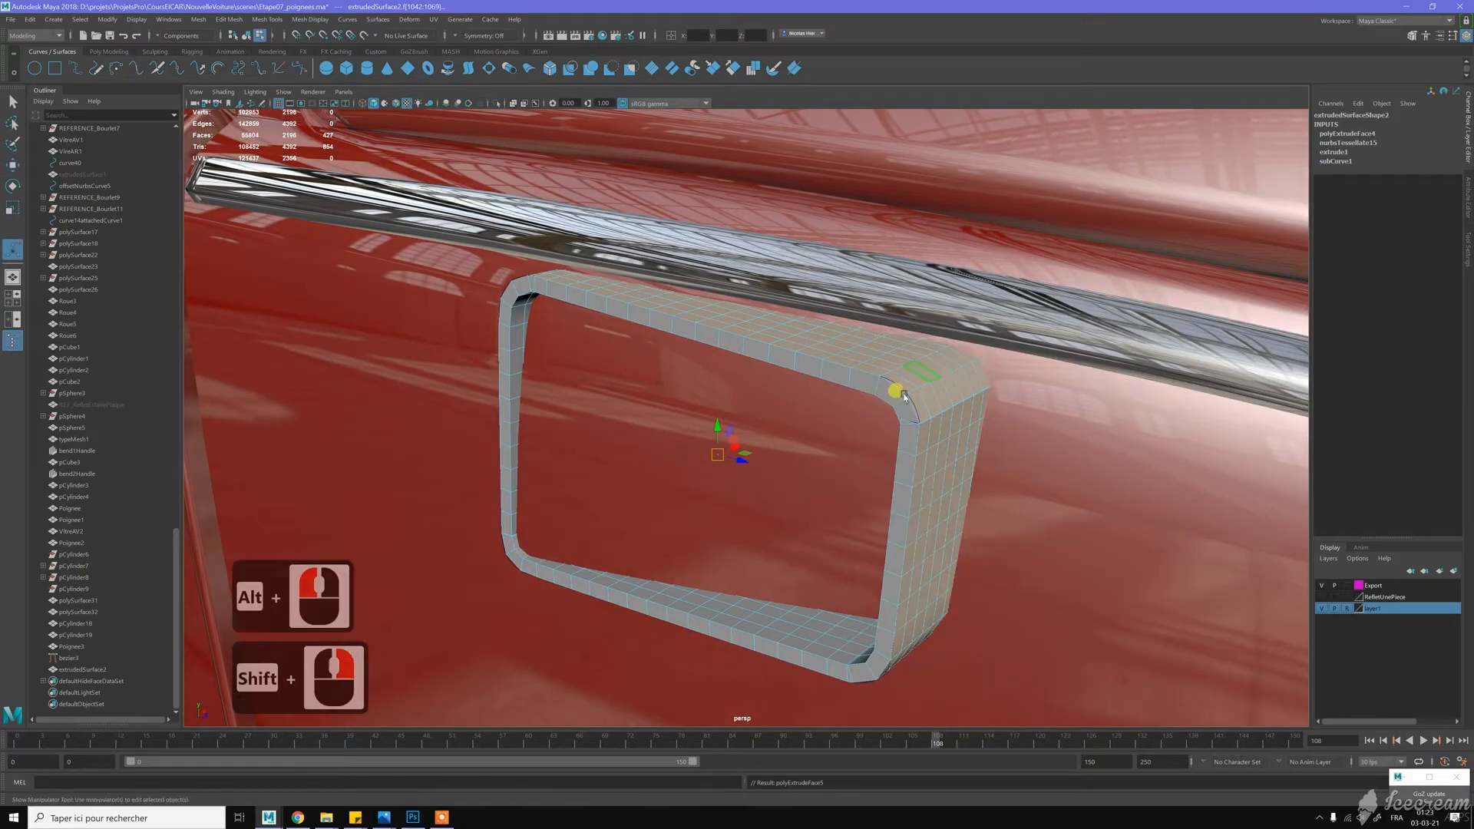
pyautogui.click(992, 531)
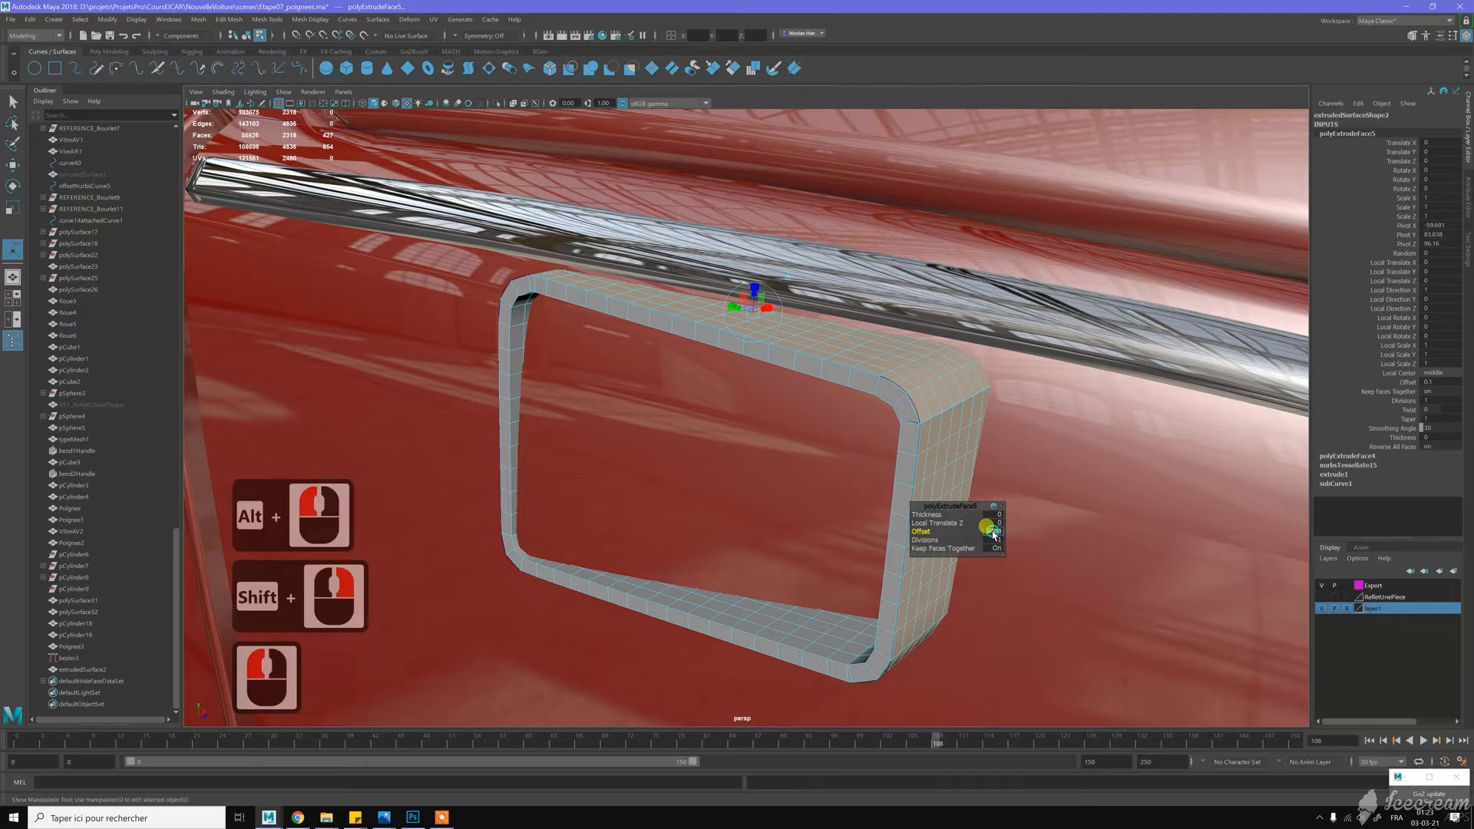
pyautogui.write('0')
pyautogui.press('Return')
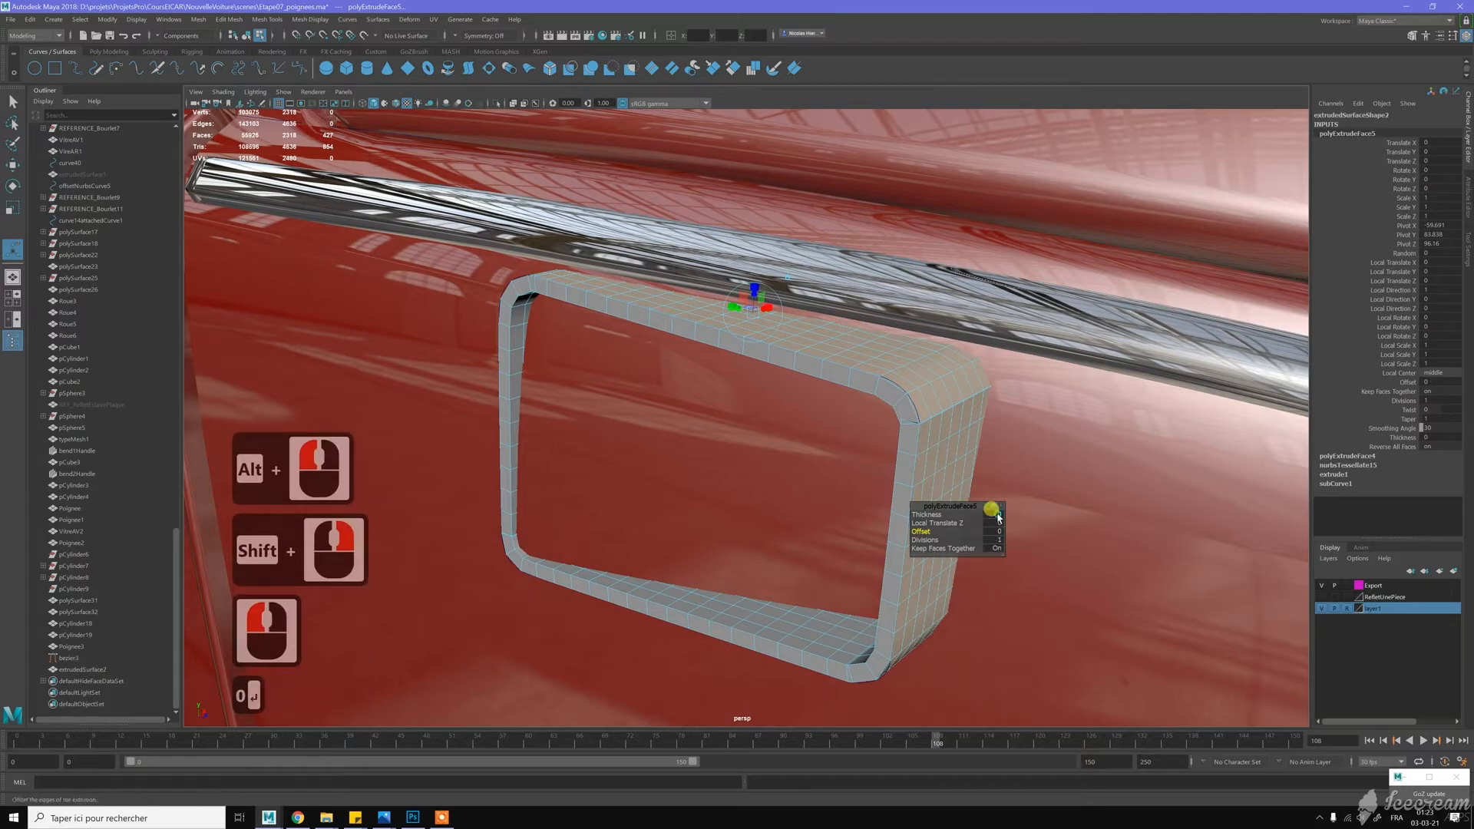
# Try a thickness of -0.5 for the extrusion of the frame's outer faces
pyautogui.click(1021, 515)
pyautogui.write('-0.')
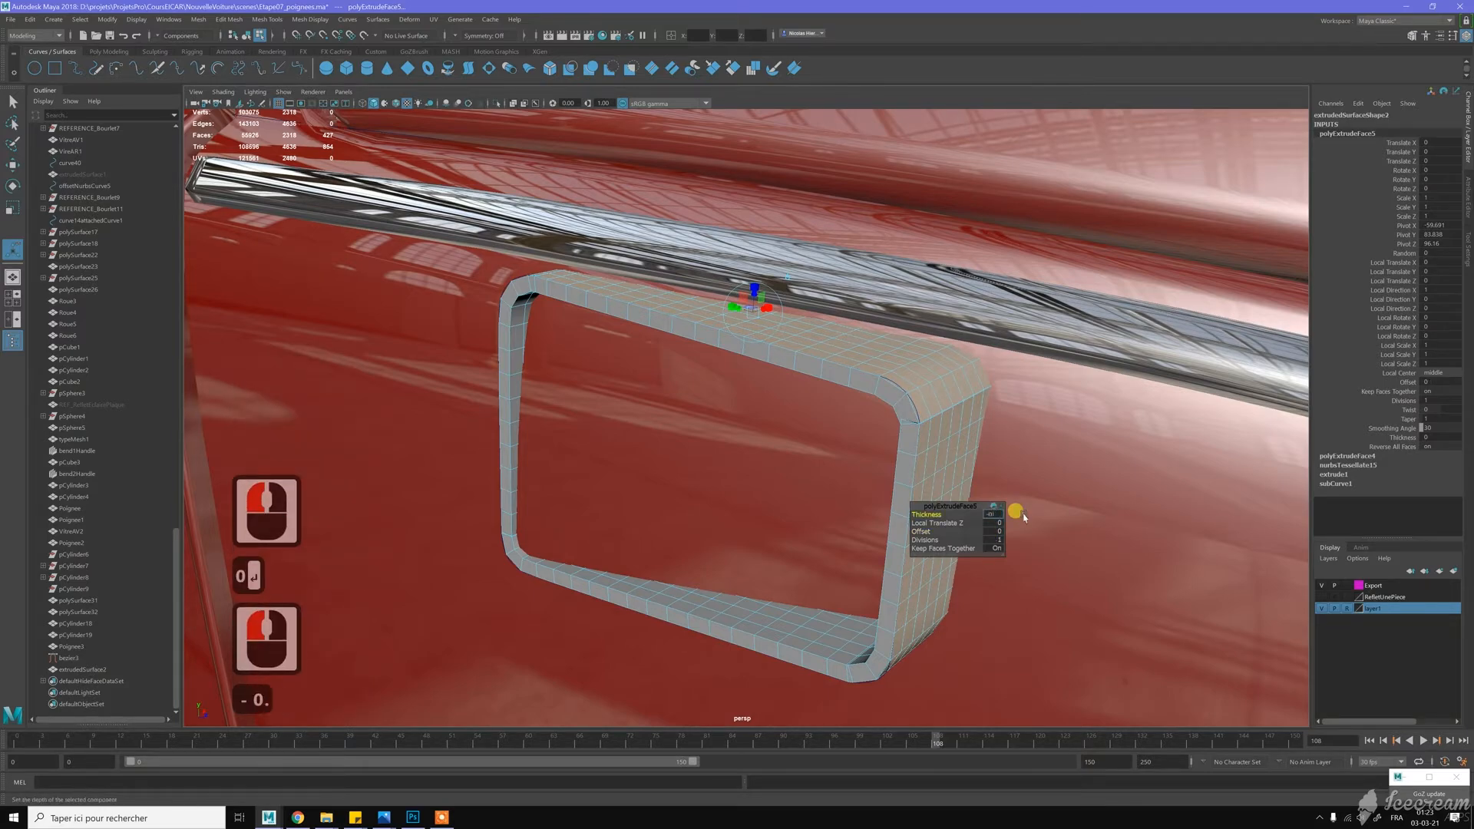
pyautogui.write('5')
pyautogui.press('Return')
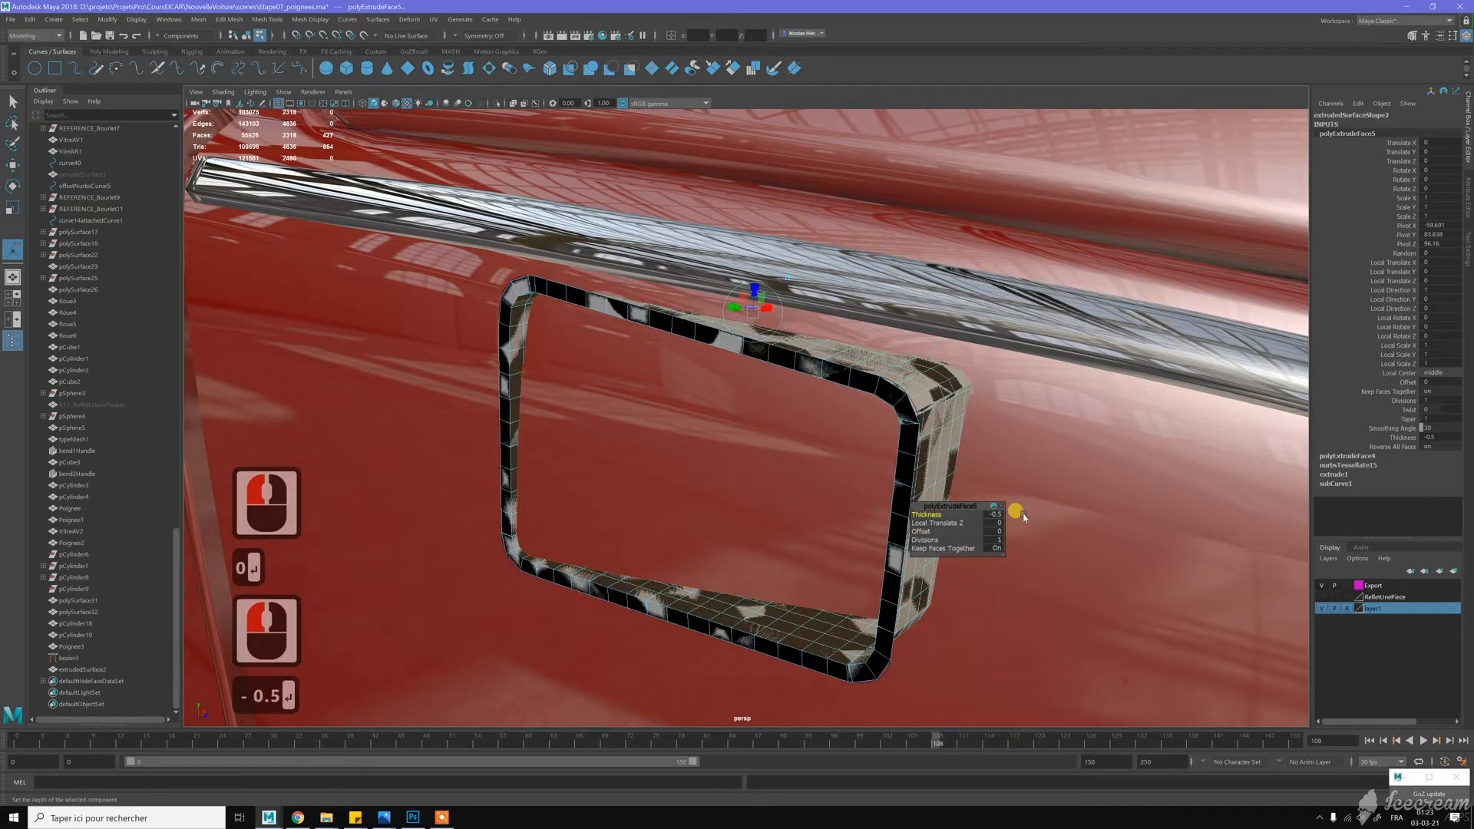
pyautogui.click(853, 436)
pyautogui.press('z')
# Set the thickness of the outer-face extrusion to 0.5
pyautogui.click(996, 520)
pyautogui.write('0')
pyautogui.press('Return')
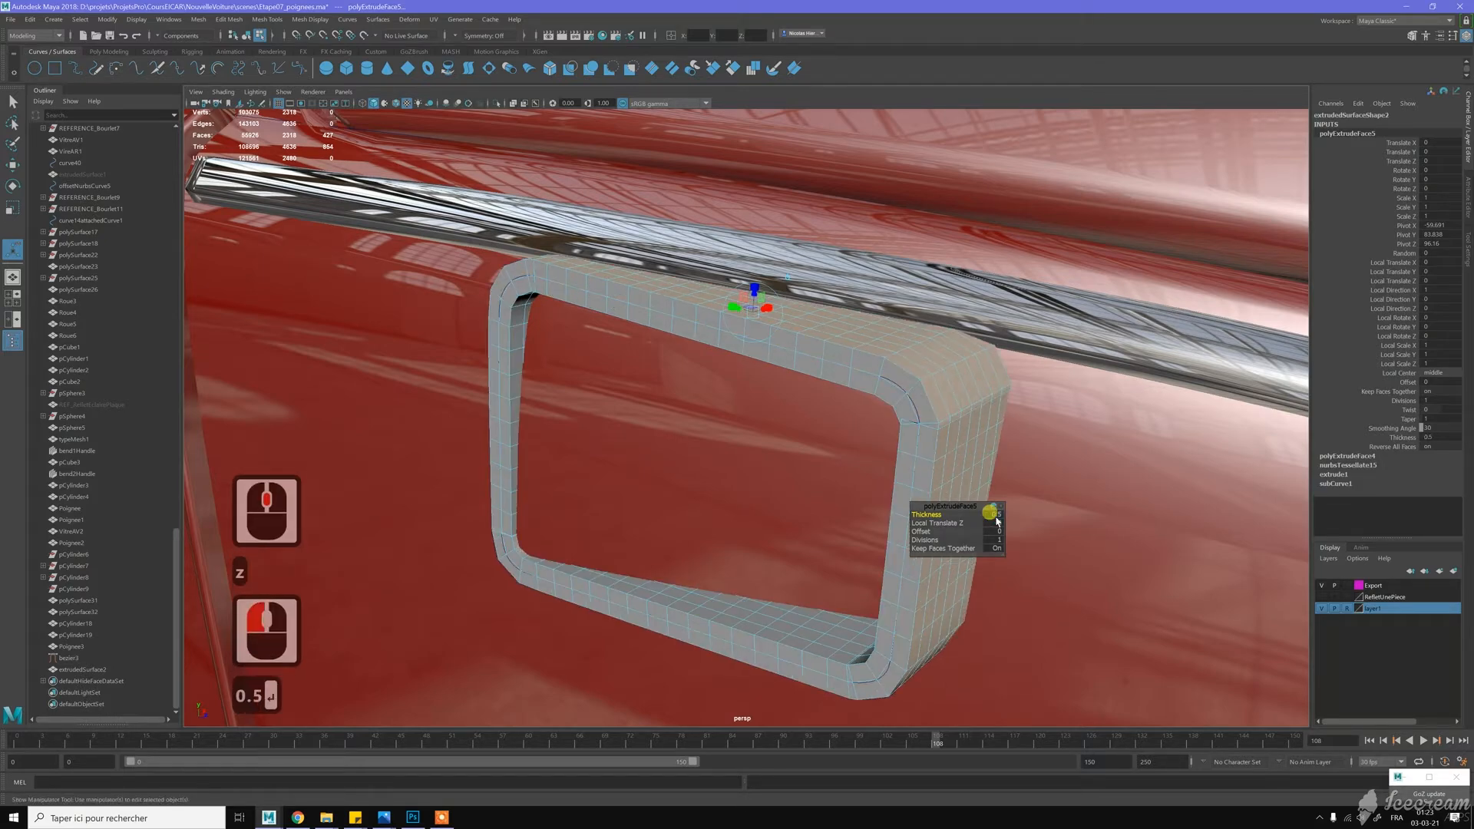
# Delete the complete loop of outer side faces directly behind the flap frame's front rim
pyautogui.keyDown('alt'); pyautogui.moveTo(681, 298); pyautogui.dragTo(877, 277); pyautogui.keyUp('alt')
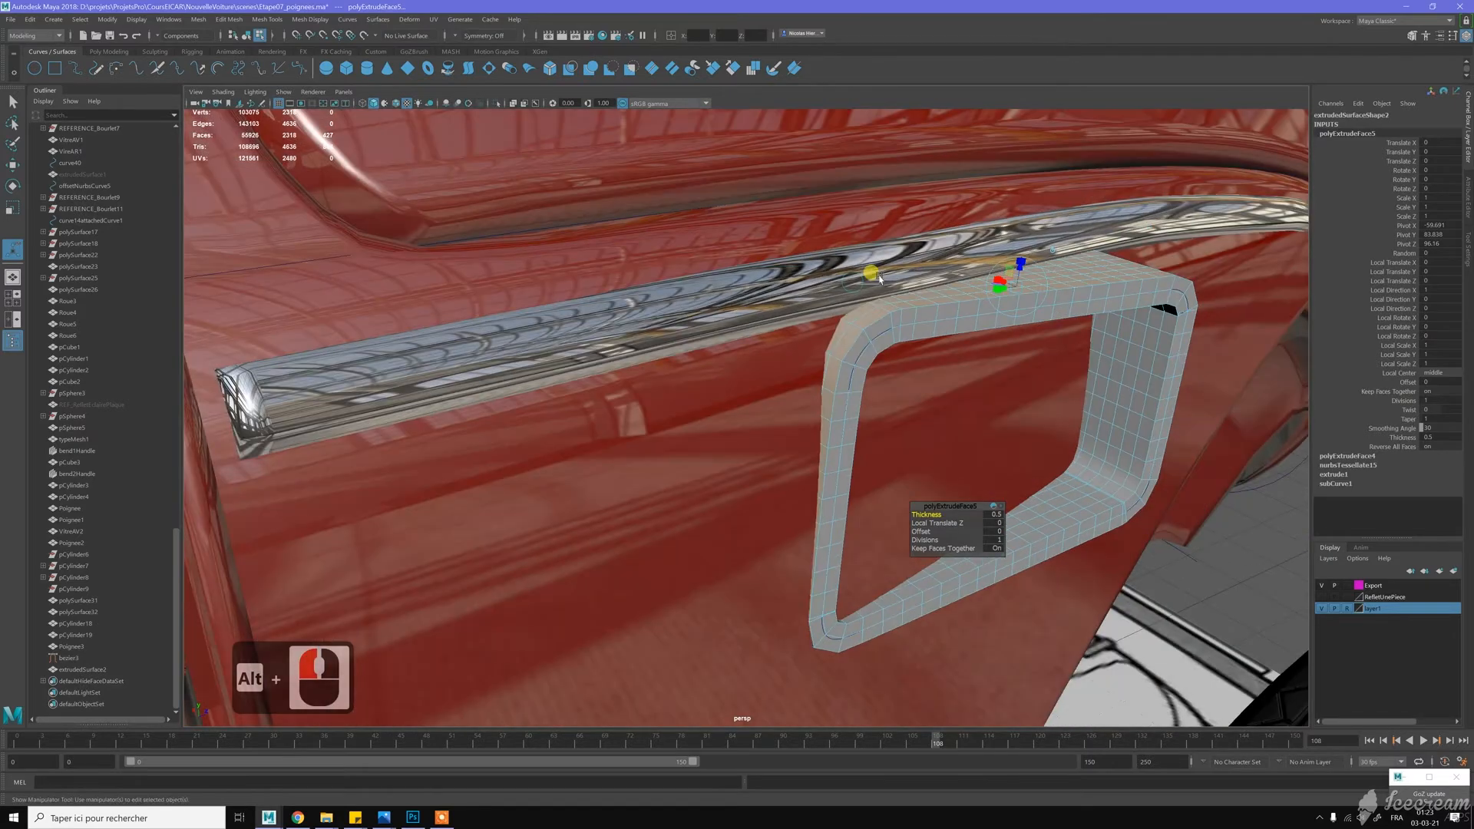
pyautogui.keyDown('alt'); pyautogui.moveTo(877, 277); pyautogui.dragTo(921, 388, button='right'); pyautogui.keyUp('alt')
pyautogui.press('w')
pyautogui.click(917, 273)
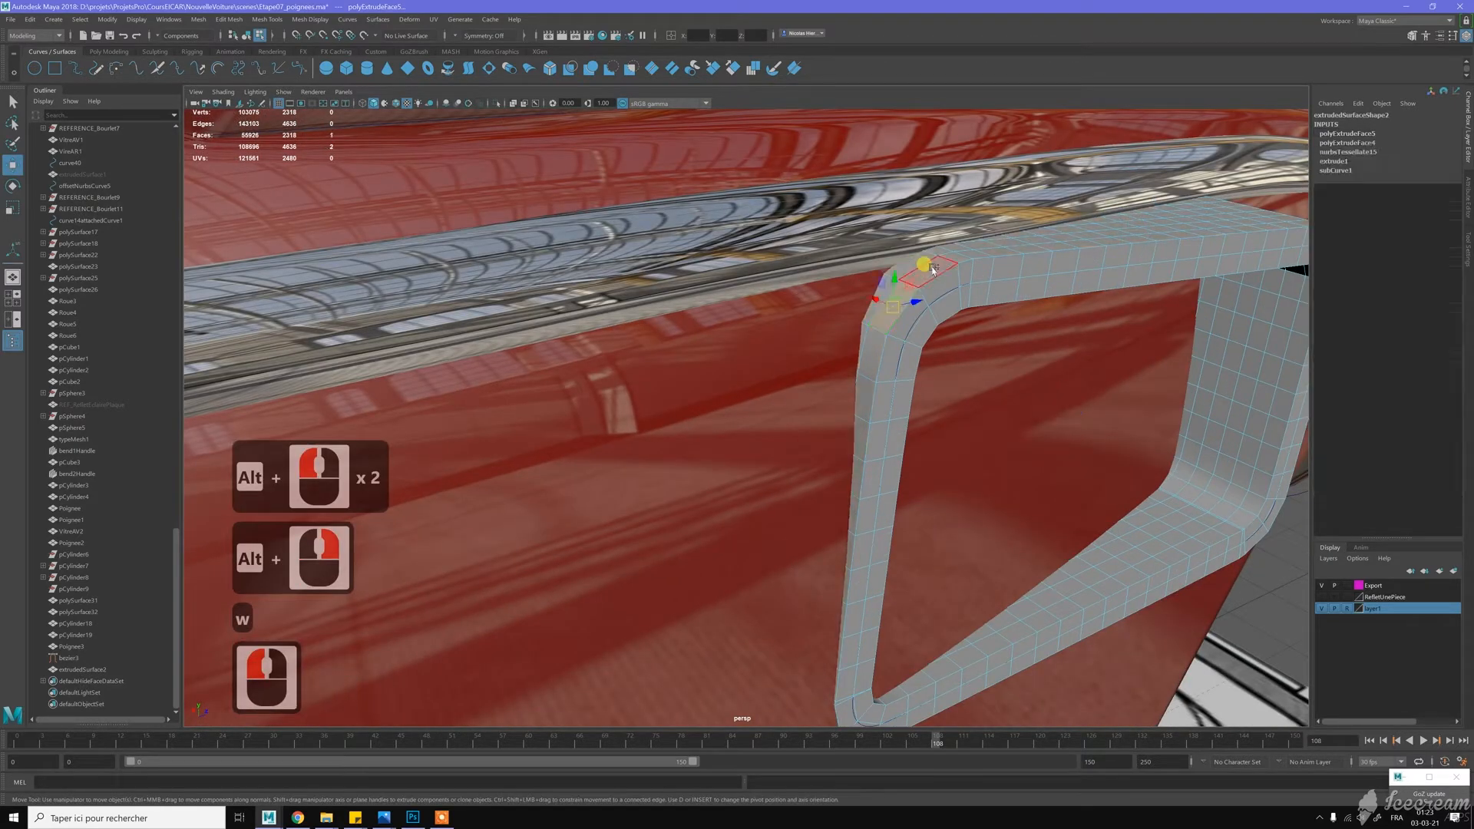
pyautogui.keyDown('shift'); pyautogui.doubleClick(933, 271); pyautogui.keyUp('shift')
pyautogui.press('Delete')
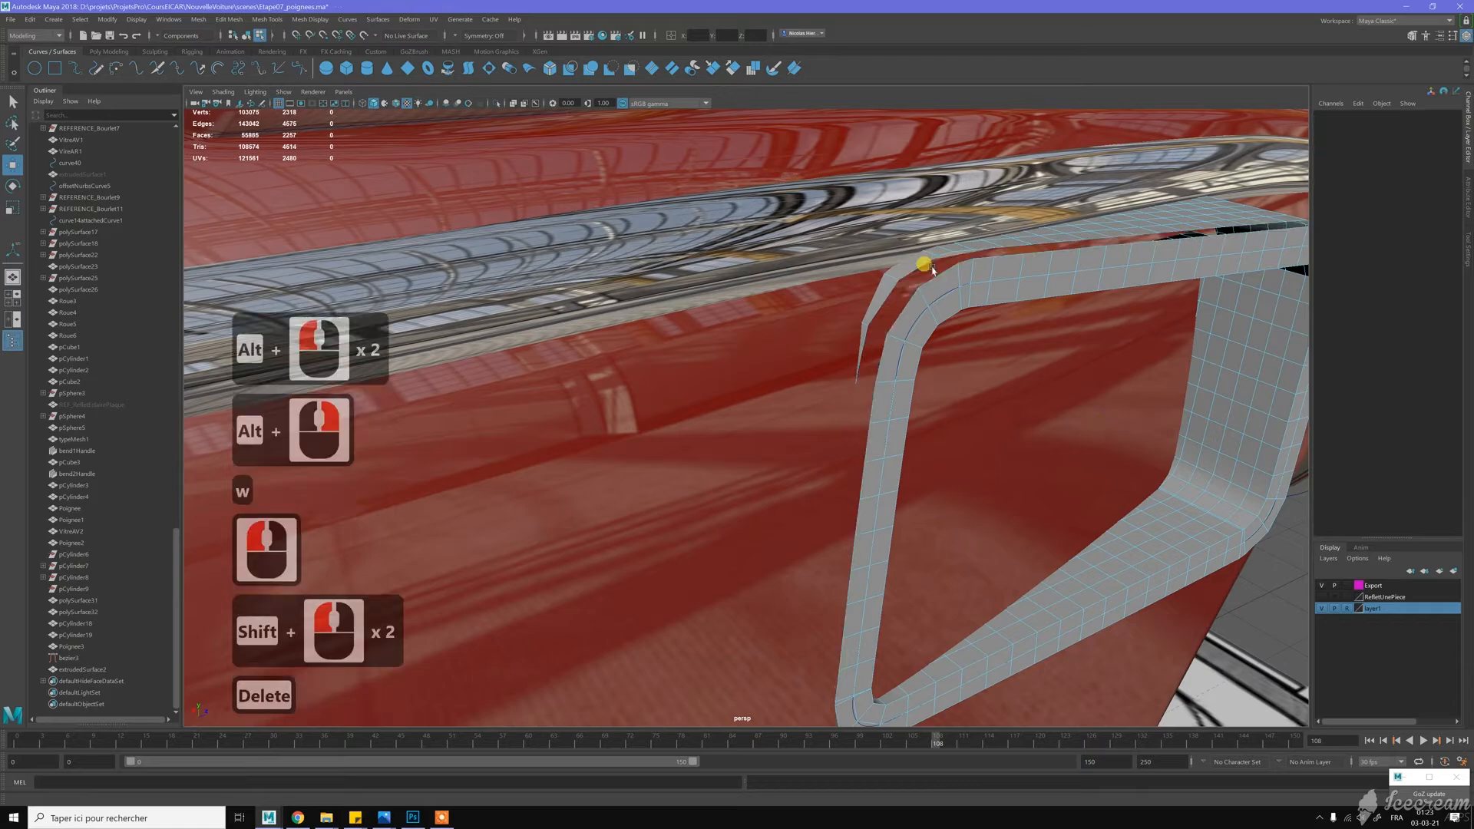
# Delete the inner face loop behind the front rim and the detached rear shell, leaving only the flat front frame
pyautogui.click(1260, 481)
pyautogui.keyDown('shift'); pyautogui.doubleClick(1260, 484); pyautogui.keyUp('shift')
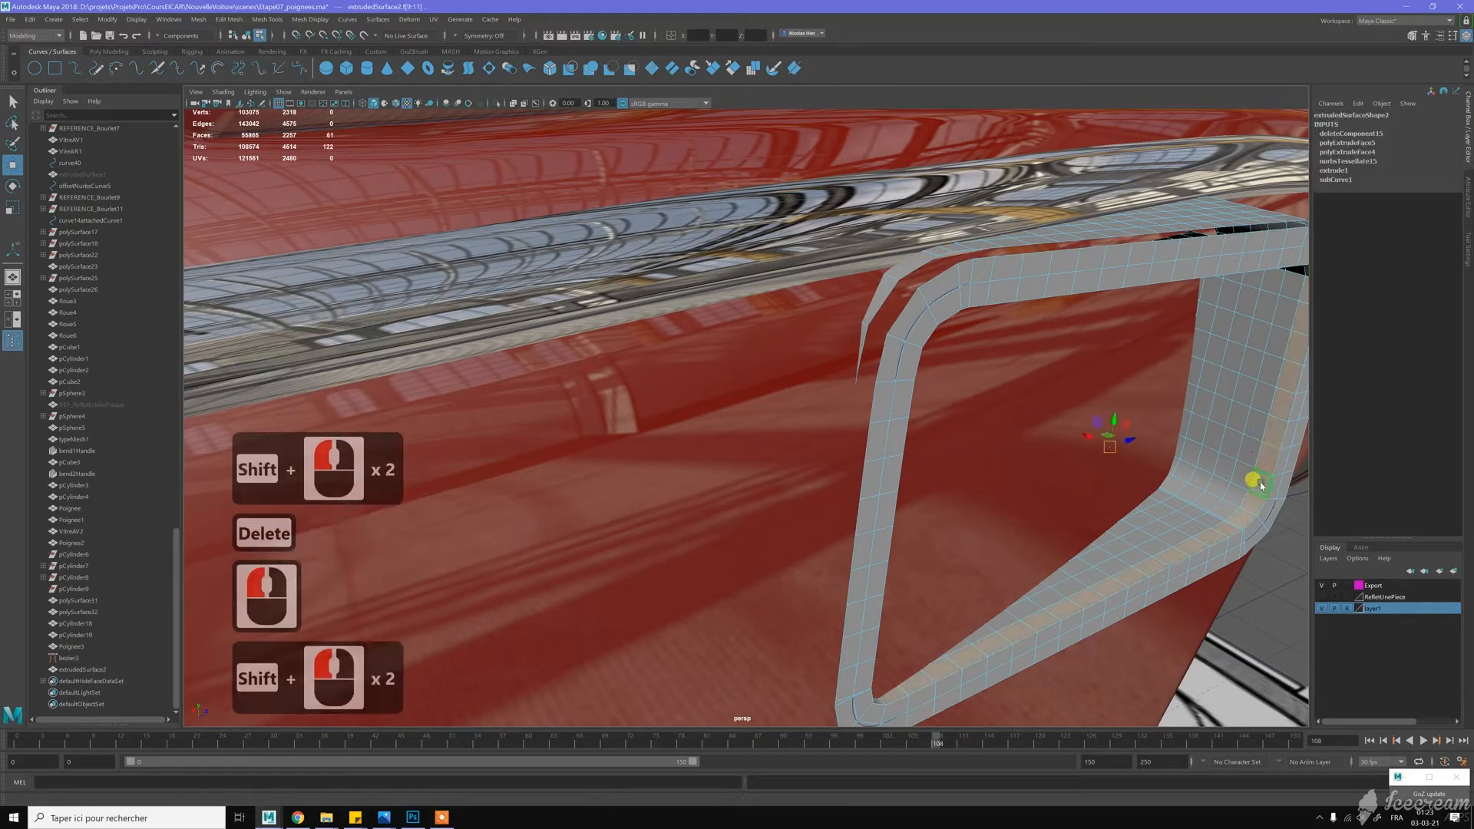
pyautogui.press('Delete')
pyautogui.doubleClick(1227, 344)
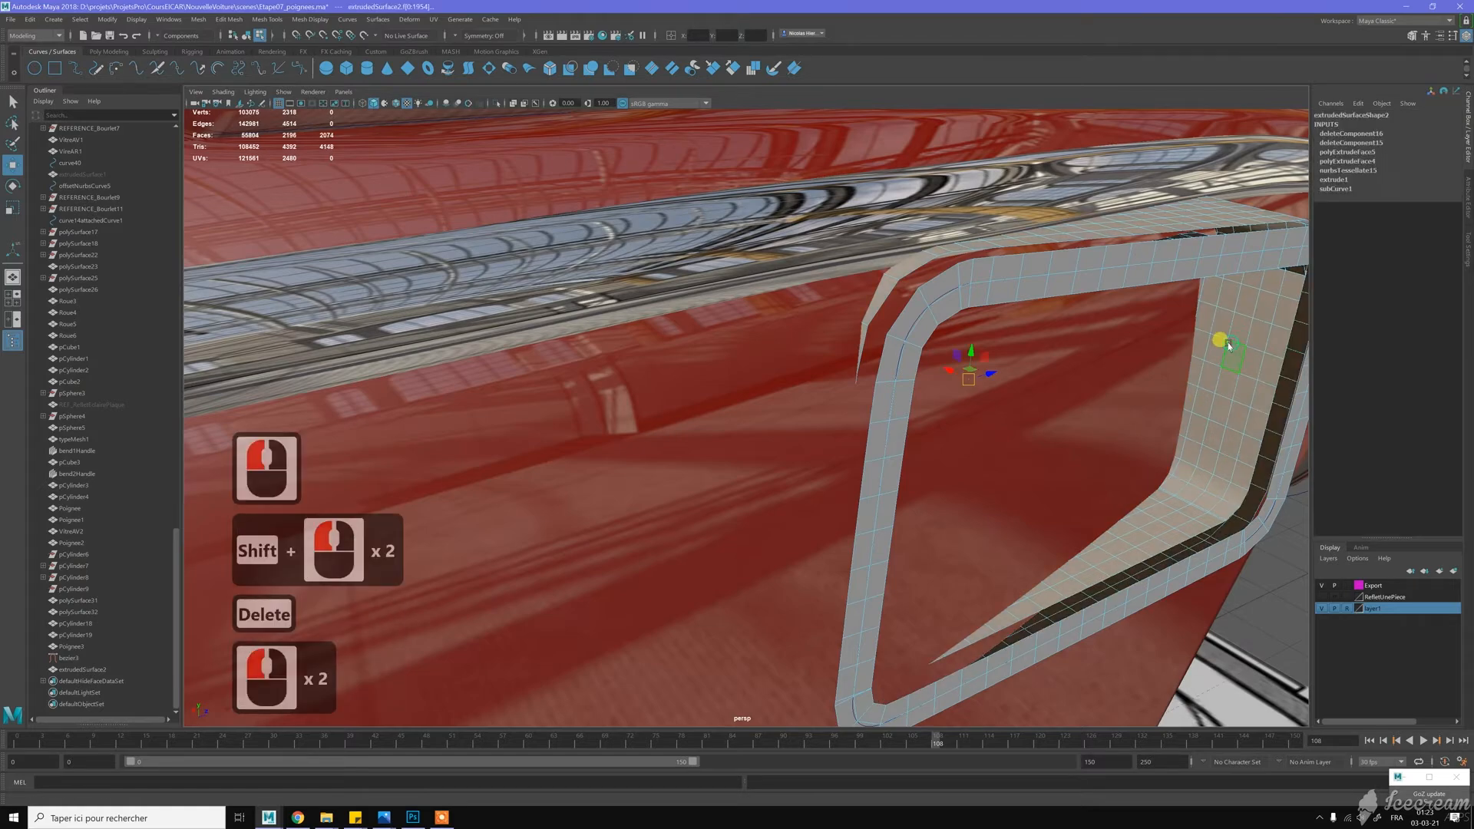
pyautogui.press('Delete')
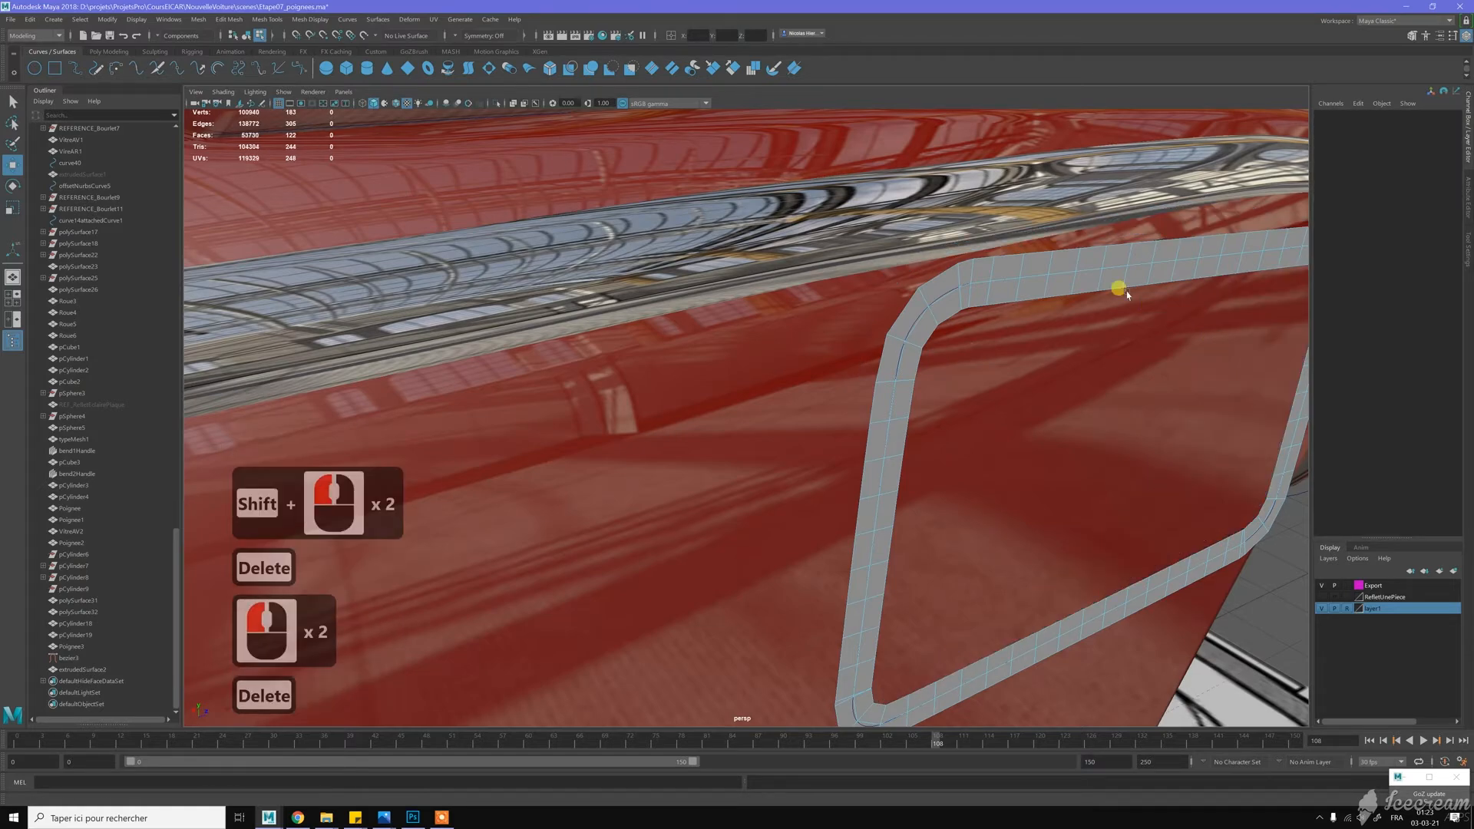
# Return to object selection, delete the car body's non-deformer history and make the body a live surface
pyautogui.scroll(-3, 1072, 330)
pyautogui.keyDown('alt'); pyautogui.moveTo(1040, 332); pyautogui.dragTo(609, 329); pyautogui.keyUp('alt')
pyautogui.scroll(-5, 852, 288)
pyautogui.press('w')
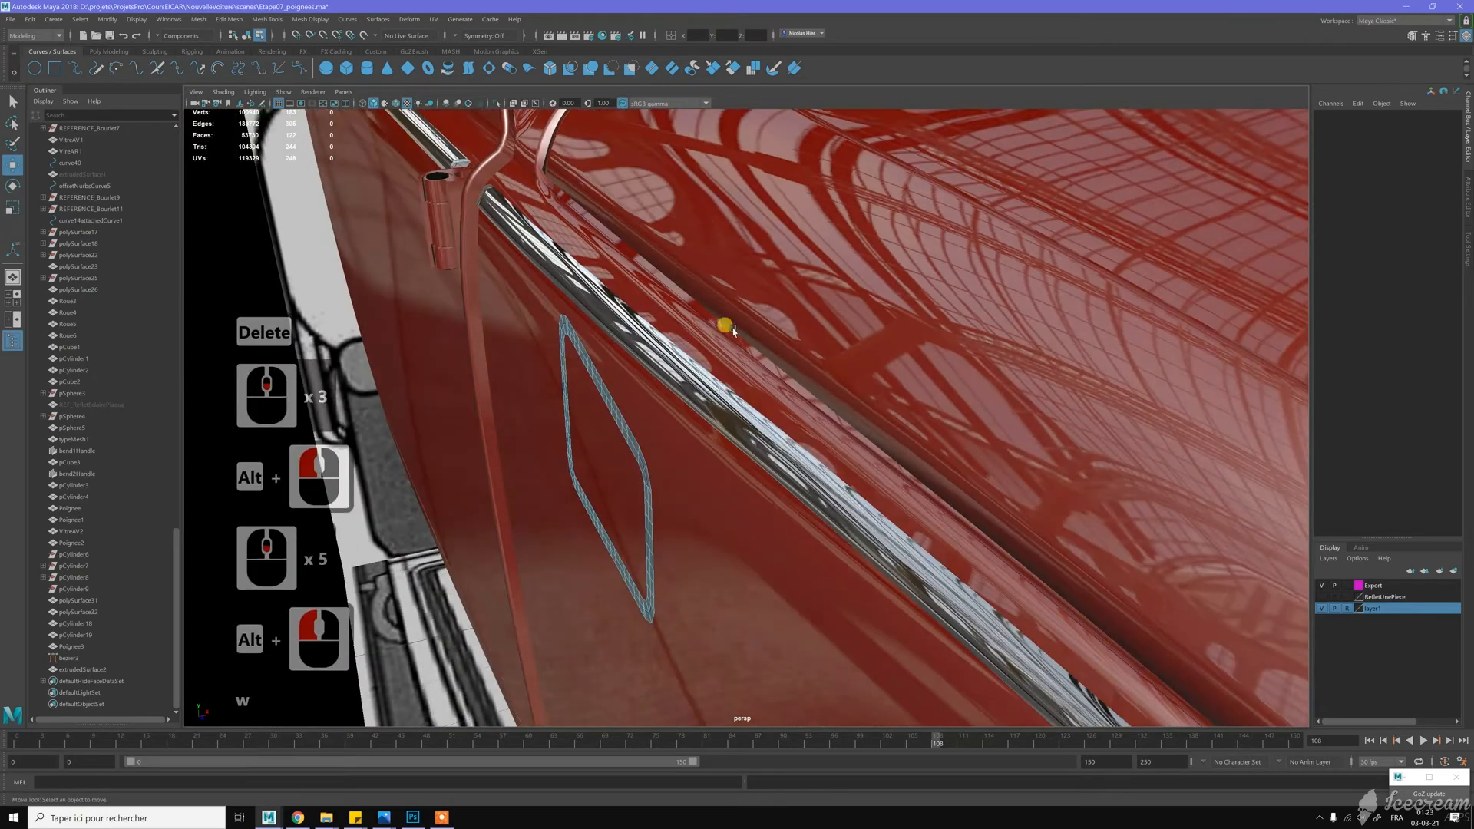
pyautogui.scroll(4, 725, 324)
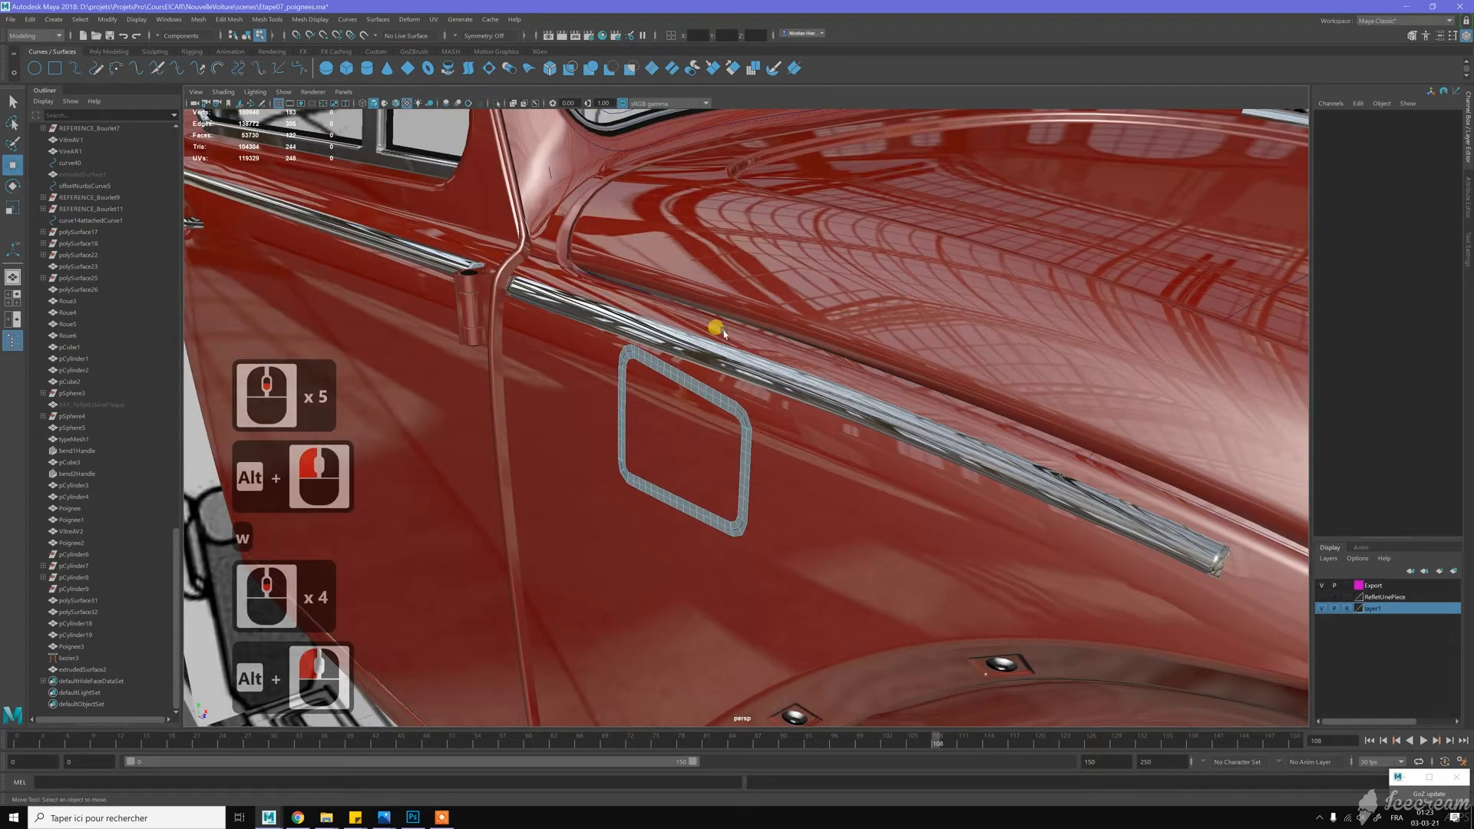
pyautogui.moveTo(725, 332); pyautogui.dragTo(744, 317, button='right')
pyautogui.click(719, 328)
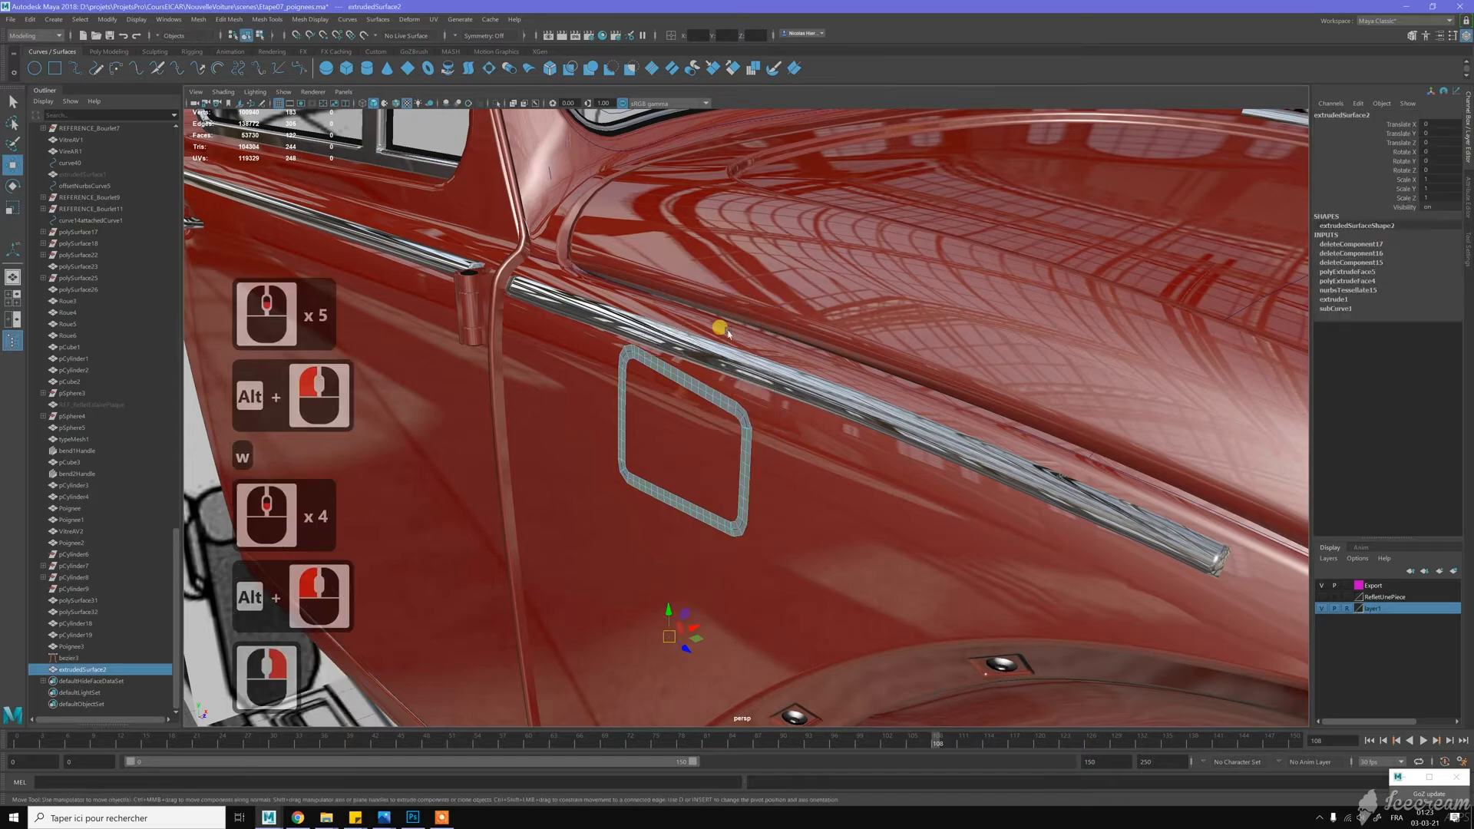
pyautogui.hotkey('alt', 'd')
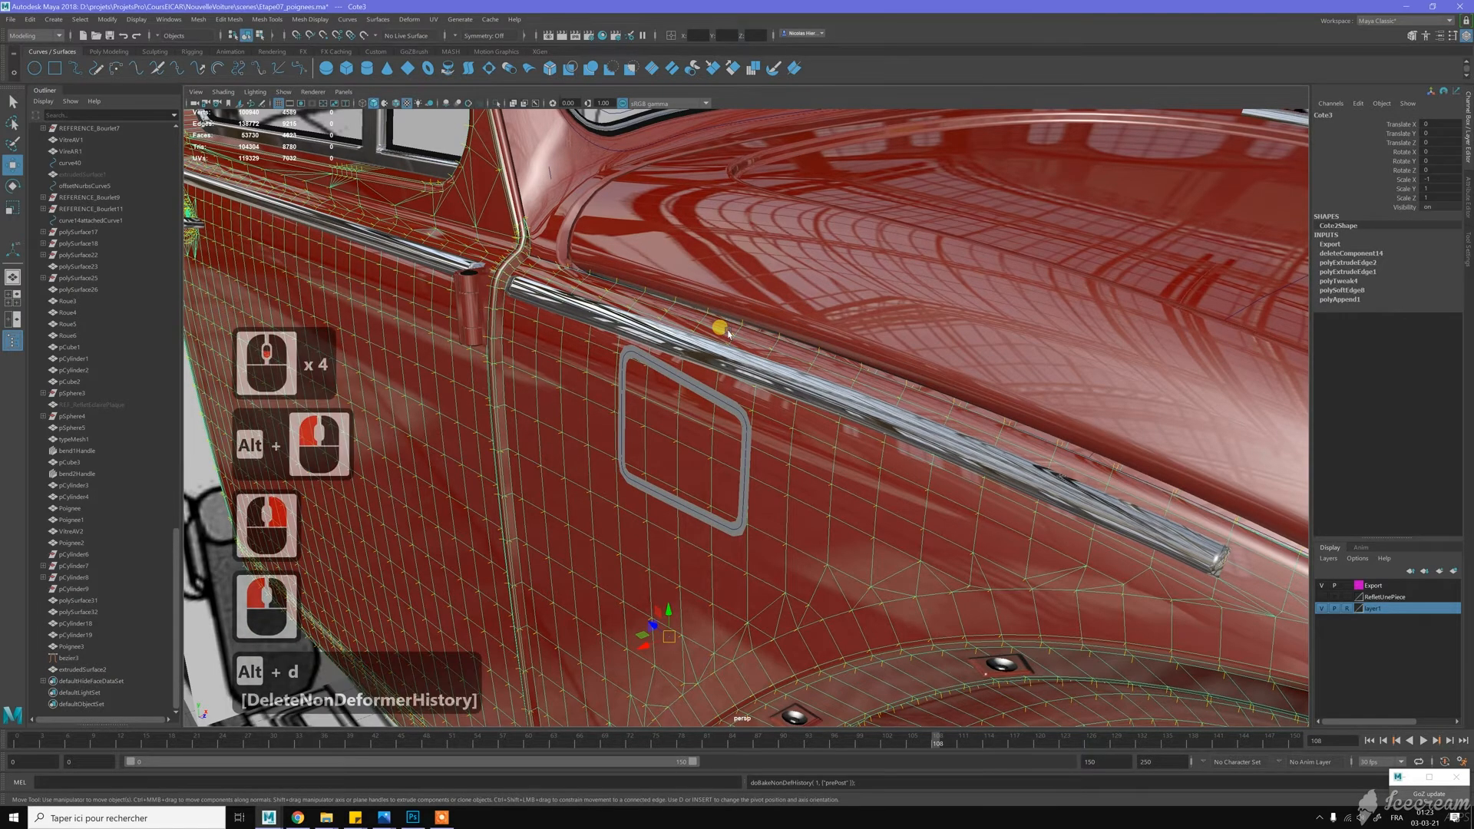
pyautogui.click(362, 34)
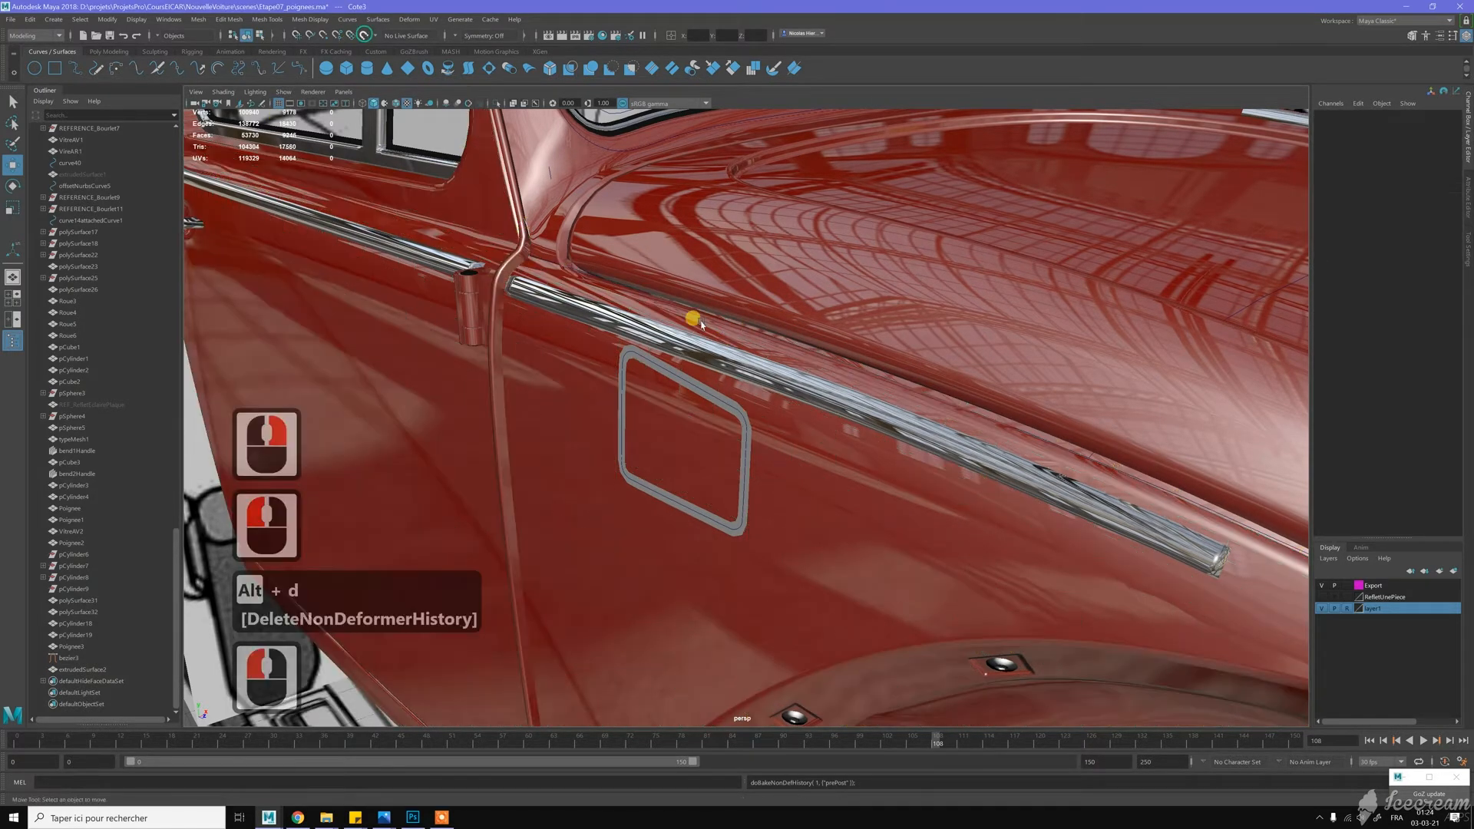
# Select all vertices of the flat flap frame and move them slightly so they snap onto the live car body
pyautogui.click(685, 386)
pyautogui.keyDown('alt'); pyautogui.moveTo(790, 302); pyautogui.dragTo(803, 307, button='middle'); pyautogui.keyUp('alt')
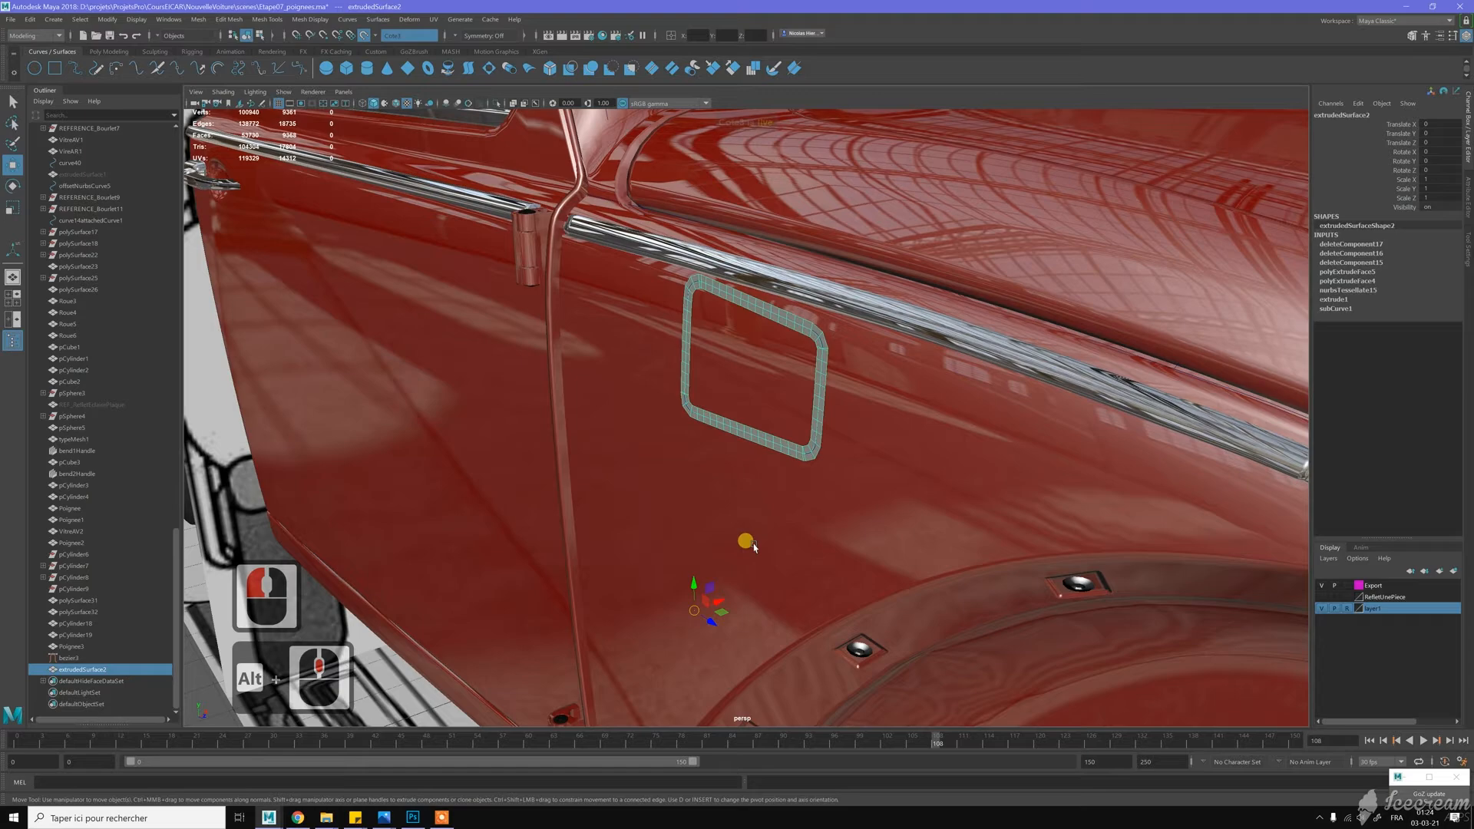
pyautogui.hotkey('ctrl', 'F9')
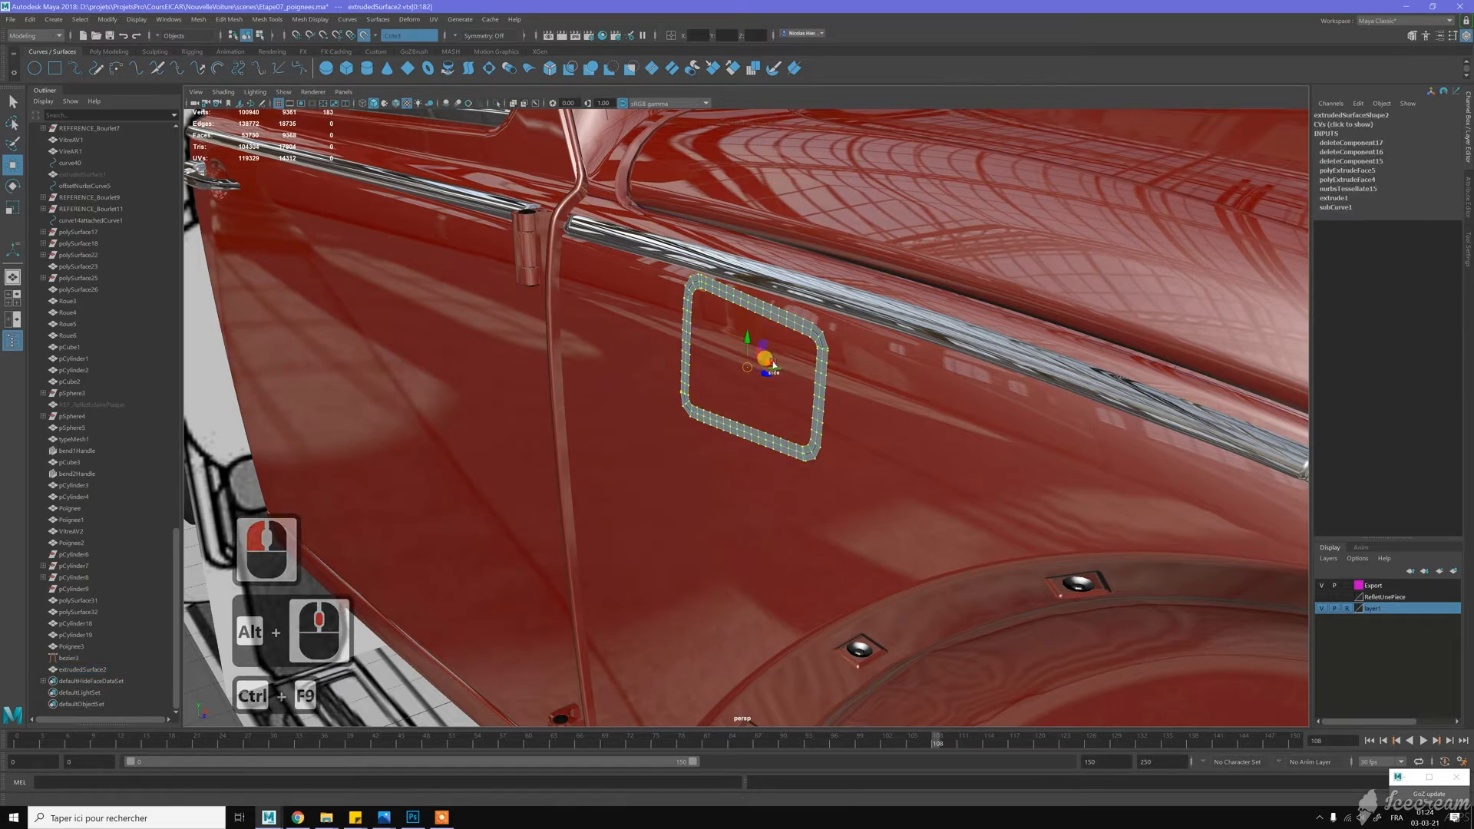
pyautogui.moveTo(758, 350); pyautogui.dragTo(776, 348)
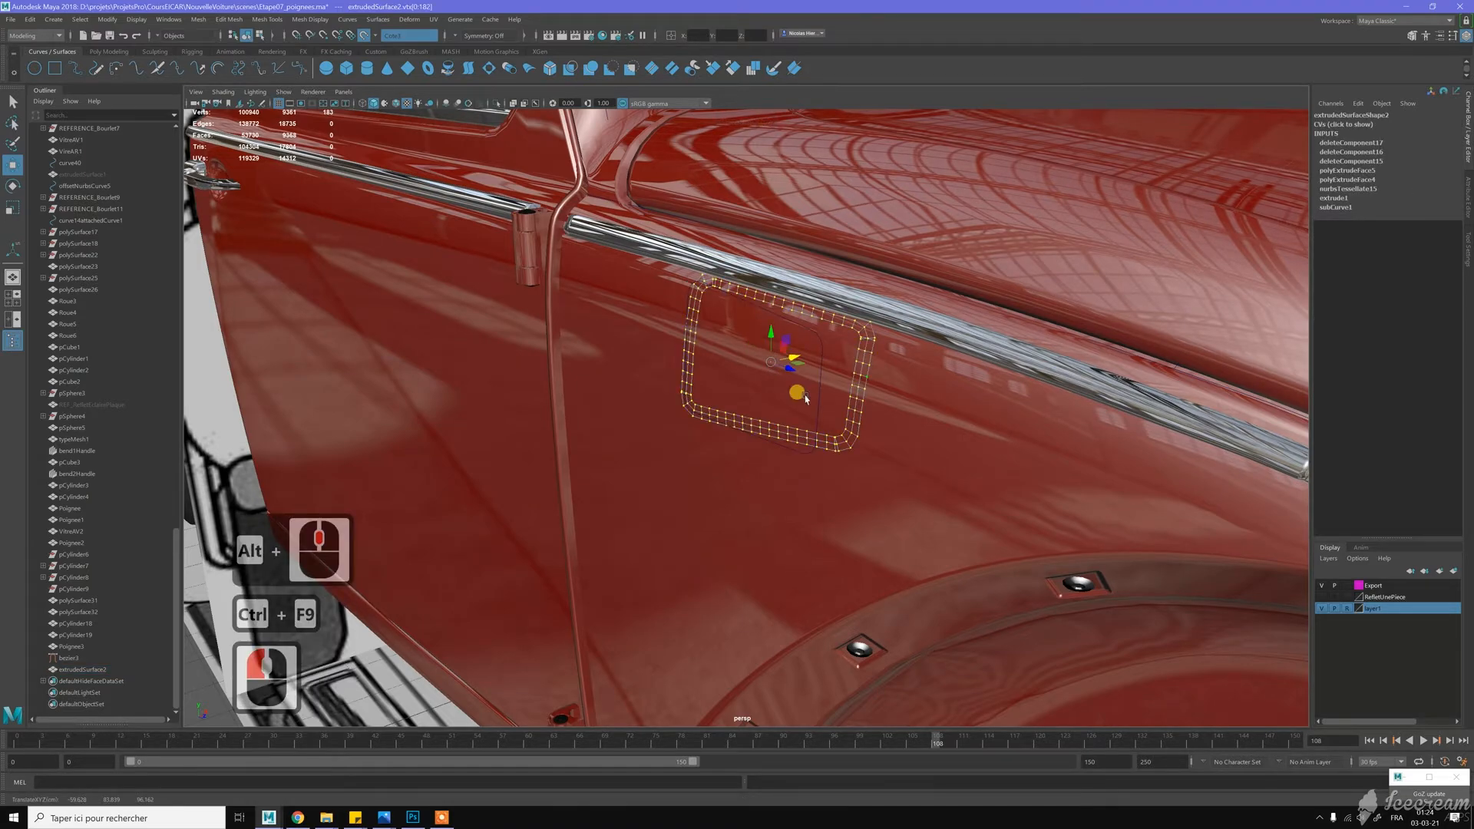
pyautogui.keyDown('alt'); pyautogui.moveTo(720, 373); pyautogui.dragTo(939, 474, button='right'); pyautogui.keyUp('alt')
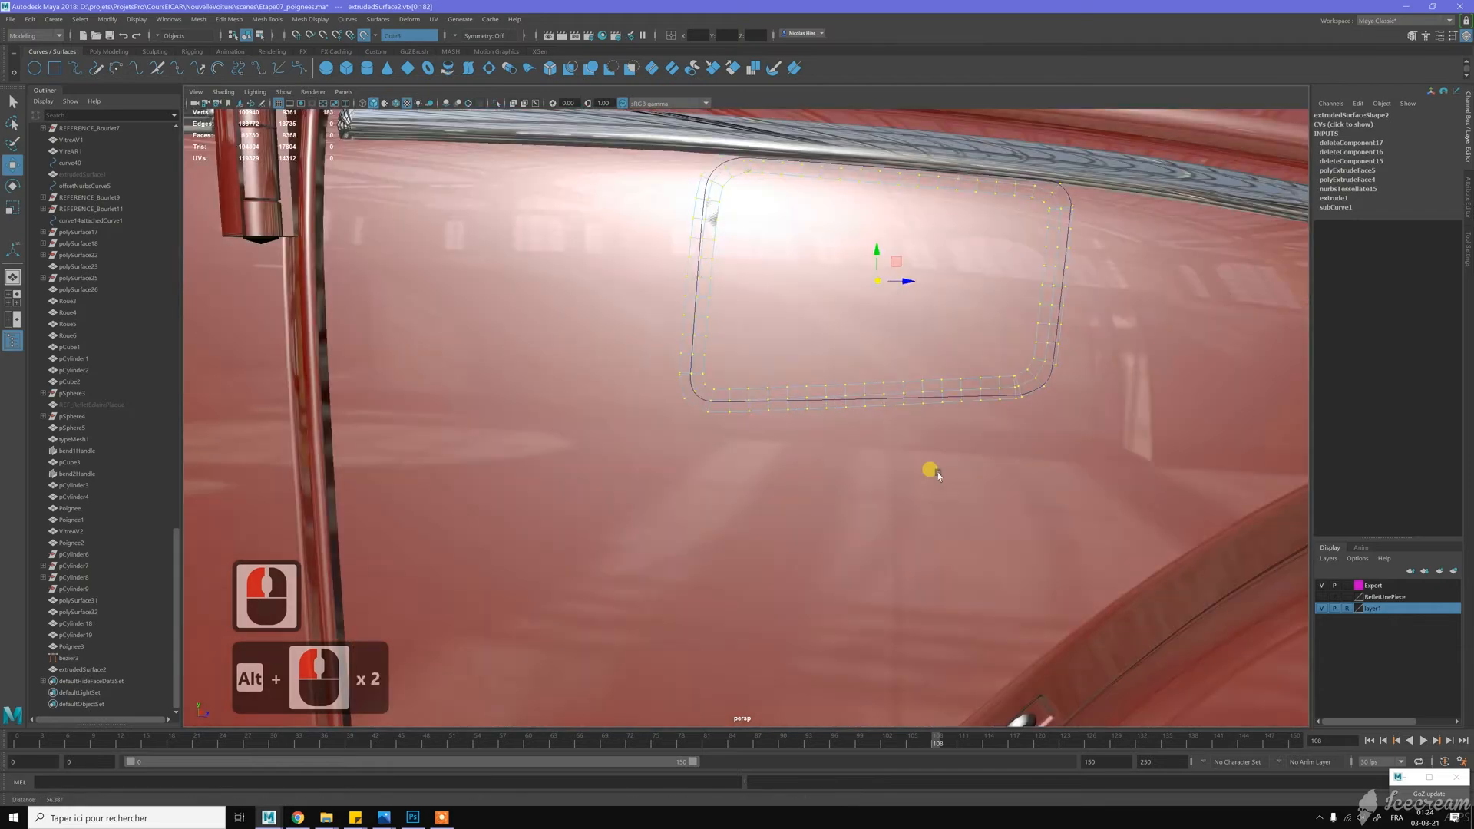
pyautogui.keyDown('alt'); pyautogui.moveTo(866, 377); pyautogui.dragTo(819, 449, button='middle'); pyautogui.keyUp('alt')
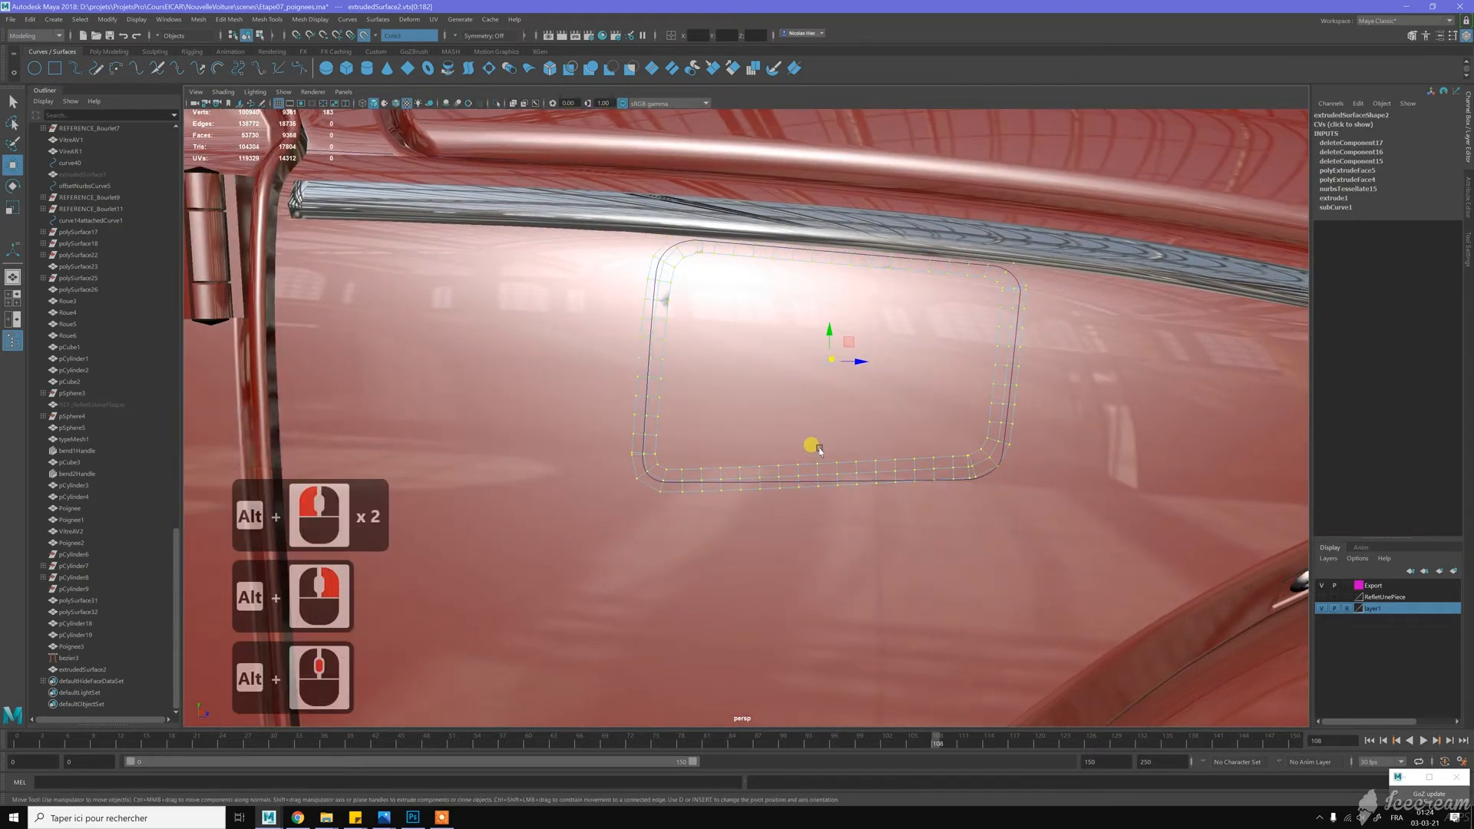
# Try nudging the frame's vertices vertically in small snapped increments, and undo the last move
pyautogui.moveTo(825, 330); pyautogui.dragTo(828, 330)
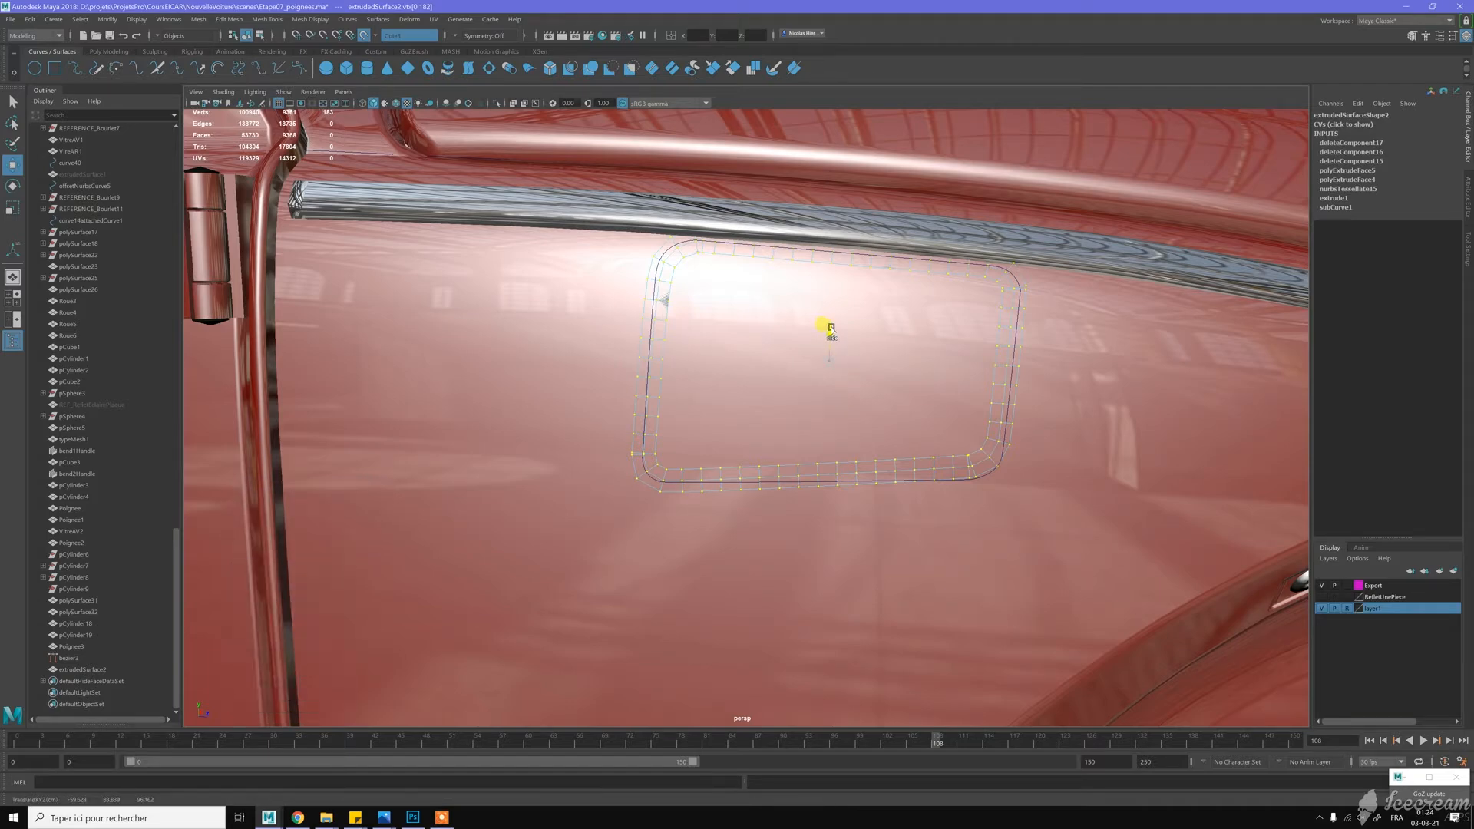
pyautogui.moveTo(833, 329); pyautogui.dragTo(830, 331)
pyautogui.click(829, 330)
pyautogui.press('j')
pyautogui.moveTo(831, 333); pyautogui.dragTo(837, 333)
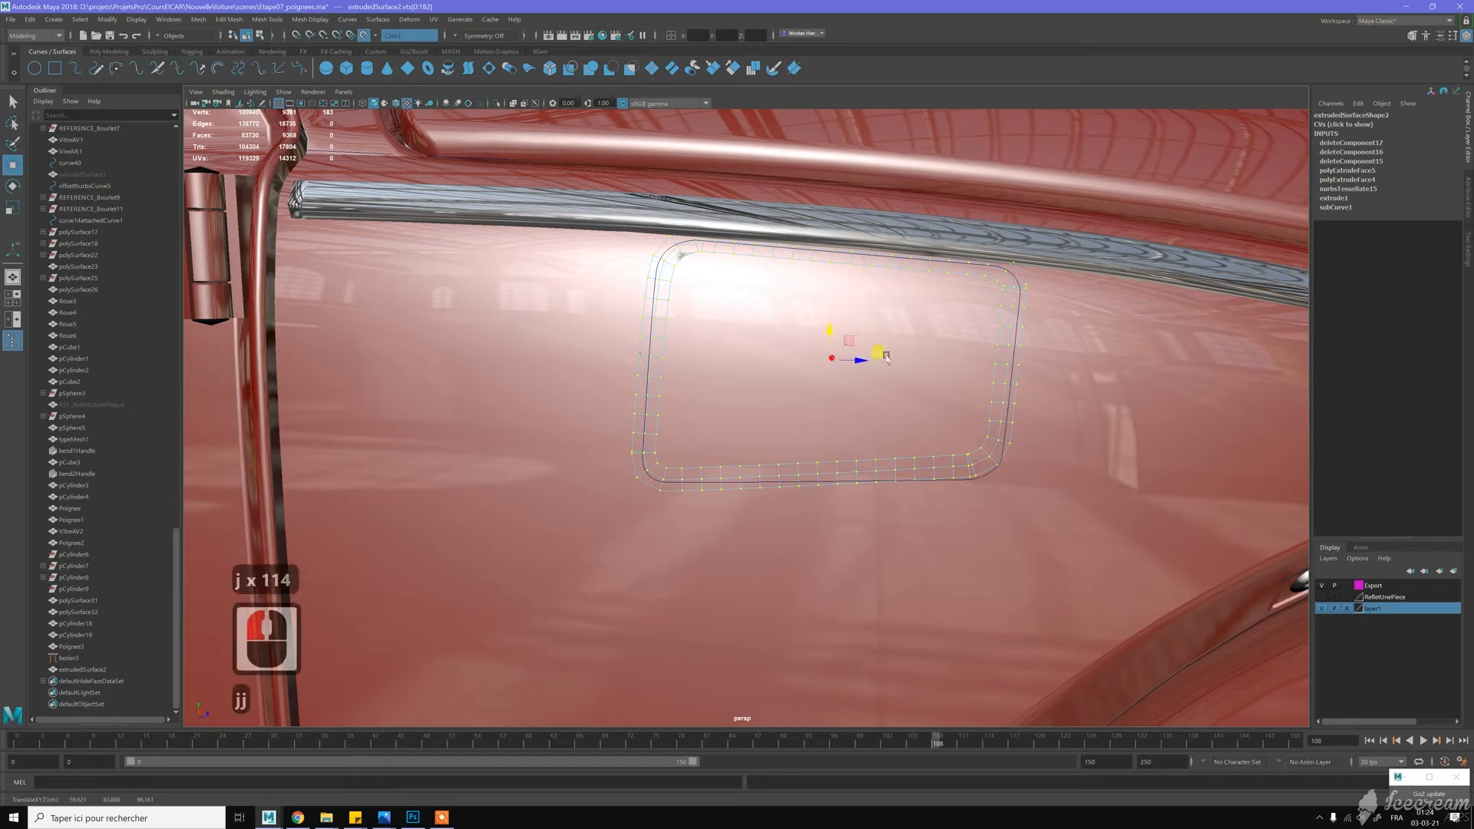
pyautogui.hotkey('ctrl', 'z')
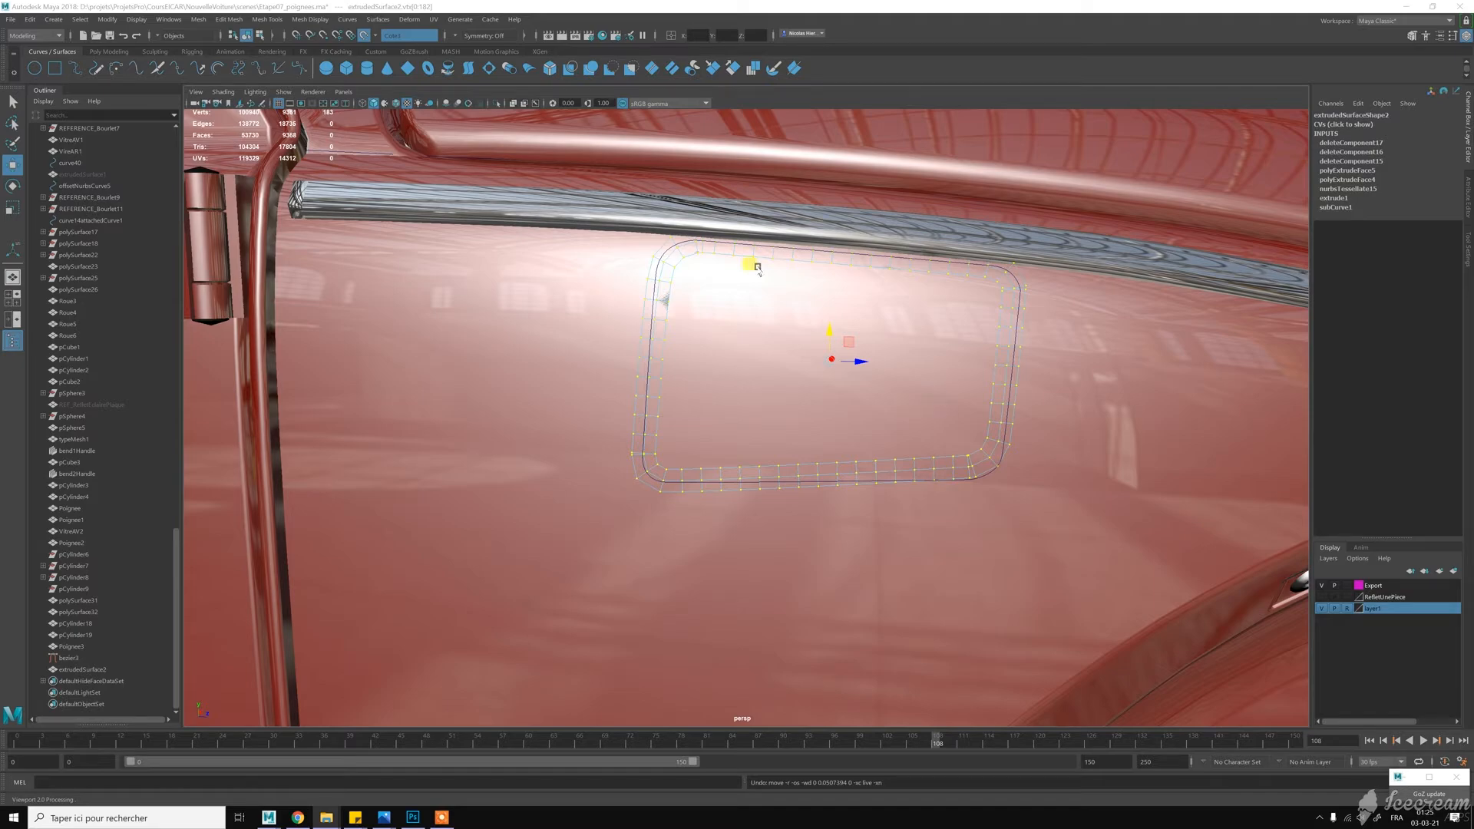
# Compare the projected frame with the fuel flap on the side blueprint and delete the frame's non-deformer history
pyautogui.keyDown('alt'); pyautogui.moveTo(845, 414); pyautogui.dragTo(889, 389); pyautogui.keyUp('alt')
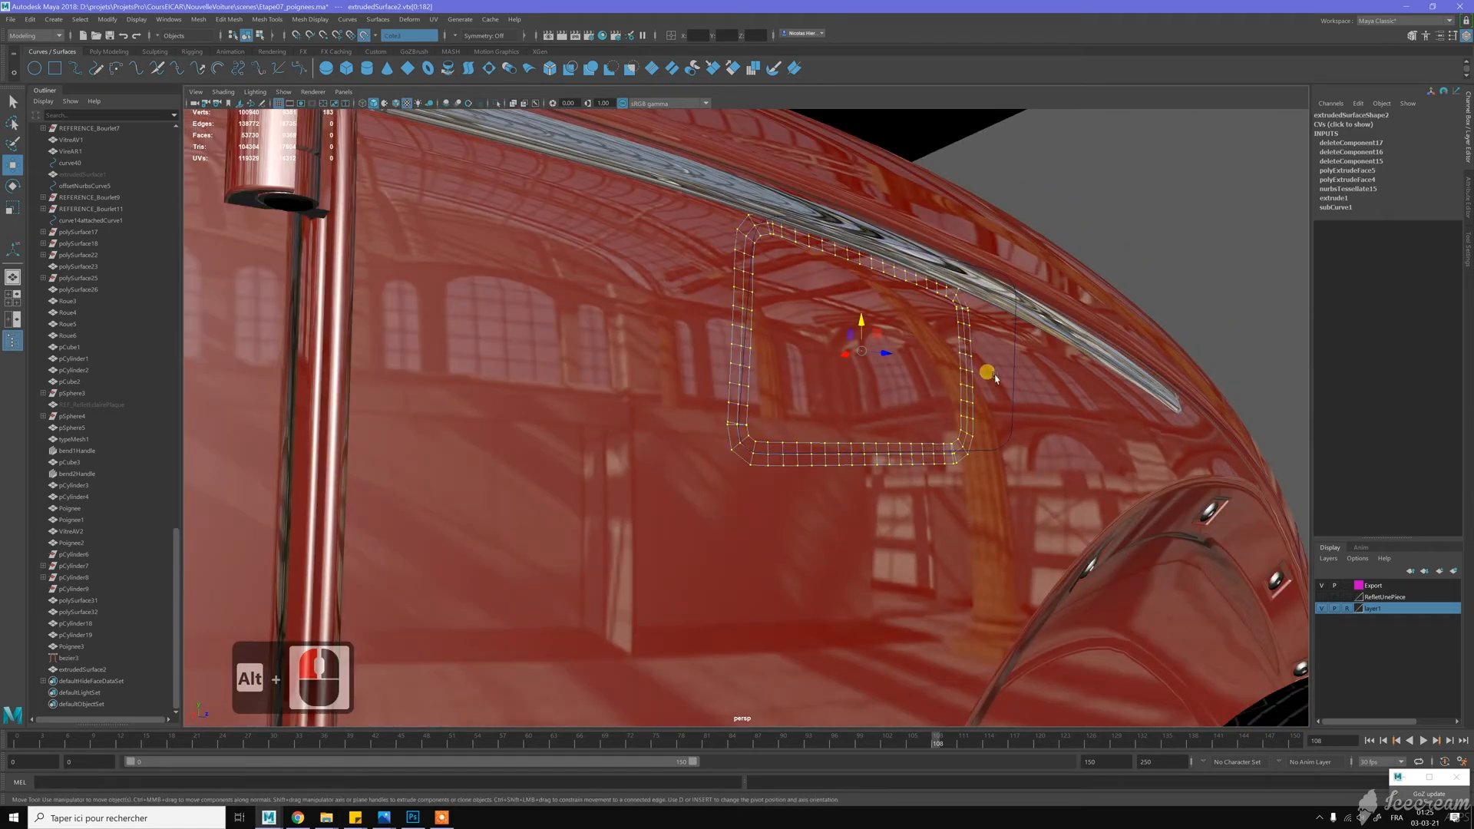
pyautogui.keyDown('alt'); pyautogui.moveTo(905, 424); pyautogui.dragTo(896, 422, button='right'); pyautogui.keyUp('alt')
pyautogui.press('space')
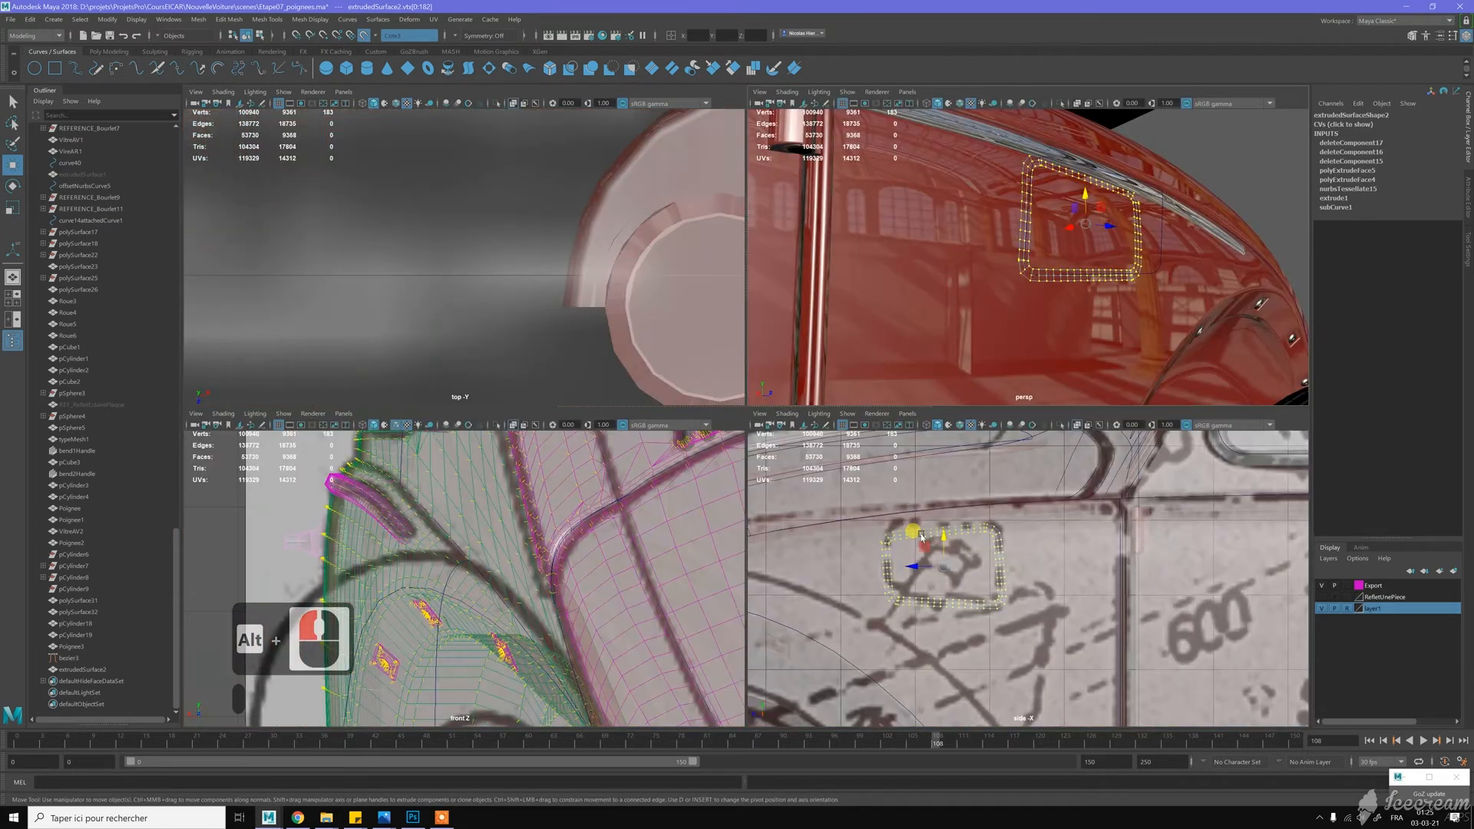
pyautogui.scroll(11, 914, 538)
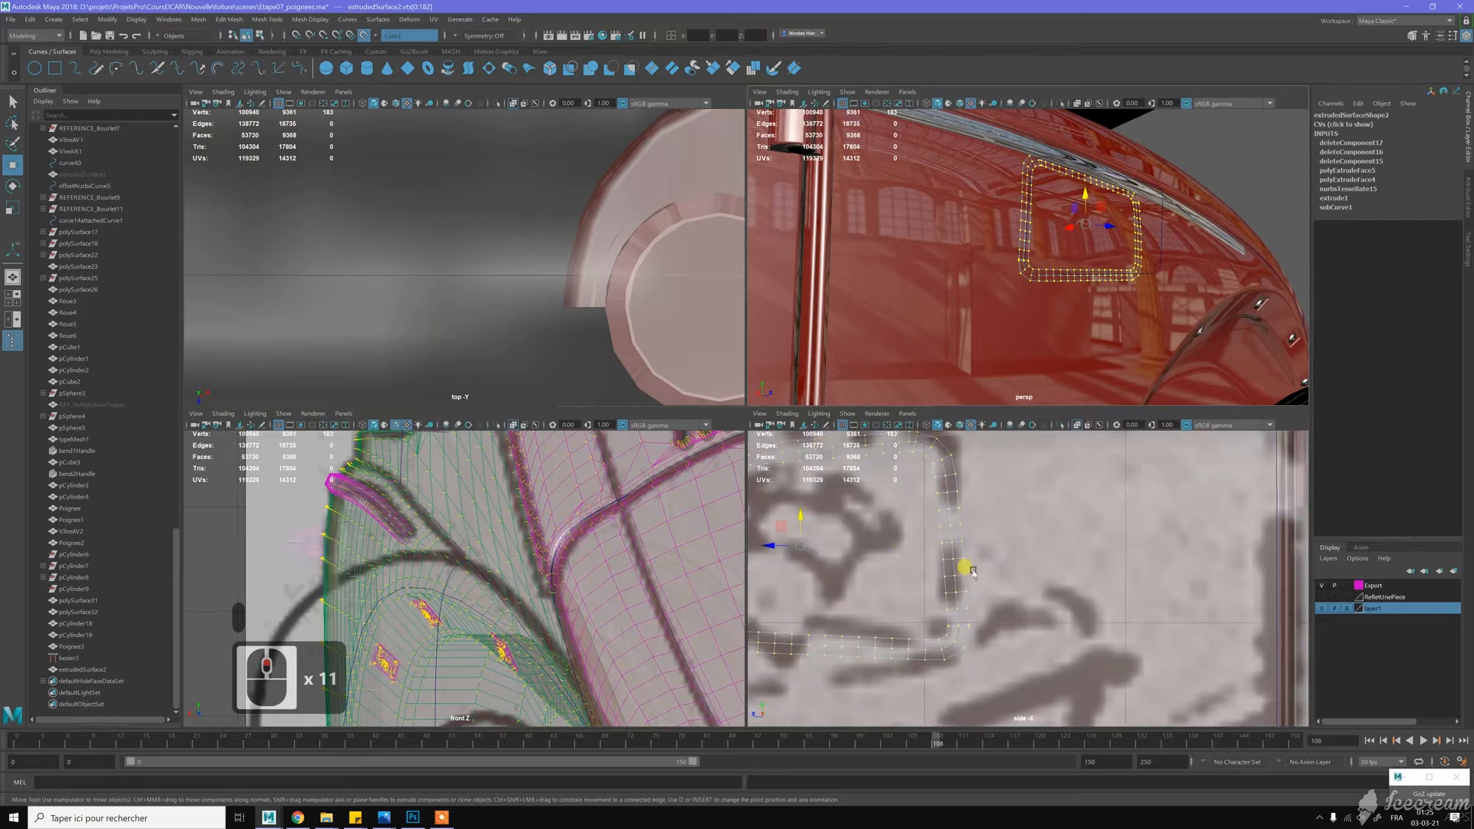
pyautogui.keyDown('alt'); pyautogui.moveTo(1161, 569); pyautogui.dragTo(974, 560, button='middle'); pyautogui.keyUp('alt')
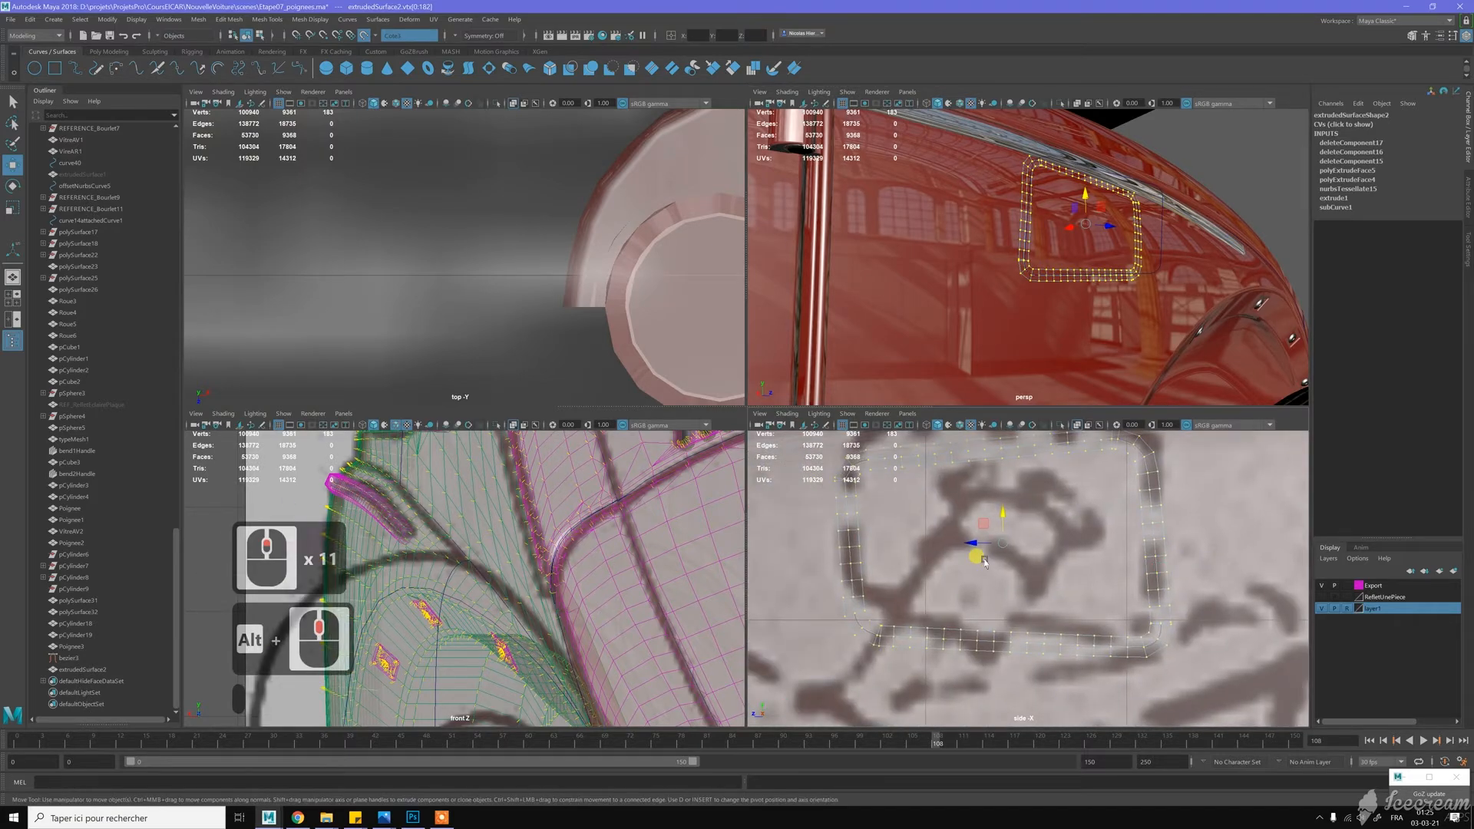
pyautogui.press('space')
pyautogui.scroll(-2, 520, 504)
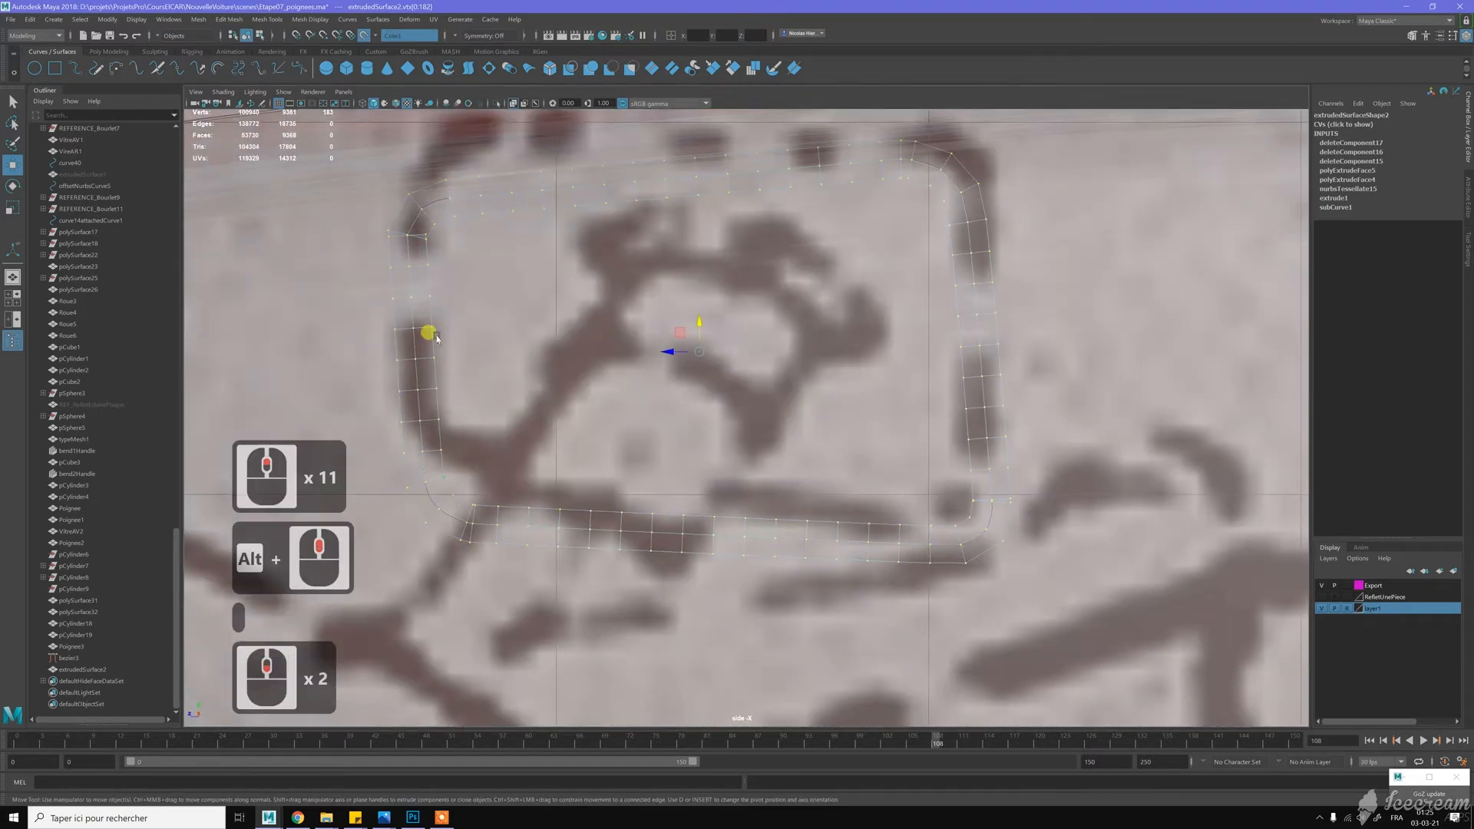
pyautogui.hotkey('alt', 'd')
pyautogui.press('space')
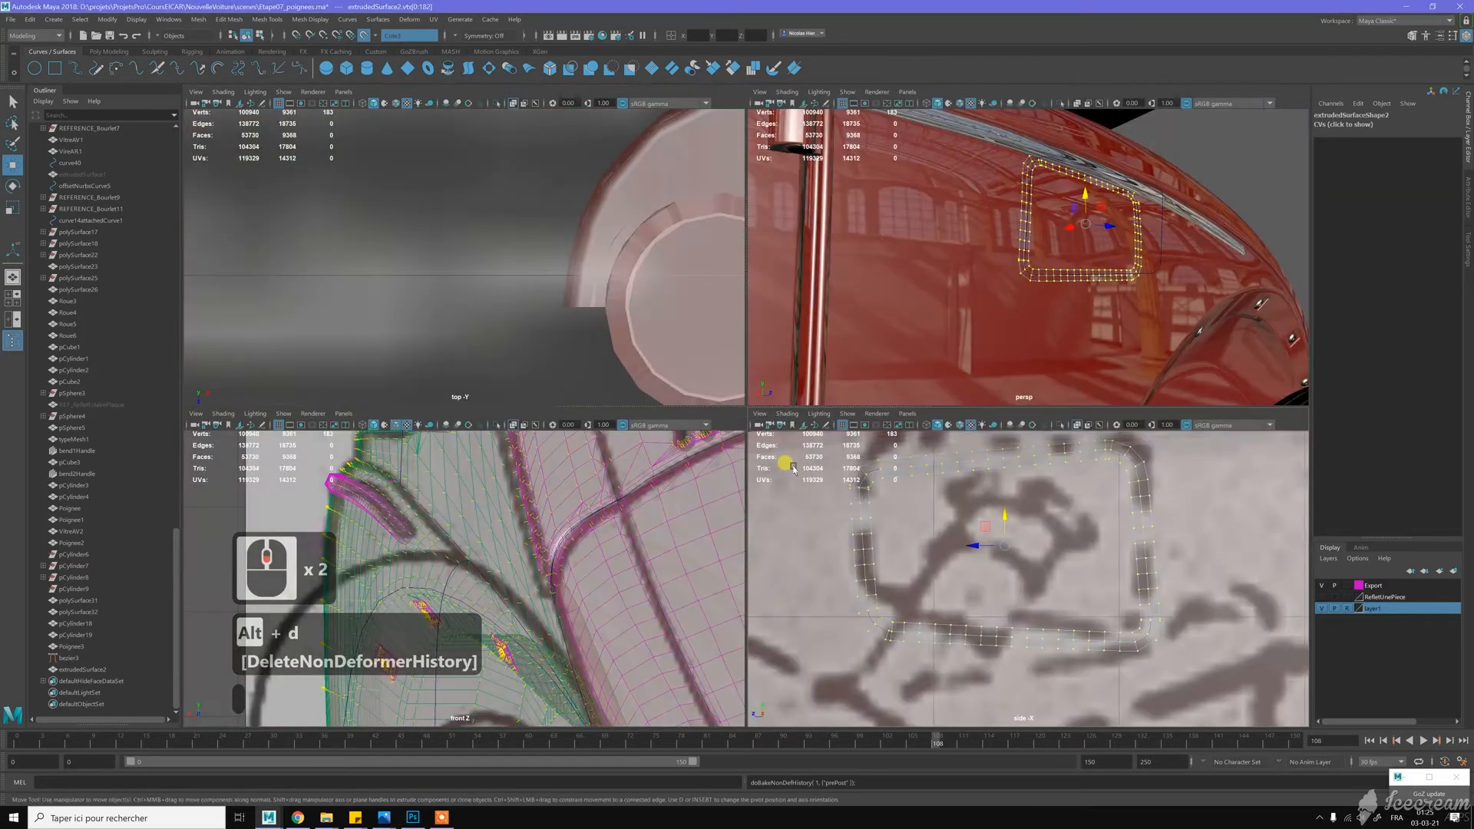
# Return the flap frame to object selection and isolate it in the perspective view
pyautogui.moveTo(1067, 268)
pyautogui.keyDown('alt'); pyautogui.mouseDown()
pyautogui.moveTo(1005, 258)
pyautogui.moveTo(1048, 294)
pyautogui.moveTo(1187, 262)
pyautogui.mouseUp(); pyautogui.keyUp('alt')
pyautogui.moveTo(1186, 260); pyautogui.dragTo(1192, 238, button='right')
pyautogui.press('w')
pyautogui.click(1192, 238)
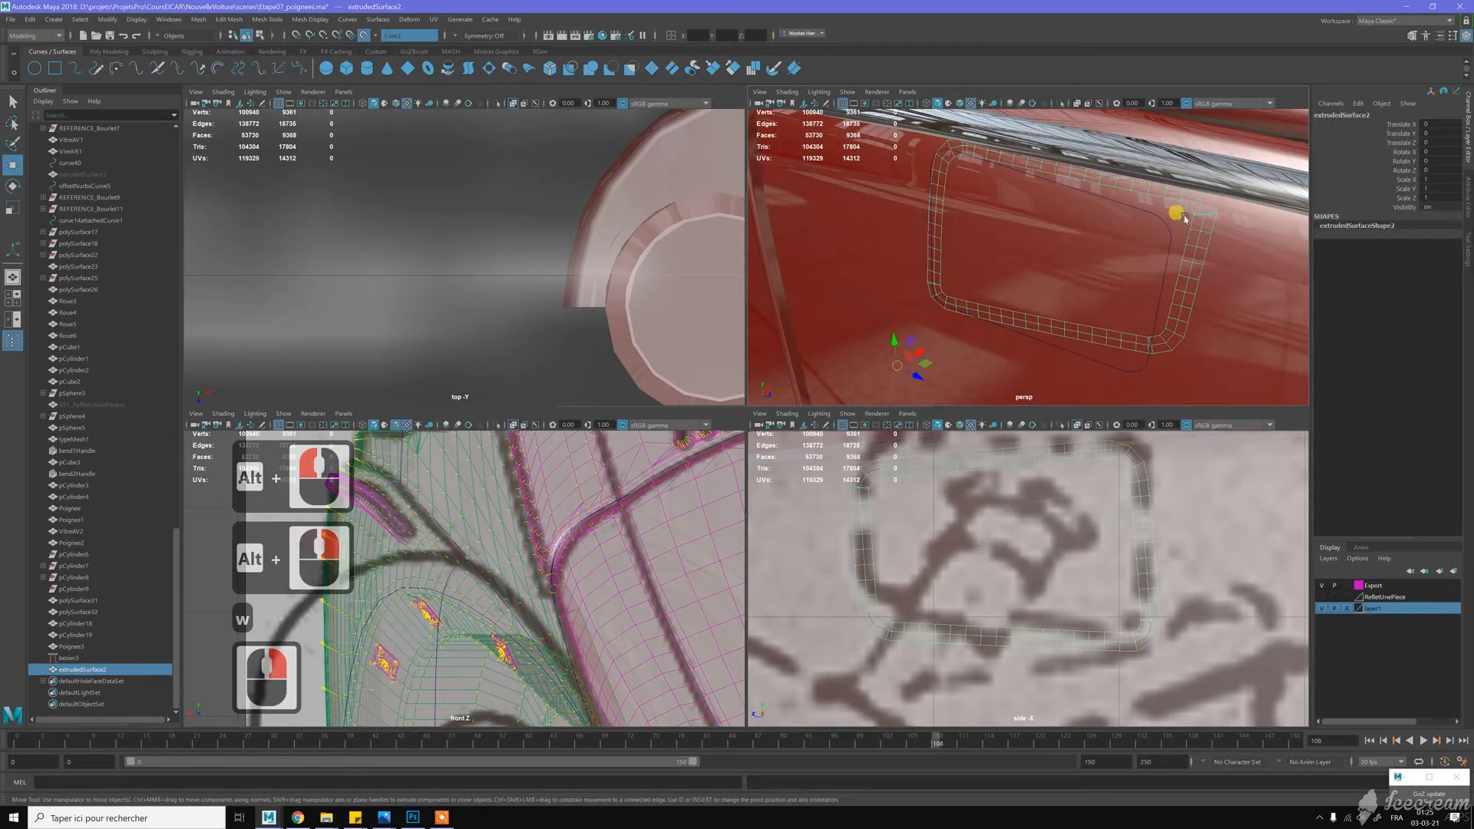
pyautogui.click(1060, 105)
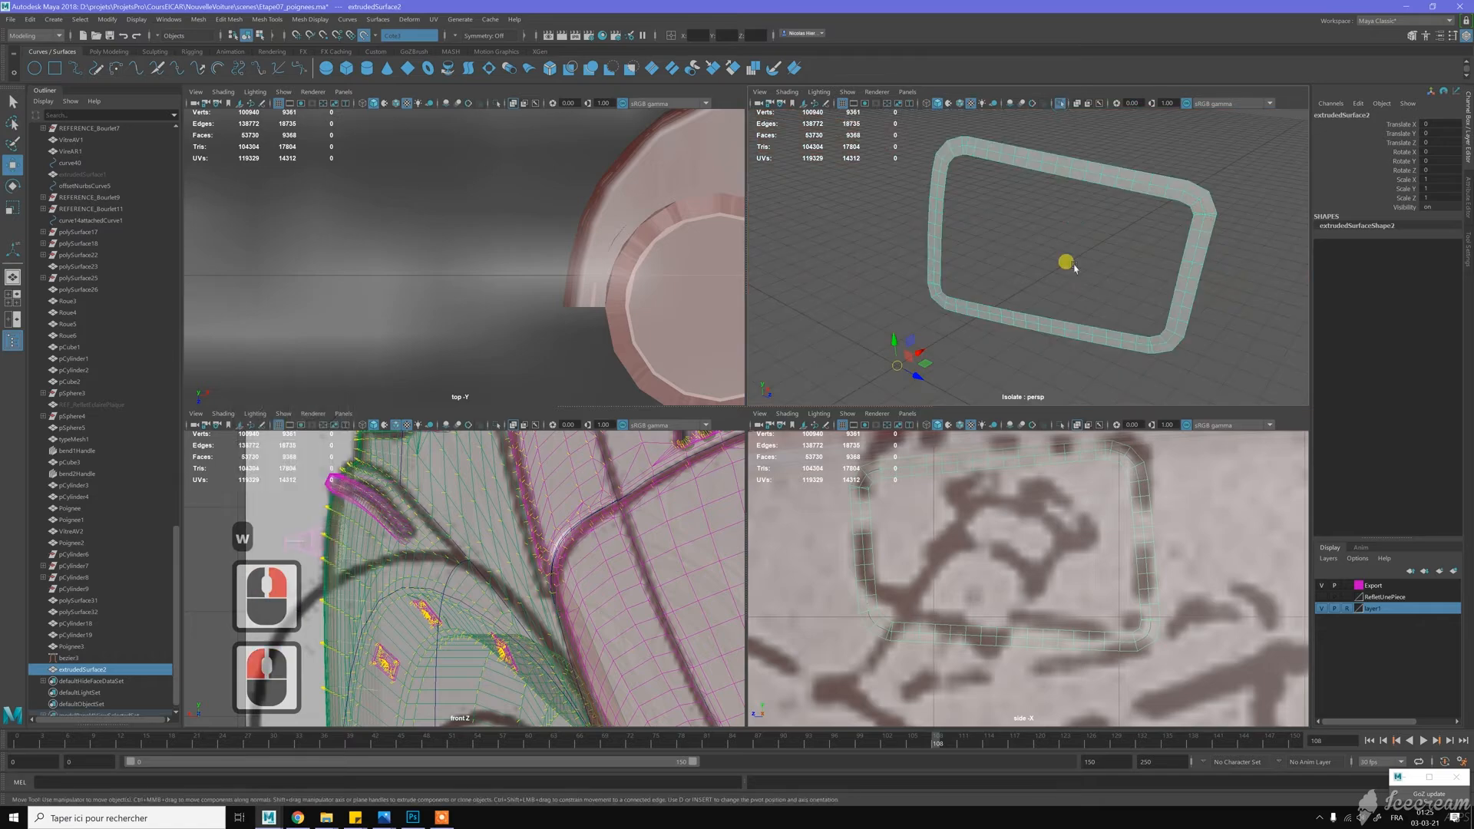
# Select the doubled edges across the strip at the frame's upper-right corner and slide them slightly down, away from the bend
pyautogui.press('F7')
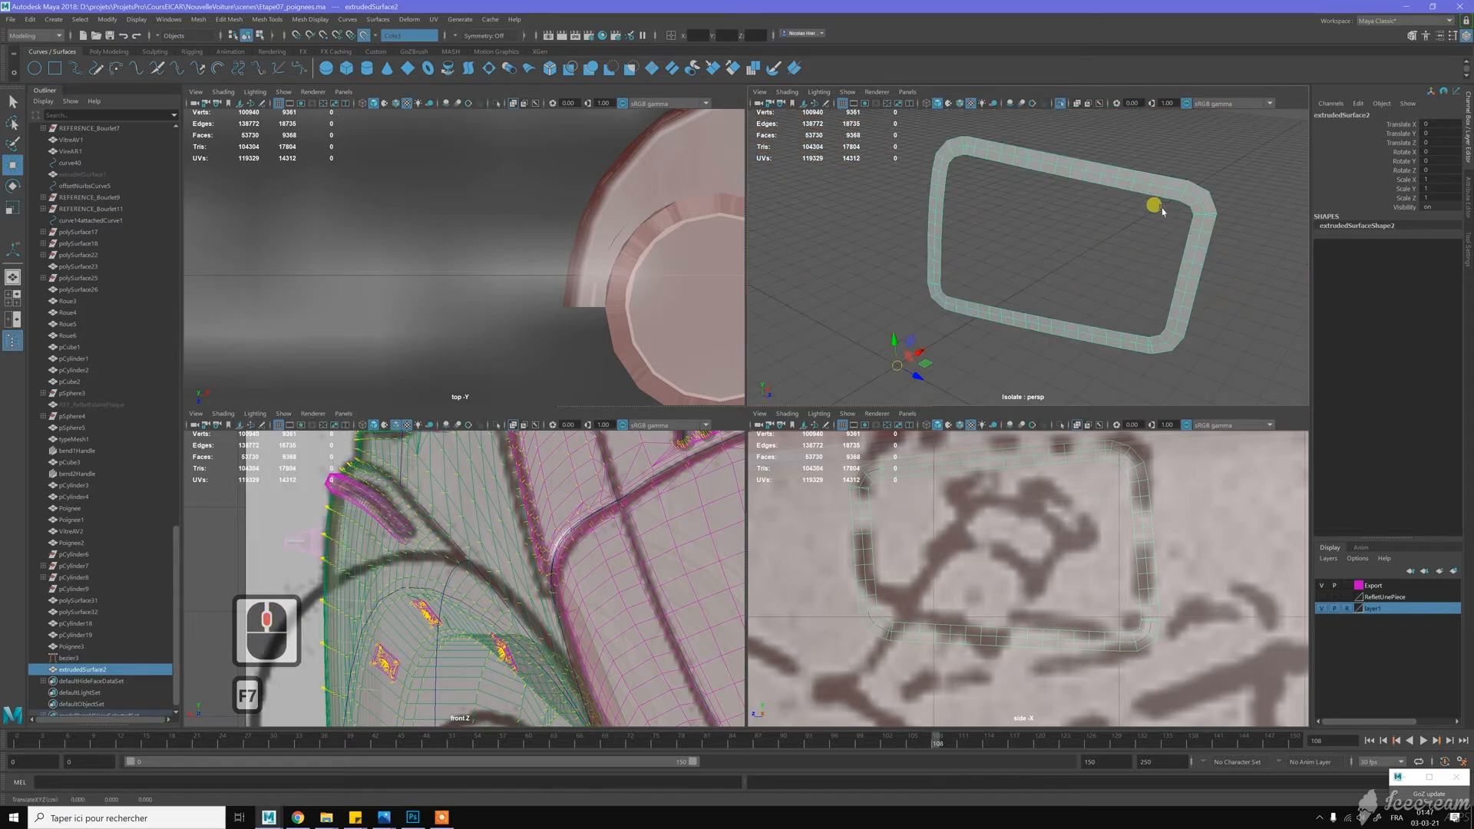
pyautogui.keyDown('alt'); pyautogui.moveTo(1161, 211); pyautogui.dragTo(1076, 238, button='middle'); pyautogui.keyUp('alt')
pyautogui.keyDown('alt'); pyautogui.scroll(5, 1080, 237); pyautogui.keyUp('alt')
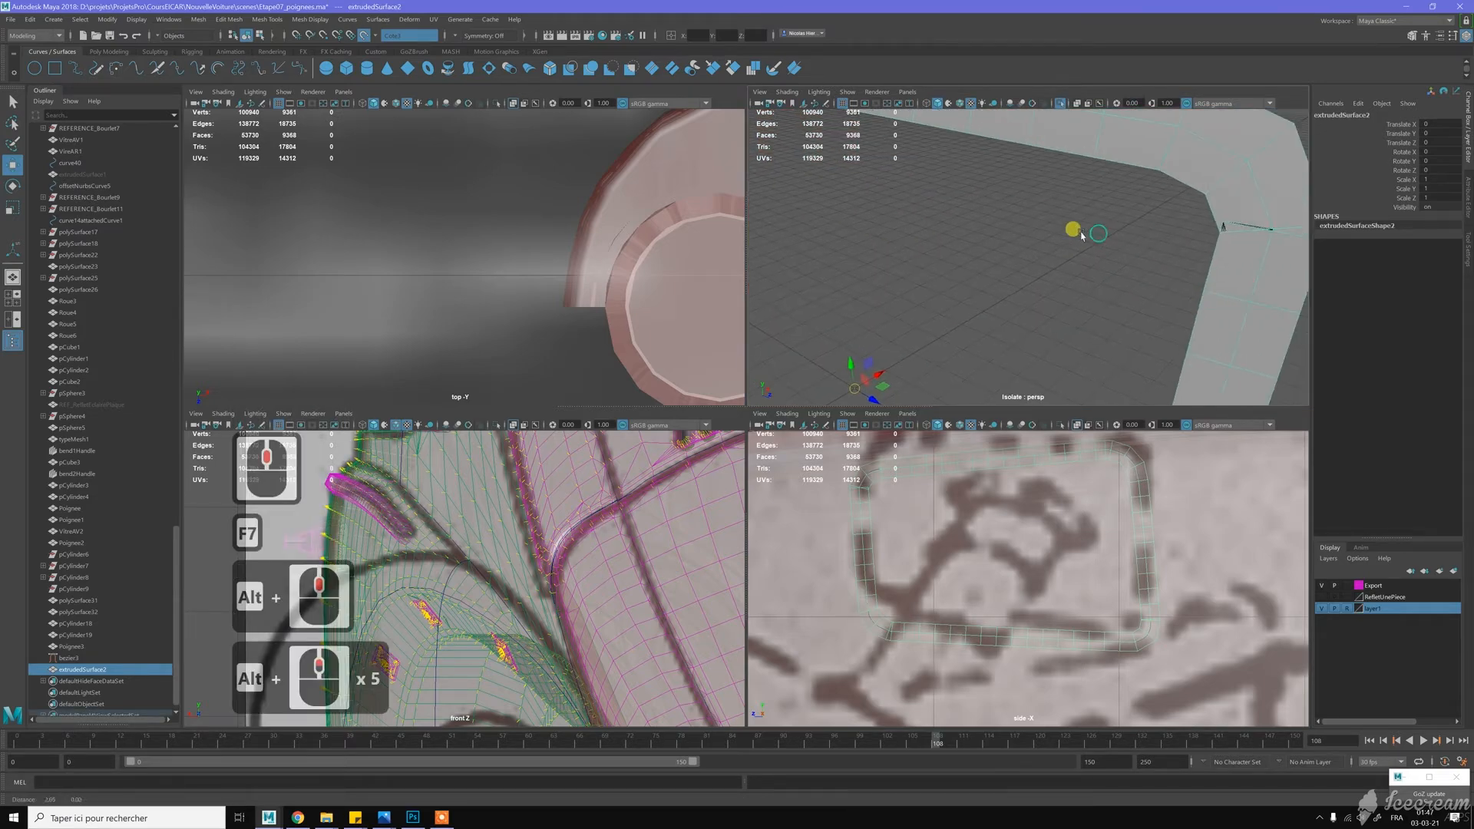
pyautogui.press('w')
pyautogui.moveTo(1226, 222); pyautogui.dragTo(1228, 182, button='right')
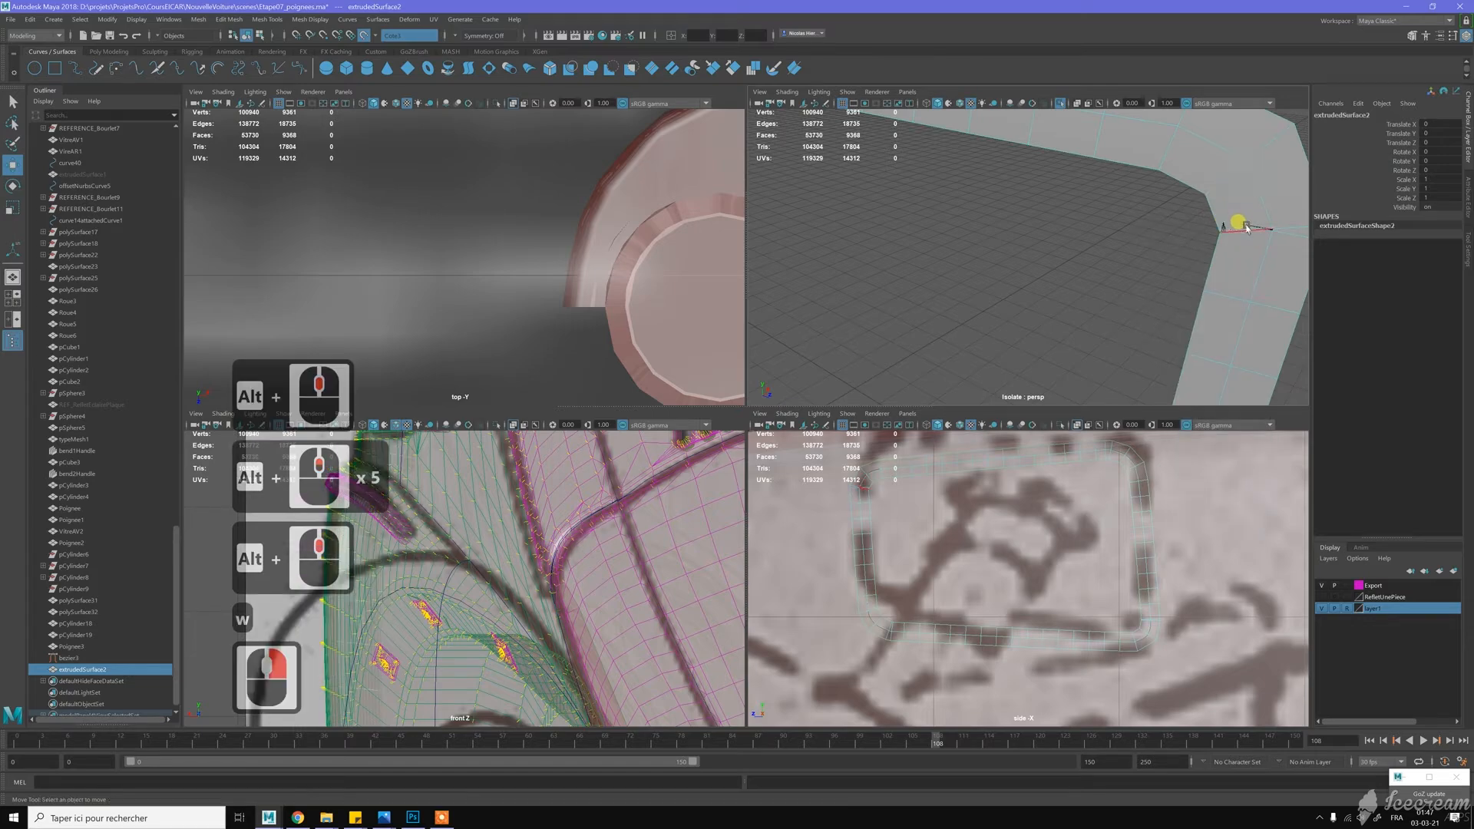
pyautogui.click(1244, 225)
pyautogui.keyDown('shift'); pyautogui.click(1266, 228); pyautogui.keyUp('shift')
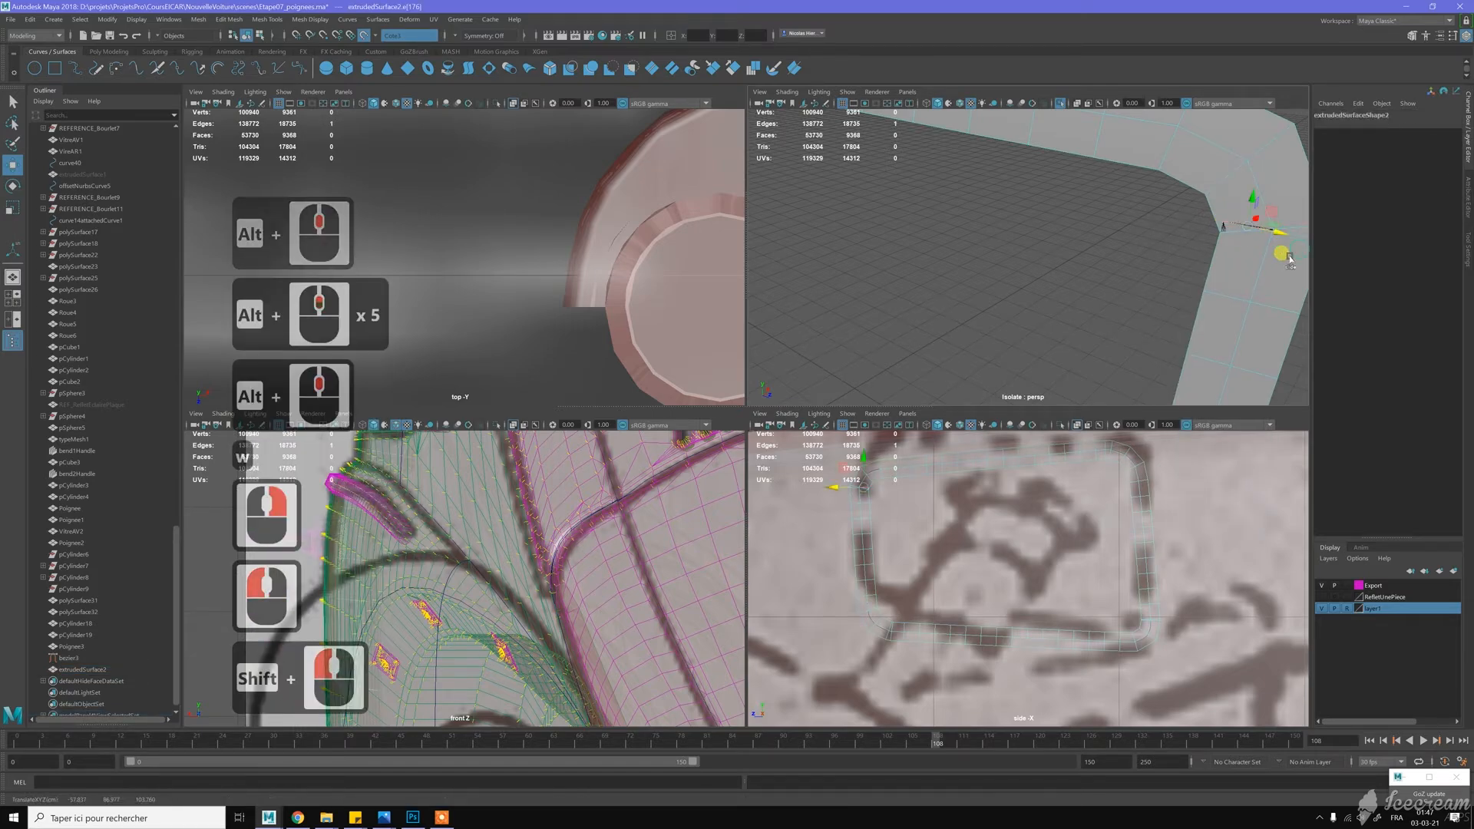
pyautogui.keyDown('alt'); pyautogui.moveTo(1291, 261); pyautogui.dragTo(1228, 247); pyautogui.keyUp('alt')
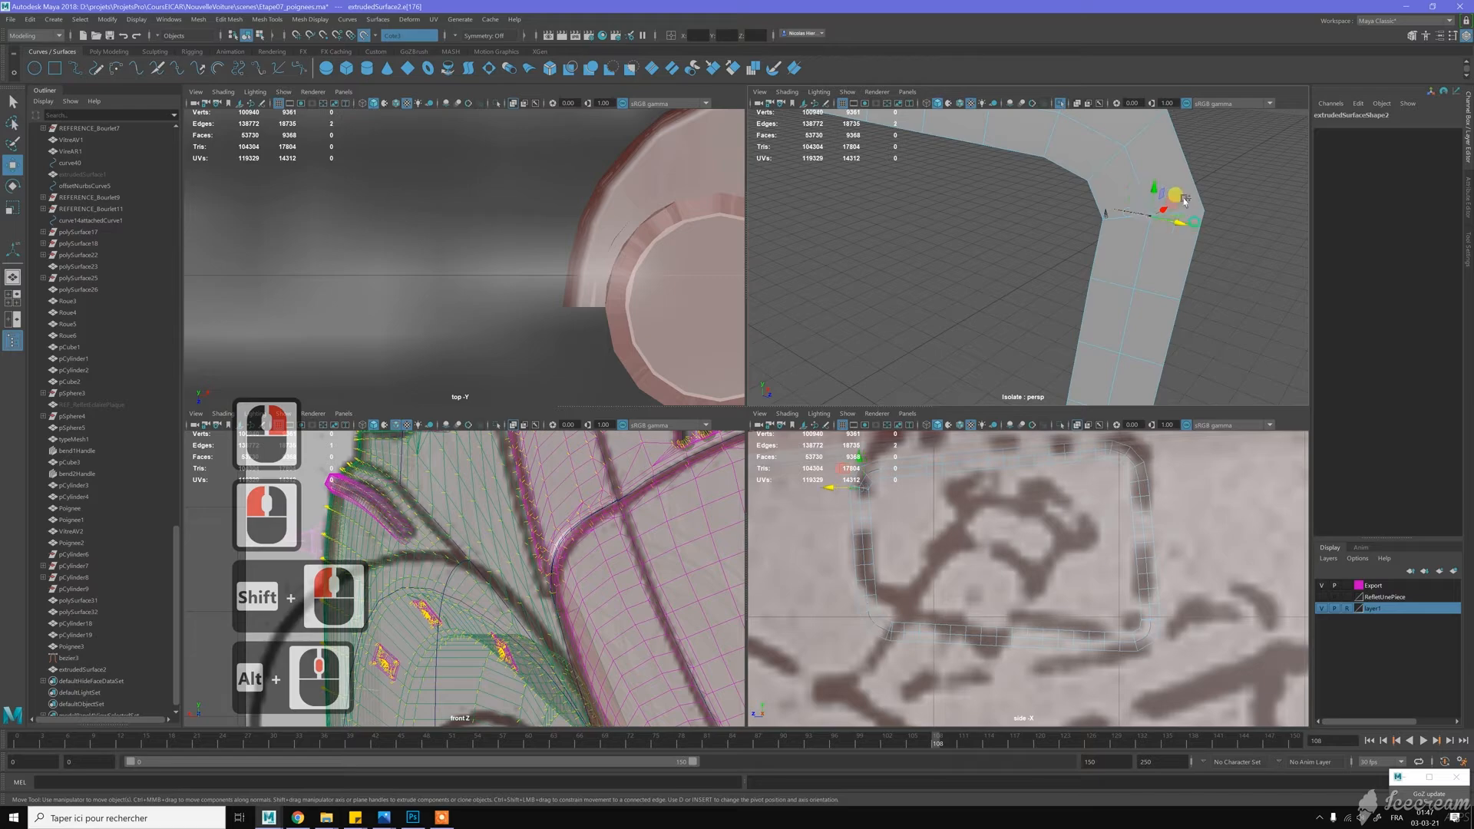
pyautogui.keyDown('shift'); pyautogui.click(1187, 201); pyautogui.keyUp('shift')
pyautogui.keyDown('shift'); pyautogui.rightClick(1186, 201); pyautogui.keyUp('shift')
pyautogui.keyDown('shift'); pyautogui.moveTo(1187, 202); pyautogui.dragTo(1163, 286, button='right'); pyautogui.keyUp('shift')
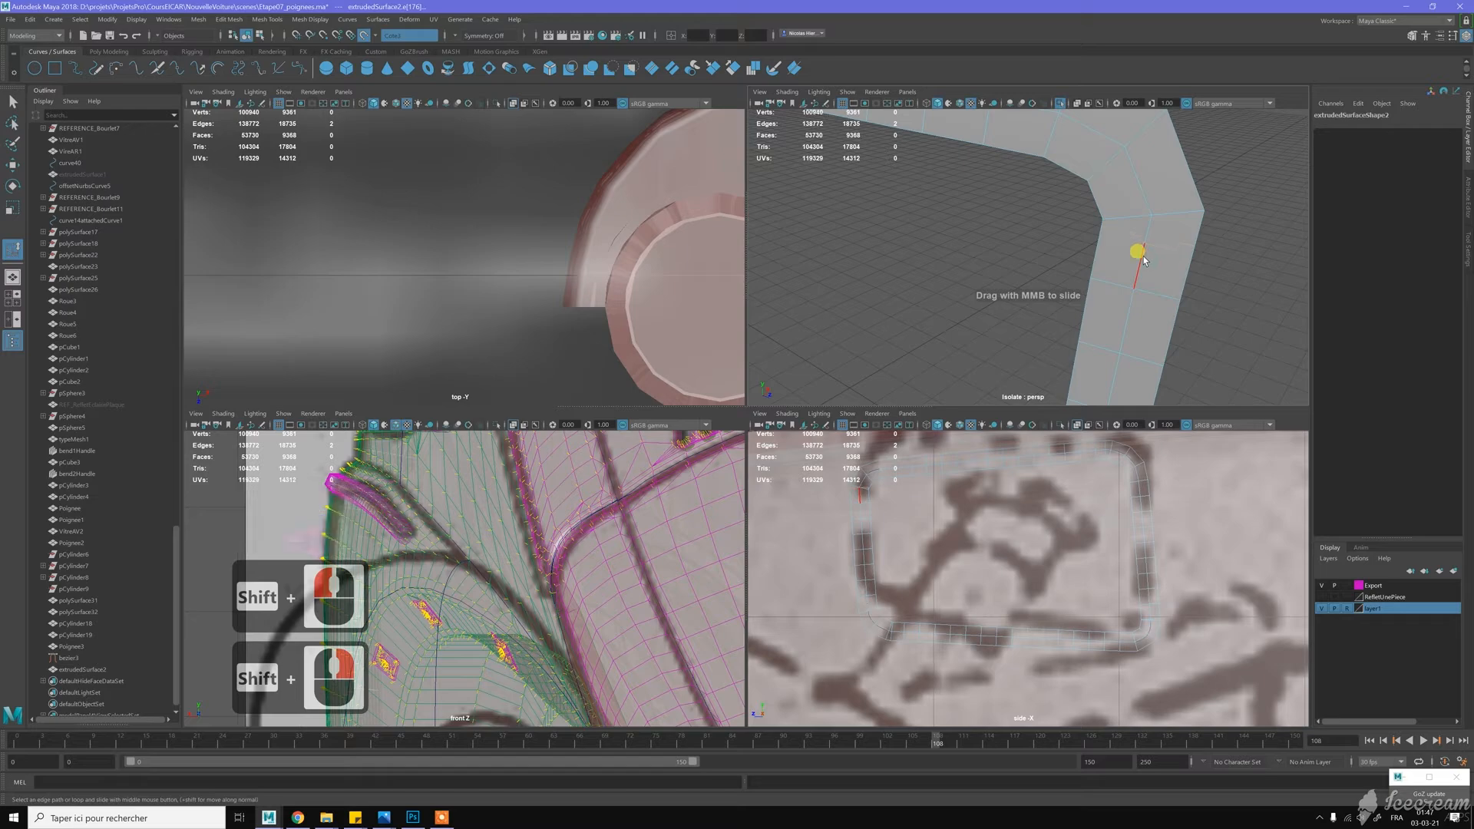
pyautogui.scroll(-4, 1192, 217)
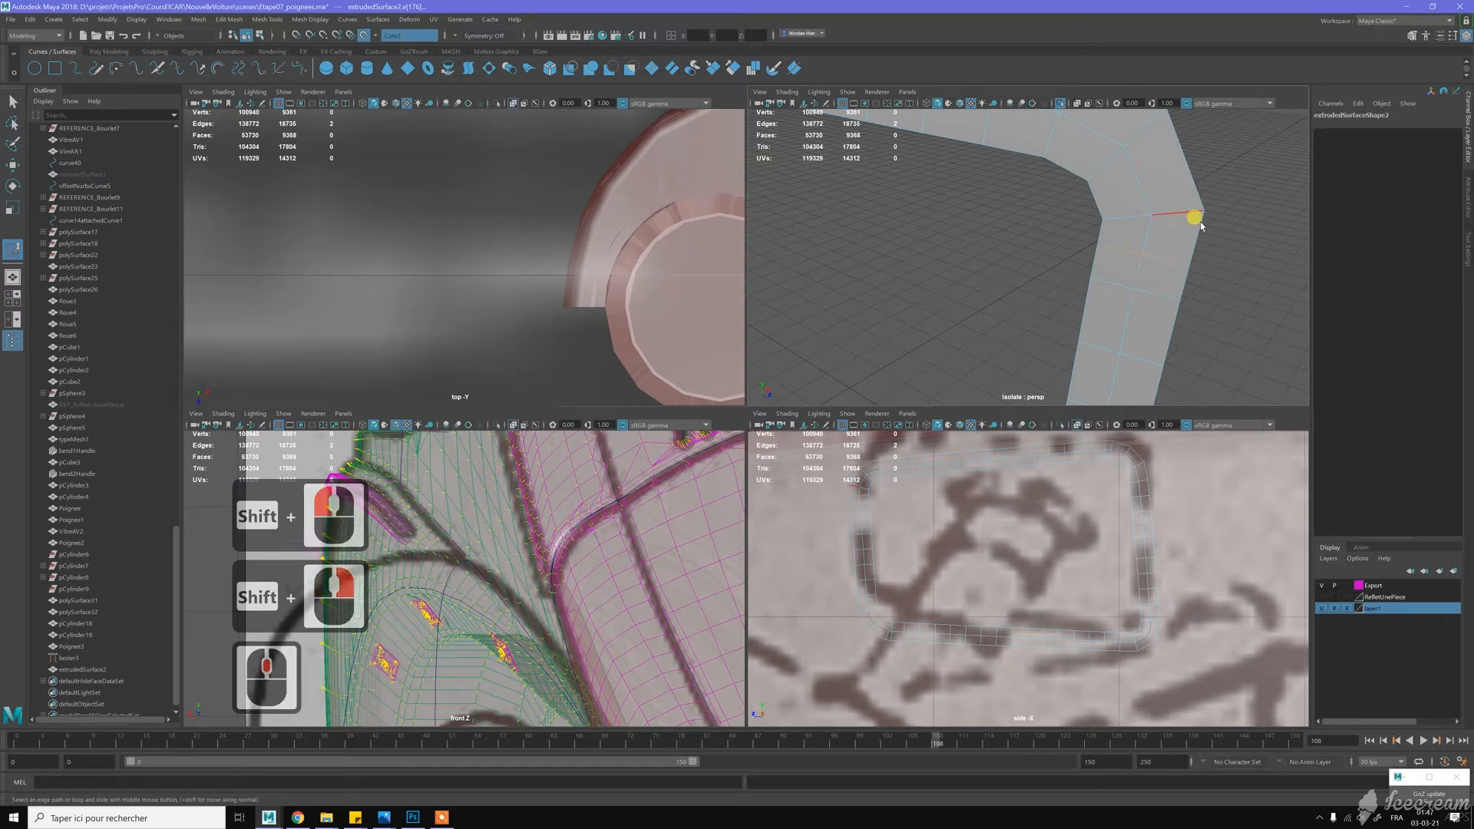
# Select the redundant edges across the strip at the frame's lower-left corner, try the Slide Edge tool on them, and delete them
pyautogui.keyDown('alt'); pyautogui.moveTo(1061, 234); pyautogui.dragTo(1071, 228, button='middle'); pyautogui.keyUp('alt')
pyautogui.keyDown('alt'); pyautogui.moveTo(1111, 232); pyautogui.dragTo(1122, 278); pyautogui.keyUp('alt')
pyautogui.keyDown('alt'); pyautogui.moveTo(1122, 278); pyautogui.dragTo(1145, 273, button='middle'); pyautogui.keyUp('alt')
pyautogui.keyDown('alt'); pyautogui.moveTo(1145, 273); pyautogui.dragTo(1164, 237, button='right'); pyautogui.keyUp('alt')
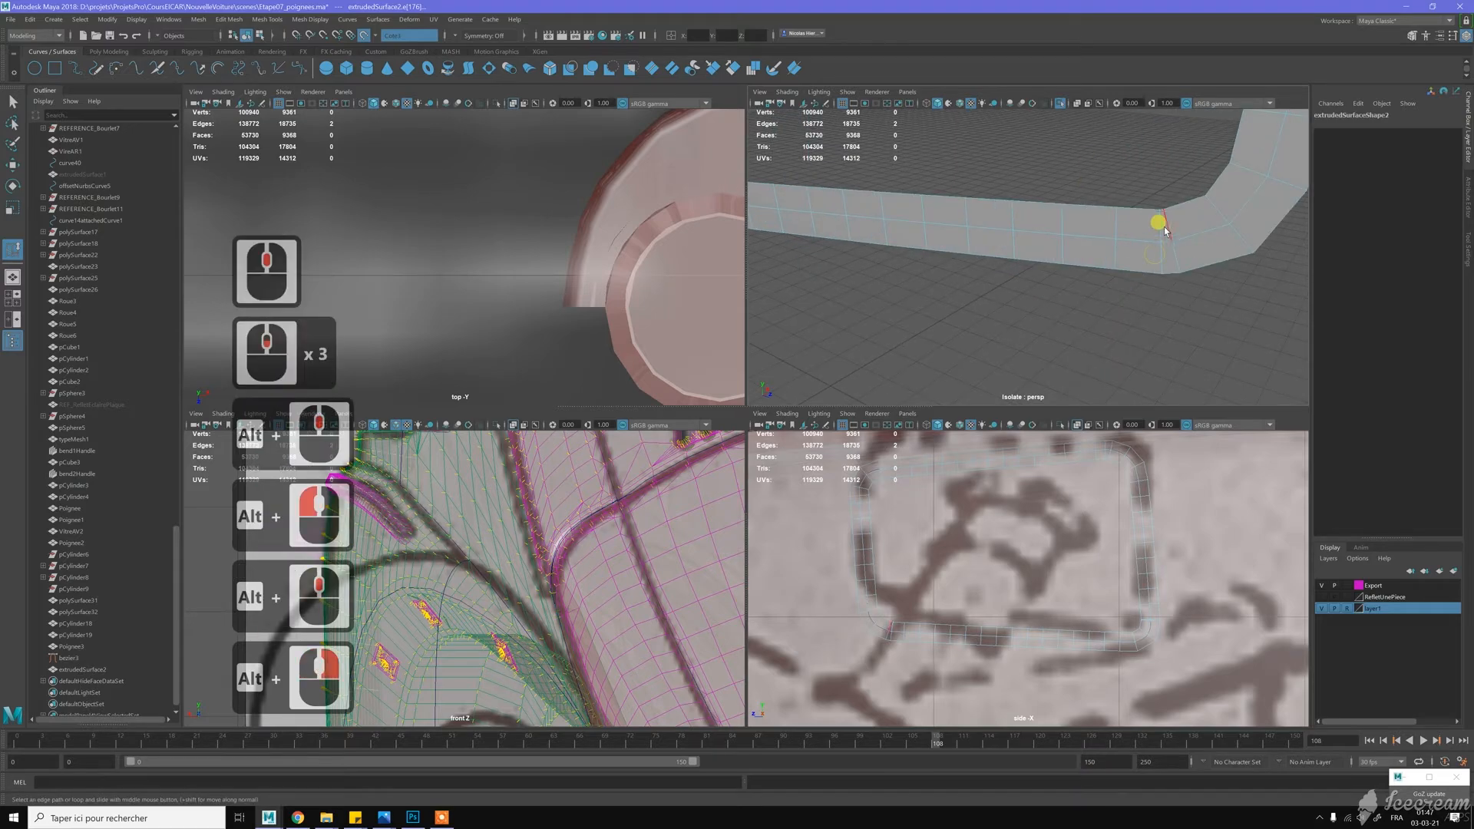
pyautogui.keyDown('alt'); pyautogui.moveTo(974, 214); pyautogui.dragTo(1243, 294, button='middle'); pyautogui.keyUp('alt')
pyautogui.keyDown('alt'); pyautogui.moveTo(1113, 265); pyautogui.dragTo(1074, 252); pyautogui.keyUp('alt')
pyautogui.keyDown('alt'); pyautogui.moveTo(996, 219); pyautogui.dragTo(1074, 252, button='middle'); pyautogui.keyUp('alt')
pyautogui.keyDown('alt'); pyautogui.moveTo(1074, 252); pyautogui.dragTo(1130, 334, button='right'); pyautogui.keyUp('alt')
pyautogui.click(992, 237)
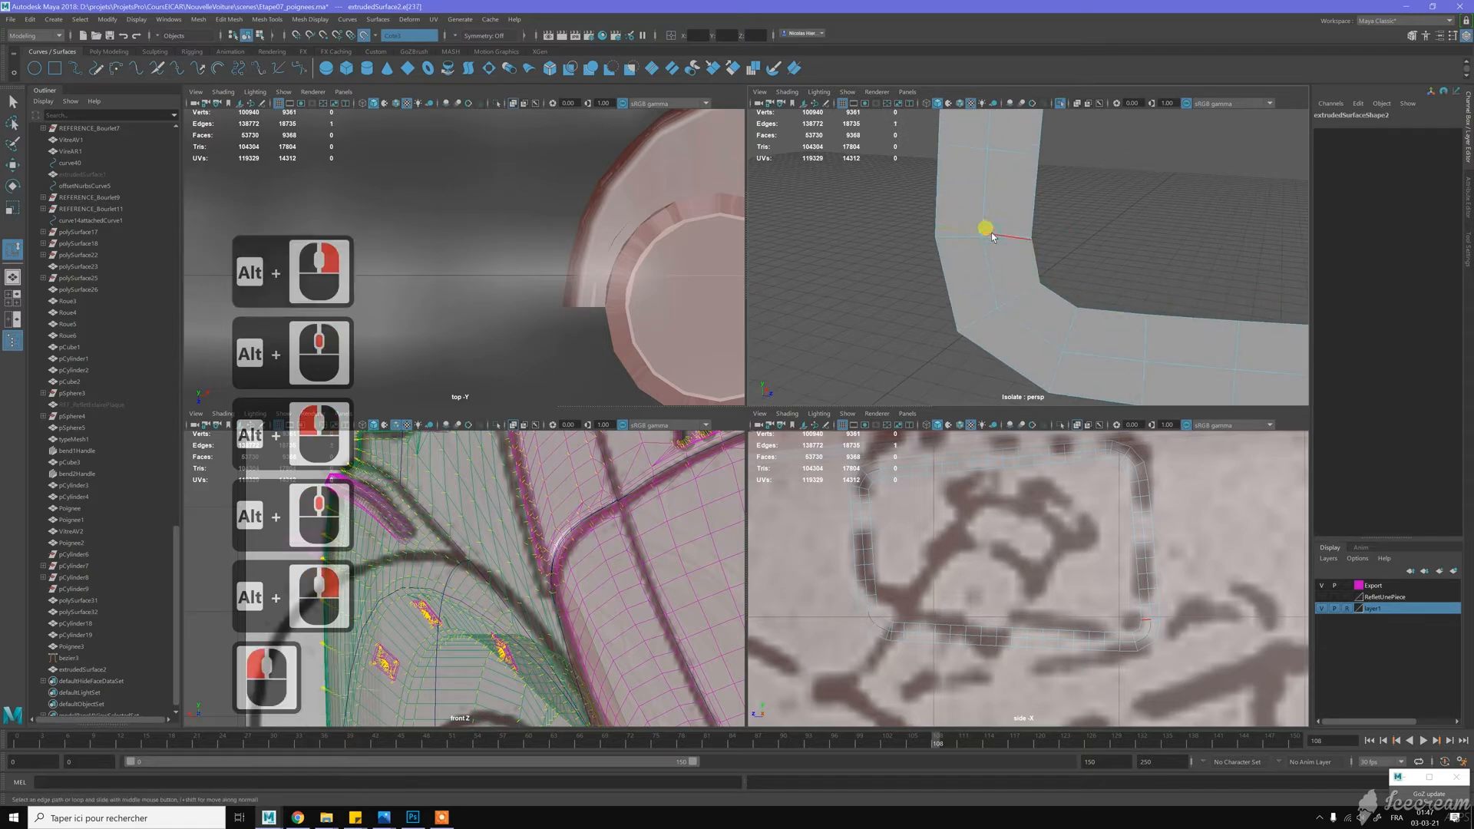
pyautogui.keyDown('shift'); pyautogui.click(986, 233); pyautogui.keyUp('shift')
pyautogui.moveTo(1009, 199)
pyautogui.keyDown('shift'); pyautogui.mouseDown(button='right')
pyautogui.moveTo(990, 318)
pyautogui.moveTo(1005, 218)
pyautogui.mouseUp(button='right'); pyautogui.keyUp('shift')
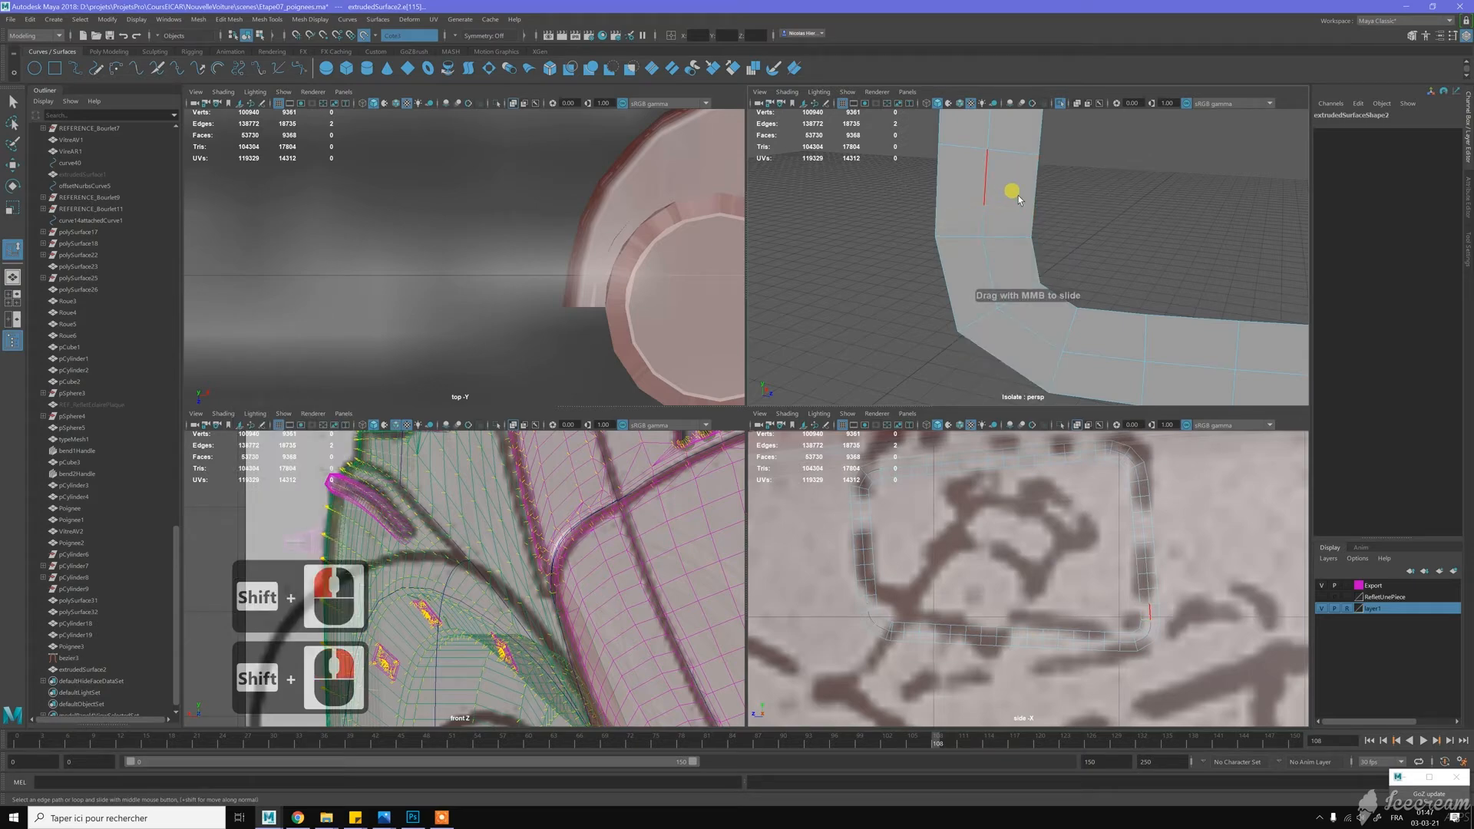
pyautogui.click(1076, 237)
pyautogui.doubleClick(1077, 235)
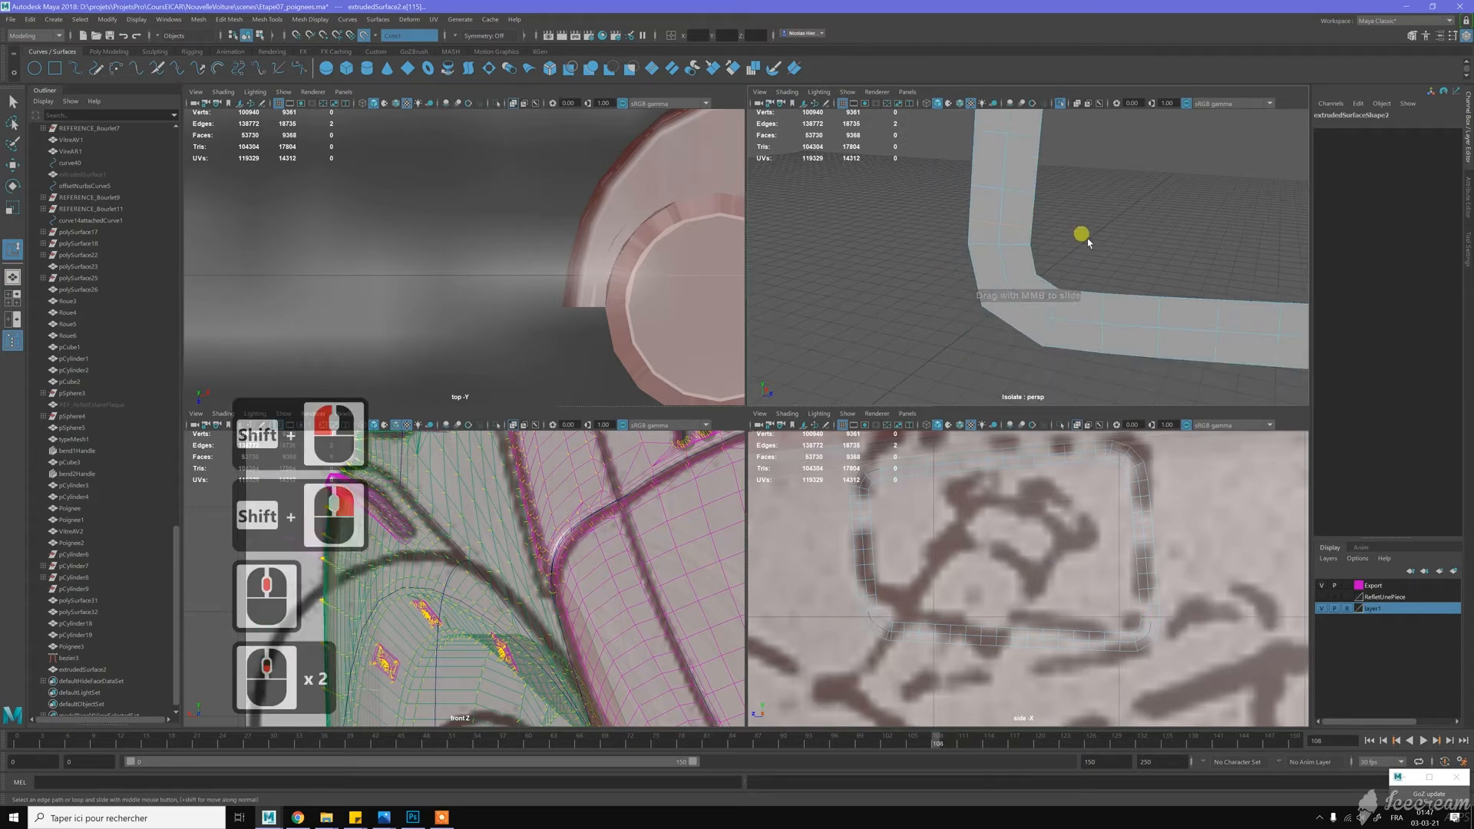
pyautogui.hotkey('ctrl', 'BackSpace')
pyautogui.tripleClick(1069, 237)
# Delete the redundant cross edges at the frame's upper-right and lower-right corners
pyautogui.moveTo(1069, 237)
pyautogui.keyDown('alt'); pyautogui.mouseDown()
pyautogui.moveTo(1017, 231)
pyautogui.moveTo(869, 290)
pyautogui.moveTo(1046, 269)
pyautogui.moveTo(1098, 234)
pyautogui.mouseUp(); pyautogui.keyUp('alt')
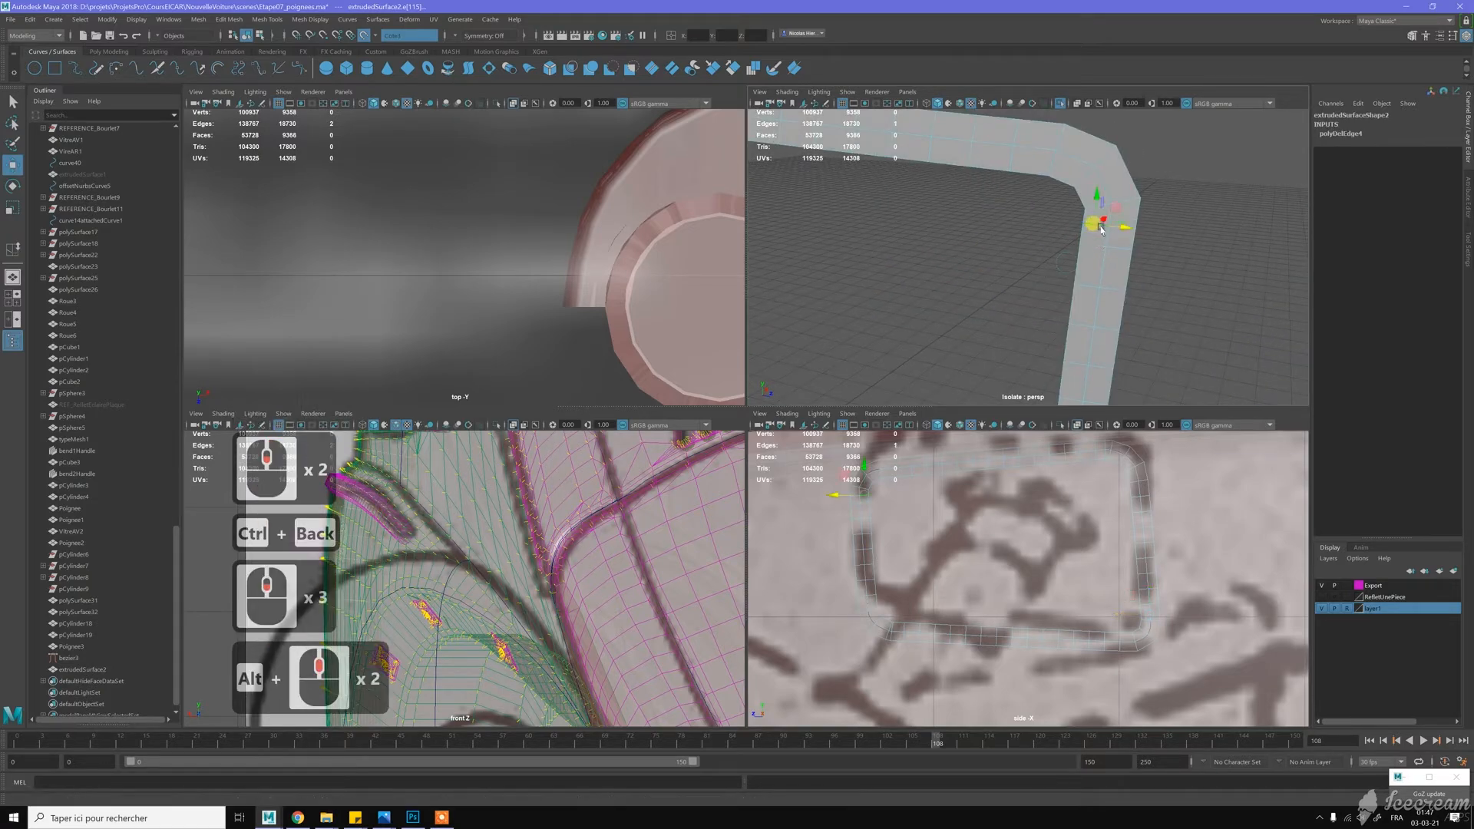
pyautogui.doubleClick(1102, 229)
pyautogui.hotkey('ctrl', 'BackSpace')
pyautogui.keyDown('alt'); pyautogui.moveTo(988, 302); pyautogui.dragTo(1047, 172); pyautogui.keyUp('alt')
pyautogui.keyDown('alt'); pyautogui.moveTo(1046, 171); pyautogui.dragTo(1067, 290, button='right'); pyautogui.keyUp('alt')
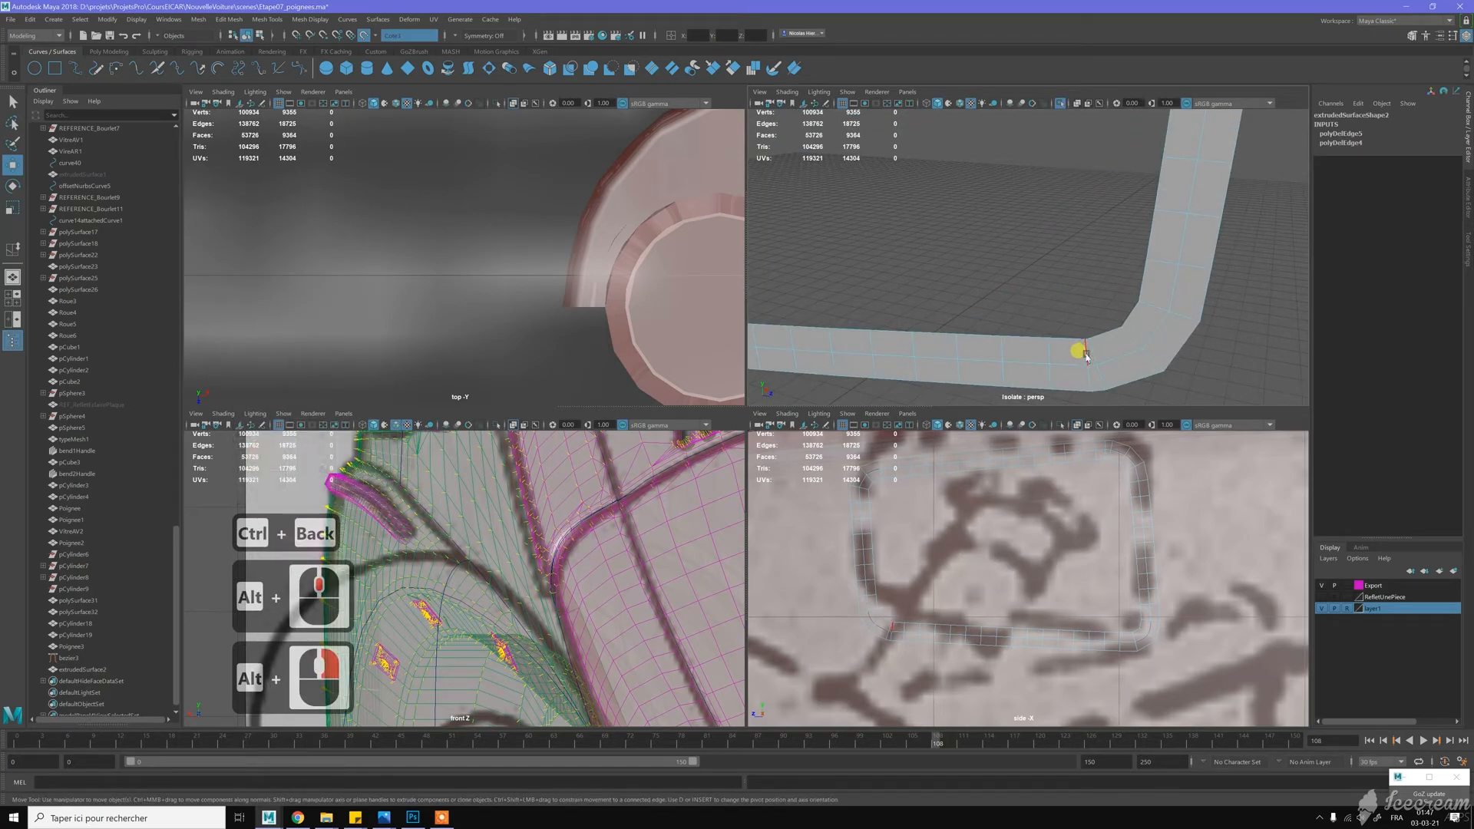
pyautogui.doubleClick(1085, 355)
pyautogui.hotkey('ctrl', 'BackSpace')
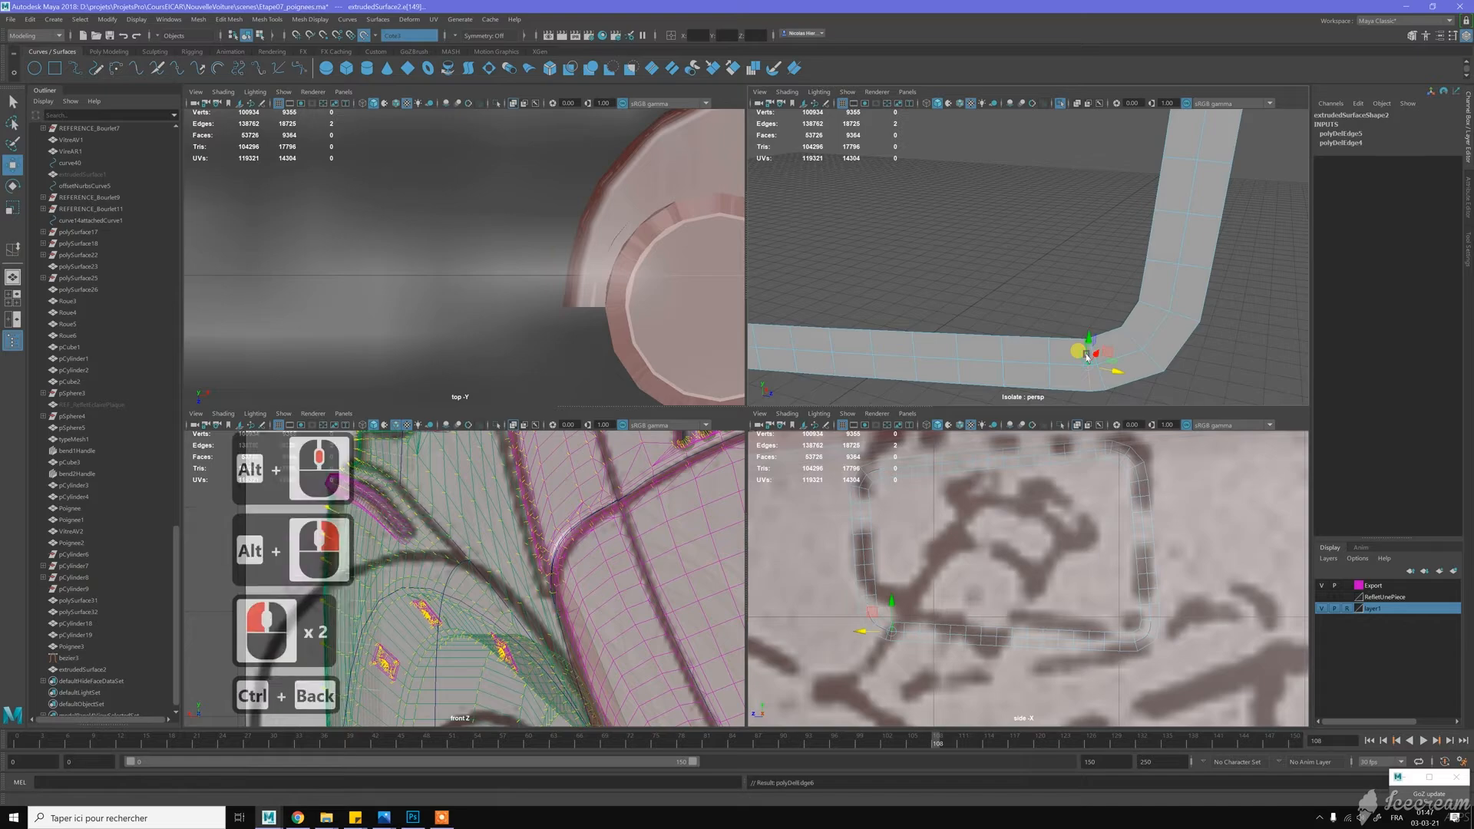
# Delete the redundant cross edges at the frame's upper-left corner and return to the Move tool
pyautogui.scroll(-3, 1136, 322)
pyautogui.keyDown('alt'); pyautogui.moveTo(898, 154); pyautogui.dragTo(1041, 272, button='middle'); pyautogui.keyUp('alt')
pyautogui.keyDown('alt'); pyautogui.scroll(2, 1042, 208); pyautogui.keyUp('alt')
pyautogui.keyDown('alt'); pyautogui.scroll(2, 1042, 274); pyautogui.keyUp('alt')
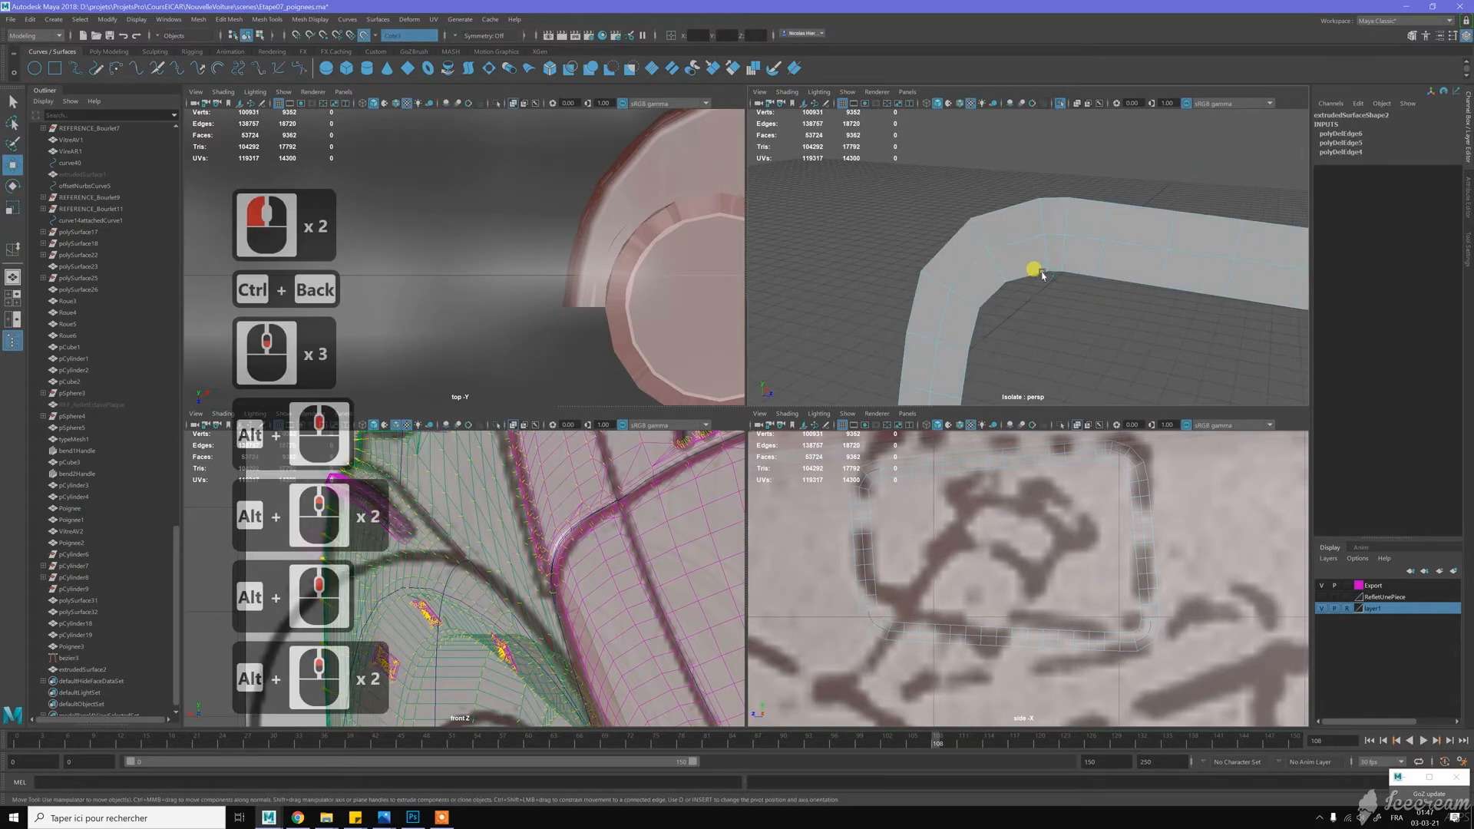
pyautogui.doubleClick(1065, 225)
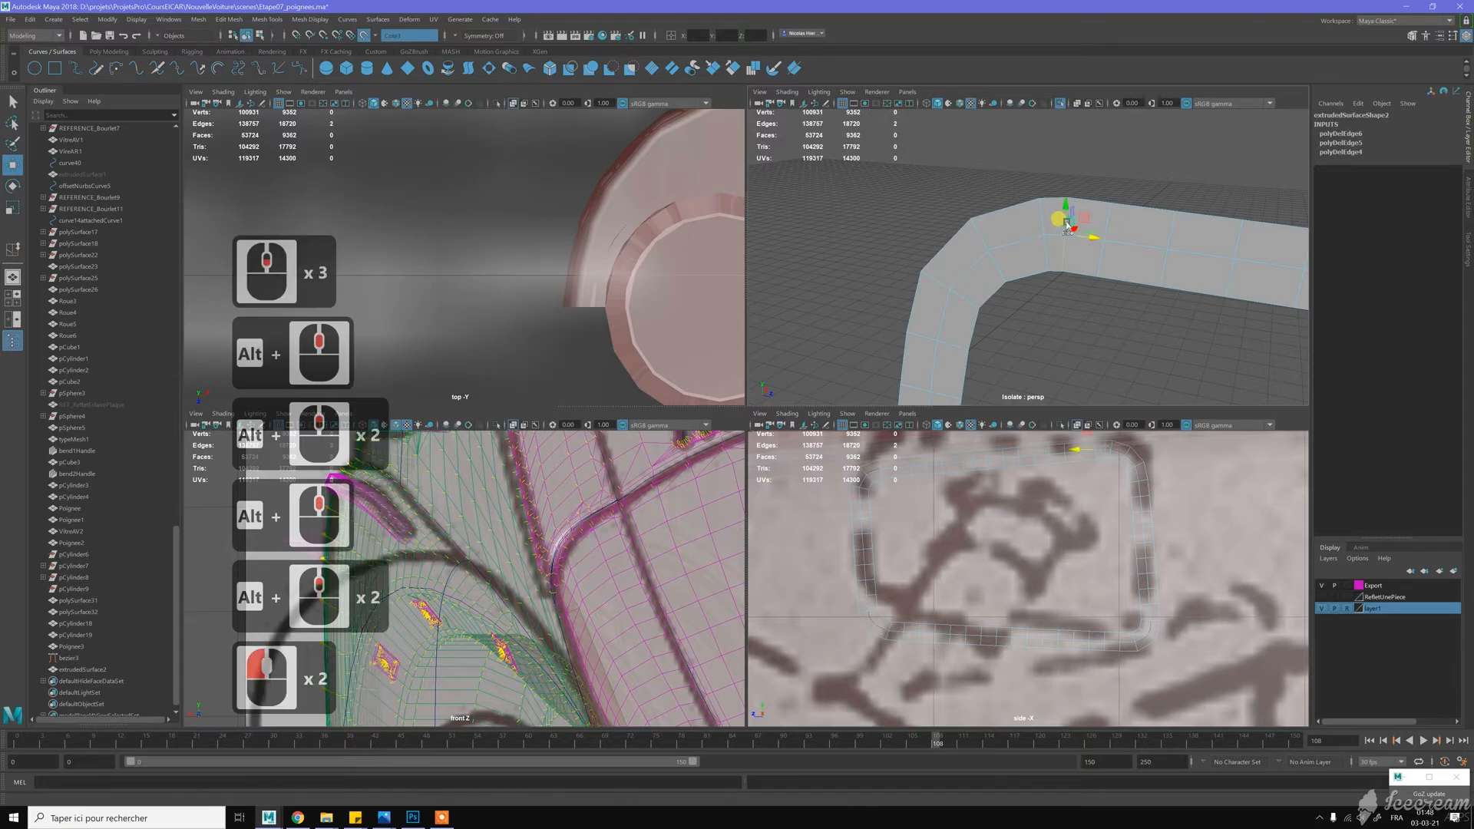
pyautogui.hotkey('ctrl', 'BackSpace')
pyautogui.press('w')
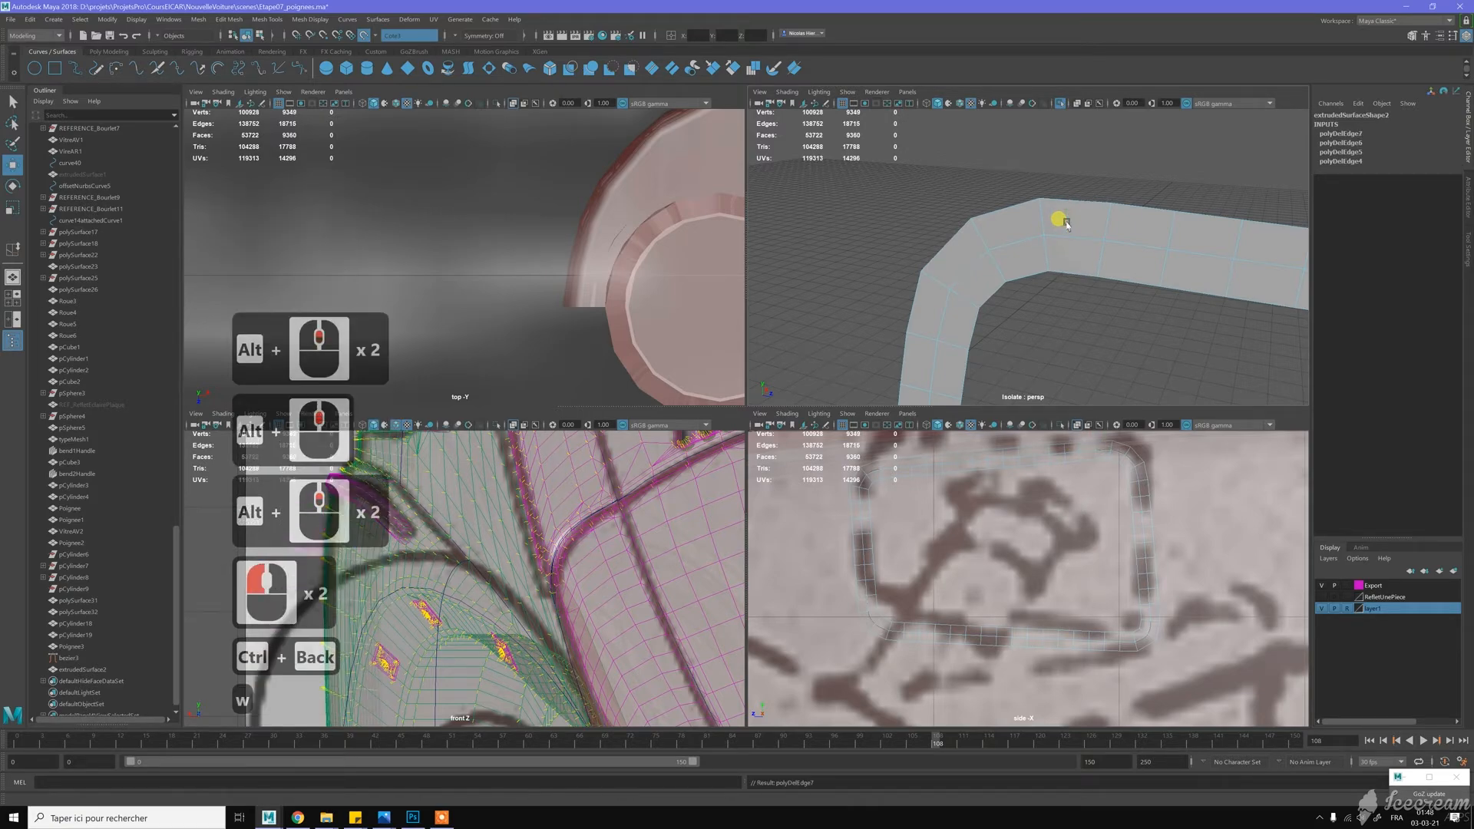
# With the Insert Edge Loop tool set to multiple edge loops, add one evenly spaced loop in each half of the frame's strip
pyautogui.rightClick(1070, 240)
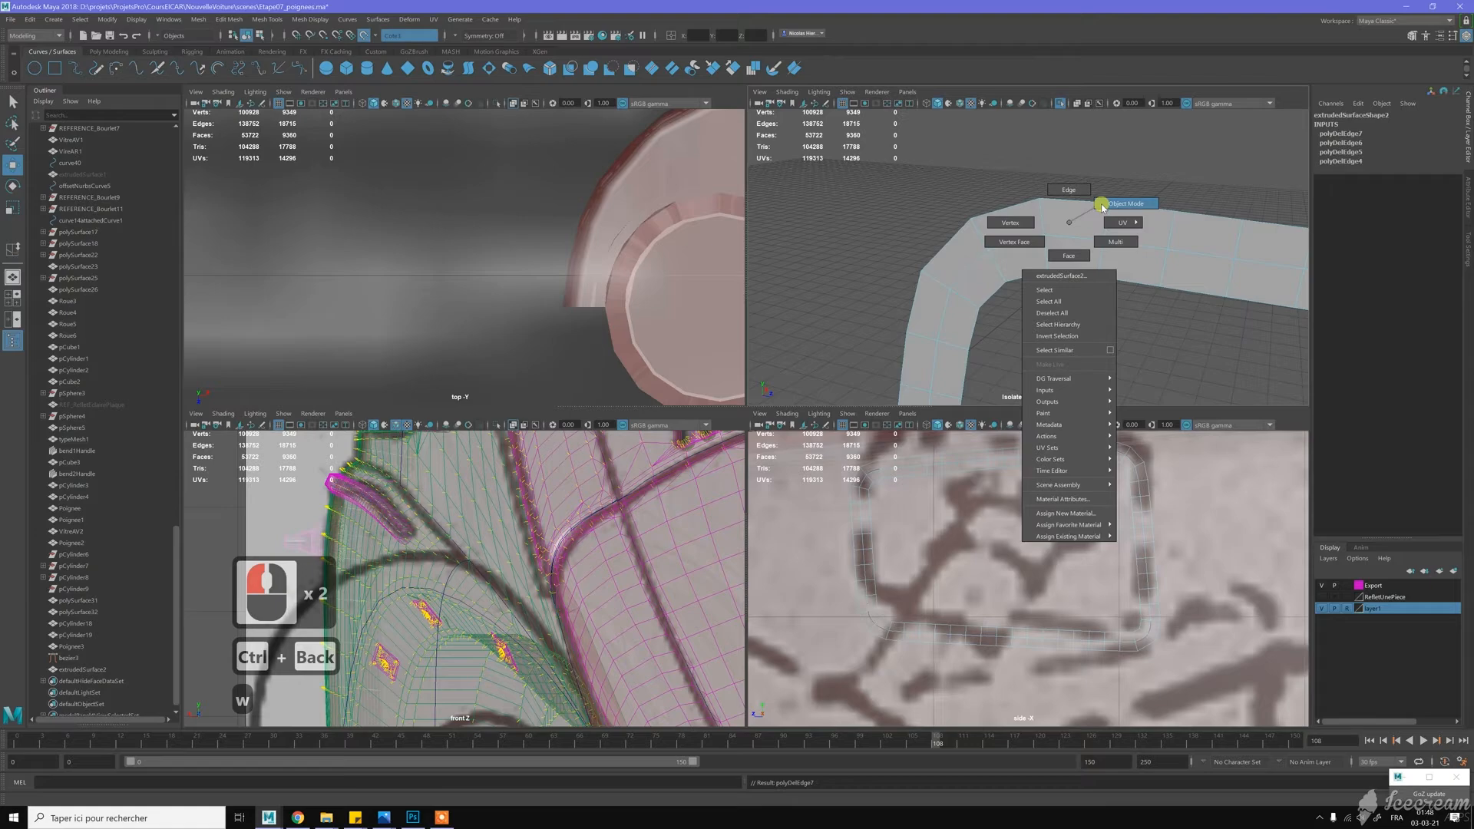
pyautogui.moveTo(1077, 217); pyautogui.dragTo(1027, 238, button='right')
pyautogui.click(1078, 221)
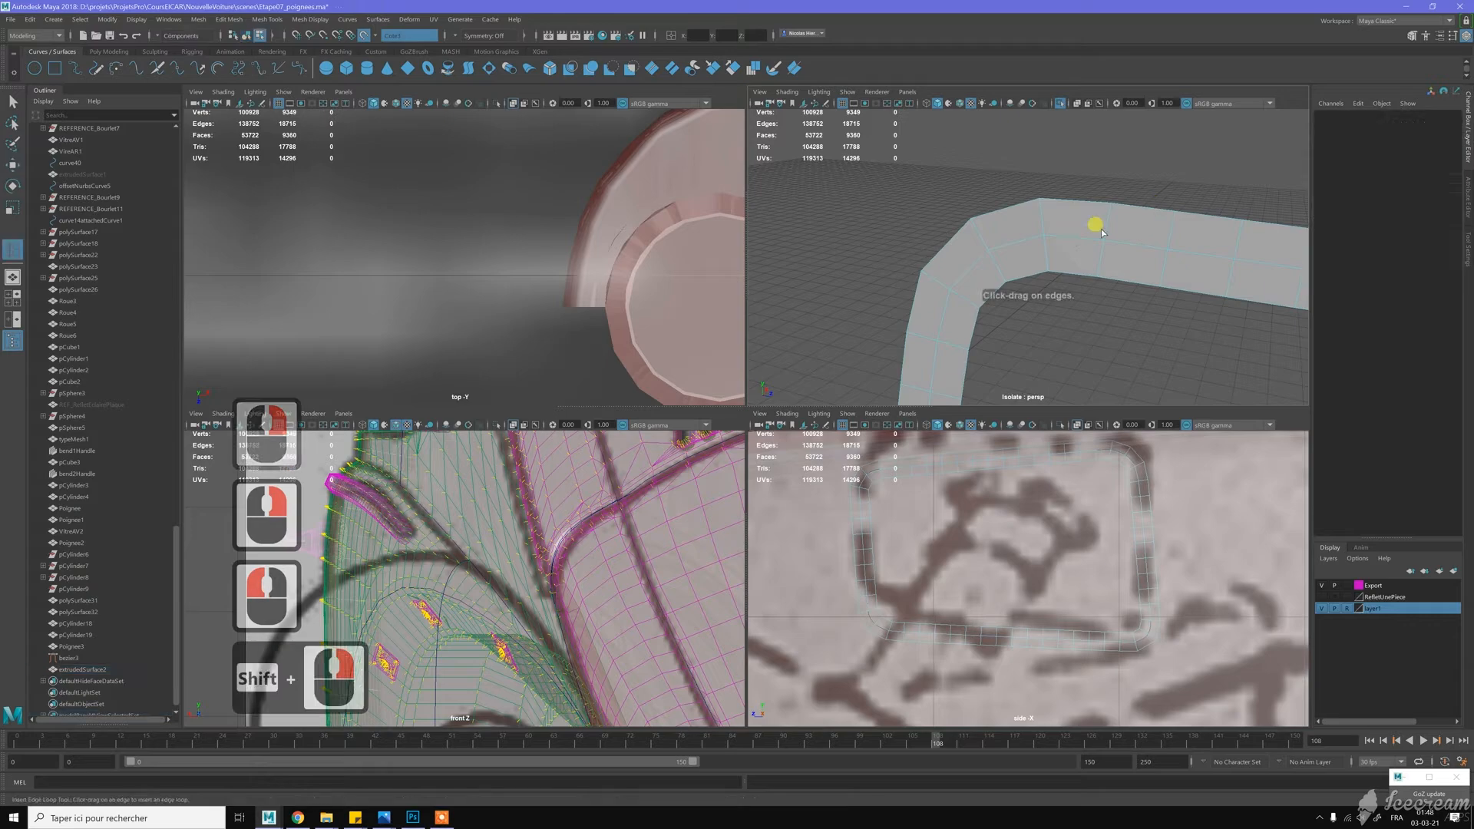
pyautogui.click(1461, 249)
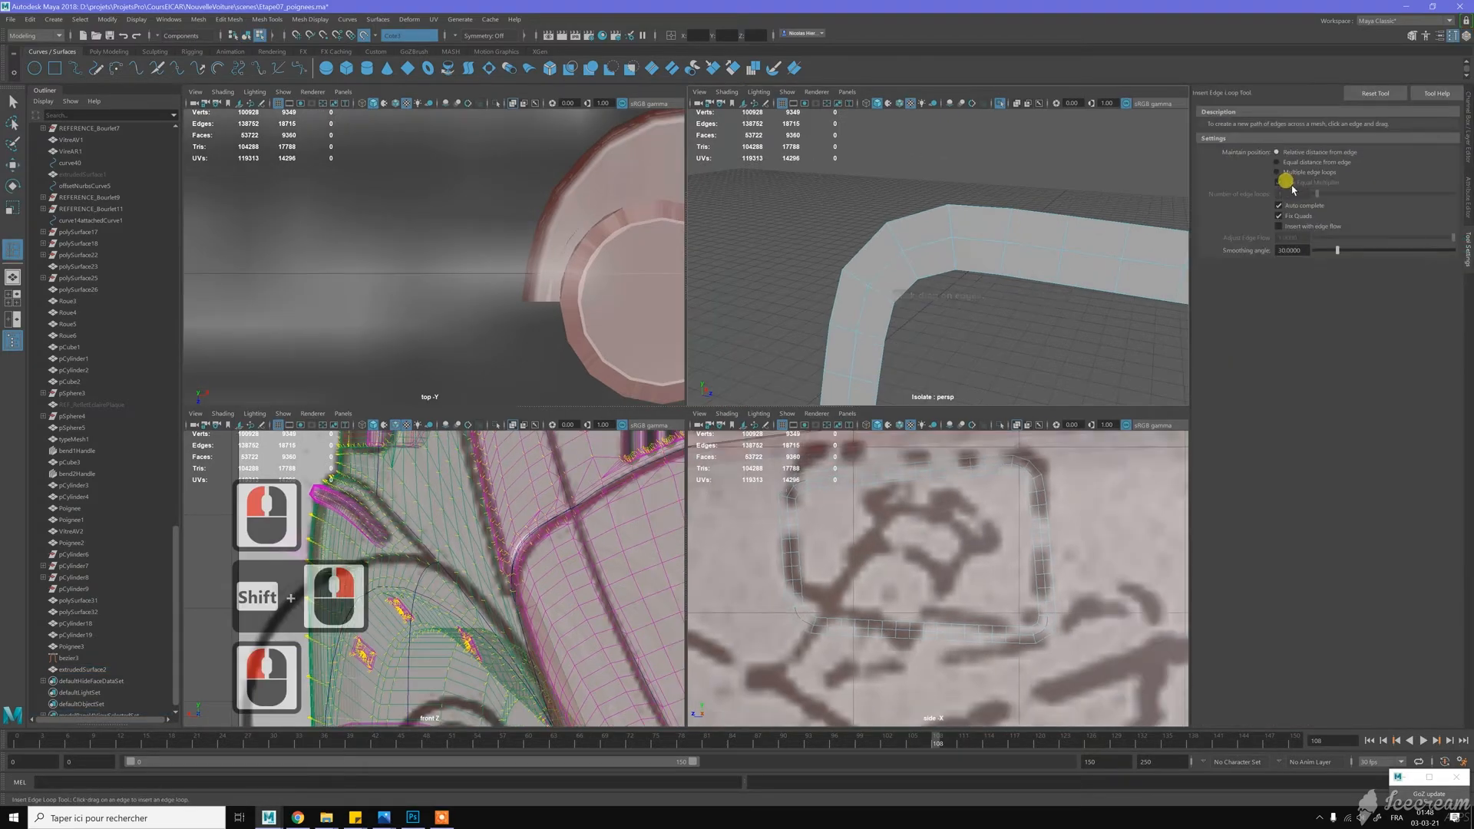
pyautogui.click(1287, 163)
pyautogui.click(1288, 172)
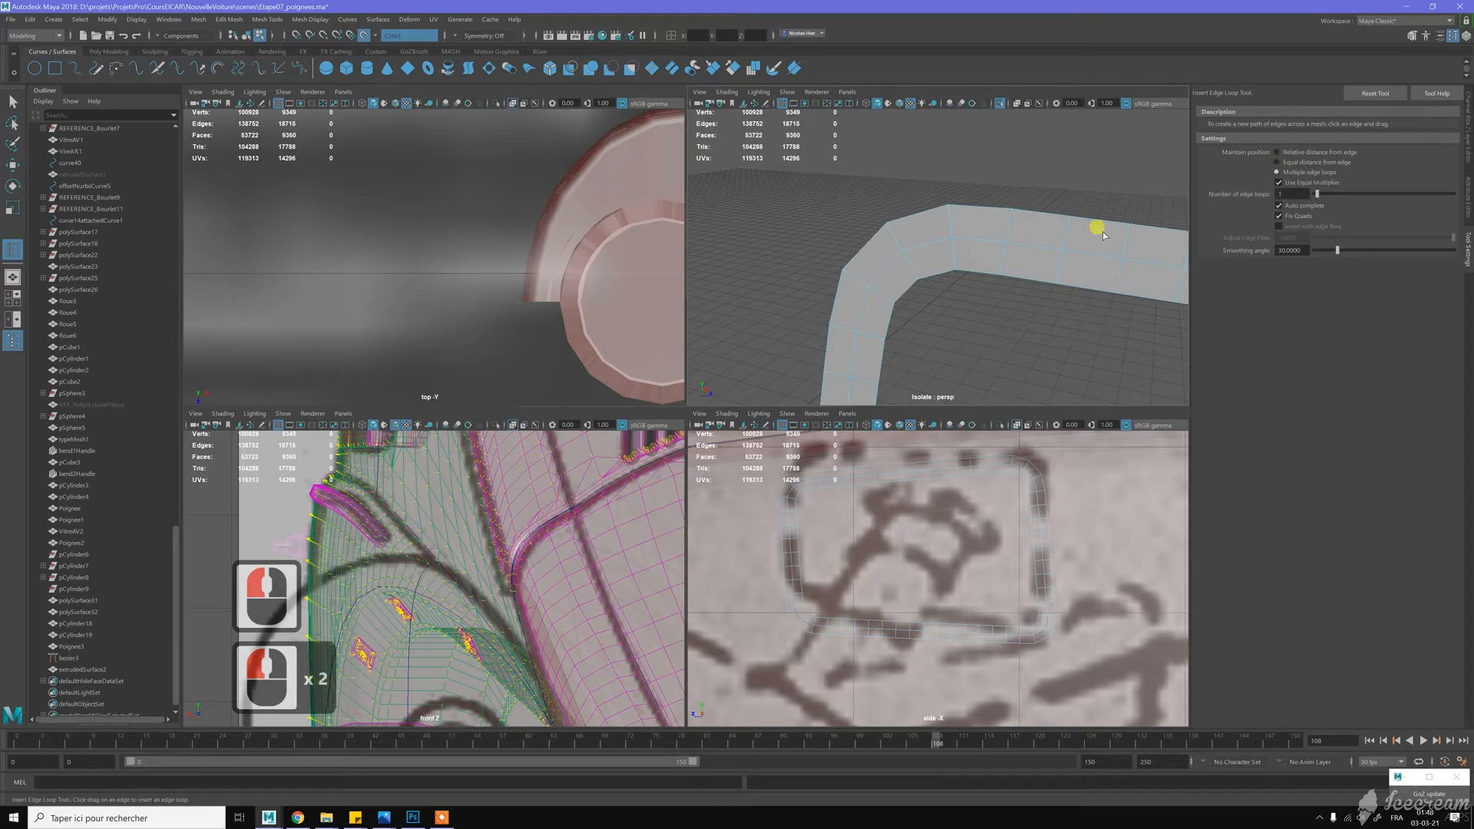
pyautogui.click(1009, 225)
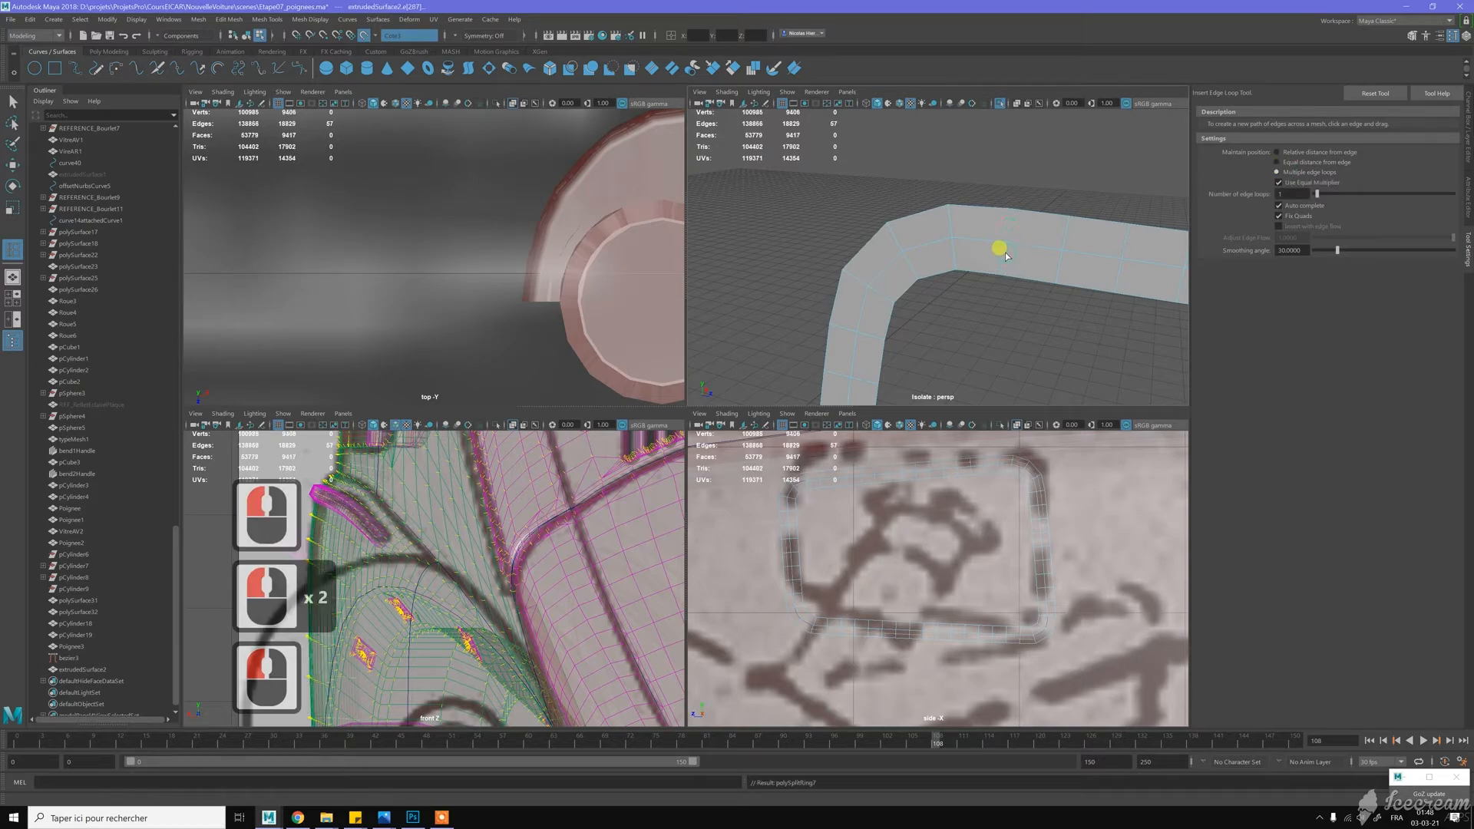
pyautogui.click(1003, 259)
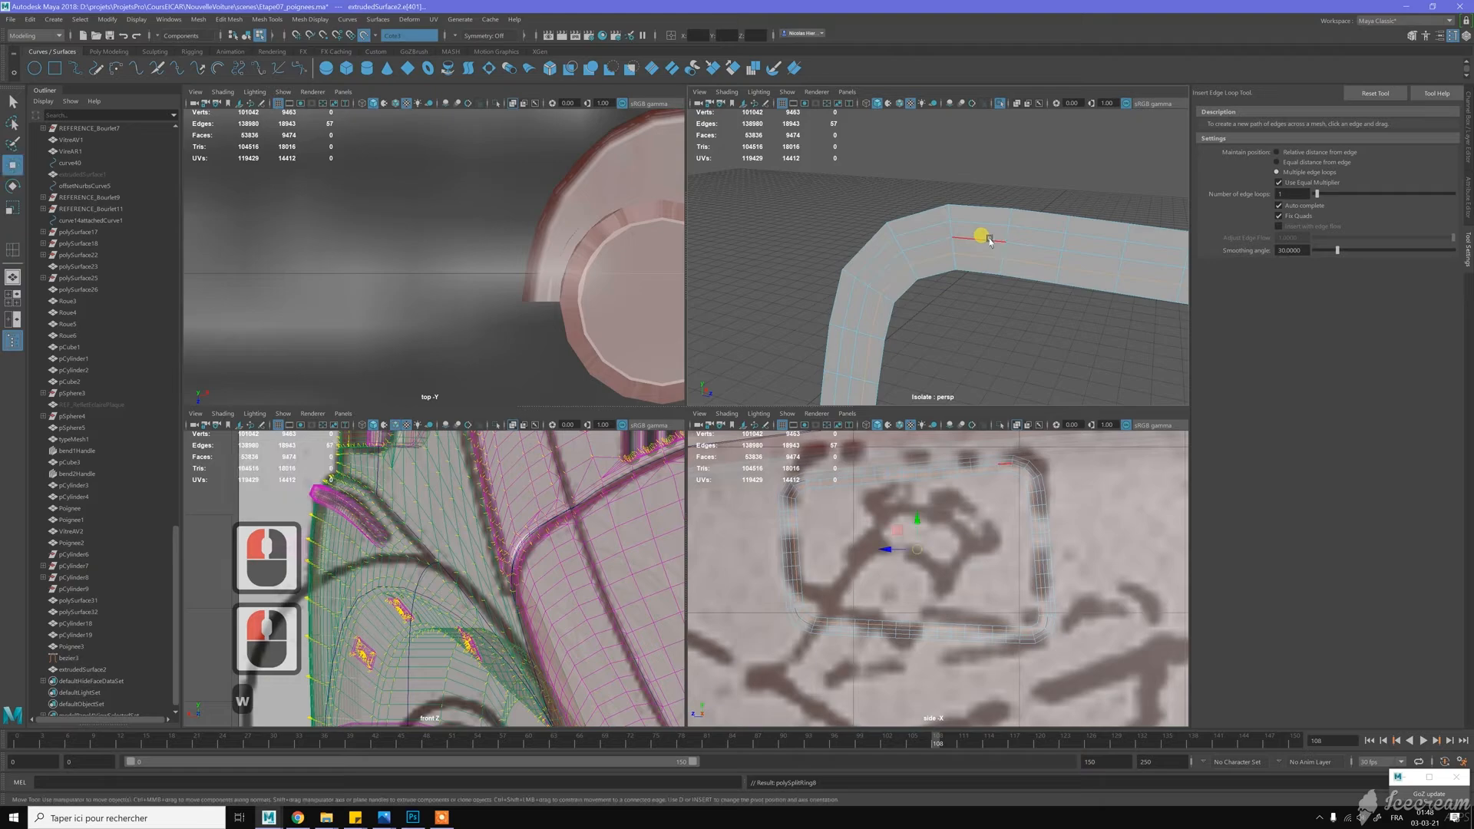
# Select the central edge loop running around the flap frame for moving
pyautogui.press('w')
pyautogui.doubleClick(990, 242)
pyautogui.scroll(-4, 1046, 225)
pyautogui.keyDown('alt'); pyautogui.moveTo(1044, 218); pyautogui.dragTo(1056, 250); pyautogui.keyUp('alt')
pyautogui.keyDown('alt'); pyautogui.moveTo(1055, 250); pyautogui.dragTo(1064, 237, button='middle'); pyautogui.keyUp('alt')
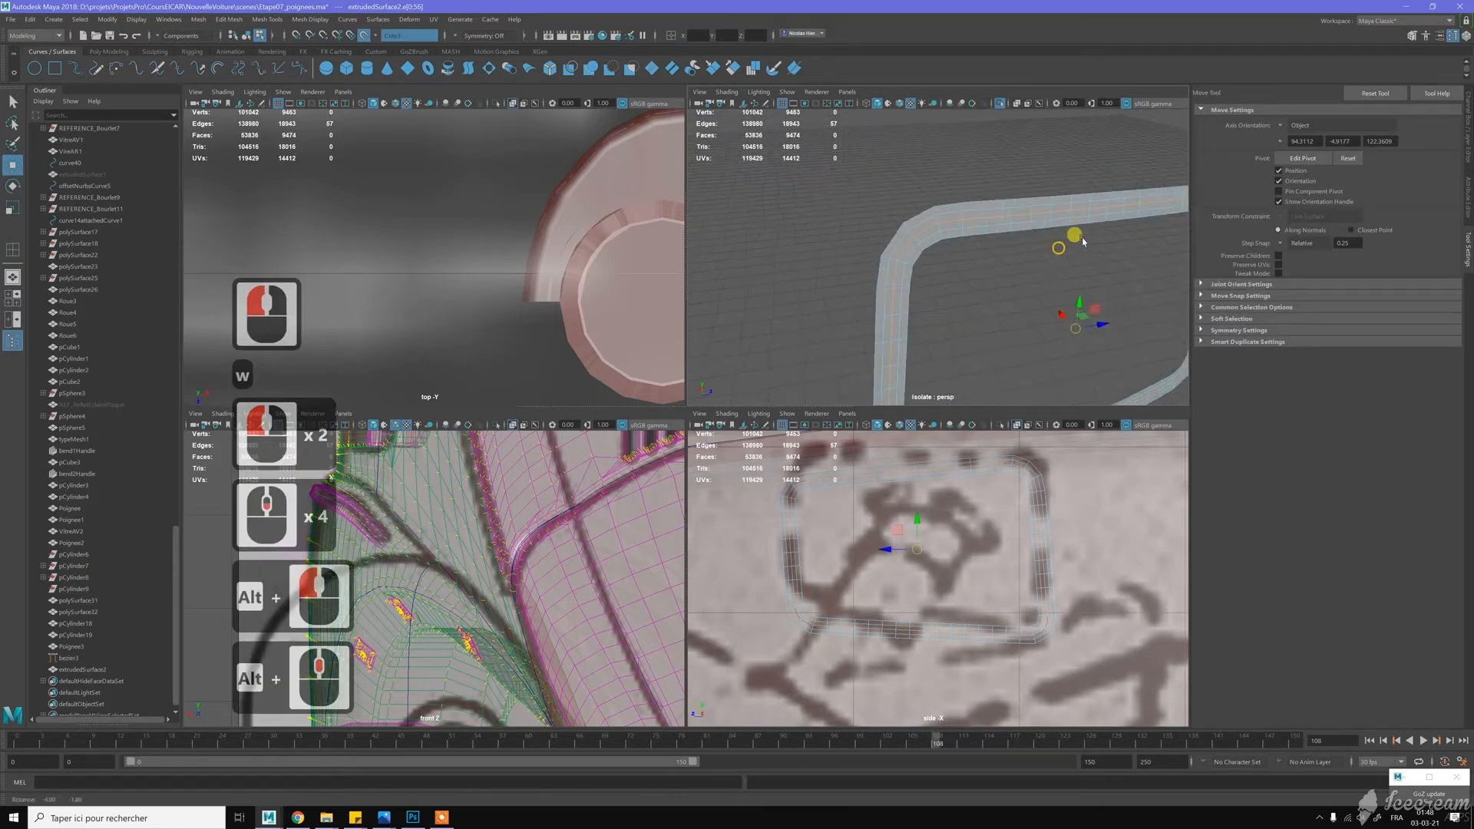
pyautogui.keyDown('alt'); pyautogui.moveTo(1054, 204); pyautogui.dragTo(1048, 233); pyautogui.keyUp('alt')
pyautogui.keyDown('alt'); pyautogui.moveTo(1047, 233); pyautogui.dragTo(1083, 248, button='middle'); pyautogui.keyUp('alt')
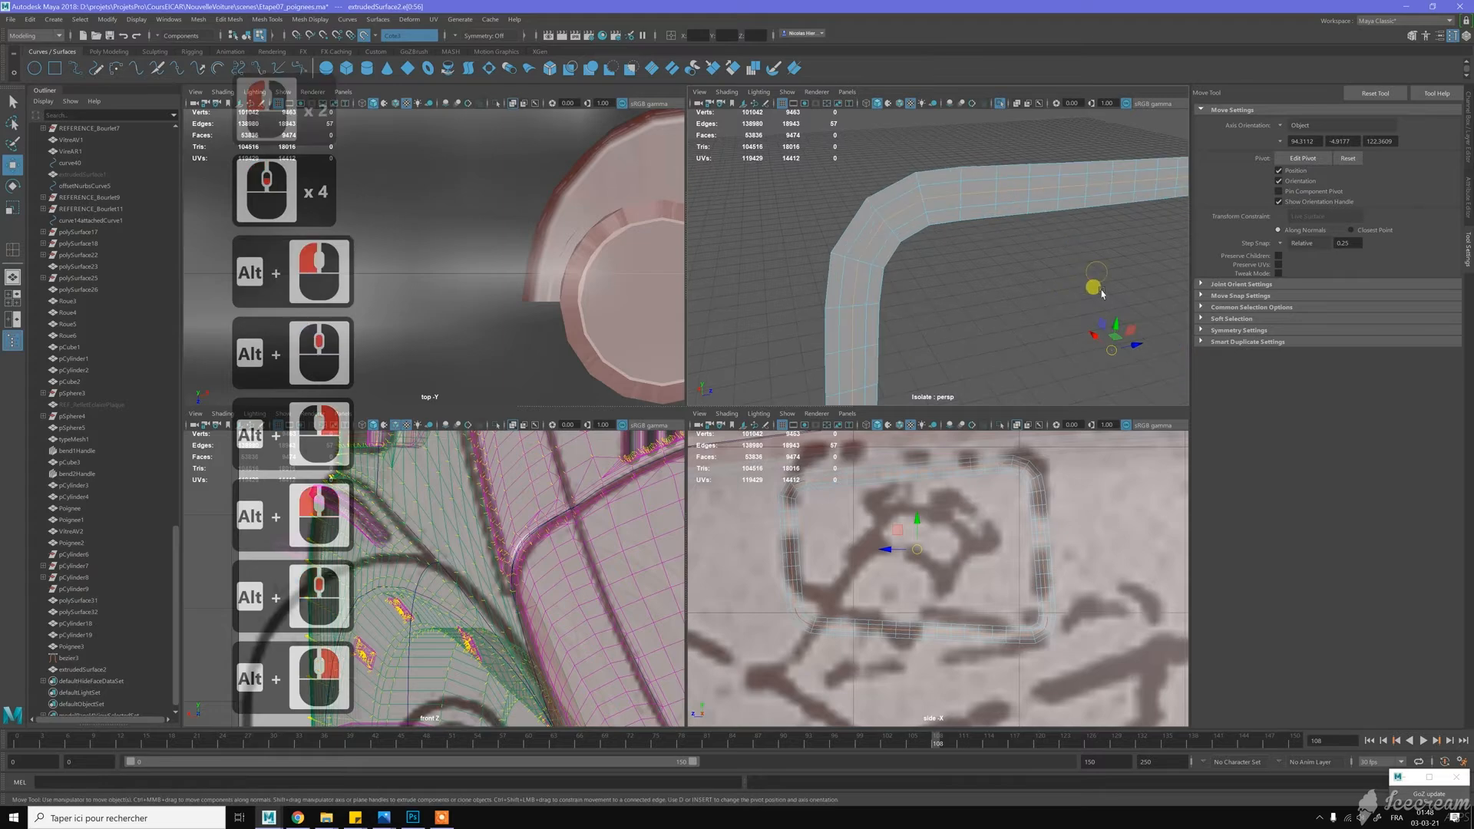
# Set the Move tool's relative step snap to 1.00 and try moving the central edge loop along the X axis
pyautogui.click(1319, 242)
pyautogui.write('1')
pyautogui.press('Return')
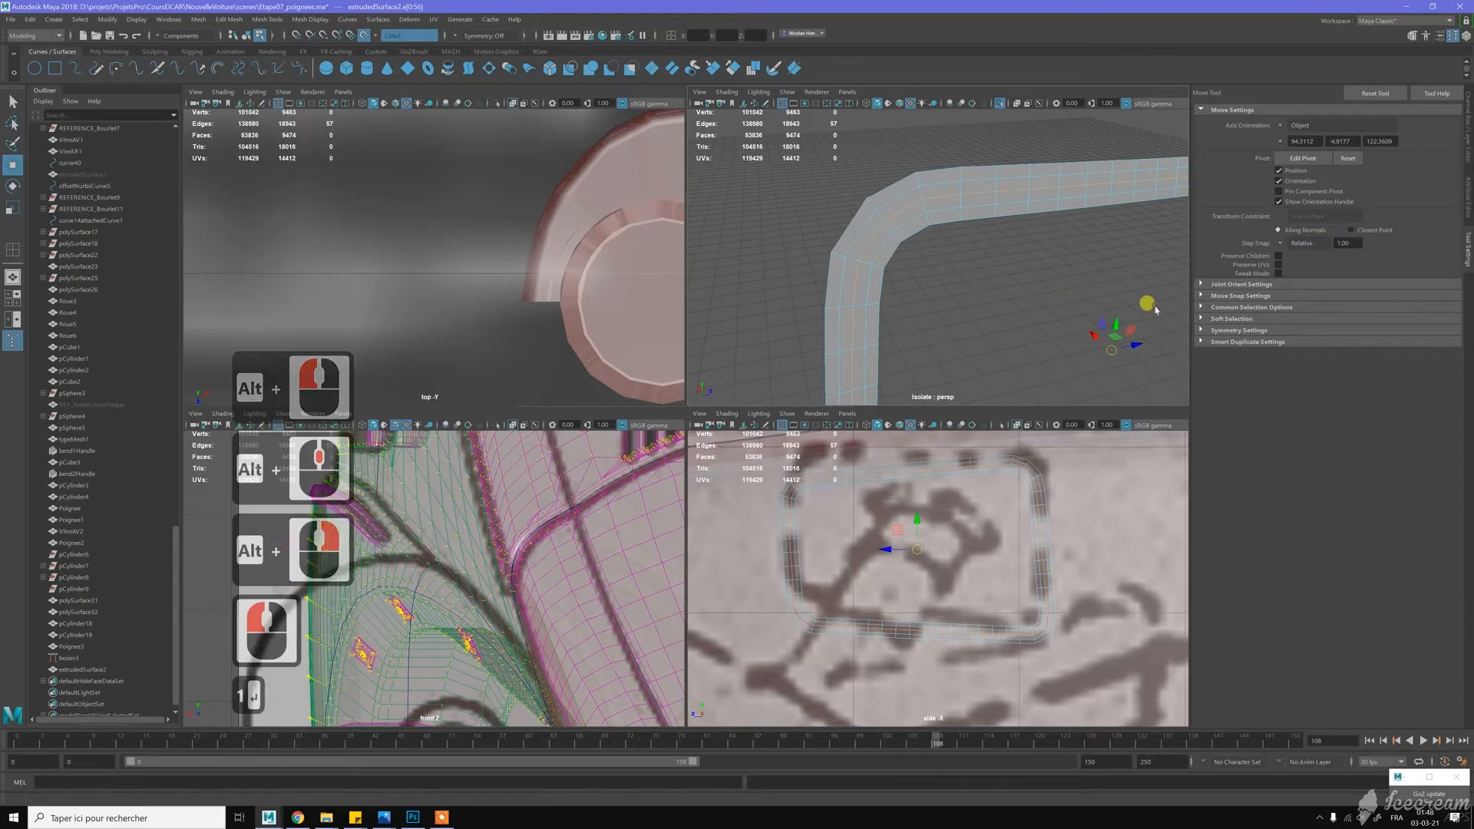
pyautogui.moveTo(1093, 336); pyautogui.dragTo(1084, 338)
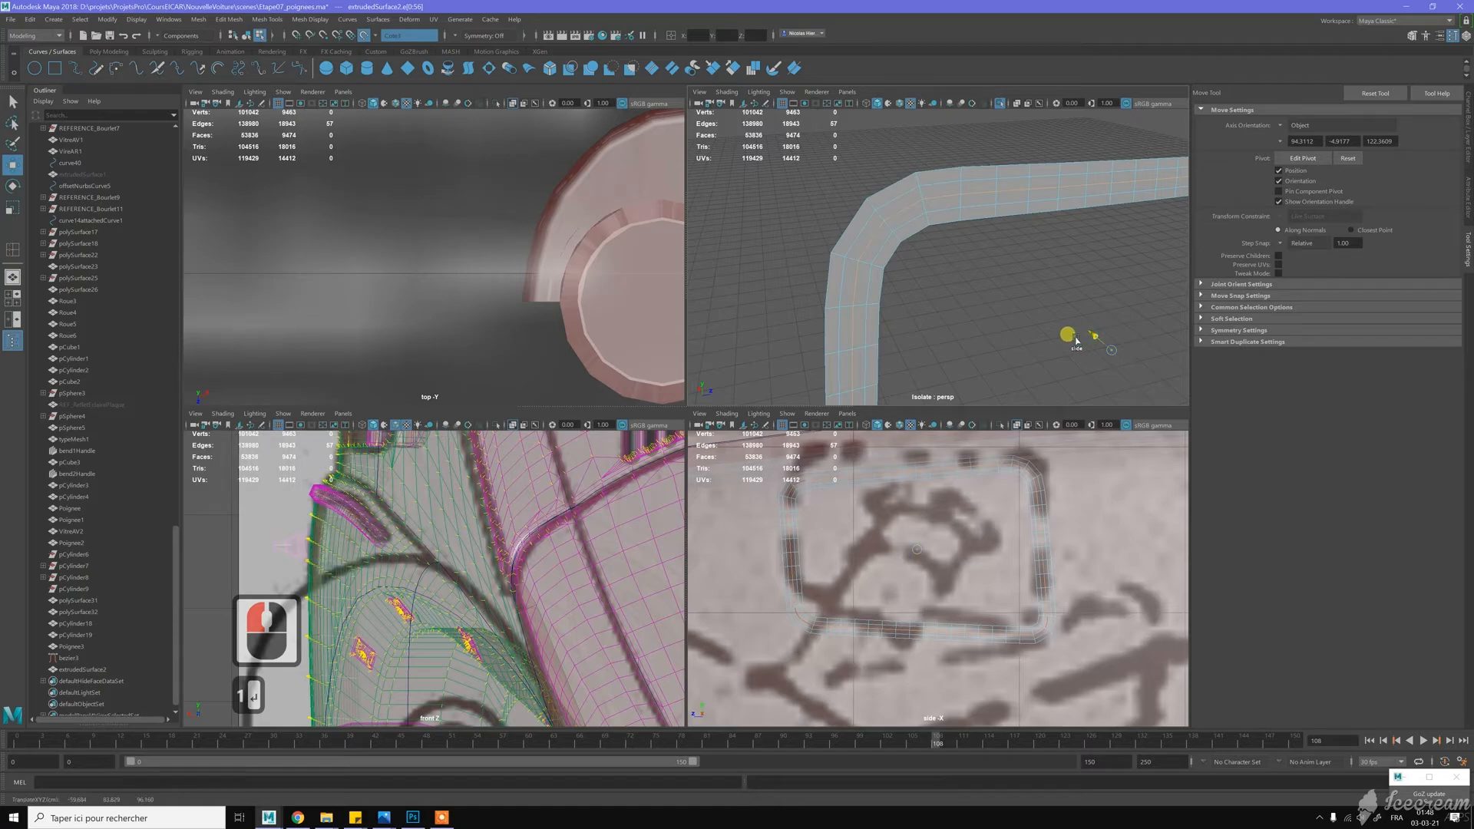
pyautogui.click(1042, 259)
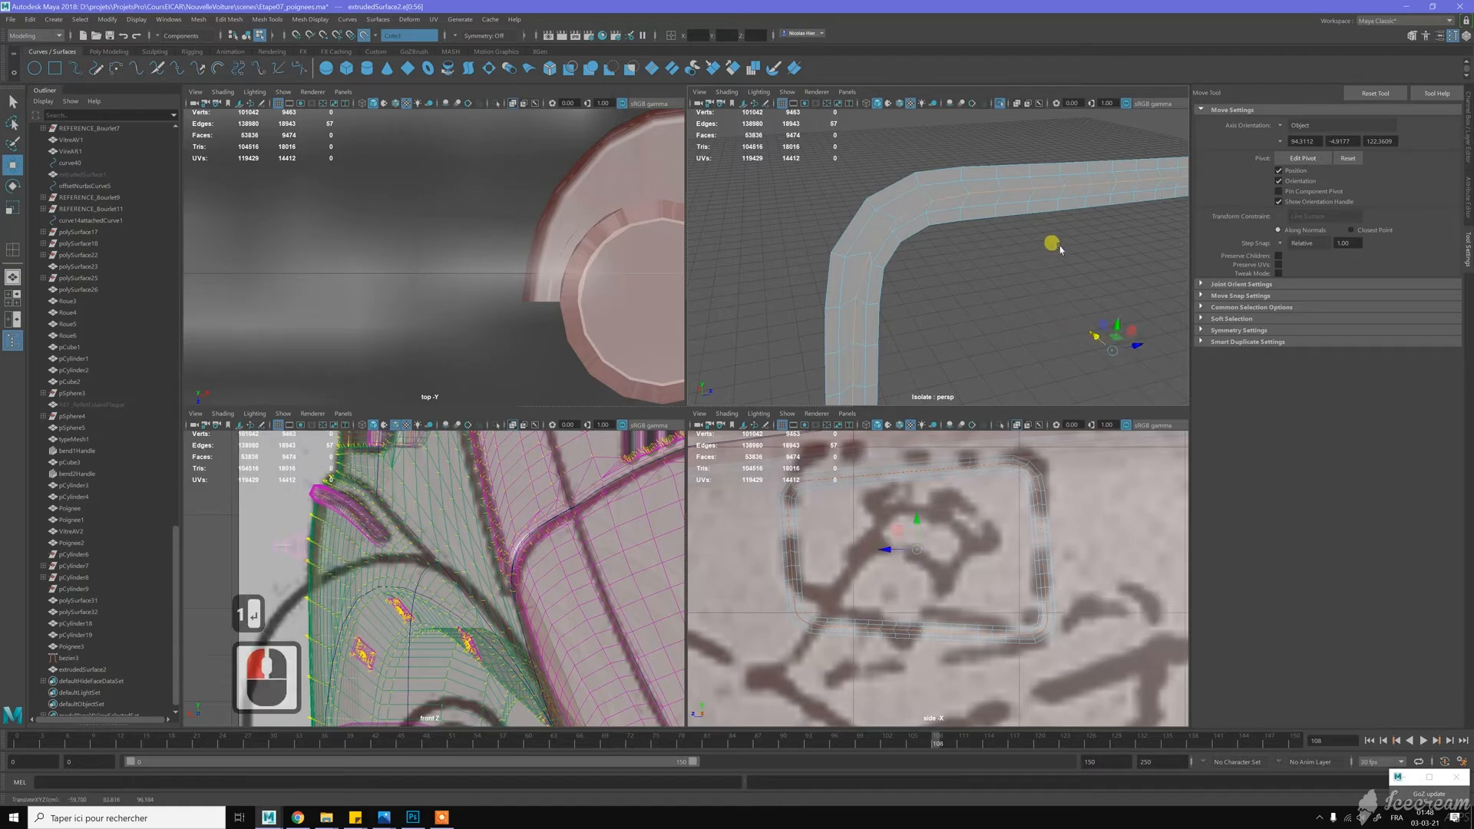
# Undo the last edge-loop move and deactivate the live surface
pyautogui.press('z')
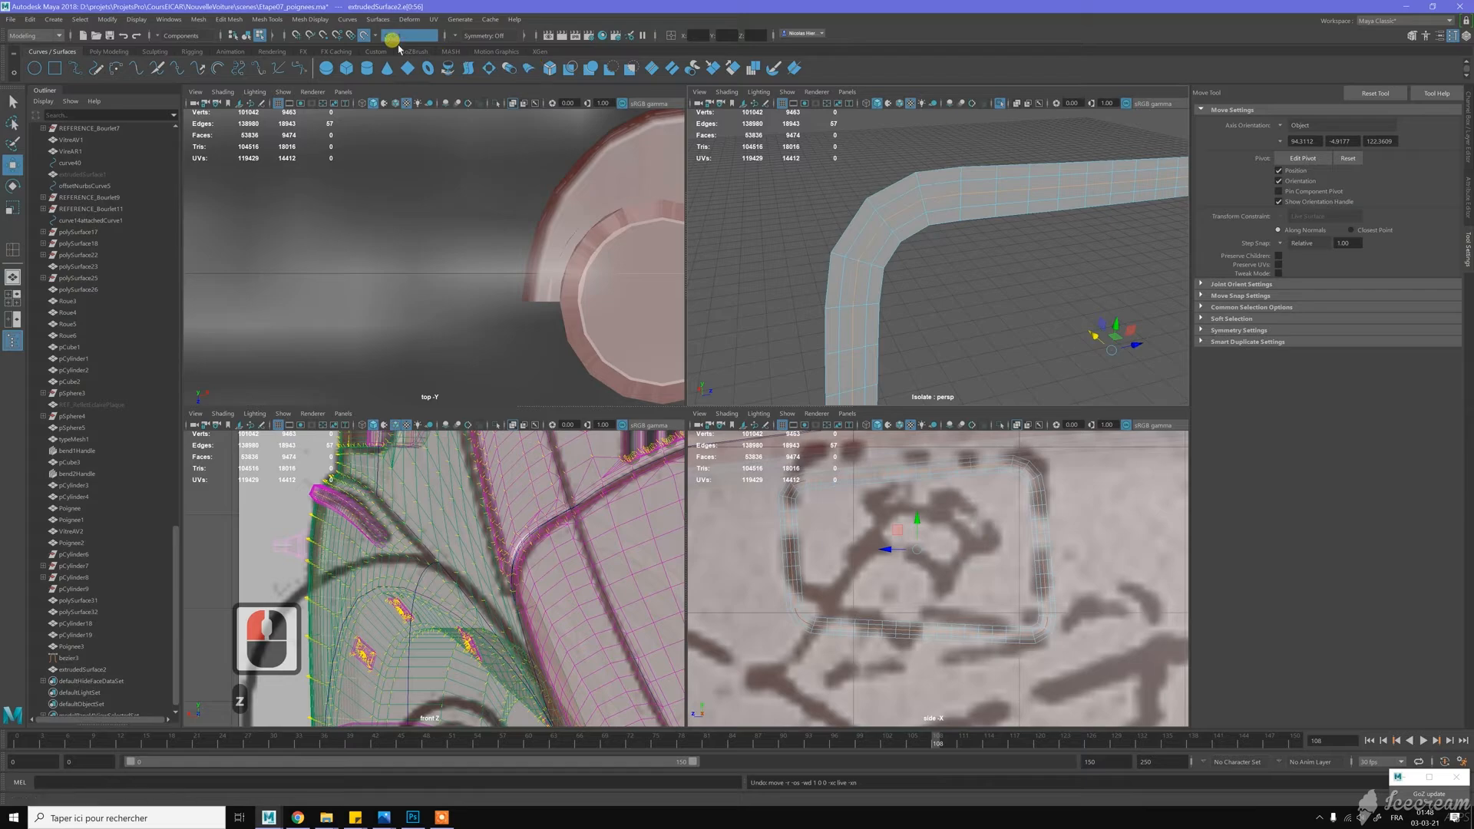
pyautogui.click(364, 36)
# Push the middle edge loop of the rounded rectangular strip inward to form a groove and apply Soften/Harden Edges to it
pyautogui.moveTo(1094, 335); pyautogui.dragTo(994, 225)
pyautogui.middleClick(1027, 274)
pyautogui.keyDown('shift'); pyautogui.moveTo(990, 165); pyautogui.dragTo(1064, 201, button='right'); pyautogui.keyUp('shift')
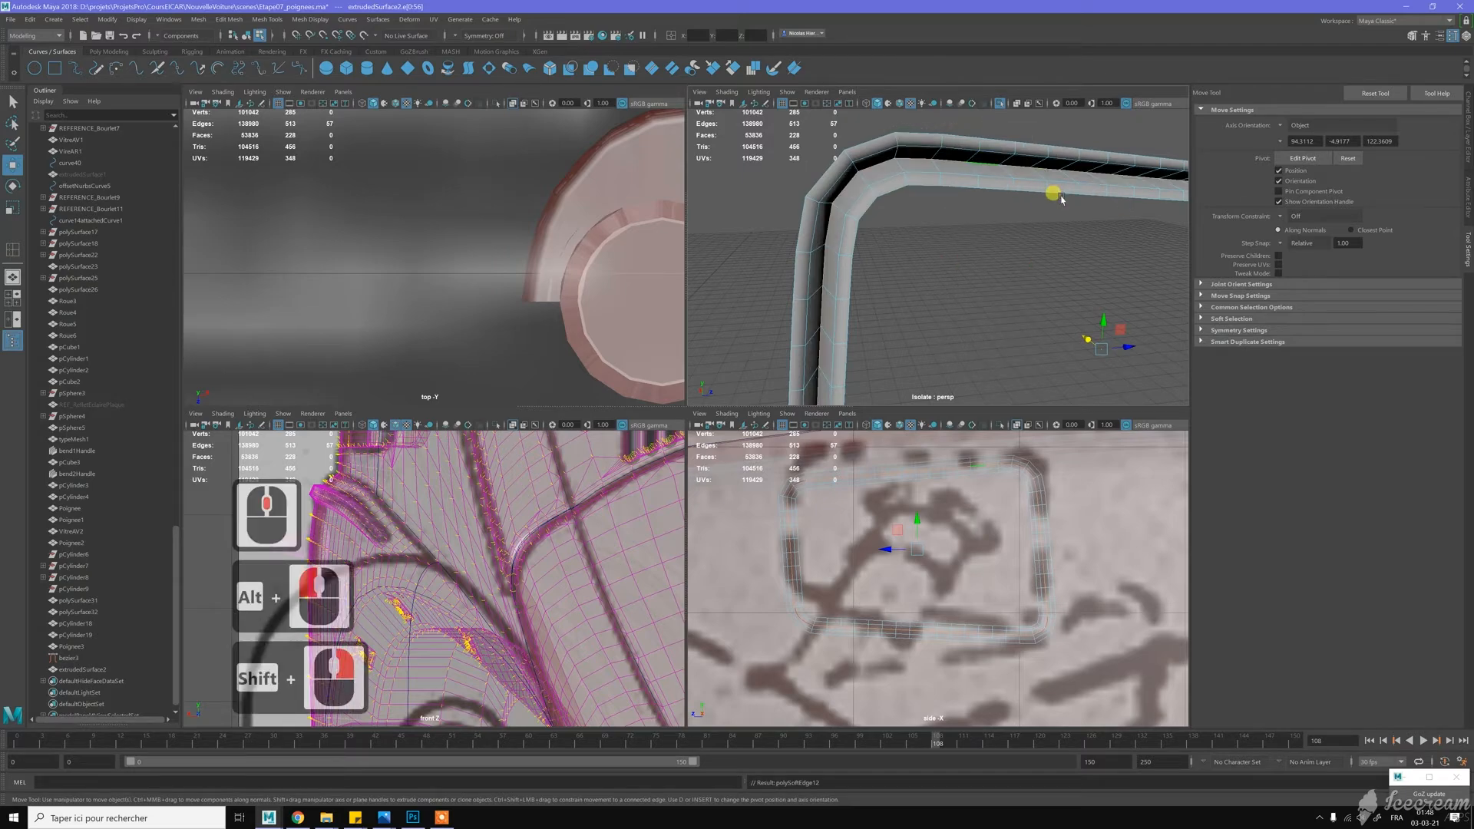
# Assign the red Carrosserie body material to the grooved strip in object mode and deselect it
pyautogui.press('w')
pyautogui.moveTo(1049, 146); pyautogui.dragTo(1060, 123, button='right')
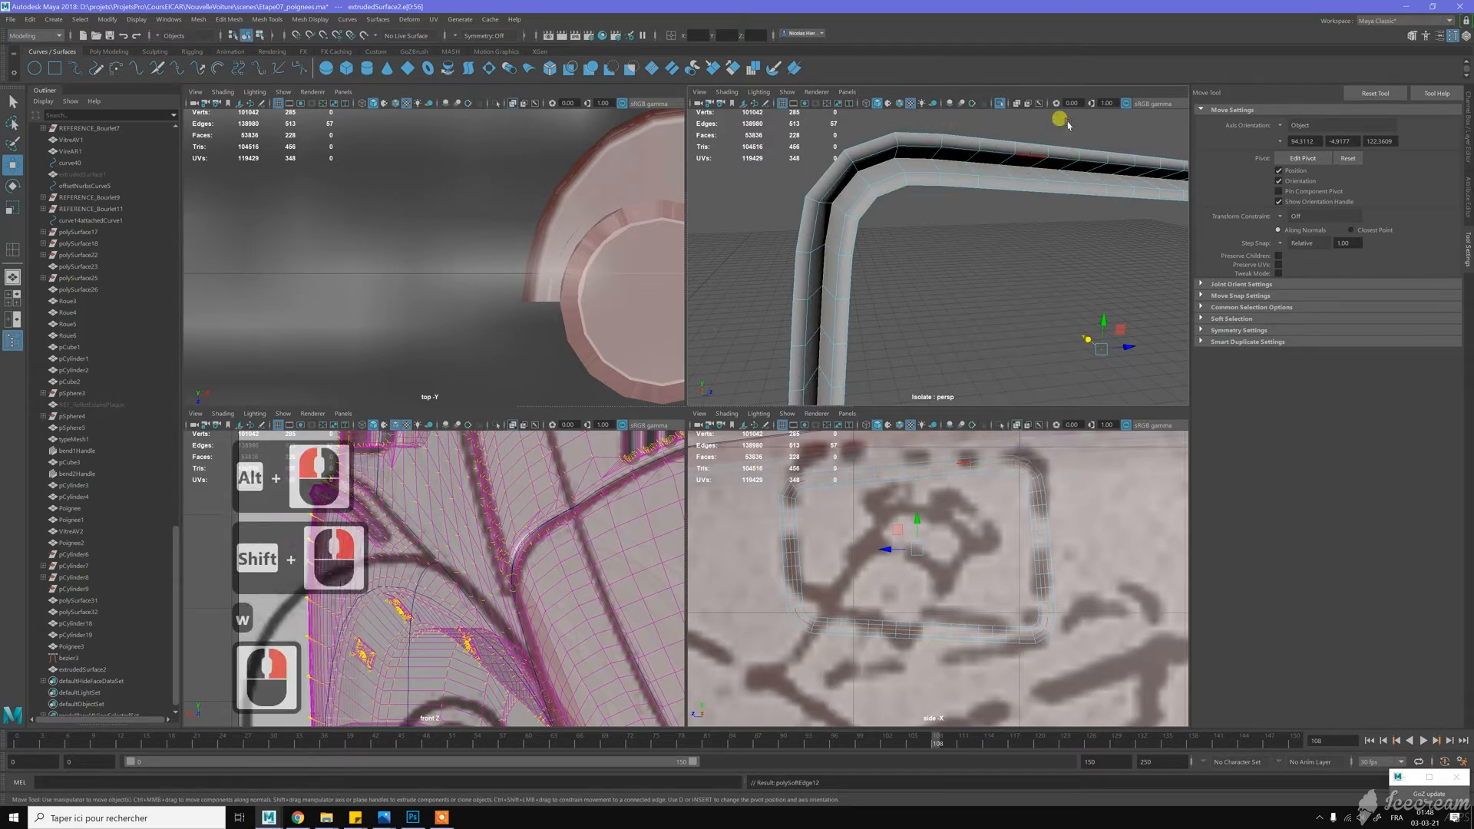
pyautogui.click(1059, 123)
pyautogui.click(1027, 165)
pyautogui.click(1125, 189)
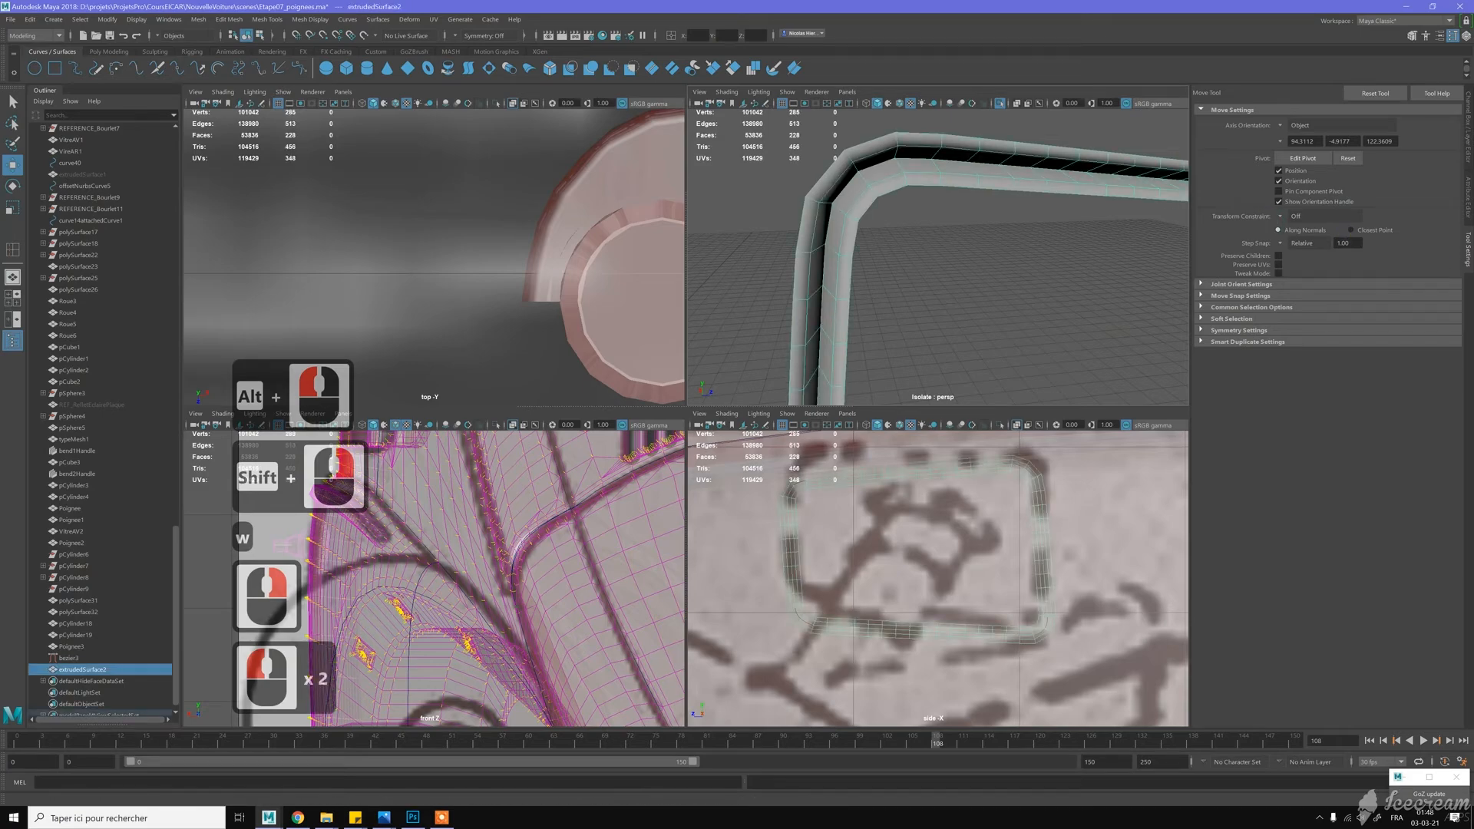
pyautogui.click(1046, 330)
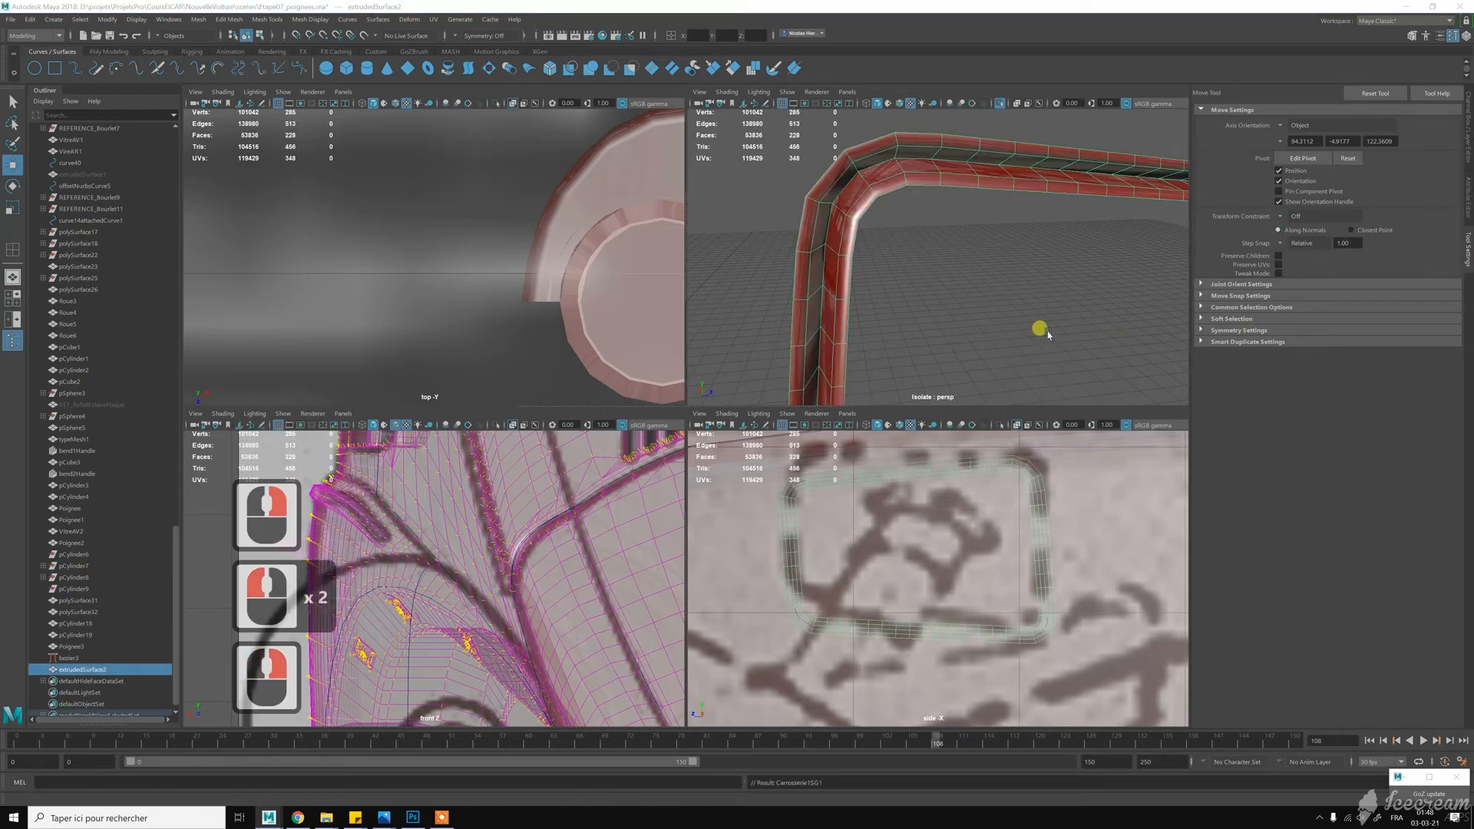
pyautogui.click(985, 240)
pyautogui.scroll(-5, 983, 241)
pyautogui.moveTo(966, 245)
pyautogui.keyDown('alt'); pyautogui.mouseDown()
pyautogui.moveTo(919, 237)
pyautogui.moveTo(944, 239)
pyautogui.mouseUp(); pyautogui.keyUp('alt')
pyautogui.scroll(4, 963, 228)
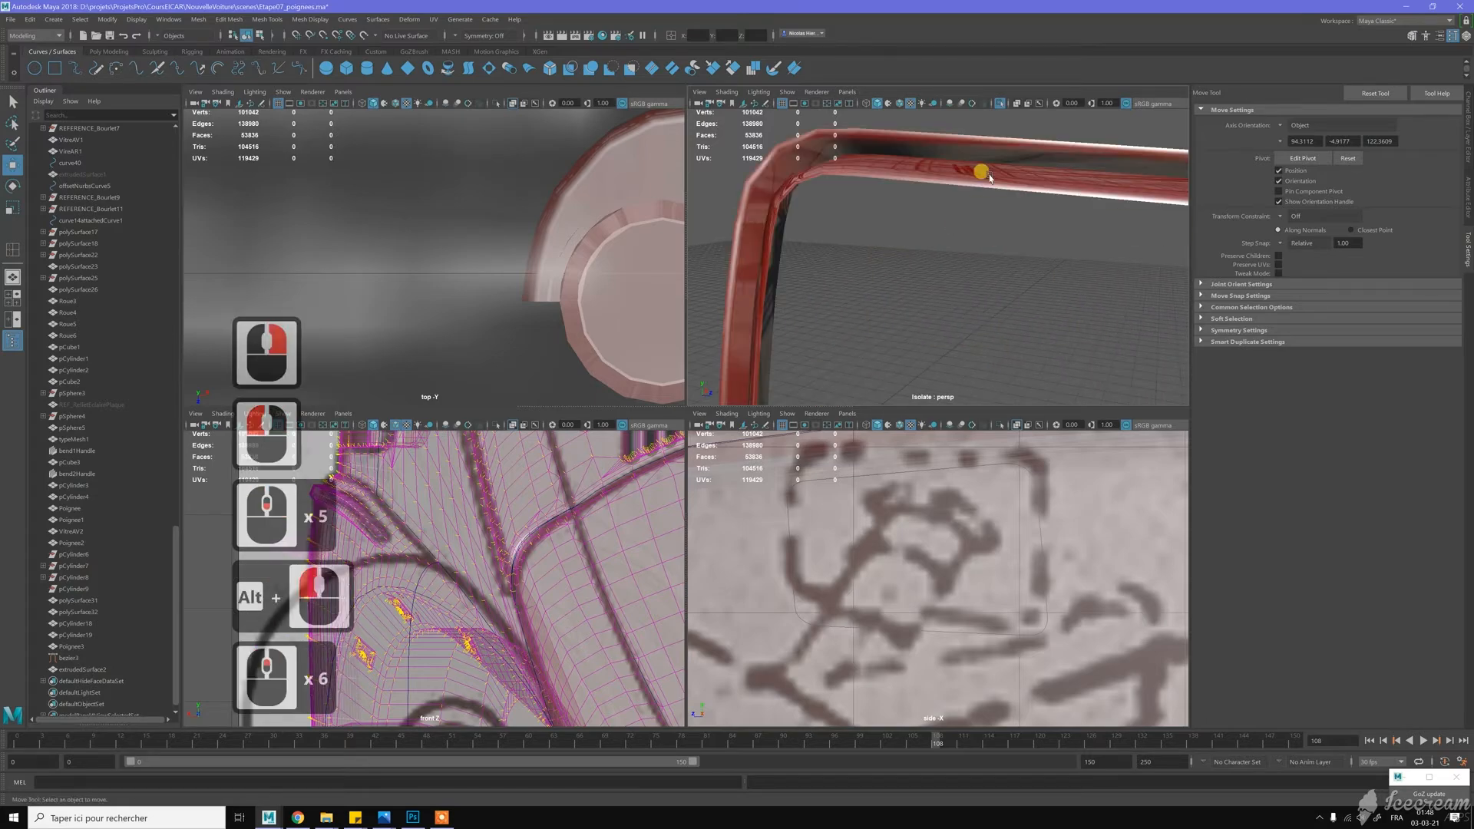
pyautogui.keyDown('alt'); pyautogui.moveTo(948, 191); pyautogui.dragTo(981, 184); pyautogui.keyUp('alt')
pyautogui.click(991, 185)
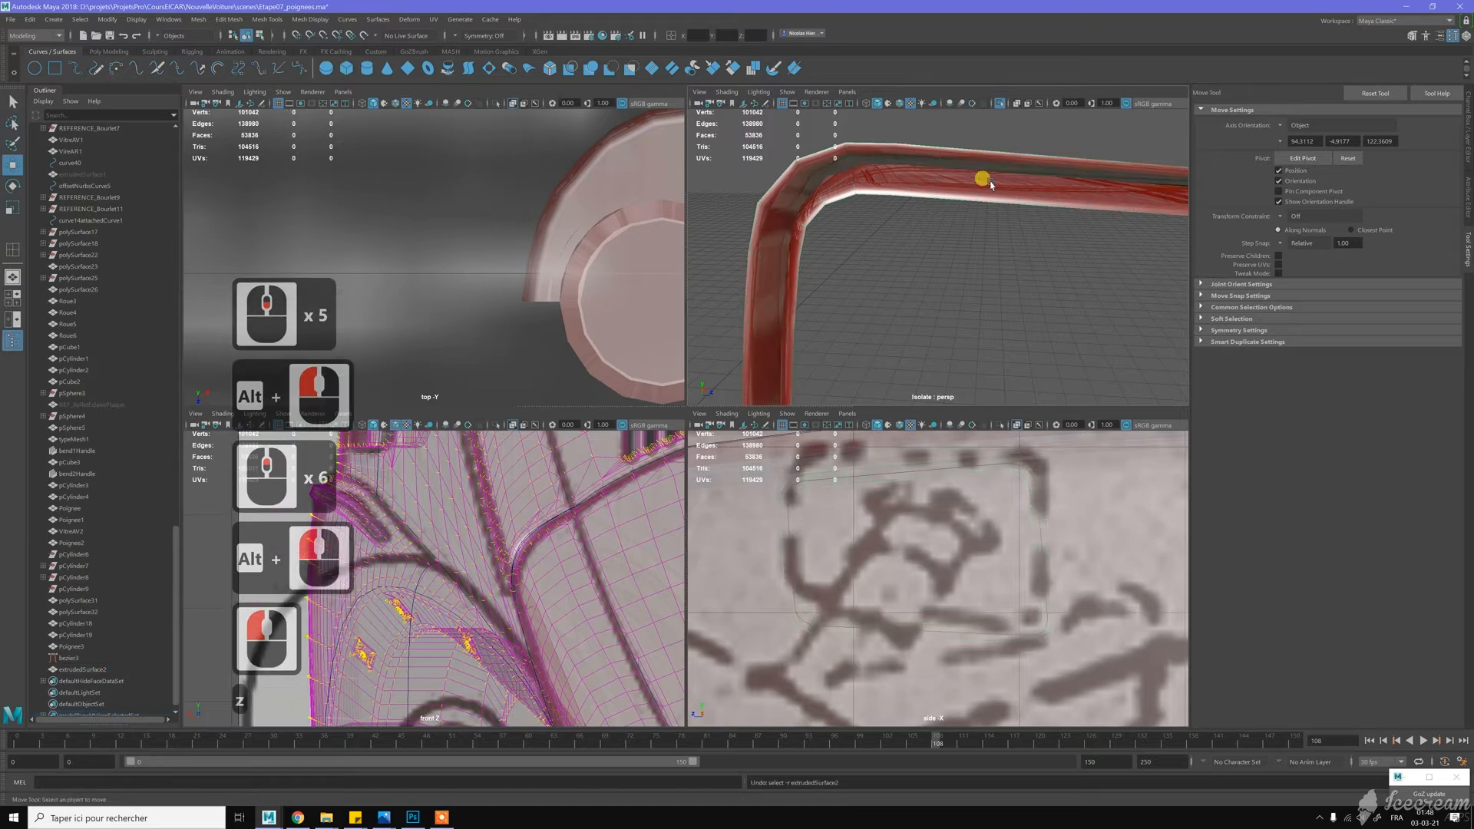
# Undo the material assignment and step back through the preceding selection changes on the strip
pyautogui.press('z')
pyautogui.press('z')
pyautogui.press('z')
pyautogui.press('z')
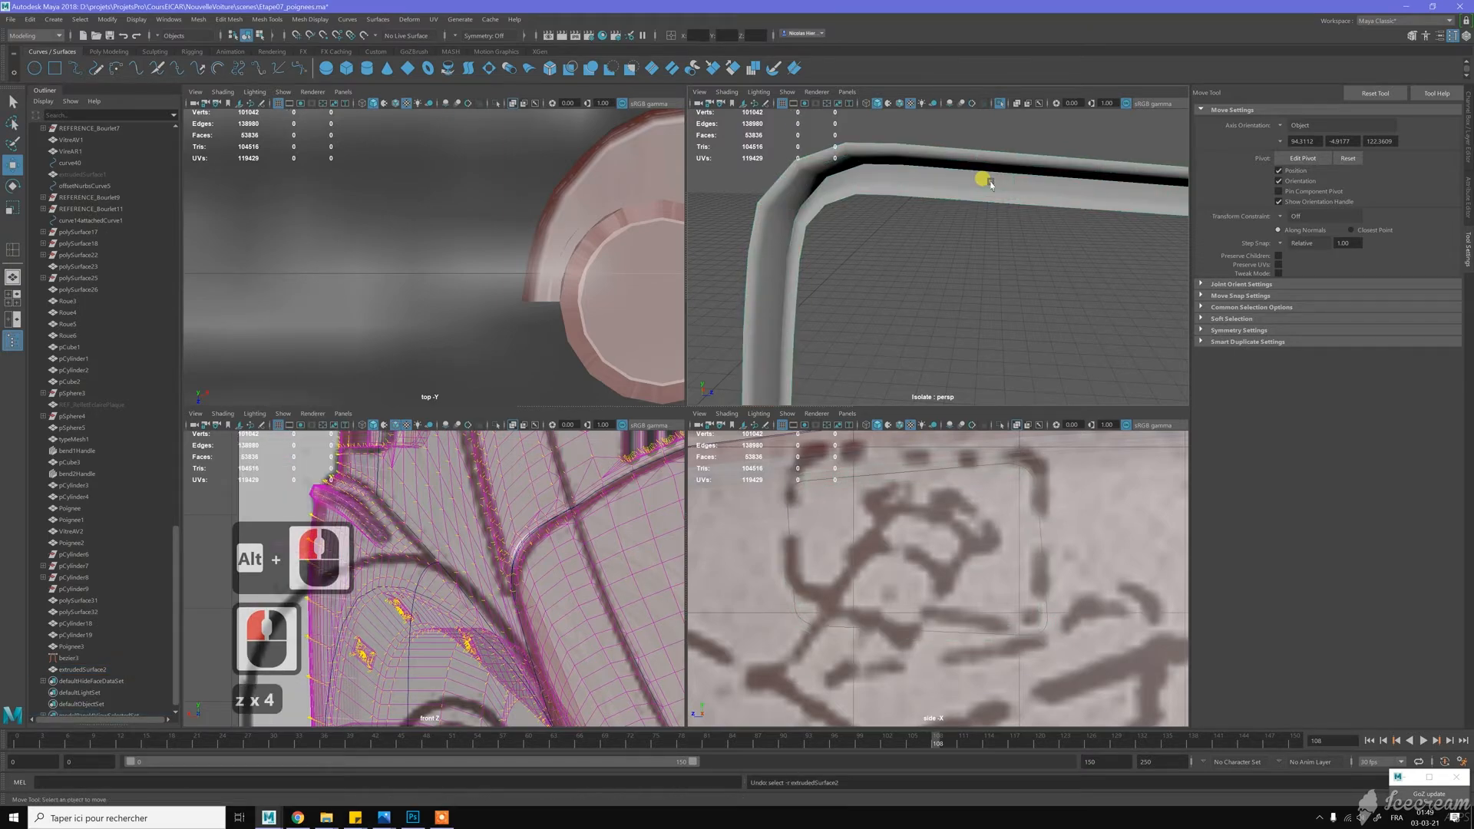
pyautogui.press('z')
pyautogui.press('z')
pyautogui.press('z')
pyautogui.press('z')
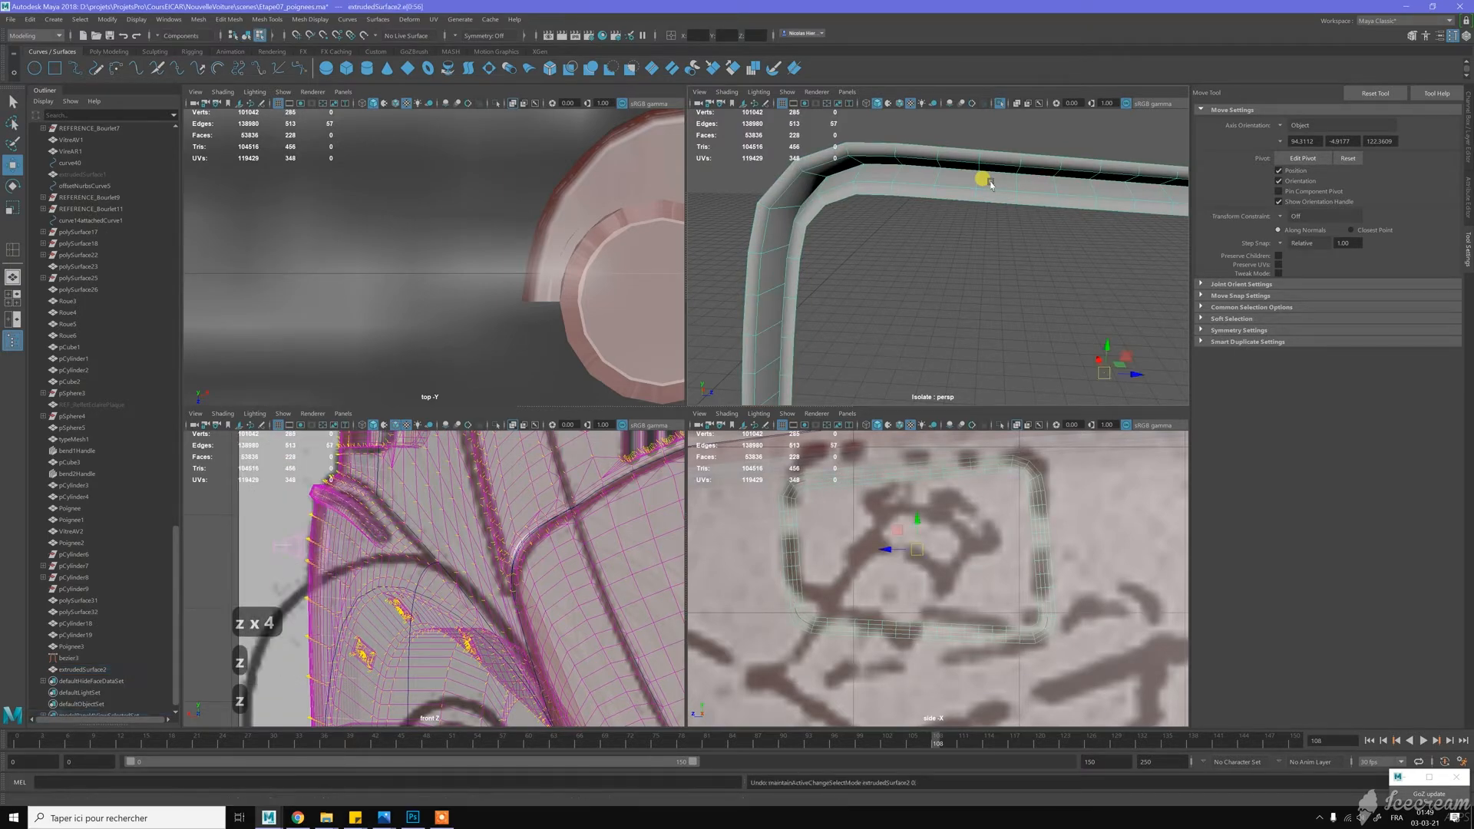
pyautogui.press('w')
pyautogui.moveTo(958, 151)
pyautogui.mouseDown(button='right')
pyautogui.moveTo(974, 141)
pyautogui.moveTo(922, 176)
pyautogui.moveTo(993, 131)
pyautogui.moveTo(964, 156)
pyautogui.mouseUp(button='right')
pyautogui.click(956, 156)
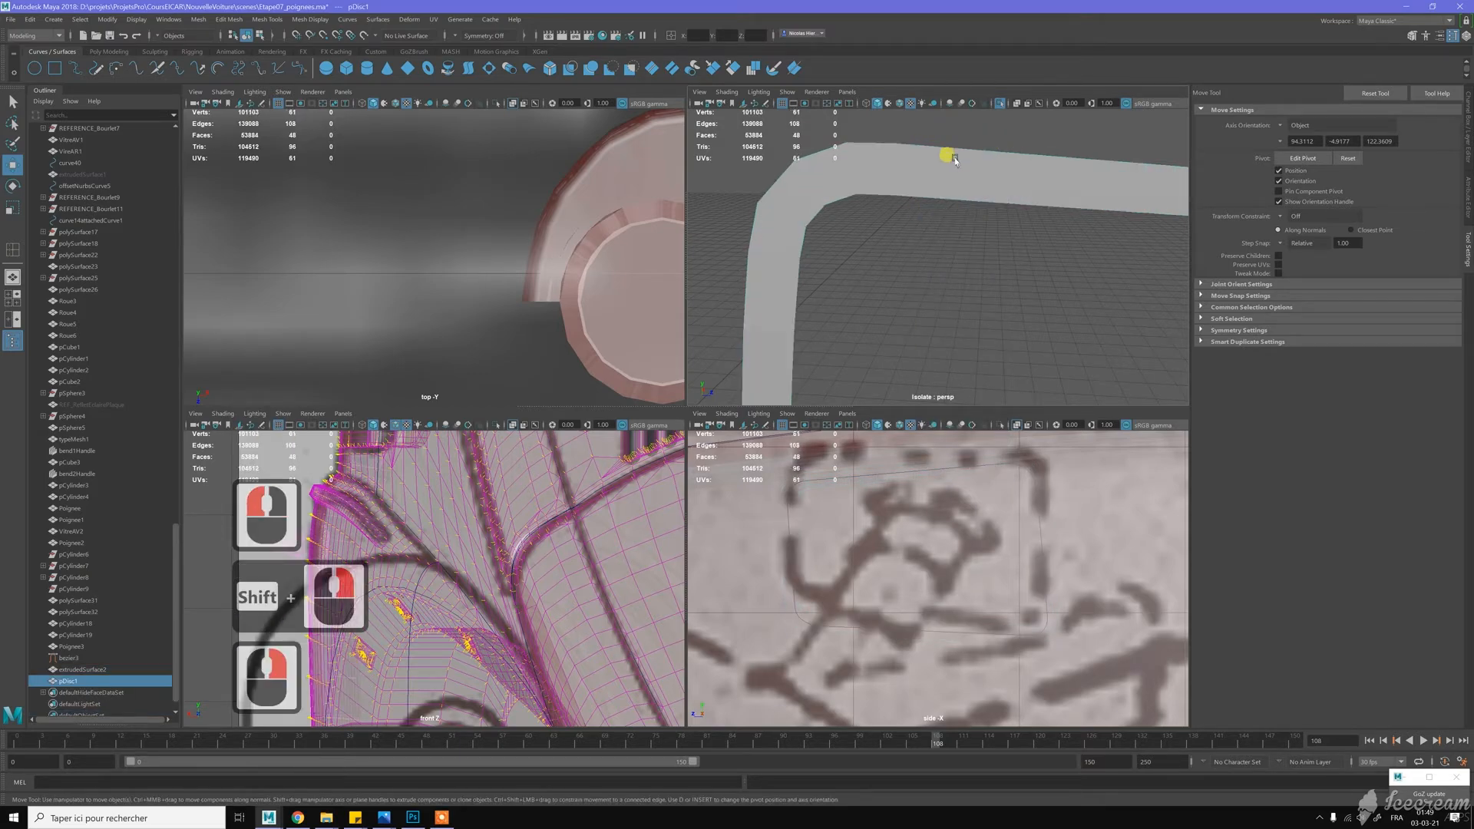
pyautogui.press('w')
pyautogui.scroll(-9, 964, 161)
pyautogui.scroll(6, 952, 200)
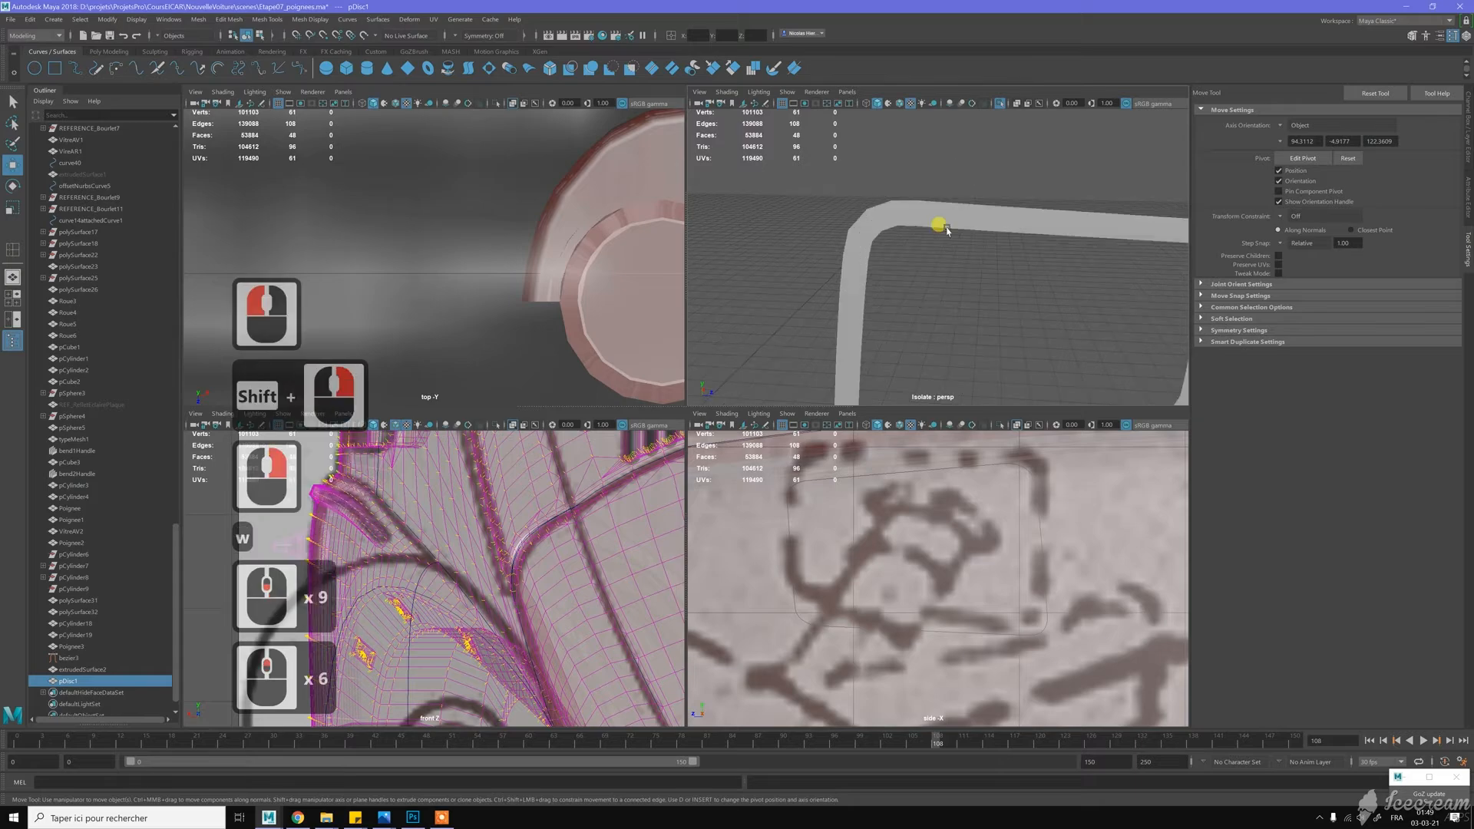
pyautogui.scroll(5, 949, 219)
pyautogui.press('w')
# Insert two edge loops lengthwise along the flat rounded rectangular strip, one on each side of its middle loop
pyautogui.click(980, 142)
pyautogui.scroll(2, 975, 161)
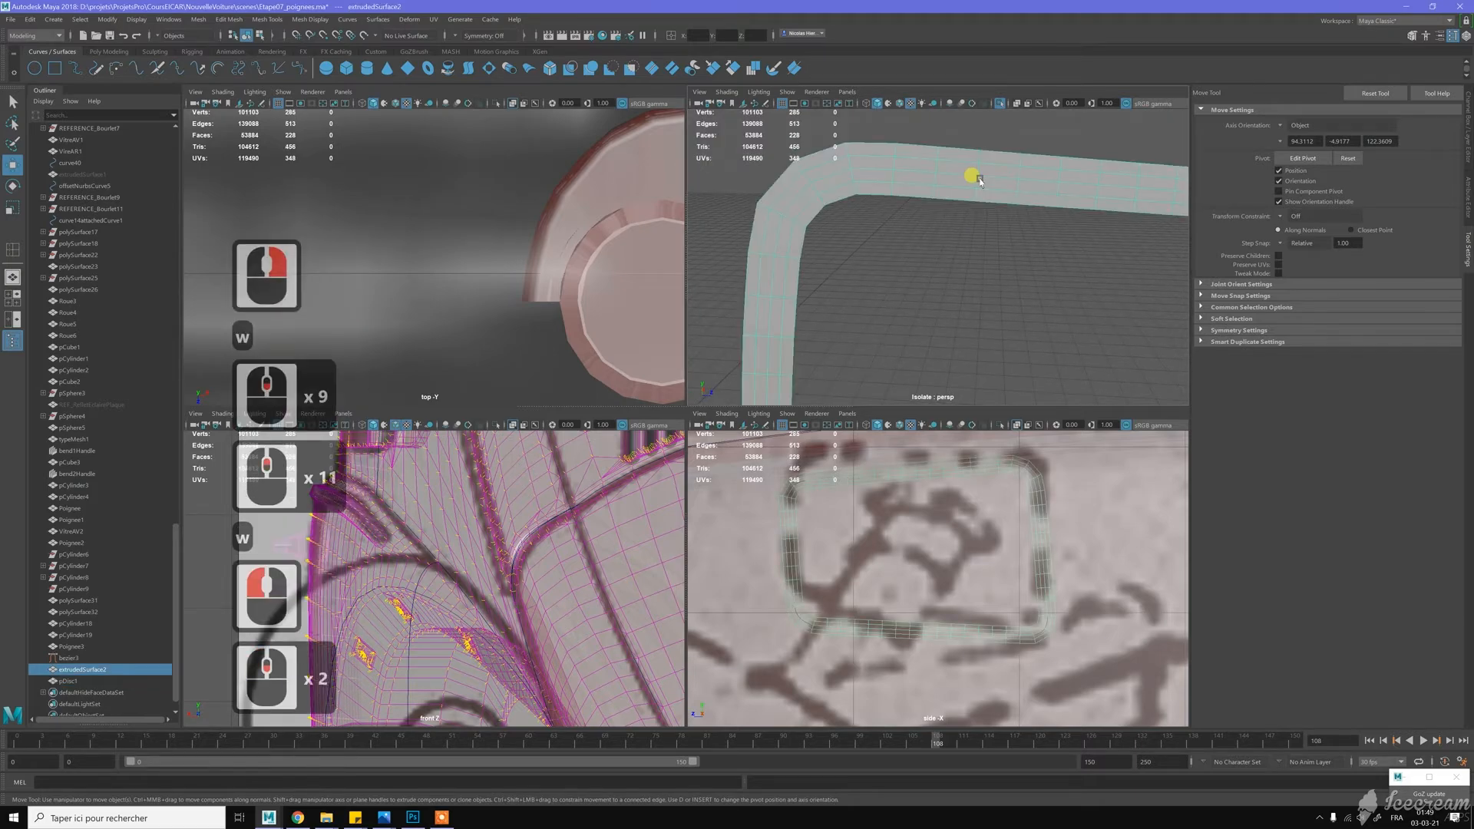
pyautogui.keyDown('shift'); pyautogui.rightClick(994, 165); pyautogui.keyUp('shift')
pyautogui.keyDown('shift'); pyautogui.moveTo(987, 162); pyautogui.dragTo(935, 190, button='right'); pyautogui.keyUp('shift')
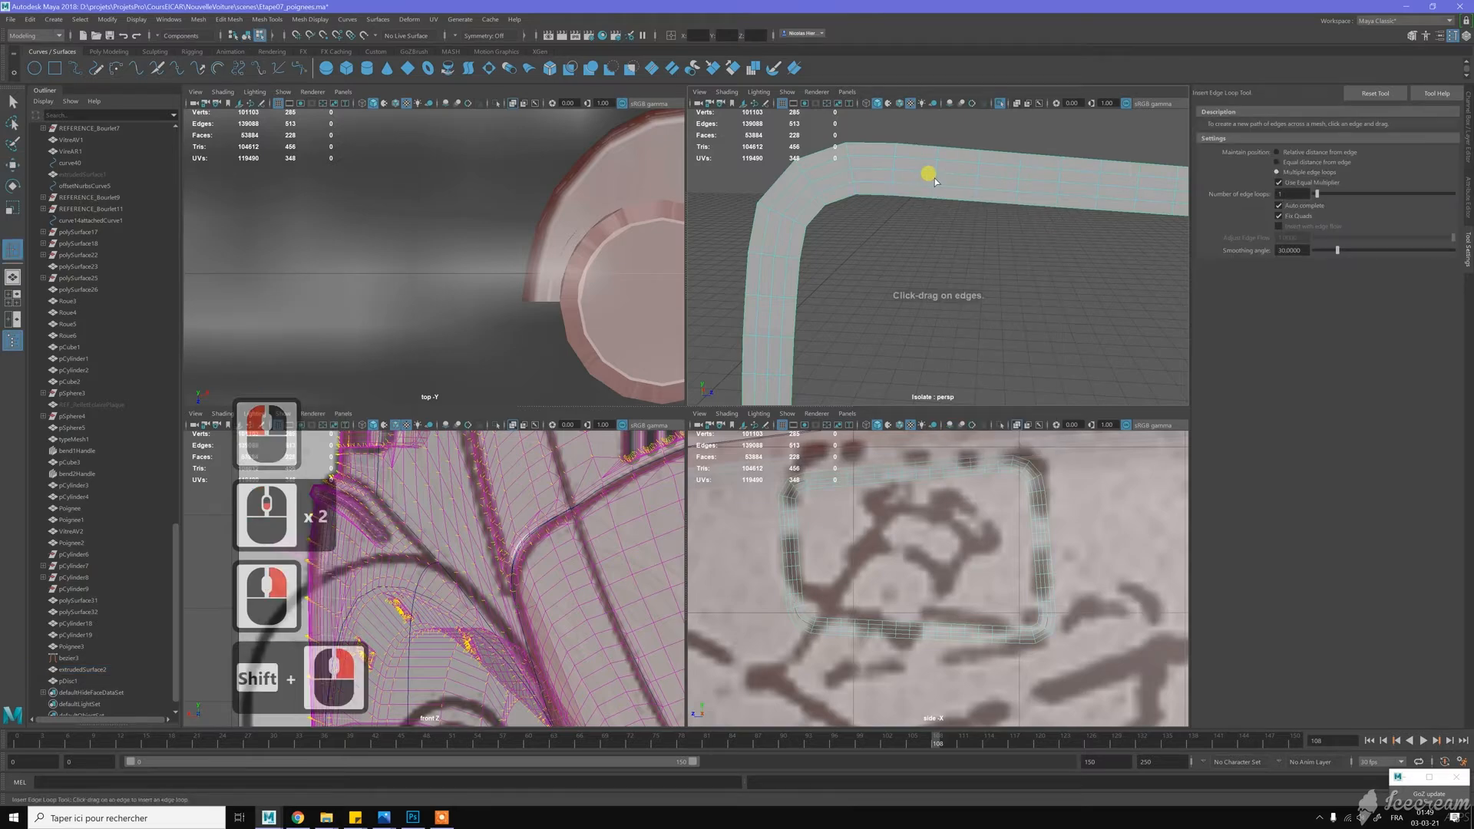
pyautogui.click(934, 168)
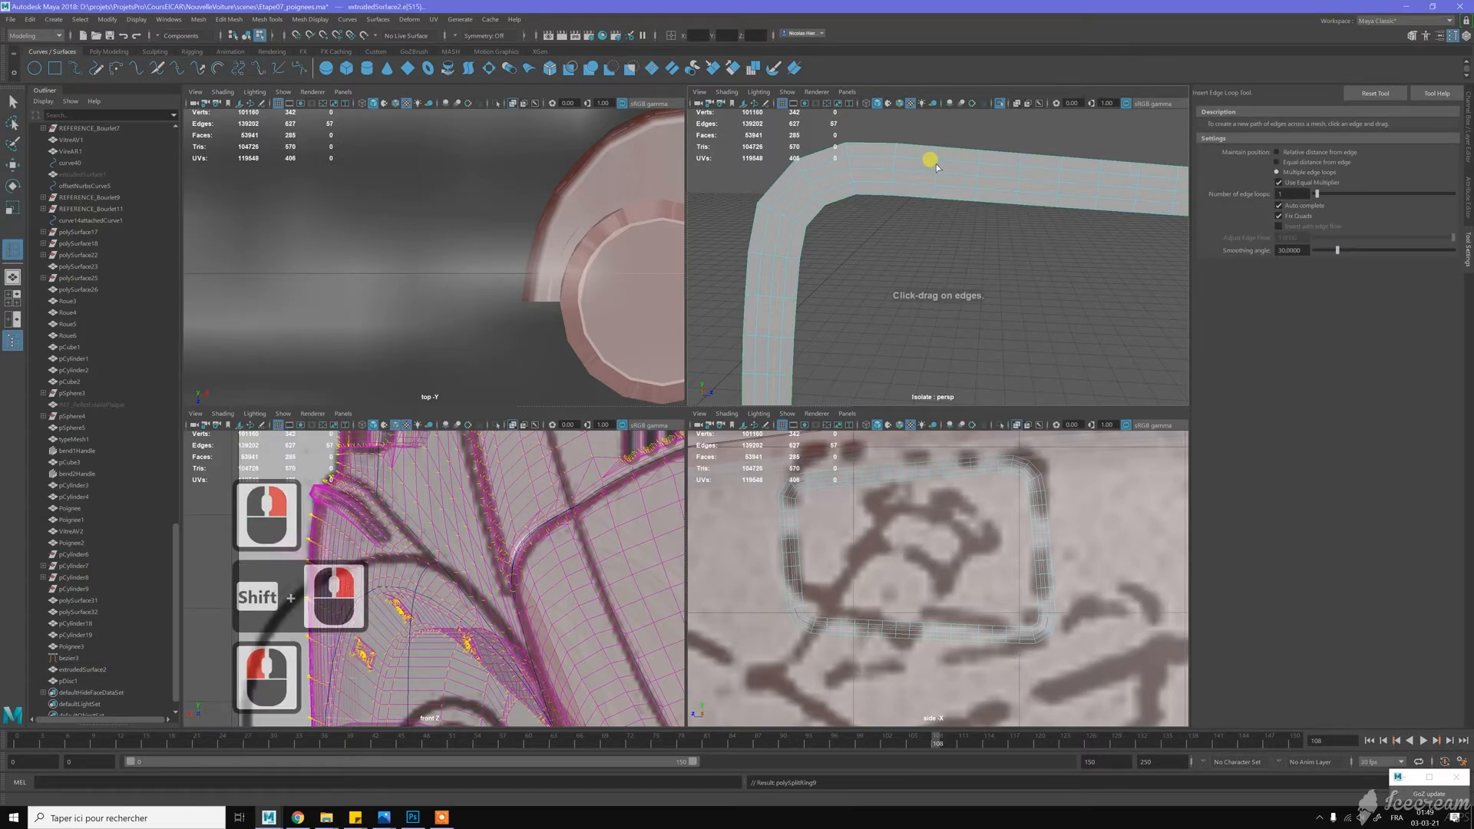
pyautogui.click(935, 167)
pyautogui.press('w')
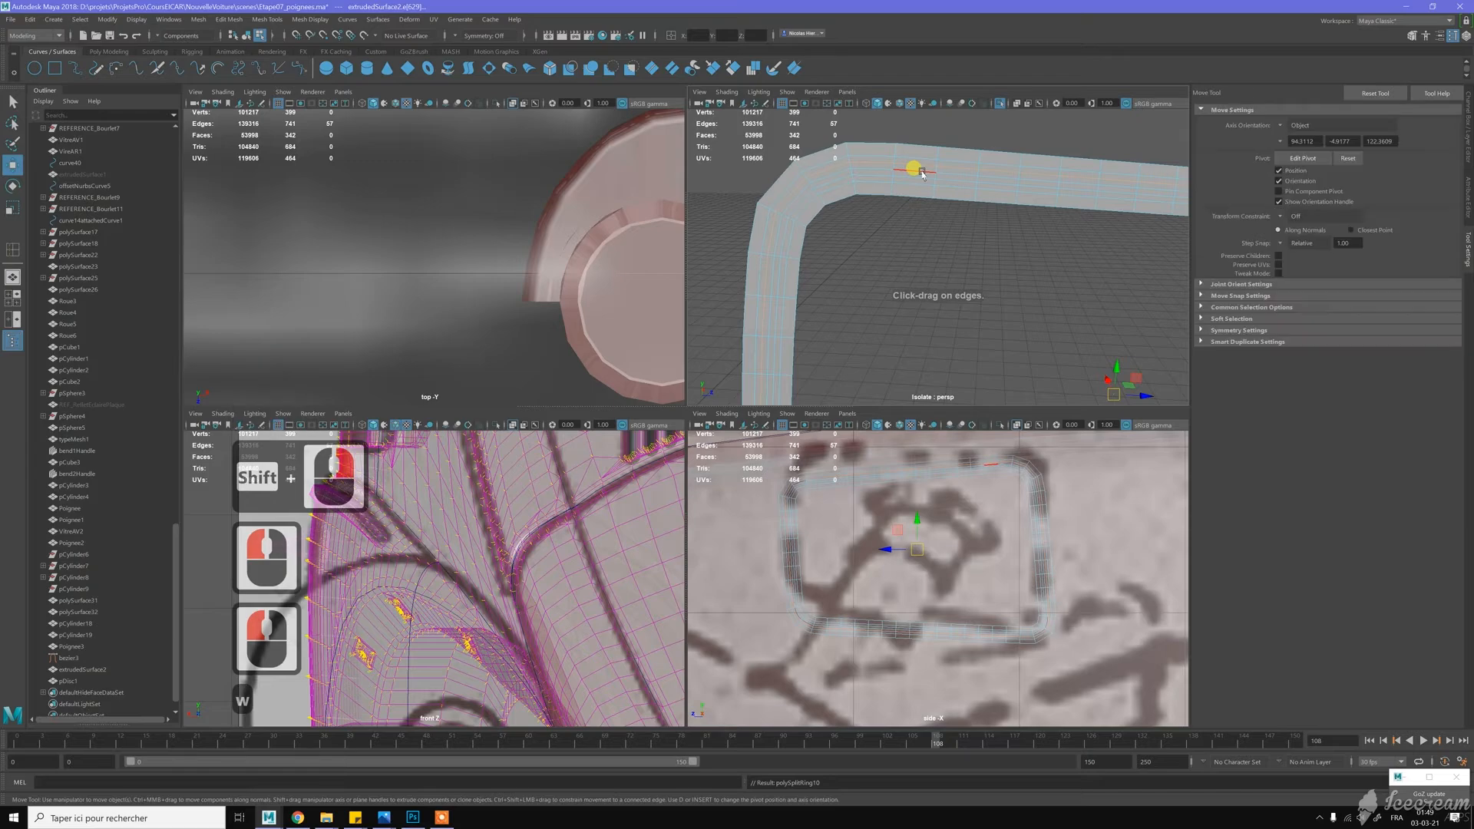
# Select the strip's entire middle edge loop and move it inward to form a recessed groove
pyautogui.doubleClick(921, 172)
pyautogui.scroll(-3, 975, 159)
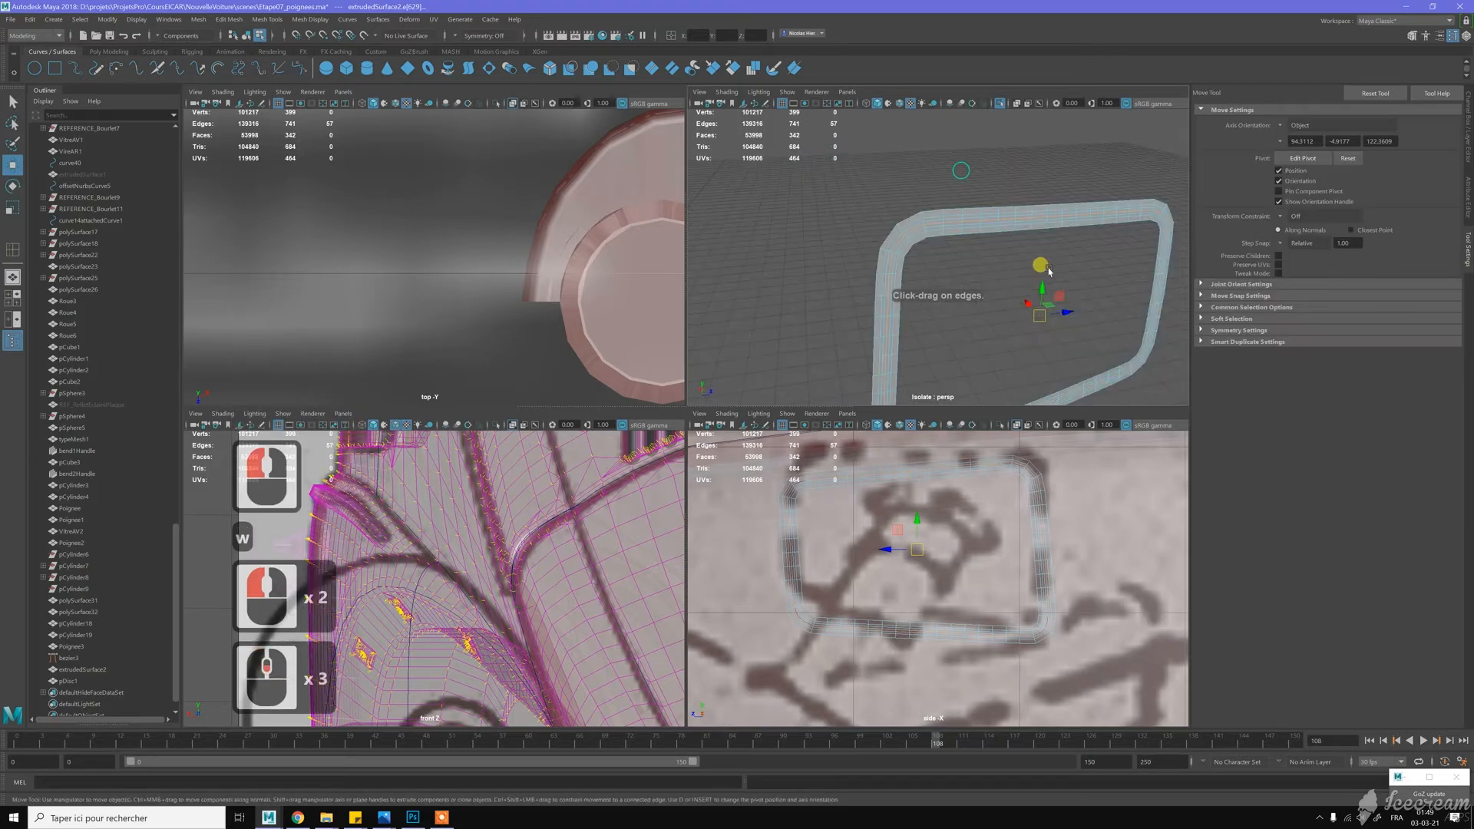
pyautogui.moveTo(1029, 304); pyautogui.dragTo(1012, 296)
pyautogui.press('w')
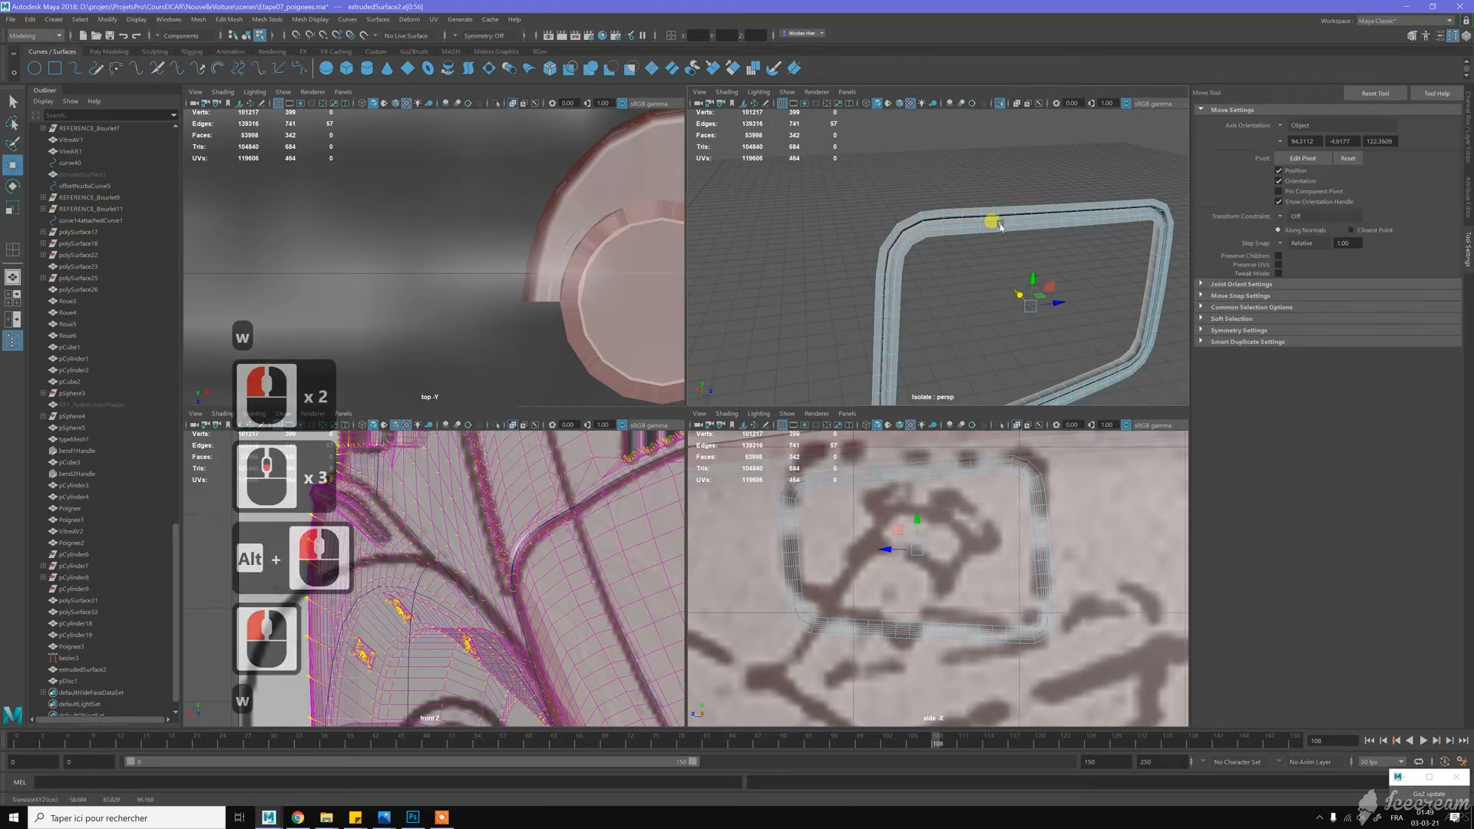
# Assign the red car-body material to the grooved strip and apply Soften/Harden Edges to its middle edge loop
pyautogui.moveTo(1001, 225); pyautogui.dragTo(1115, 229, button='right')
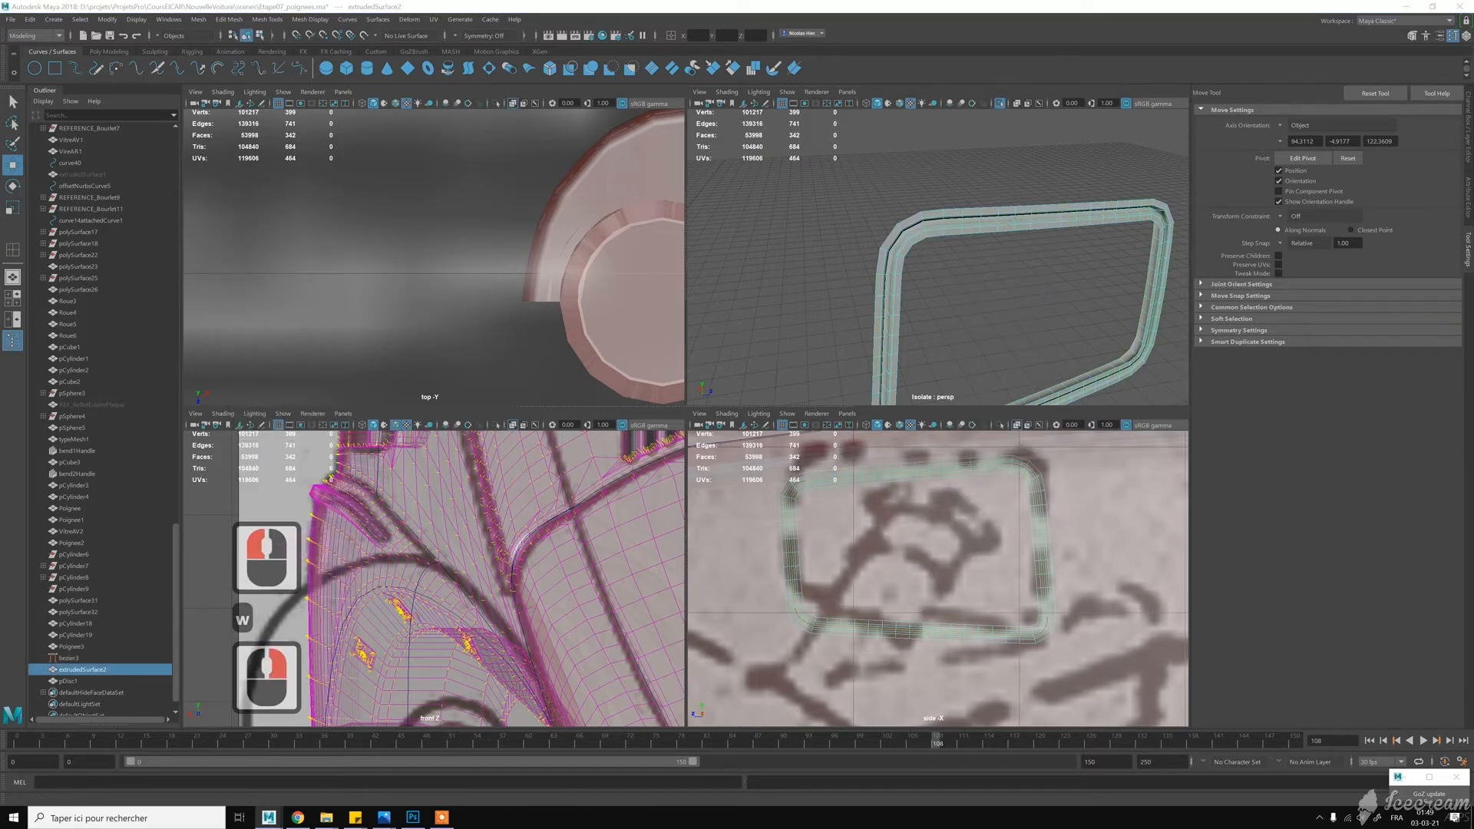
pyautogui.moveTo(1047, 231); pyautogui.dragTo(1059, 227, button='right')
pyautogui.click(1004, 183)
pyautogui.keyDown('alt'); pyautogui.moveTo(969, 182); pyautogui.dragTo(958, 177); pyautogui.keyUp('alt')
pyautogui.keyDown('alt'); pyautogui.moveTo(957, 177); pyautogui.dragTo(987, 232, button='right'); pyautogui.keyUp('alt')
pyautogui.click(979, 155)
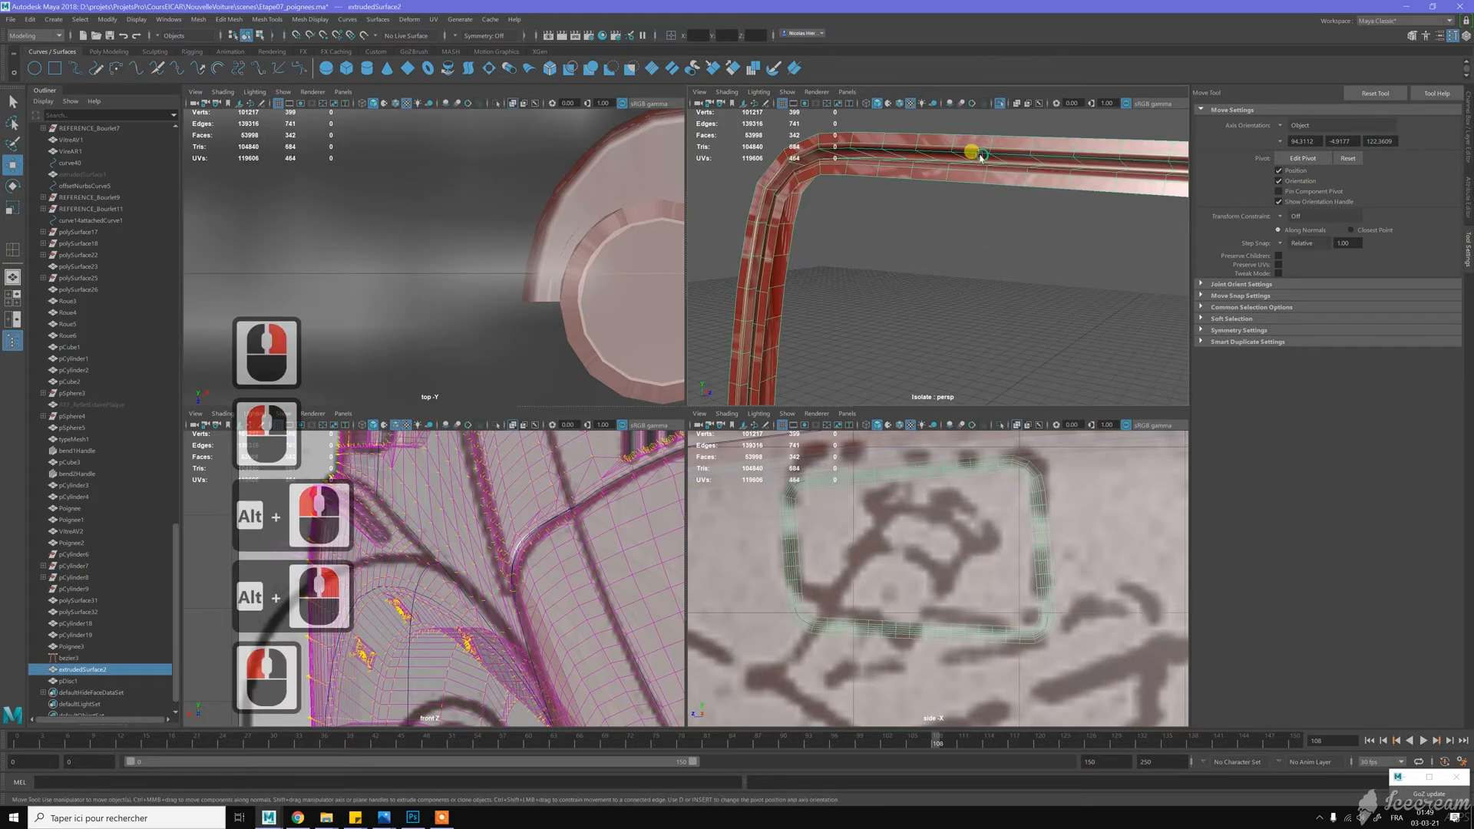
pyautogui.moveTo(981, 157); pyautogui.dragTo(1050, 164, button='right')
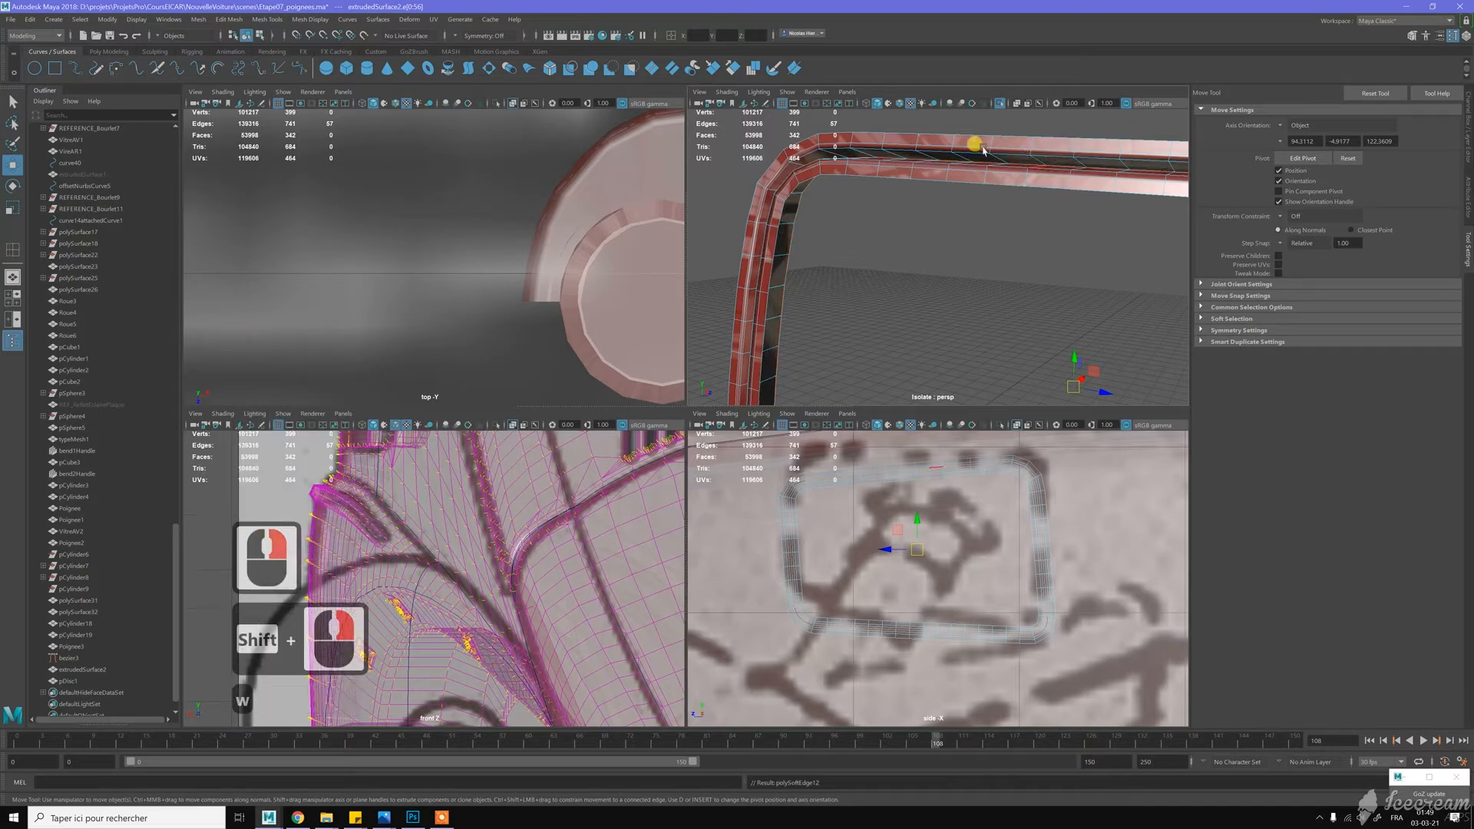
# Try deleting the two inserted edge loops flanking the strip's groove and check the resulting shading in object mode
pyautogui.doubleClick(949, 170)
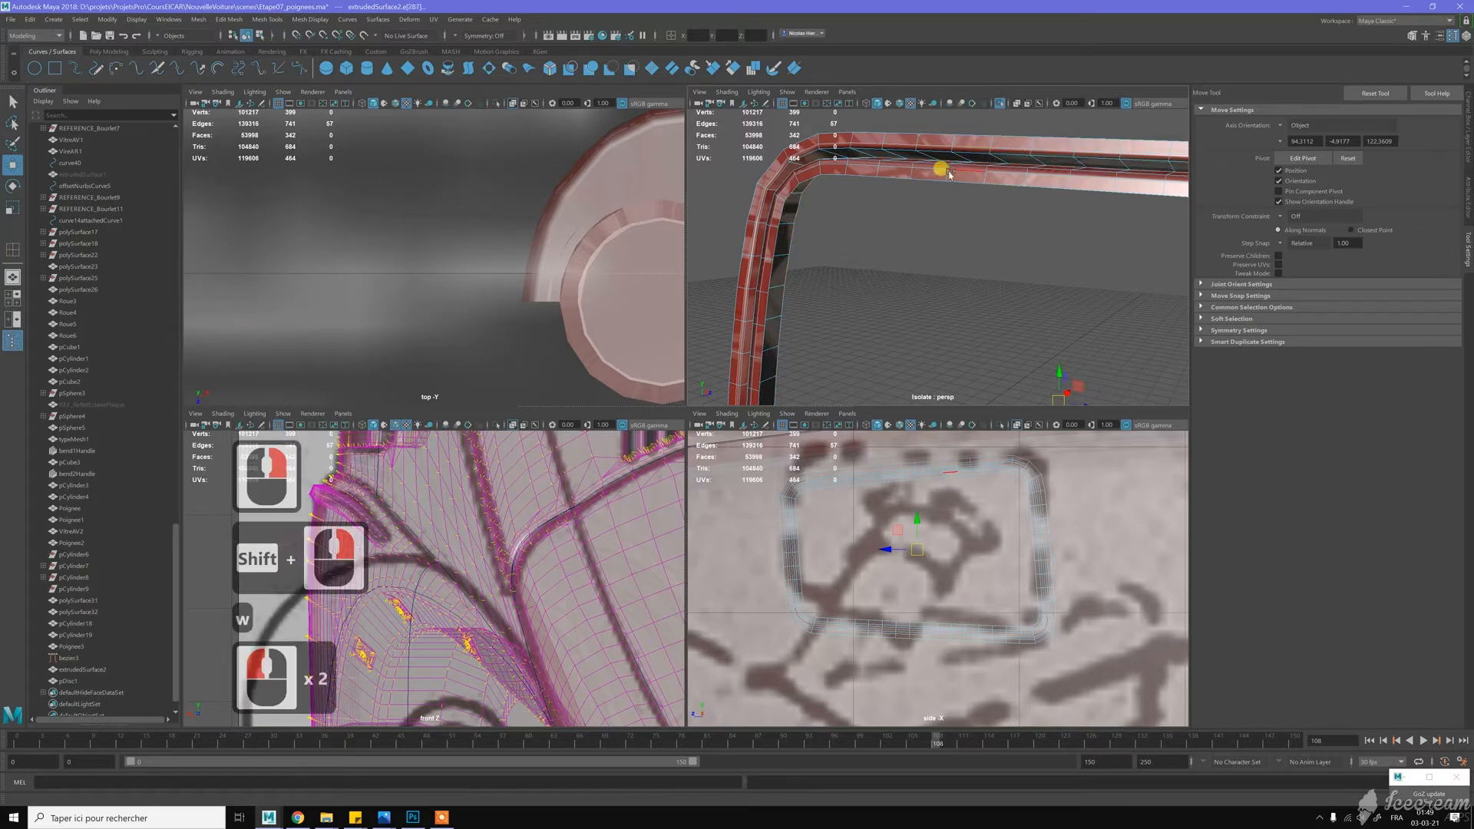
pyautogui.keyDown('shift'); pyautogui.doubleClick(952, 168); pyautogui.keyUp('shift')
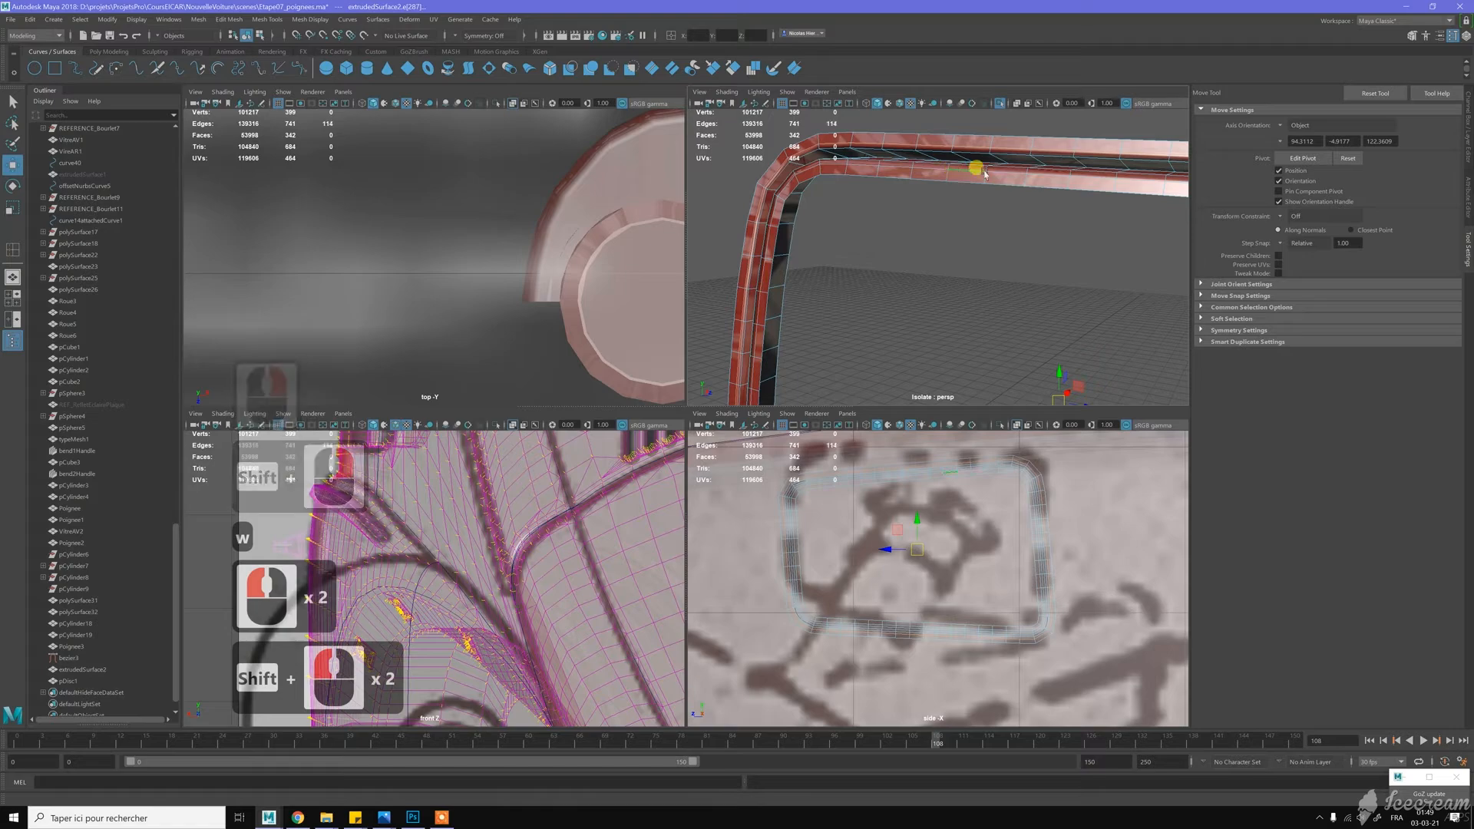
pyautogui.hotkey('ctrl', 'BackSpace')
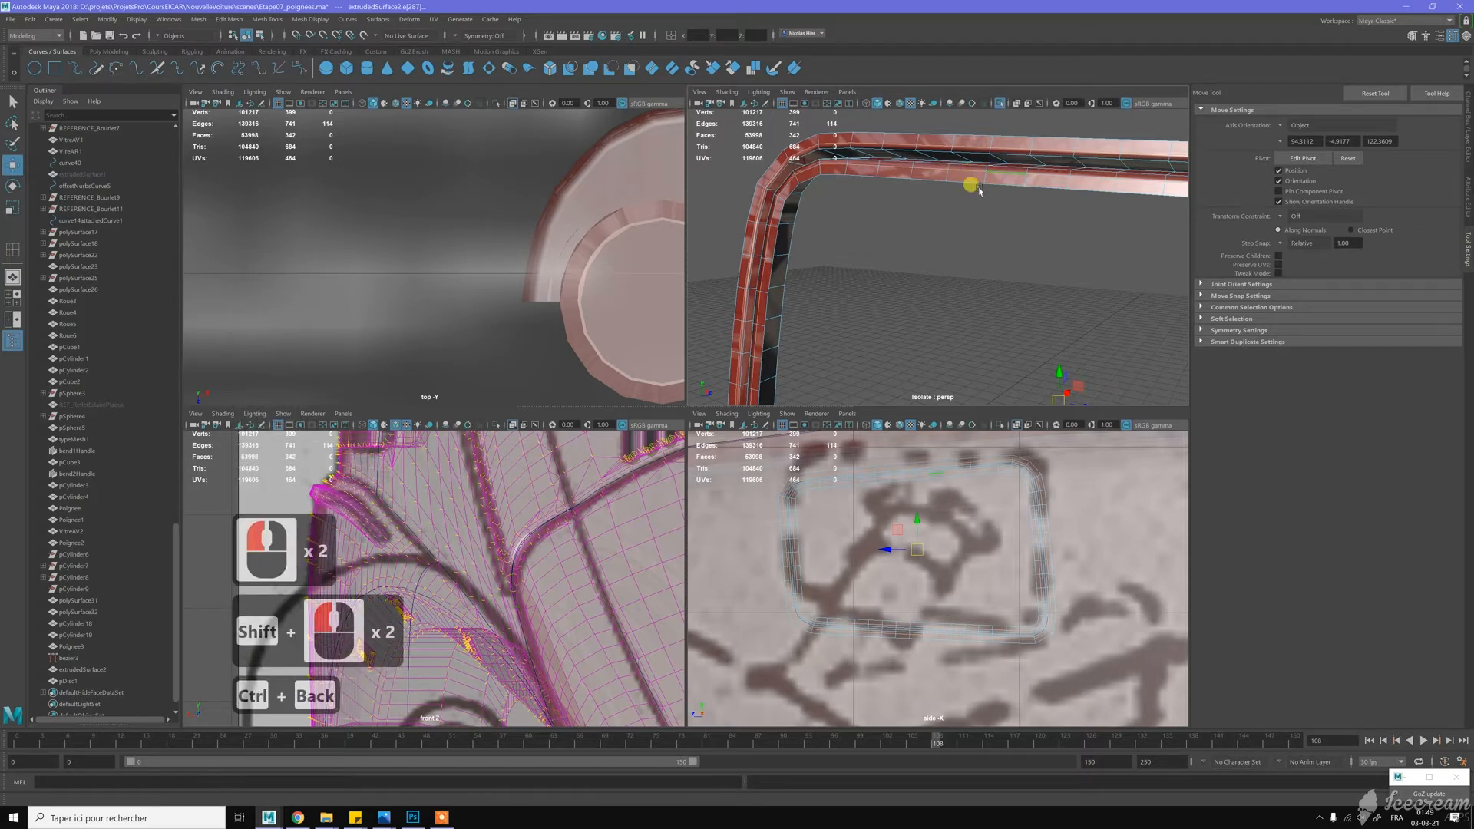
pyautogui.scroll(-2, 979, 190)
pyautogui.hotkey('ctrl', 'BackSpace')
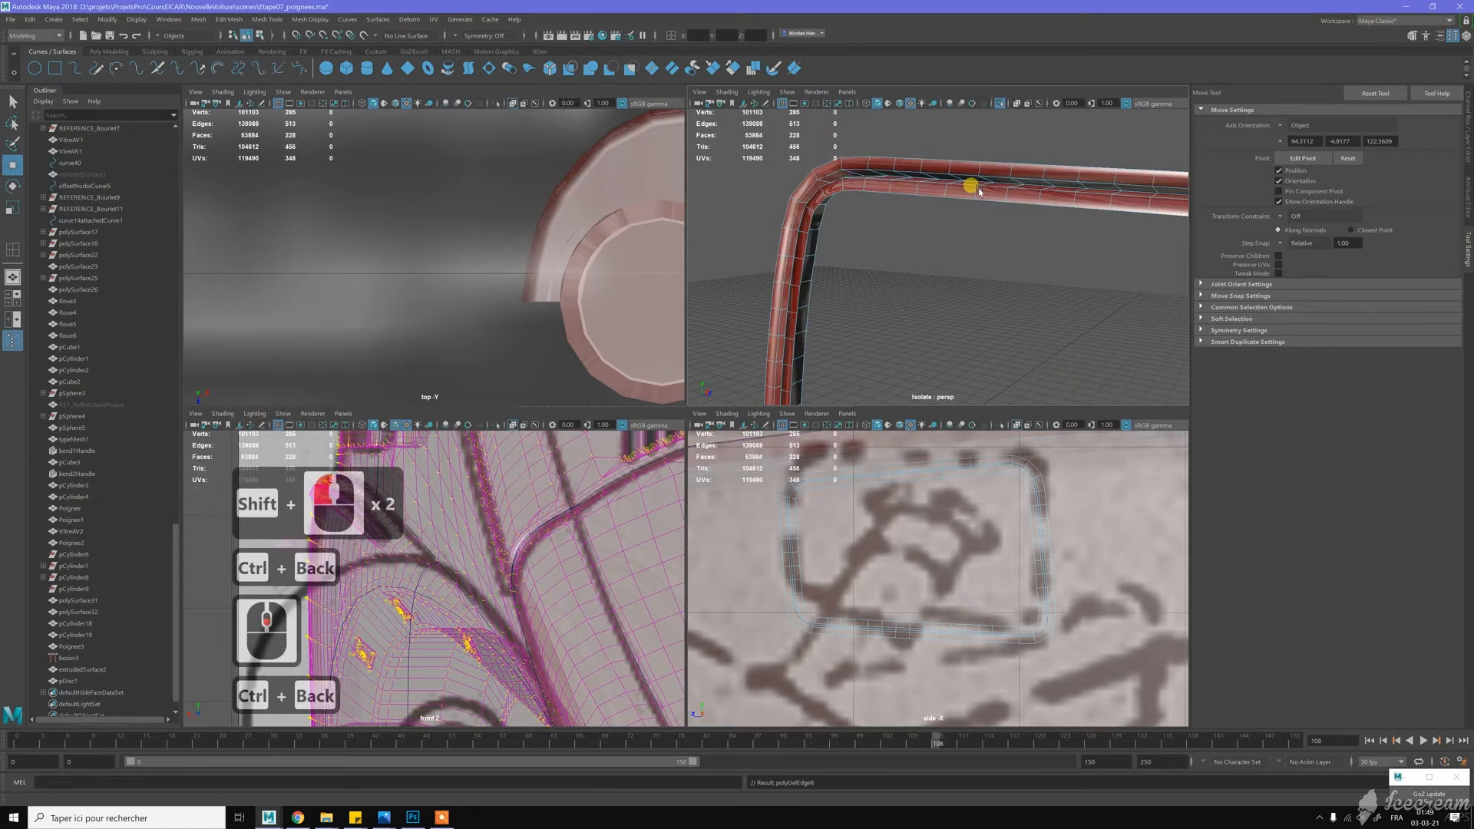
pyautogui.rightClick(977, 191)
pyautogui.click(981, 240)
pyautogui.scroll(-6, 980, 240)
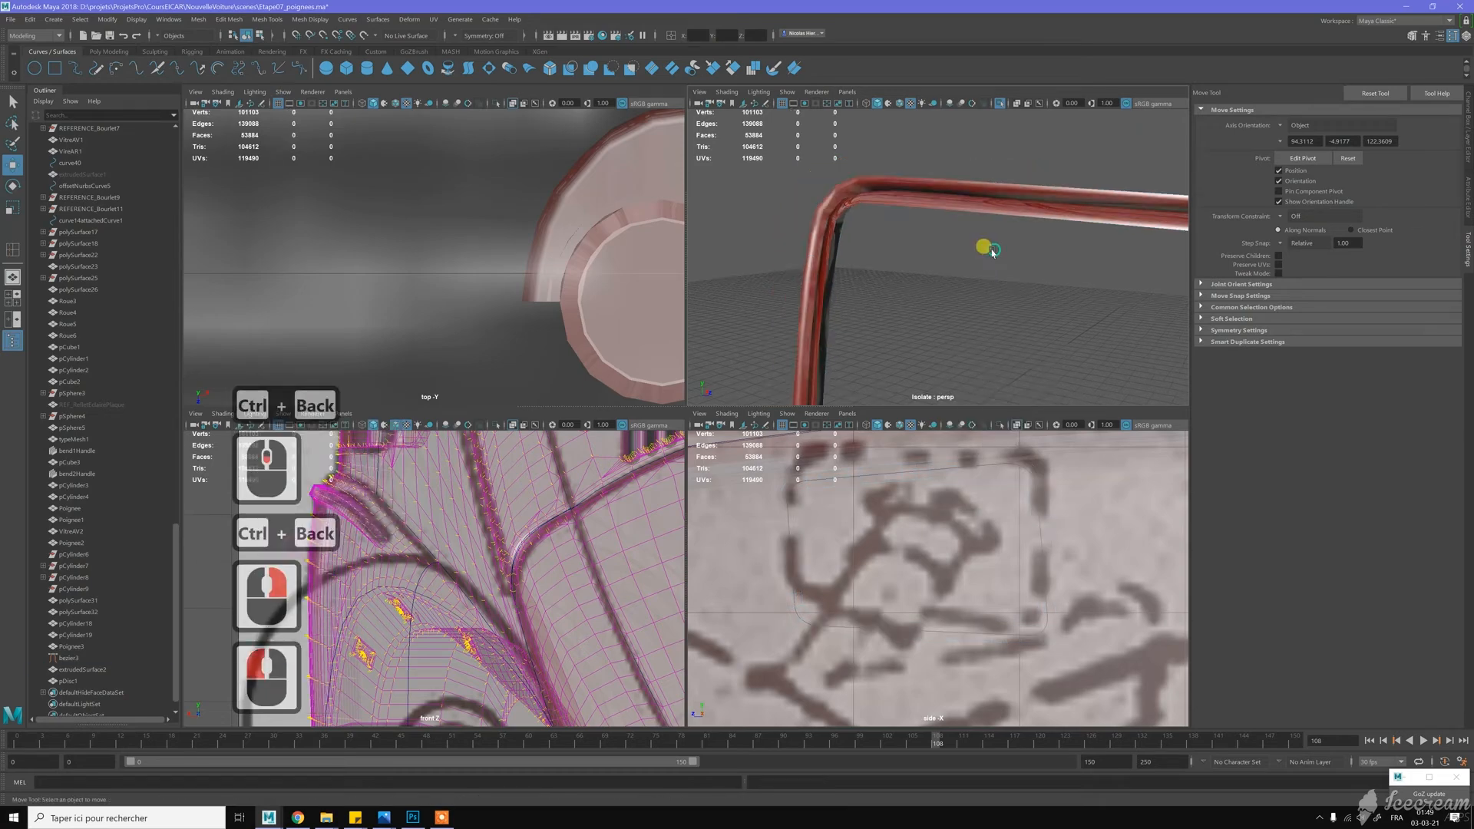
pyautogui.moveTo(992, 224)
pyautogui.keyDown('alt'); pyautogui.mouseDown()
pyautogui.moveTo(1039, 229)
pyautogui.moveTo(960, 223)
pyautogui.moveTo(994, 222)
pyautogui.mouseUp(); pyautogui.keyUp('alt')
pyautogui.scroll(6, 998, 219)
pyautogui.keyDown('alt'); pyautogui.moveTo(1002, 218); pyautogui.dragTo(1004, 218, button='right'); pyautogui.keyUp('alt')
pyautogui.scroll(5, 1003, 218)
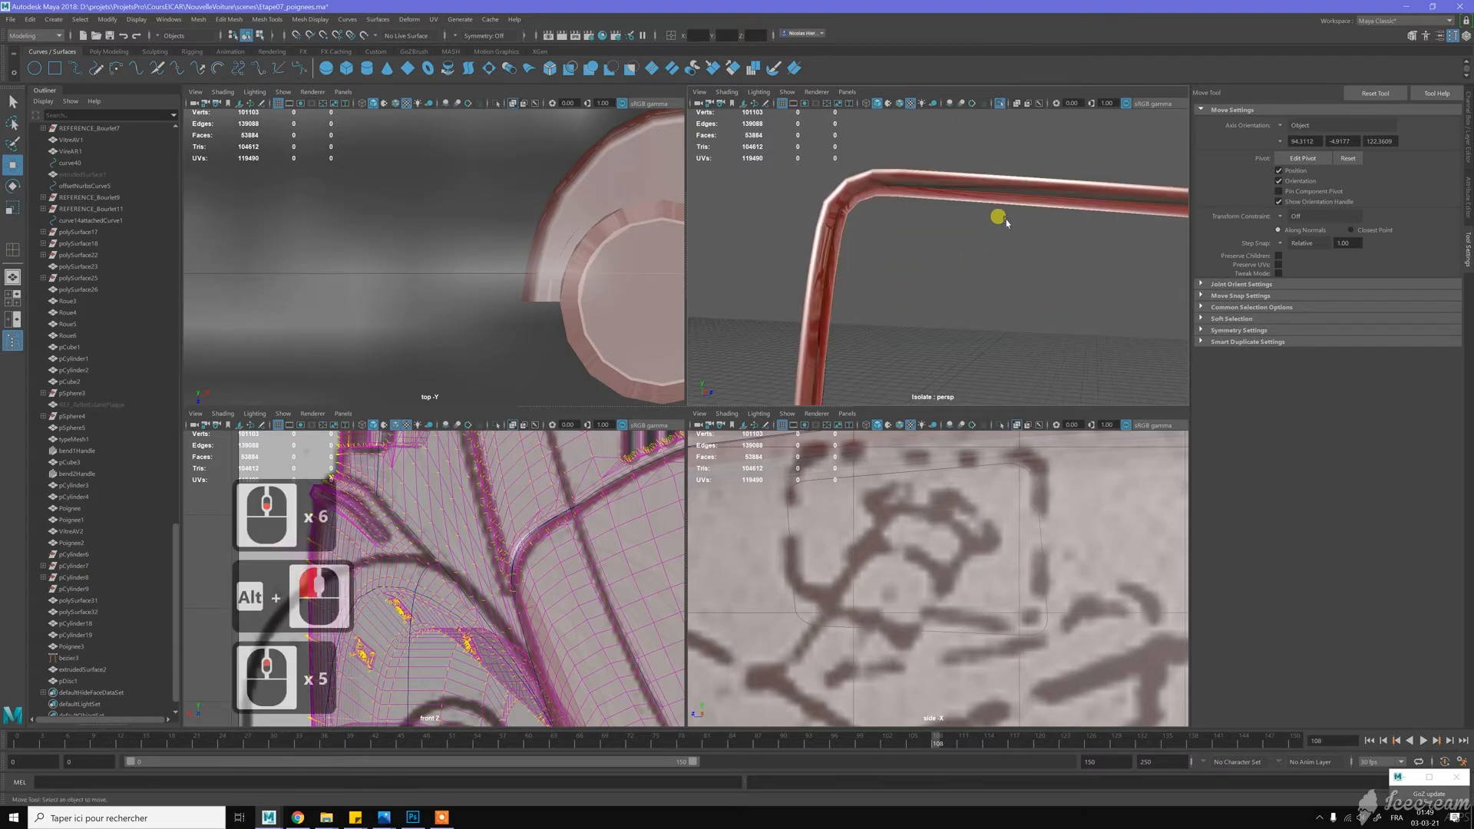
# Undo the deletion of the two edge loops beside the groove
pyautogui.press('z')
pyautogui.press('z')
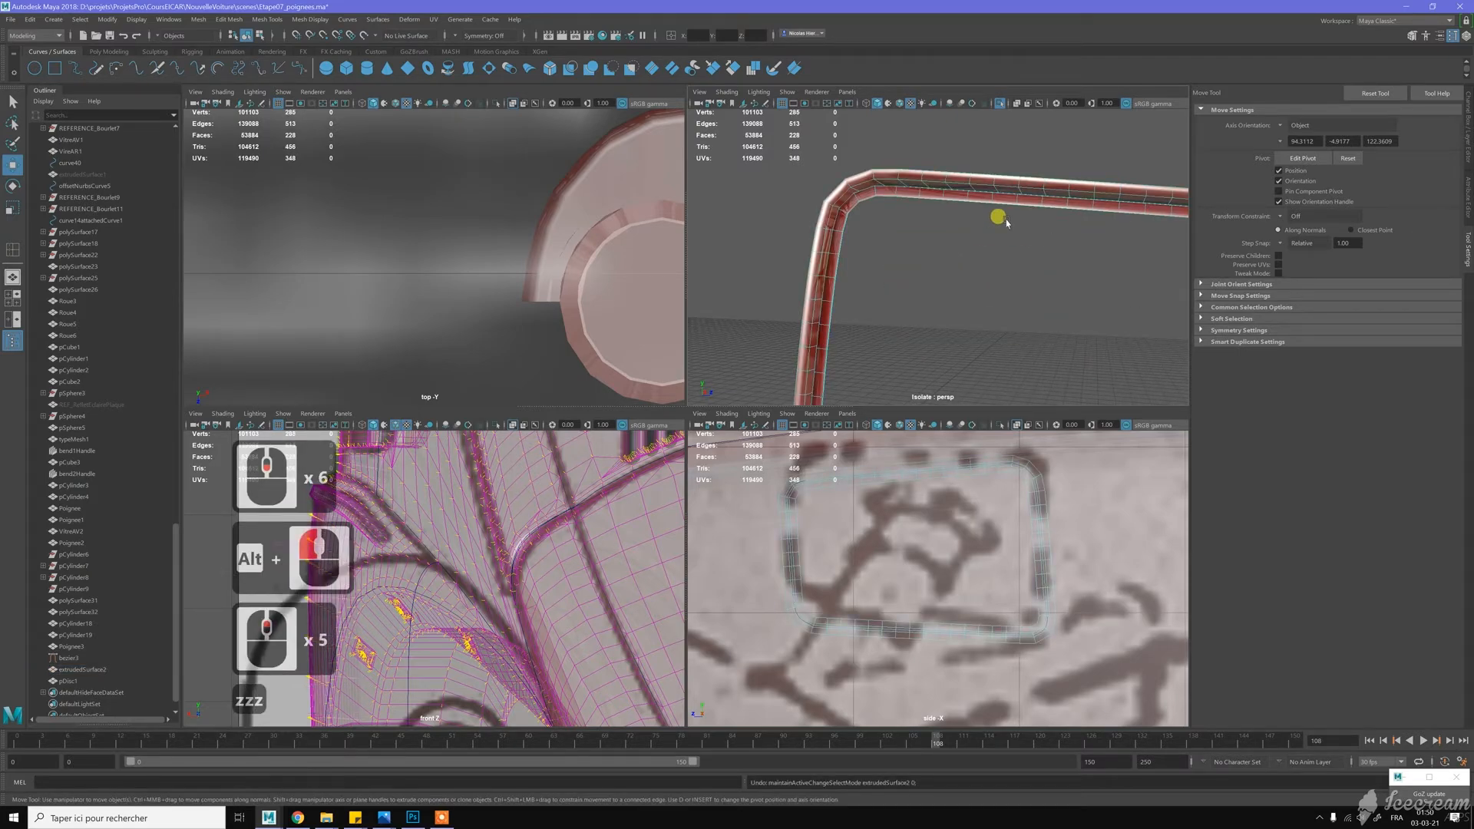
pyautogui.press('z')
# Return to object mode with nothing selected and turn off isolation to show the whole car in the perspective view
pyautogui.press('w')
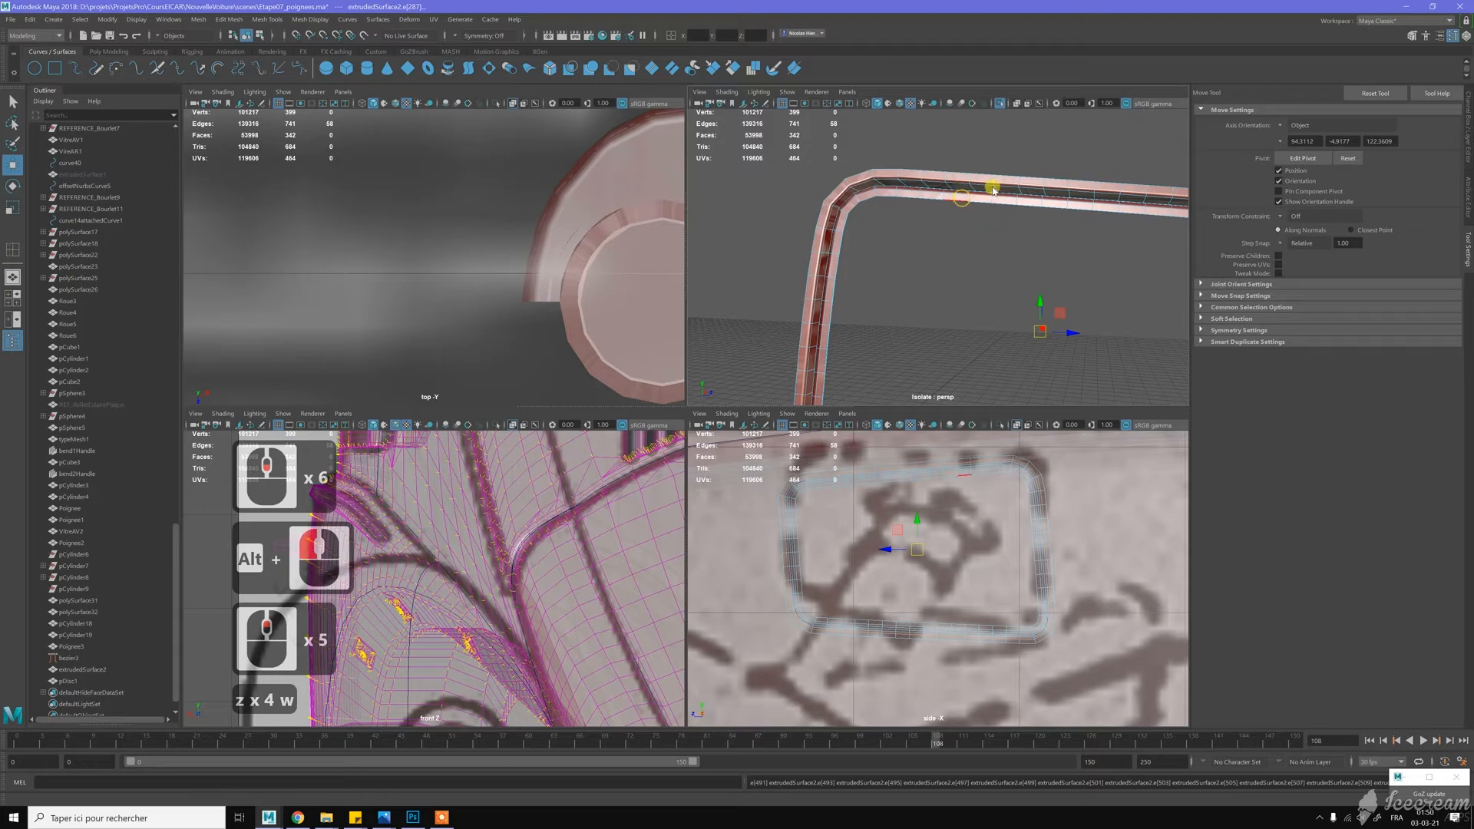
pyautogui.moveTo(993, 187); pyautogui.dragTo(1004, 137, button='right')
pyautogui.click(1003, 136)
pyautogui.scroll(-6, 992, 152)
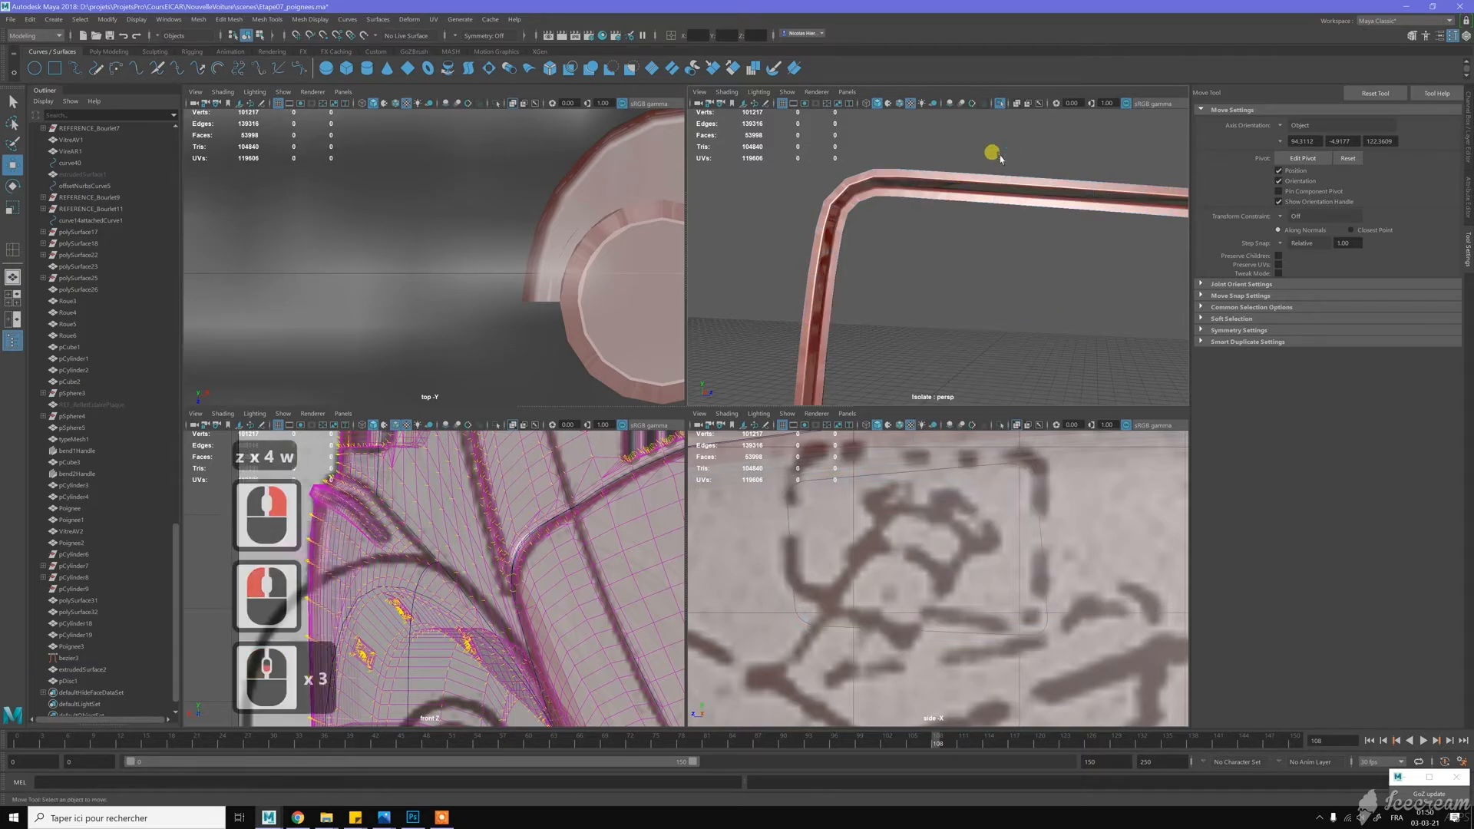
pyautogui.scroll(-1, 1000, 159)
pyautogui.keyDown('alt'); pyautogui.moveTo(1000, 159); pyautogui.dragTo(1004, 128); pyautogui.keyUp('alt')
pyautogui.click(998, 105)
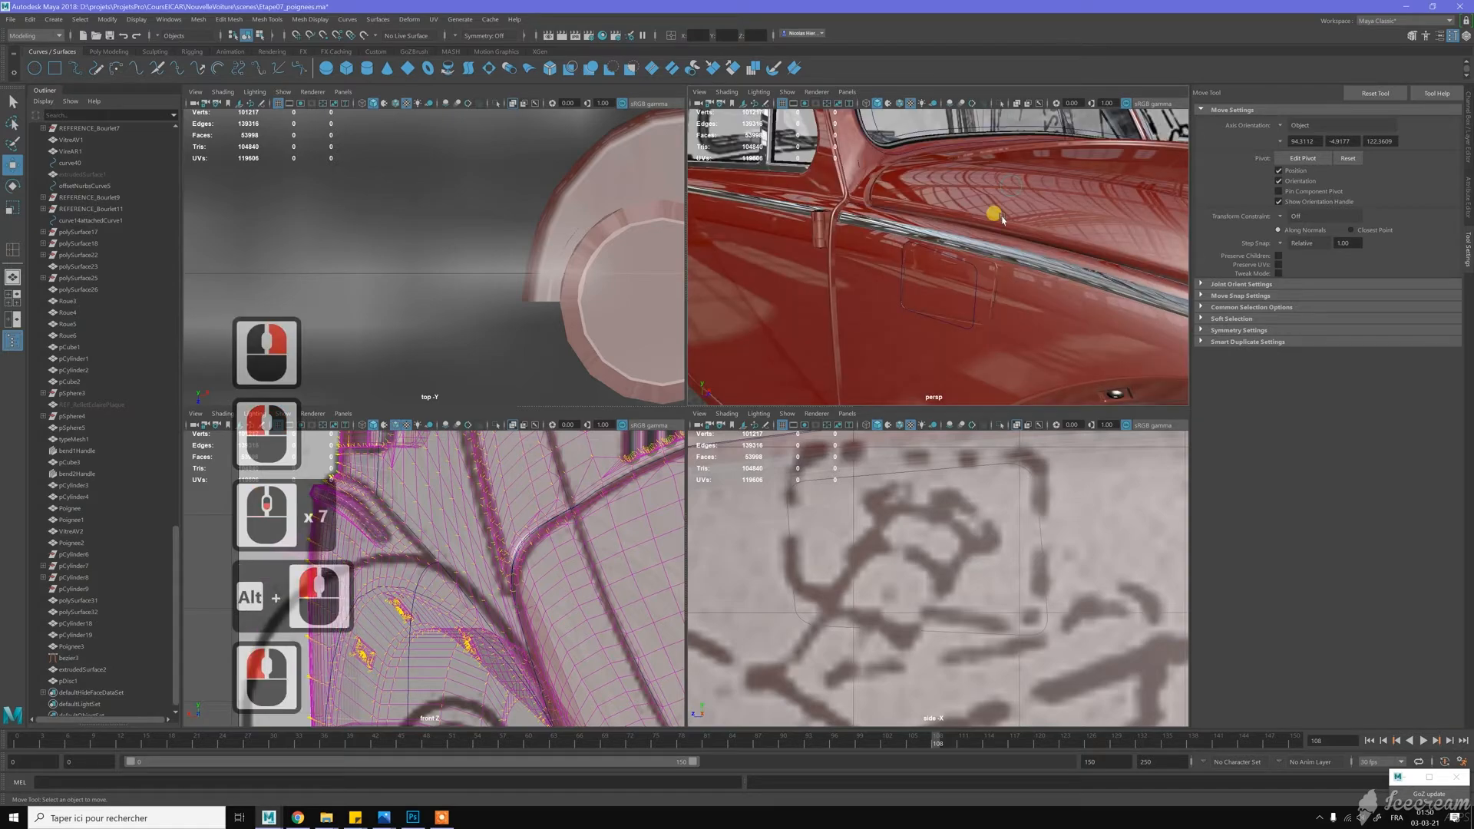
# Examine the strip's fit on the front side panel in the enlarged perspective view, and the car body from front and side
pyautogui.scroll(2, 971, 220)
pyautogui.moveTo(1015, 220)
pyautogui.keyDown('alt'); pyautogui.mouseDown()
pyautogui.moveTo(1011, 198)
pyautogui.moveTo(987, 204)
pyautogui.moveTo(993, 216)
pyautogui.mouseUp(); pyautogui.keyUp('alt')
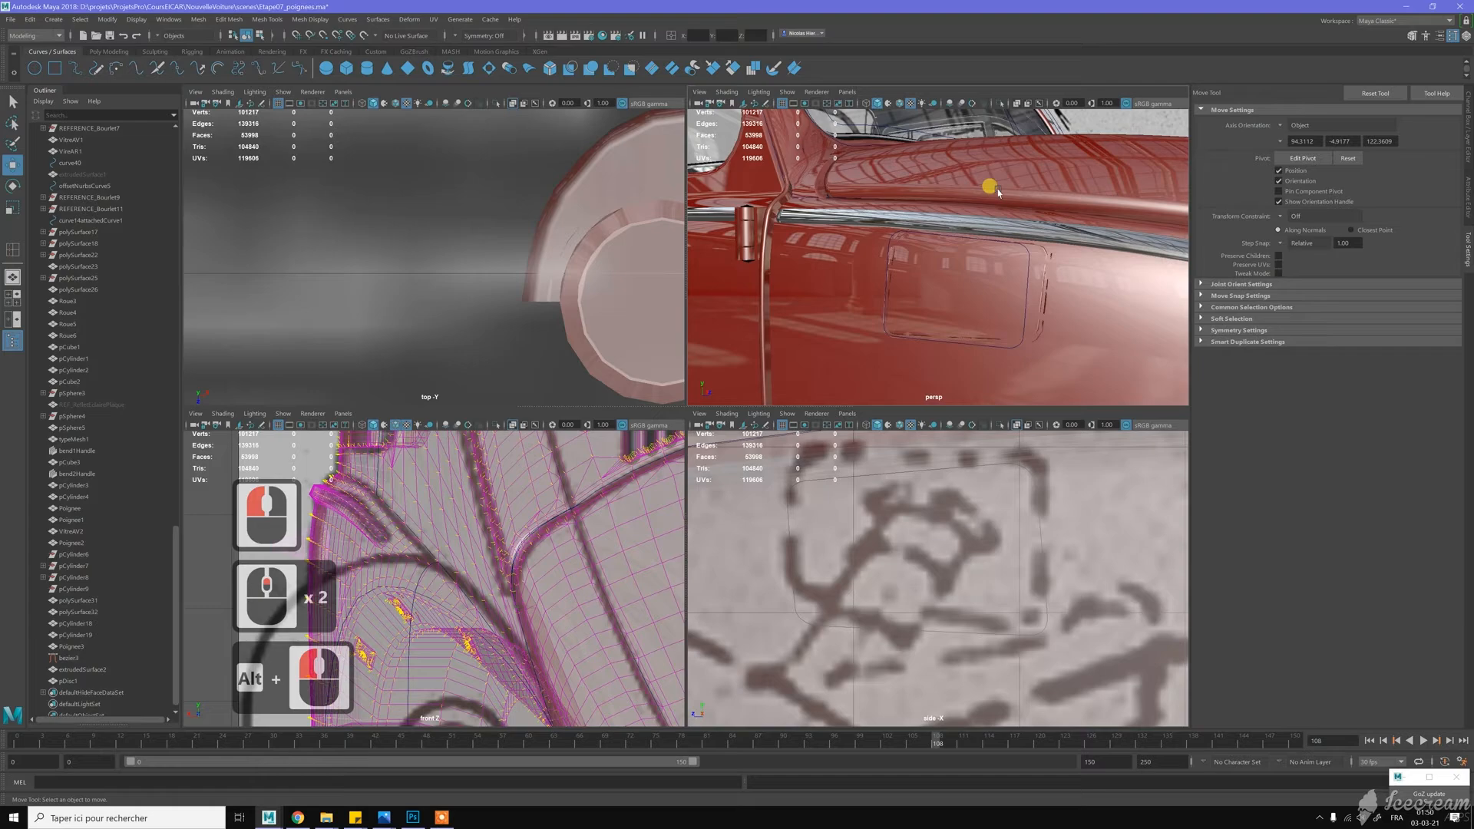
pyautogui.press('space')
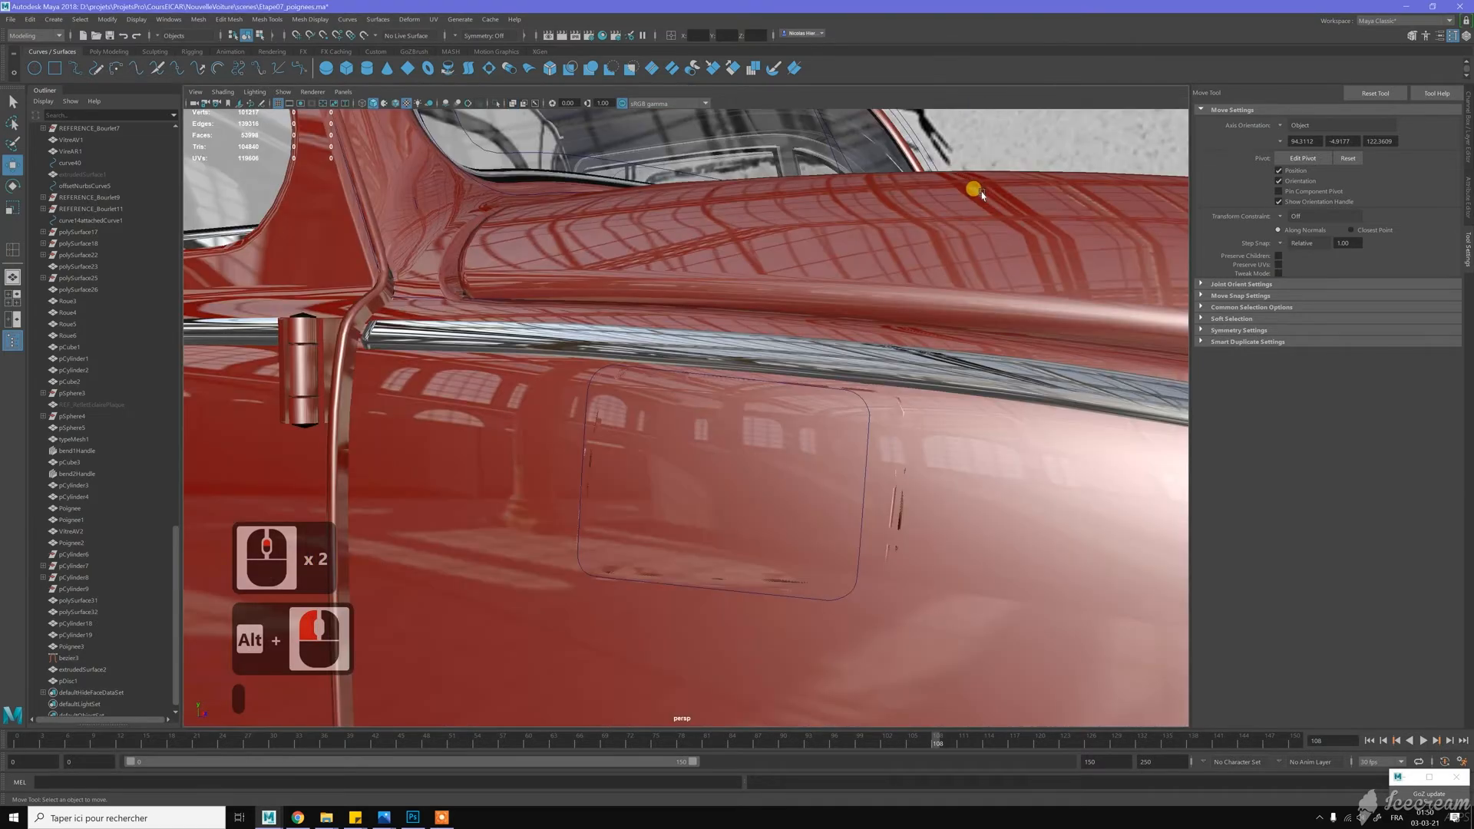
pyautogui.scroll(-4, 850, 375)
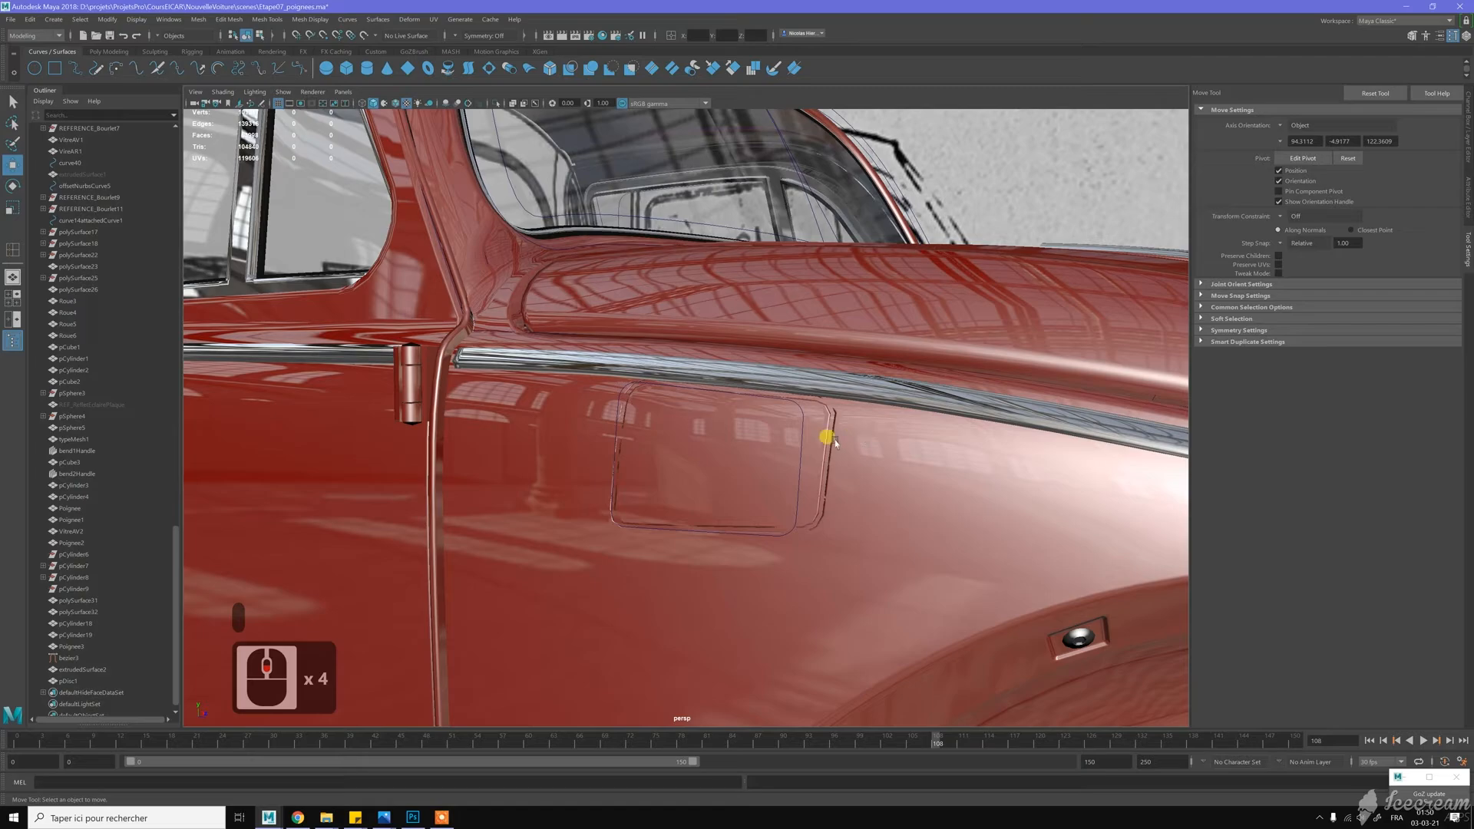
pyautogui.click(764, 470)
pyautogui.scroll(-10, 764, 468)
pyautogui.keyDown('alt'); pyautogui.moveTo(850, 413); pyautogui.dragTo(876, 395); pyautogui.keyUp('alt')
pyautogui.scroll(-5, 875, 395)
pyautogui.keyDown('alt'); pyautogui.moveTo(826, 394); pyautogui.dragTo(831, 397, button='middle'); pyautogui.keyUp('alt')
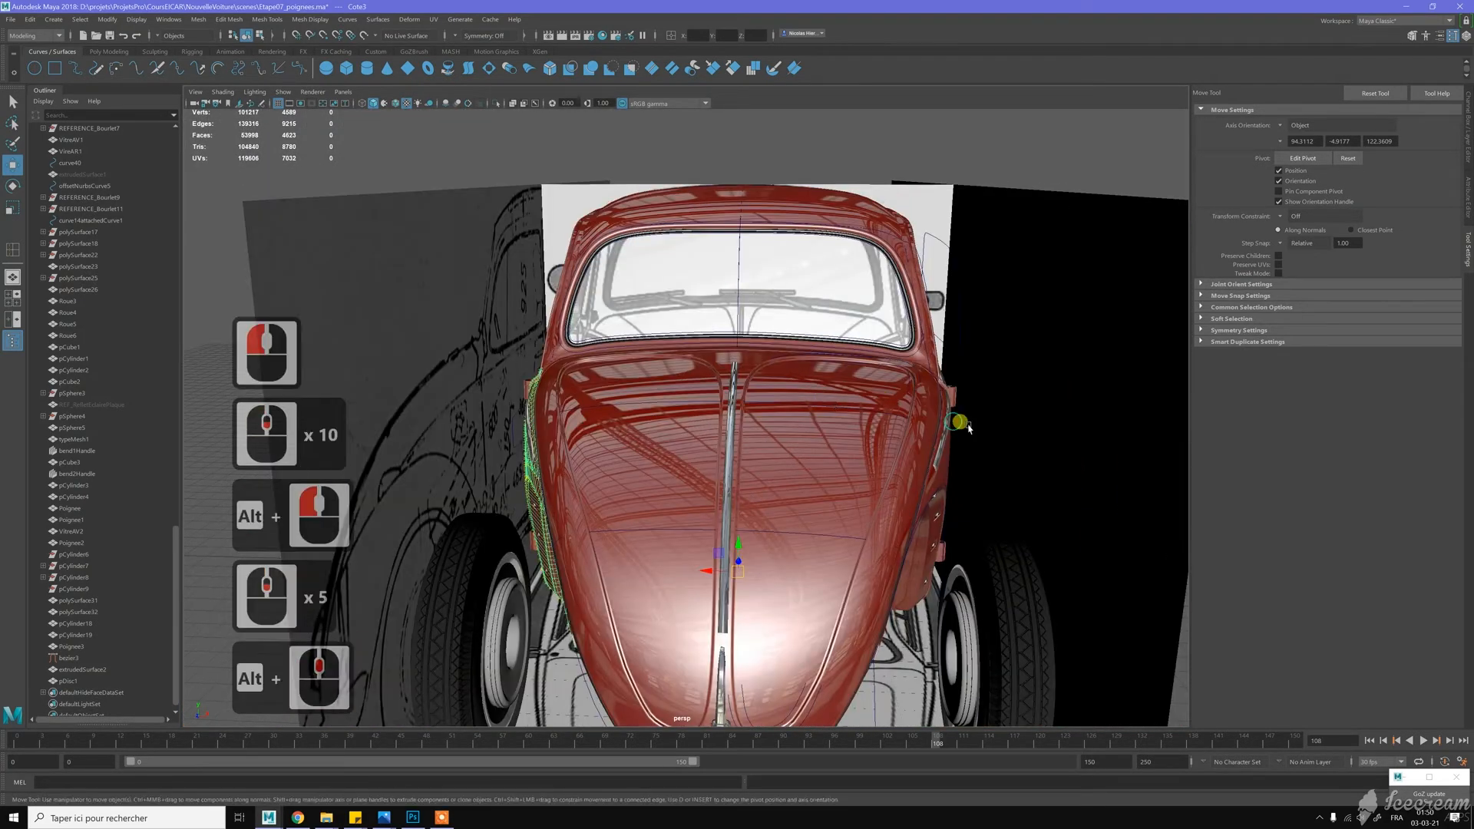
pyautogui.keyDown('alt'); pyautogui.moveTo(523, 394); pyautogui.dragTo(701, 368); pyautogui.keyUp('alt')
pyautogui.keyDown('alt'); pyautogui.moveTo(701, 368); pyautogui.dragTo(745, 400, button='middle'); pyautogui.keyUp('alt')
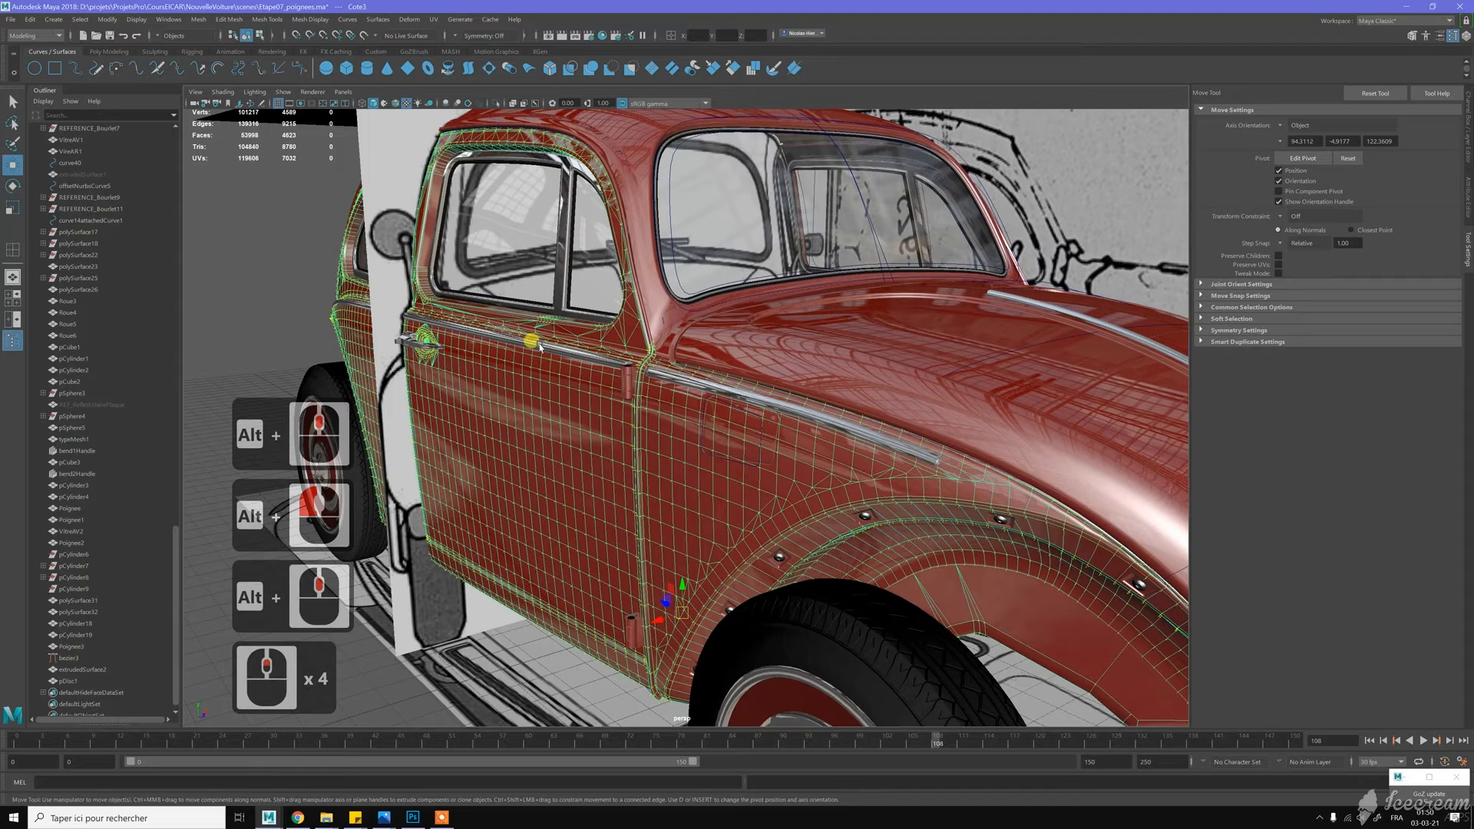
# Select the rounded-rectangle strip on the front side panel and examine its fit and shading up close from several angles
pyautogui.scroll(8, 762, 403)
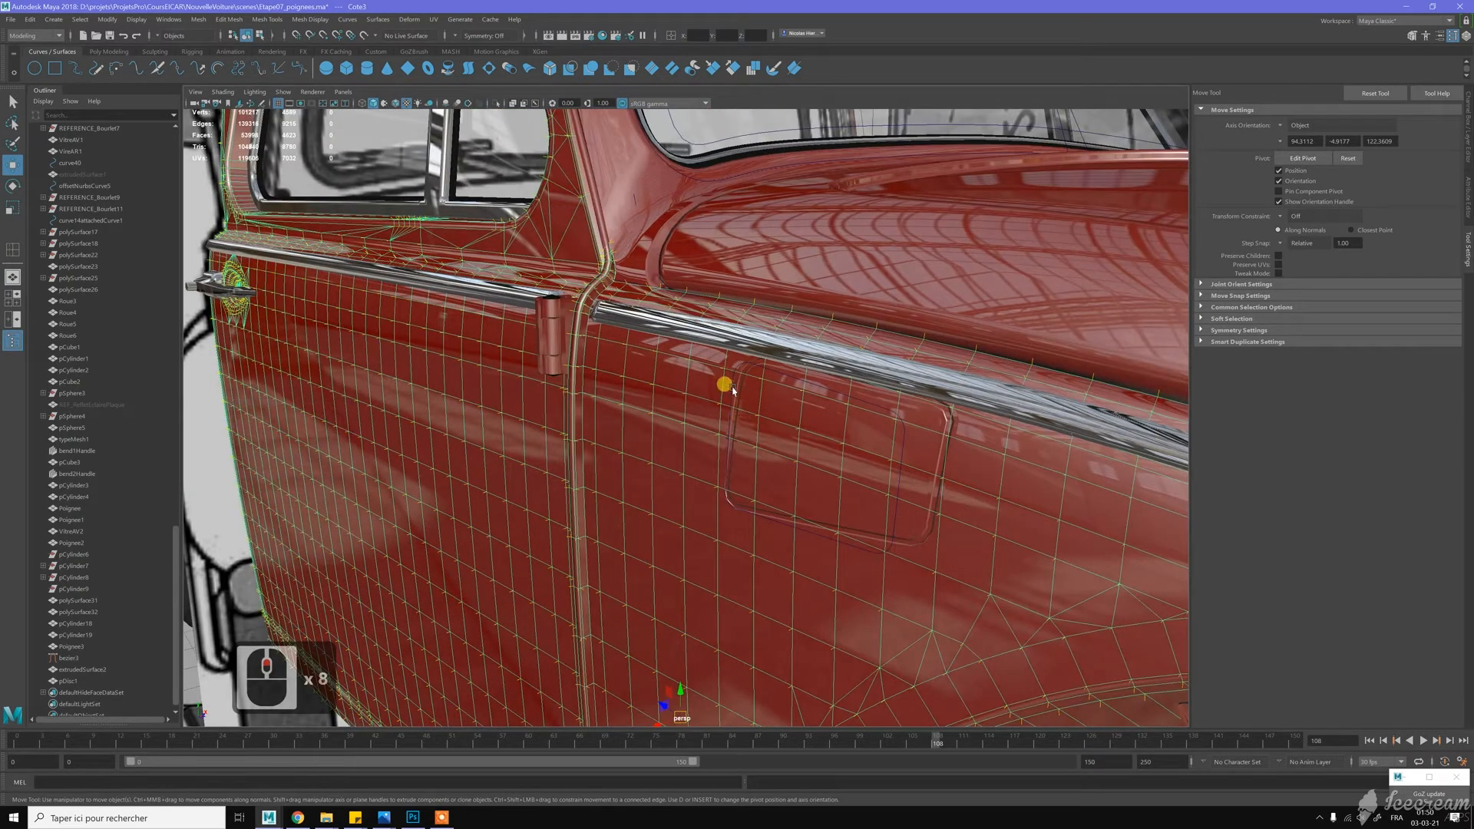
pyautogui.click(733, 390)
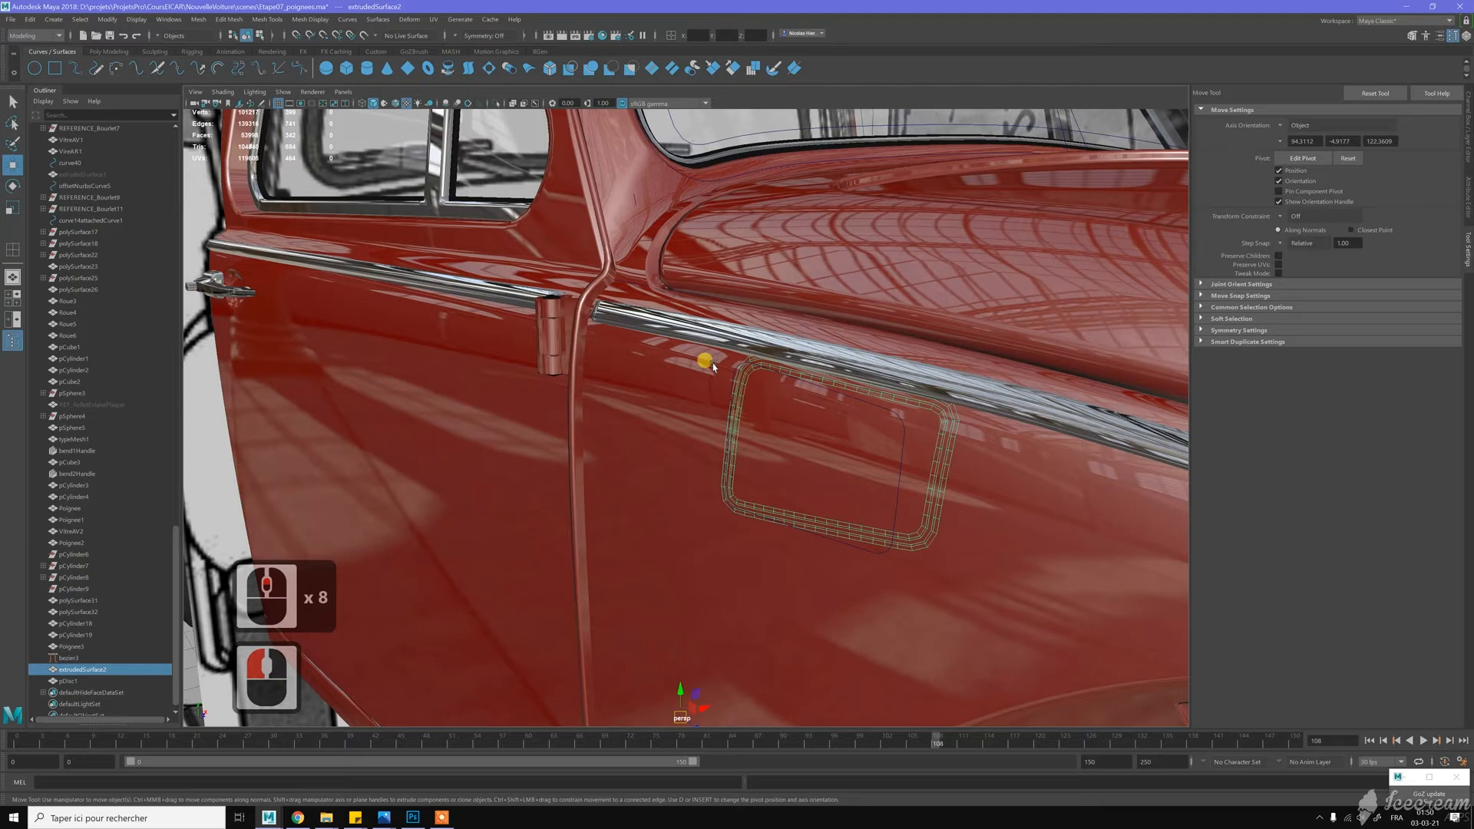
pyautogui.scroll(-1, 712, 367)
pyautogui.scroll(-1, 712, 367)
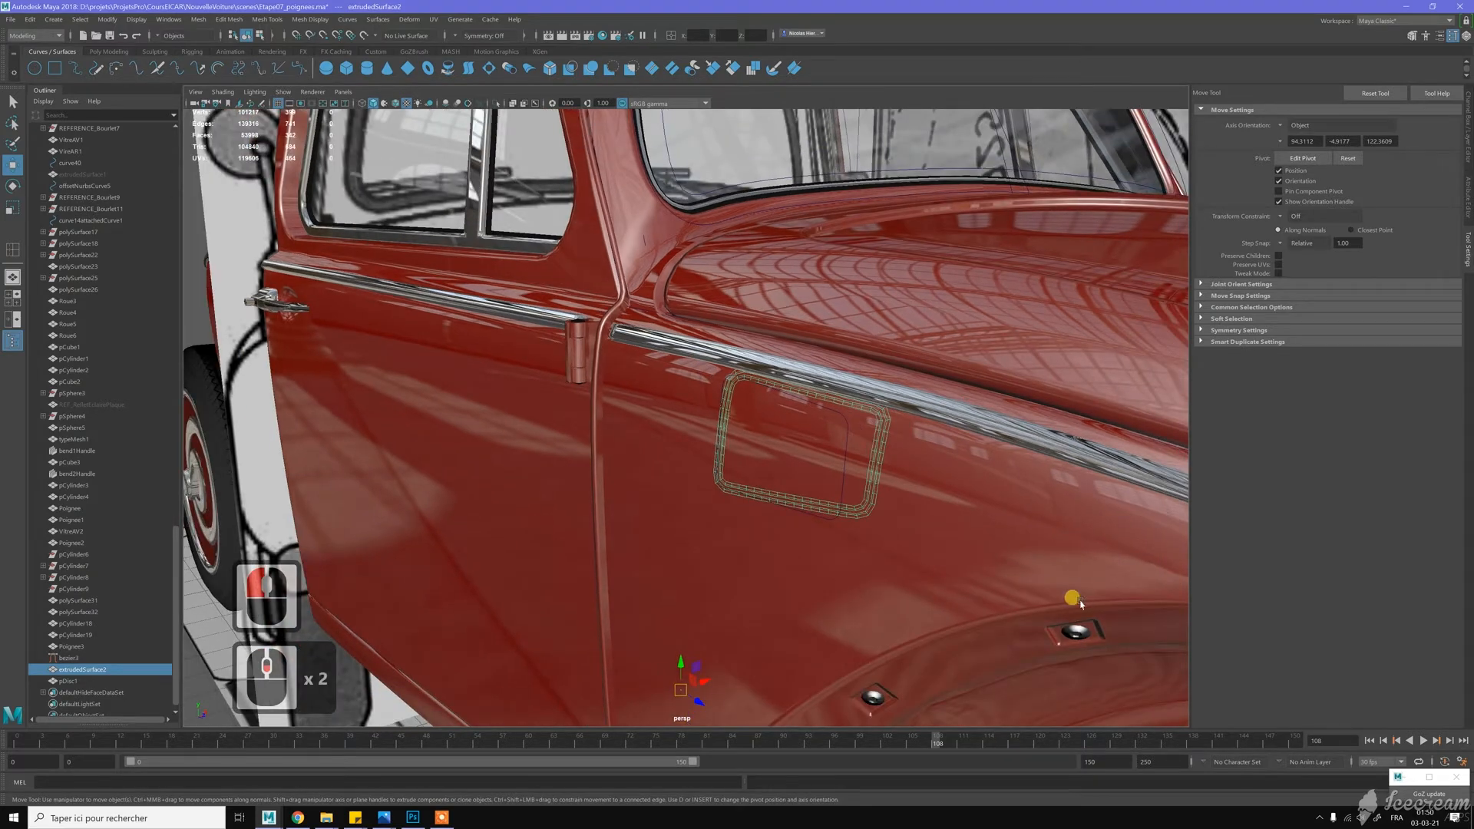
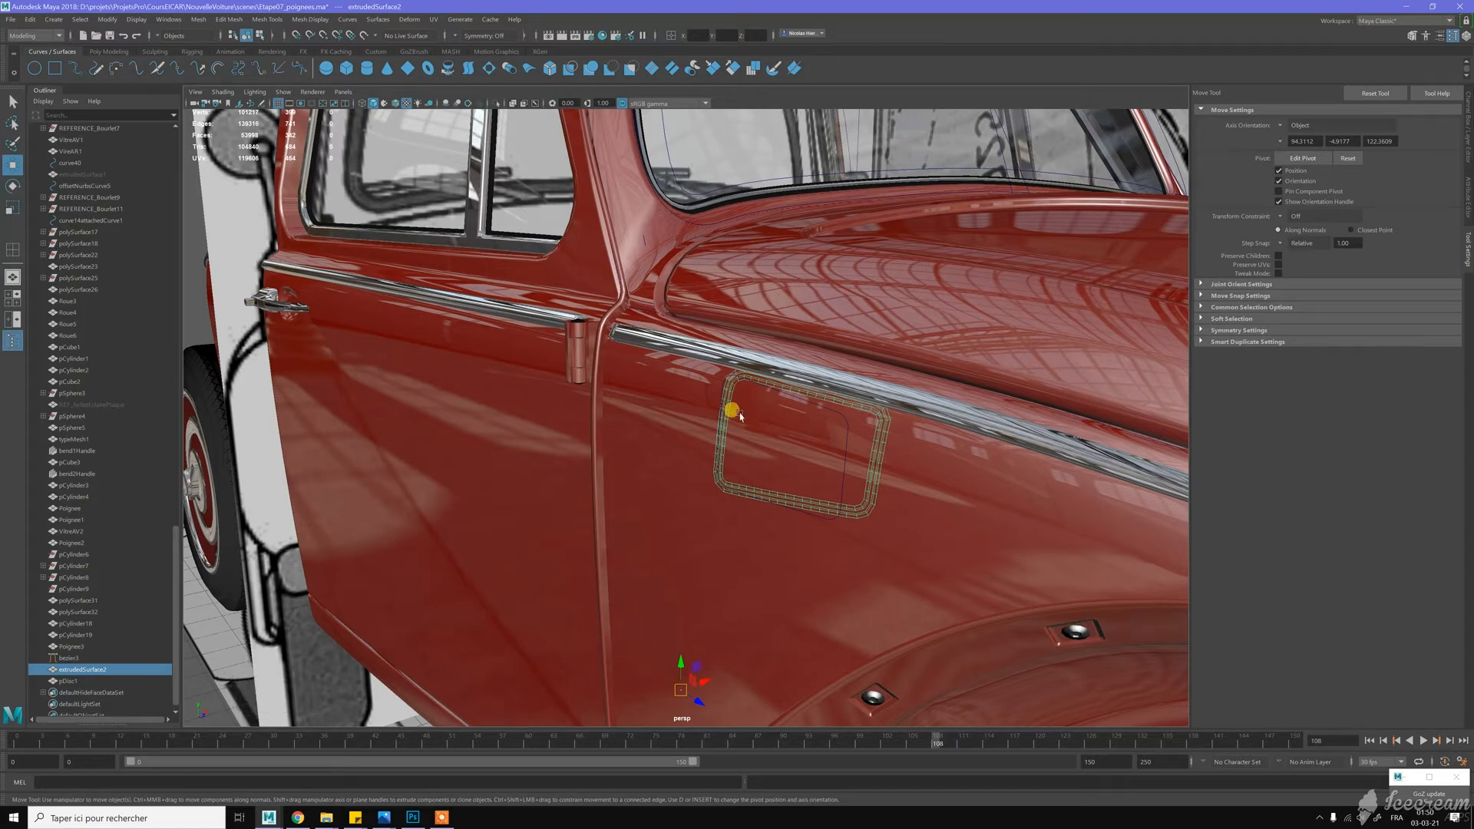
pyautogui.scroll(2, 737, 400)
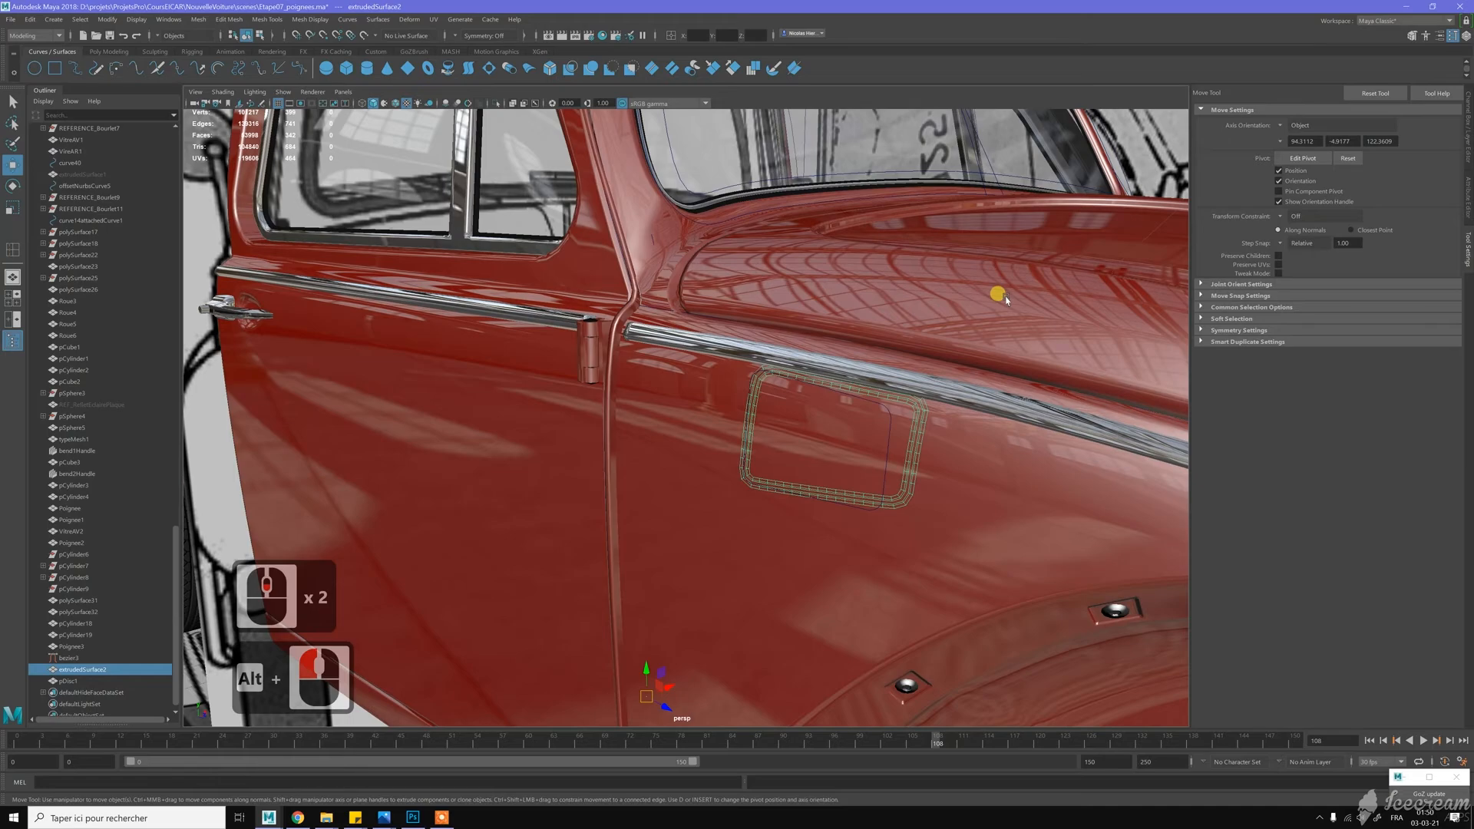
pyautogui.keyDown('alt'); pyautogui.moveTo(939, 387); pyautogui.dragTo(888, 381); pyautogui.keyUp('alt')
pyautogui.keyDown('alt'); pyautogui.moveTo(494, 369); pyautogui.dragTo(493, 370); pyautogui.keyUp('alt')
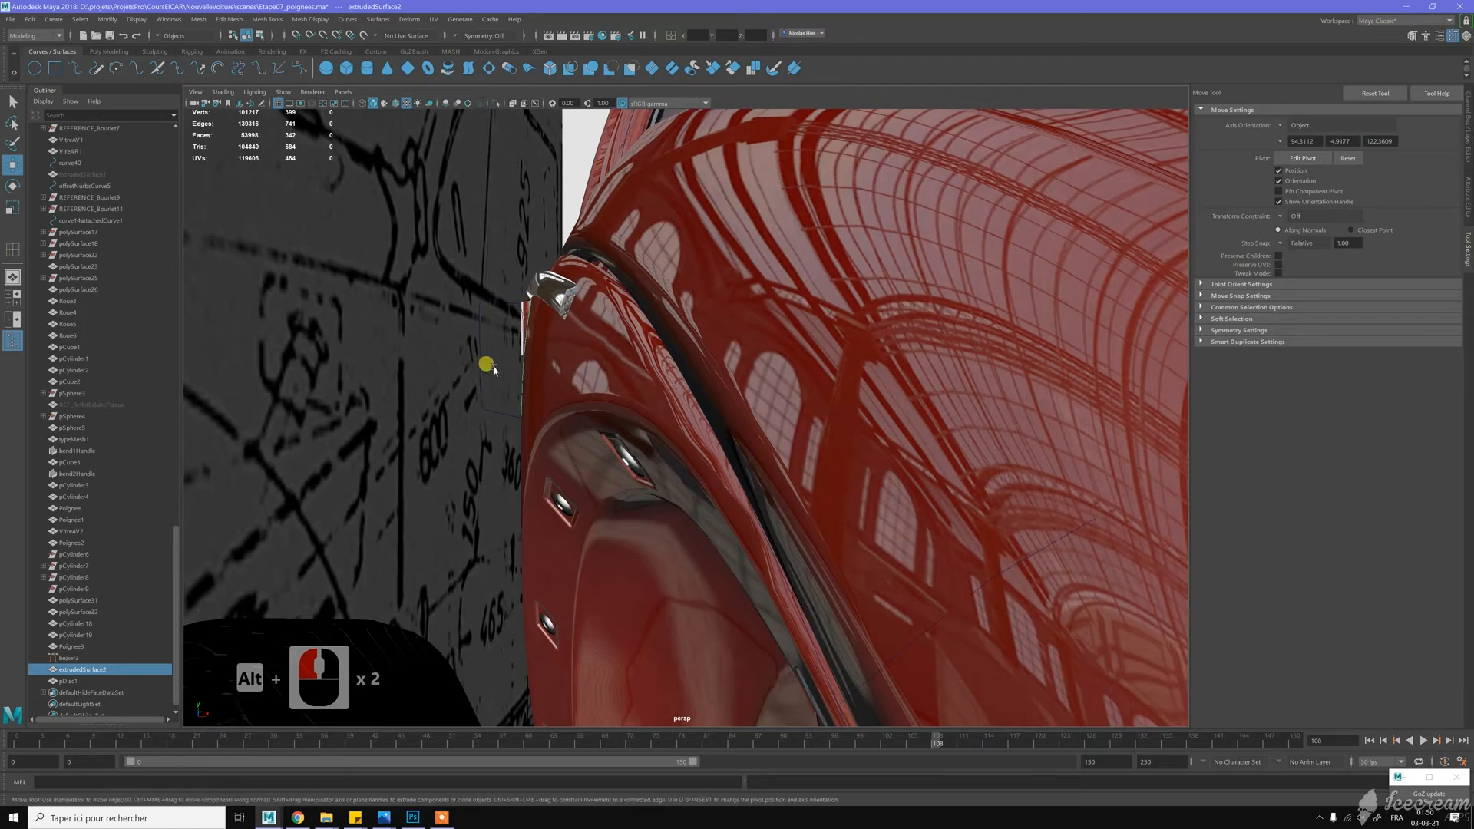
pyautogui.keyDown('alt'); pyautogui.moveTo(563, 304); pyautogui.dragTo(660, 311); pyautogui.keyUp('alt')
pyautogui.keyDown('alt'); pyautogui.moveTo(952, 427); pyautogui.dragTo(952, 427); pyautogui.keyUp('alt')
pyautogui.scroll(3, 953, 431)
pyautogui.keyDown('alt'); pyautogui.moveTo(953, 430); pyautogui.dragTo(882, 409, button='middle'); pyautogui.keyUp('alt')
pyautogui.keyDown('alt'); pyautogui.scroll(1, 882, 408); pyautogui.keyUp('alt')
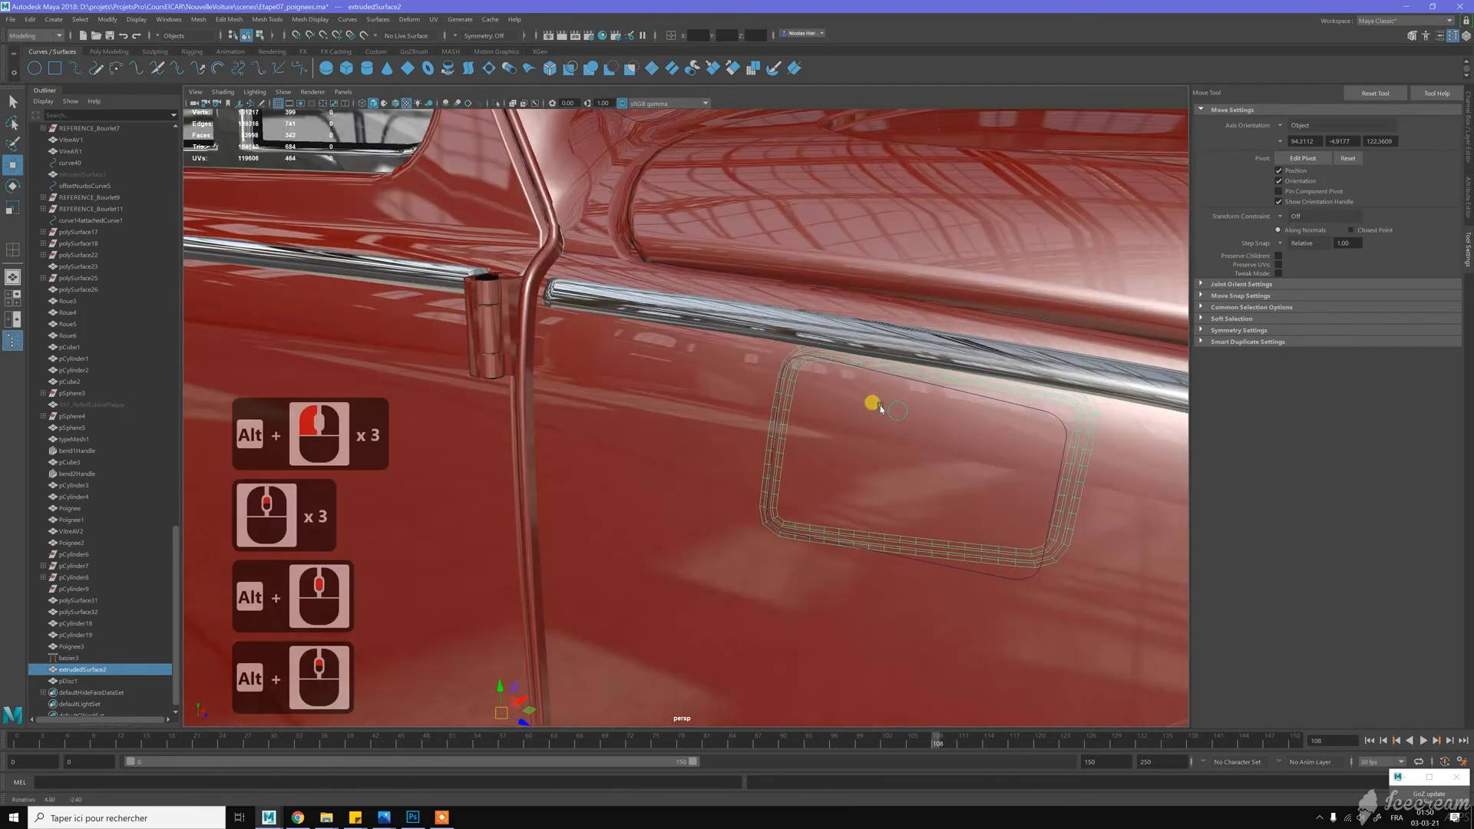
pyautogui.keyDown('alt'); pyautogui.moveTo(881, 407); pyautogui.dragTo(881, 409); pyautogui.keyUp('alt')
pyautogui.keyDown('alt'); pyautogui.moveTo(882, 407); pyautogui.dragTo(882, 409, button='right'); pyautogui.keyUp('alt')
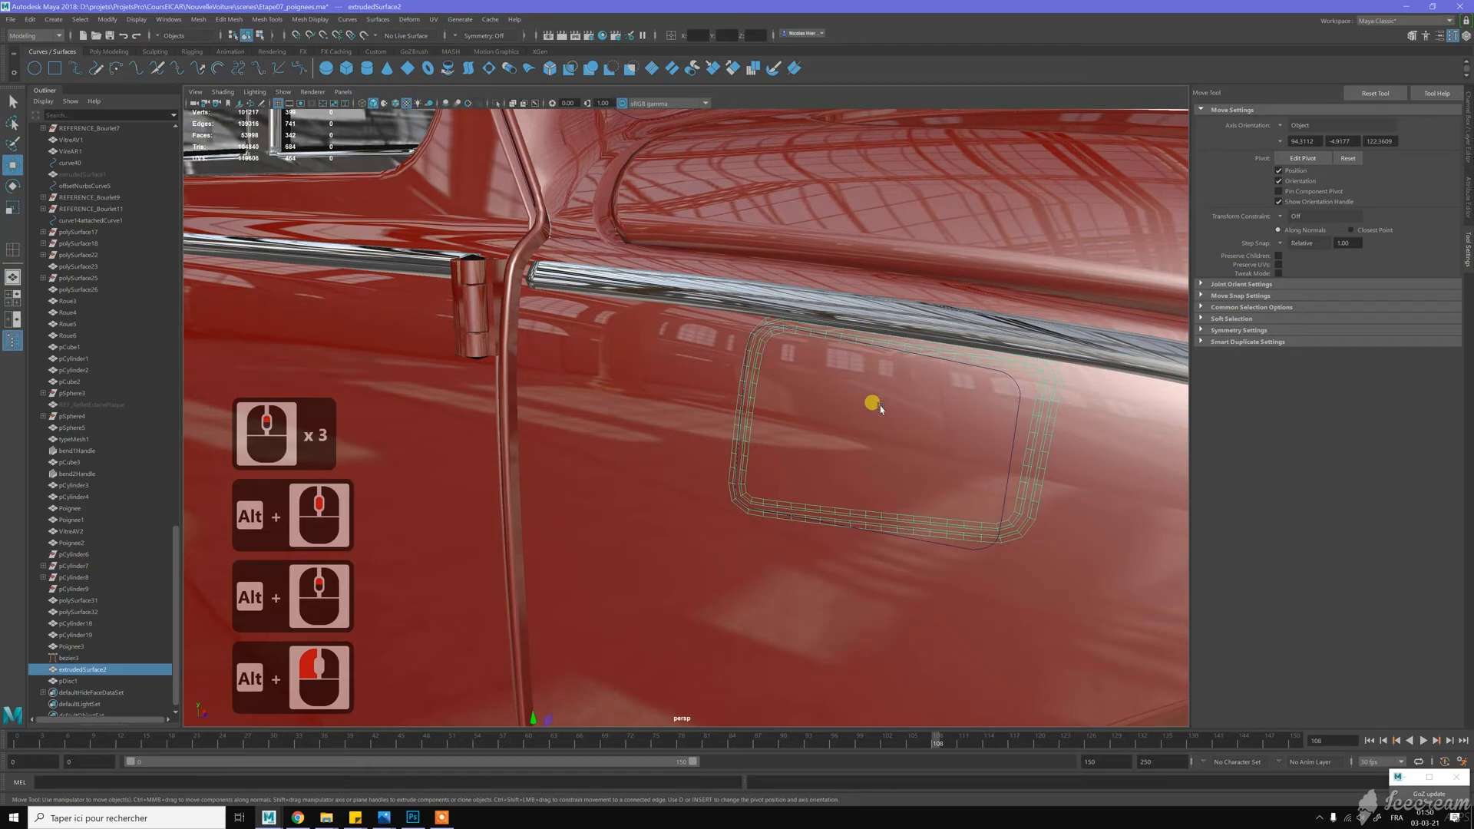
pyautogui.scroll(-2, 872, 402)
pyautogui.scroll(-1, 800, 422)
pyautogui.keyDown('alt'); pyautogui.moveTo(802, 426); pyautogui.dragTo(741, 433, button='right'); pyautogui.keyUp('alt')
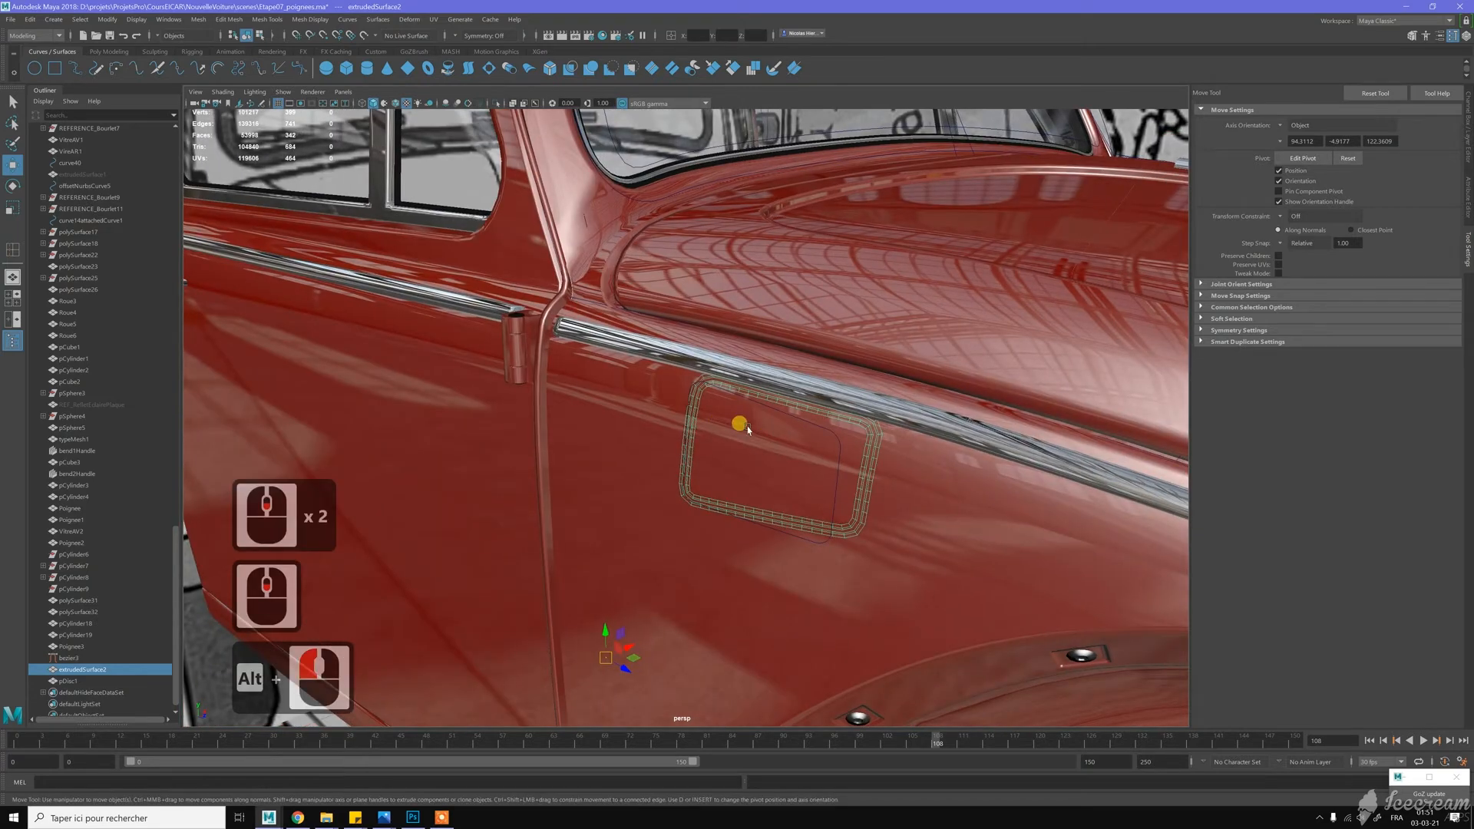
# Select the car's side panel and the strip together, delete their non-deformer history and freeze their transforms
pyautogui.click(710, 416)
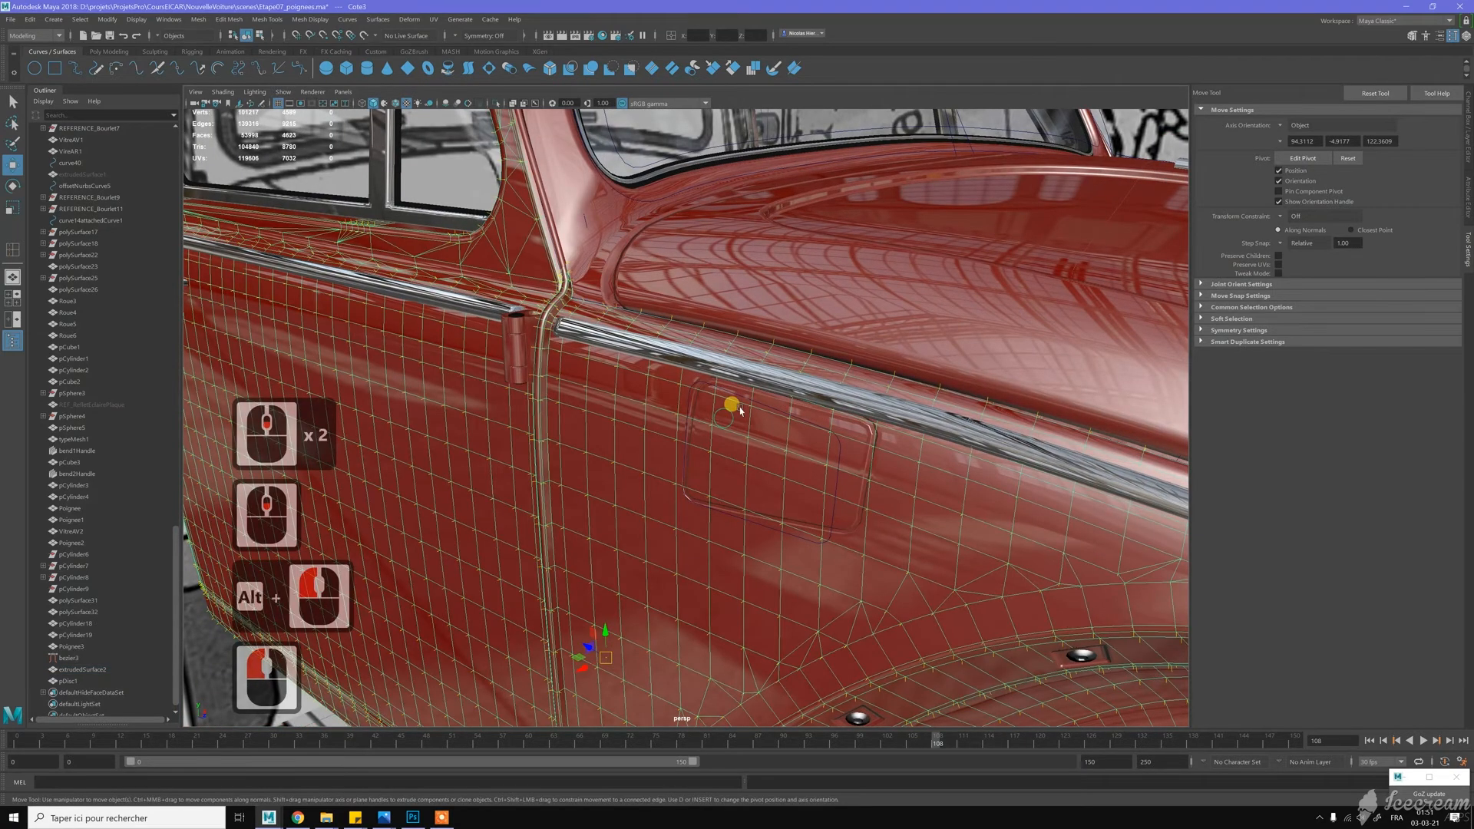
pyautogui.keyDown('shift'); pyautogui.click(691, 400); pyautogui.keyUp('shift')
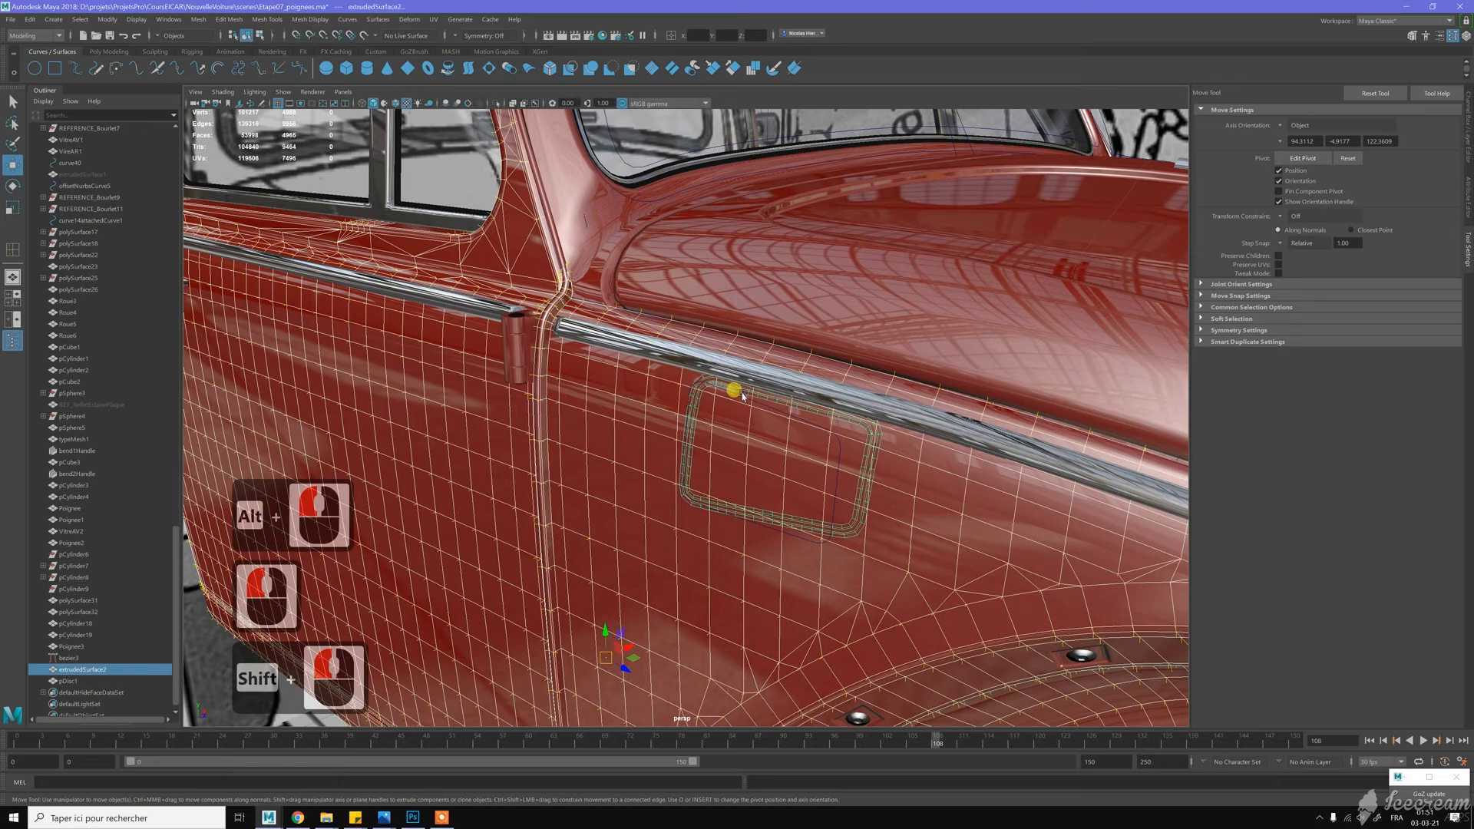
pyautogui.hotkey('alt', 'd')
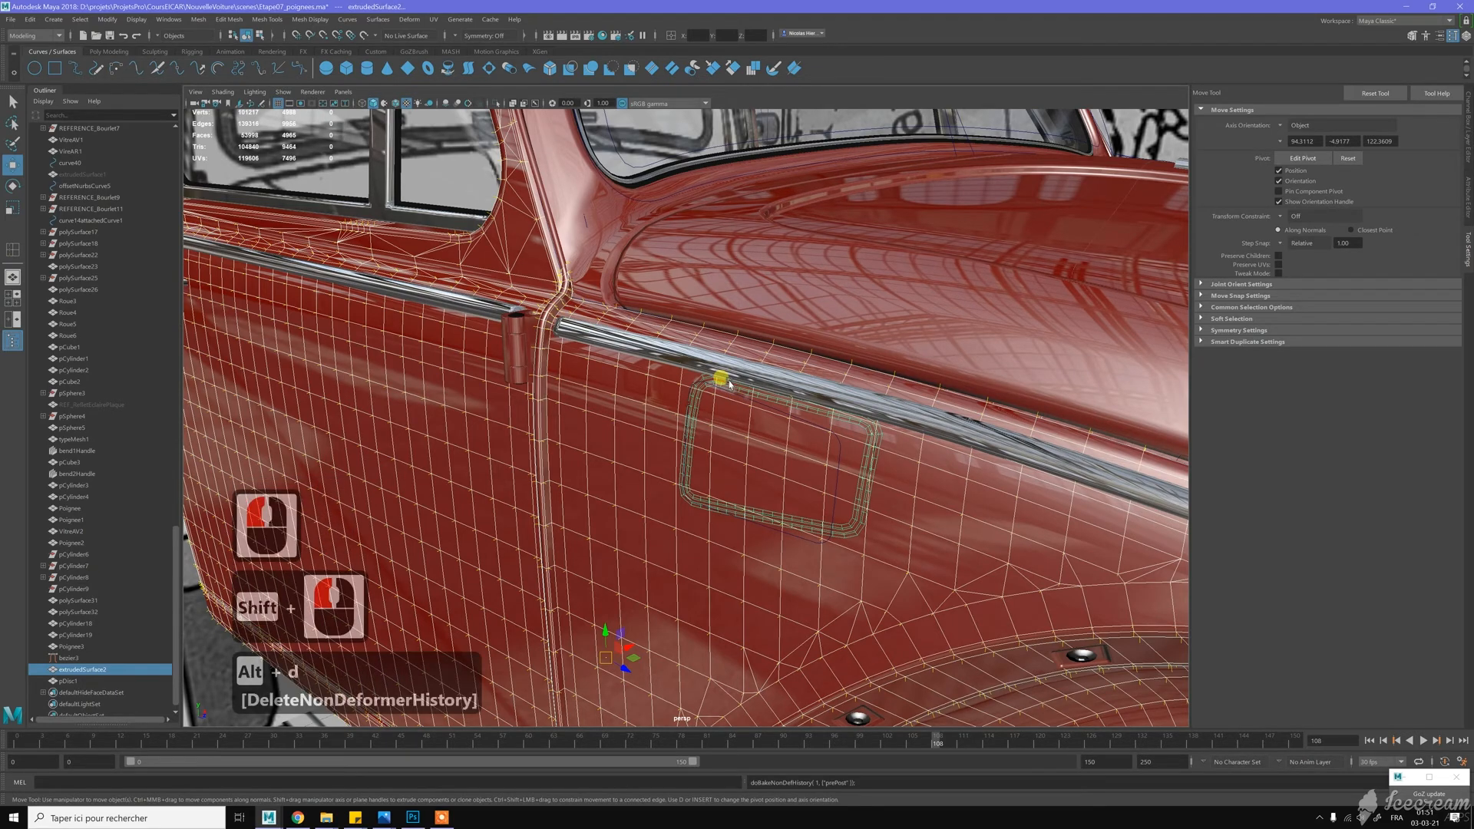
pyautogui.hotkey('alt', 'f')
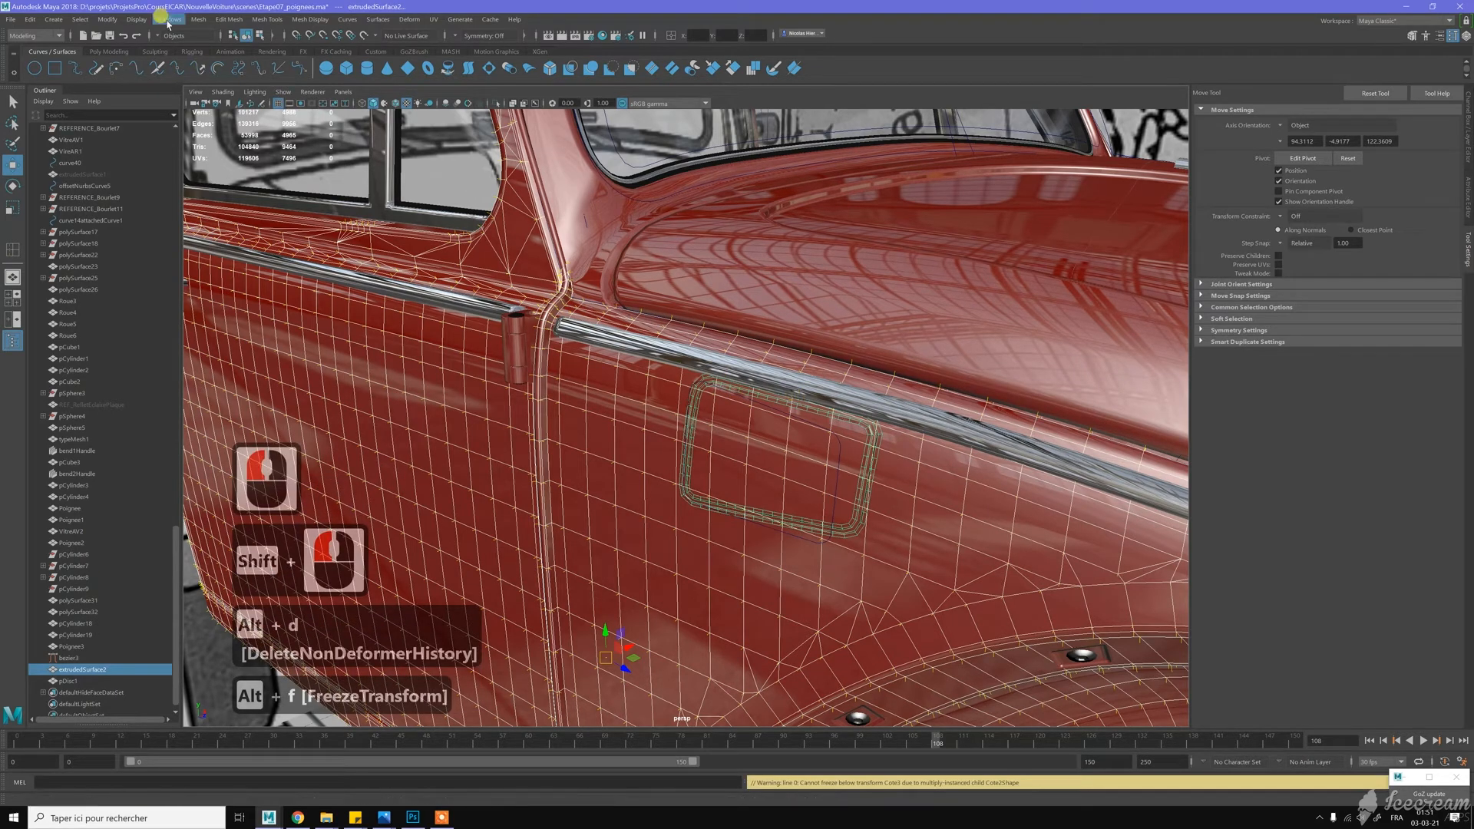
# Transfer the vertex normals from the side panel to the strip in world space, using the Closest to point search method
pyautogui.click(196, 21)
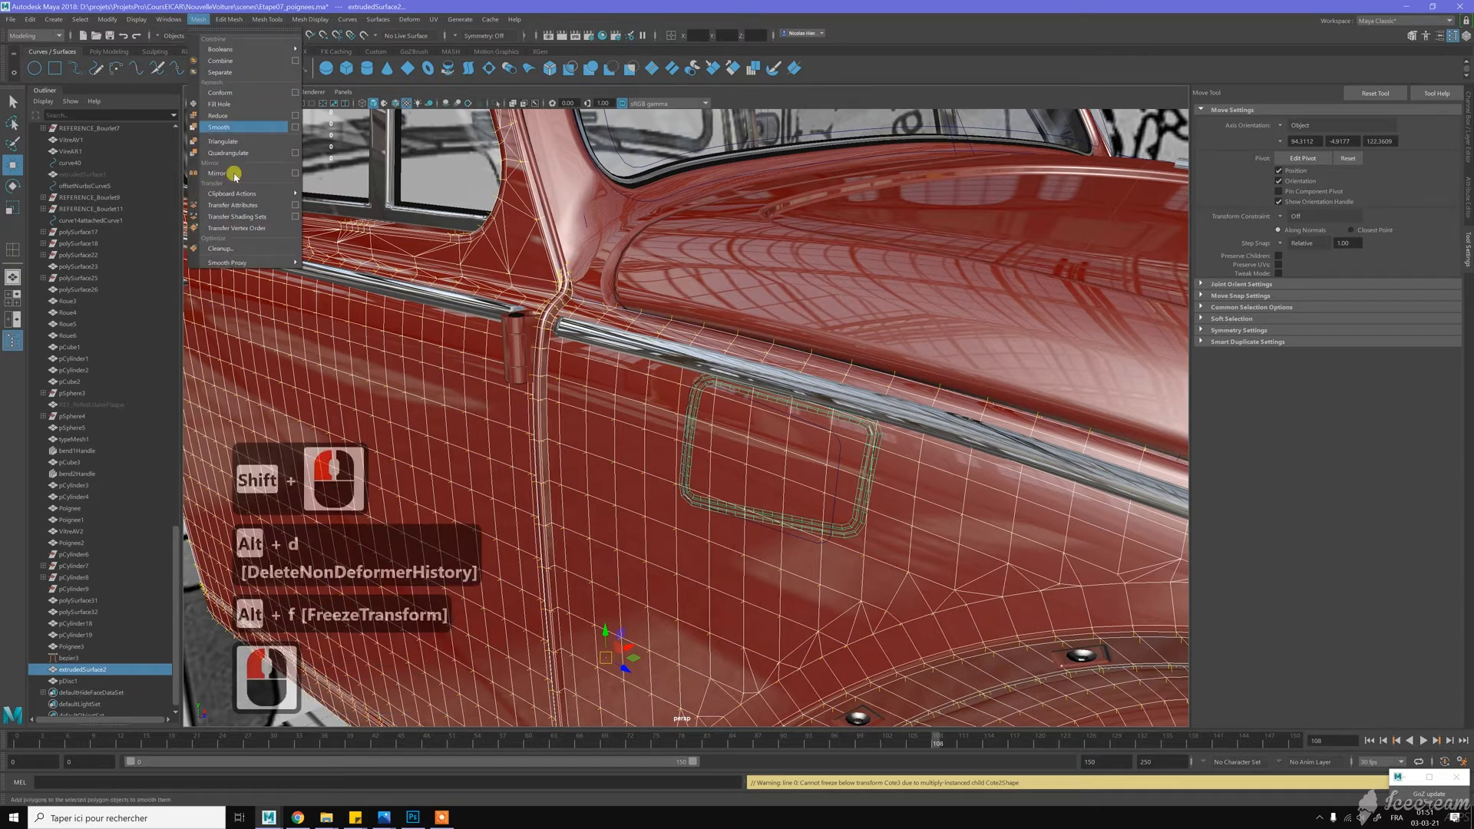
pyautogui.click(296, 205)
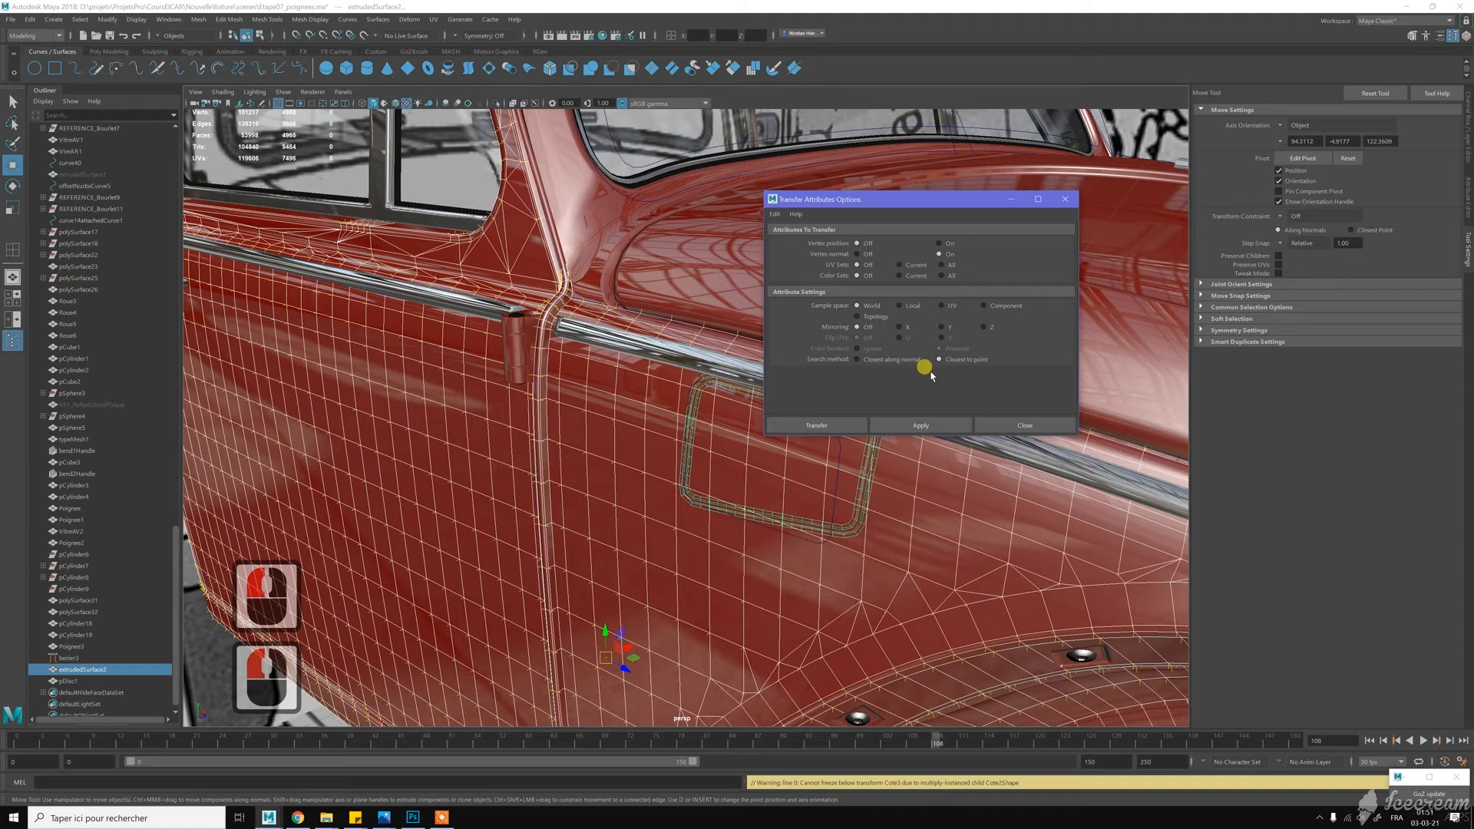
pyautogui.click(905, 423)
pyautogui.click(984, 424)
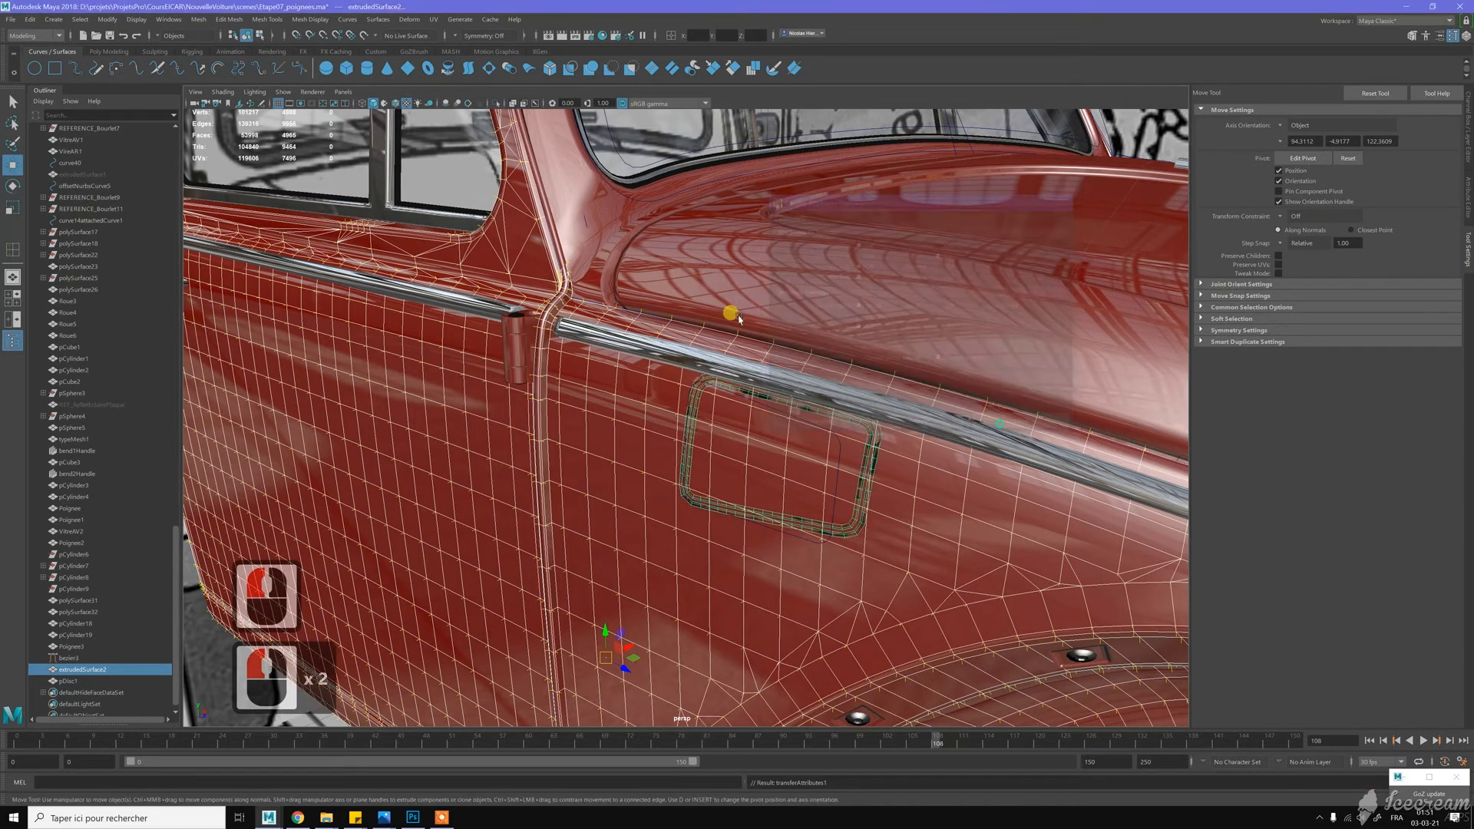
# Delete the full construction history of the side panel and the strip
pyautogui.click(36, 19)
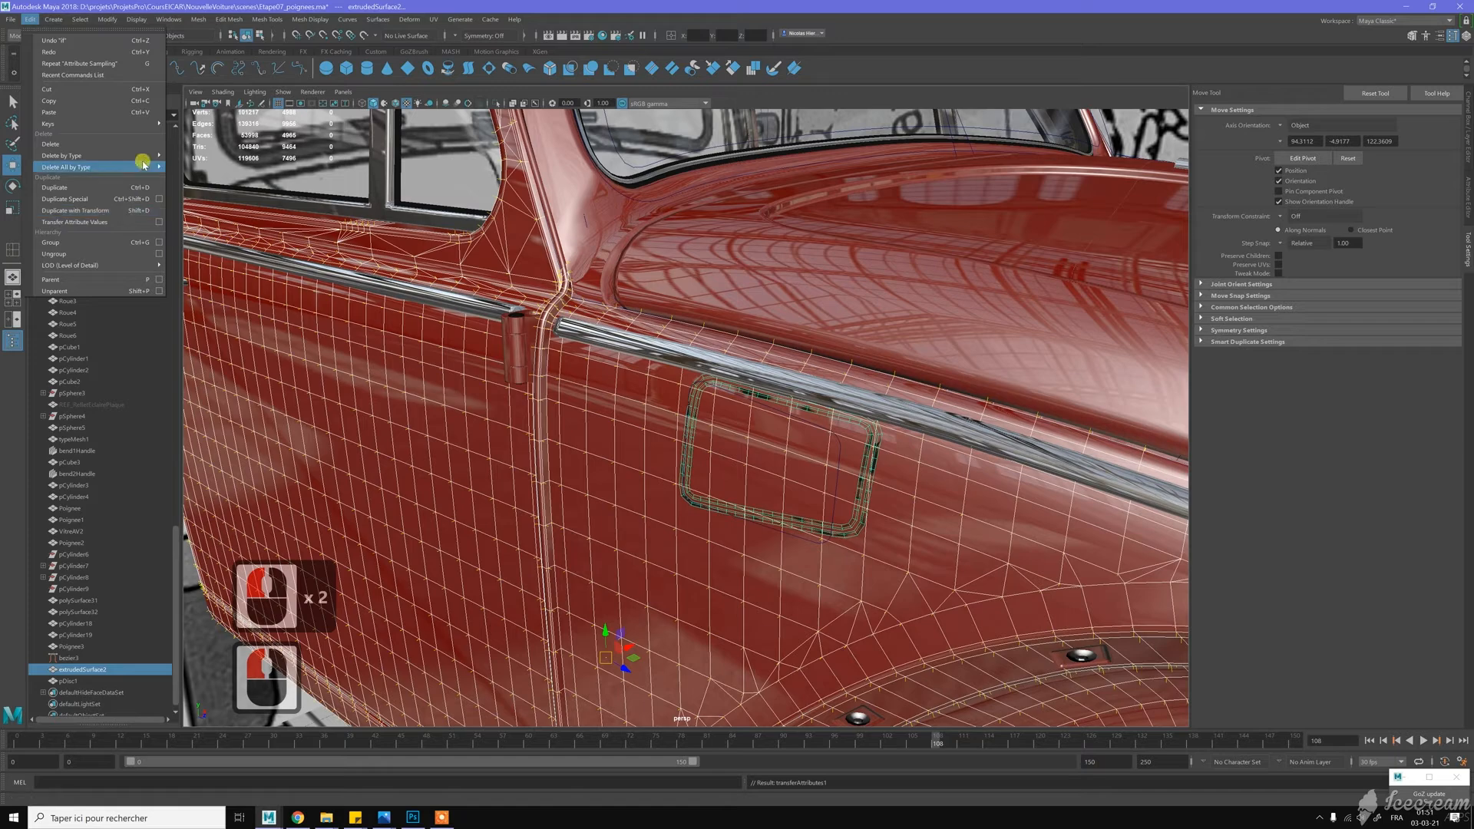
pyautogui.moveTo(146, 155)
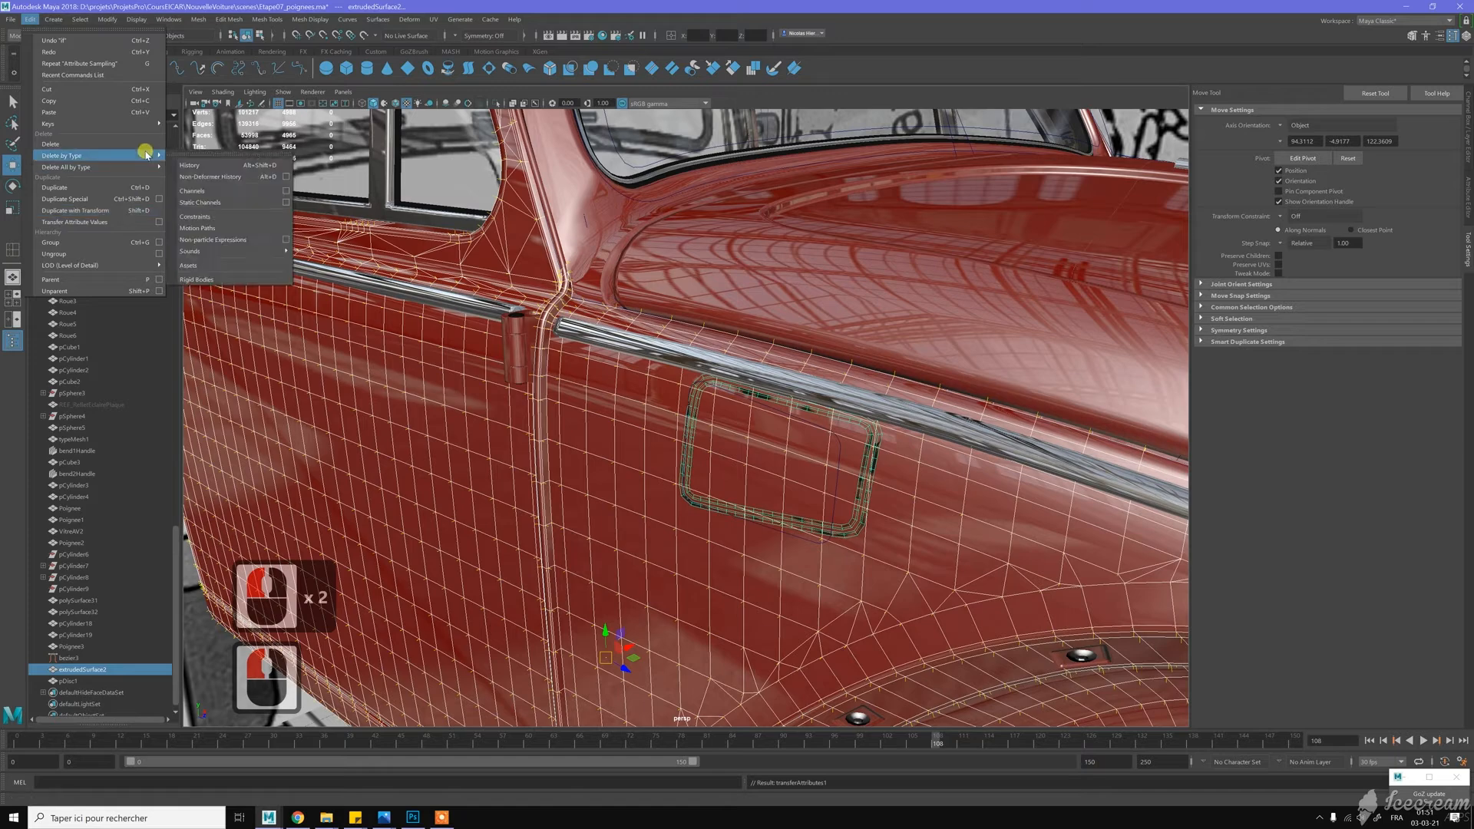
pyautogui.click(206, 167)
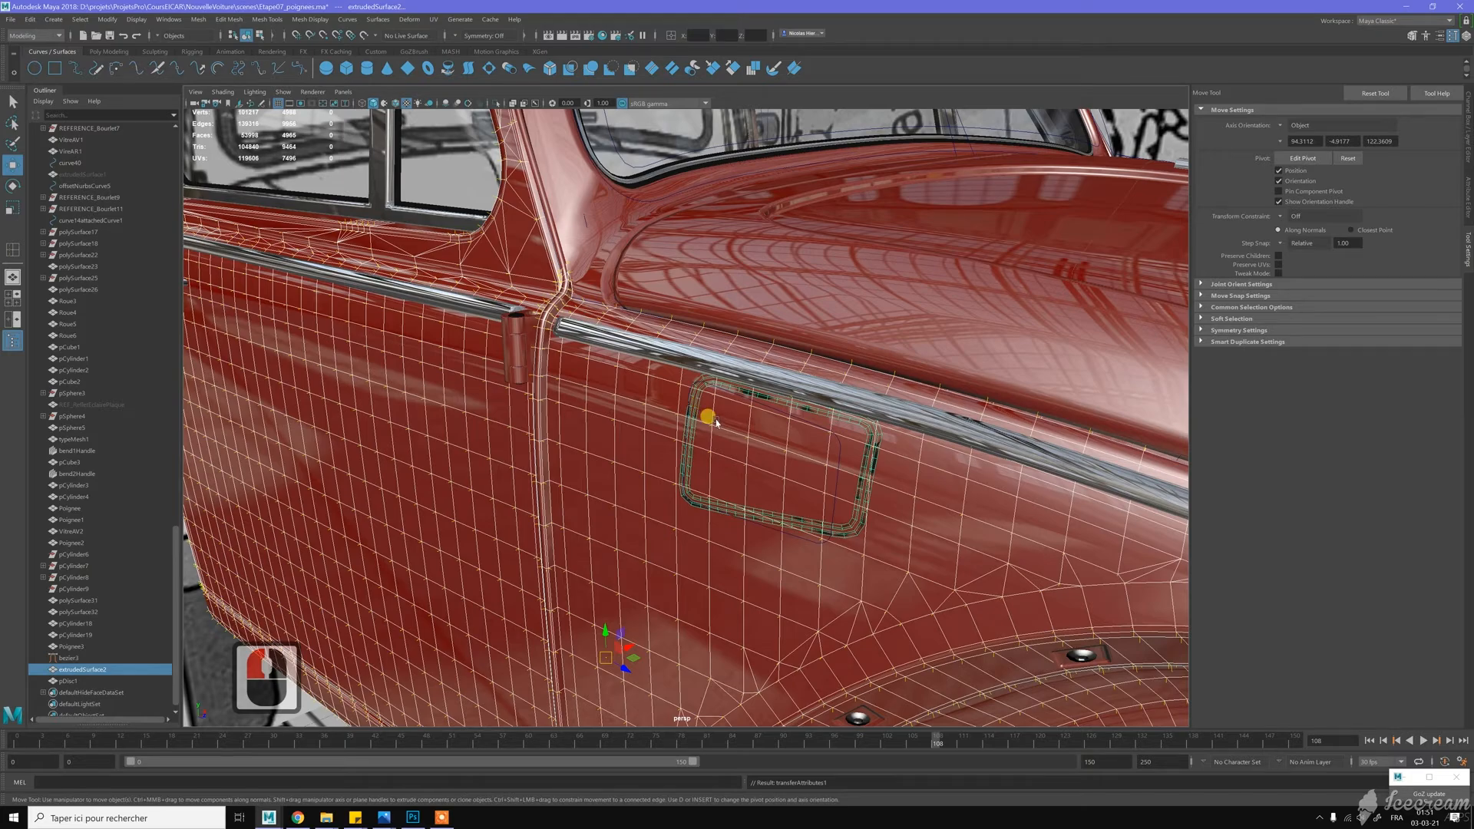
# Isolate the strip alone to check its shading, and bring the whole car back into view with the strip selected
pyautogui.scroll(5, 715, 423)
pyautogui.keyDown('alt'); pyautogui.moveTo(701, 402); pyautogui.dragTo(691, 398); pyautogui.keyUp('alt')
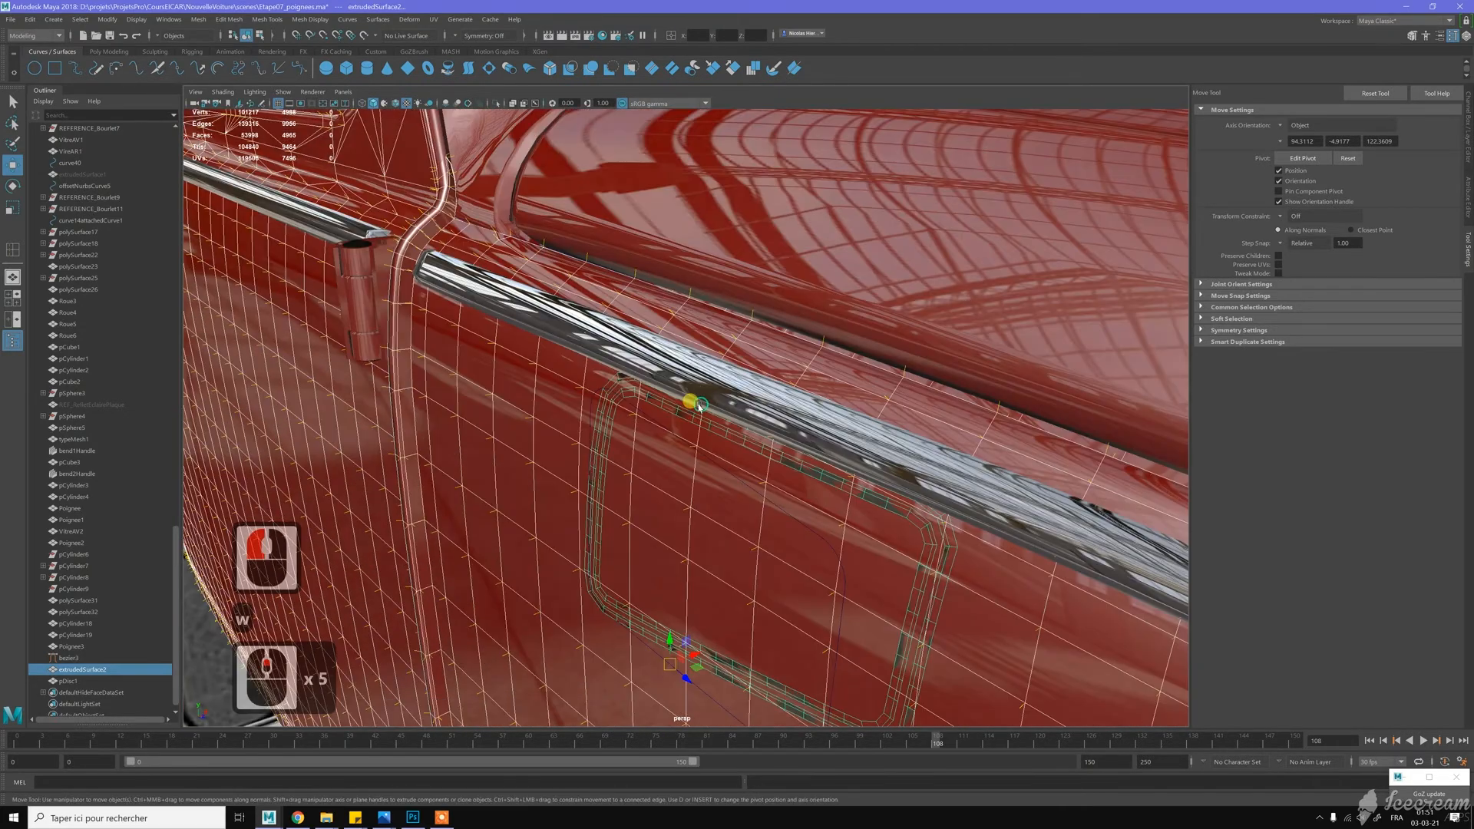
pyautogui.keyDown('alt'); pyautogui.moveTo(659, 423); pyautogui.dragTo(593, 338, button='middle'); pyautogui.keyUp('alt')
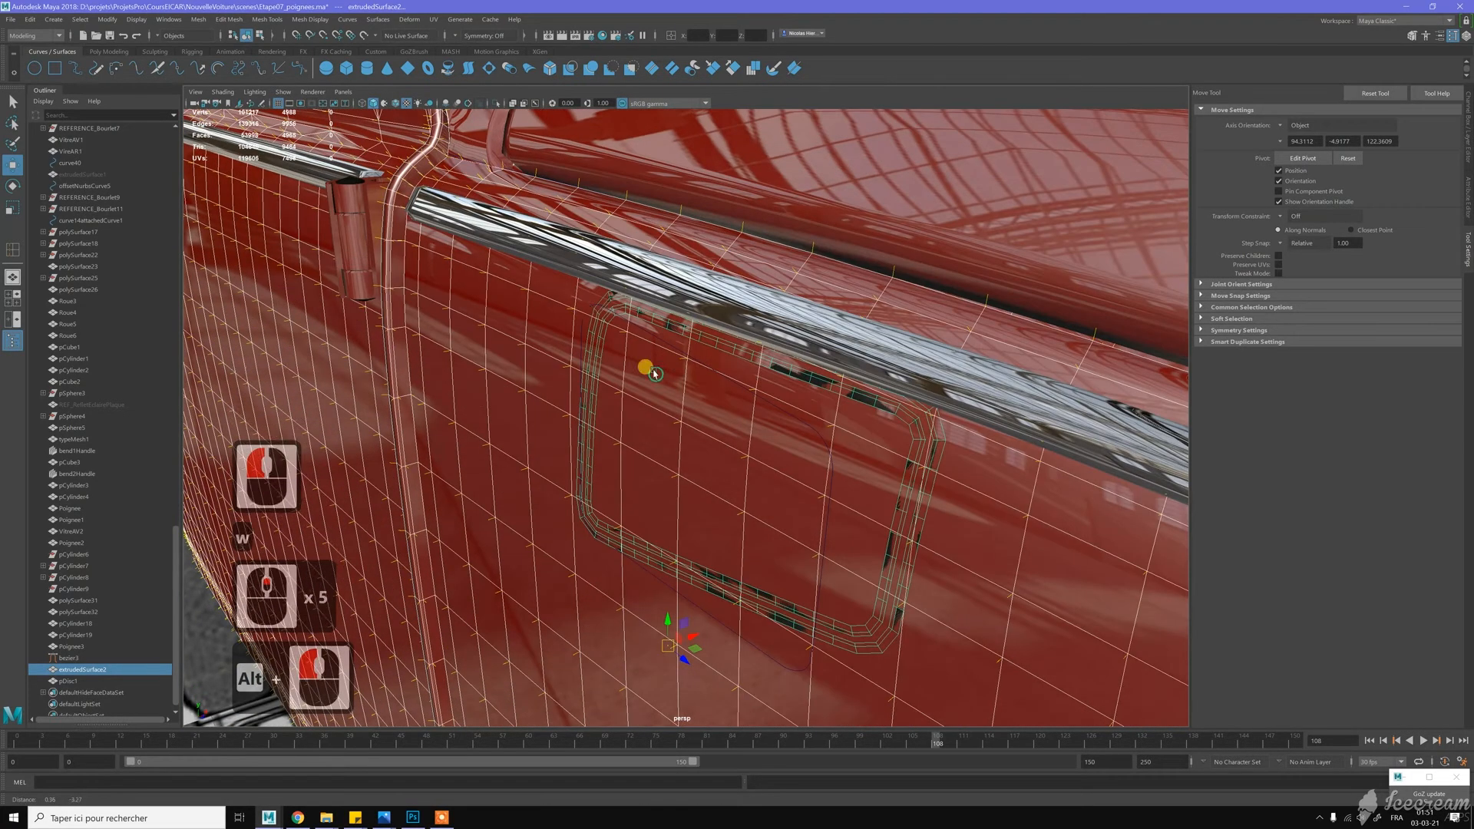
pyautogui.click(599, 339)
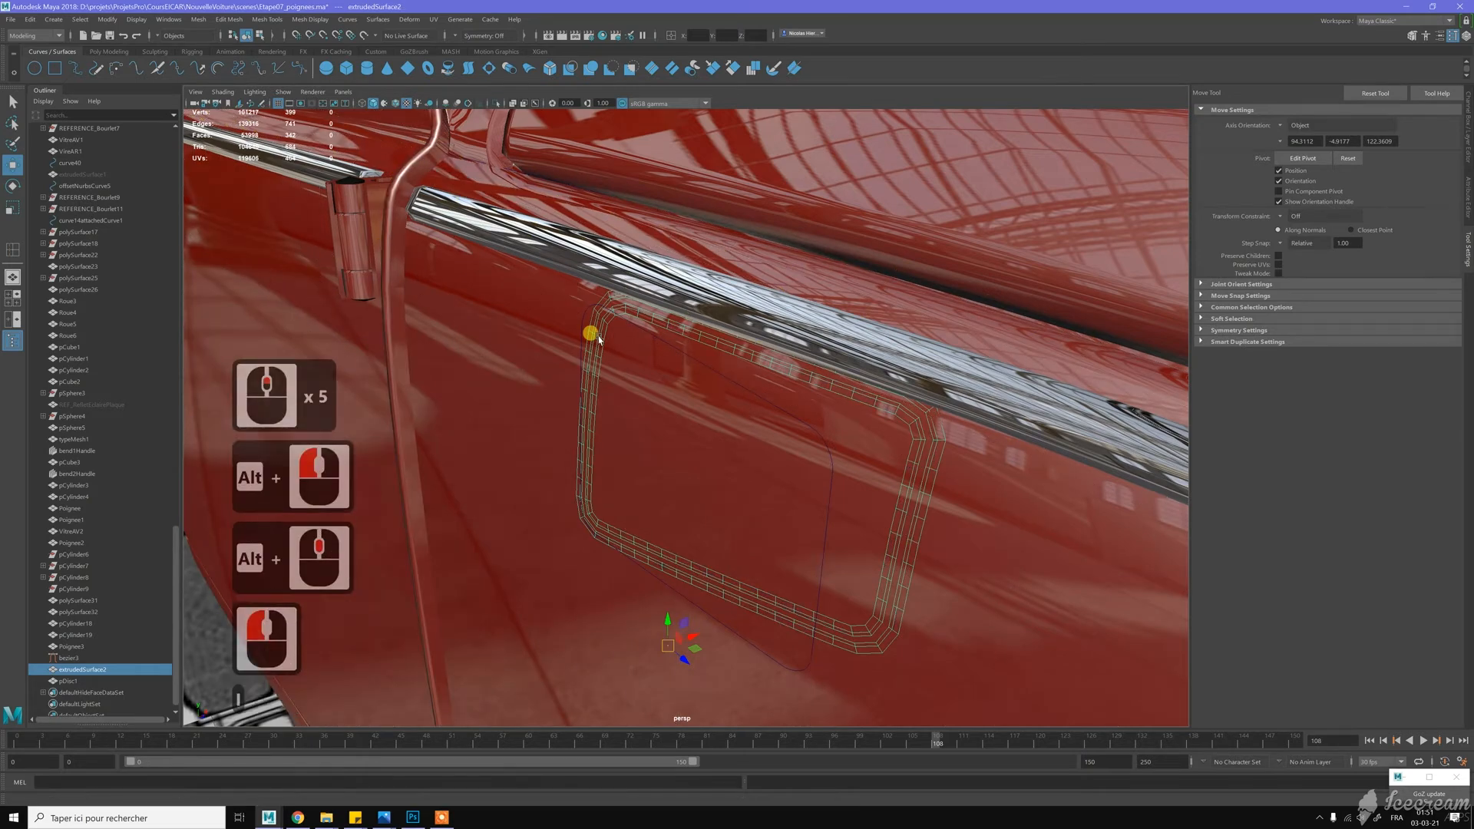
pyautogui.hotkey('ctrl', '1')
pyautogui.click(694, 230)
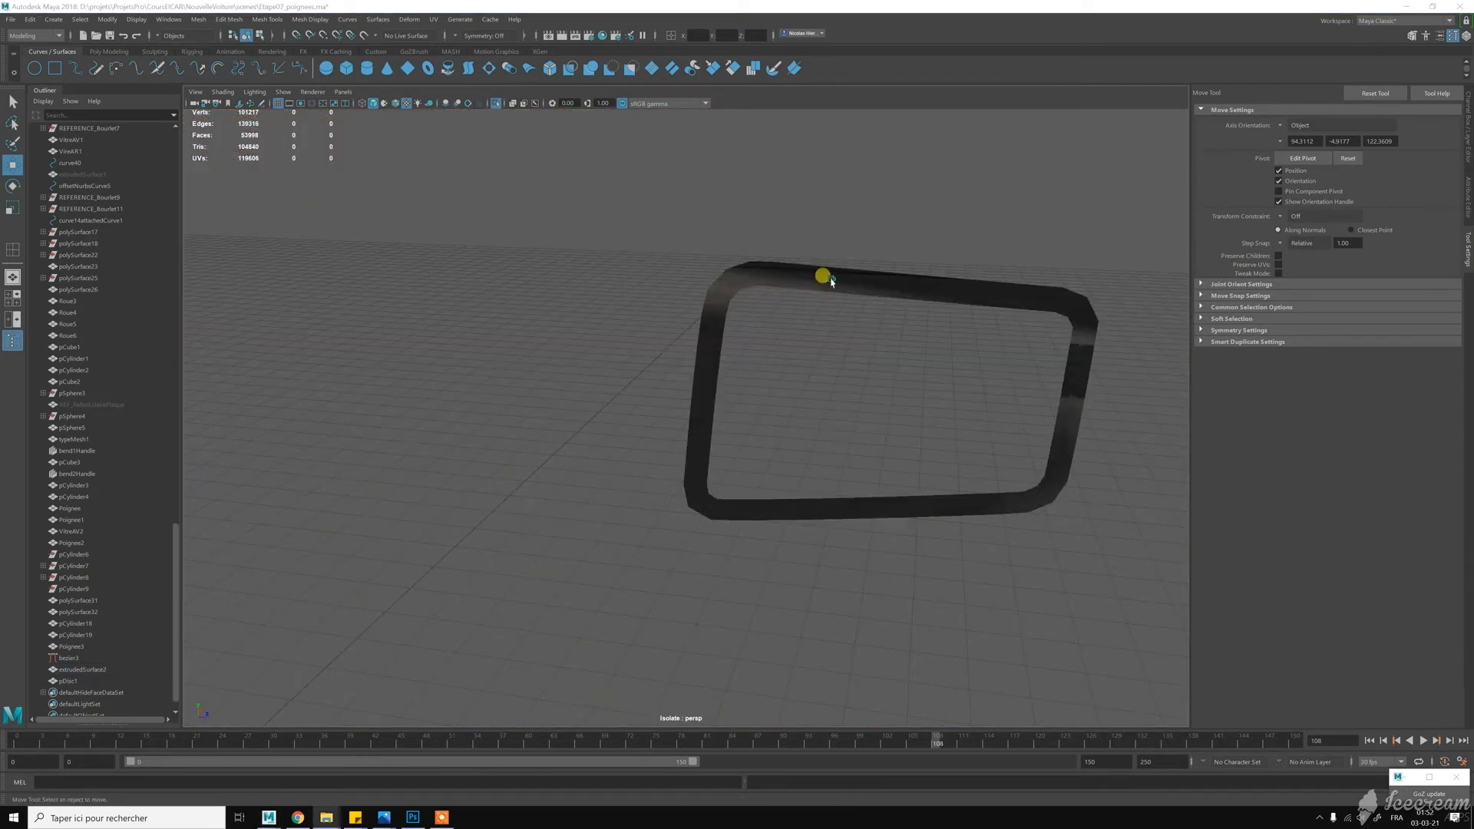
pyautogui.click(822, 281)
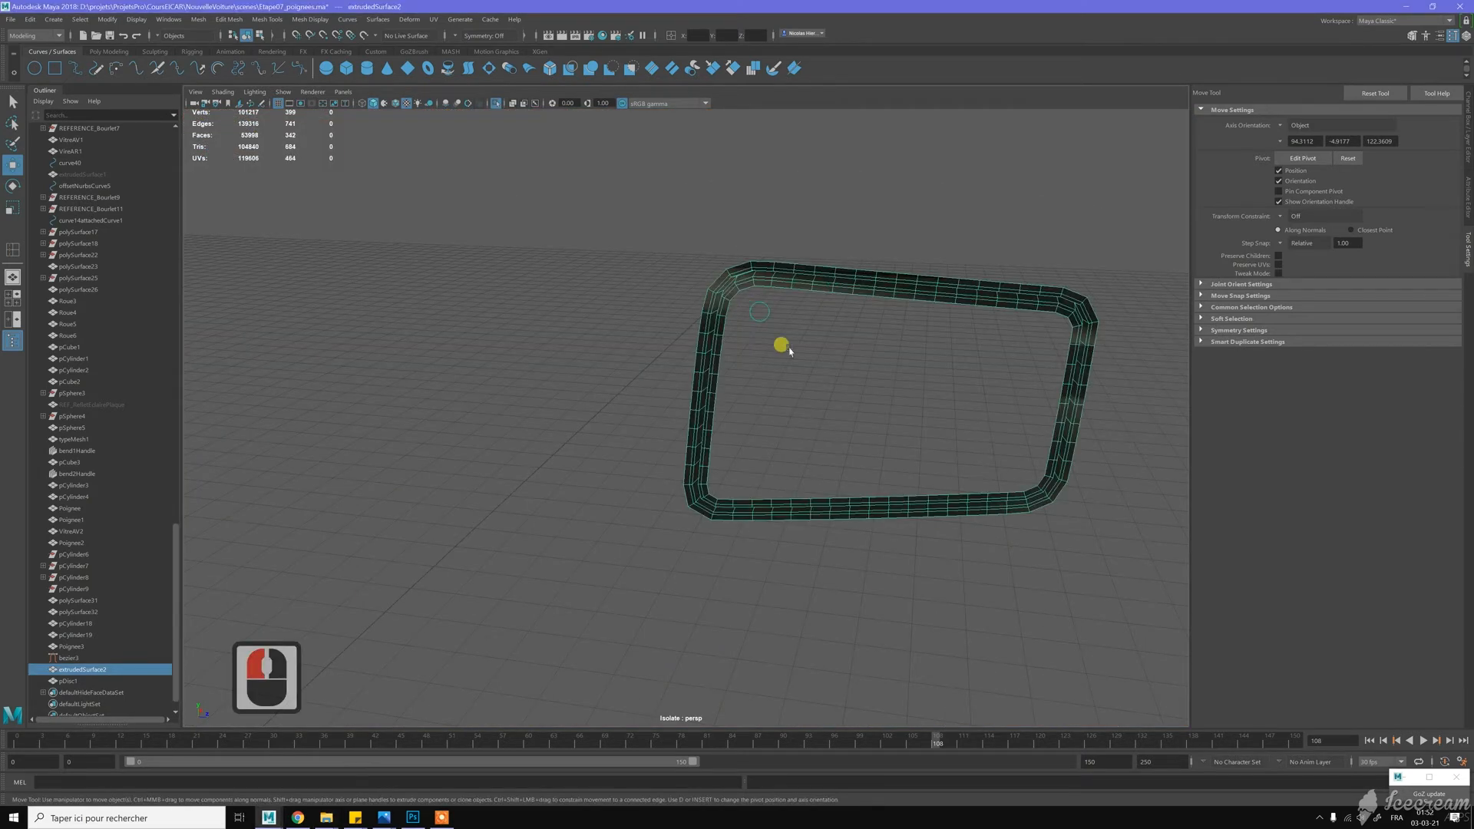
pyautogui.click(498, 104)
pyautogui.scroll(-6, 637, 330)
pyautogui.keyDown('alt'); pyautogui.moveTo(615, 345); pyautogui.dragTo(578, 395); pyautogui.keyUp('alt')
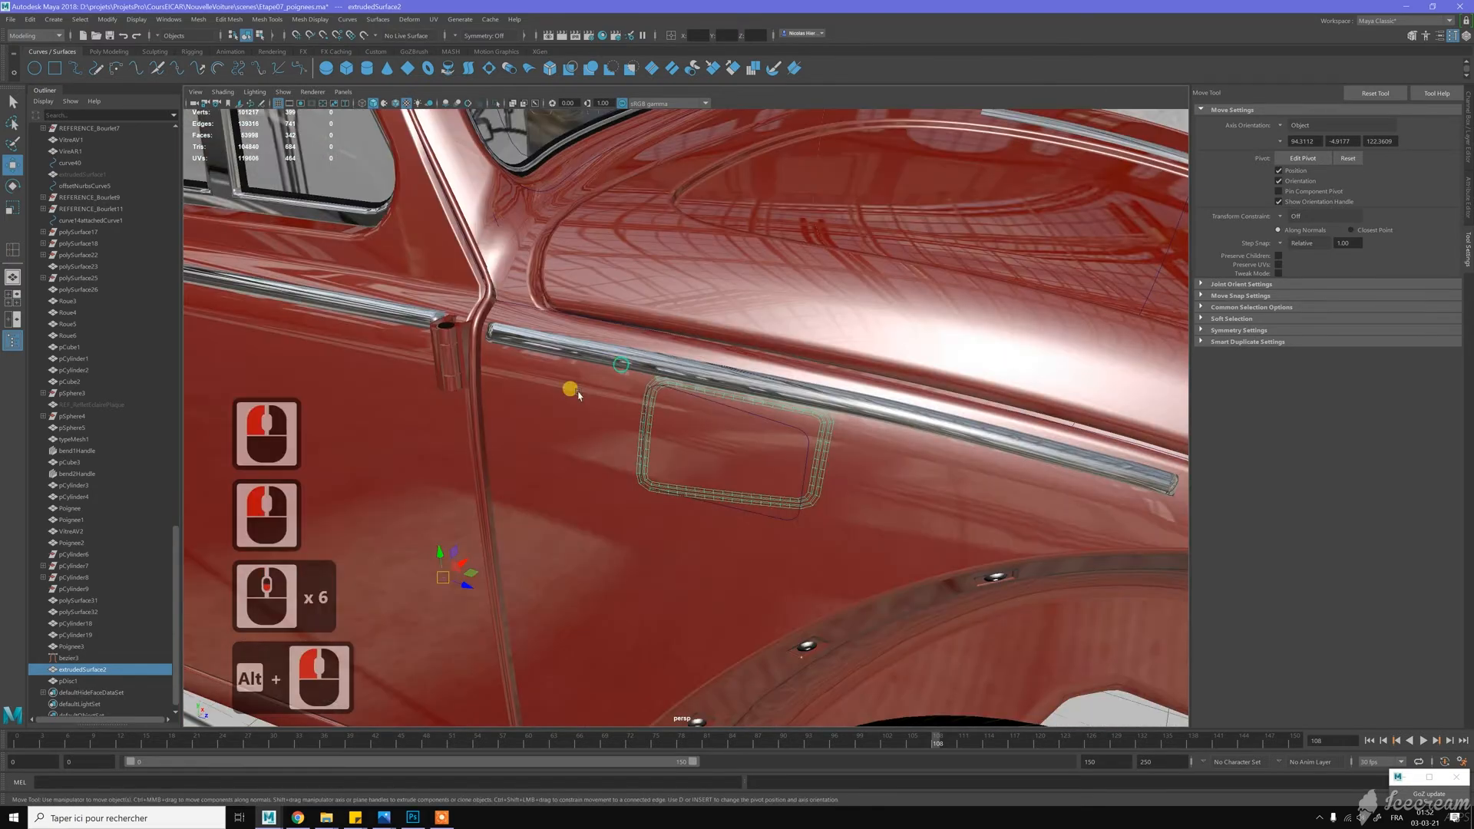
# Select the side panel and inspect its rotation and scale values
pyautogui.click(780, 358)
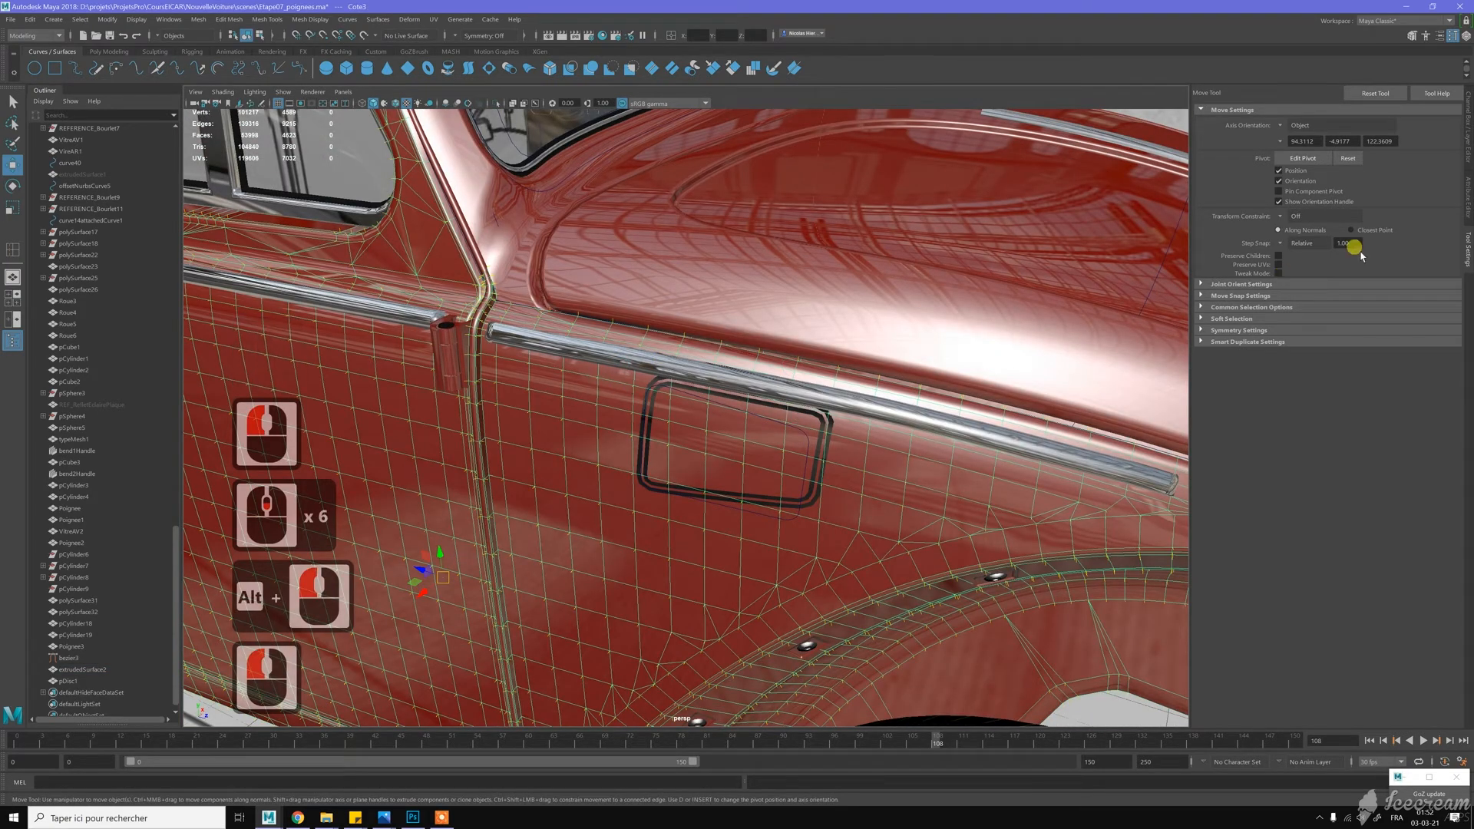
pyautogui.click(1468, 131)
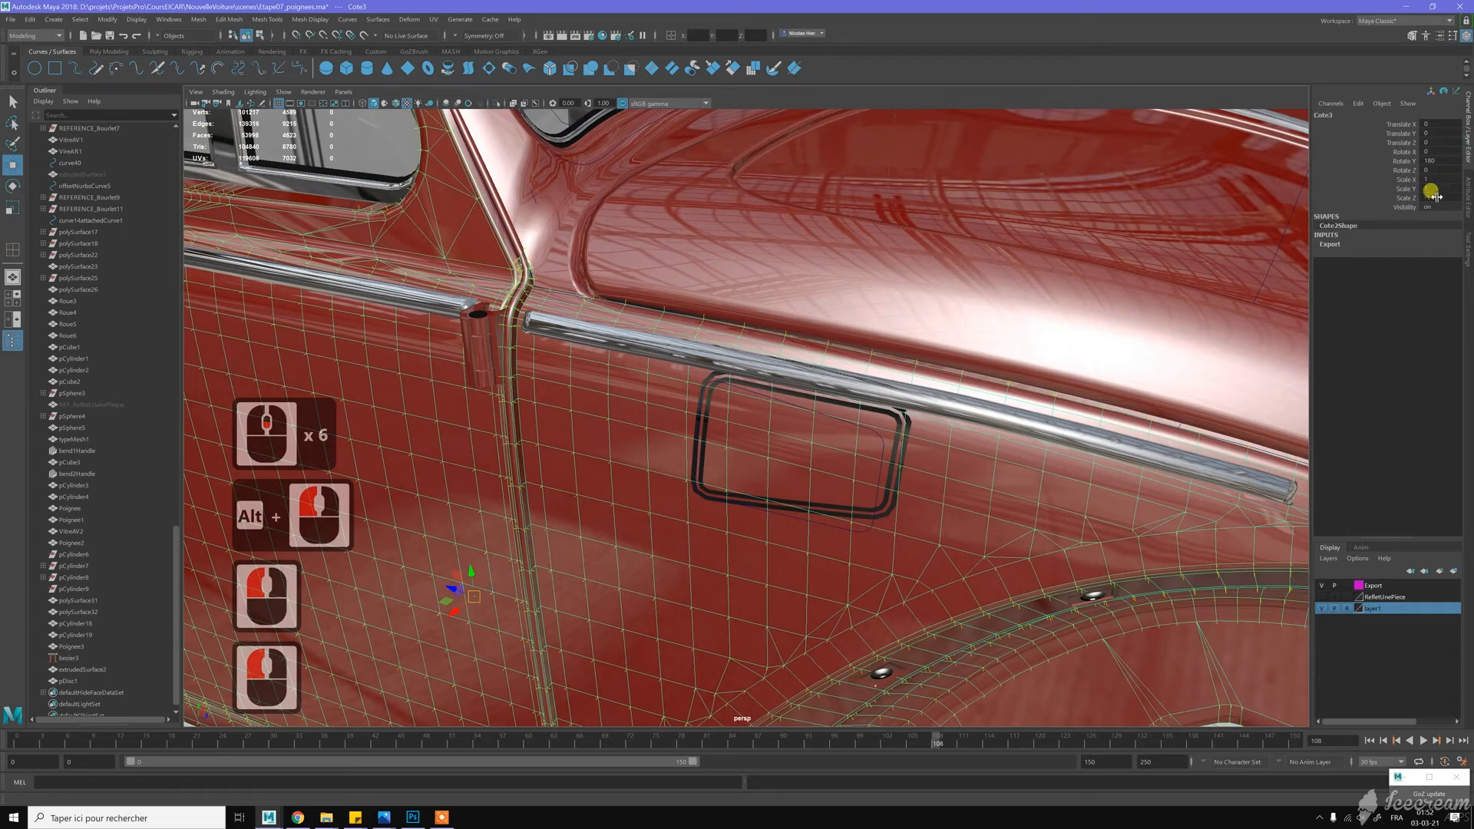
pyautogui.scroll(4, 839, 388)
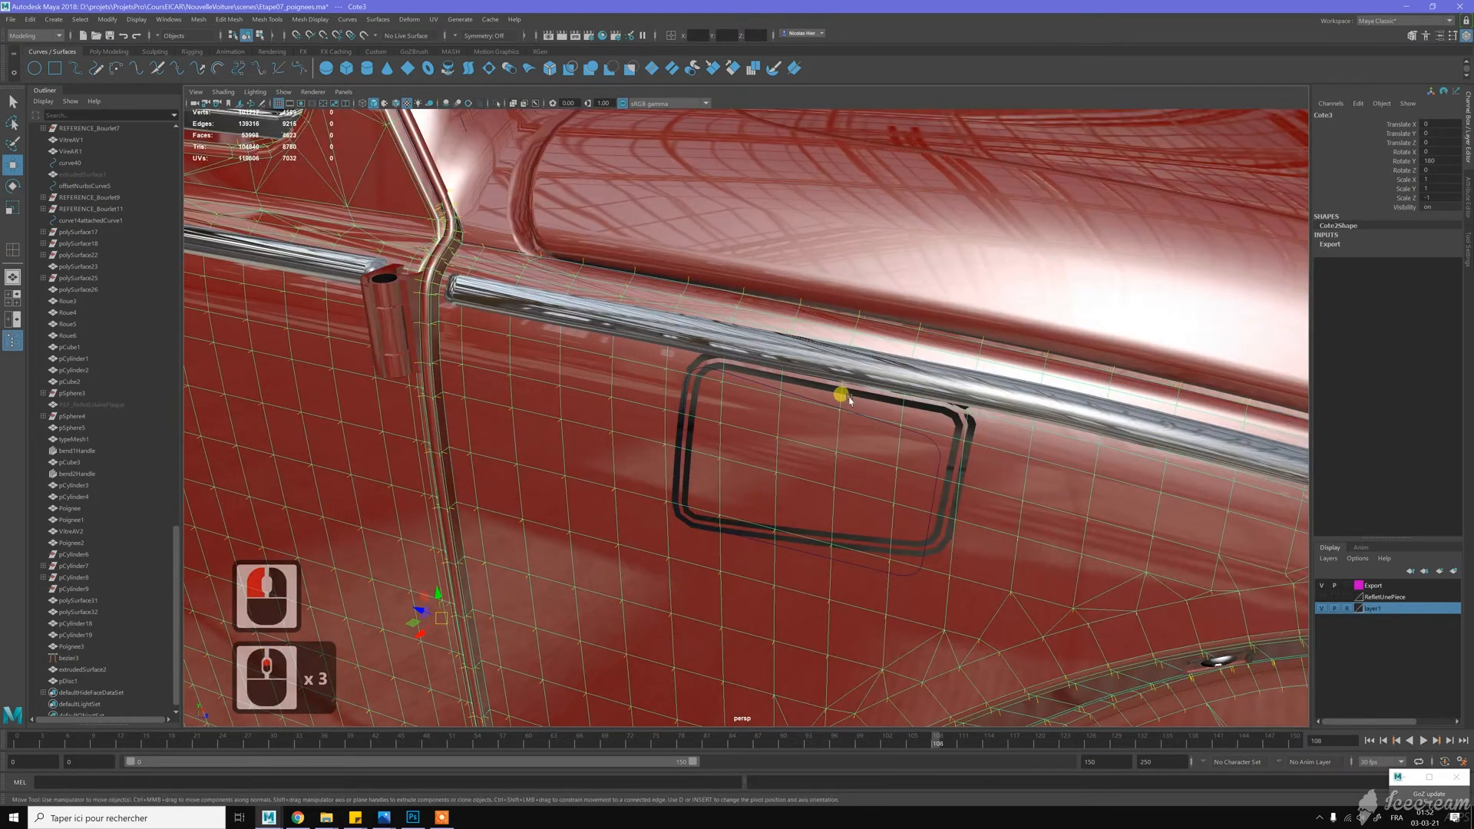
# Mirror the strip to the other side of the car by setting its Scale X to -1, and check its placement there
pyautogui.click(762, 362)
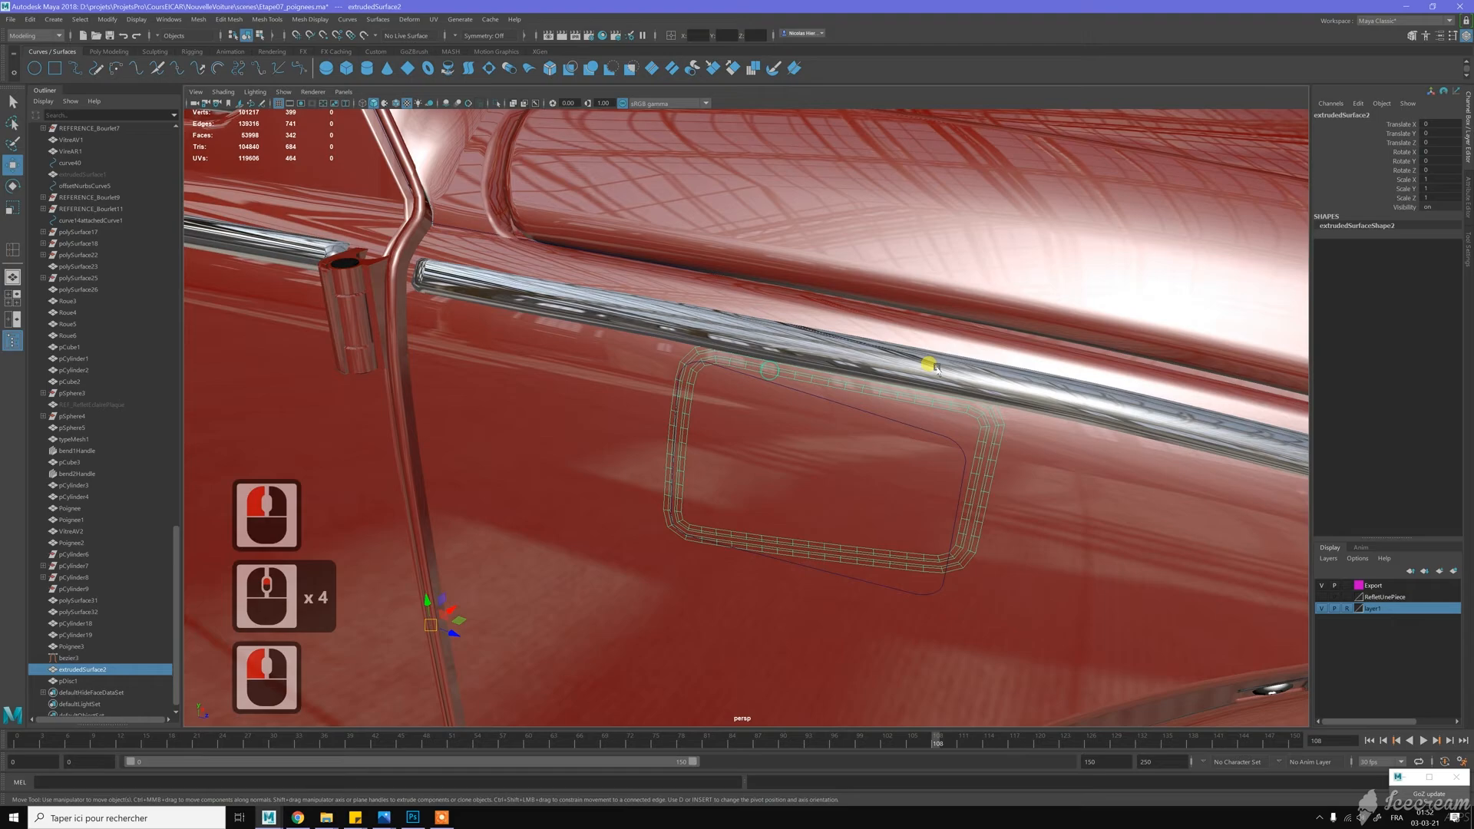
pyautogui.scroll(-6, 743, 354)
pyautogui.keyDown('alt'); pyautogui.moveTo(743, 355); pyautogui.dragTo(719, 353); pyautogui.keyUp('alt')
pyautogui.scroll(-5, 737, 357)
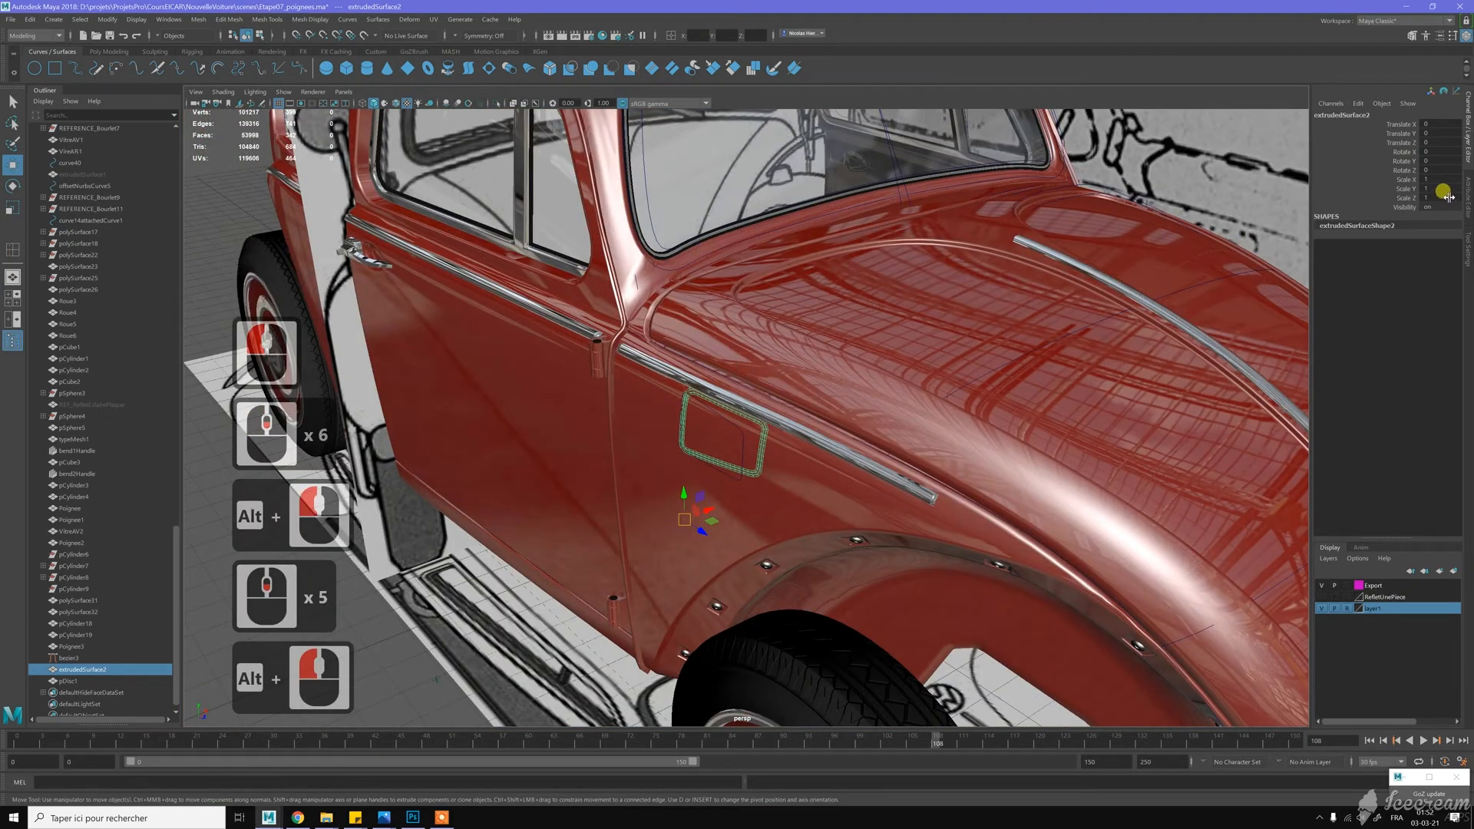
pyautogui.keyDown('alt'); pyautogui.moveTo(954, 224); pyautogui.dragTo(912, 427); pyautogui.keyUp('alt')
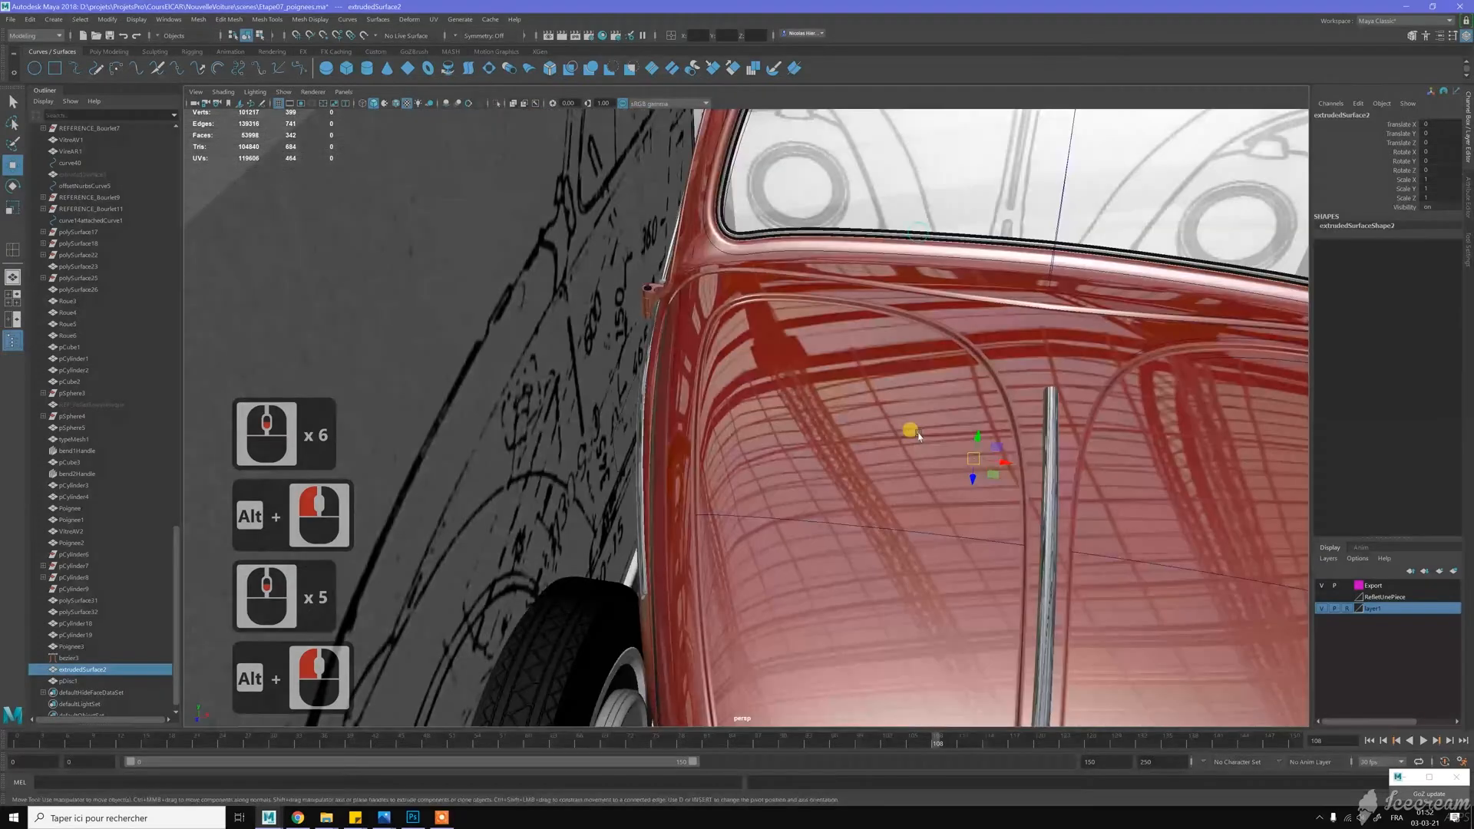
pyautogui.click(1437, 178)
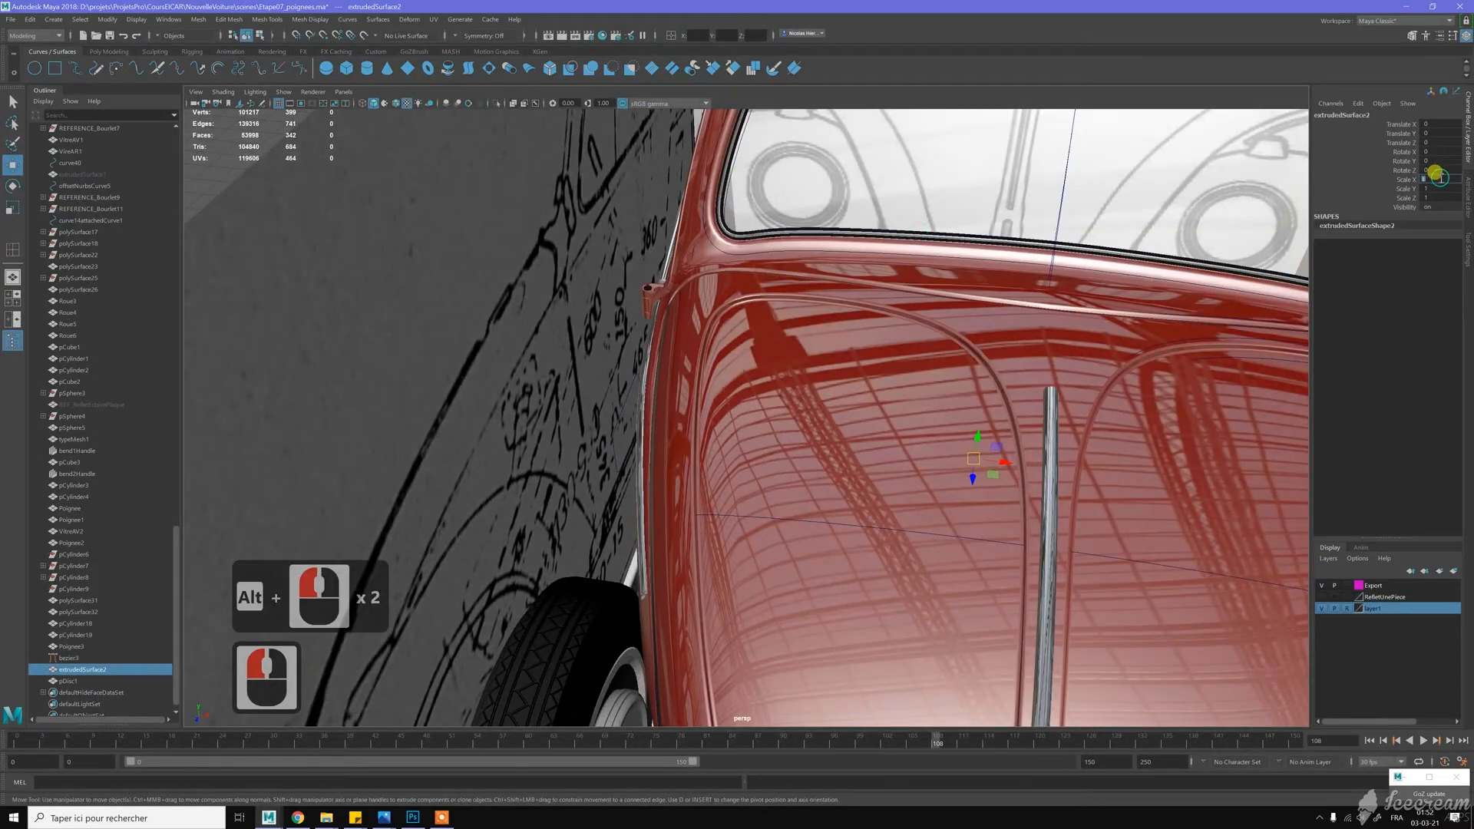
pyautogui.write('-1')
pyautogui.press('Return')
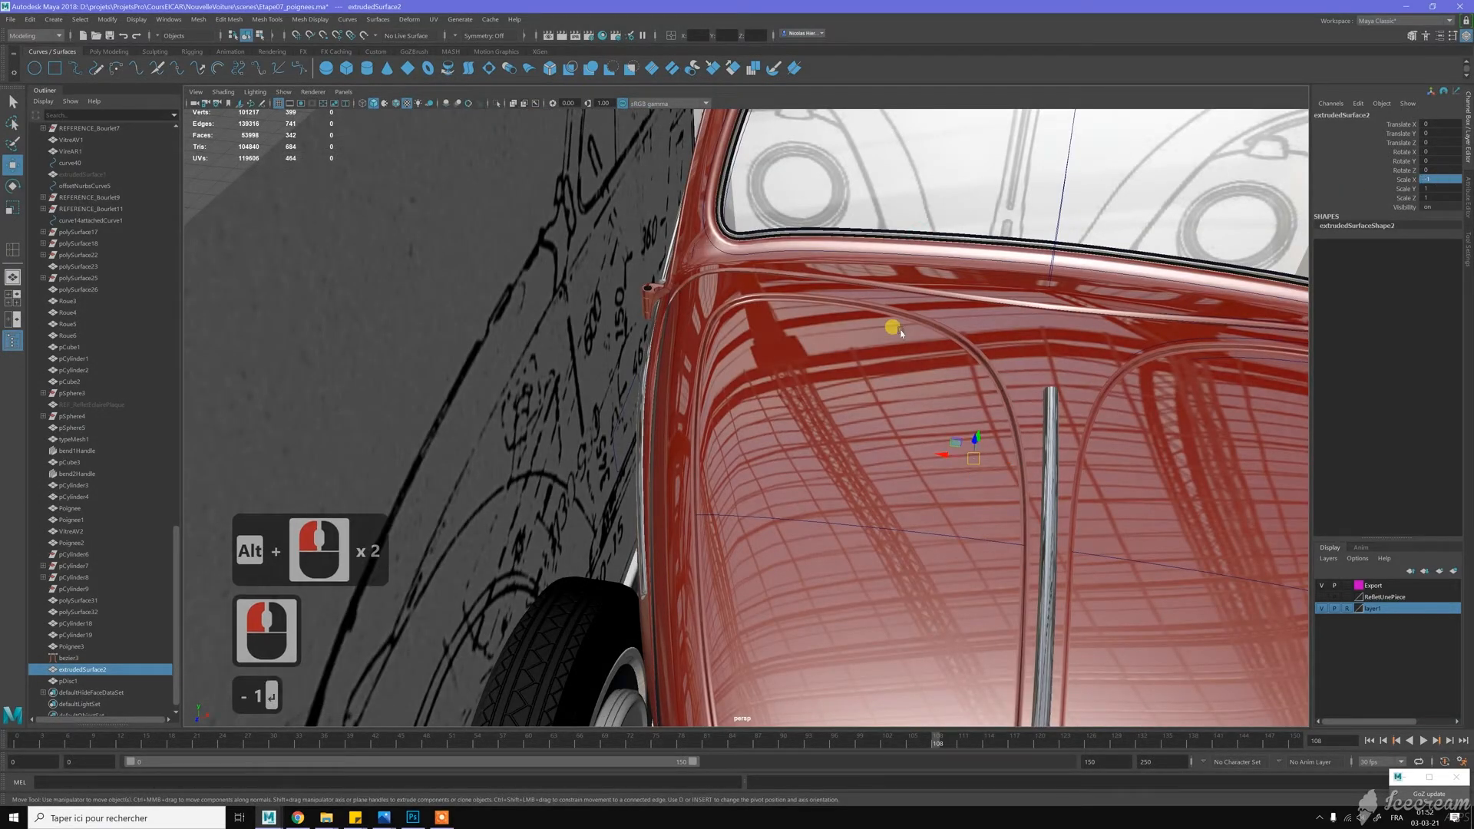
pyautogui.scroll(-4, 894, 330)
pyautogui.moveTo(961, 387)
pyautogui.keyDown('alt'); pyautogui.mouseDown()
pyautogui.moveTo(806, 332)
pyautogui.moveTo(948, 378)
pyautogui.mouseUp(); pyautogui.keyUp('alt')
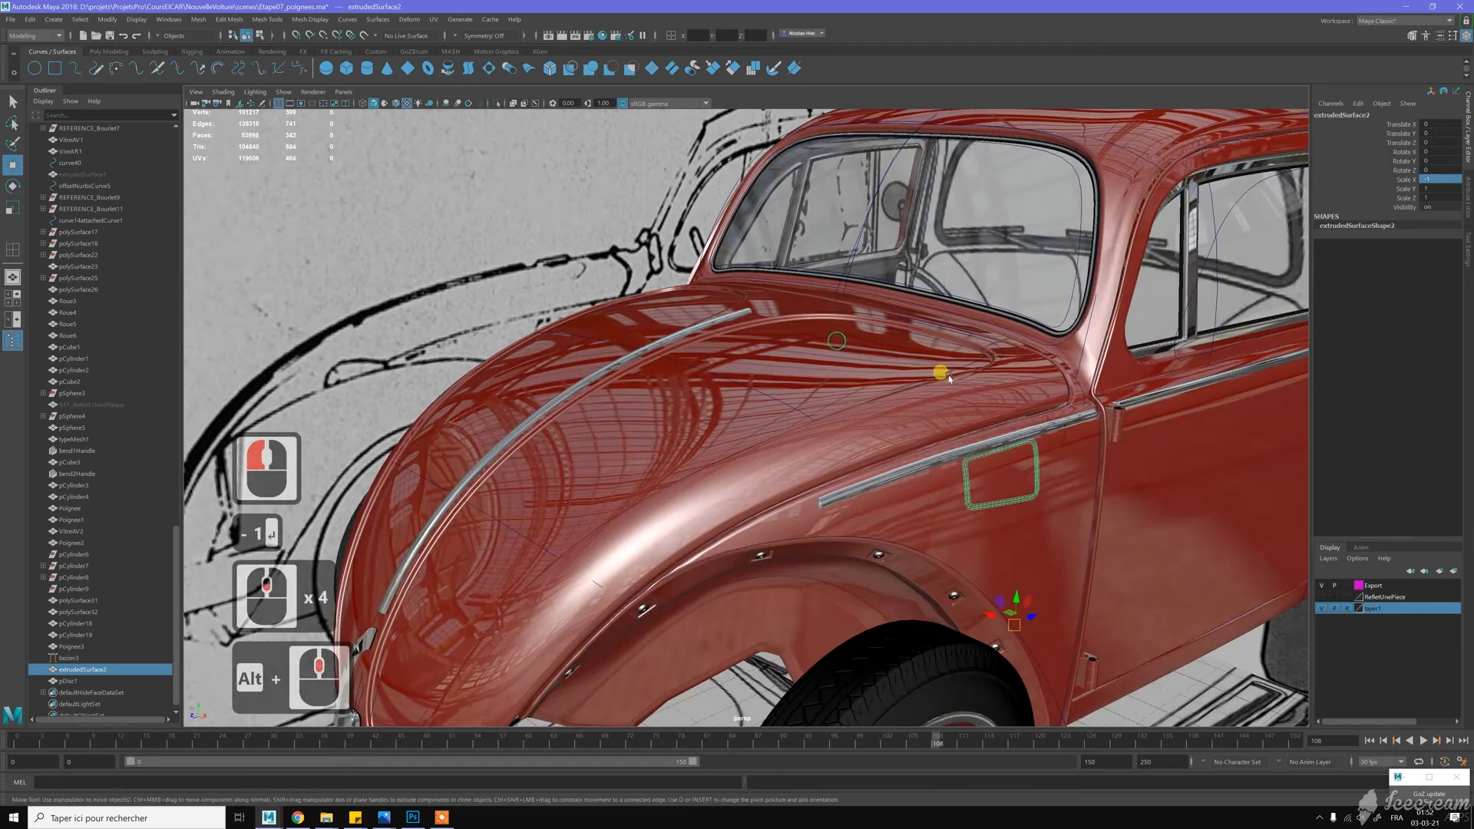
pyautogui.keyDown('alt'); pyautogui.moveTo(948, 378); pyautogui.dragTo(960, 388, button='right'); pyautogui.keyUp('alt')
pyautogui.keyDown('alt'); pyautogui.moveTo(960, 388); pyautogui.dragTo(968, 398); pyautogui.keyUp('alt')
pyautogui.keyDown('alt'); pyautogui.moveTo(881, 328); pyautogui.dragTo(881, 328, button='right'); pyautogui.keyUp('alt')
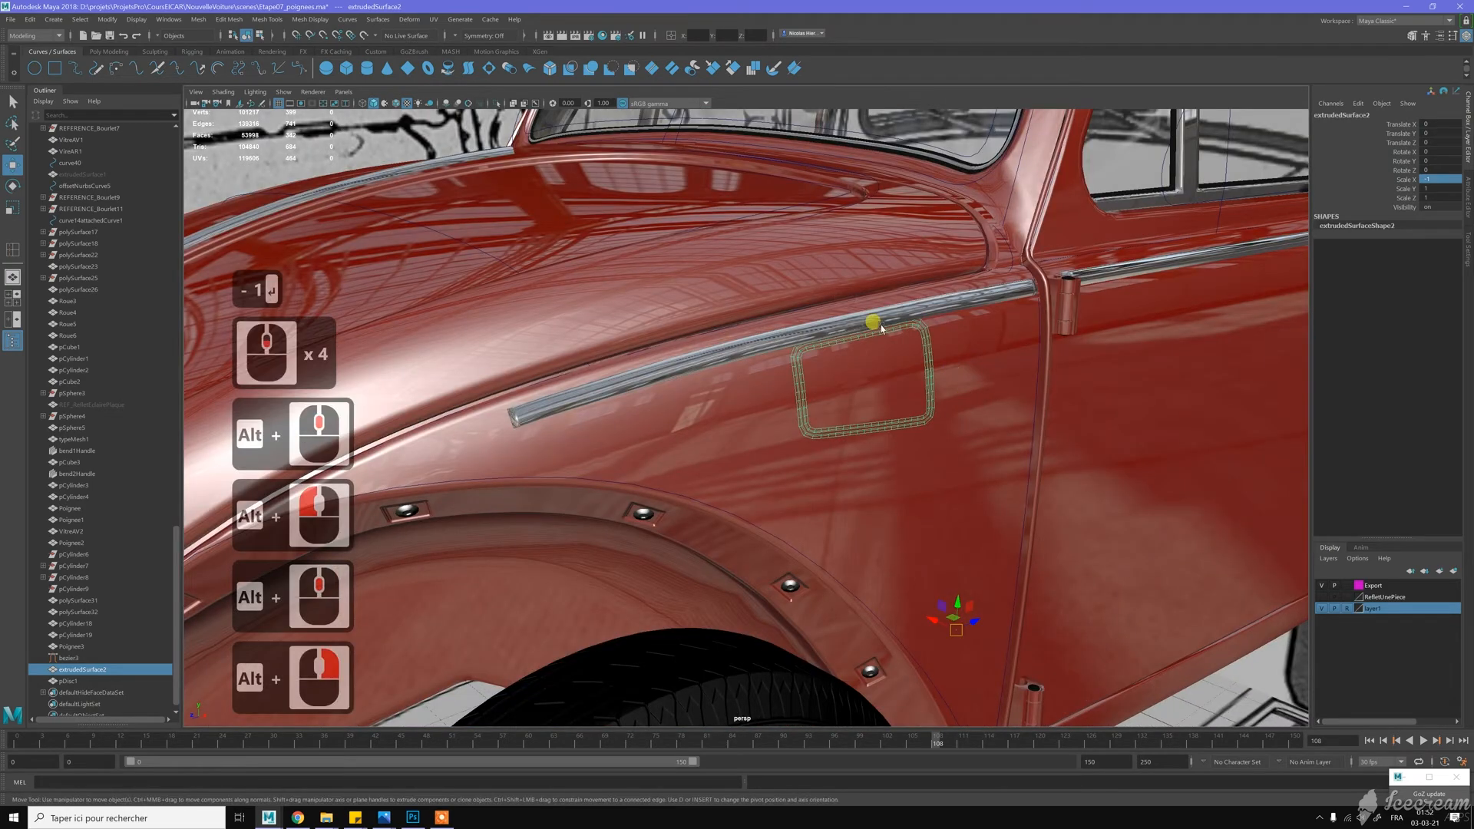
# Freeze the transformations of the mirrored strip
pyautogui.hotkey('alt', 'f')
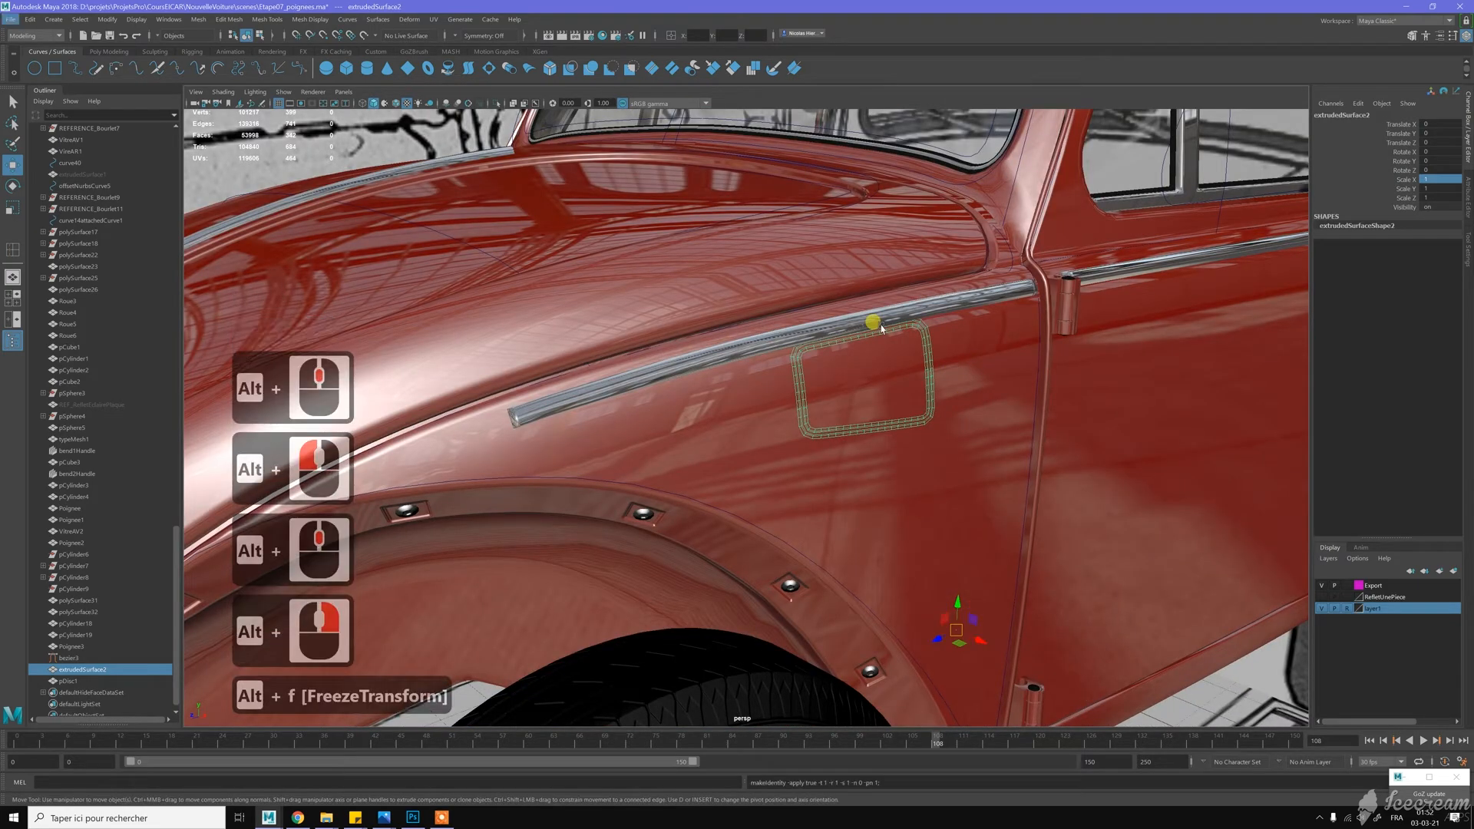
pyautogui.scroll(8, 933, 333)
pyautogui.keyDown('alt'); pyautogui.moveTo(933, 333); pyautogui.dragTo(873, 347, button='middle'); pyautogui.keyUp('alt')
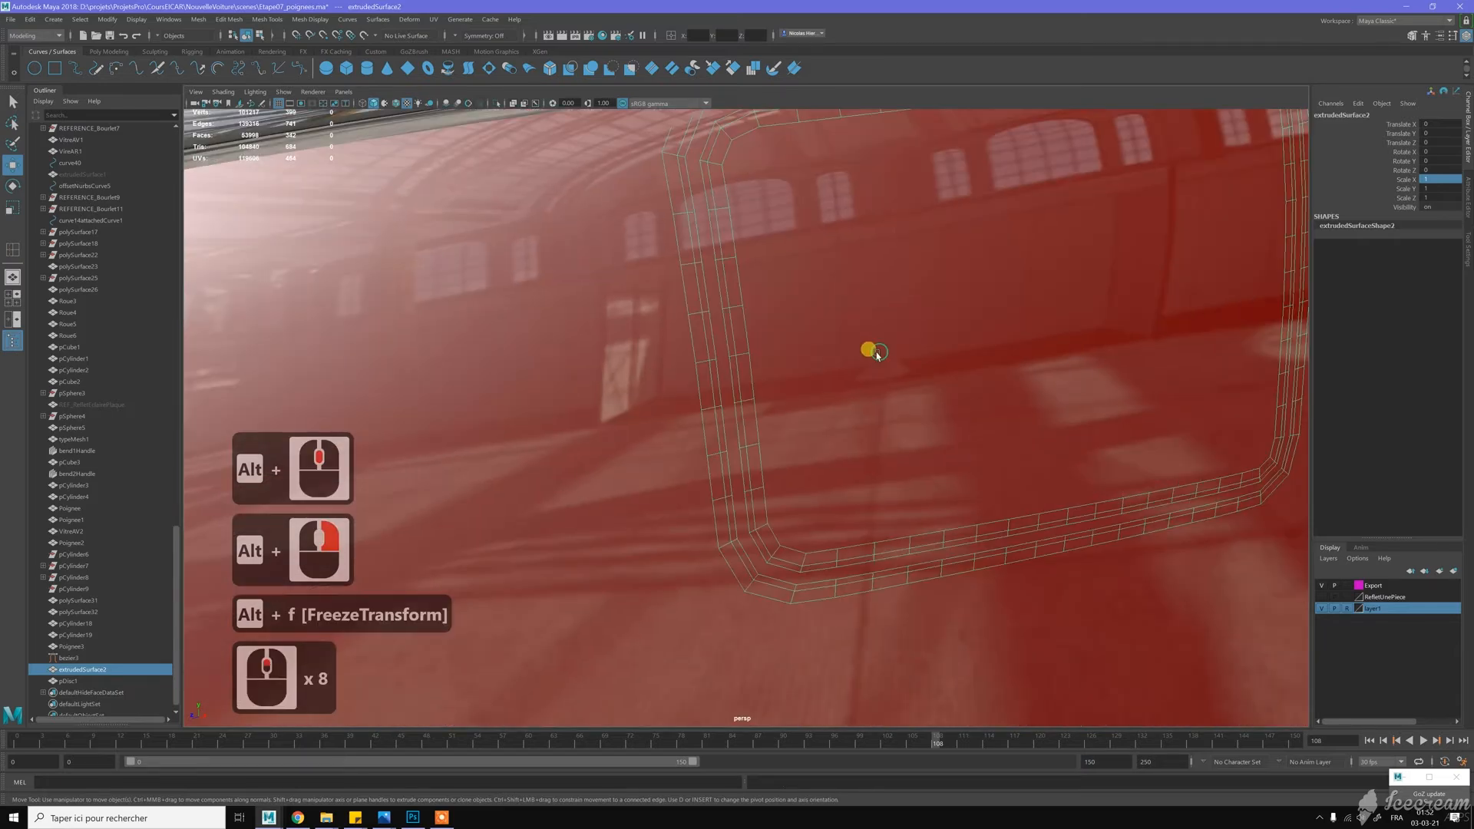
pyautogui.scroll(-2, 873, 347)
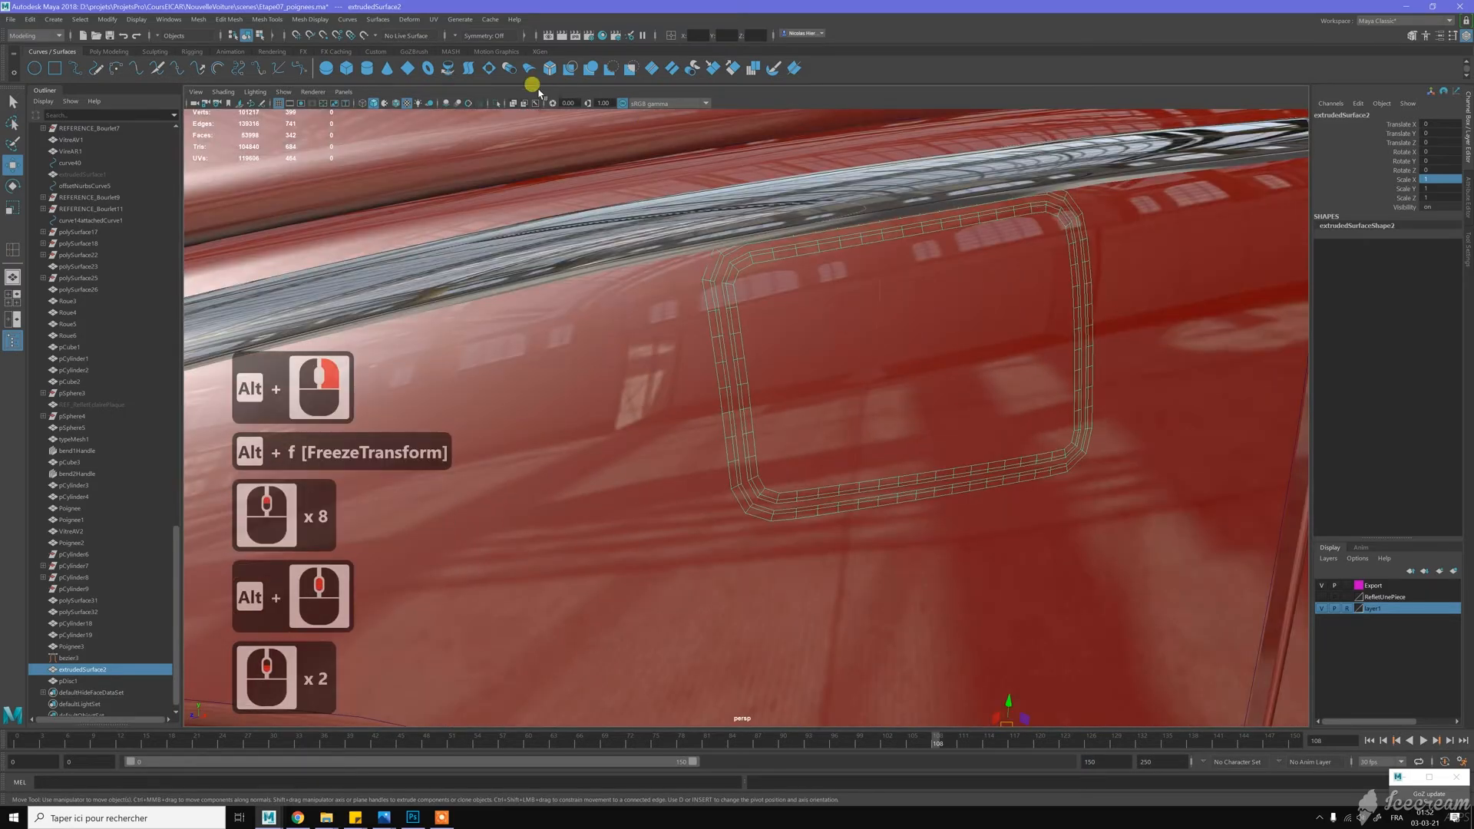
# Isolate the strip and unlock its vertex normals
pyautogui.click(496, 103)
pyautogui.click(632, 218)
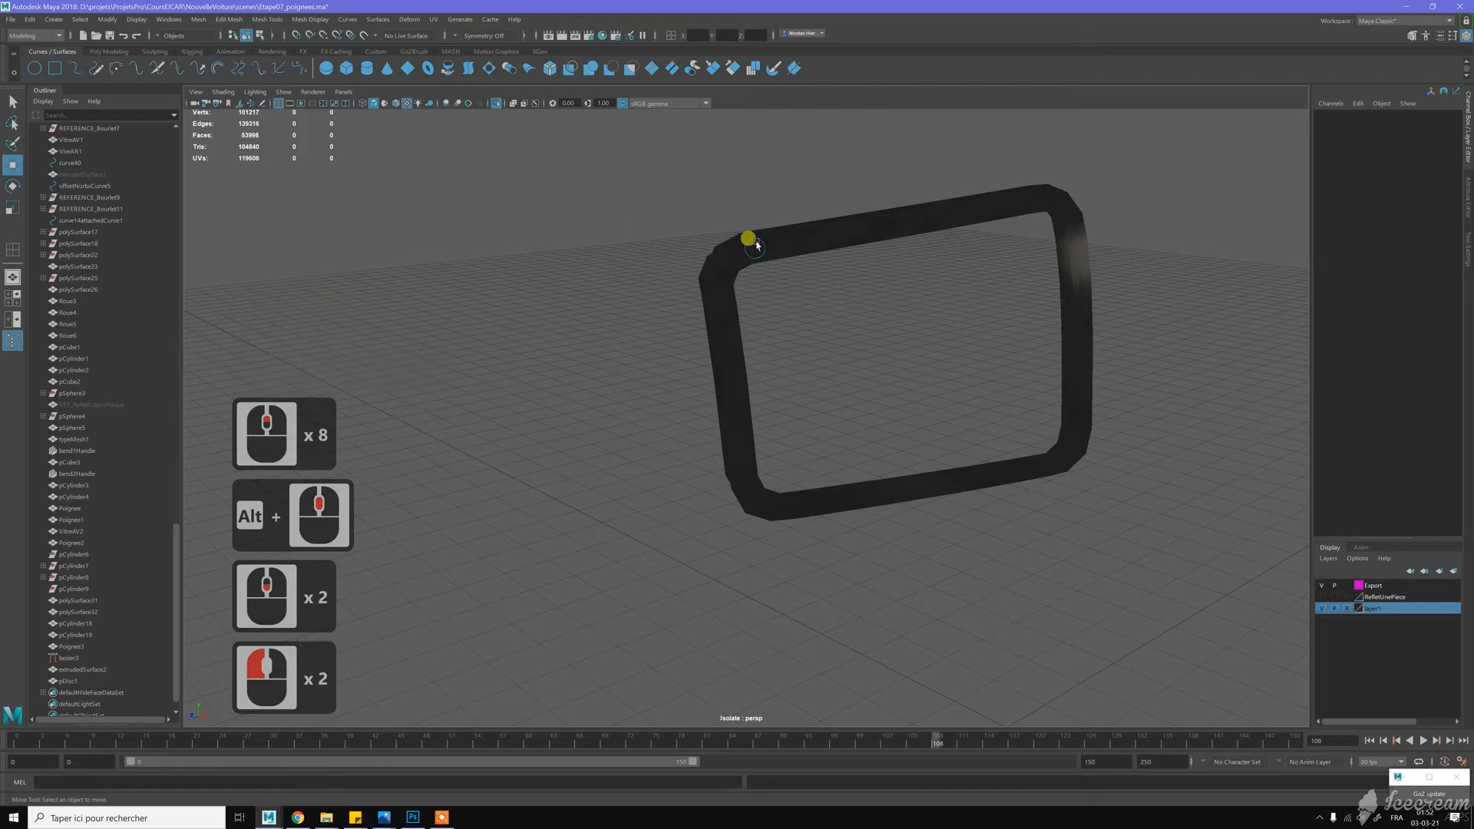
pyautogui.click(782, 226)
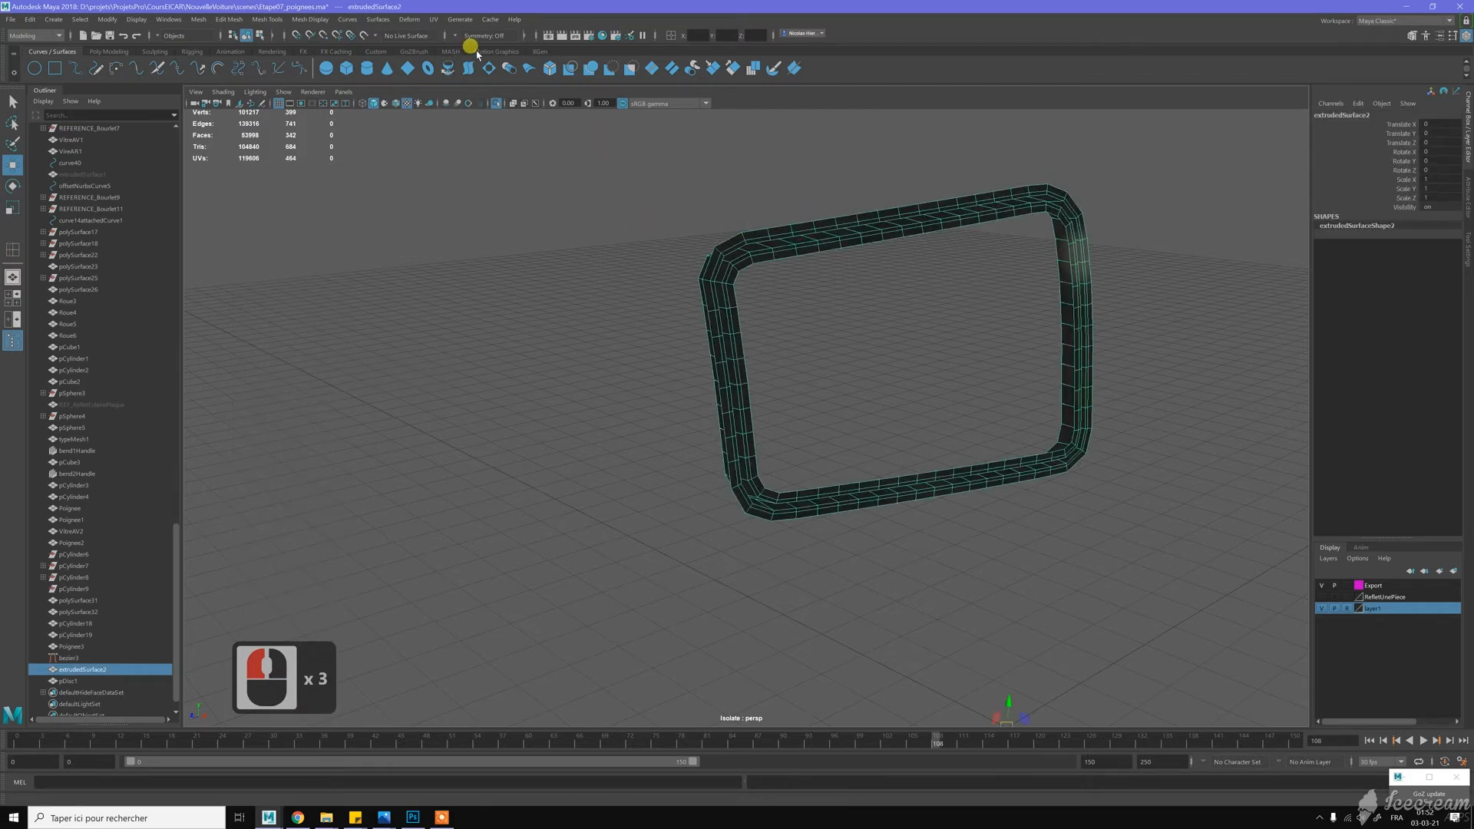
pyautogui.click(376, 51)
pyautogui.click(97, 68)
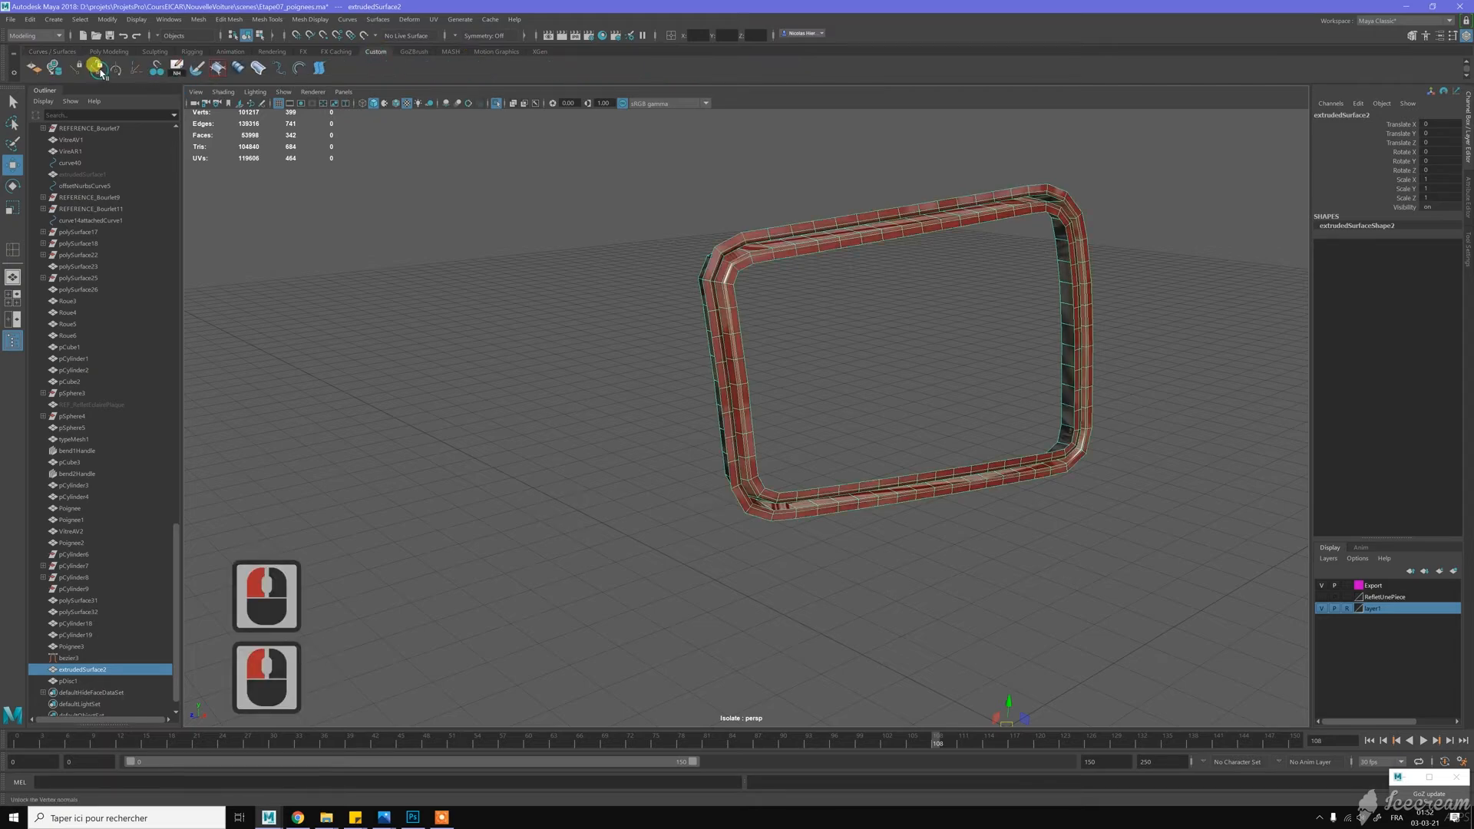
pyautogui.scroll(2, 686, 241)
pyautogui.keyDown('alt'); pyautogui.moveTo(711, 222); pyautogui.dragTo(670, 267, button='middle'); pyautogui.keyUp('alt')
# Turn on the vertex normals display for the strip and examine its surface up close
pyautogui.click(177, 21)
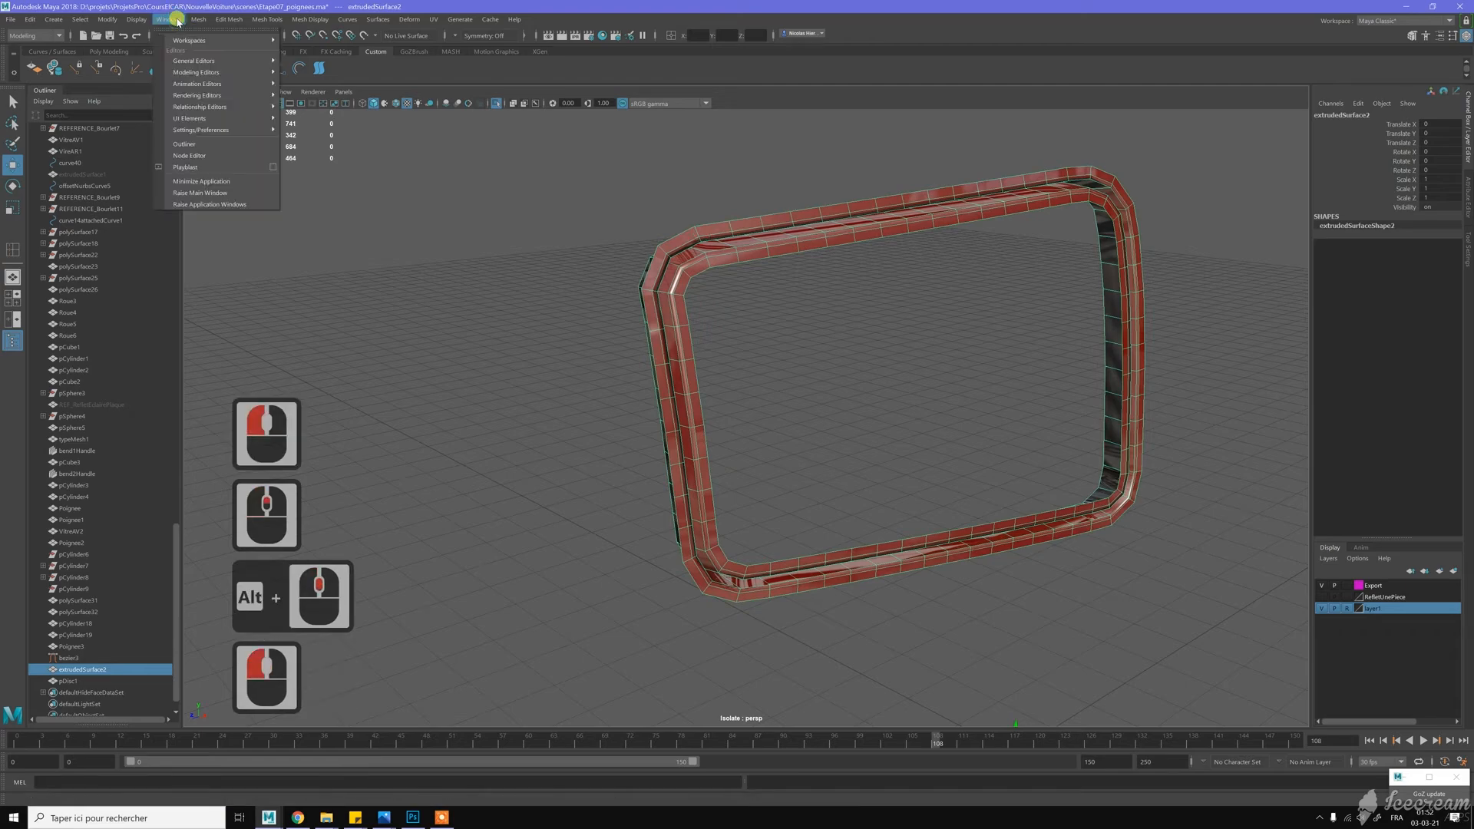
pyautogui.click(178, 21)
pyautogui.click(137, 19)
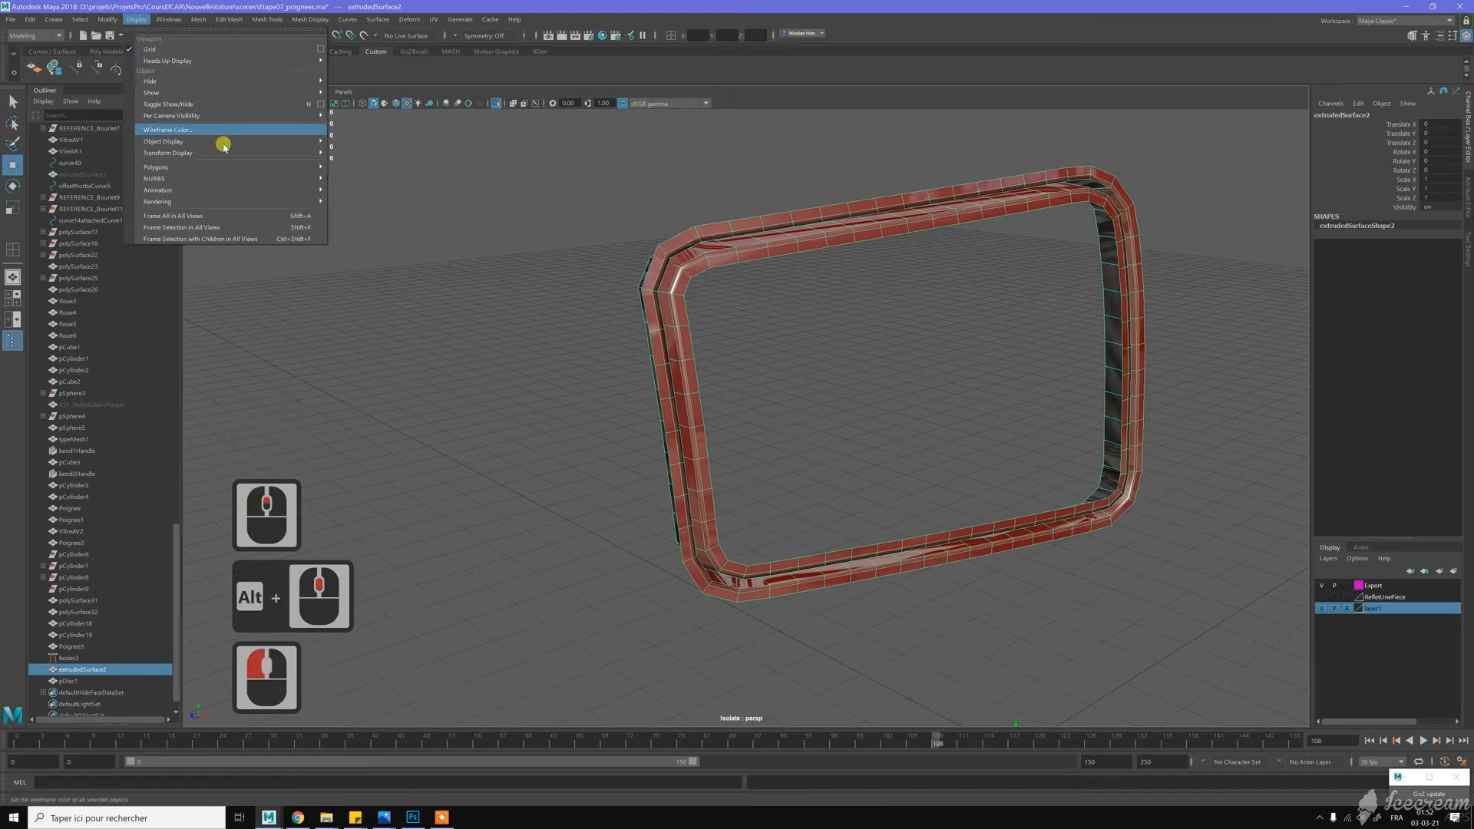
pyautogui.moveTo(316, 167)
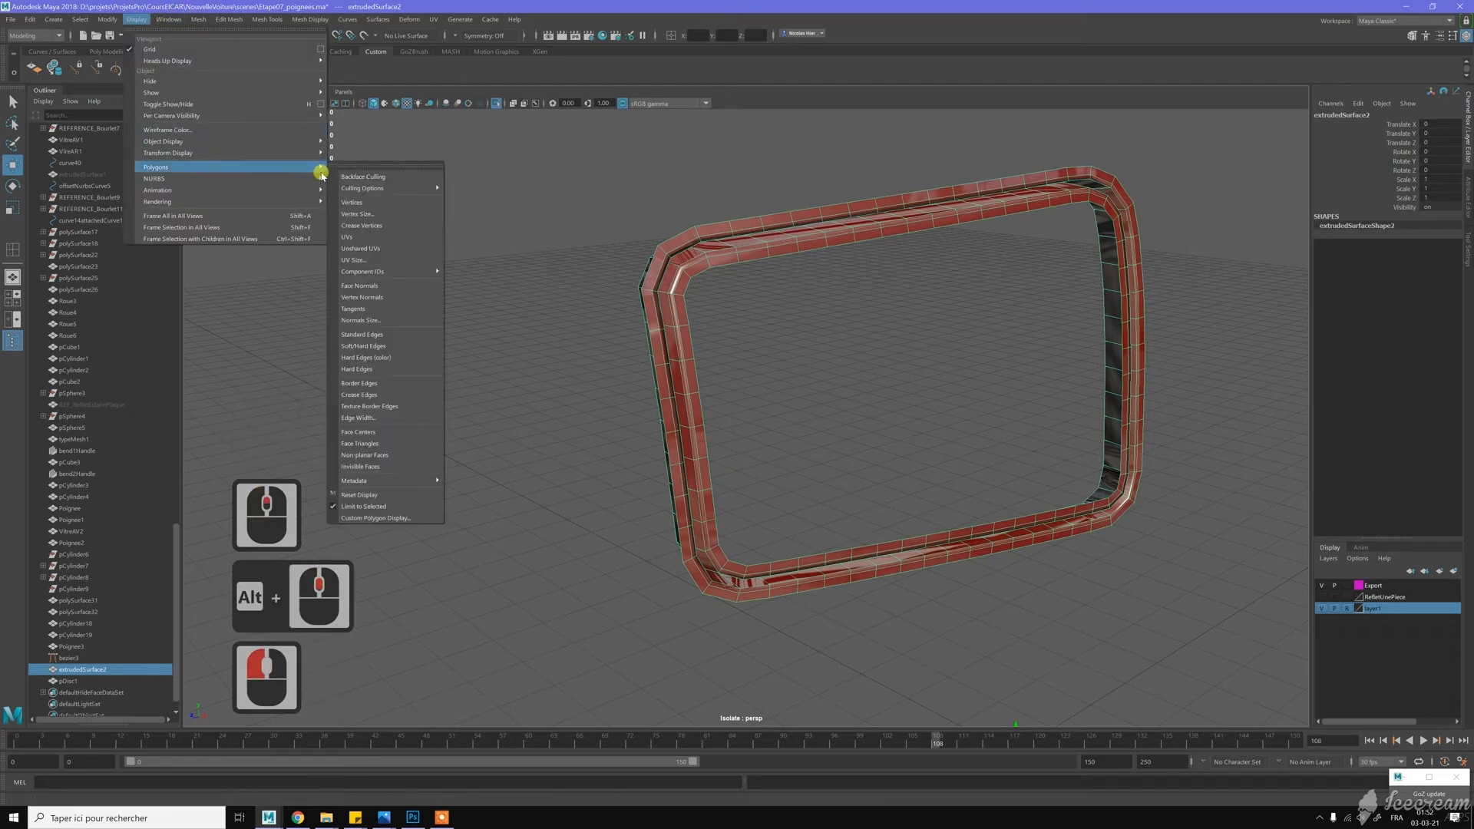
pyautogui.click(391, 297)
pyautogui.keyDown('alt'); pyautogui.moveTo(722, 310); pyautogui.dragTo(735, 354, button='middle'); pyautogui.keyUp('alt')
pyautogui.keyDown('alt'); pyautogui.scroll(5, 723, 335); pyautogui.keyUp('alt')
pyautogui.keyDown('alt'); pyautogui.scroll(-3, 736, 353); pyautogui.keyUp('alt')
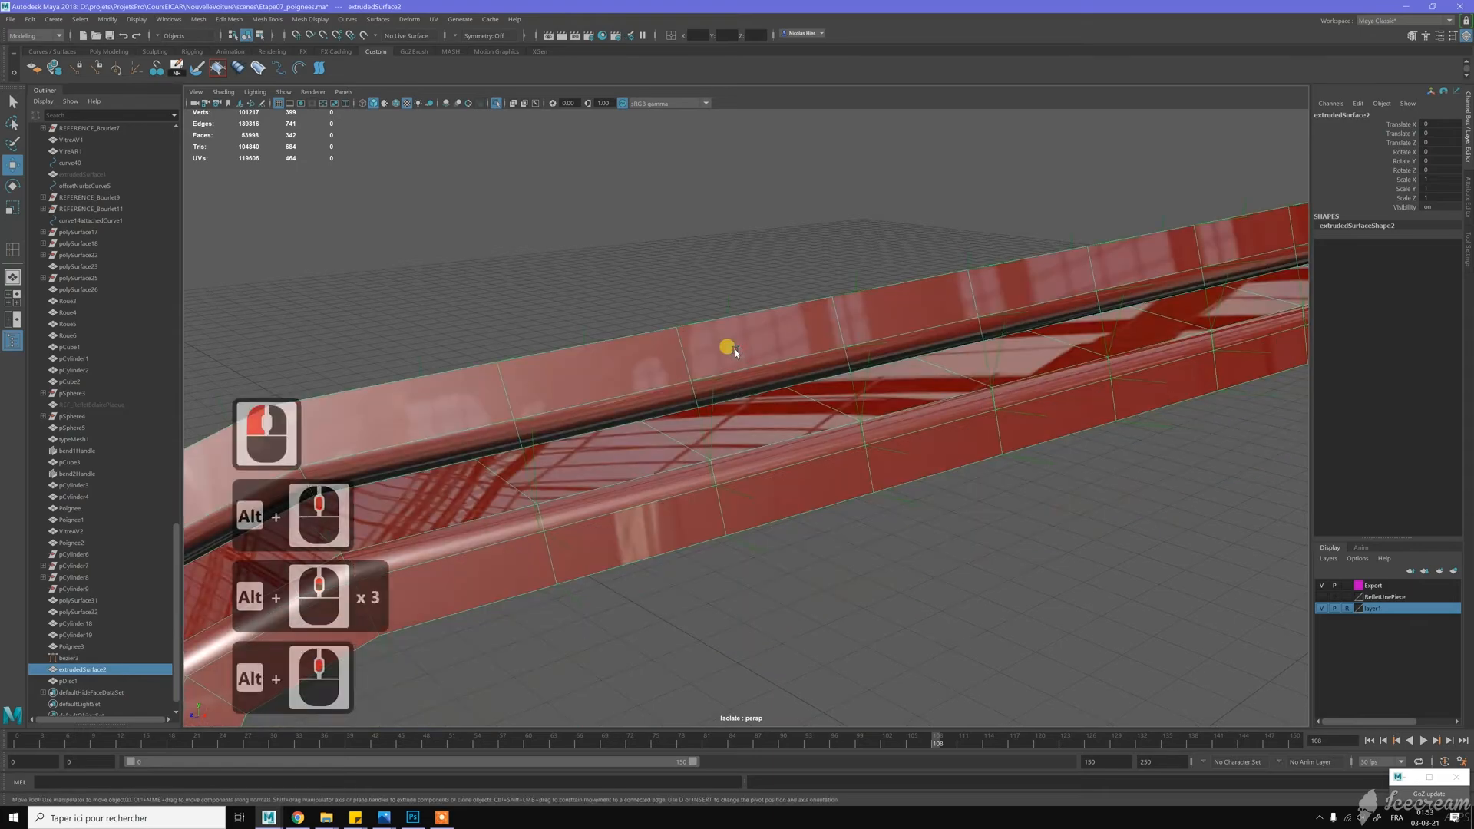
# Bring the whole car back into view with the strip still selected
pyautogui.scroll(-3, 735, 353)
pyautogui.press('w')
pyautogui.rightClick(802, 378)
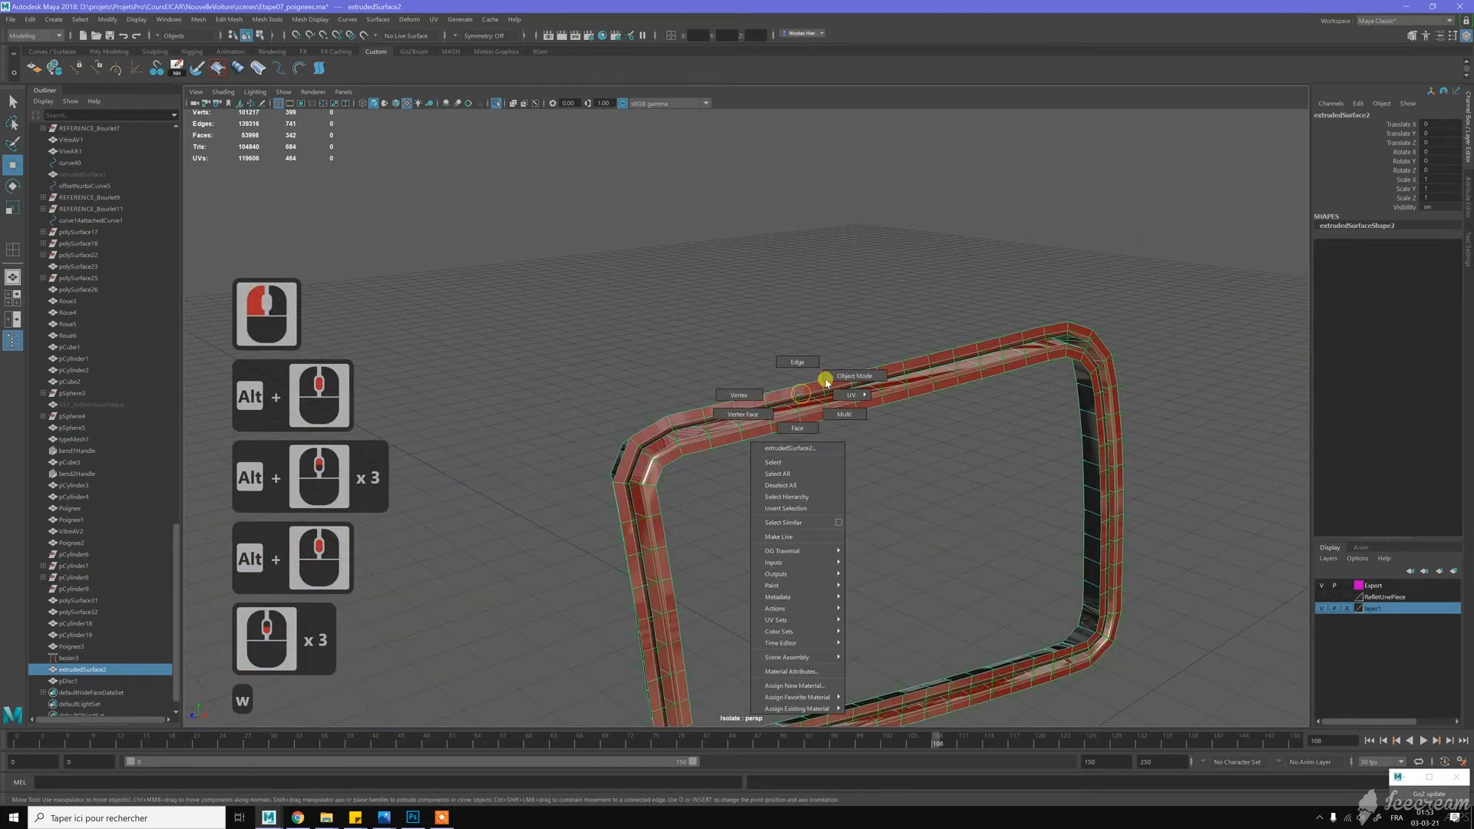
pyautogui.click(820, 330)
pyautogui.click(822, 390)
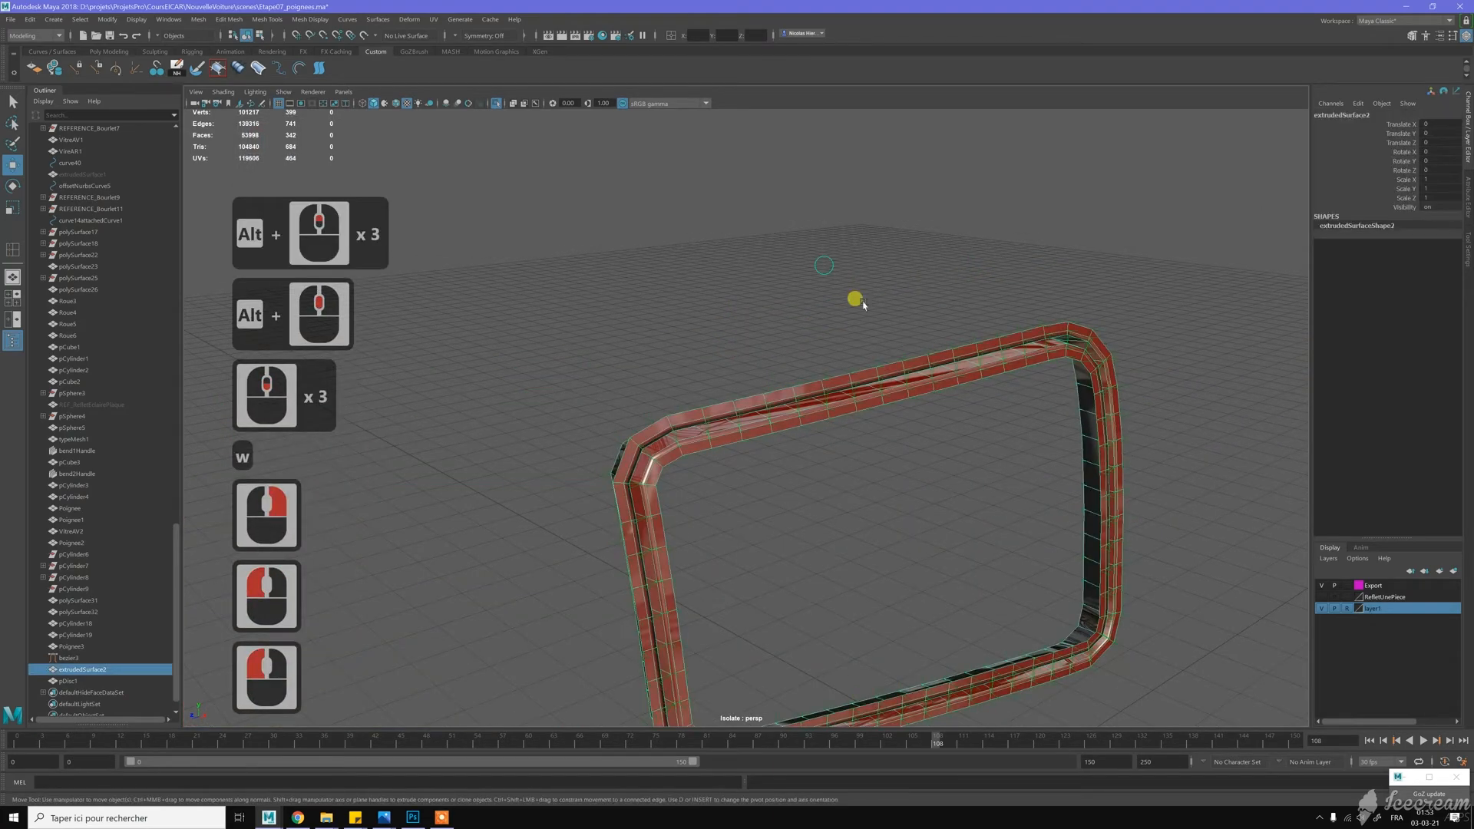
pyautogui.click(496, 103)
pyautogui.scroll(-3, 694, 230)
pyautogui.scroll(-1, 712, 276)
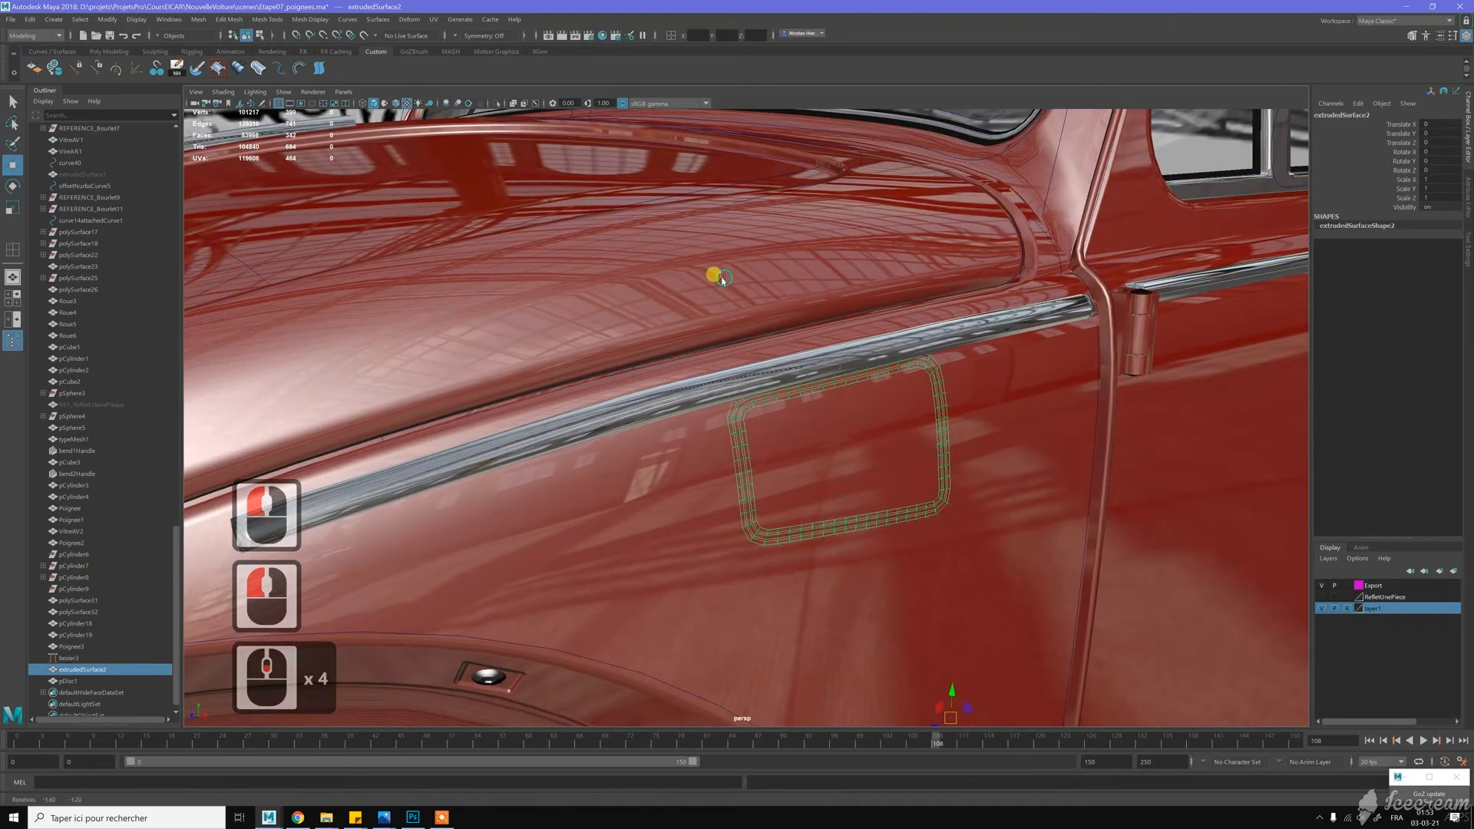
# Transfer the vertex normals from the car's side panel to the strip, using World sample space and the Closest to point search method
pyautogui.keyDown('alt'); pyautogui.click(694, 431); pyautogui.keyUp('alt')
pyautogui.click(700, 434)
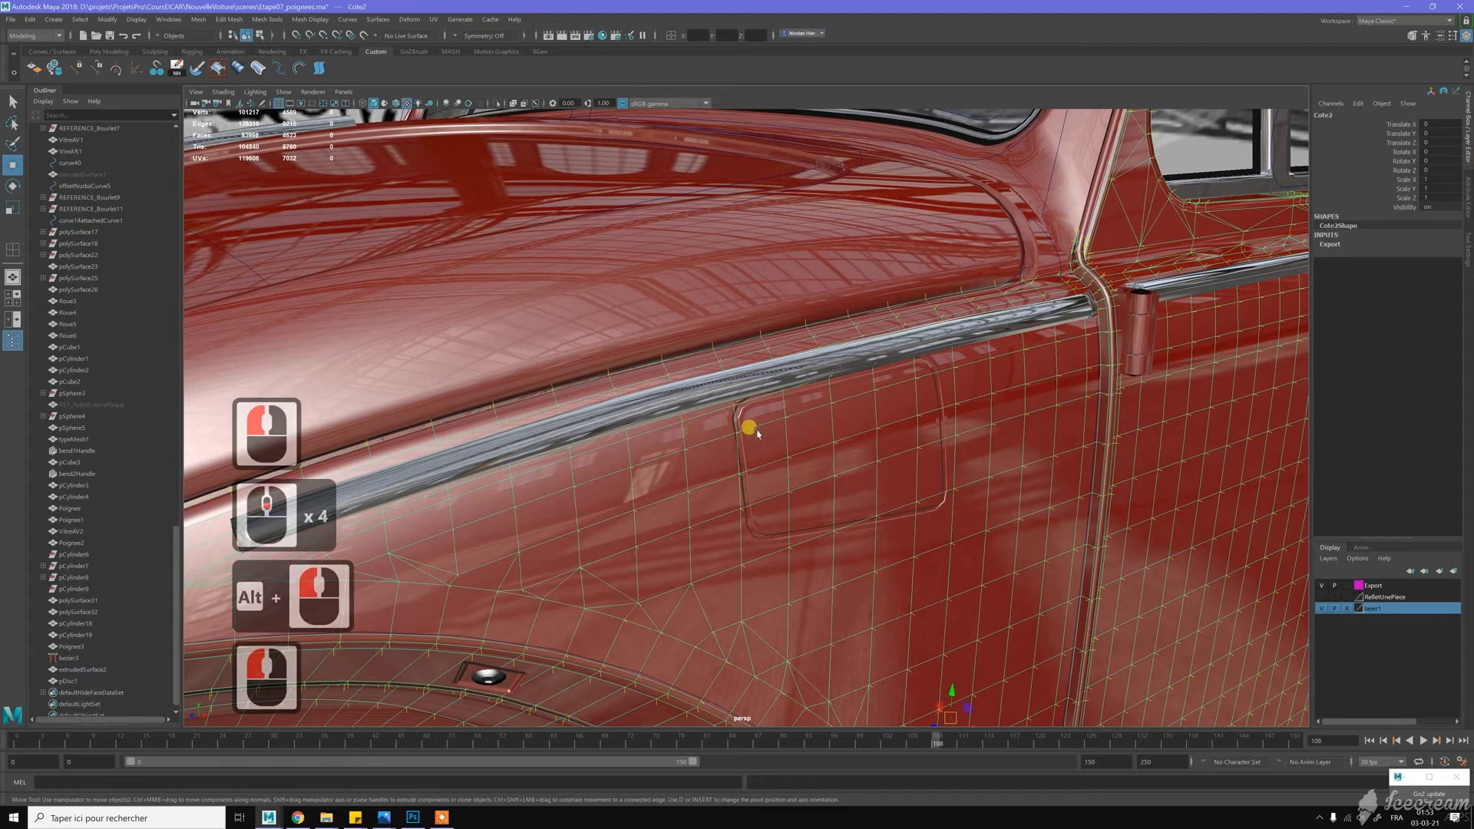
pyautogui.keyDown('shift'); pyautogui.click(736, 436); pyautogui.keyUp('shift')
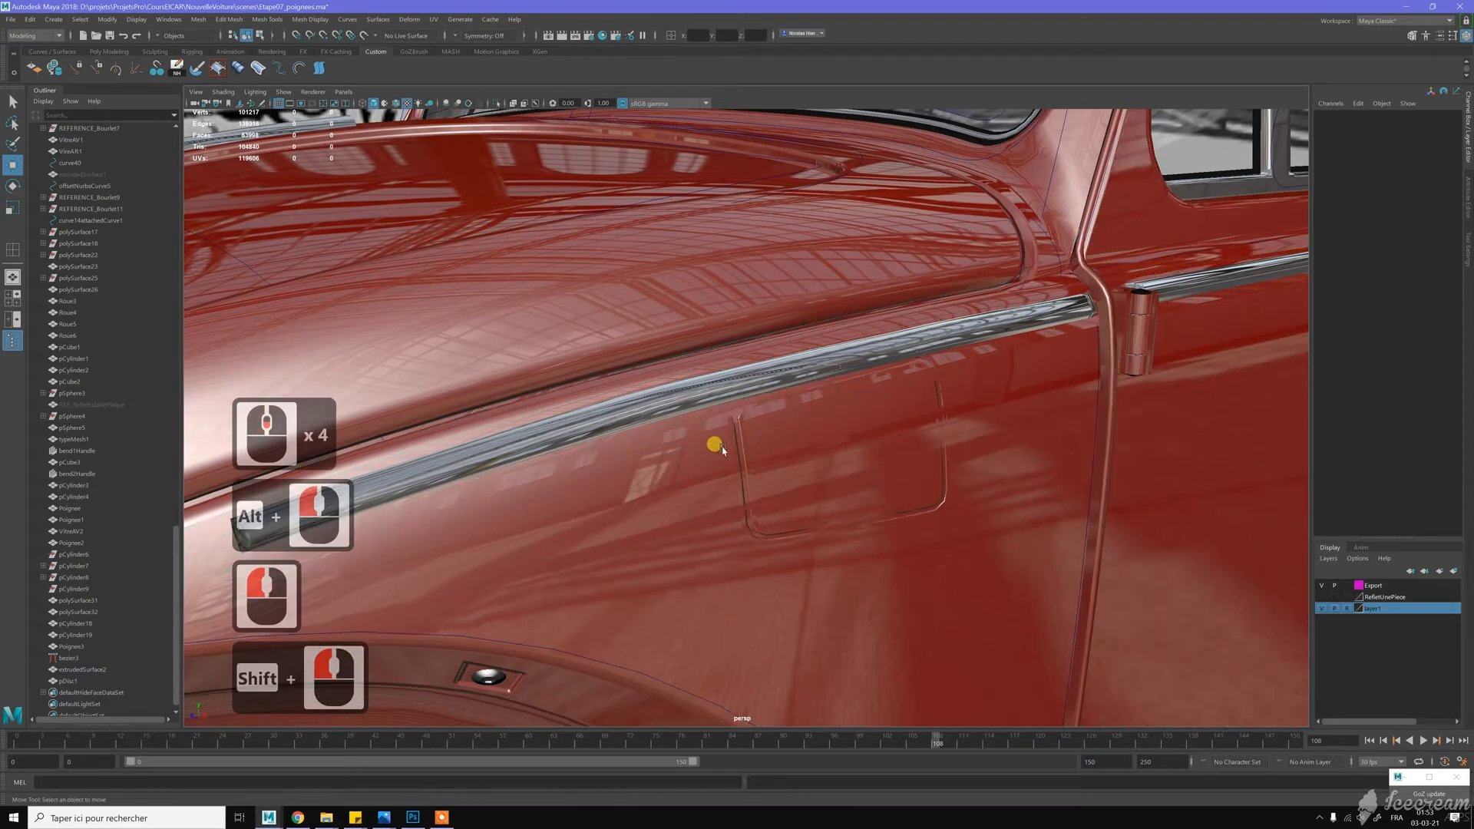
pyautogui.click(720, 436)
pyautogui.keyDown('shift'); pyautogui.click(743, 450); pyautogui.keyUp('shift')
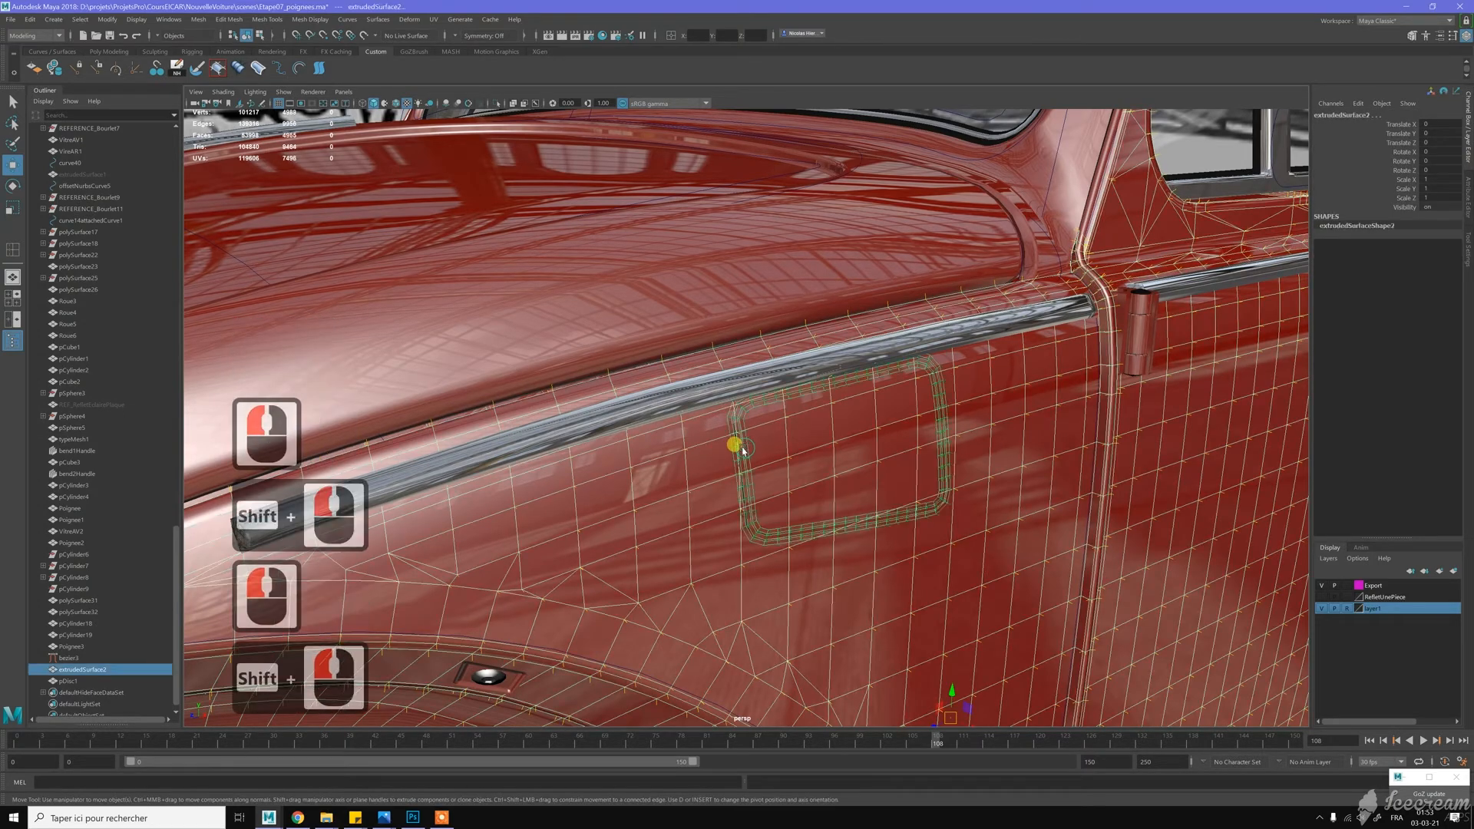
pyautogui.click(198, 20)
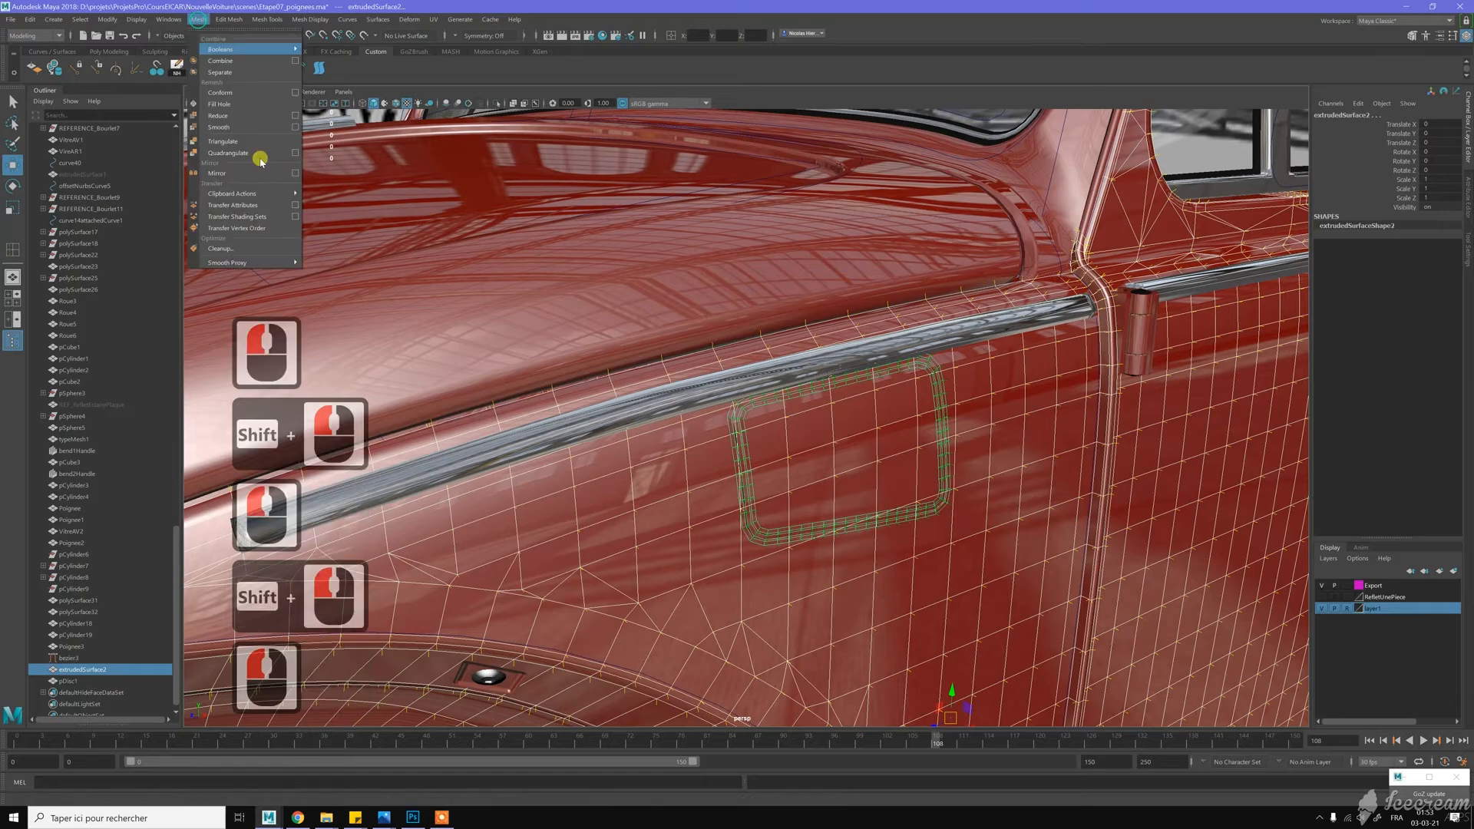
pyautogui.click(295, 205)
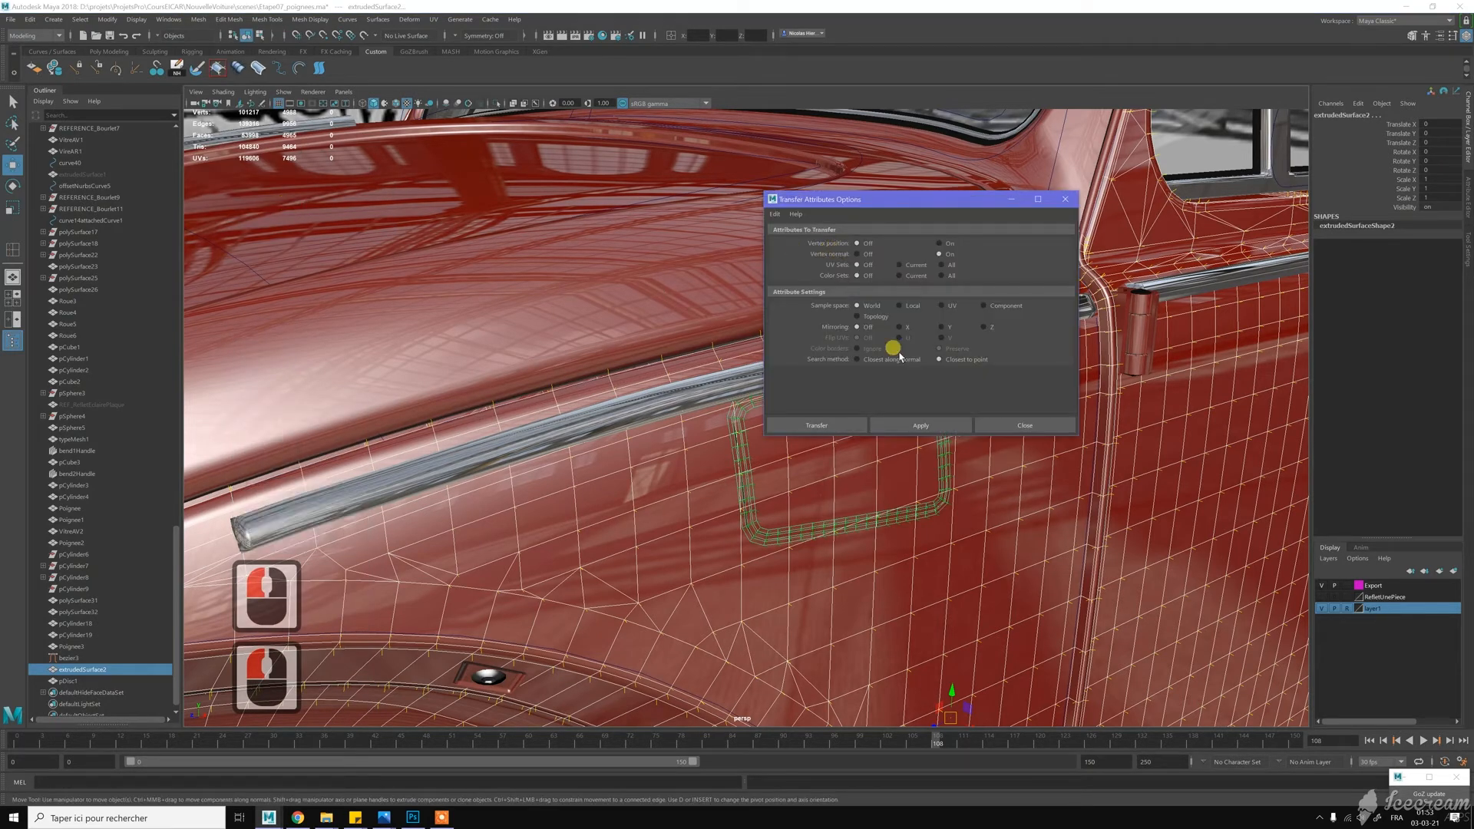
pyautogui.click(925, 425)
pyautogui.click(1001, 424)
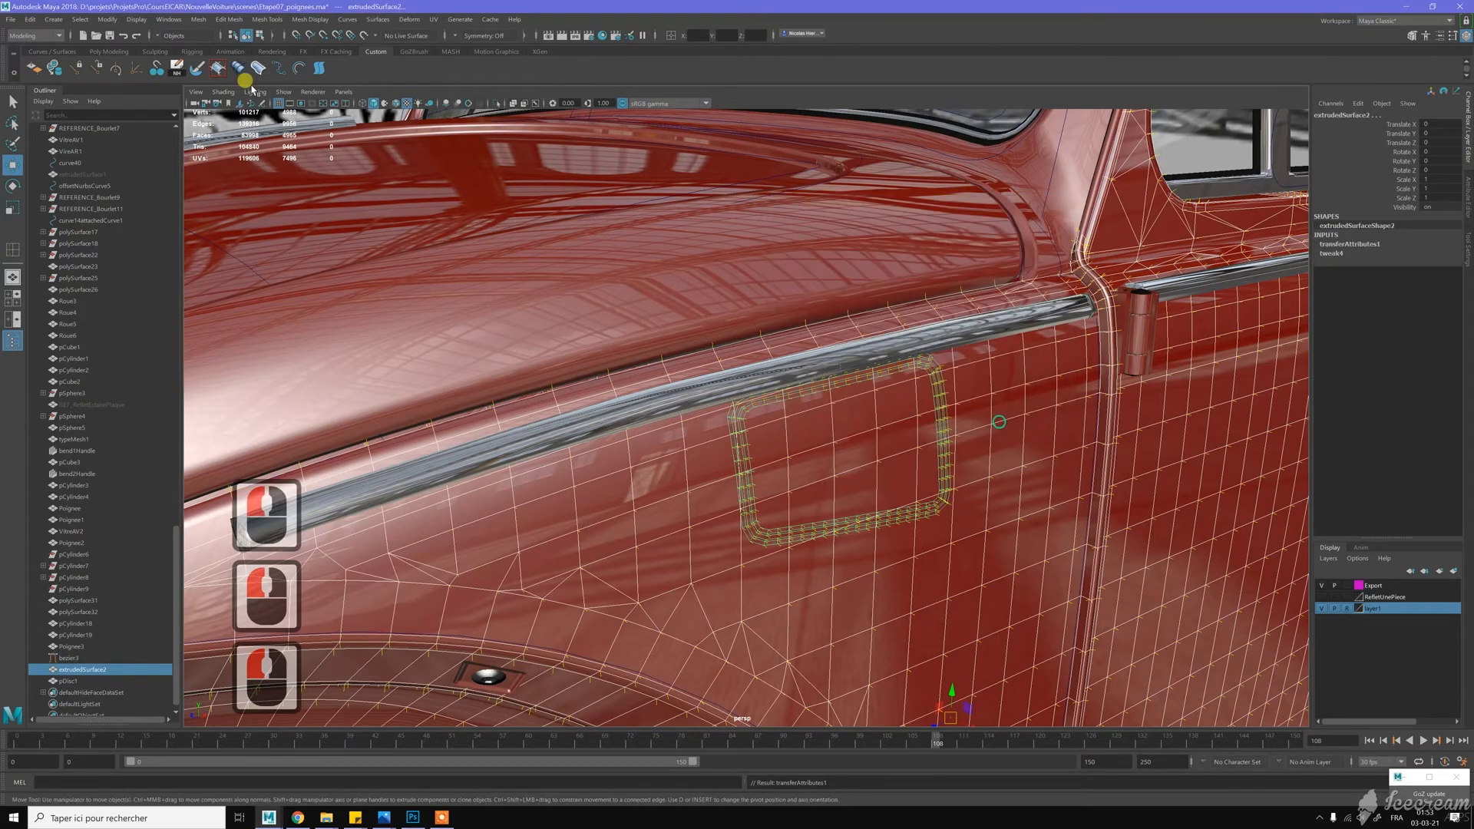
# Delete the construction history of the selected side panel and strip
pyautogui.click(100, 17)
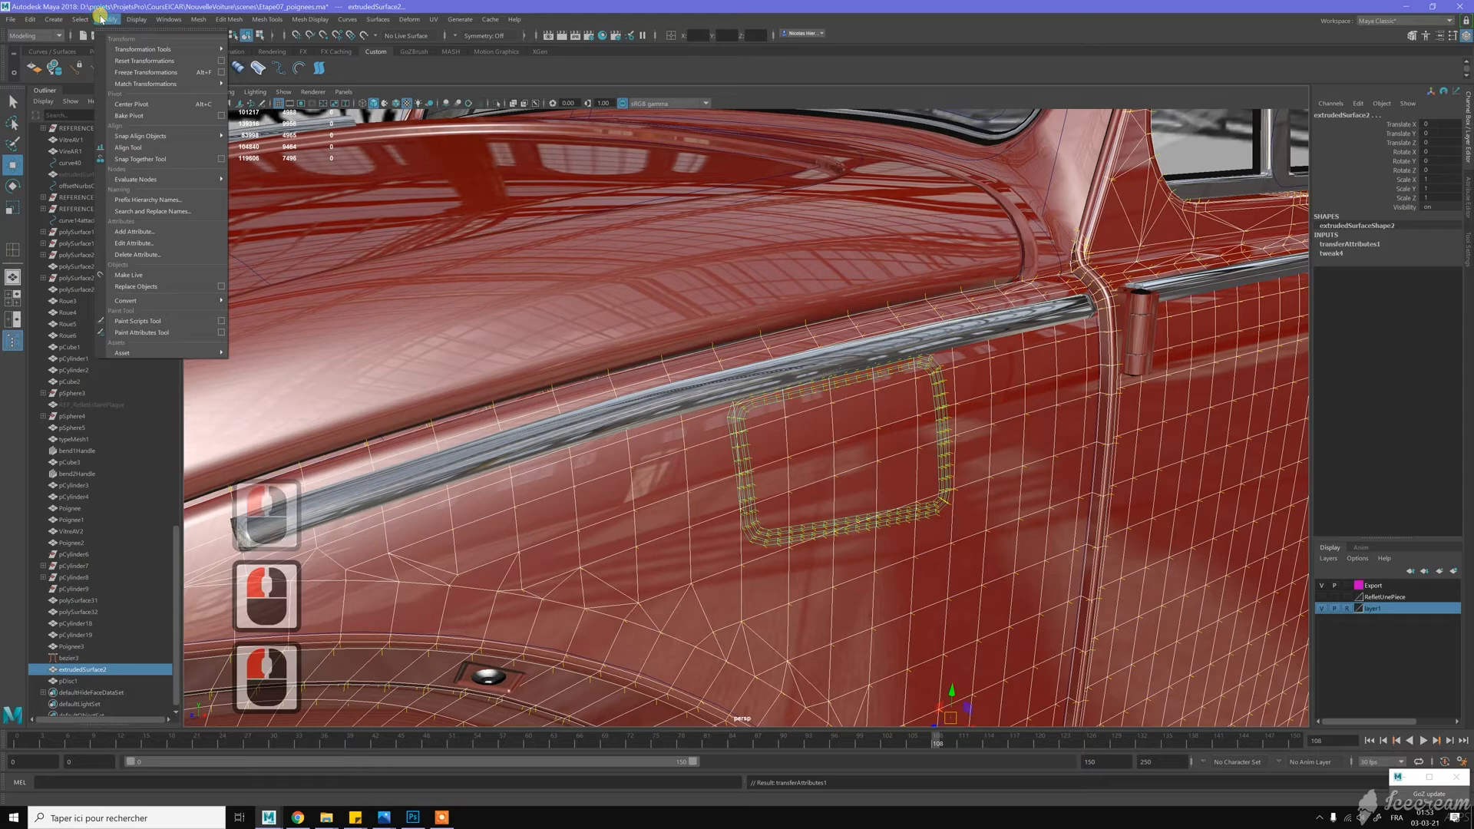
pyautogui.moveTo(77, 18)
pyautogui.moveTo(31, 19)
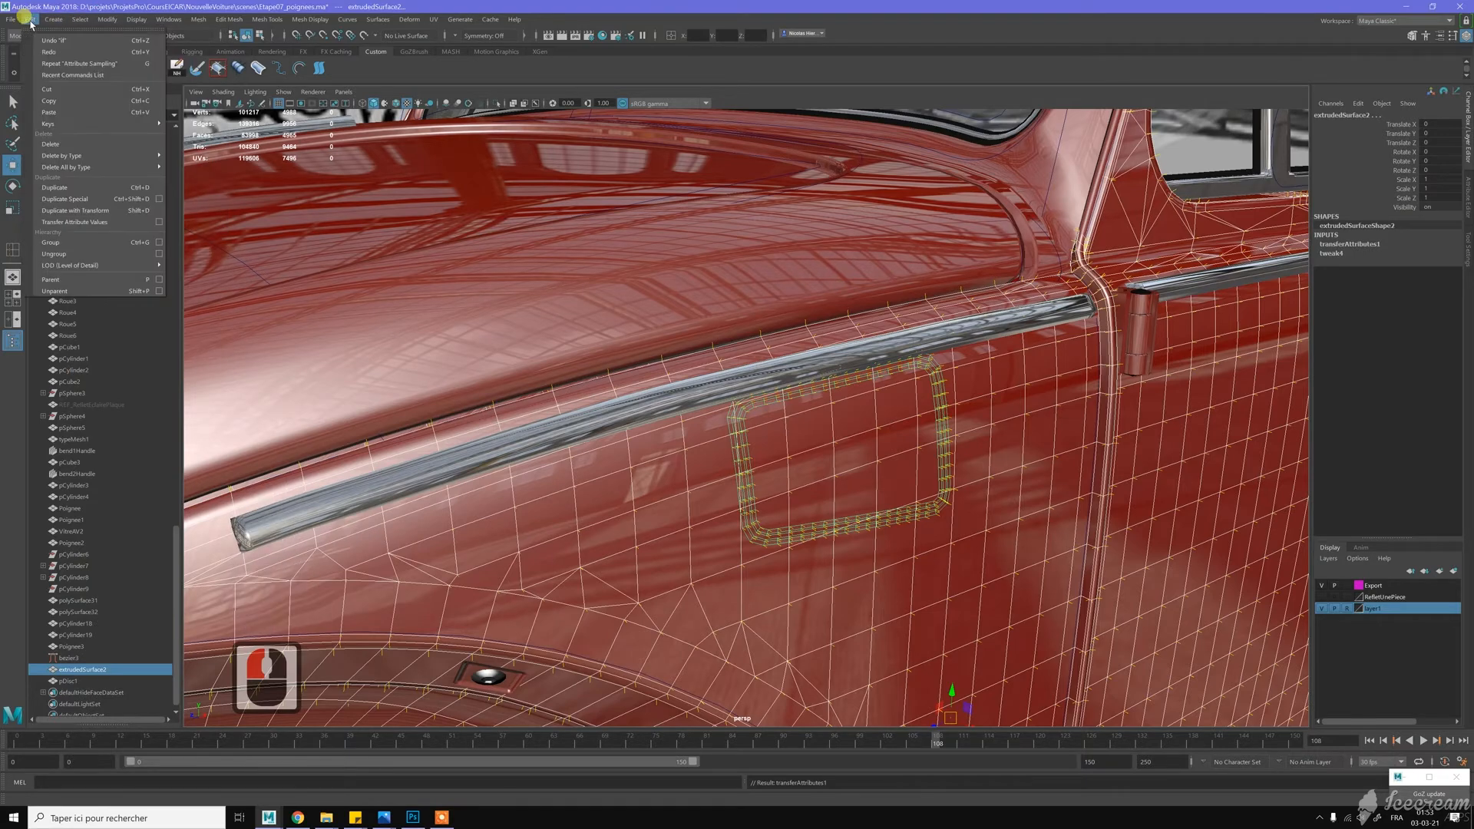
pyautogui.moveTo(92, 155)
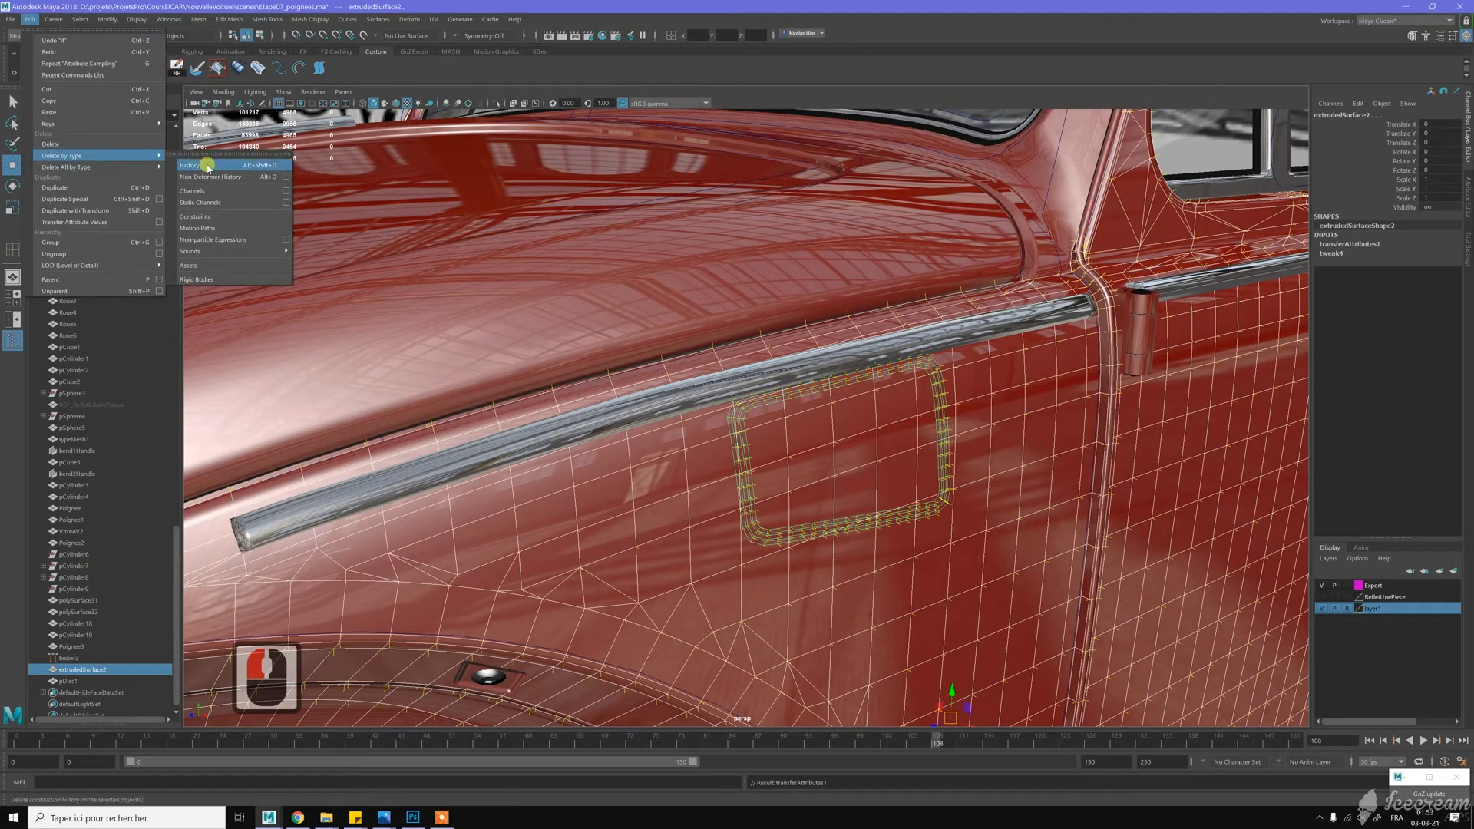
pyautogui.click(197, 163)
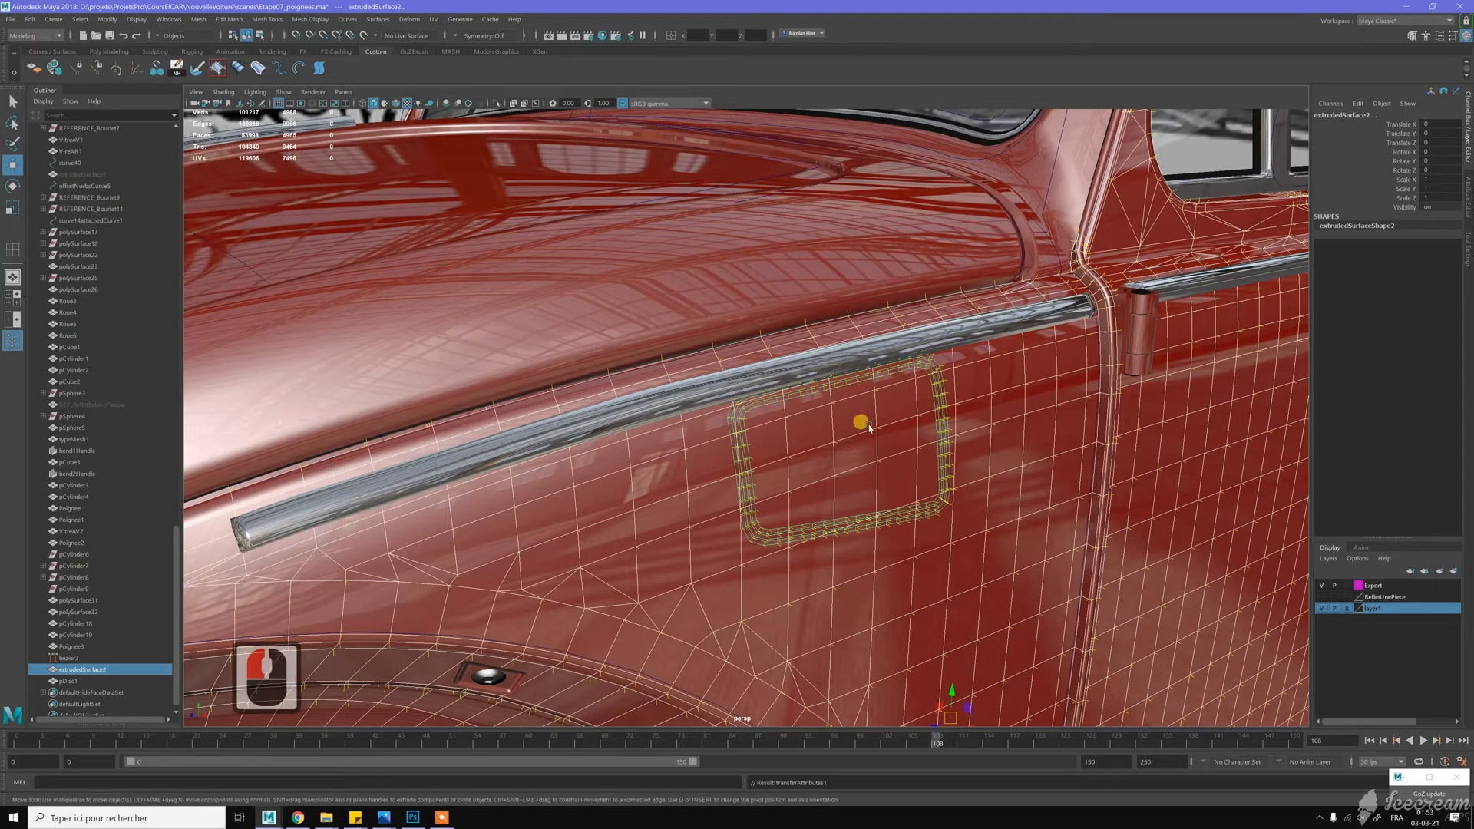
# Isolate the strip alone and inspect the shading of its transferred normals
pyautogui.click(856, 379)
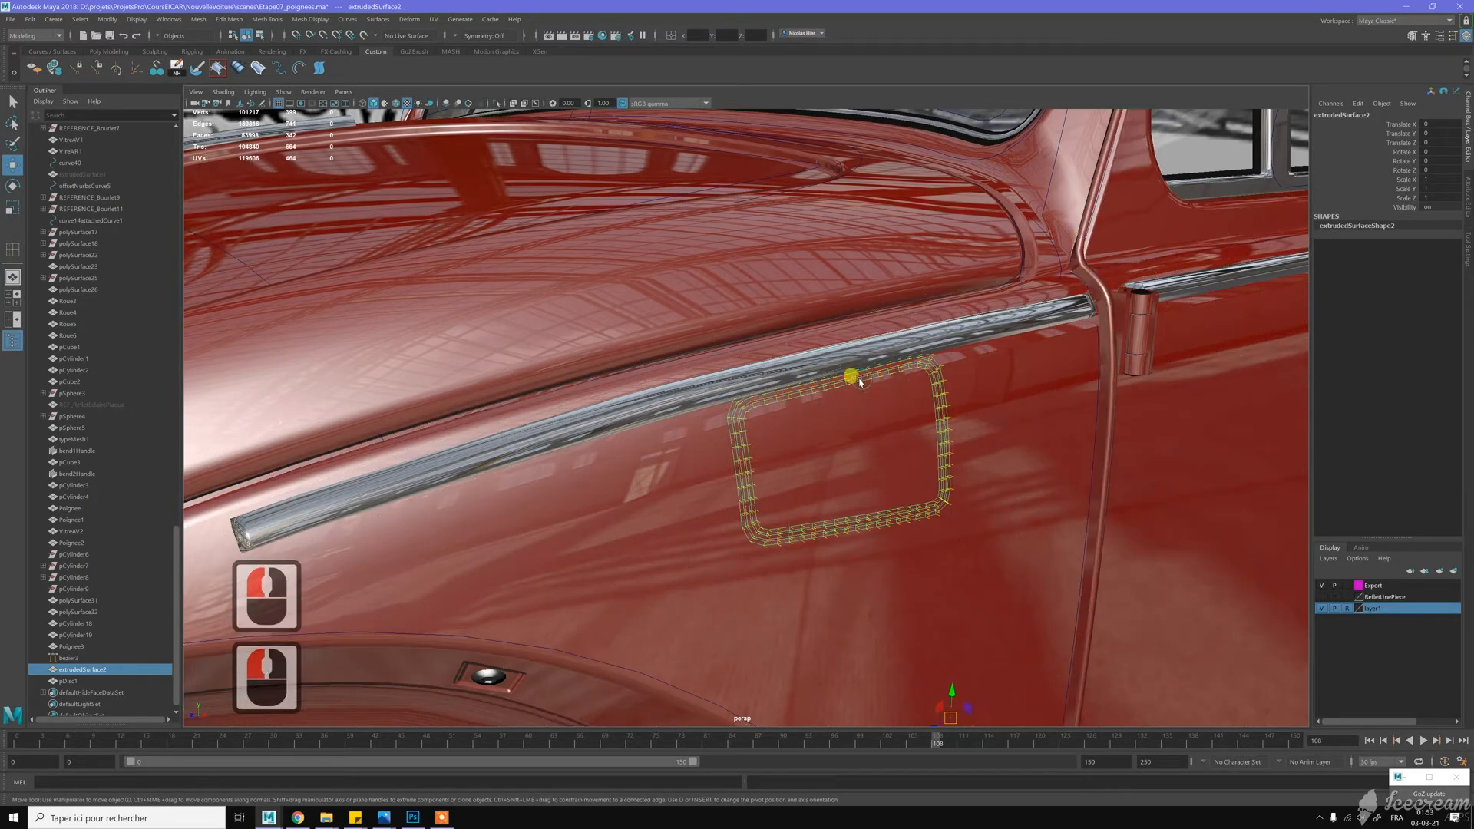
pyautogui.click(496, 103)
pyautogui.click(787, 332)
pyautogui.keyDown('alt'); pyautogui.moveTo(787, 332); pyautogui.dragTo(888, 357, button='right'); pyautogui.keyUp('alt')
pyautogui.click(886, 354)
pyautogui.scroll(-4, 887, 354)
pyautogui.keyDown('alt'); pyautogui.moveTo(886, 354); pyautogui.dragTo(778, 284, button='middle'); pyautogui.keyUp('alt')
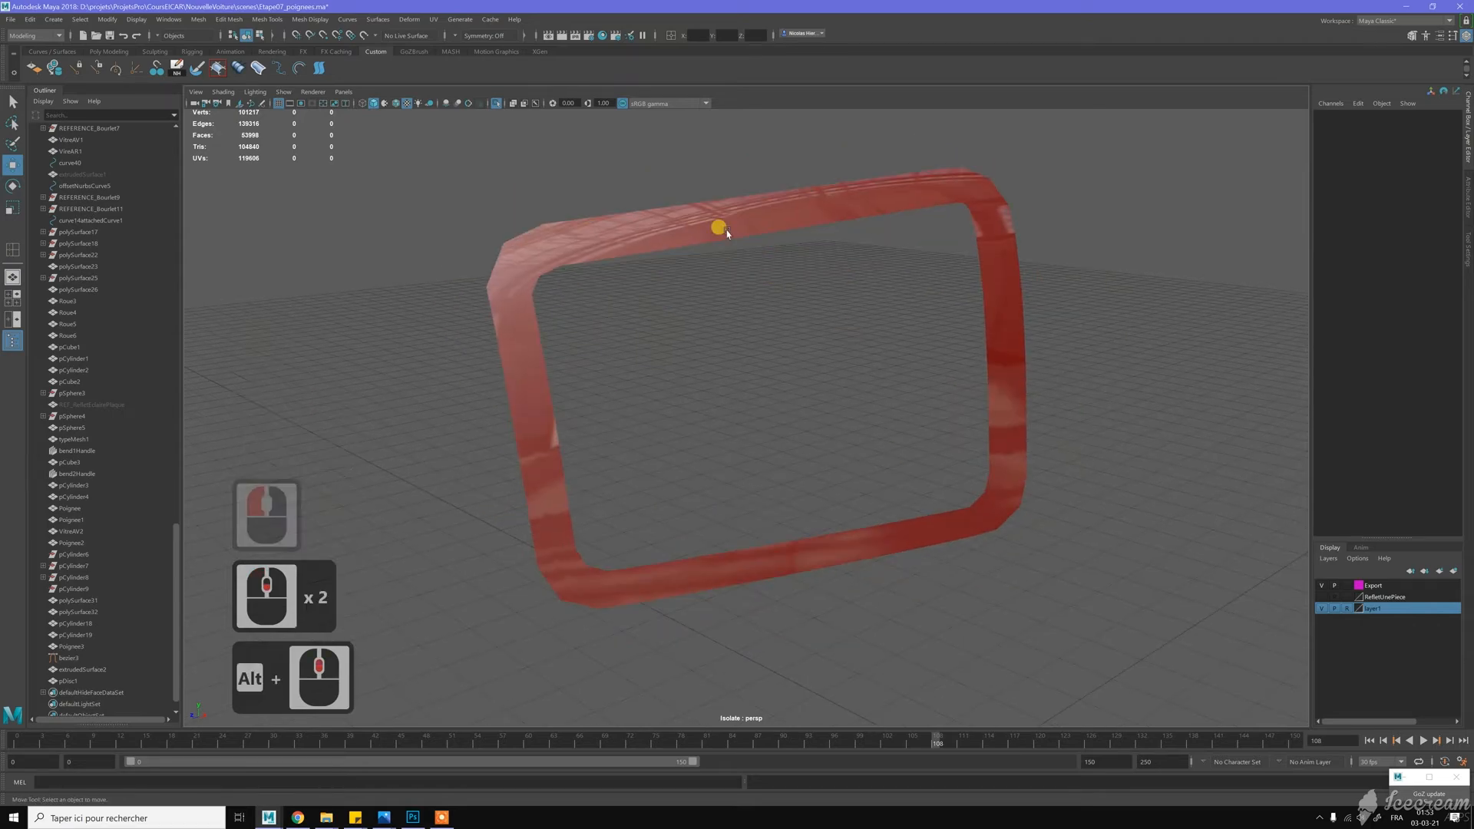
# Switch the strip to edge selection and select the deepest edge loop of its groove
pyautogui.click(685, 237)
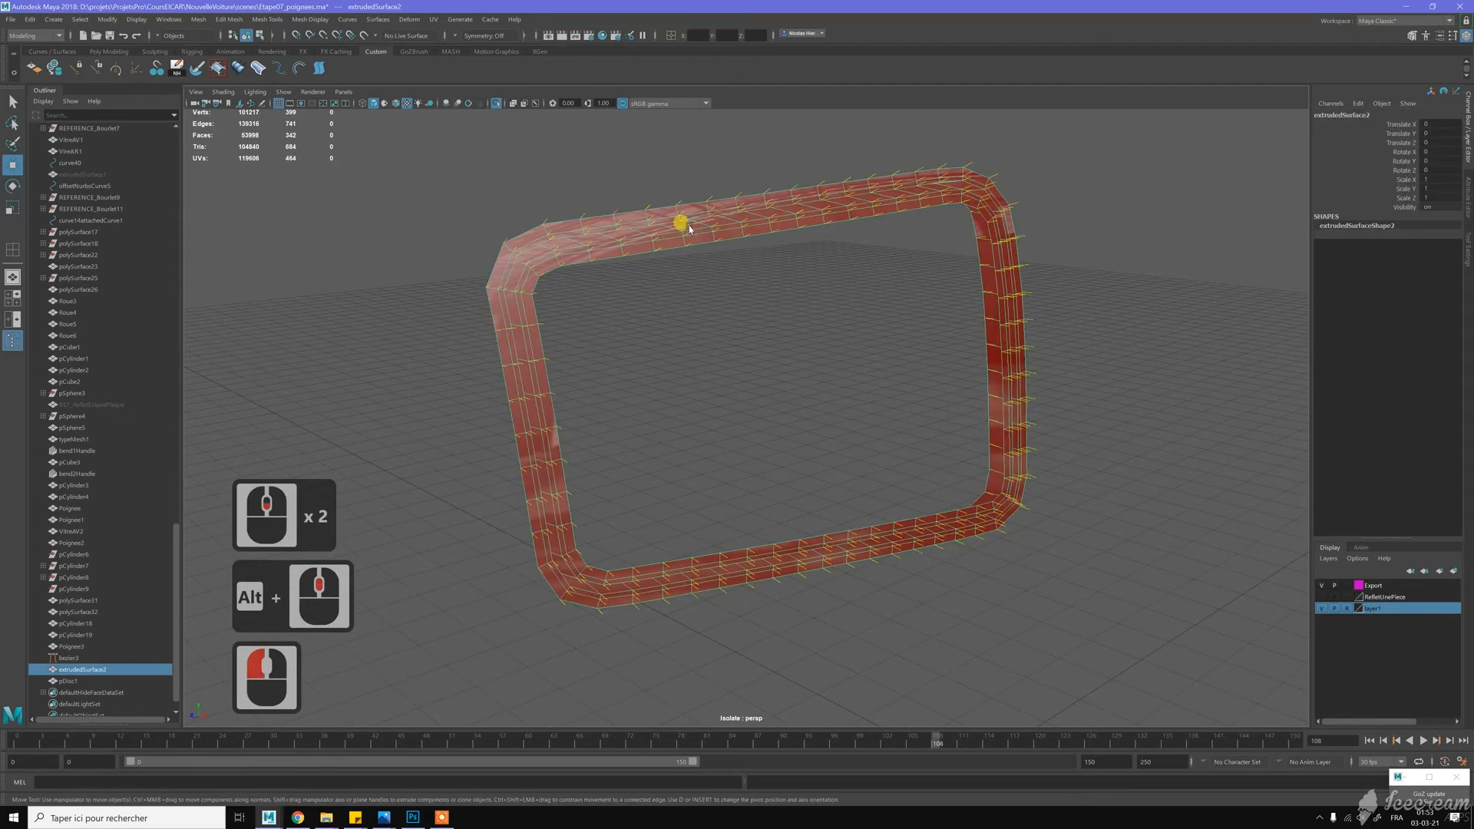
pyautogui.moveTo(693, 229); pyautogui.dragTo(694, 204, button='right')
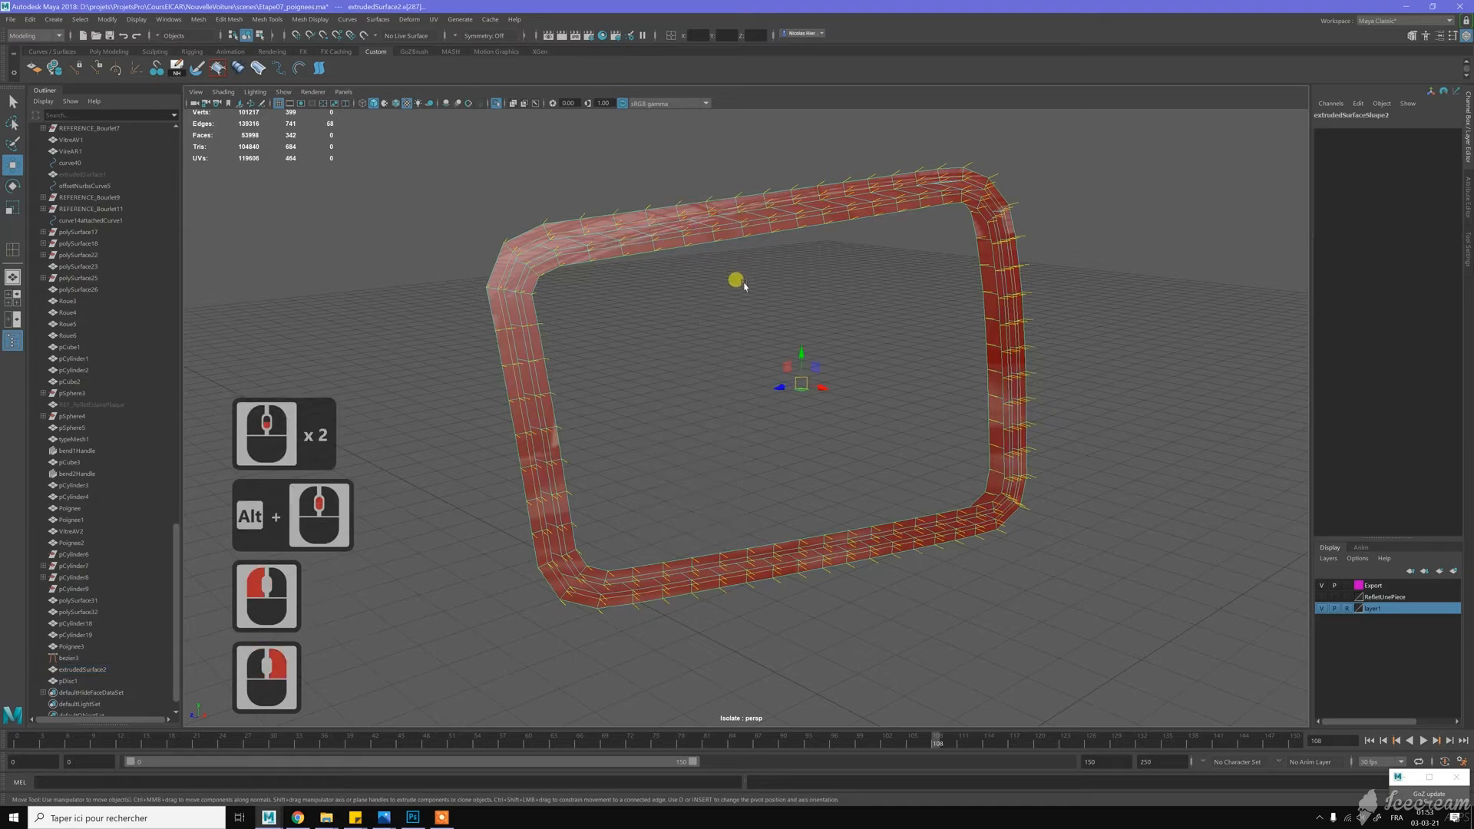
pyautogui.keyDown('alt'); pyautogui.moveTo(739, 284); pyautogui.dragTo(738, 281); pyautogui.keyUp('alt')
pyautogui.keyDown('alt'); pyautogui.moveTo(658, 240); pyautogui.dragTo(694, 326); pyautogui.keyUp('alt')
pyautogui.keyDown('alt'); pyautogui.moveTo(694, 326); pyautogui.dragTo(636, 319, button='right'); pyautogui.keyUp('alt')
pyautogui.keyDown('alt'); pyautogui.moveTo(635, 319); pyautogui.dragTo(592, 385, button='middle'); pyautogui.keyUp('alt')
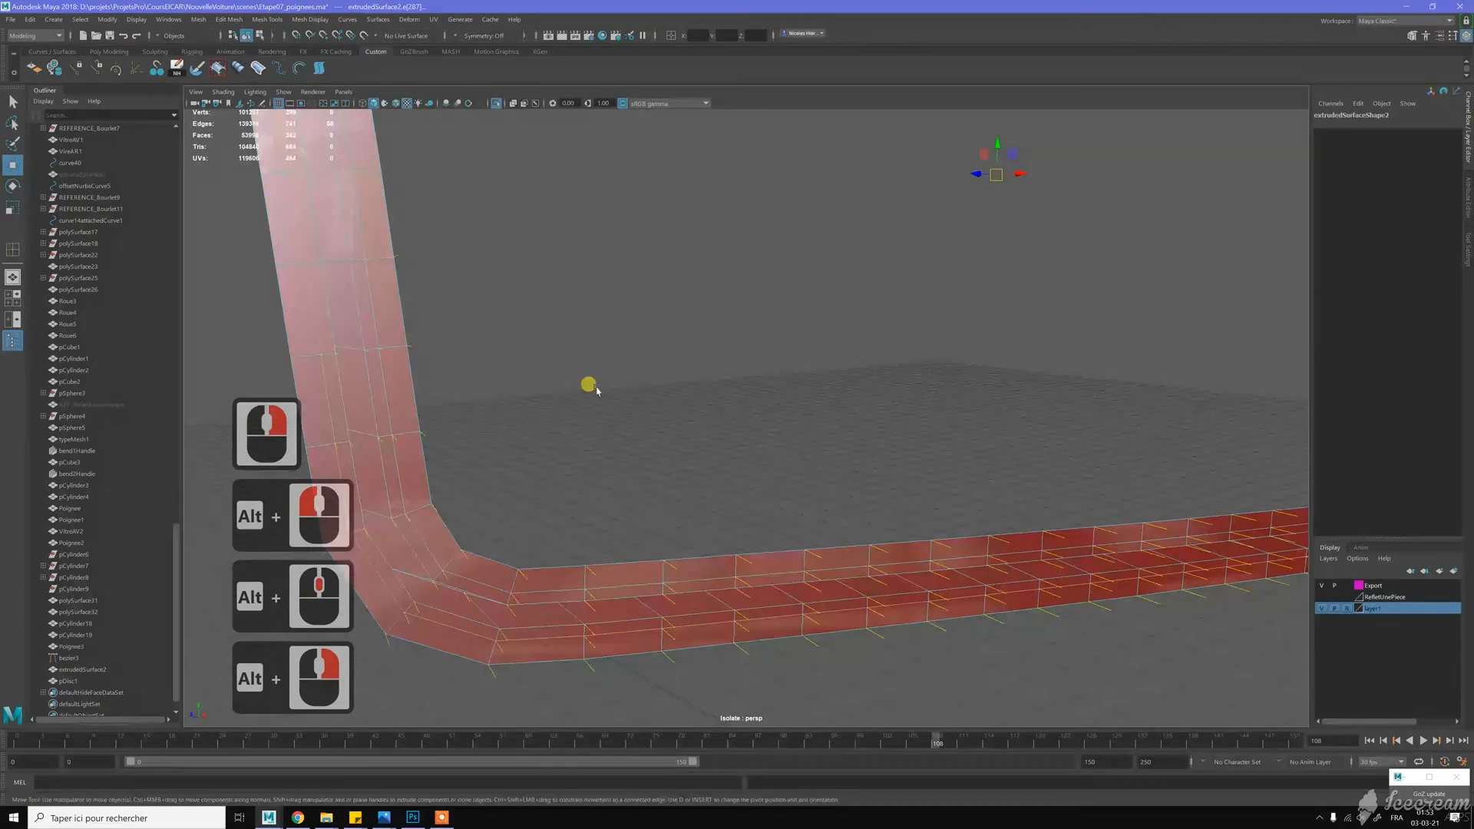
pyautogui.doubleClick(414, 573)
pyautogui.scroll(-3, 625, 442)
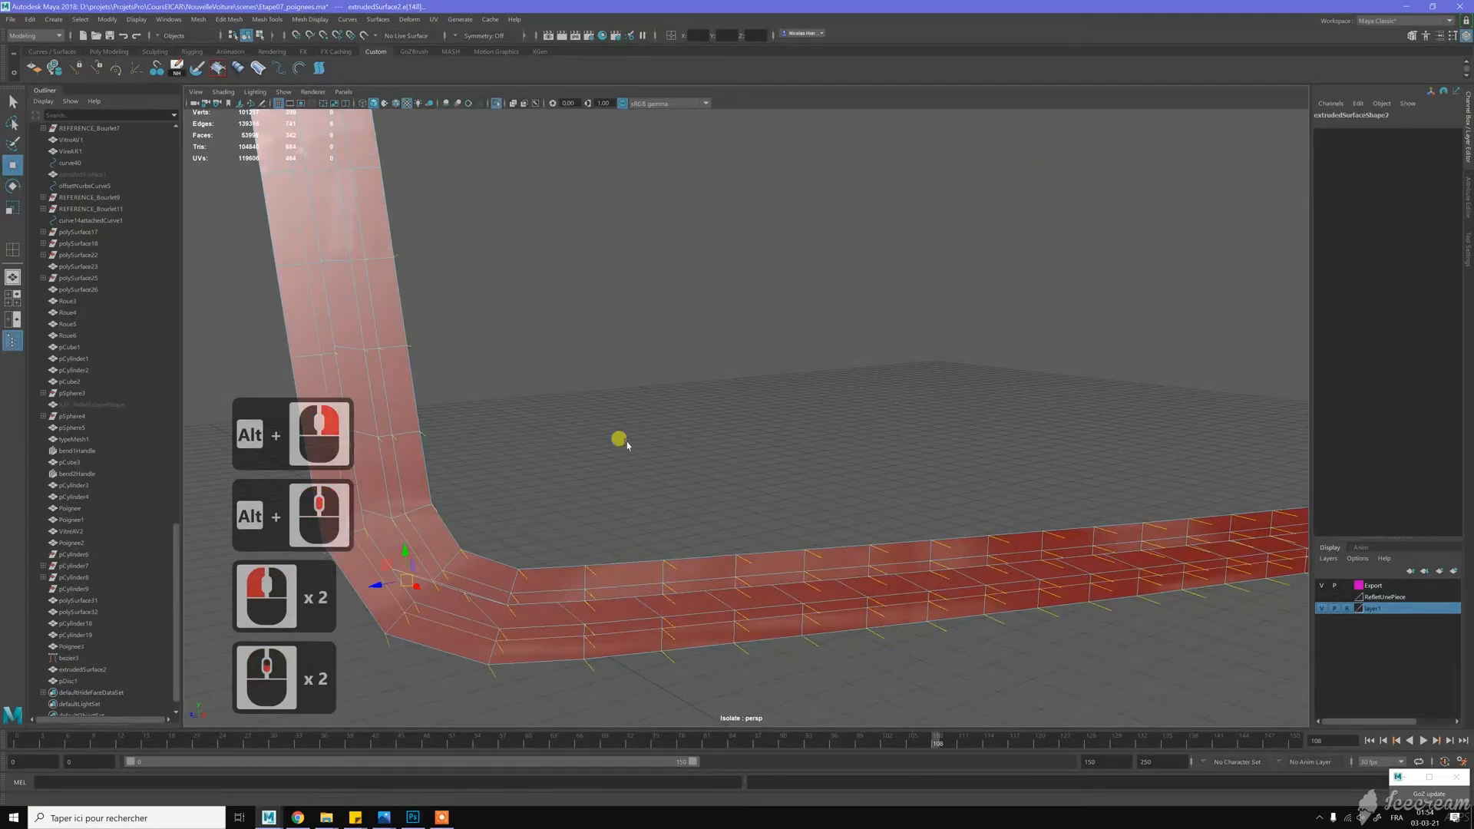
pyautogui.keyDown('alt'); pyautogui.moveTo(676, 445); pyautogui.dragTo(561, 369); pyautogui.keyUp('alt')
pyautogui.press('f')
pyautogui.scroll(-8, 716, 417)
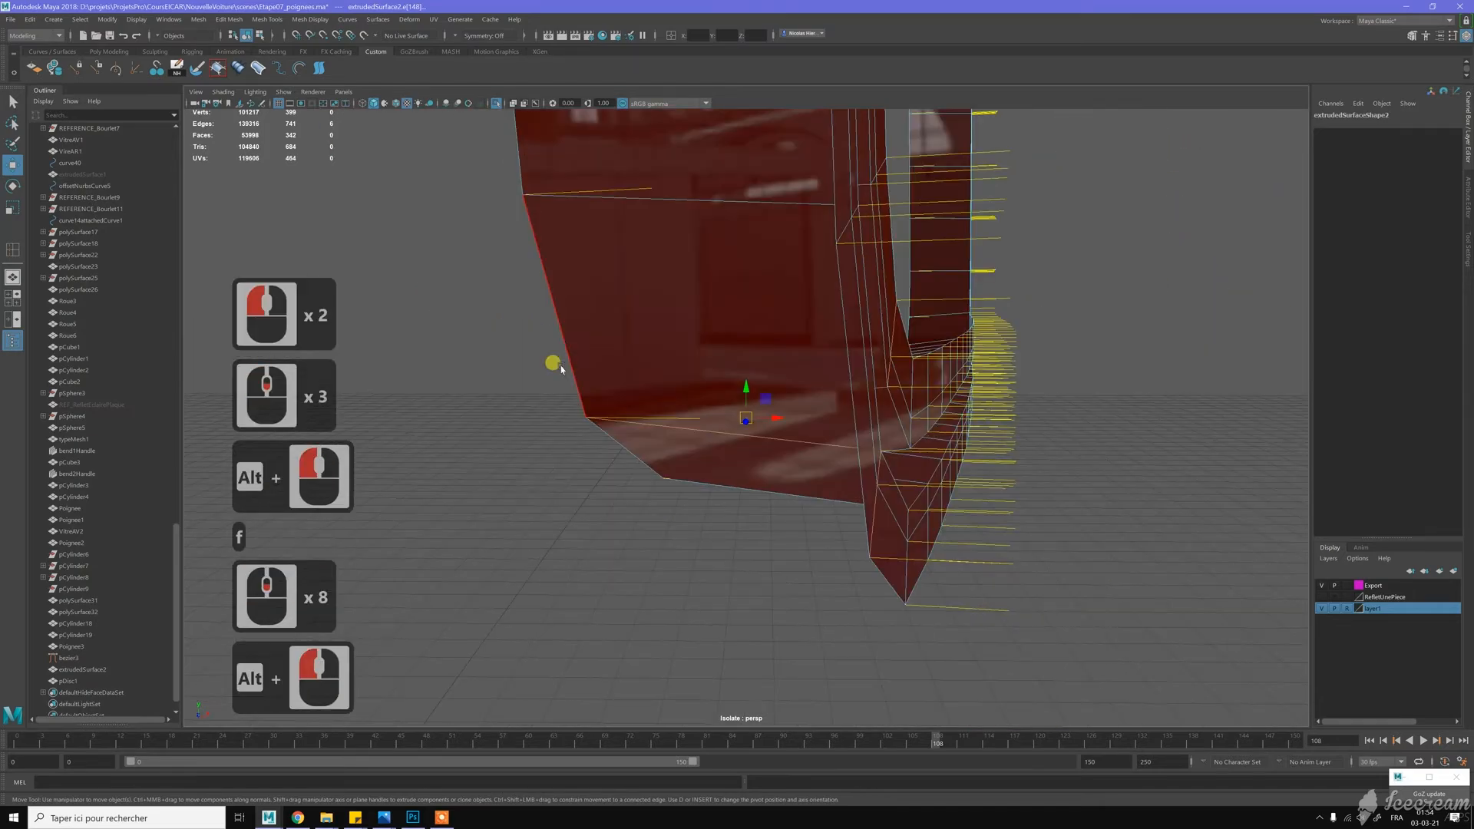
pyautogui.doubleClick(560, 384)
# Grow the groove's edge loop selection once, convert it to vertices, and unlock the normals of those vertices
pyautogui.scroll(7, 586, 461)
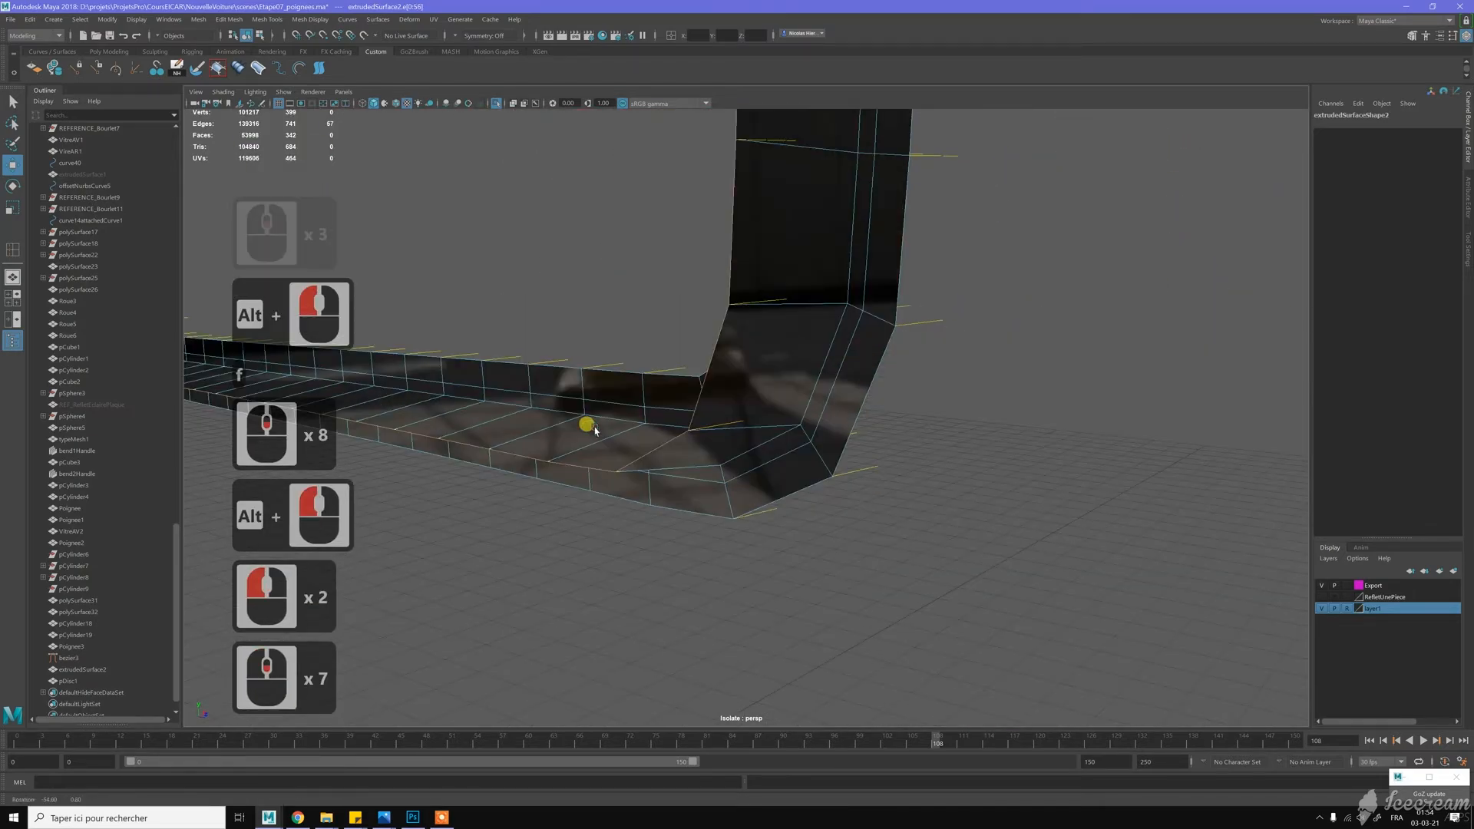
pyautogui.scroll(-6, 595, 429)
pyautogui.keyDown('alt'); pyautogui.moveTo(552, 433); pyautogui.dragTo(501, 430); pyautogui.keyUp('alt')
pyautogui.keyDown('alt'); pyautogui.moveTo(714, 416); pyautogui.dragTo(708, 353); pyautogui.keyUp('alt')
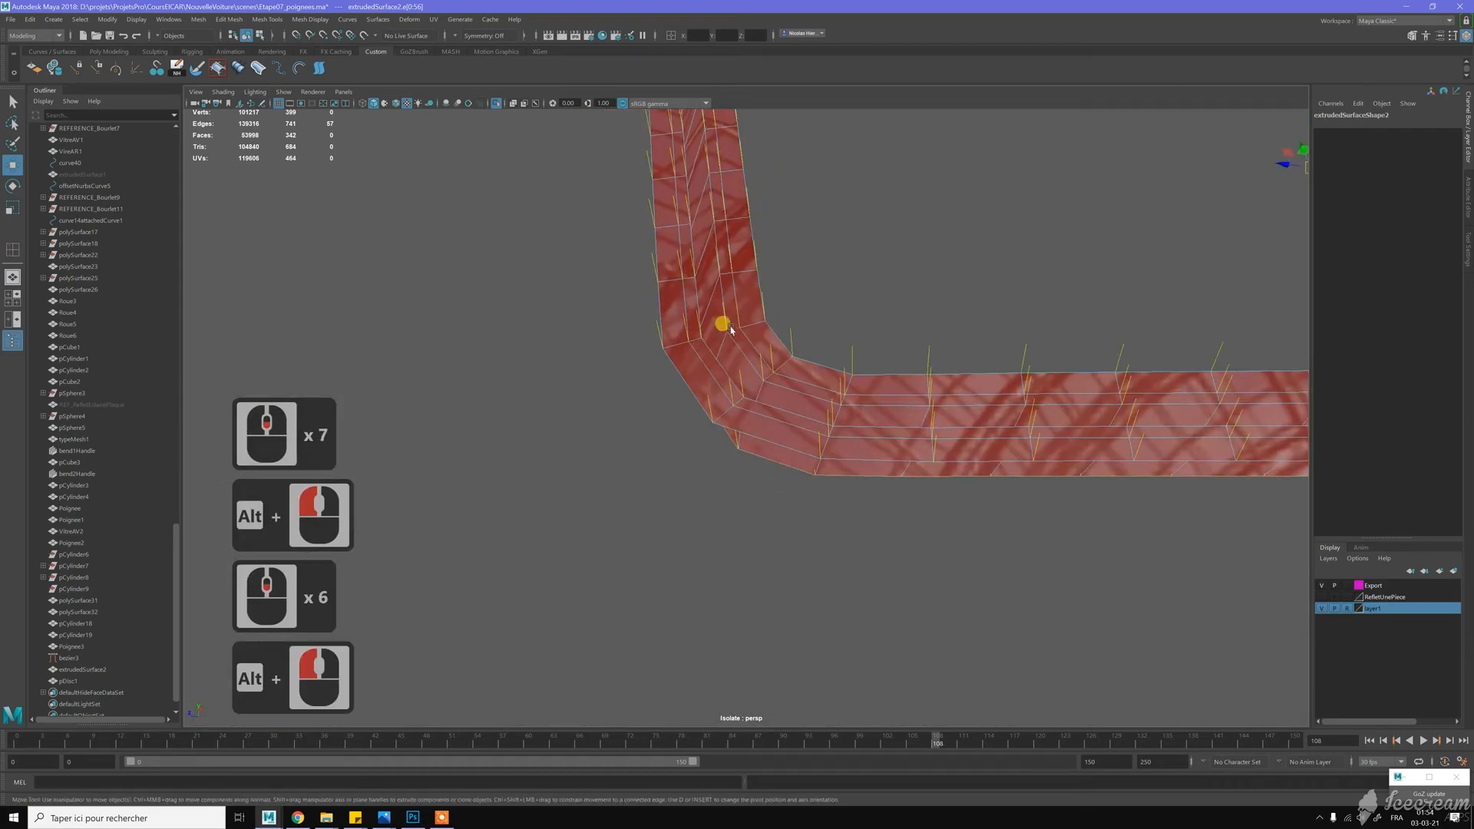
pyautogui.hotkey('shift', '.')
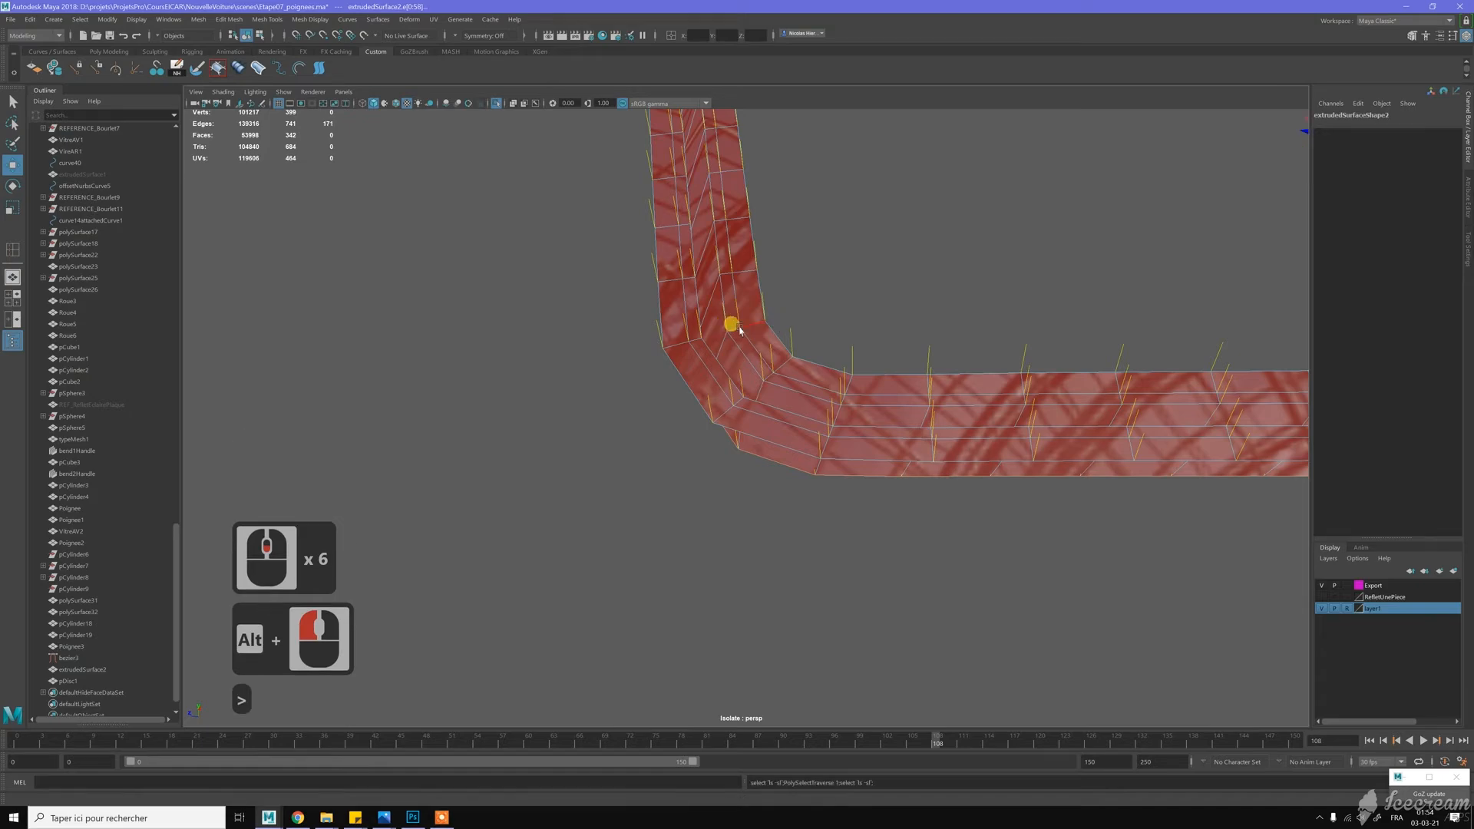
pyautogui.hotkey('ctrl', 'F9')
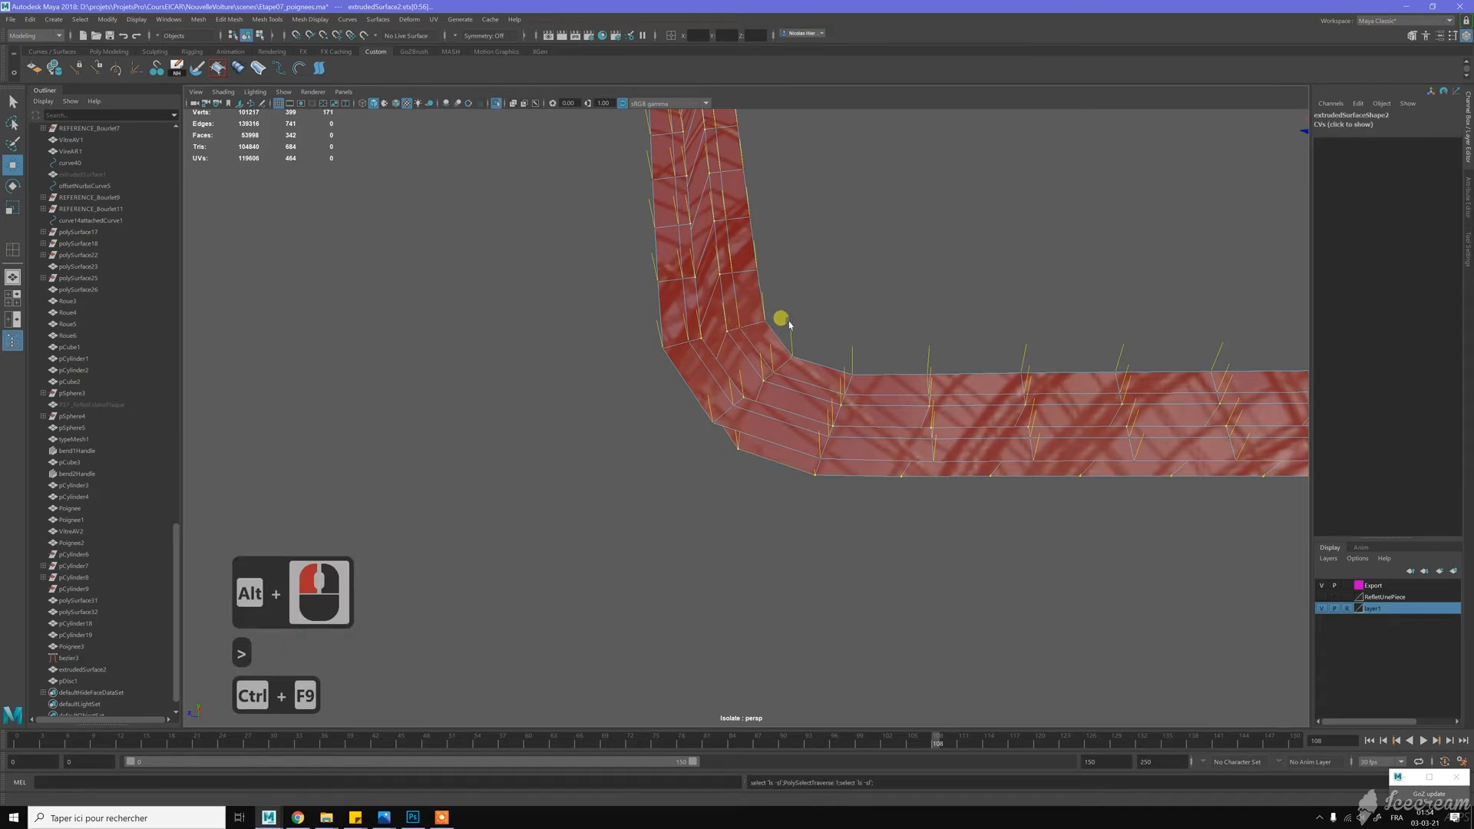
pyautogui.click(98, 67)
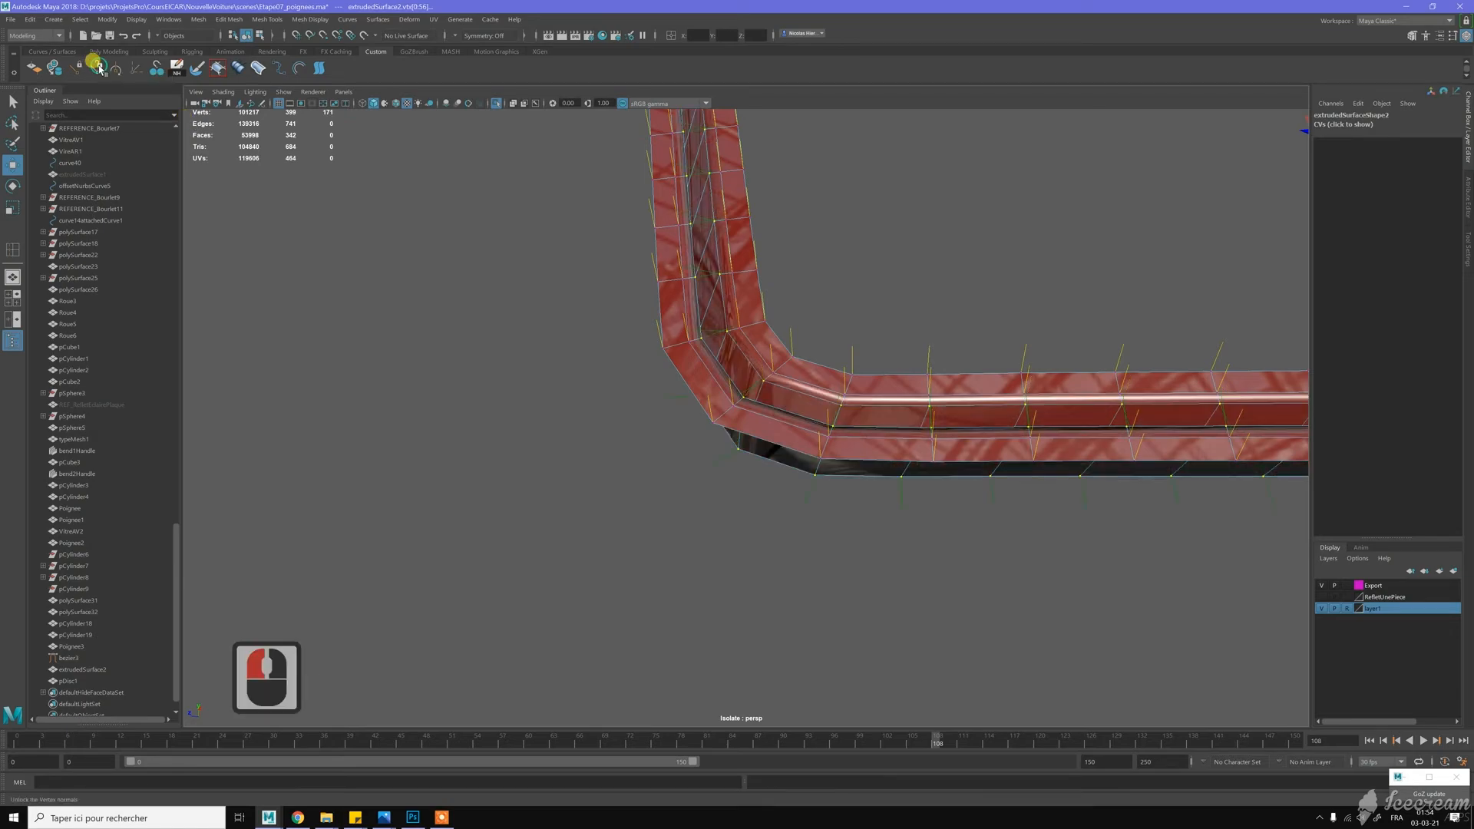
# Try averaging the normals of the selected groove vertices on the strip
pyautogui.keyDown('shift'); pyautogui.rightClick(750, 364); pyautogui.keyUp('shift')
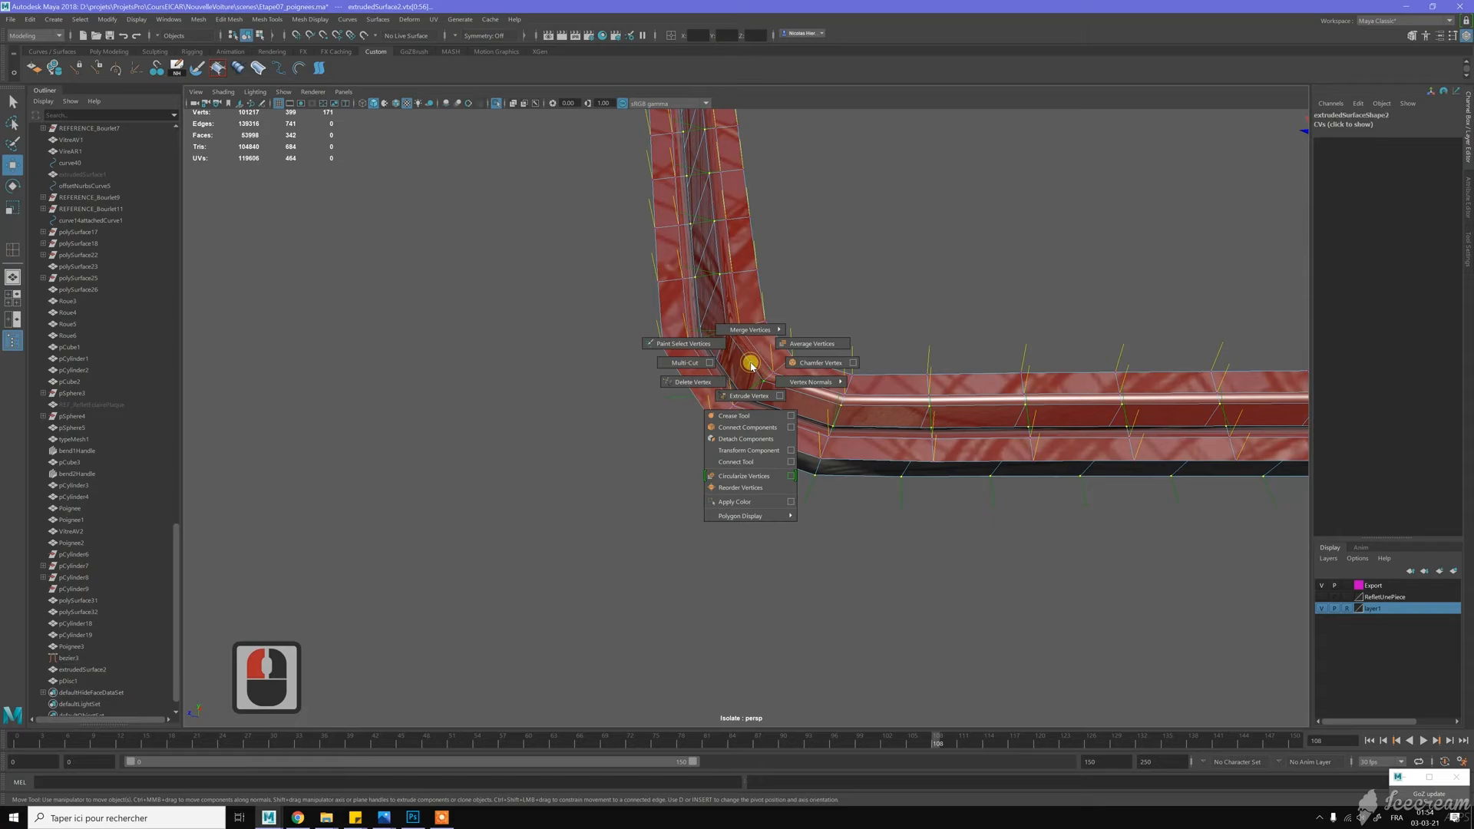
pyautogui.moveTo(803, 382)
pyautogui.keyDown('shift'); pyautogui.rightClick(842, 362); pyautogui.keyUp('shift')
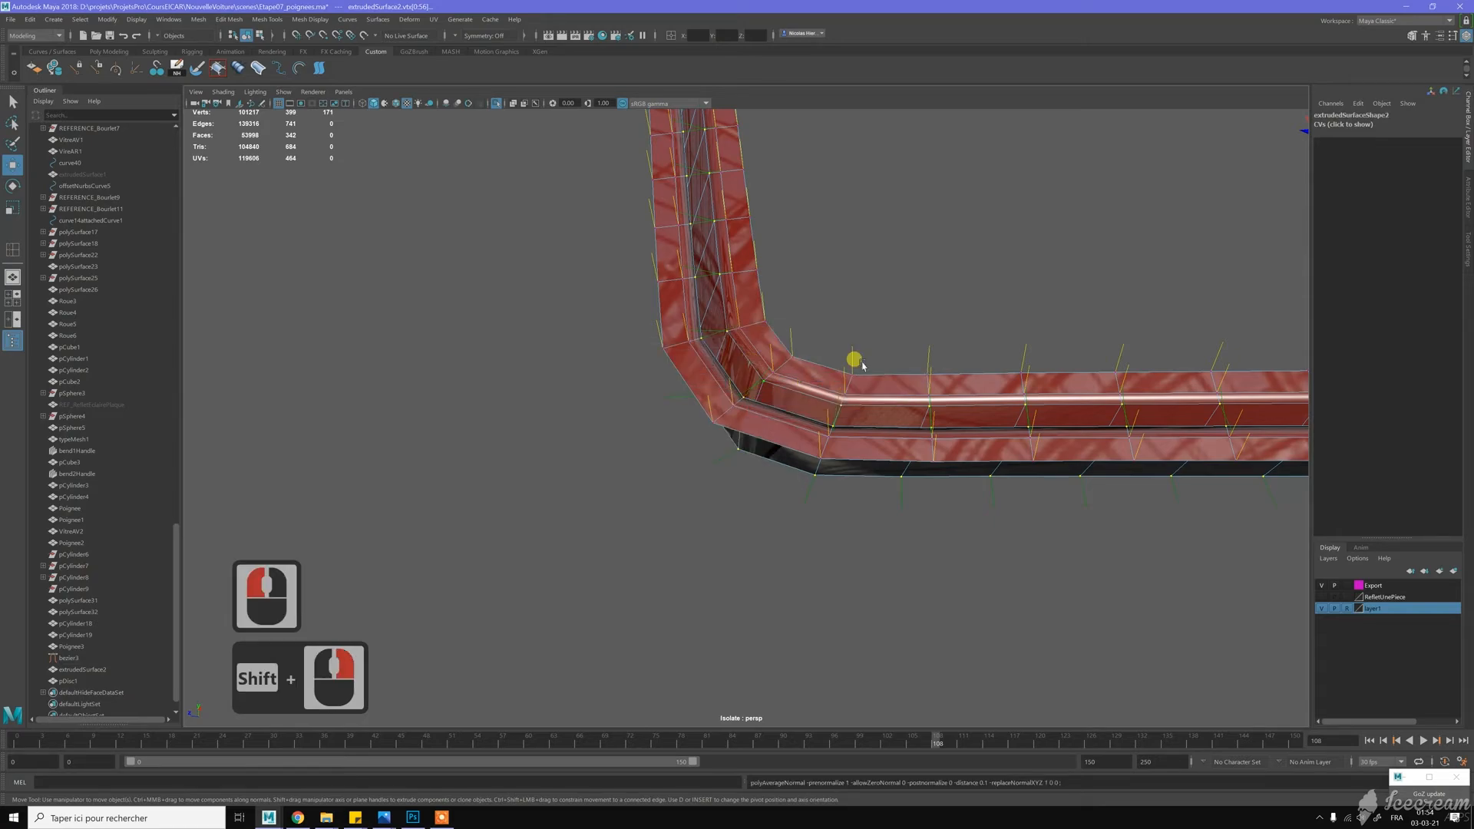
pyautogui.keyDown('alt'); pyautogui.moveTo(863, 365); pyautogui.dragTo(813, 349); pyautogui.keyUp('alt')
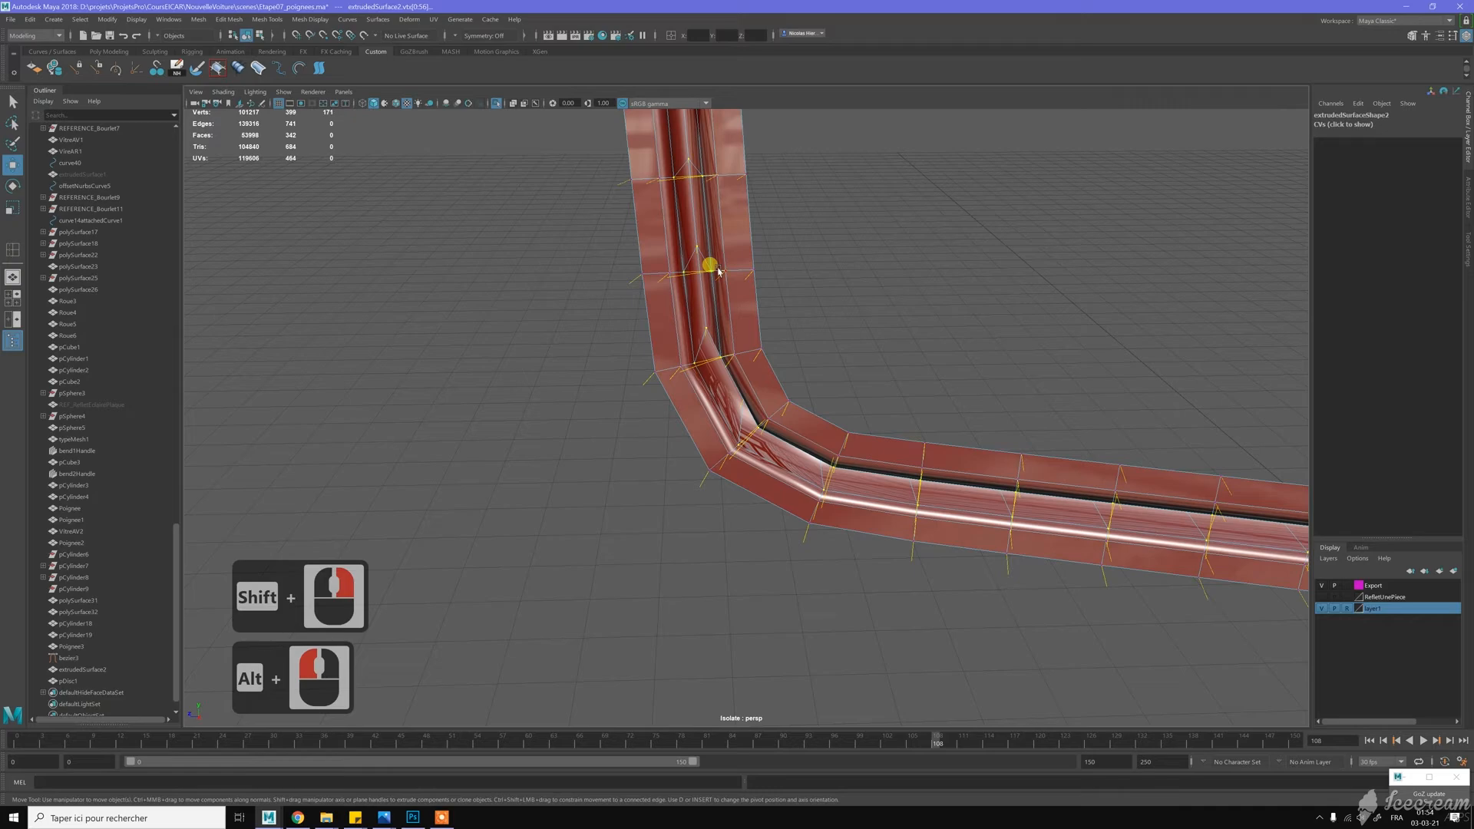
pyautogui.press('z')
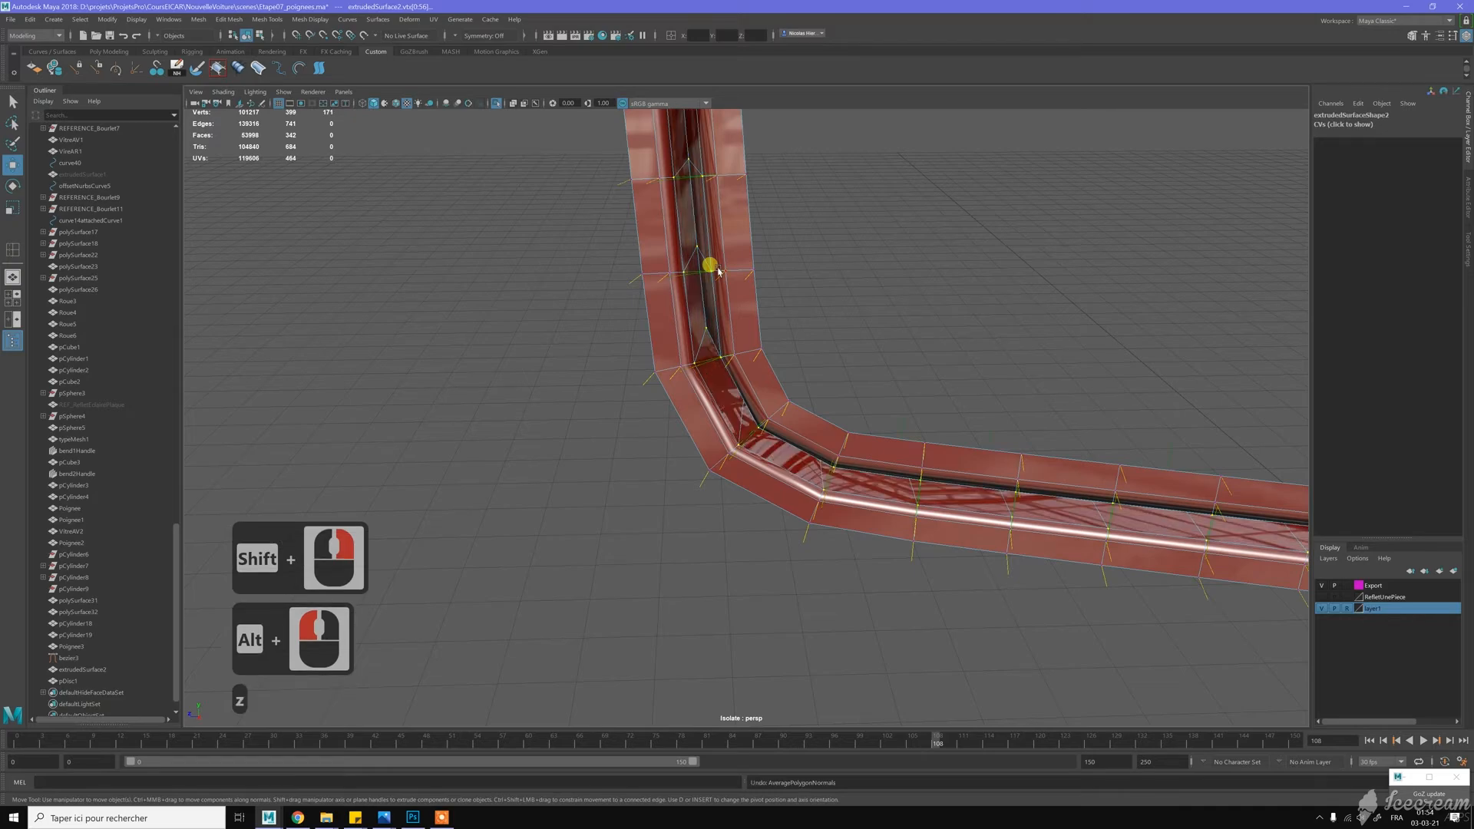
pyautogui.keyDown('alt'); pyautogui.moveTo(707, 247); pyautogui.dragTo(701, 204); pyautogui.keyUp('alt')
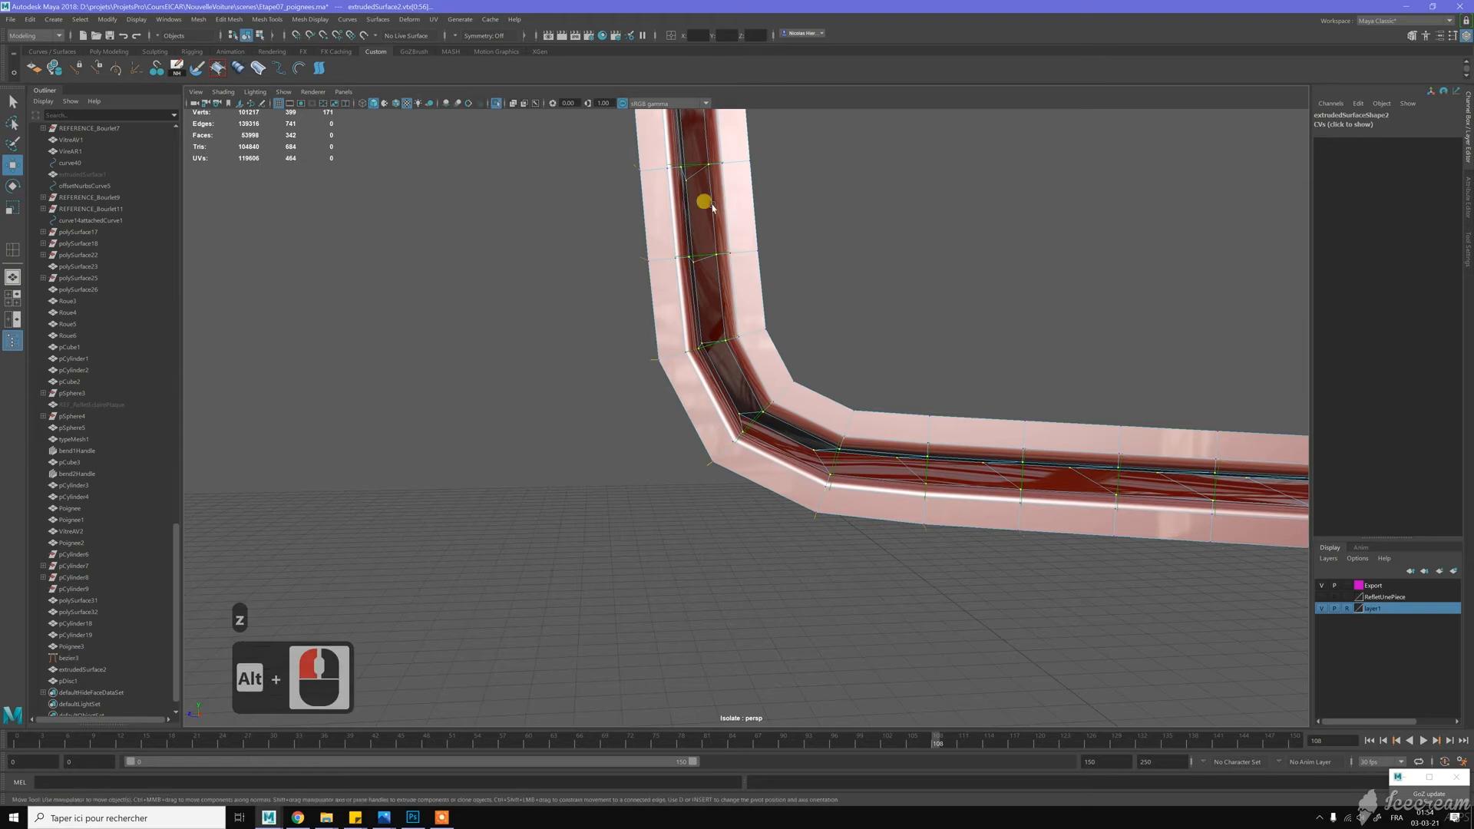
# Lock the normals of the selected groove vertices, return to object mode, and deselect the strip
pyautogui.click(80, 69)
pyautogui.moveTo(683, 254)
pyautogui.keyDown('alt'); pyautogui.mouseDown()
pyautogui.moveTo(799, 224)
pyautogui.moveTo(842, 233)
pyautogui.moveTo(755, 302)
pyautogui.moveTo(763, 263)
pyautogui.moveTo(668, 263)
pyautogui.moveTo(685, 198)
pyautogui.moveTo(697, 203)
pyautogui.mouseUp(); pyautogui.keyUp('alt')
pyautogui.press('w')
pyautogui.moveTo(697, 201); pyautogui.dragTo(786, 182, button='right')
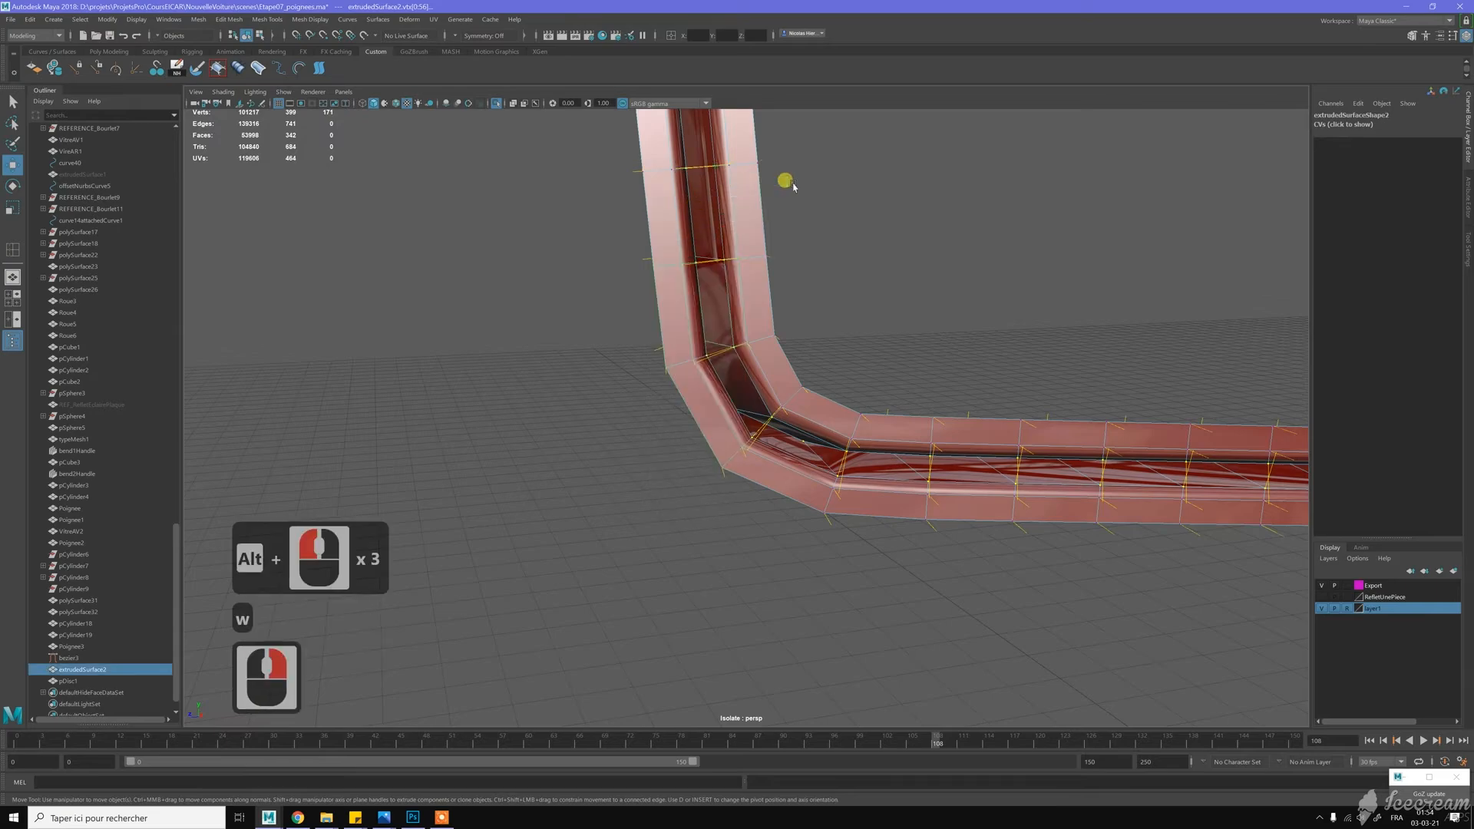
pyautogui.click(791, 221)
# Inspect the isolated strip's shading, then show the whole car and examine how the strip sits on the side panel
pyautogui.scroll(-2, 779, 246)
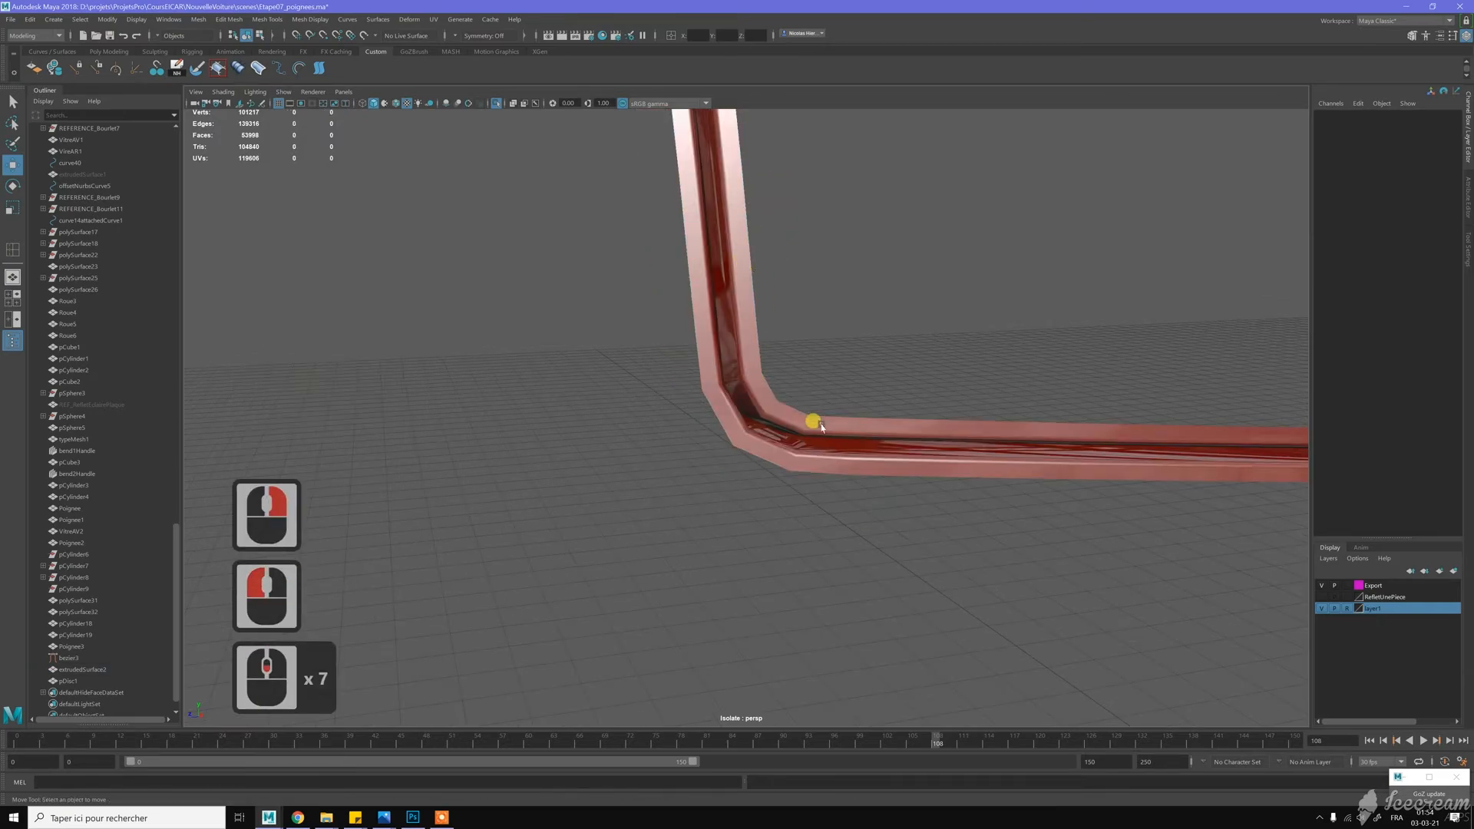
pyautogui.scroll(-2, 819, 464)
pyautogui.keyDown('alt'); pyautogui.moveTo(780, 431); pyautogui.dragTo(706, 357); pyautogui.keyUp('alt')
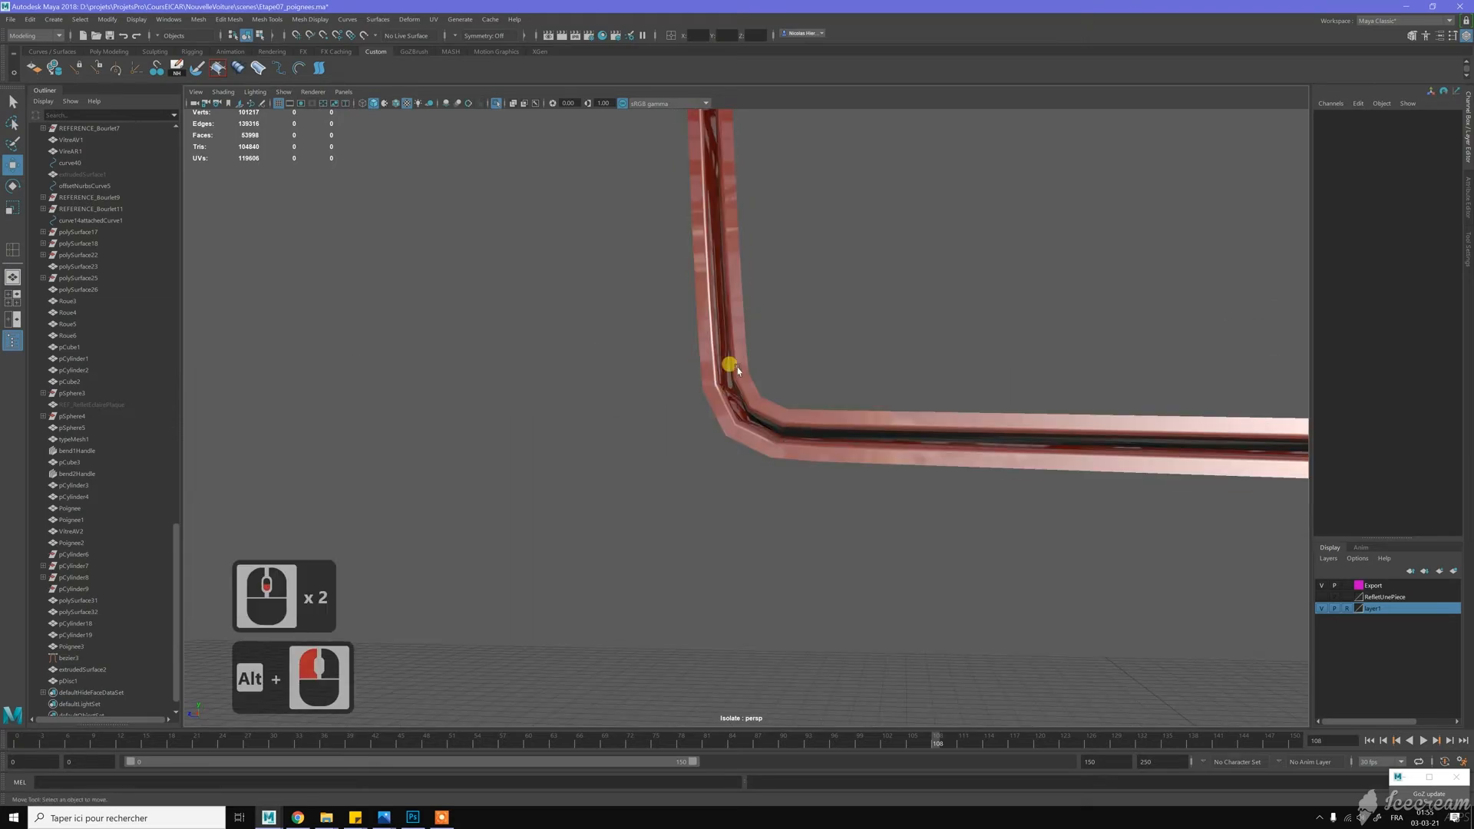
pyautogui.keyDown('alt'); pyautogui.moveTo(849, 424); pyautogui.dragTo(858, 294); pyautogui.keyUp('alt')
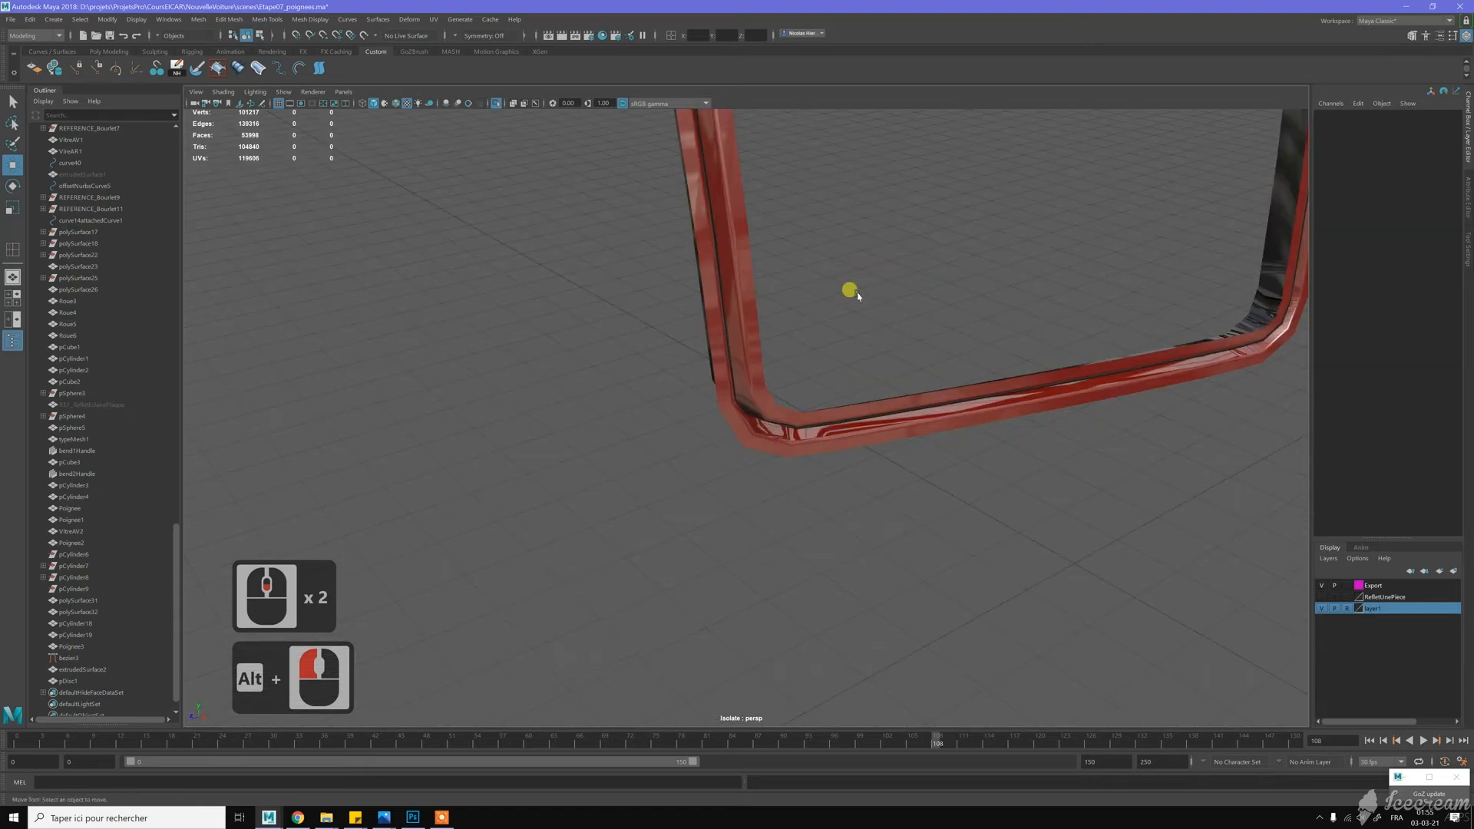
pyautogui.scroll(-14, 857, 295)
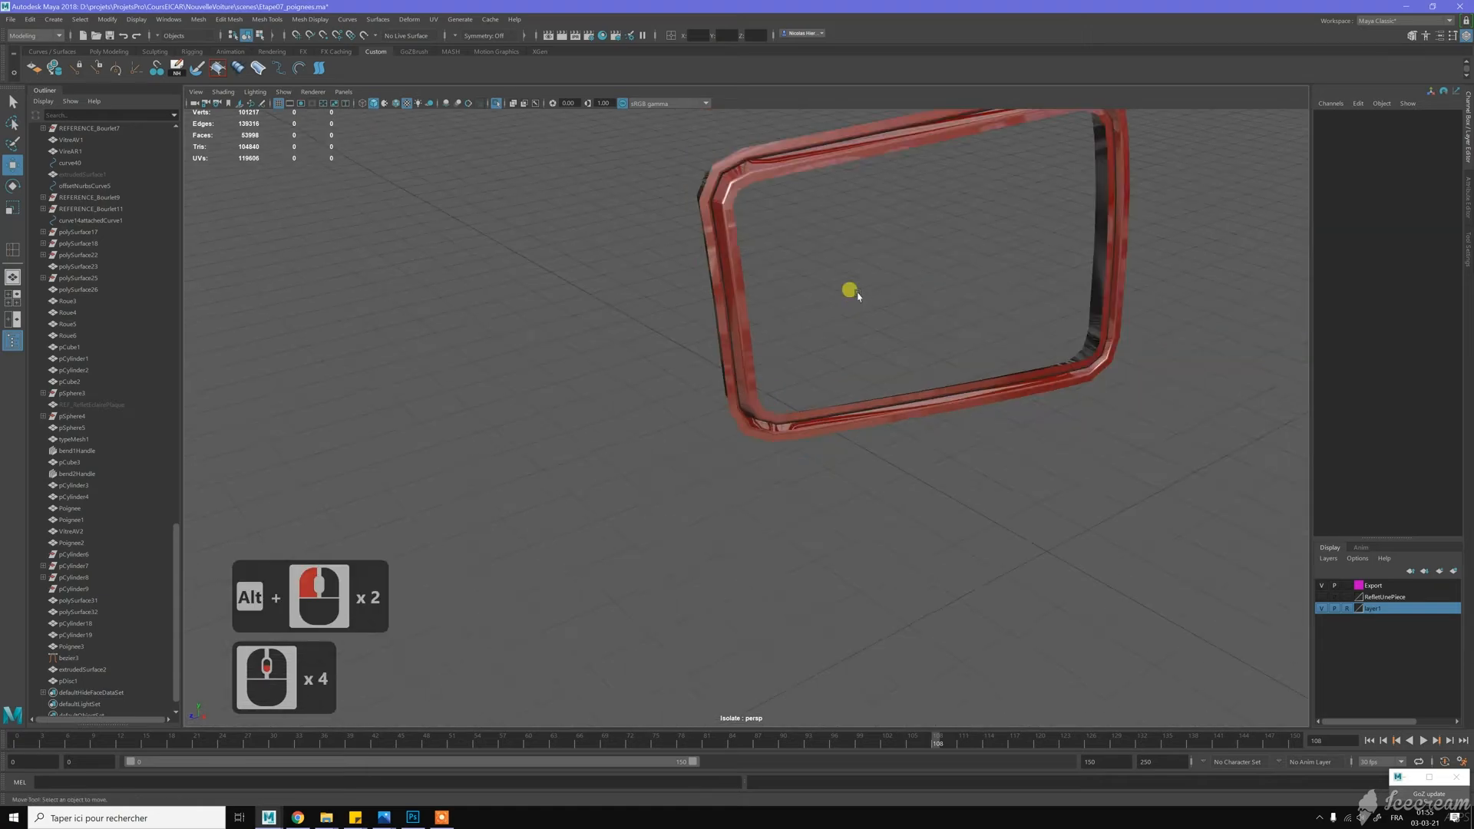
pyautogui.click(496, 104)
pyautogui.keyDown('alt'); pyautogui.moveTo(849, 347); pyautogui.dragTo(801, 321, button='middle'); pyautogui.keyUp('alt')
pyautogui.keyDown('alt'); pyautogui.moveTo(801, 321); pyautogui.dragTo(834, 328); pyautogui.keyUp('alt')
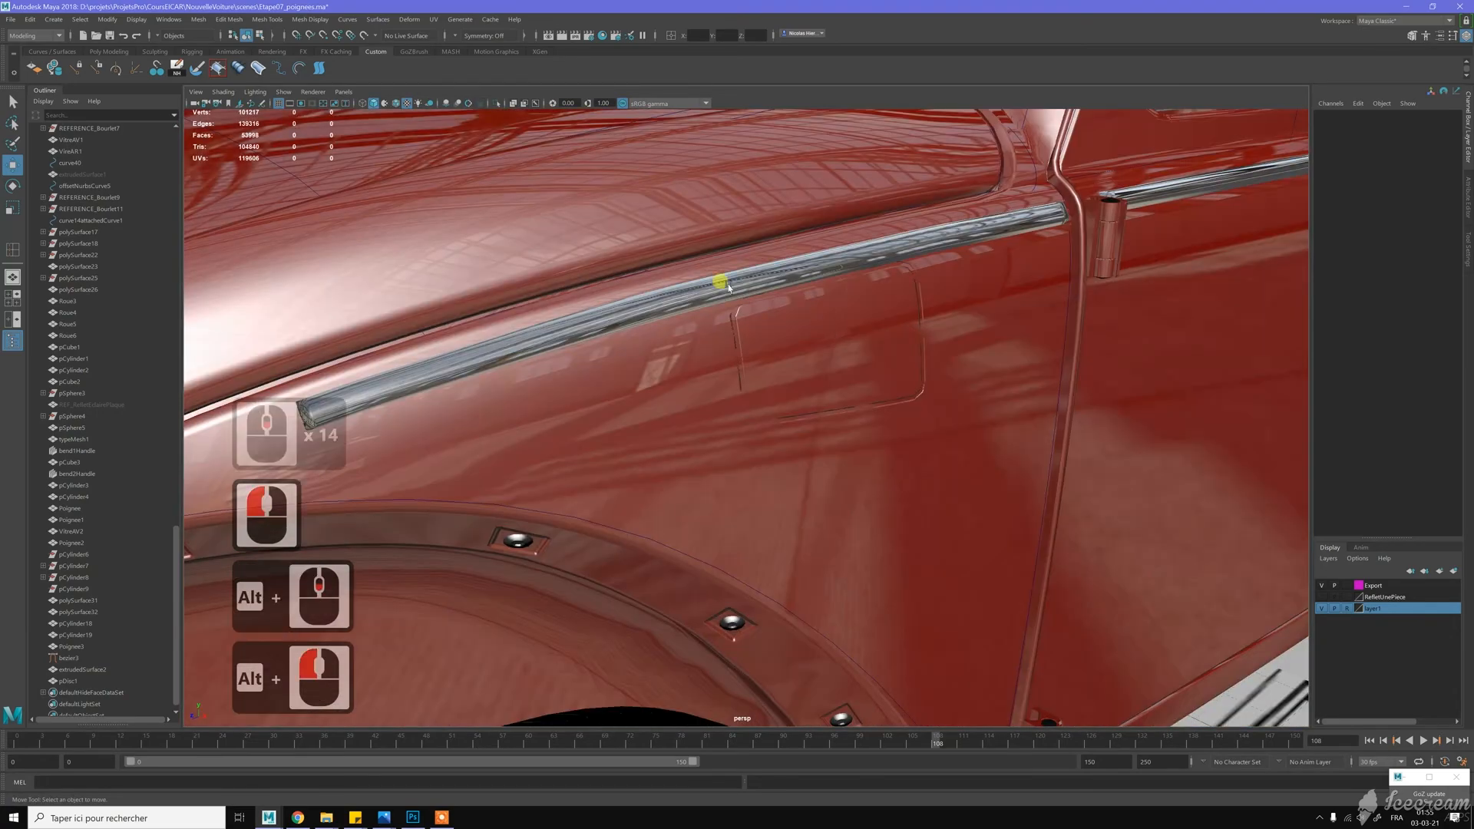
pyautogui.scroll(5, 837, 405)
# Select the strip, centre its pivot, and move it slightly outward along X to a Translate X of 0.052
pyautogui.click(837, 407)
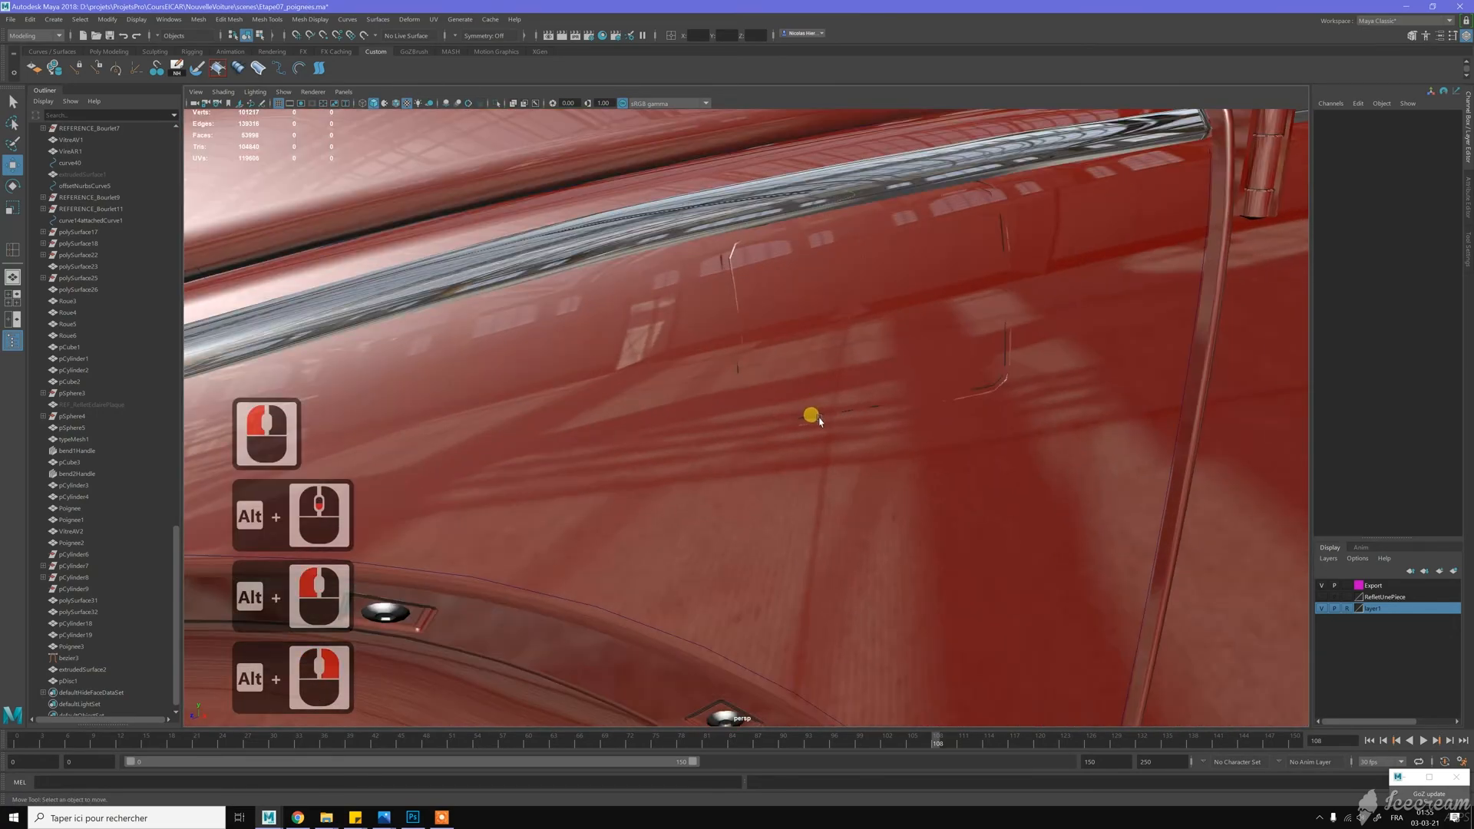
pyautogui.click(814, 419)
pyautogui.click(750, 423)
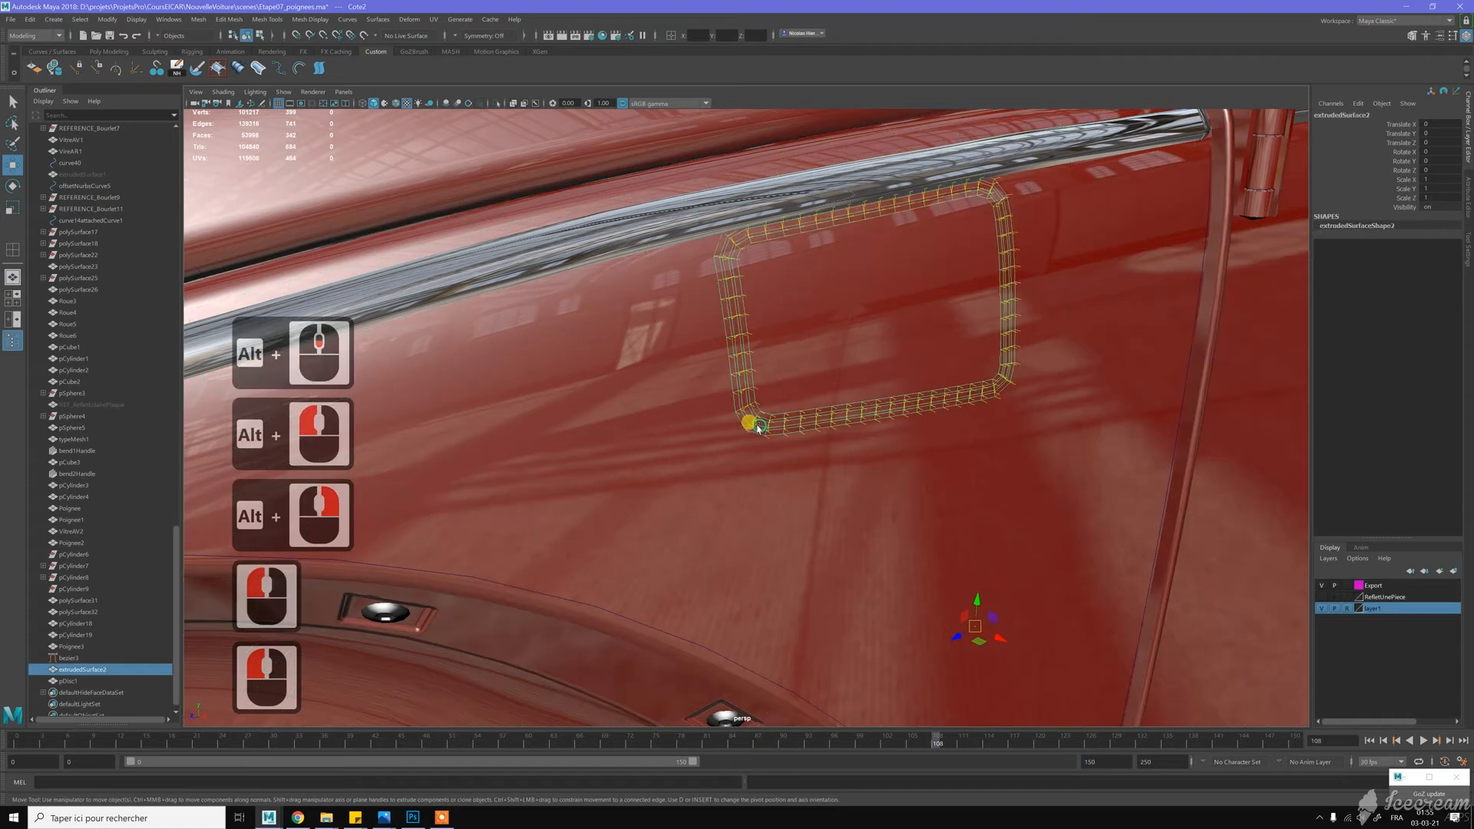
pyautogui.hotkey('alt', 'c')
pyautogui.moveTo(833, 382)
pyautogui.keyDown('alt'); pyautogui.mouseDown()
pyautogui.moveTo(855, 300)
pyautogui.moveTo(847, 361)
pyautogui.mouseUp(); pyautogui.keyUp('alt')
pyautogui.keyDown('alt'); pyautogui.moveTo(849, 362); pyautogui.dragTo(844, 369, button='middle'); pyautogui.keyUp('alt')
pyautogui.keyDown('alt'); pyautogui.moveTo(843, 370); pyautogui.dragTo(958, 432, button='right'); pyautogui.keyUp('alt')
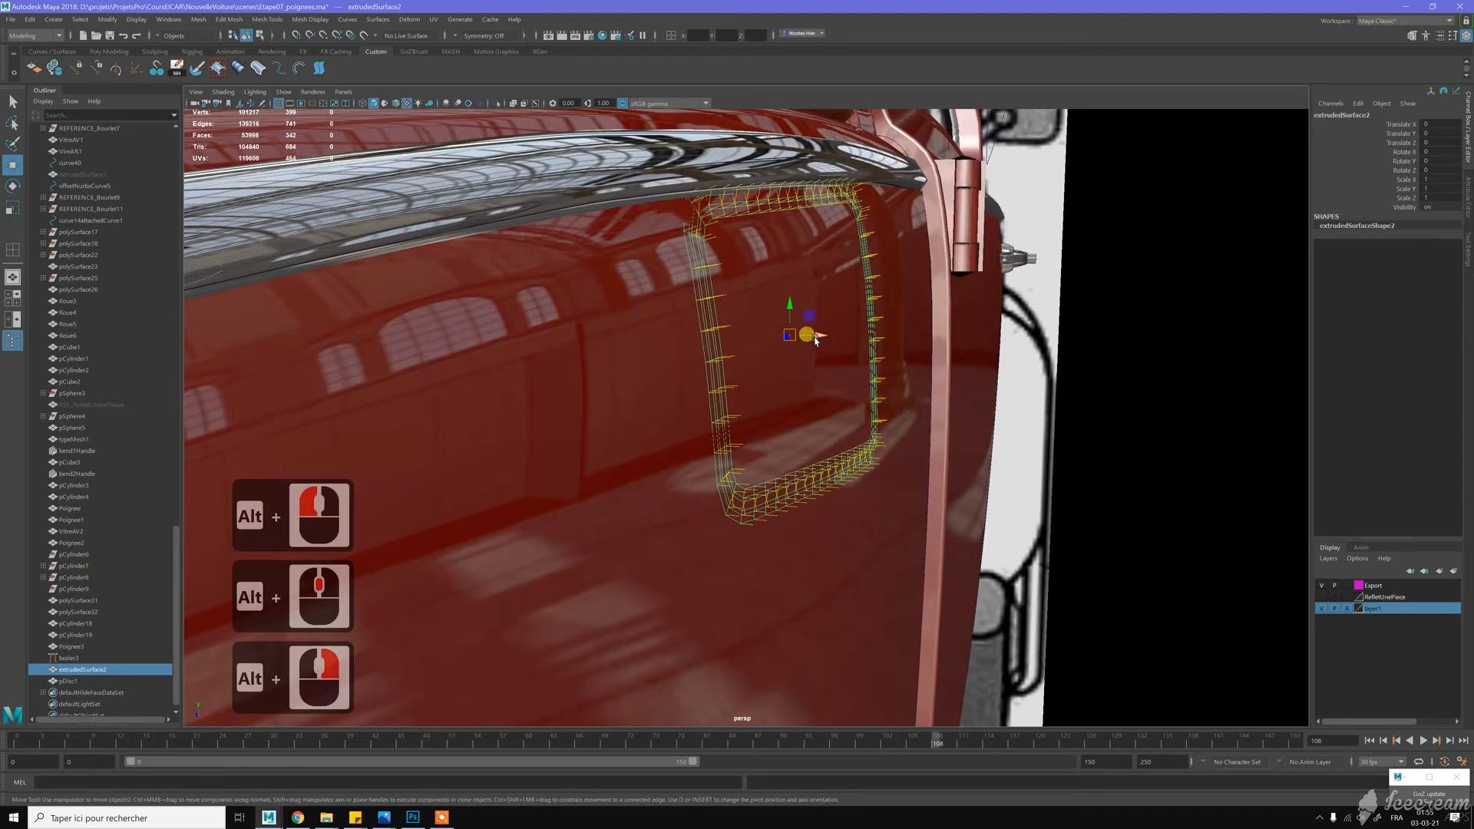
pyautogui.press('j')
pyautogui.moveTo(816, 340); pyautogui.dragTo(818, 340)
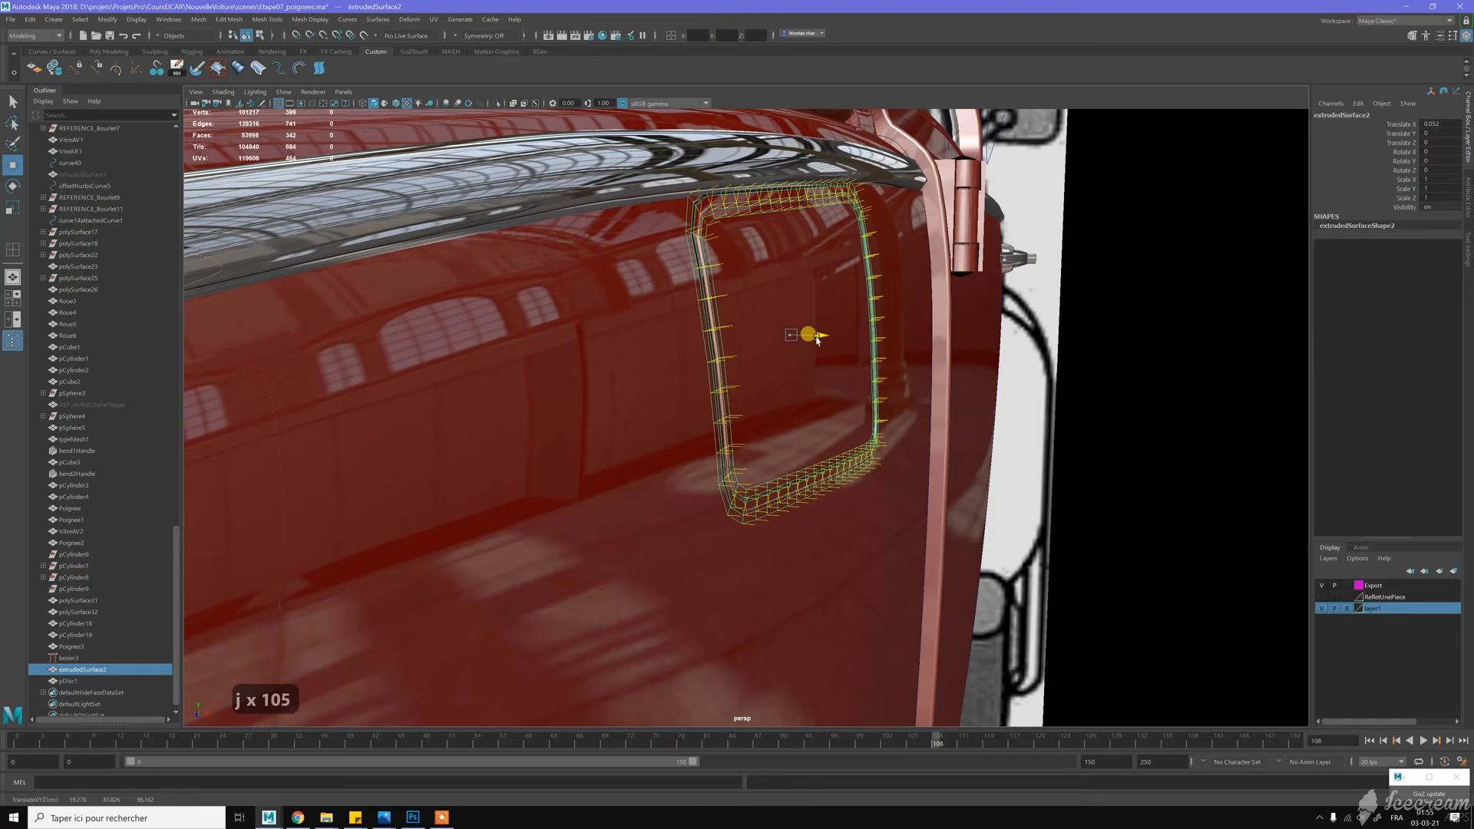
# Activate the Scale tool for the strip and set its axis orientation to Component
pyautogui.click(813, 338)
pyautogui.press('r')
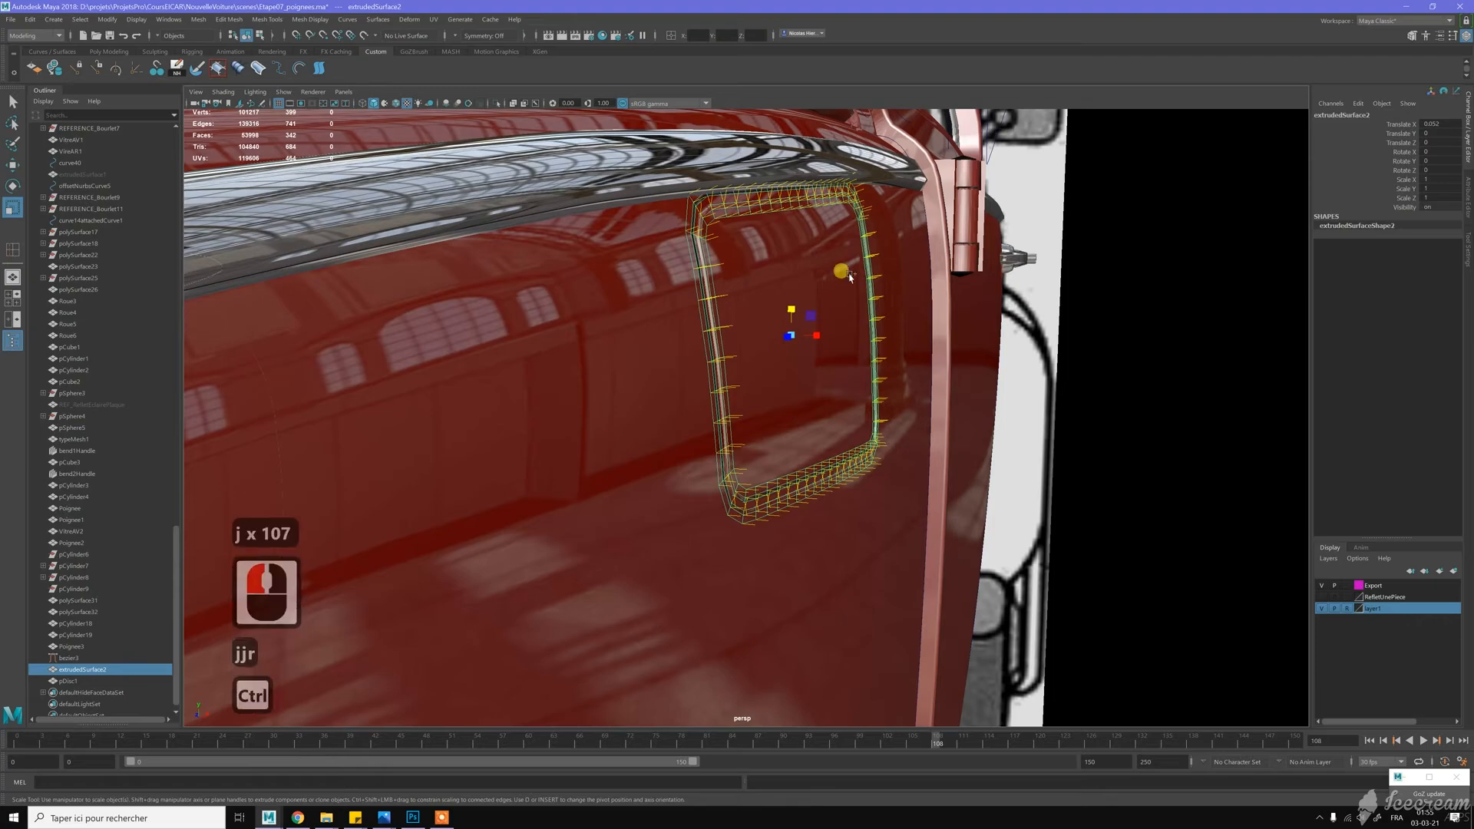
pyautogui.keyDown('ctrl'); pyautogui.keyDown('shift'); pyautogui.rightClick(851, 275); pyautogui.keyUp('shift'); pyautogui.keyUp('ctrl')
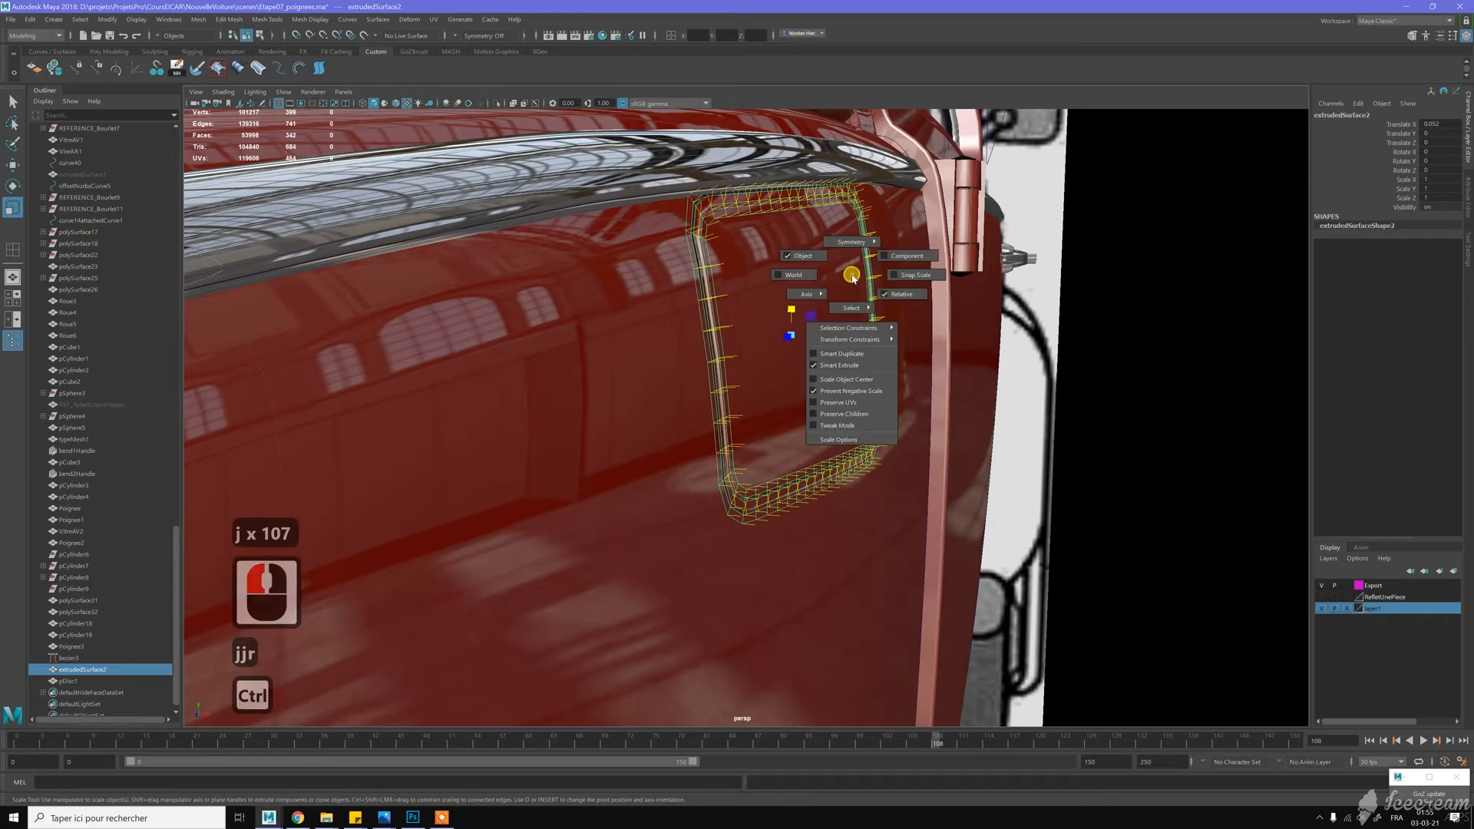
pyautogui.click(905, 262)
pyautogui.keyDown('alt'); pyautogui.moveTo(845, 287); pyautogui.dragTo(796, 341); pyautogui.keyUp('alt')
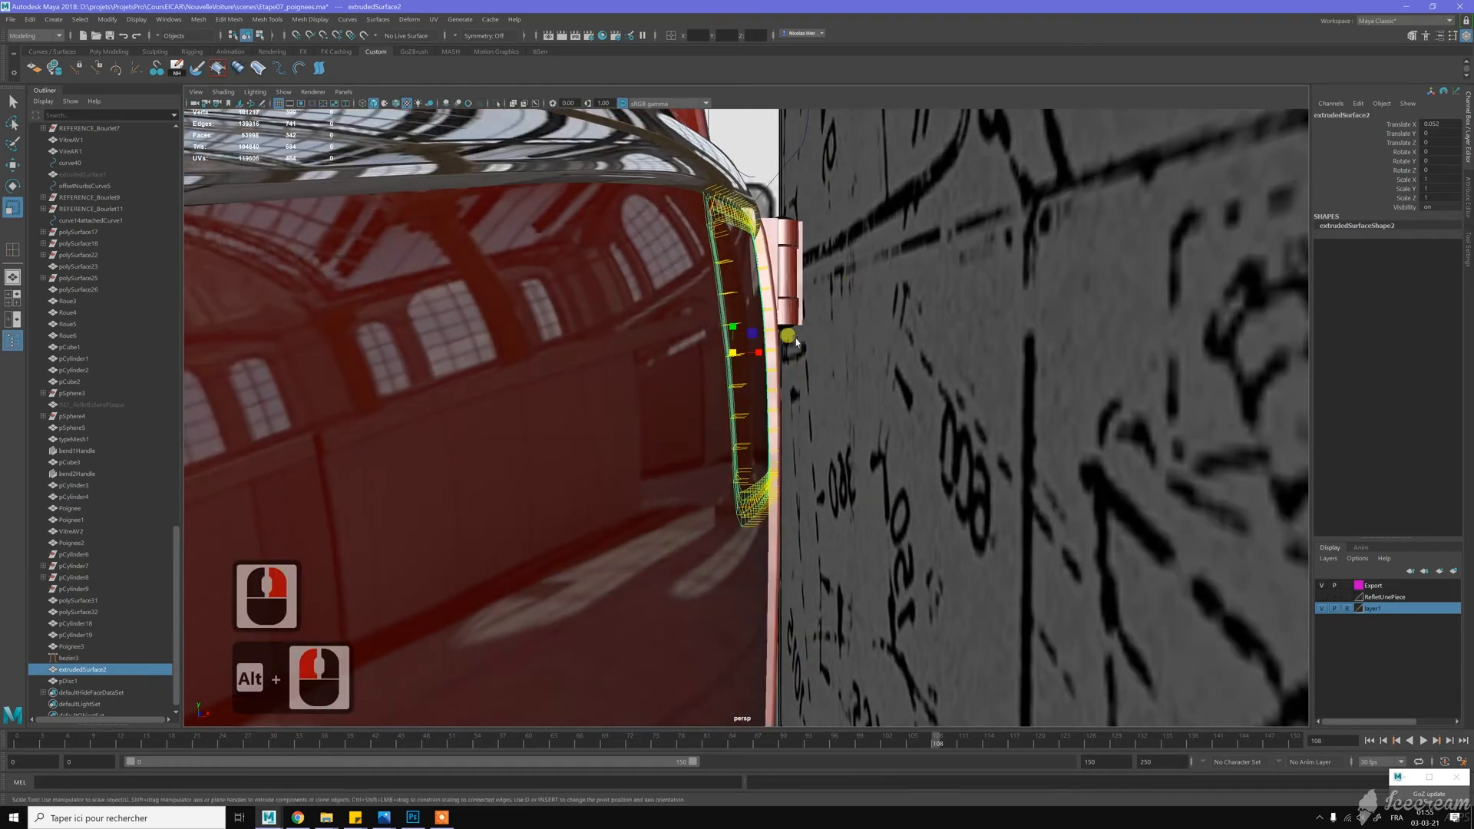
pyautogui.keyDown('alt'); pyautogui.moveTo(741, 219); pyautogui.dragTo(713, 223); pyautogui.keyUp('alt')
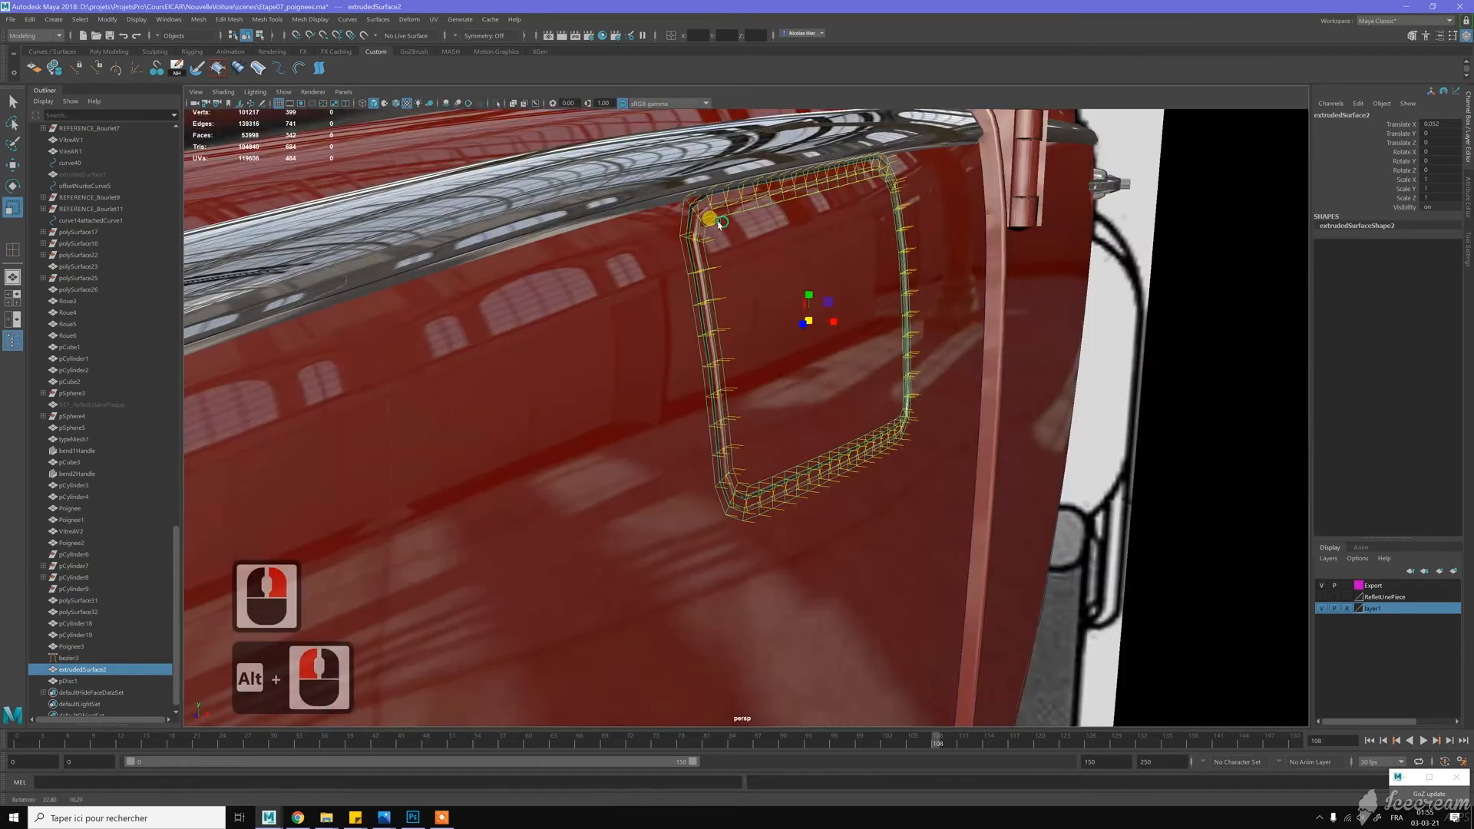
# Try scaling all of the strip's faces along the X axis
pyautogui.rightClick(707, 216)
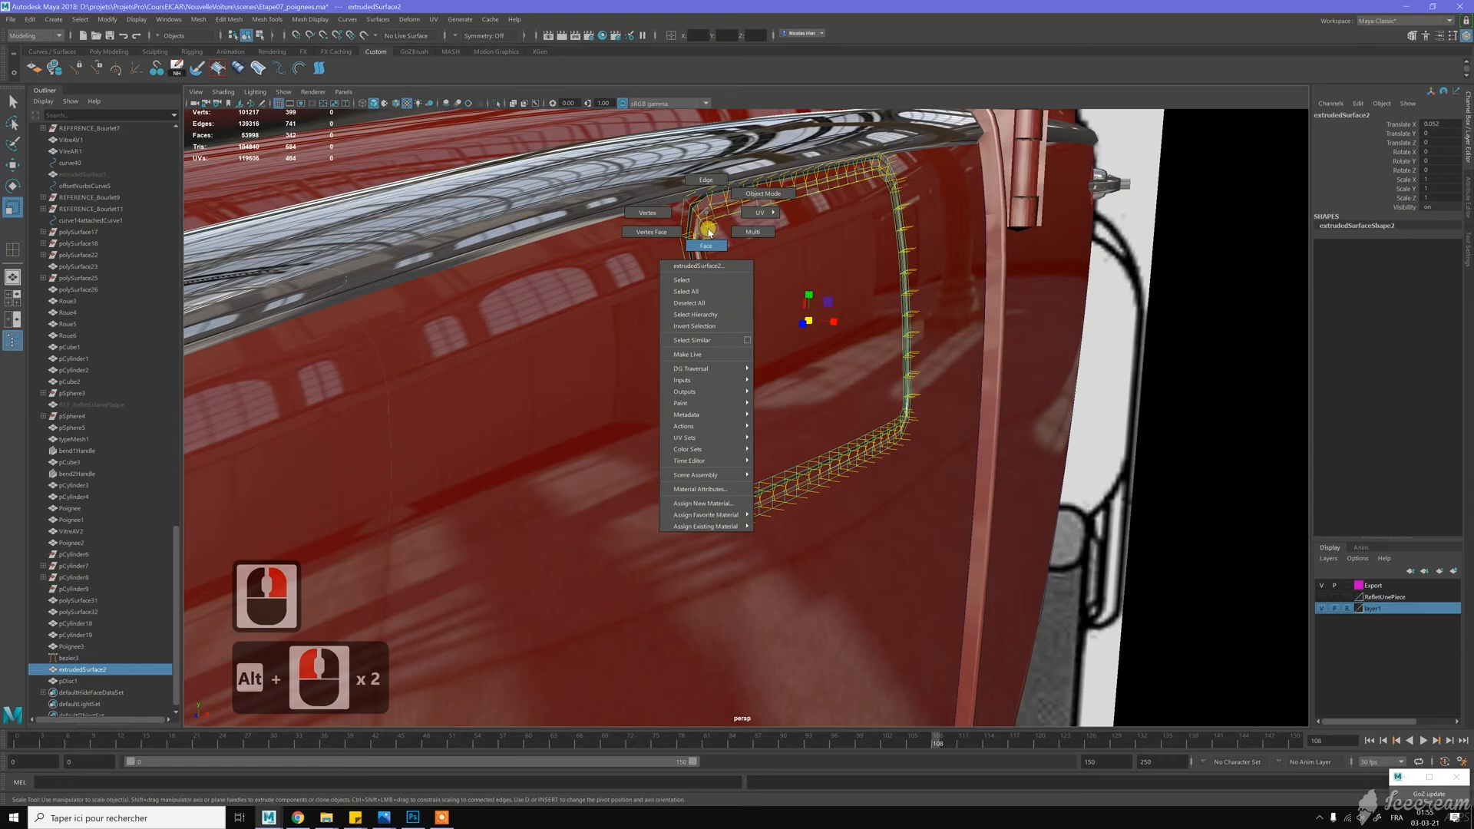
pyautogui.click(712, 216)
pyautogui.click(715, 216)
pyautogui.click(716, 218)
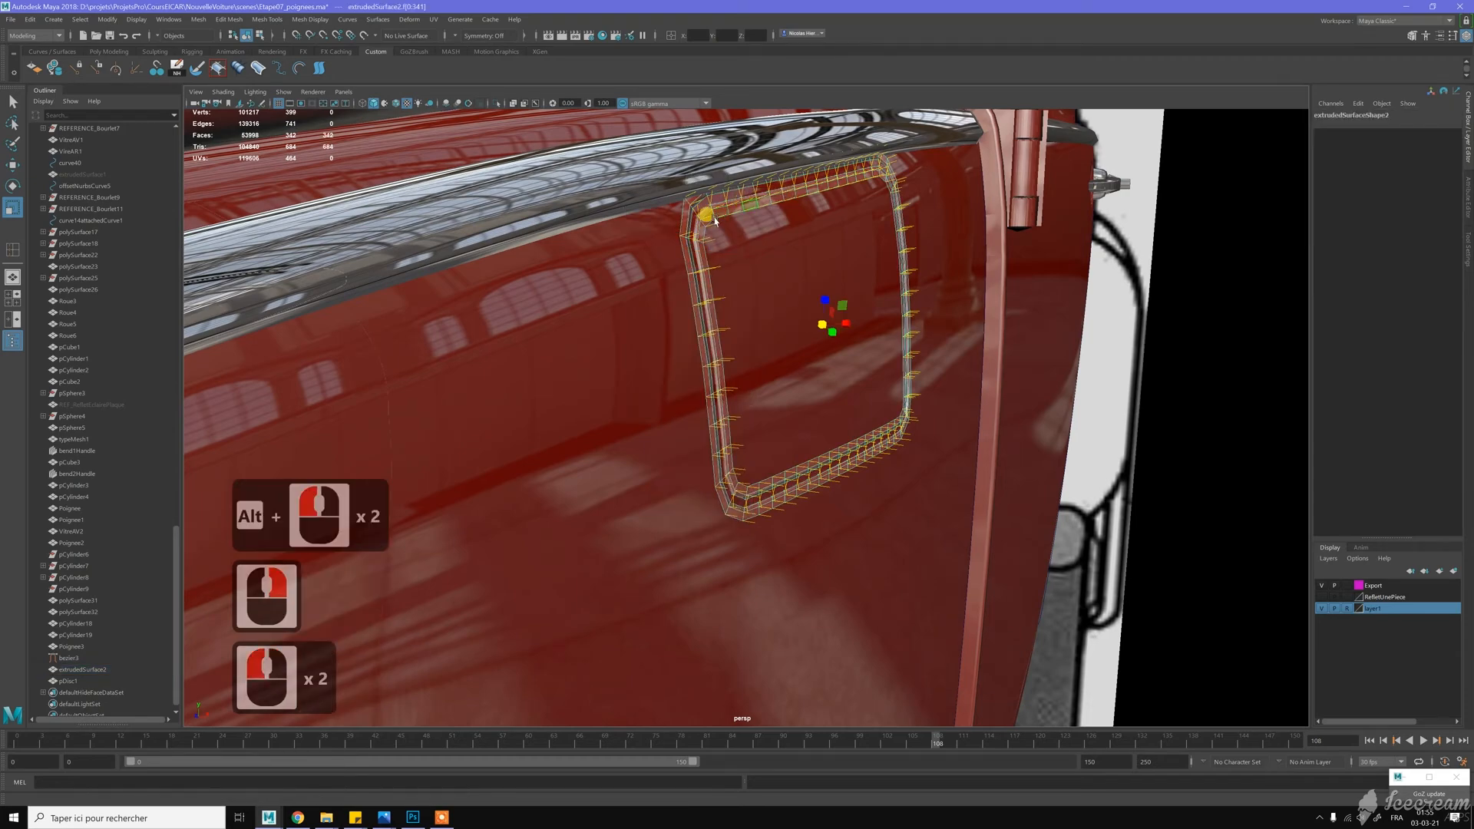
pyautogui.keyDown('alt'); pyautogui.moveTo(824, 239); pyautogui.dragTo(789, 335); pyautogui.keyUp('alt')
pyautogui.press('z')
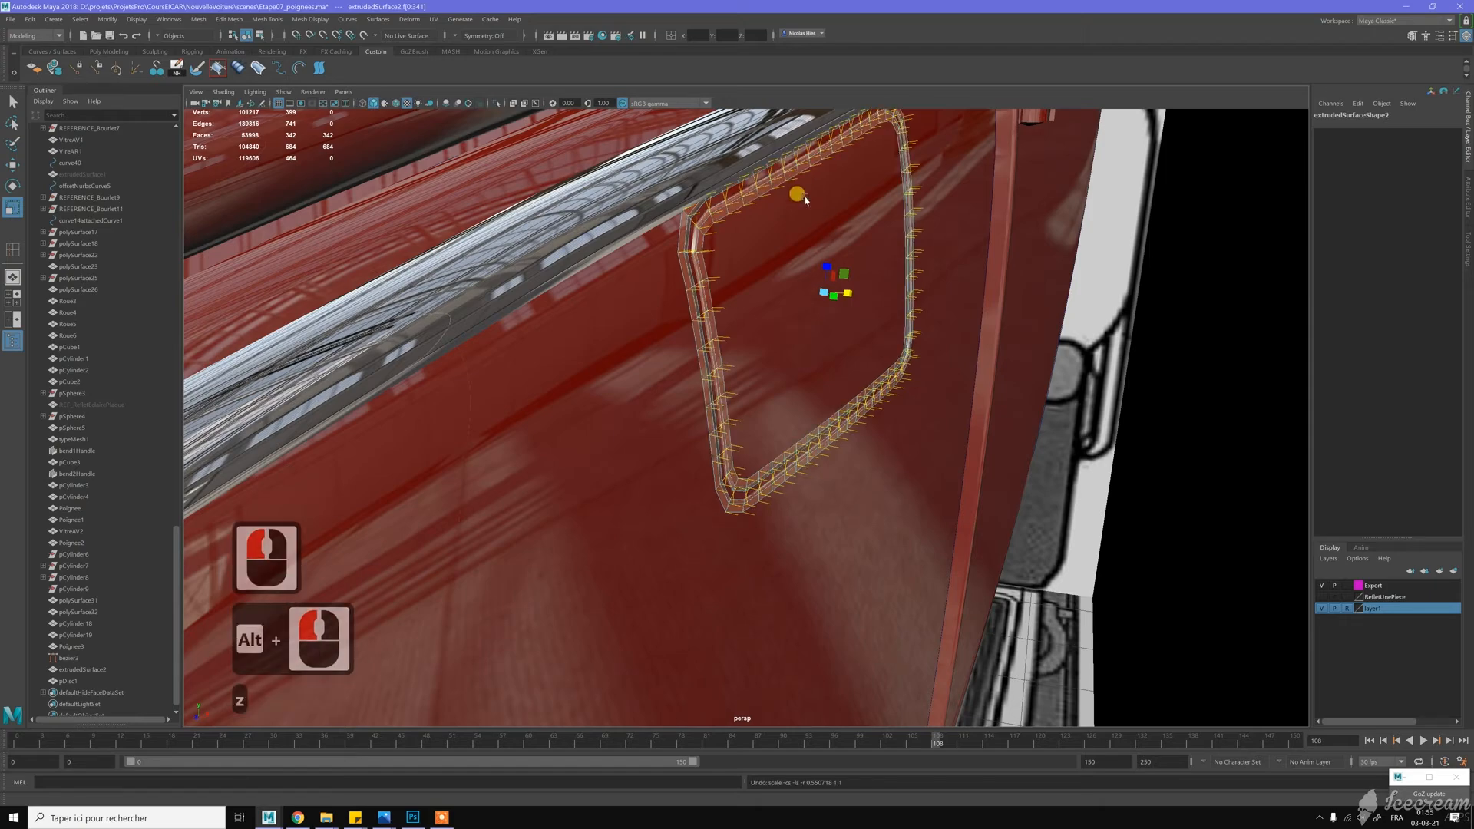
# Return the strip to object mode with the Move tool active and isolate it
pyautogui.keyDown('alt'); pyautogui.moveTo(836, 215); pyautogui.dragTo(970, 421); pyautogui.keyUp('alt')
pyautogui.keyDown('alt'); pyautogui.moveTo(1056, 374); pyautogui.dragTo(719, 227); pyautogui.keyUp('alt')
pyautogui.press('w')
pyautogui.moveTo(707, 229); pyautogui.dragTo(742, 209, button='right')
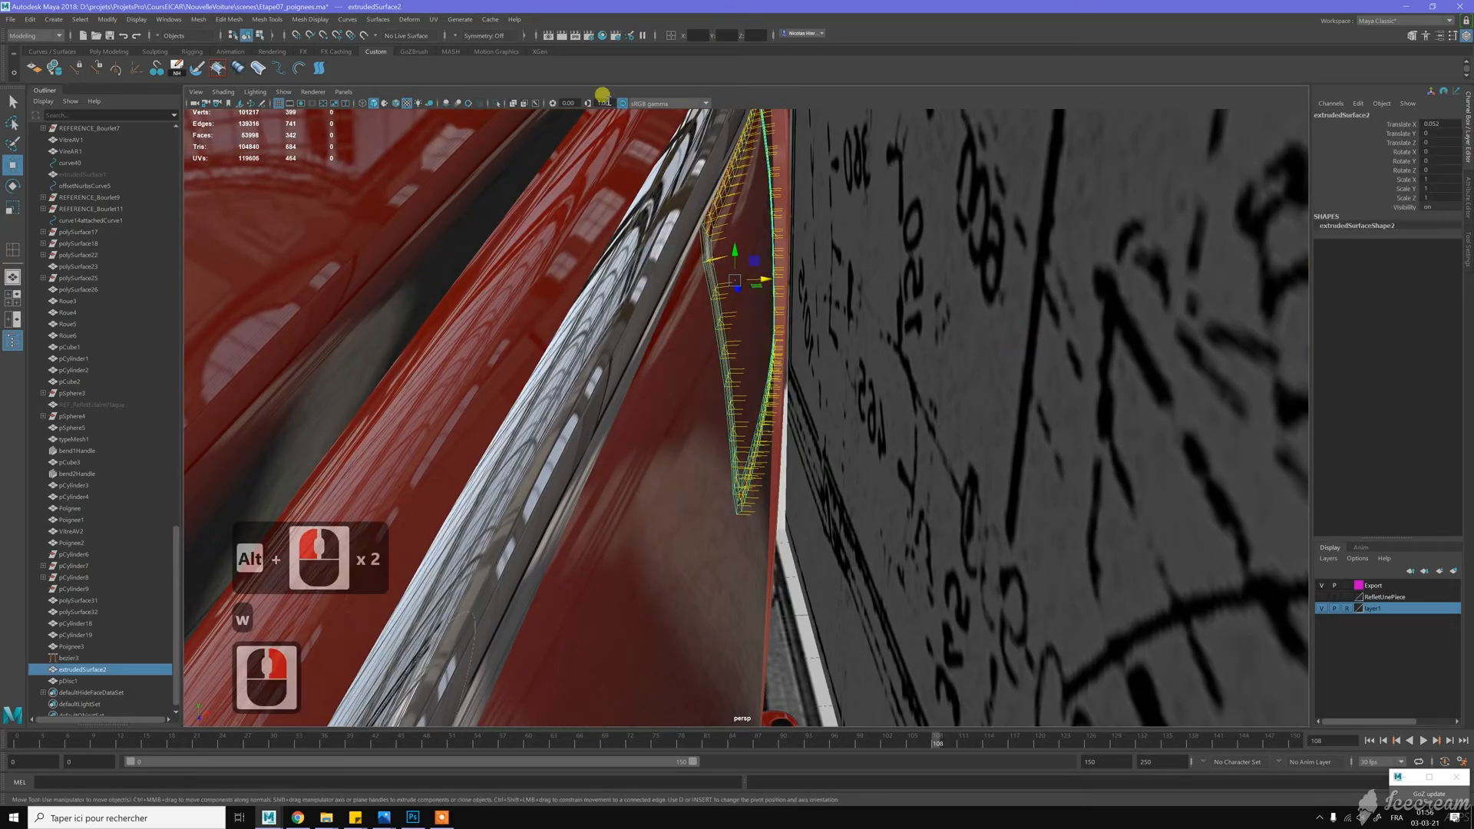
pyautogui.click(500, 106)
pyautogui.keyDown('alt'); pyautogui.moveTo(773, 240); pyautogui.dragTo(780, 240); pyautogui.keyUp('alt')
# Try selecting a full edge loop around the strip and moving it along the X axis
pyautogui.rightClick(674, 231)
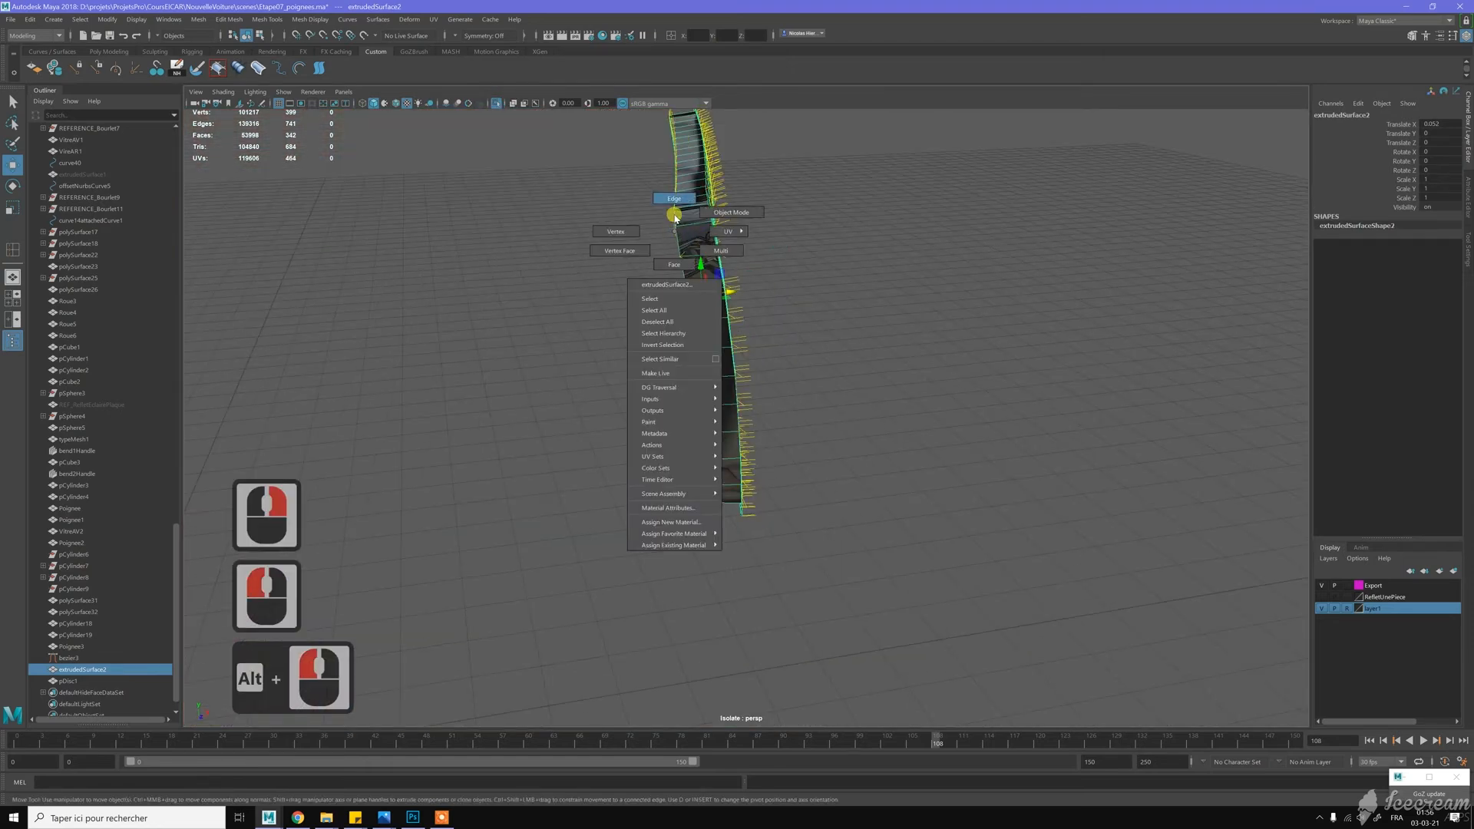
pyautogui.click(674, 217)
pyautogui.doubleClick(714, 241)
pyautogui.keyDown('alt'); pyautogui.moveTo(716, 234); pyautogui.dragTo(729, 231); pyautogui.keyUp('alt')
pyautogui.keyDown('alt'); pyautogui.moveTo(706, 240); pyautogui.dragTo(819, 238); pyautogui.keyUp('alt')
pyautogui.press('j')
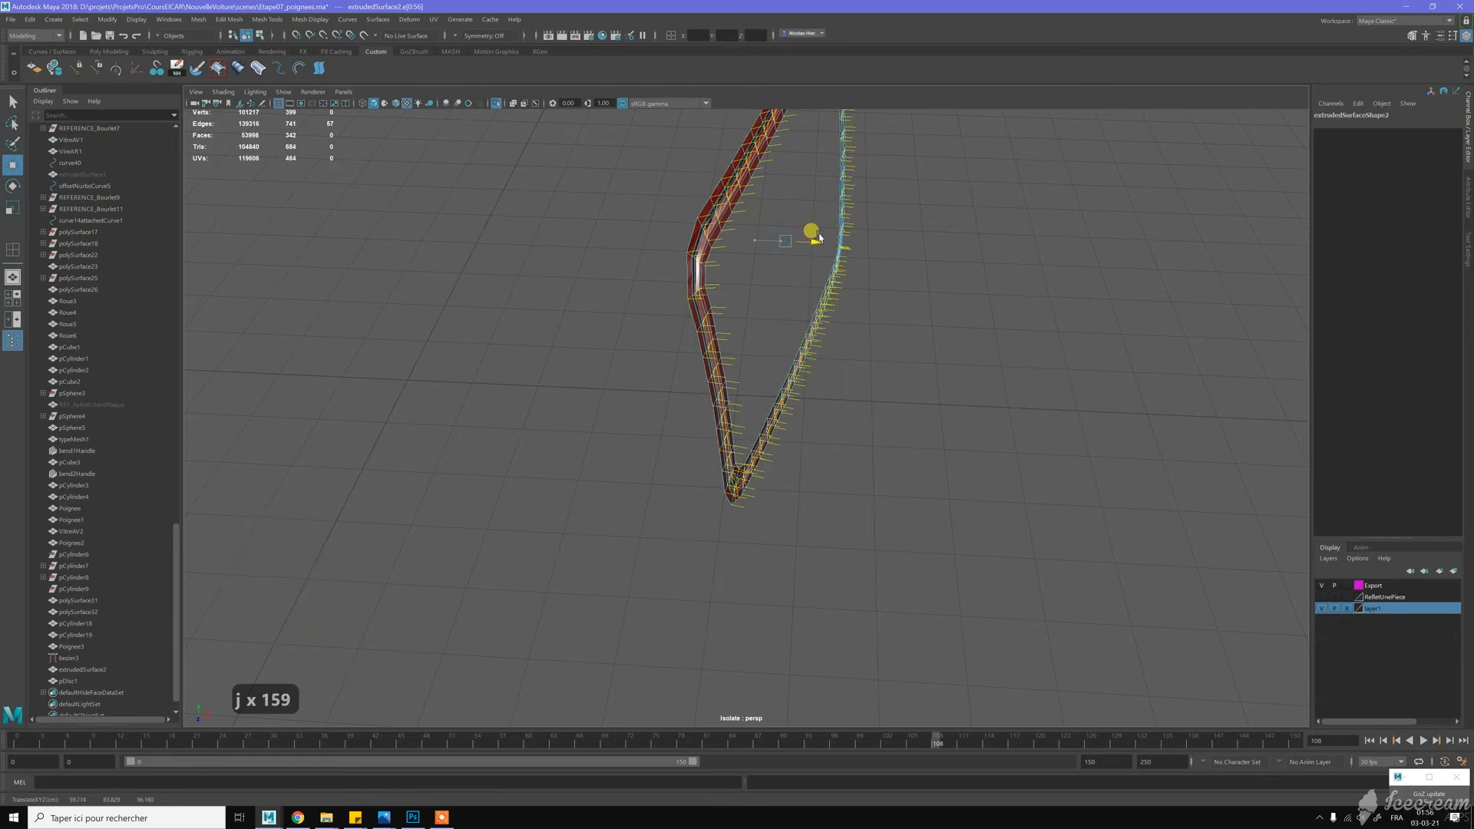
# Return to object mode, deselect the strip, and inspect its shading from several angles
pyautogui.moveTo(720, 217); pyautogui.dragTo(891, 215, button='right')
pyautogui.click(979, 322)
pyautogui.keyDown('alt'); pyautogui.moveTo(961, 311); pyautogui.dragTo(701, 250); pyautogui.keyUp('alt')
pyautogui.scroll(-3, 910, 310)
pyautogui.keyDown('alt'); pyautogui.moveTo(782, 288); pyautogui.dragTo(730, 279); pyautogui.keyUp('alt')
pyautogui.scroll(-6, 744, 270)
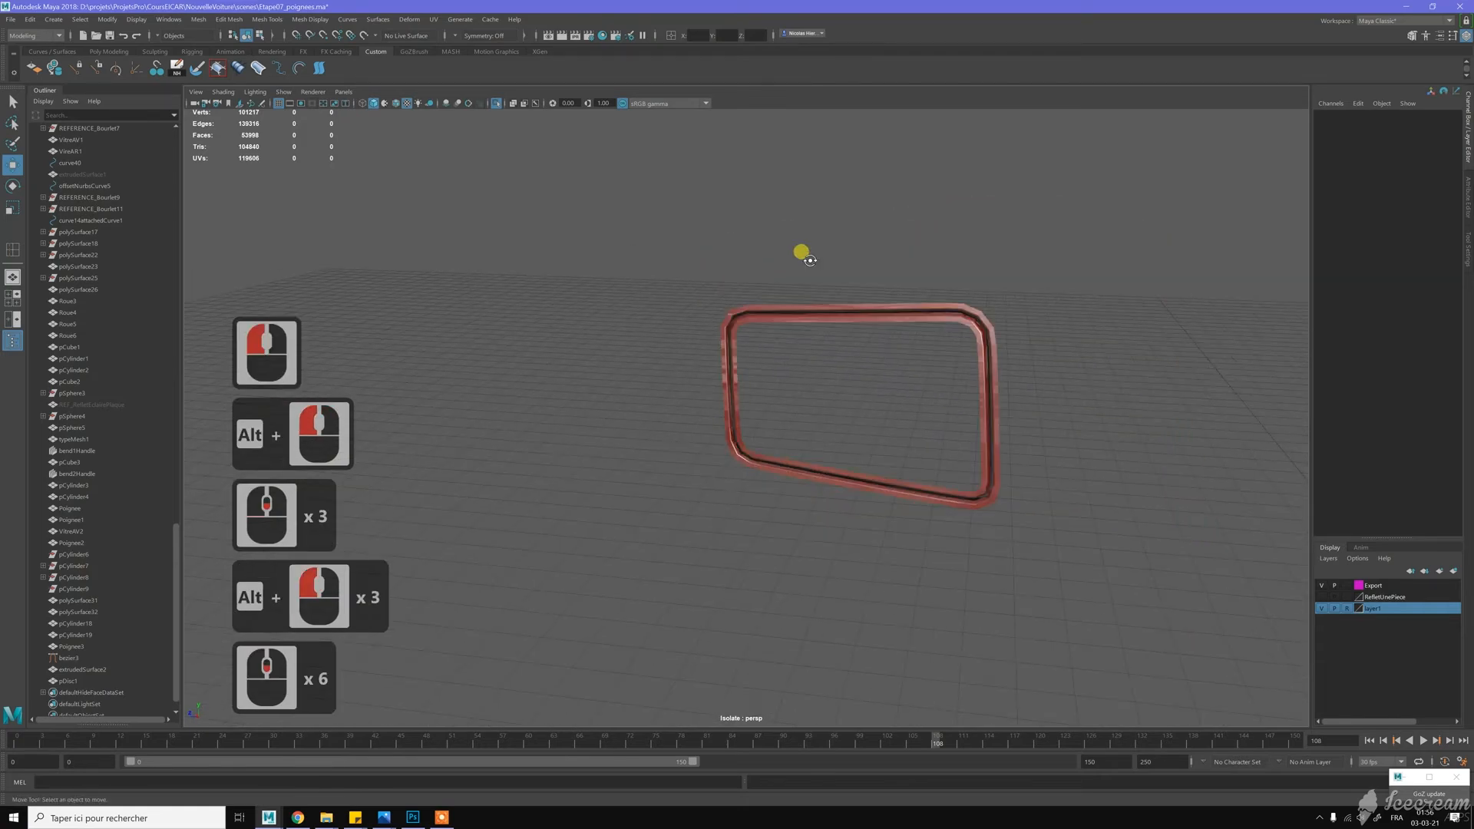
# Undo the last edge loop changes on the strip and clear the selection
pyautogui.press('z')
pyautogui.keyDown('alt'); pyautogui.moveTo(832, 246); pyautogui.dragTo(867, 330); pyautogui.keyUp('alt')
pyautogui.press('z')
pyautogui.press('z')
pyautogui.press('alt')
pyautogui.moveTo(868, 331)
pyautogui.keyDown('alt'); pyautogui.mouseDown(button='right')
pyautogui.moveTo(809, 320)
pyautogui.moveTo(854, 259)
pyautogui.mouseUp(button='right'); pyautogui.keyUp('alt')
pyautogui.click(817, 321)
pyautogui.click(852, 347)
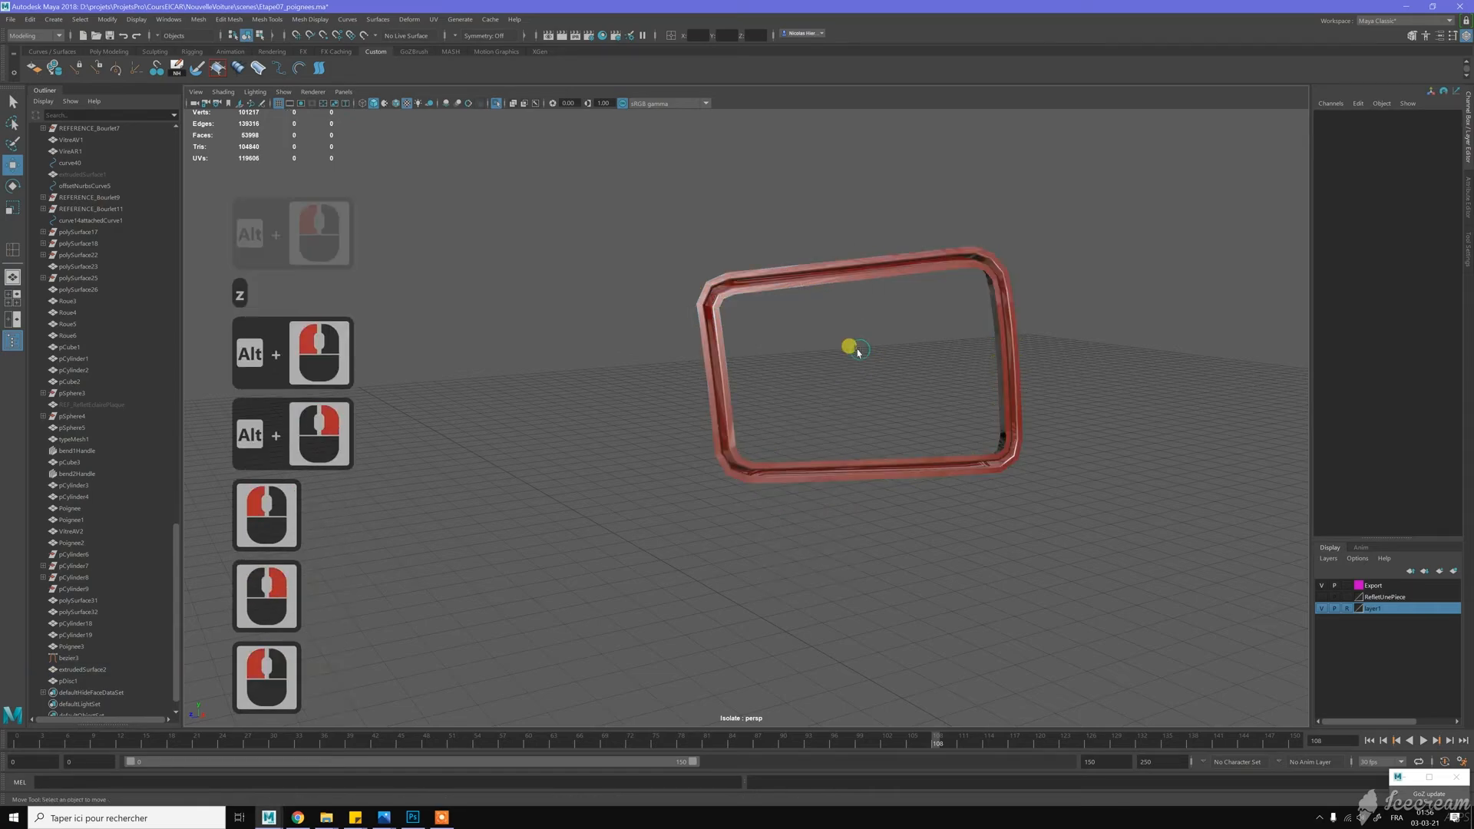
# Try to redo the undone edge loop changes on the strip
pyautogui.press('>')
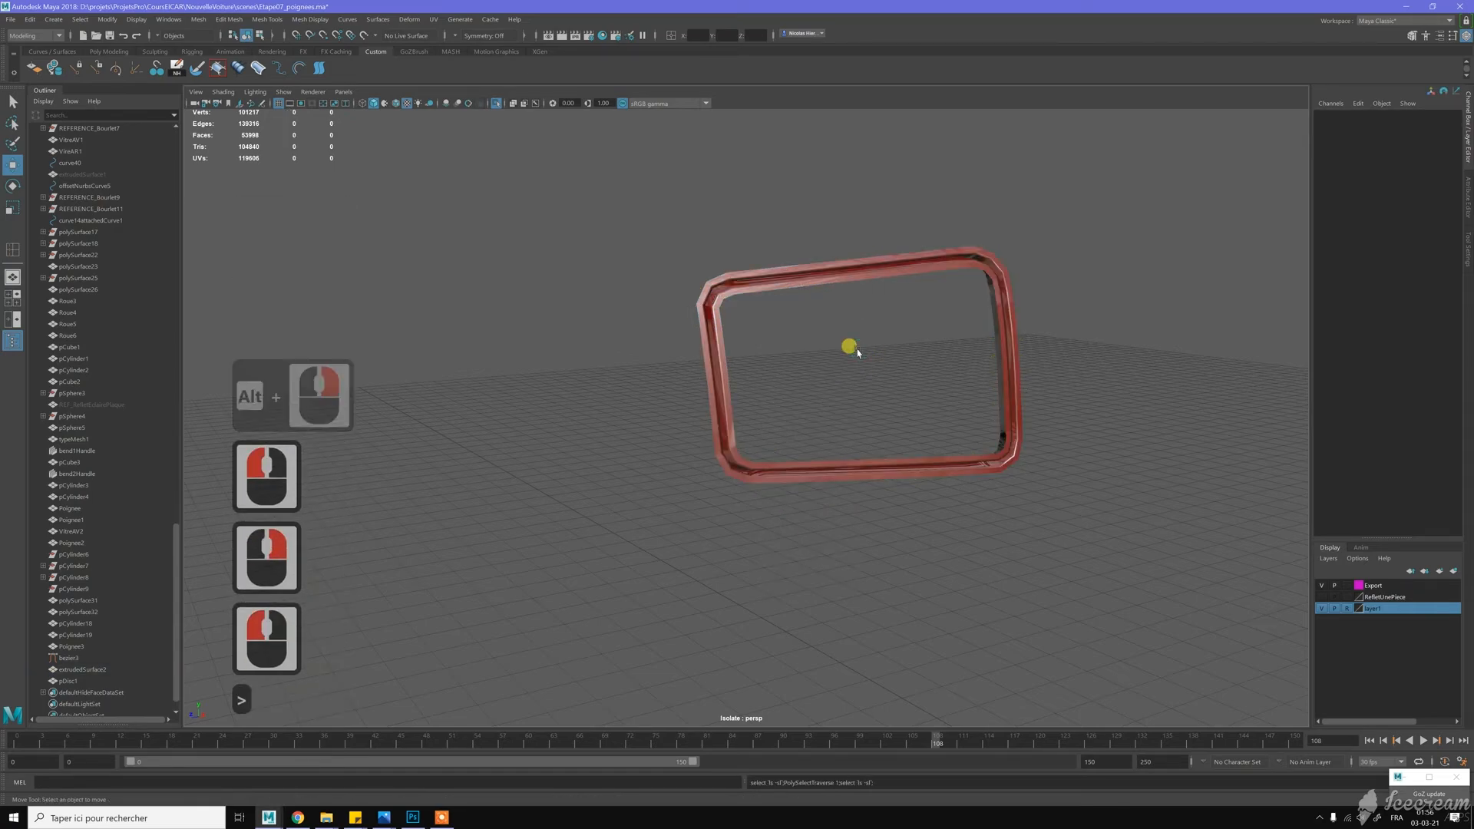
pyautogui.hotkey('shift', 'z')
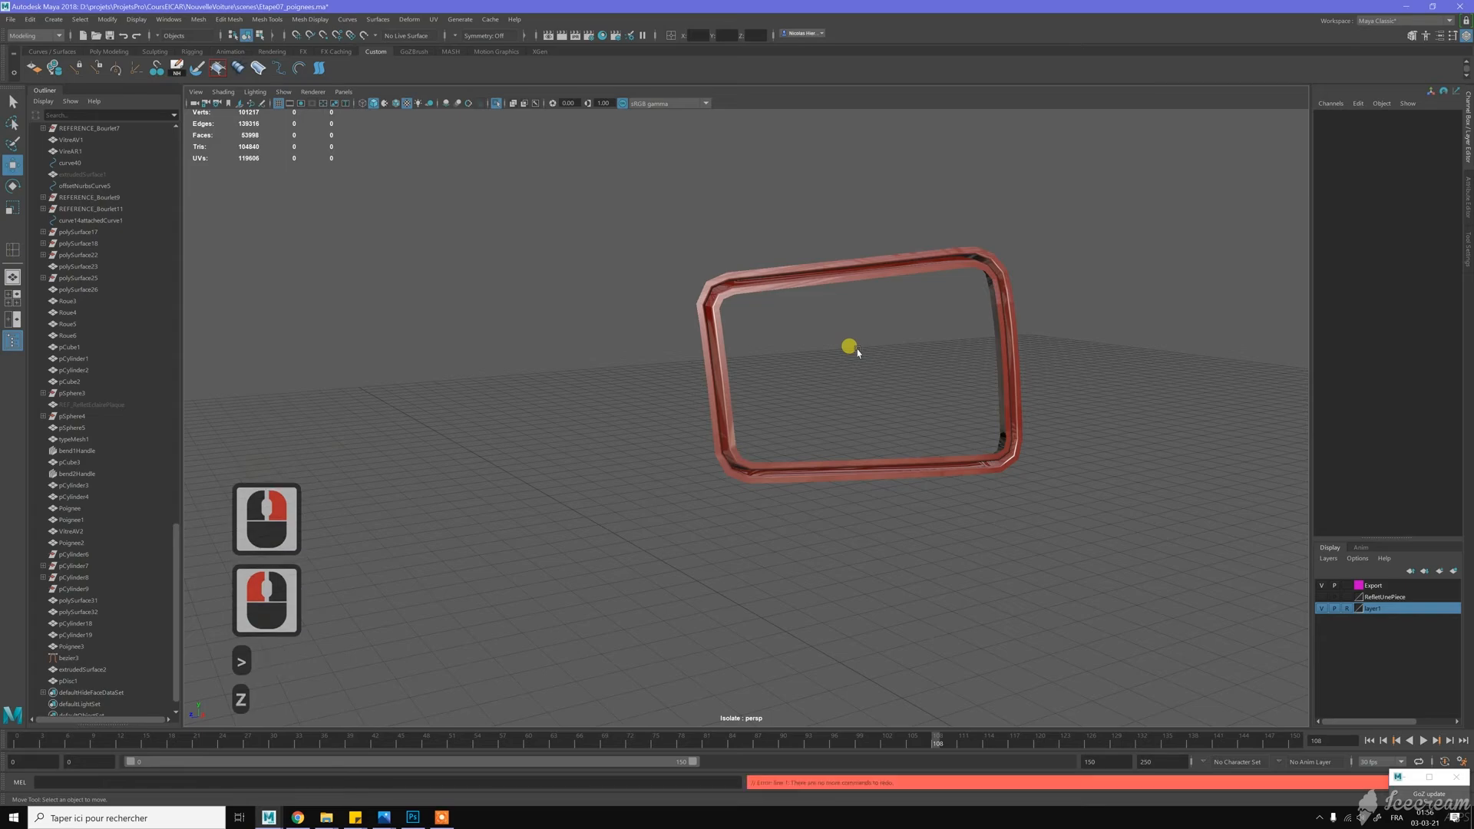
pyautogui.click(814, 275)
pyautogui.click(879, 317)
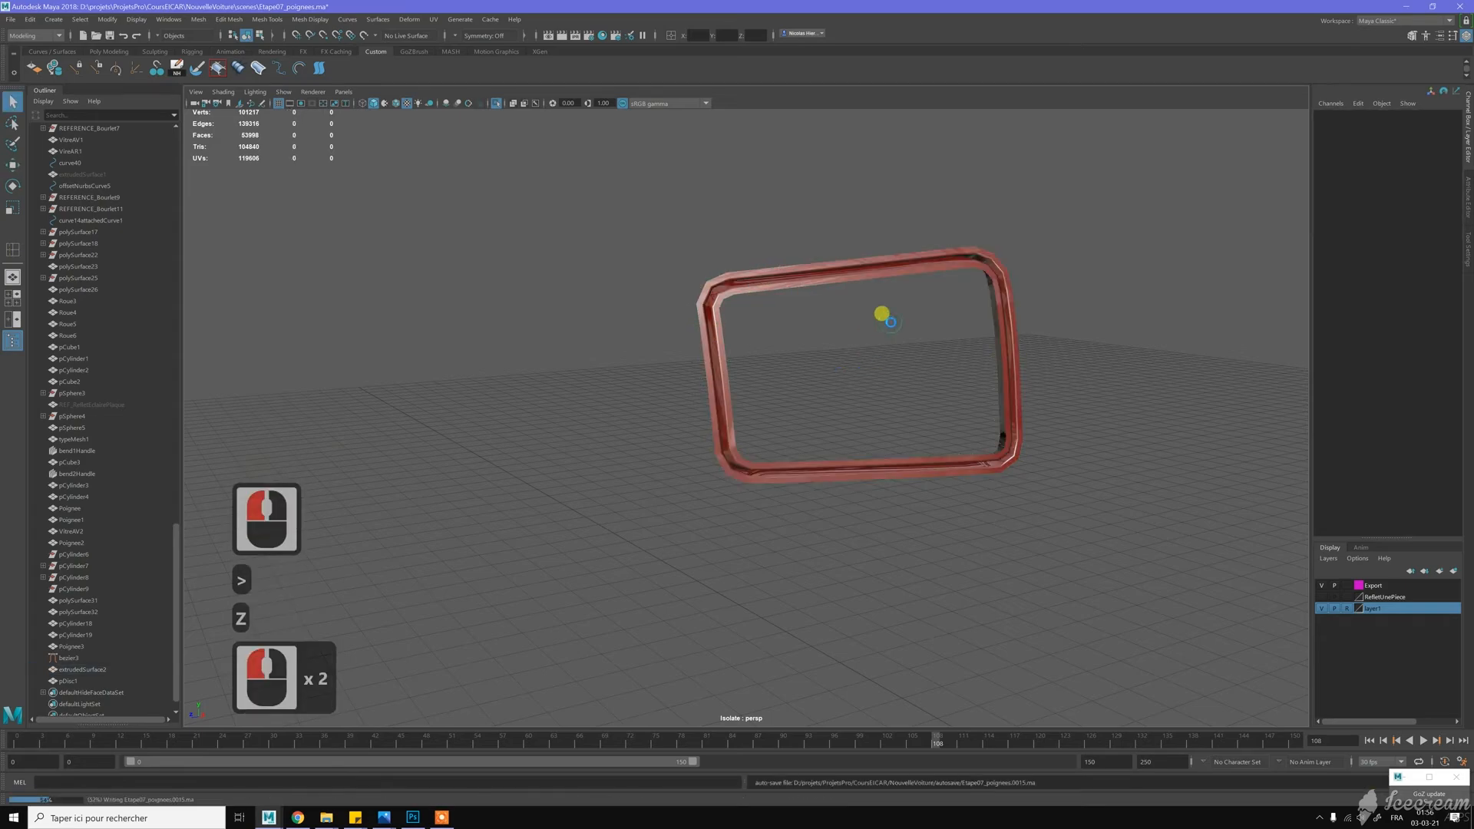
pyautogui.click(881, 318)
pyautogui.hotkey('shift', 'z')
pyautogui.hotkey('shift', 'z')
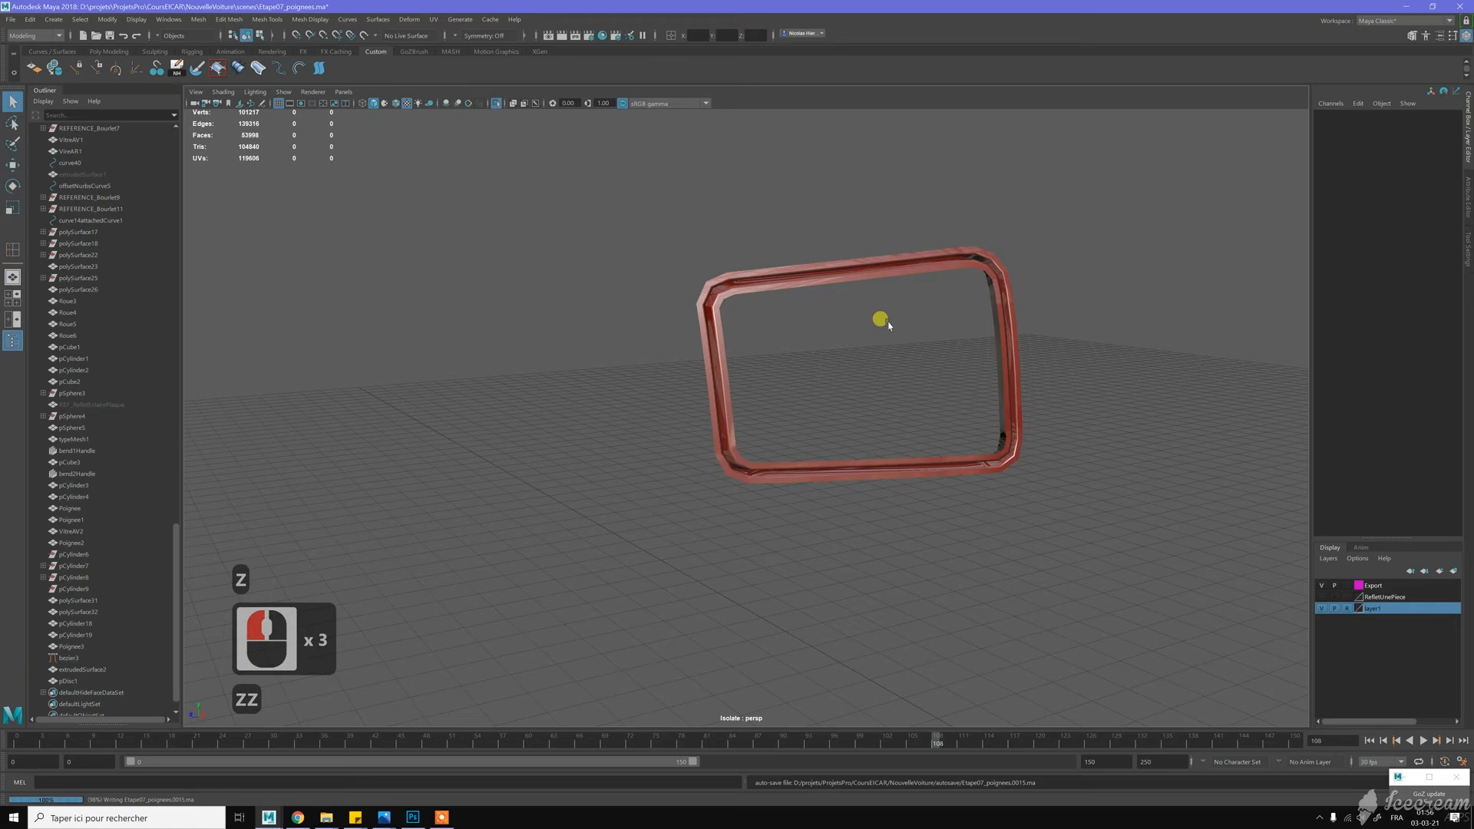
pyautogui.hotkey('shift', 'z')
# Select the strip, switch it to edge selection, and select a full edge loop from its back side
pyautogui.click(833, 265)
pyautogui.keyDown('alt'); pyautogui.moveTo(832, 264); pyautogui.dragTo(739, 272); pyautogui.keyUp('alt')
pyautogui.moveTo(674, 232); pyautogui.dragTo(675, 210, button='right')
pyautogui.click(666, 254)
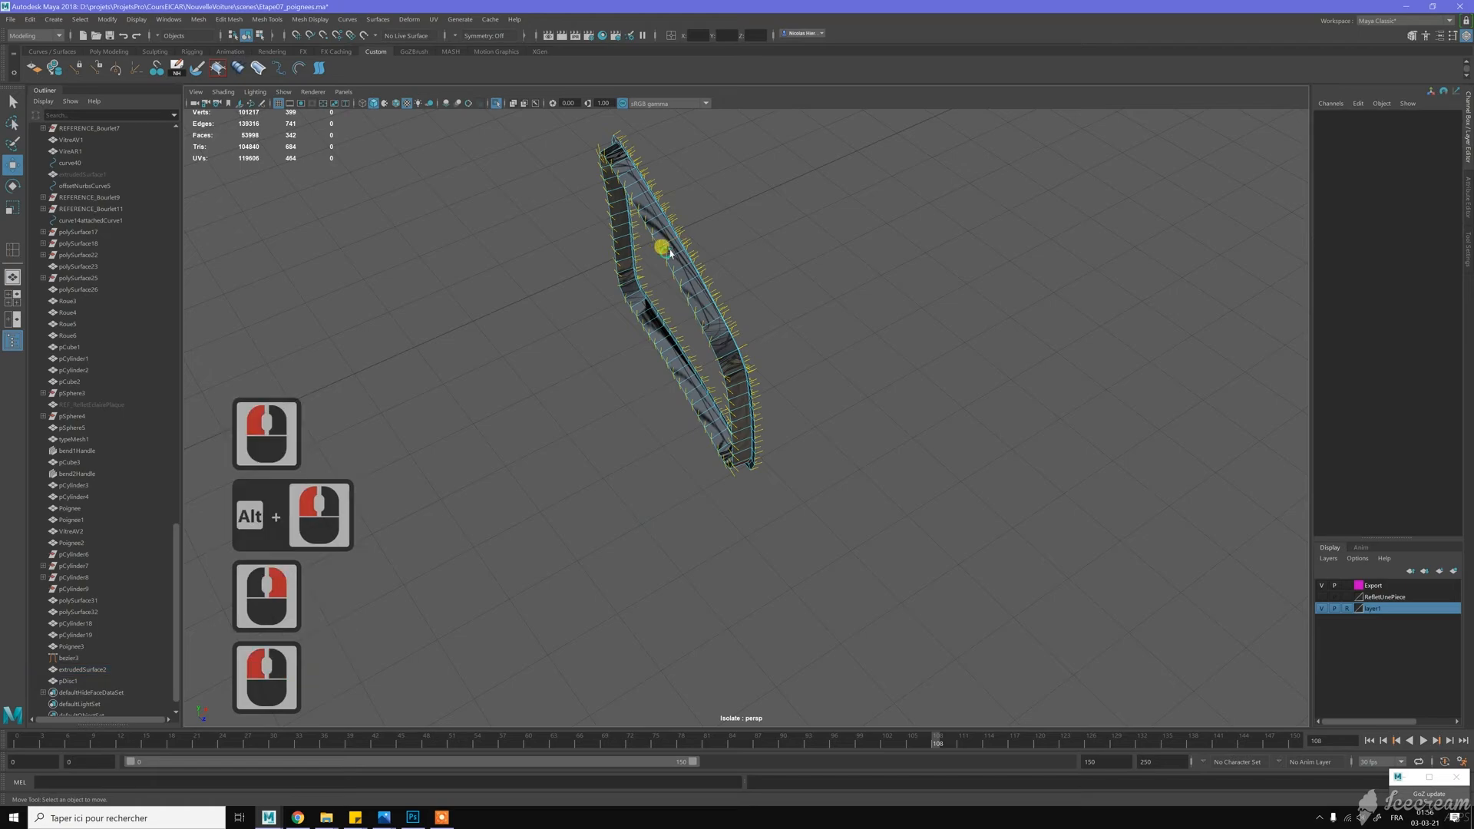
pyautogui.click(670, 254)
pyautogui.keyDown('alt'); pyautogui.moveTo(812, 226); pyautogui.dragTo(658, 290); pyautogui.keyUp('alt')
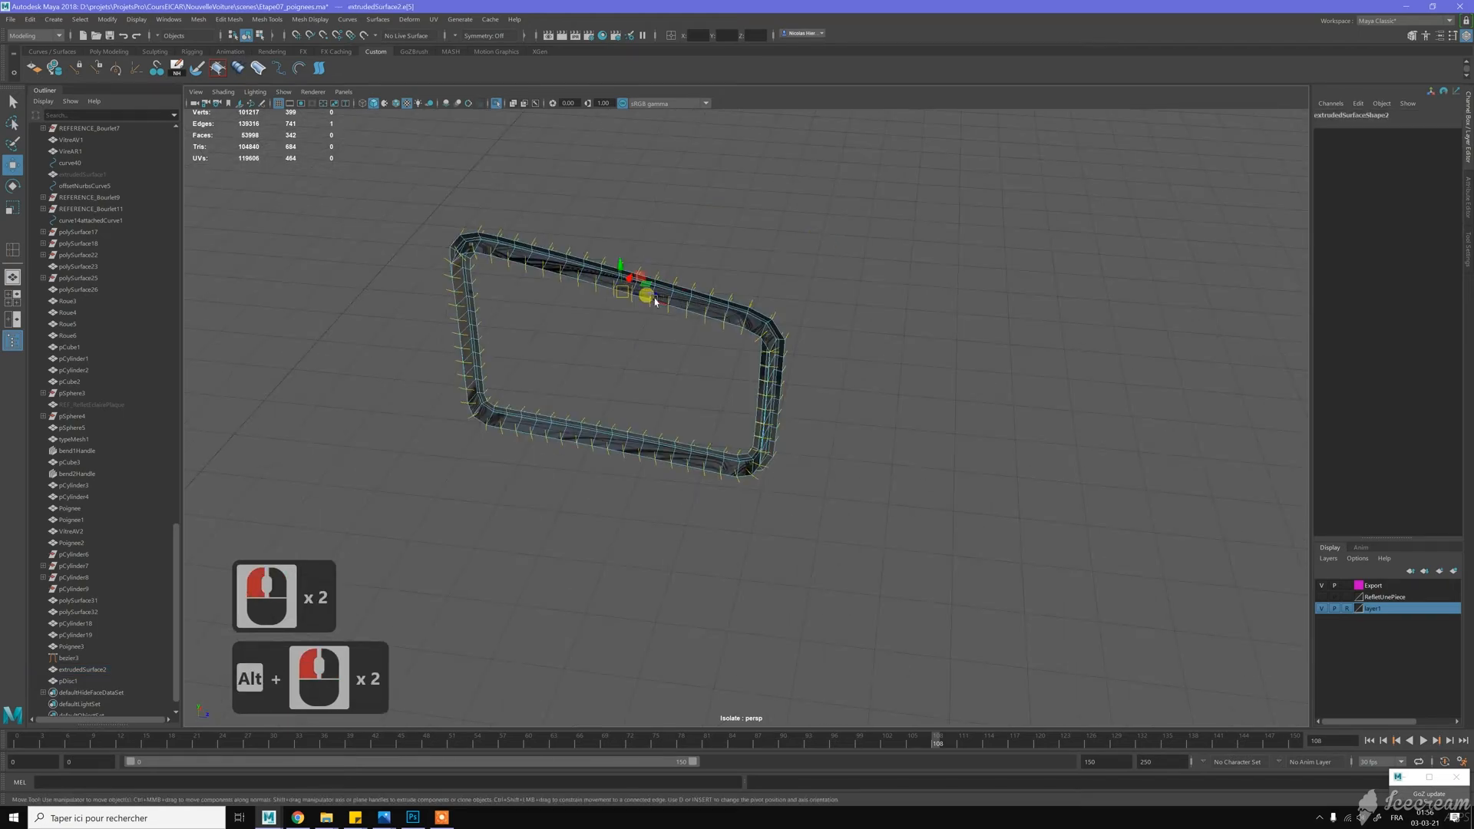
pyautogui.doubleClick(655, 301)
pyautogui.keyDown('alt'); pyautogui.moveTo(655, 301); pyautogui.dragTo(806, 281); pyautogui.keyUp('alt')
# Return the strip to object mode and leave it selected
pyautogui.moveTo(806, 281); pyautogui.dragTo(844, 254, button='right')
pyautogui.click(847, 230)
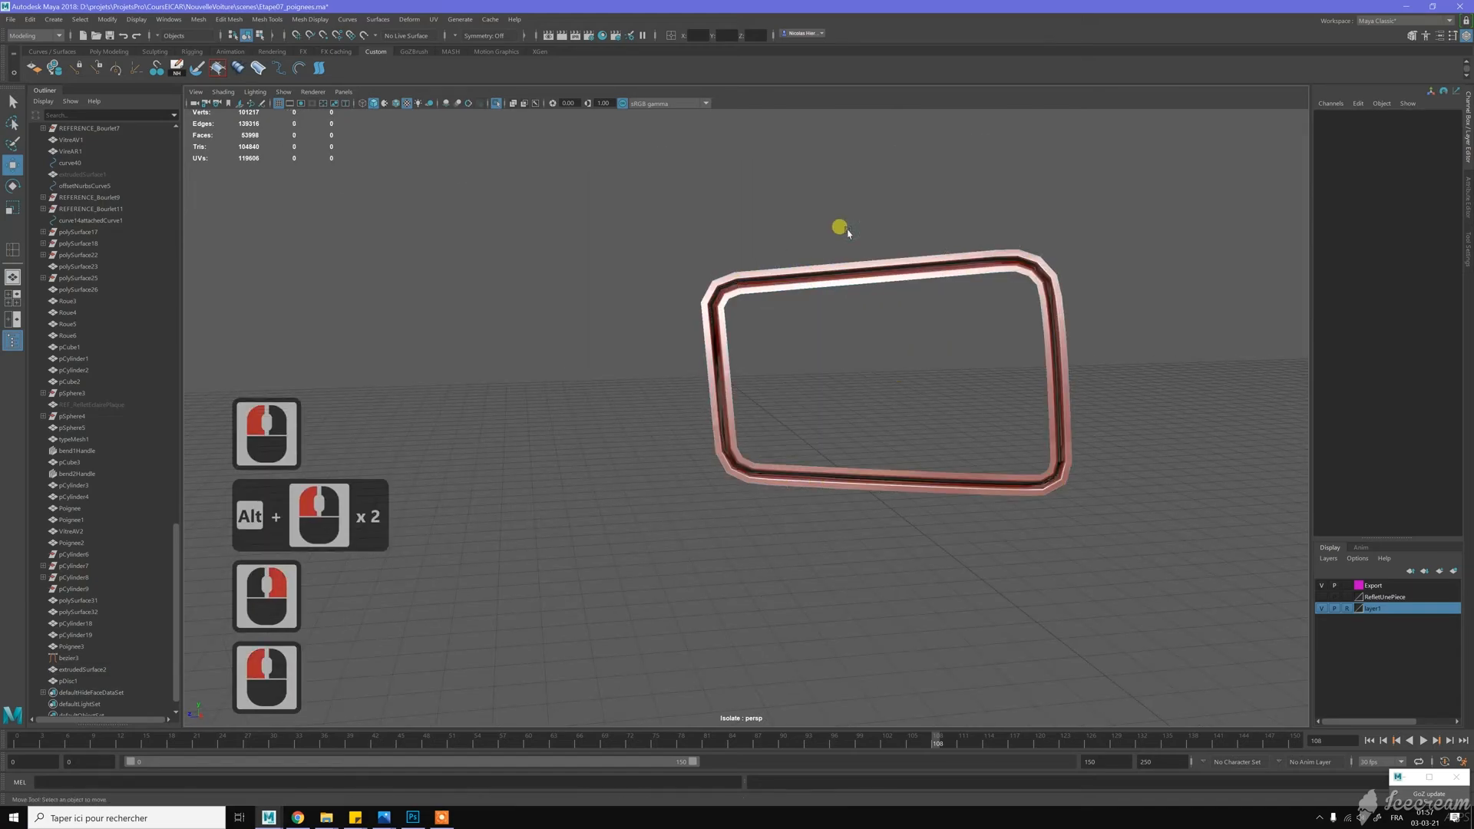
pyautogui.press('z')
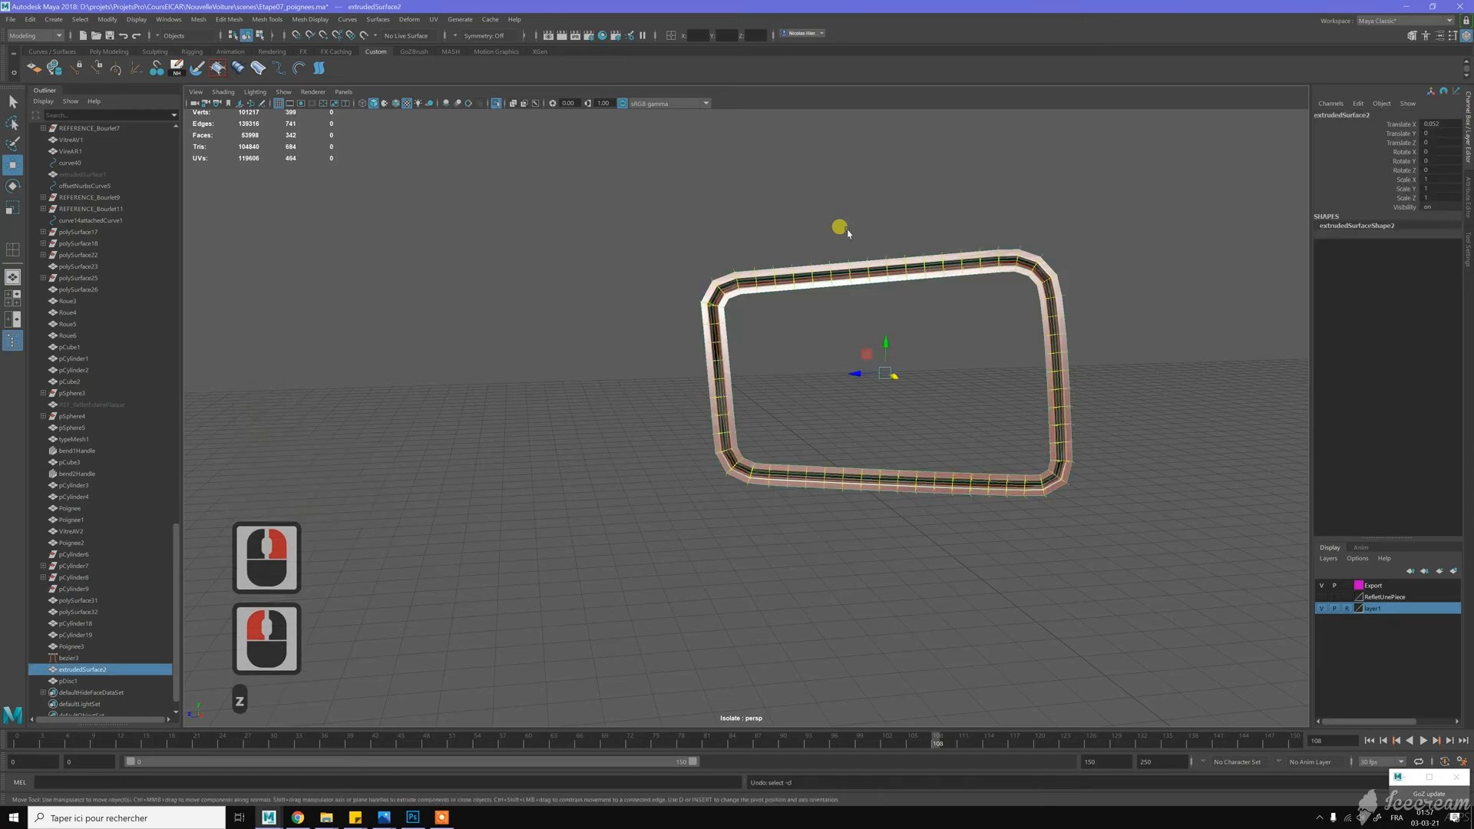
# Undo the last change on the strip, deselect it in object mode, and turn off isolation to show the whole car
pyautogui.keyDown('alt'); pyautogui.moveTo(847, 230); pyautogui.dragTo(815, 220); pyautogui.keyUp('alt')
pyautogui.press('z')
pyautogui.keyDown('alt'); pyautogui.moveTo(789, 318); pyautogui.dragTo(789, 288); pyautogui.keyUp('alt')
pyautogui.moveTo(821, 267); pyautogui.dragTo(825, 267, button='right')
pyautogui.click(822, 294)
pyautogui.scroll(-1, 845, 334)
pyautogui.scroll(-3, 846, 335)
pyautogui.keyDown('alt'); pyautogui.moveTo(845, 334); pyautogui.dragTo(625, 144); pyautogui.keyUp('alt')
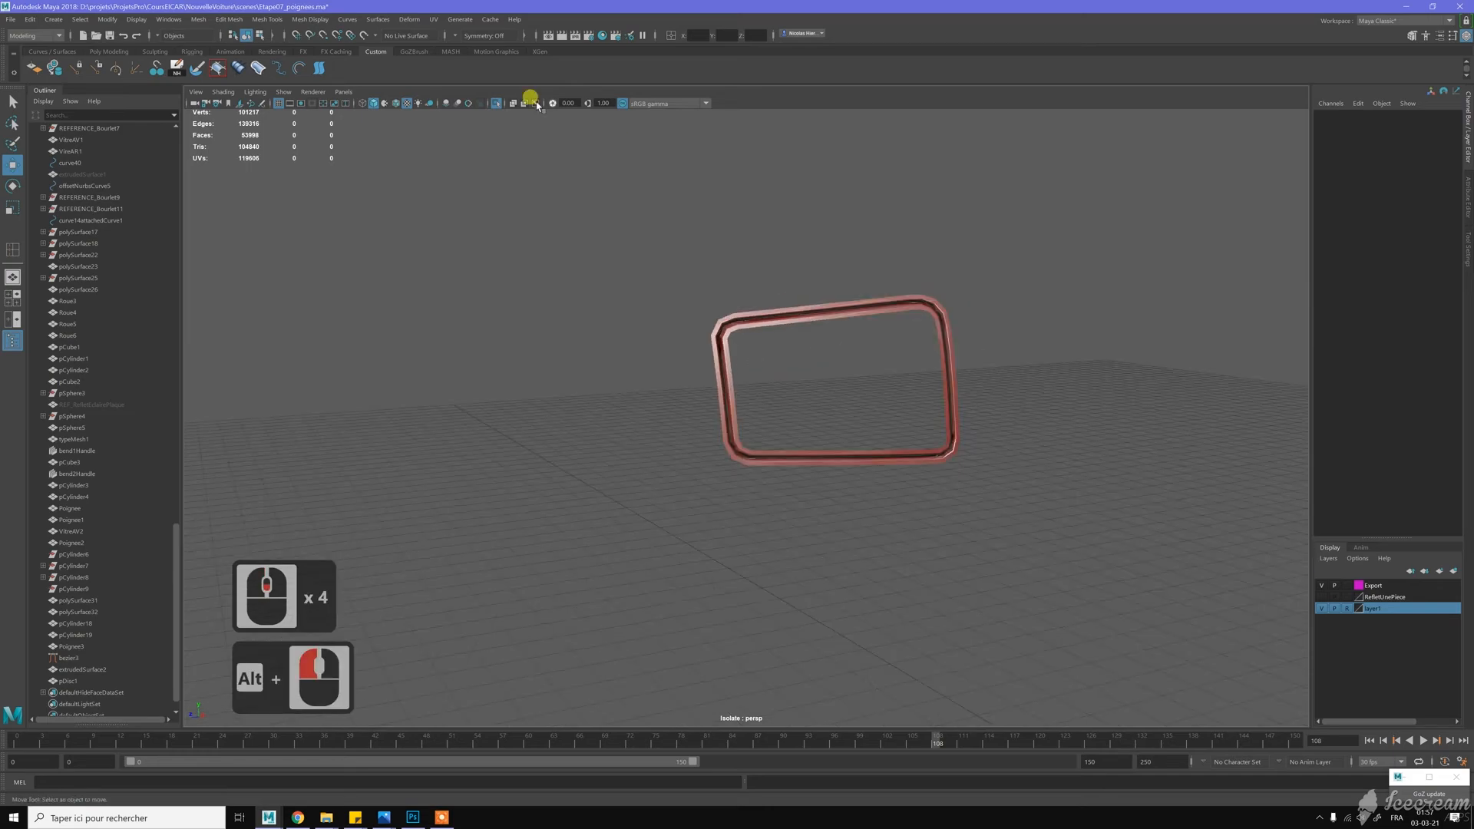
pyautogui.click(496, 103)
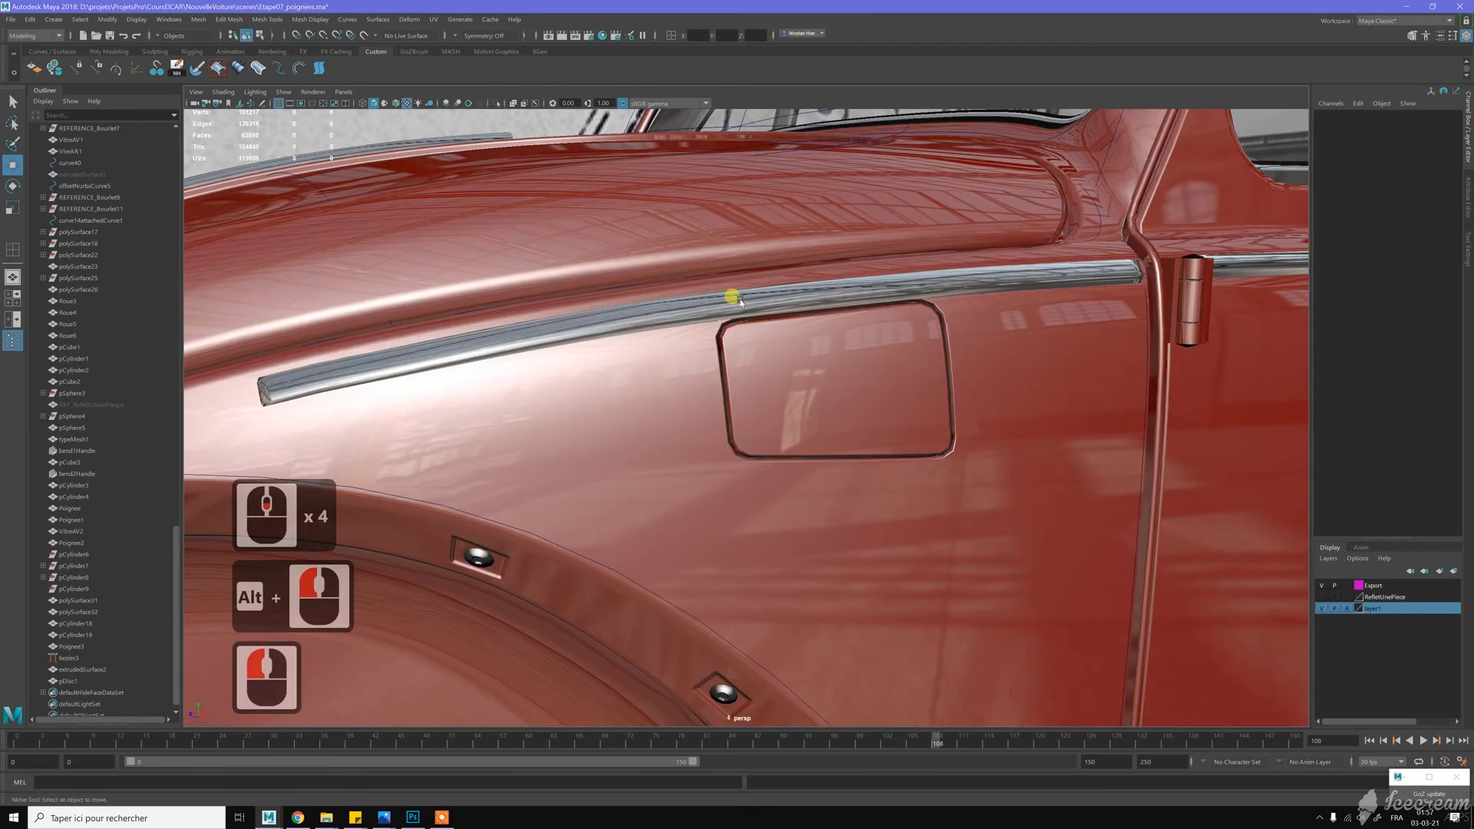
# Examine the strip's fit and reflections on the car's side panel from several angles and distances, with and without its wireframe
pyautogui.scroll(-15, 741, 302)
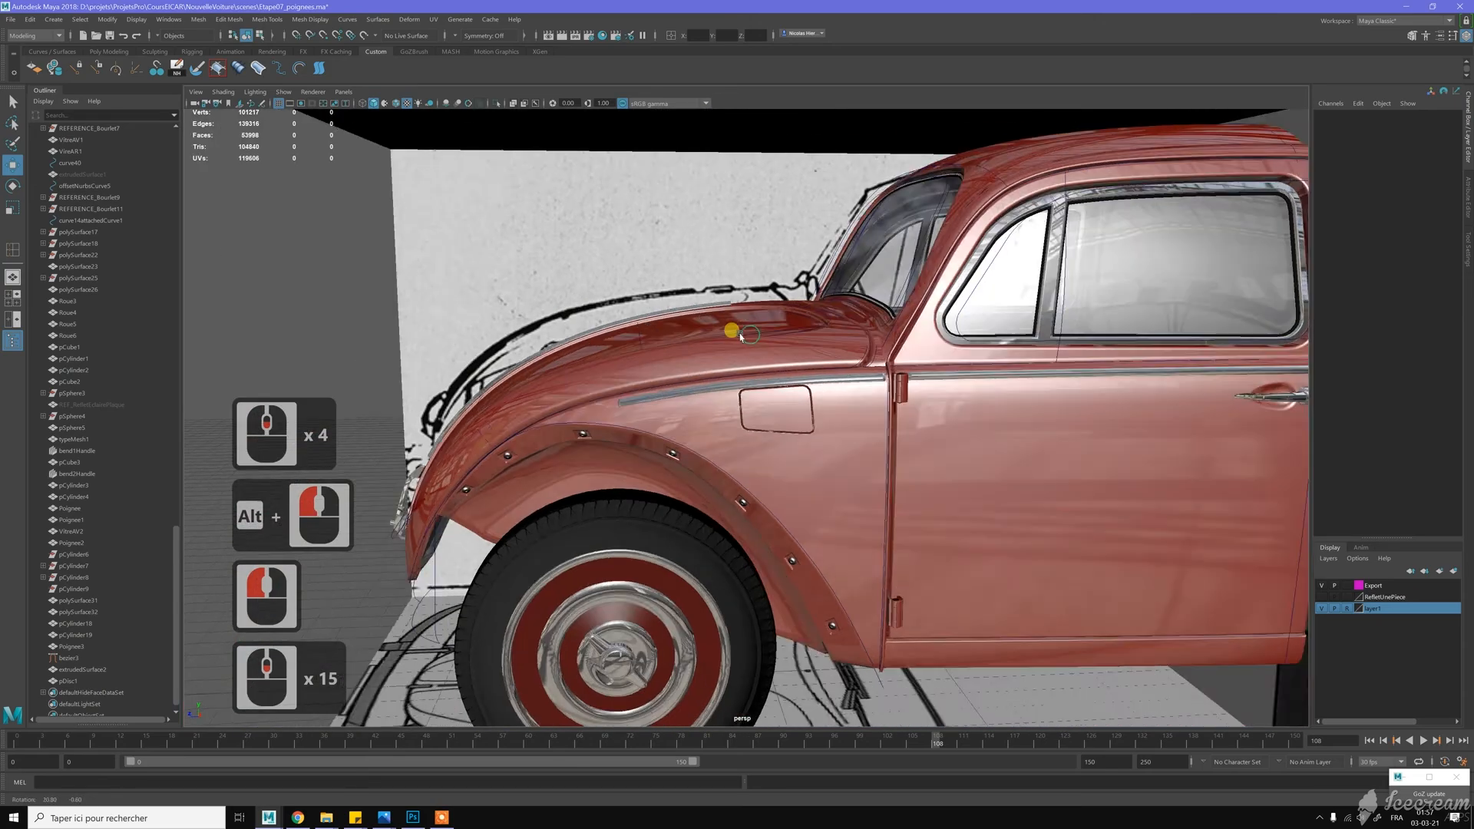
pyautogui.moveTo(741, 335)
pyautogui.keyDown('alt'); pyautogui.mouseDown()
pyautogui.moveTo(675, 325)
pyautogui.moveTo(731, 326)
pyautogui.mouseUp(); pyautogui.keyUp('alt')
pyautogui.keyDown('alt'); pyautogui.moveTo(731, 326); pyautogui.dragTo(808, 363, button='right'); pyautogui.keyUp('alt')
pyautogui.keyDown('alt'); pyautogui.moveTo(807, 363); pyautogui.dragTo(925, 473); pyautogui.keyUp('alt')
pyautogui.keyDown('alt'); pyautogui.moveTo(925, 473); pyautogui.dragTo(878, 384, button='right'); pyautogui.keyUp('alt')
pyautogui.keyDown('alt'); pyautogui.moveTo(879, 385); pyautogui.dragTo(730, 368); pyautogui.keyUp('alt')
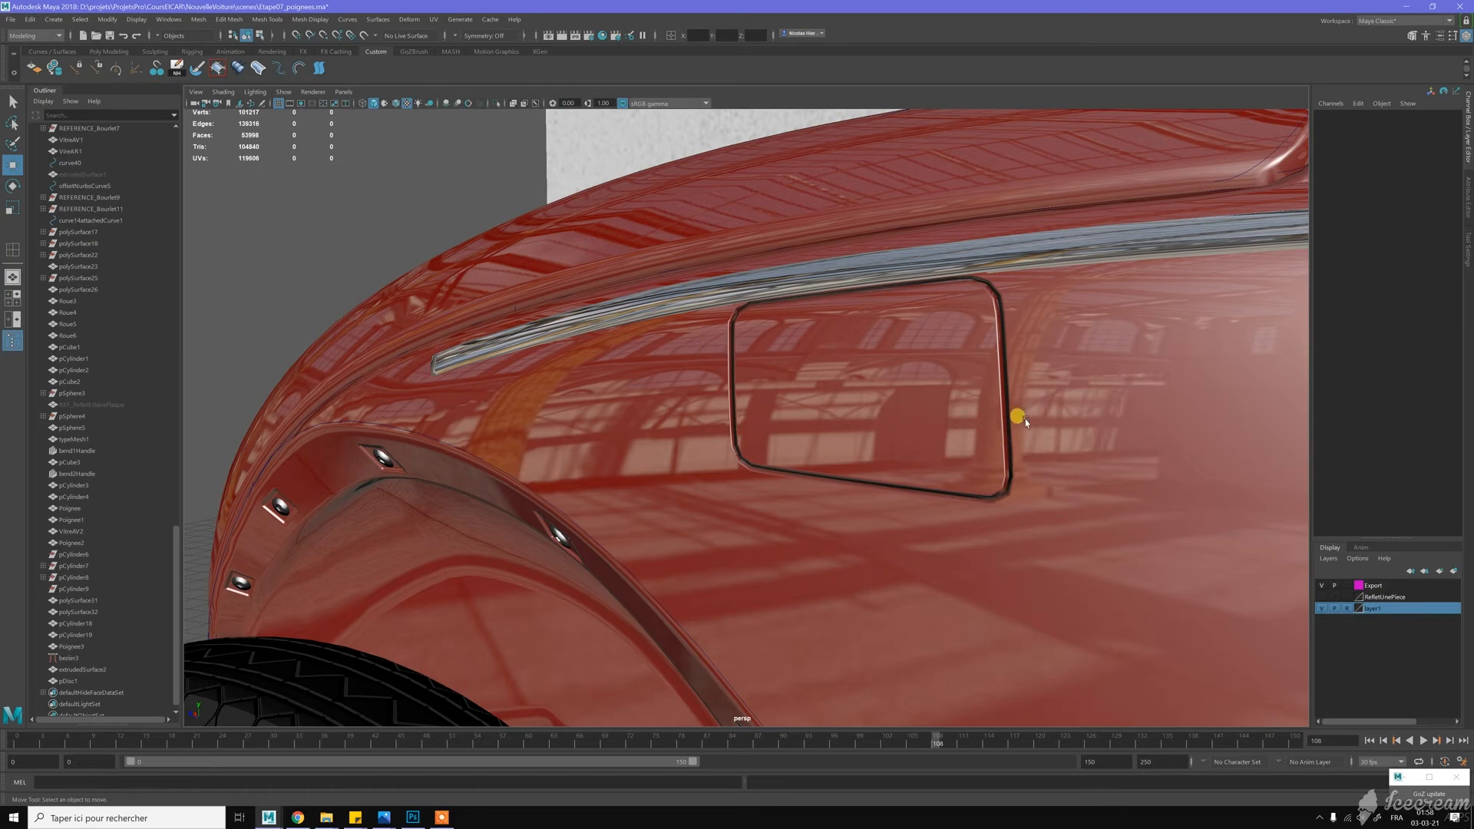
pyautogui.click(1024, 311)
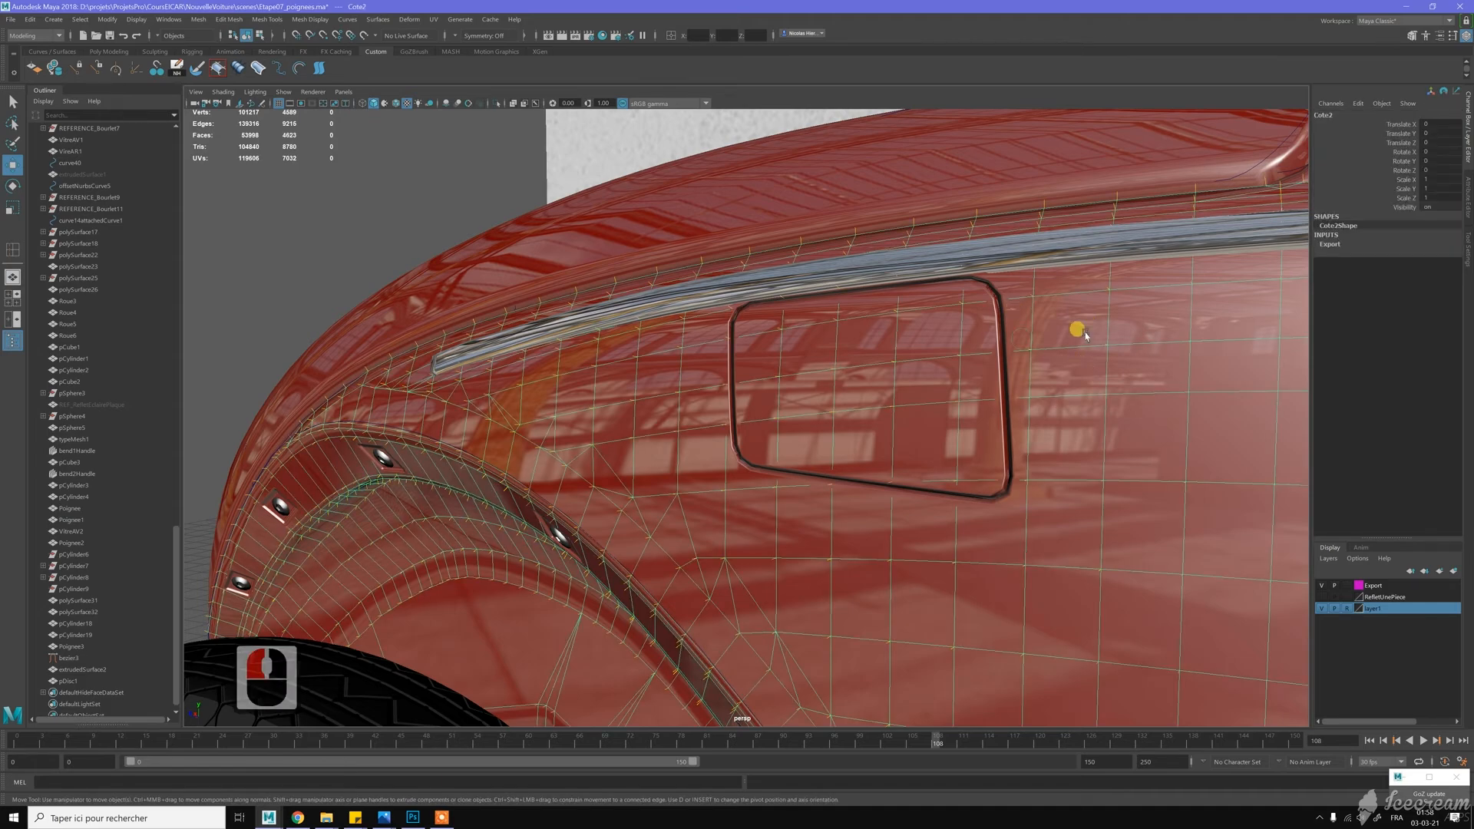
pyautogui.click(1001, 338)
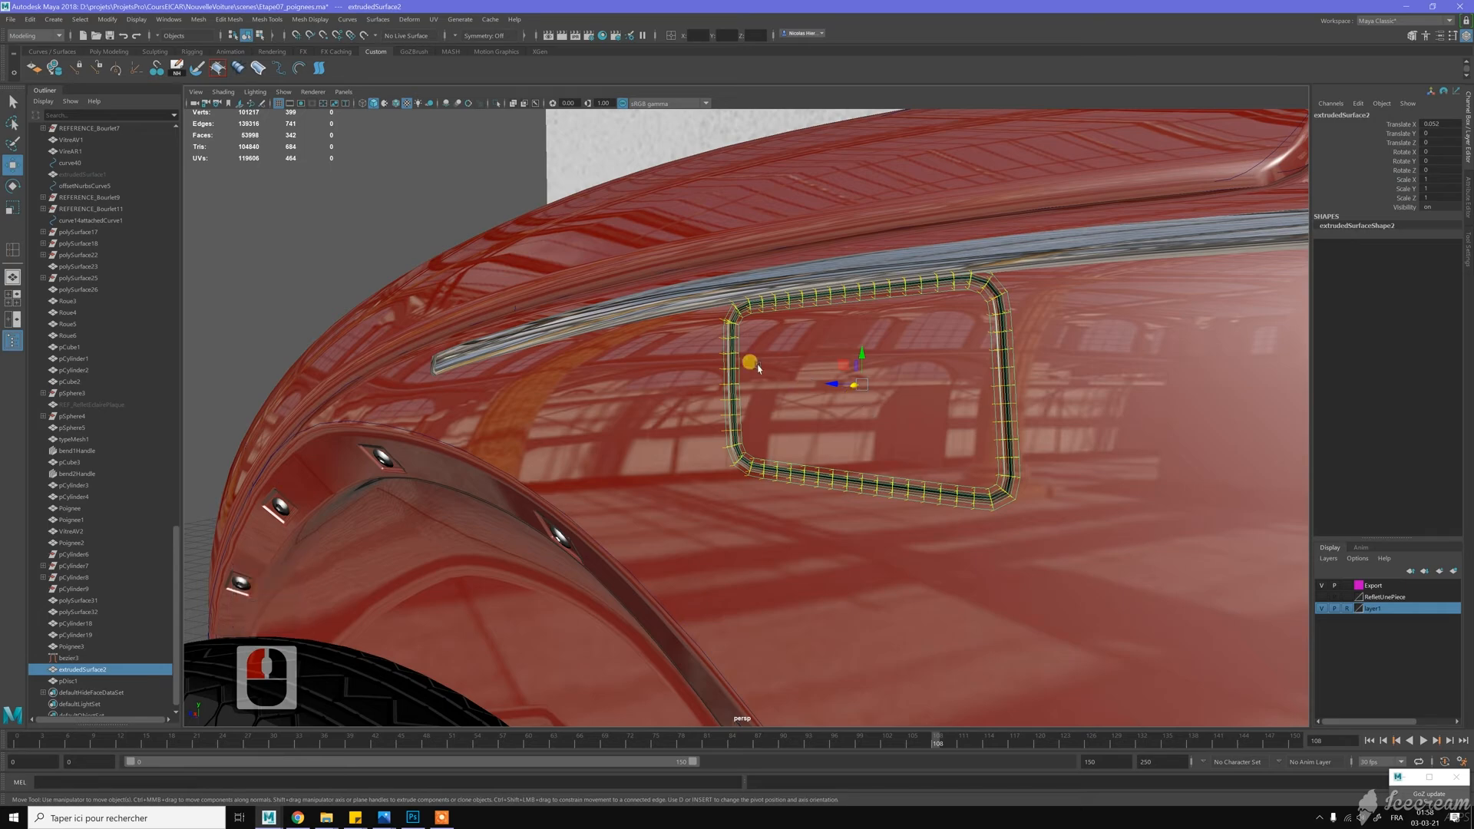
pyautogui.keyDown('alt'); pyautogui.moveTo(744, 355); pyautogui.dragTo(814, 376); pyautogui.keyUp('alt')
pyautogui.scroll(4, 719, 465)
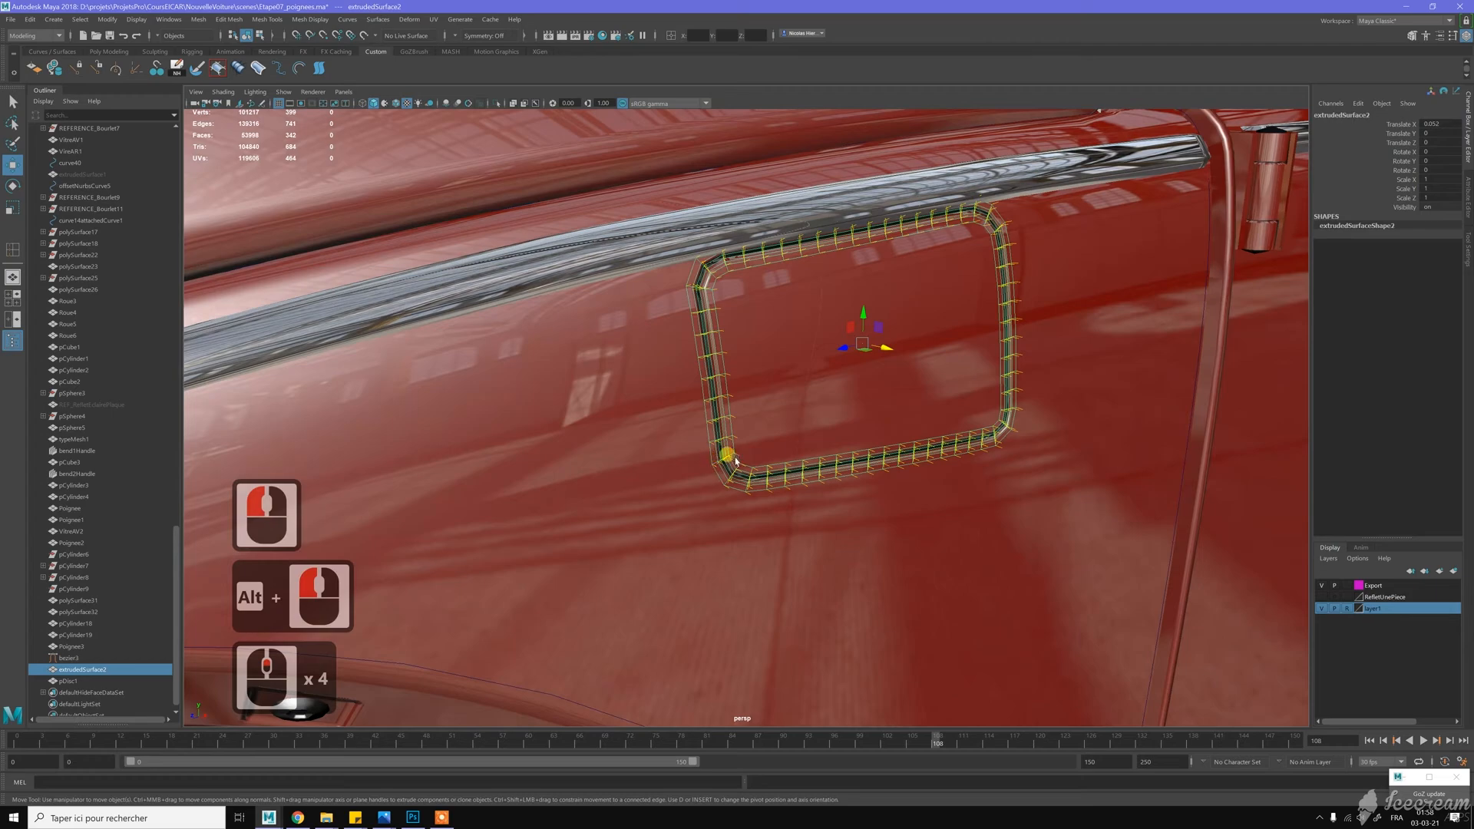
pyautogui.scroll(-14, 728, 469)
pyautogui.click(381, 163)
pyautogui.keyDown('alt'); pyautogui.moveTo(385, 166); pyautogui.dragTo(864, 493); pyautogui.keyUp('alt')
pyautogui.keyDown('alt'); pyautogui.moveTo(864, 492); pyautogui.dragTo(717, 431, button='right'); pyautogui.keyUp('alt')
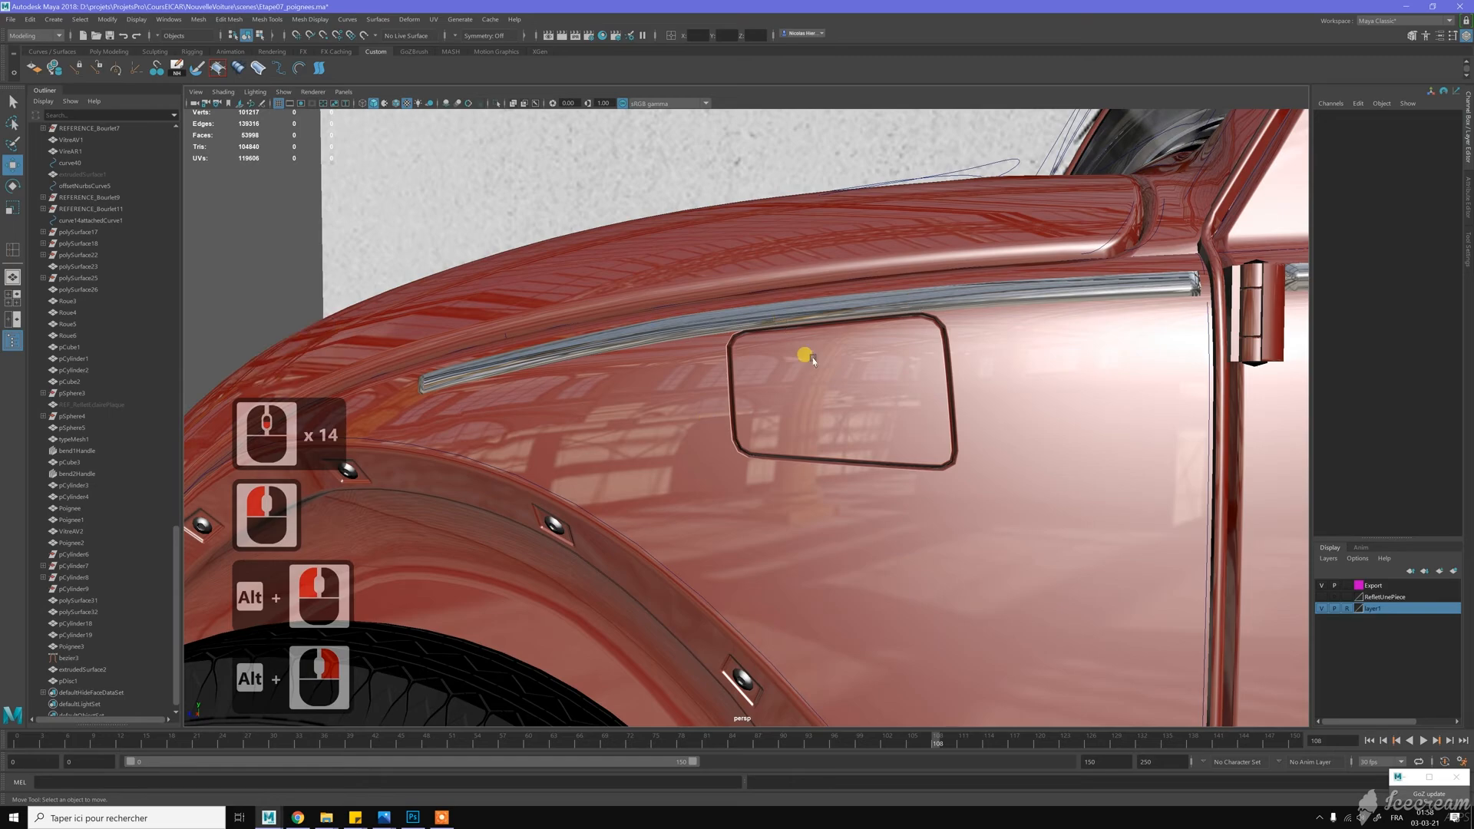
pyautogui.scroll(8, 798, 355)
pyautogui.keyDown('alt'); pyautogui.moveTo(751, 378); pyautogui.dragTo(718, 467, button='right'); pyautogui.keyUp('alt')
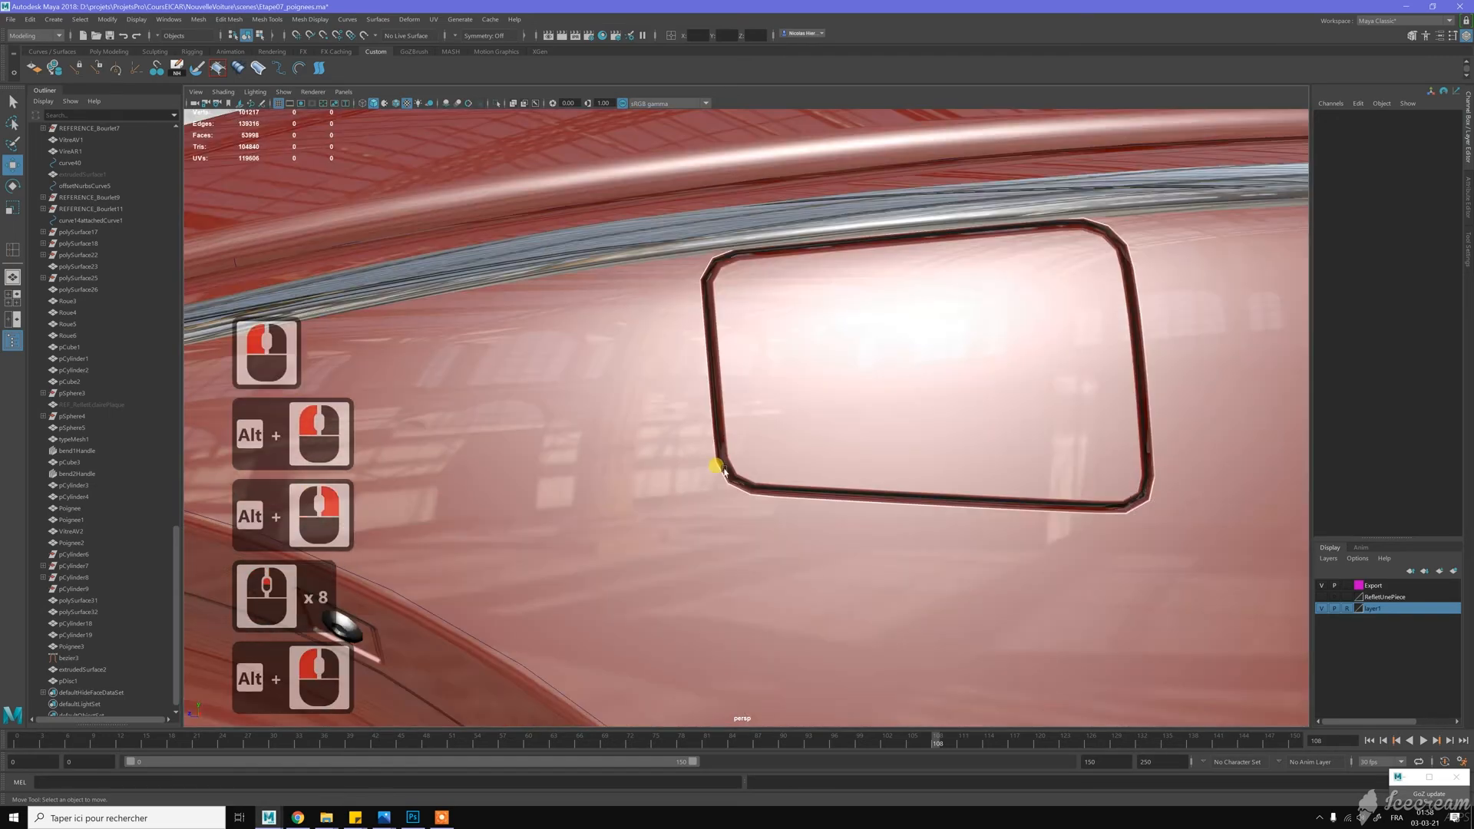
# Insert two edge loops across the strip's lower front corner, with the Insert Edge Loop tool set to relative distance from edge
pyautogui.click(724, 471)
pyautogui.keyDown('alt'); pyautogui.moveTo(794, 388); pyautogui.dragTo(797, 370); pyautogui.keyUp('alt')
pyautogui.keyDown('alt'); pyautogui.moveTo(796, 370); pyautogui.dragTo(785, 319, button='middle'); pyautogui.keyUp('alt')
pyautogui.keyDown('alt'); pyautogui.moveTo(785, 319); pyautogui.dragTo(856, 426, button='right'); pyautogui.keyUp('alt')
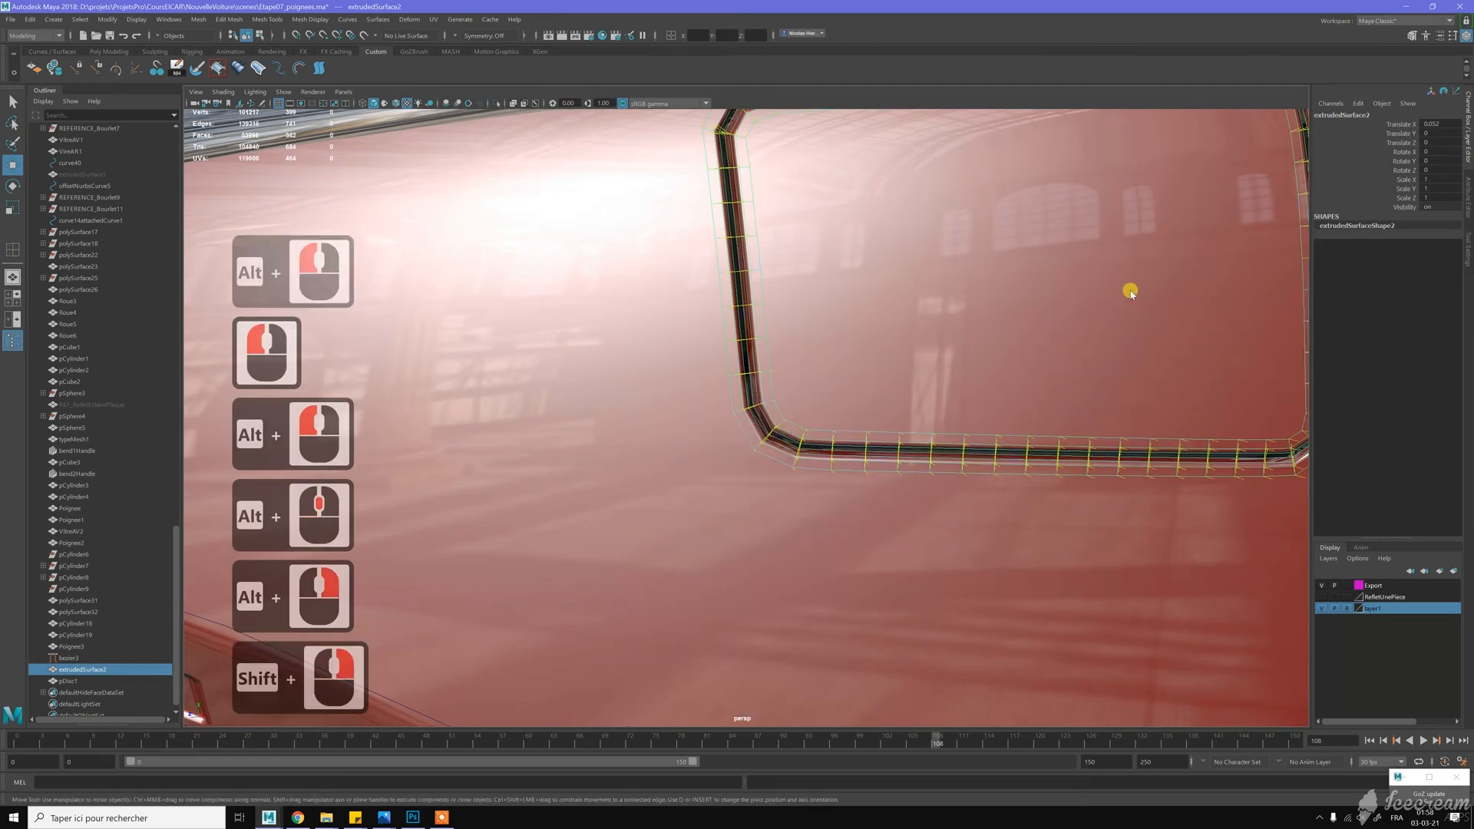
pyautogui.click(1466, 246)
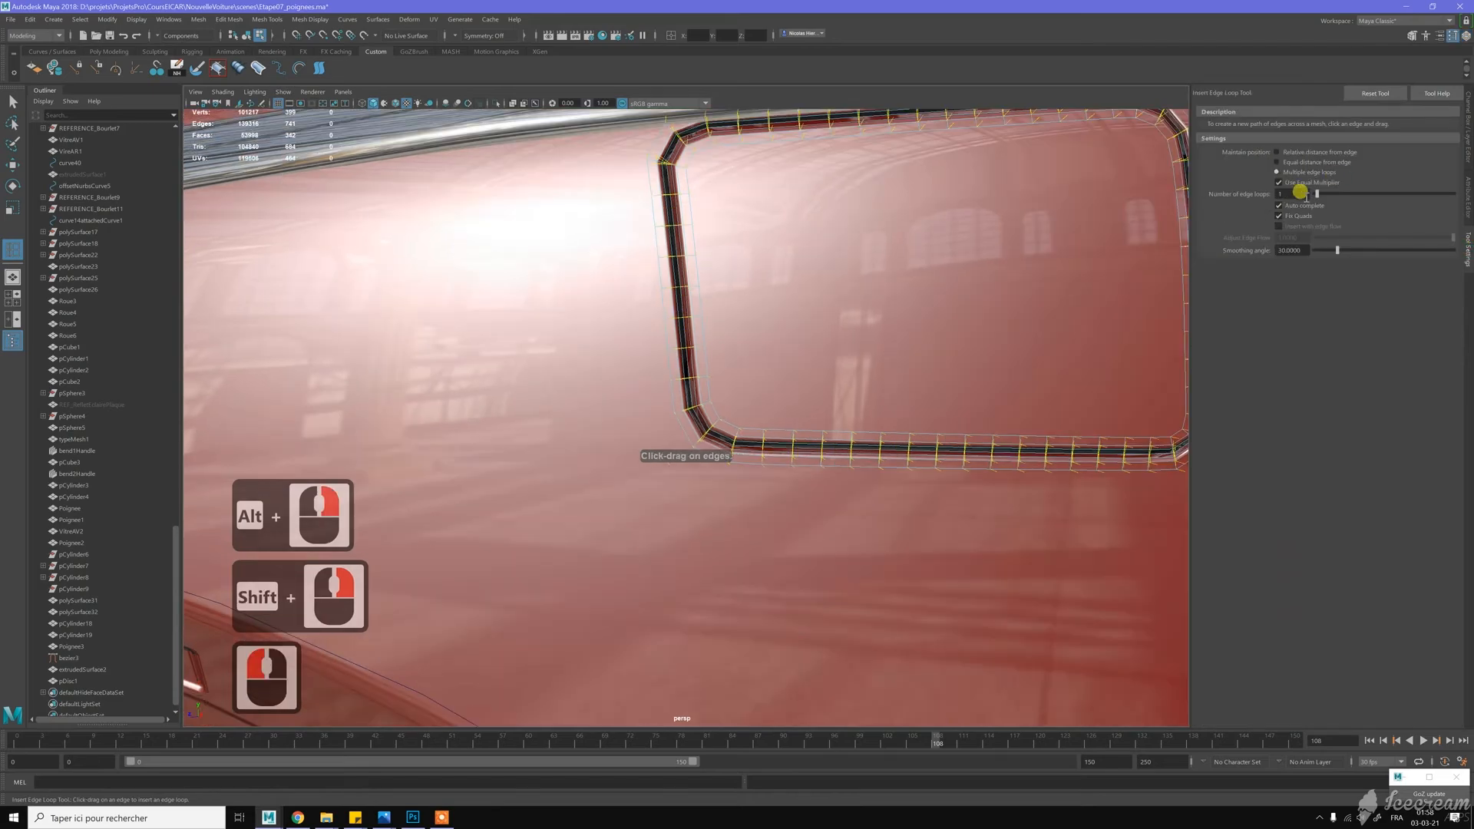
pyautogui.click(1298, 152)
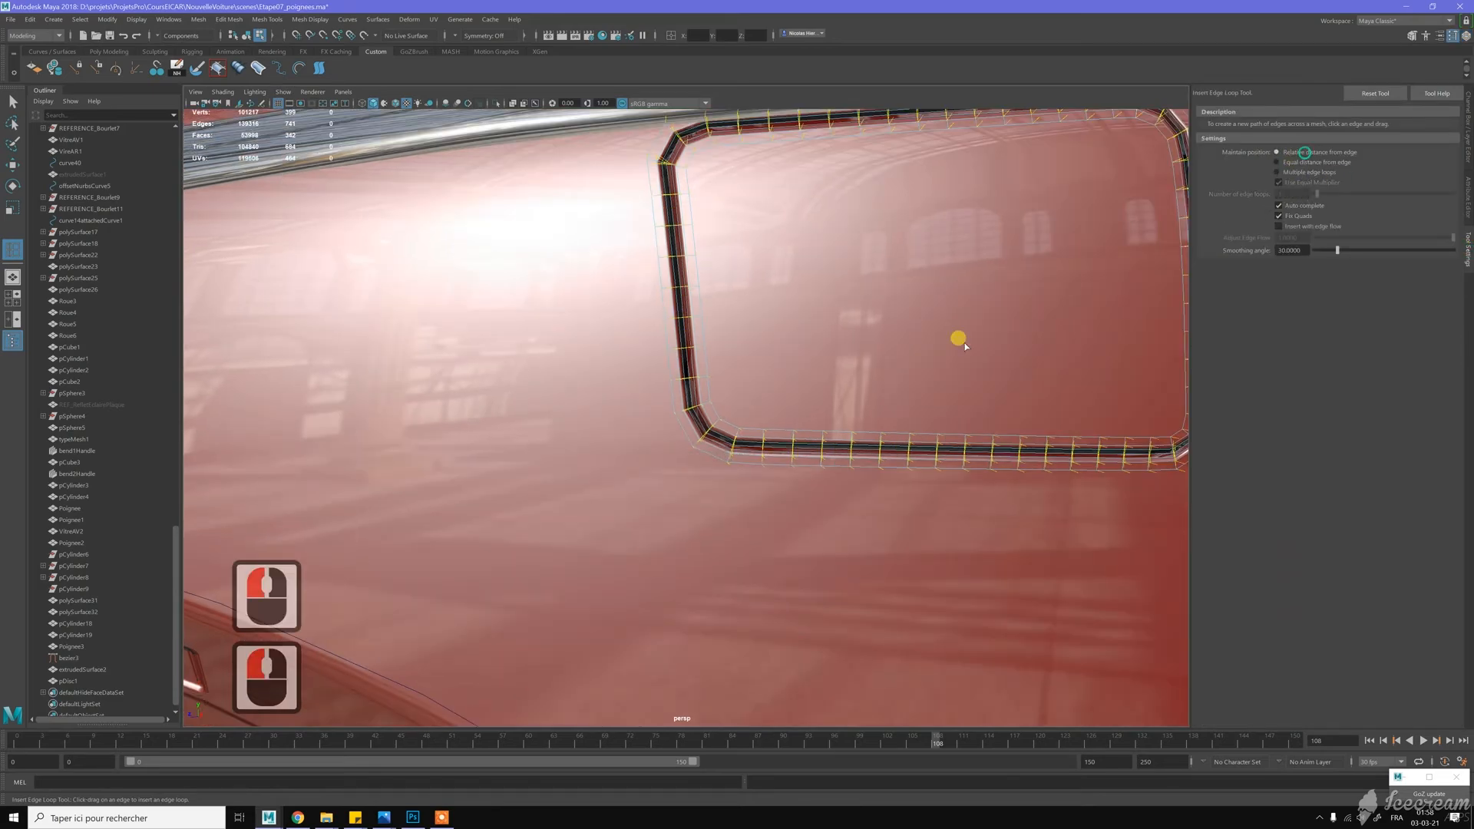
pyautogui.scroll(5, 704, 417)
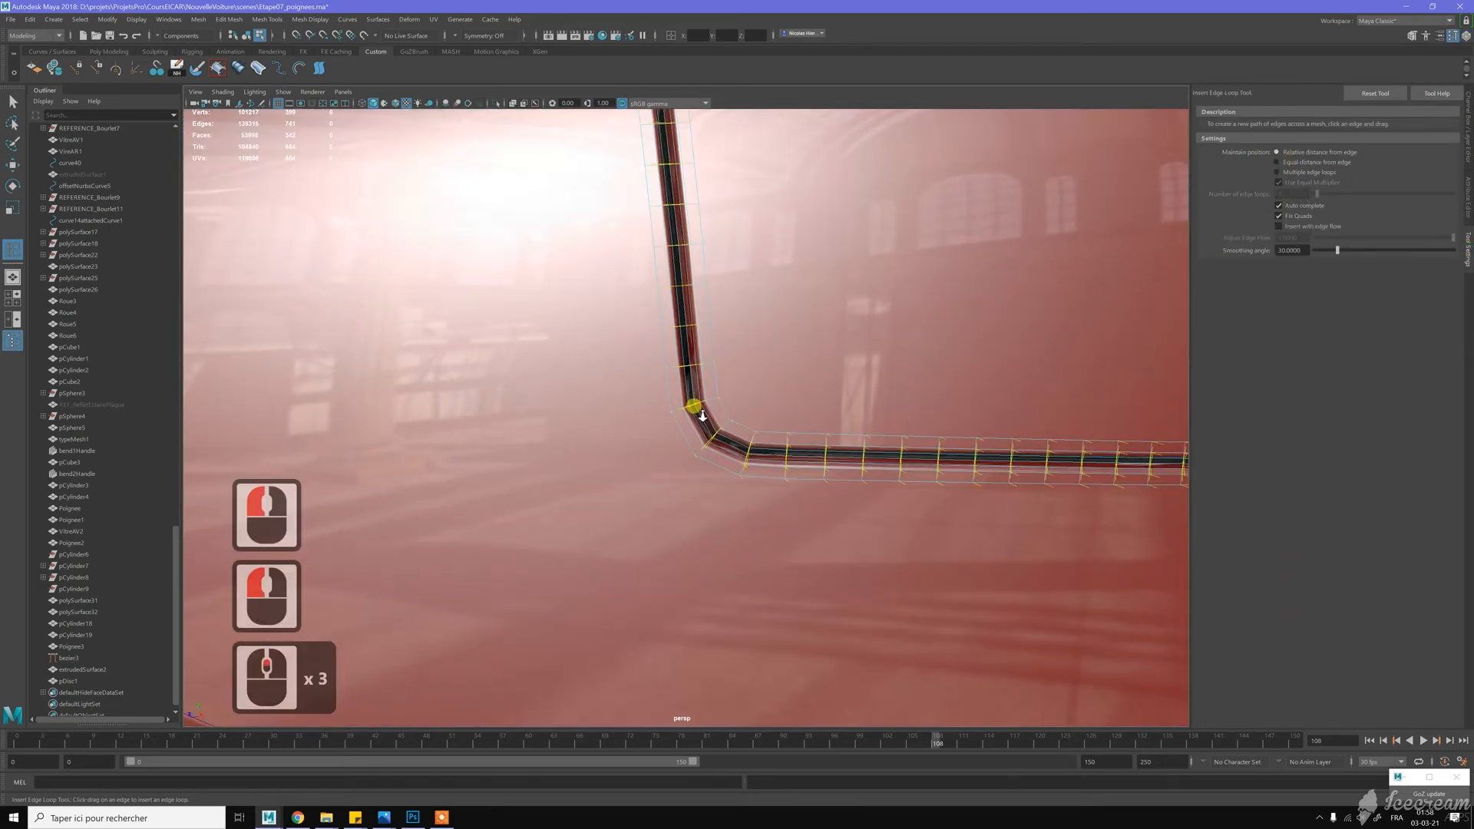
pyautogui.keyDown('shift'); pyautogui.click(739, 402); pyautogui.keyUp('shift')
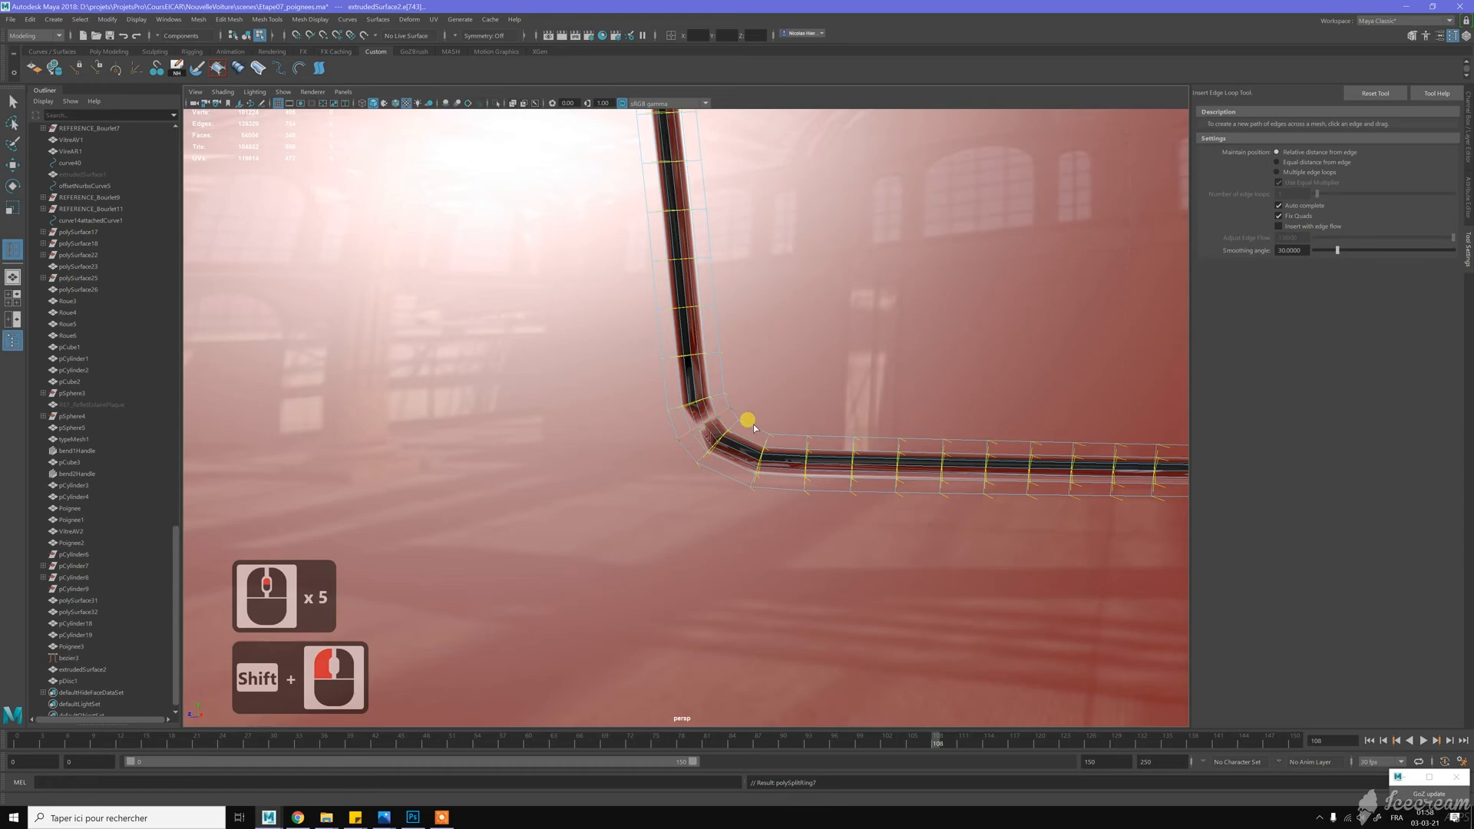
pyautogui.keyDown('shift'); pyautogui.click(752, 428); pyautogui.keyUp('shift')
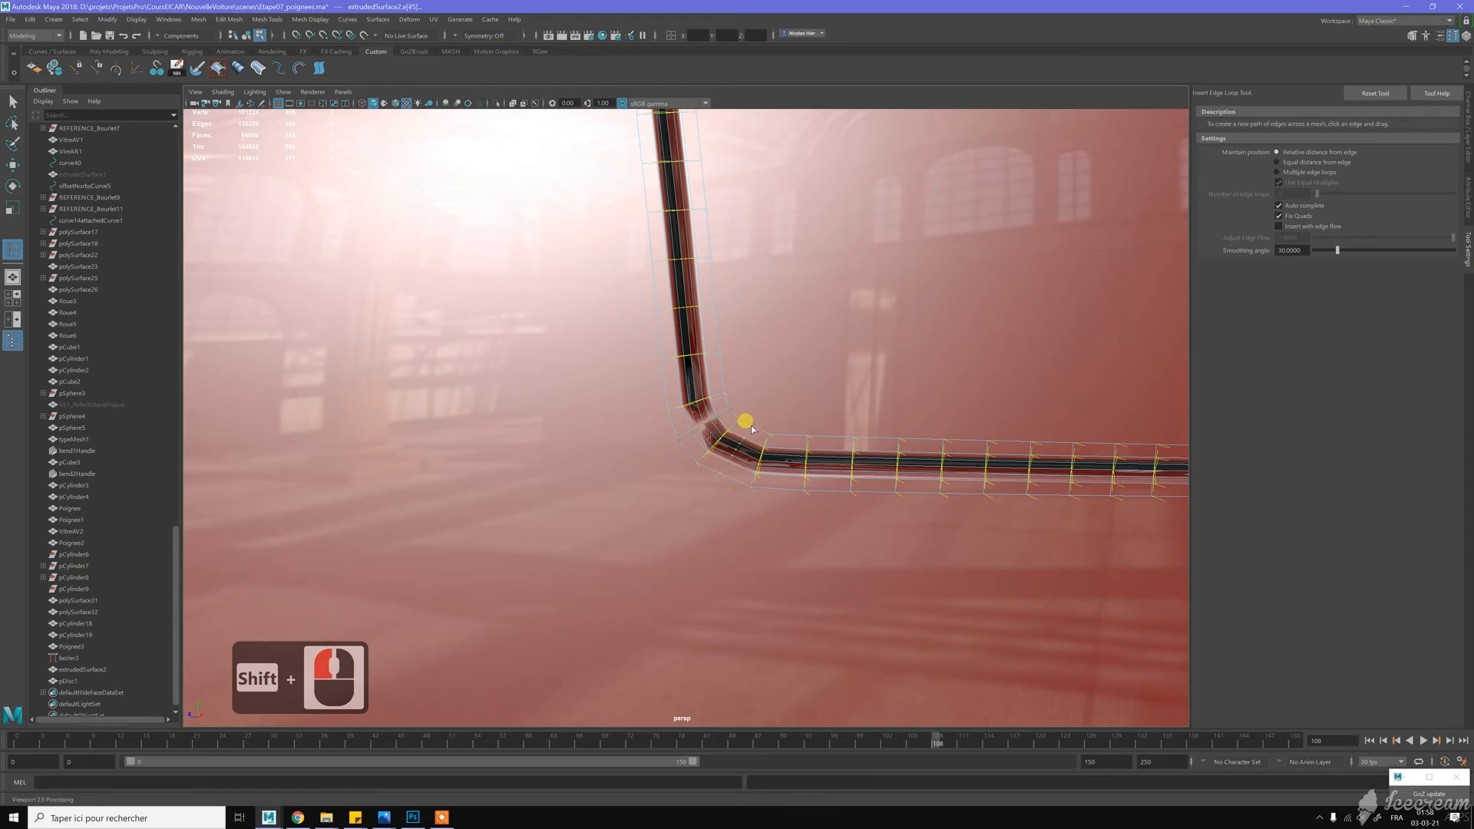
pyautogui.keyDown('shift'); pyautogui.click(746, 422); pyautogui.keyUp('shift')
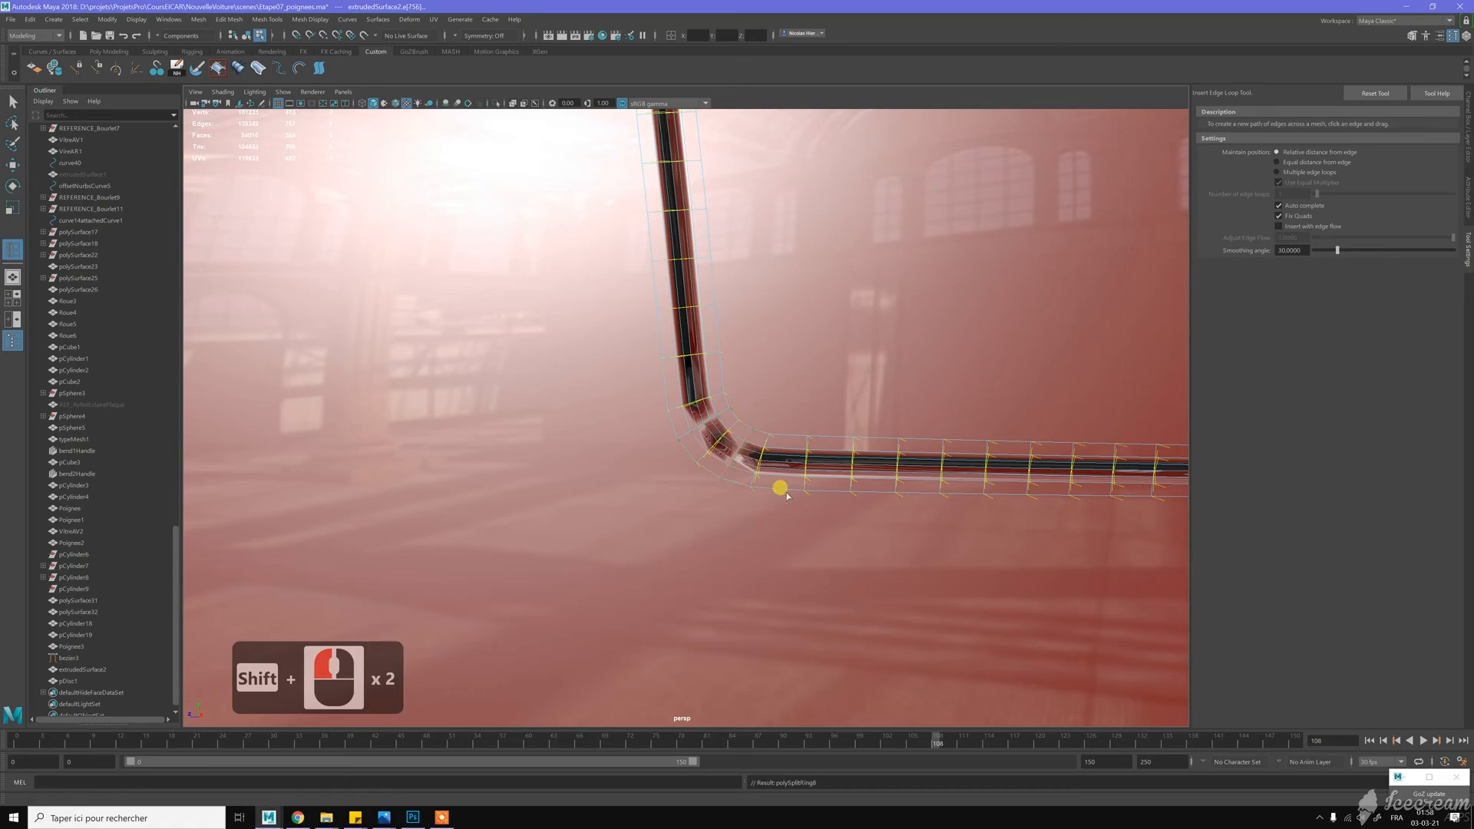
# Insert two edge loops across the strip's upper front corner, one in each bend segment
pyautogui.scroll(7, 751, 465)
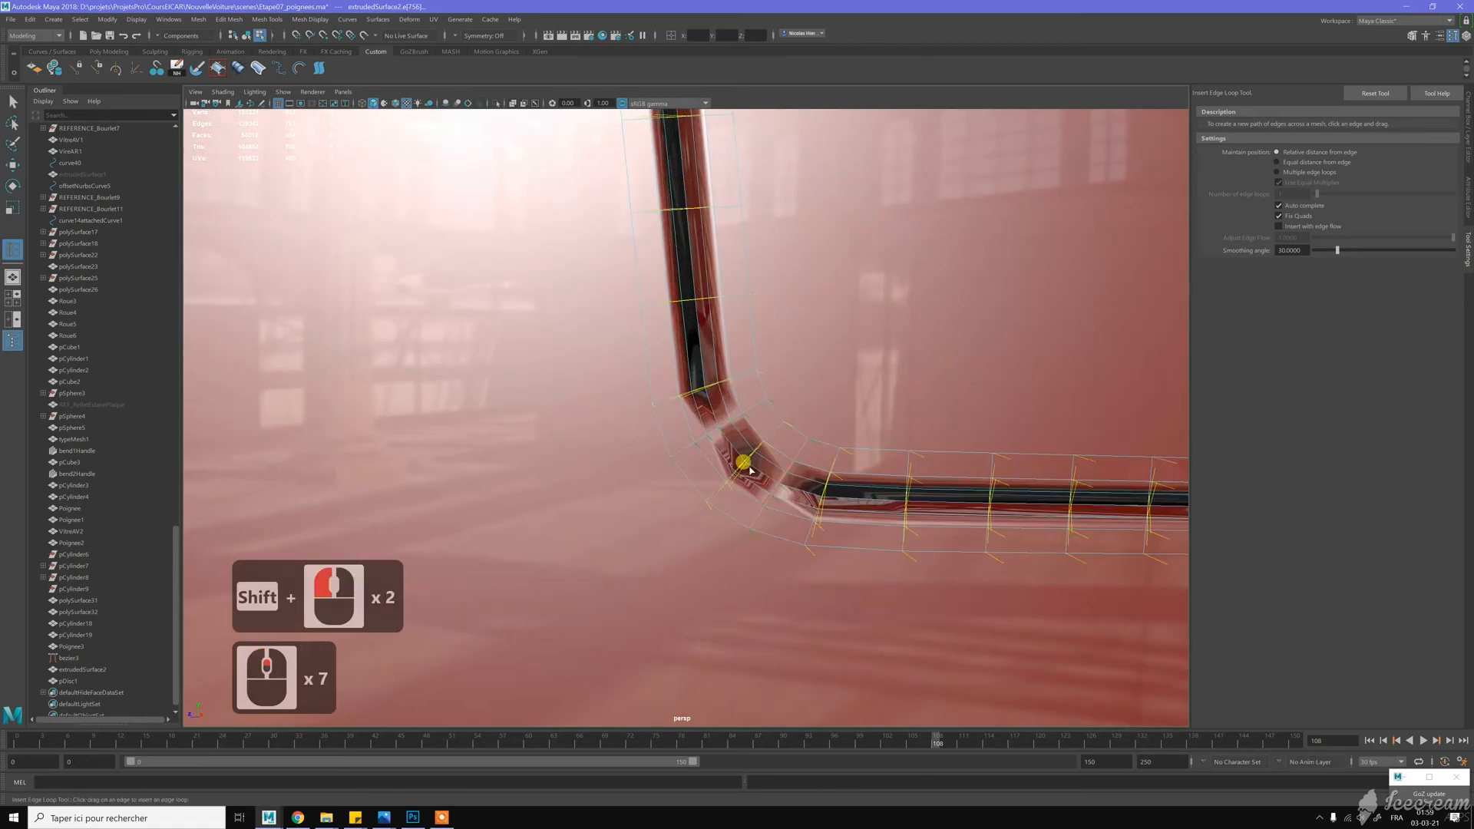
pyautogui.scroll(-1, 754, 458)
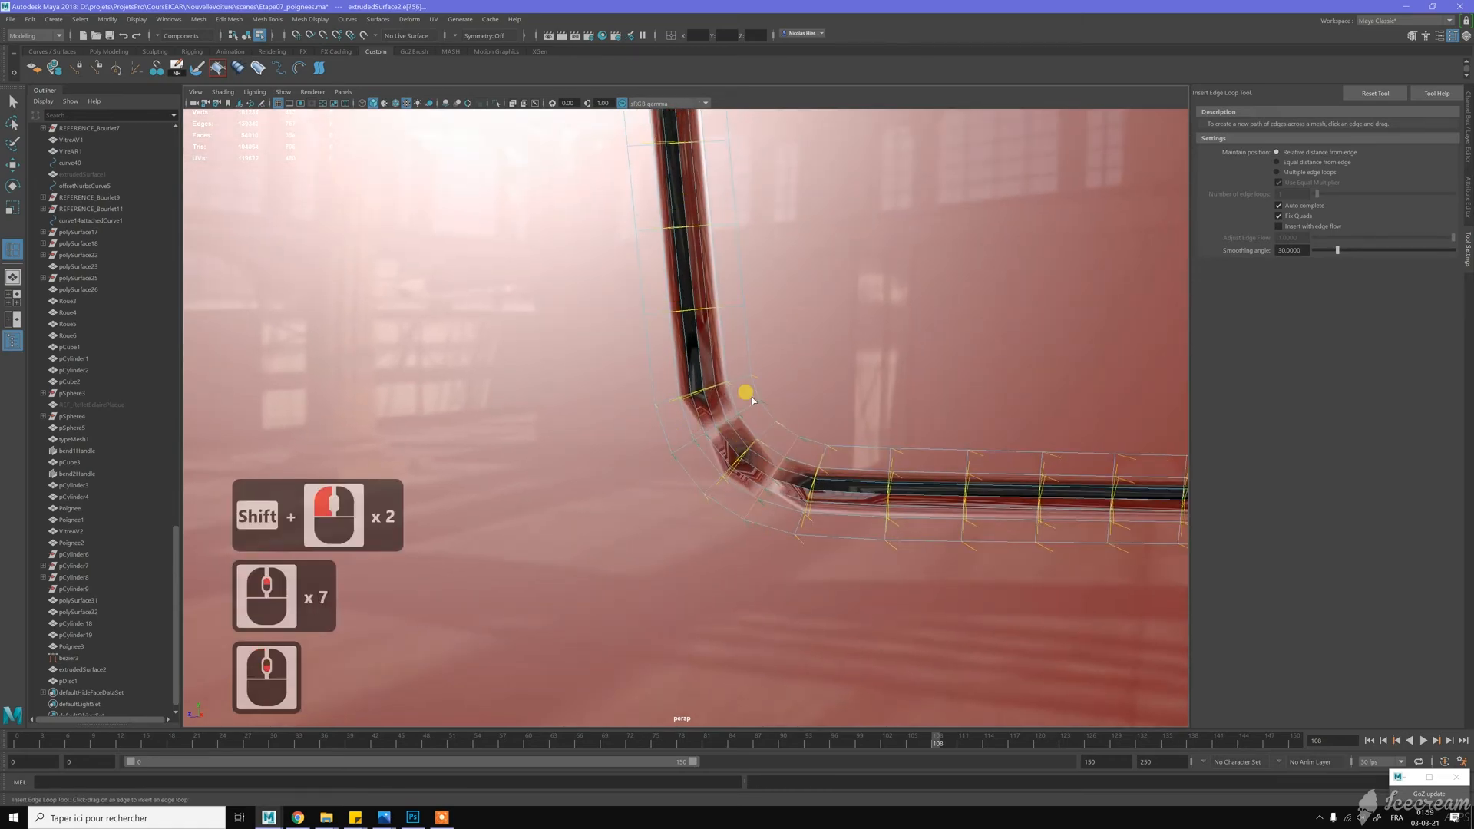
pyautogui.keyDown('alt'); pyautogui.moveTo(724, 407); pyautogui.dragTo(656, 465); pyautogui.keyUp('alt')
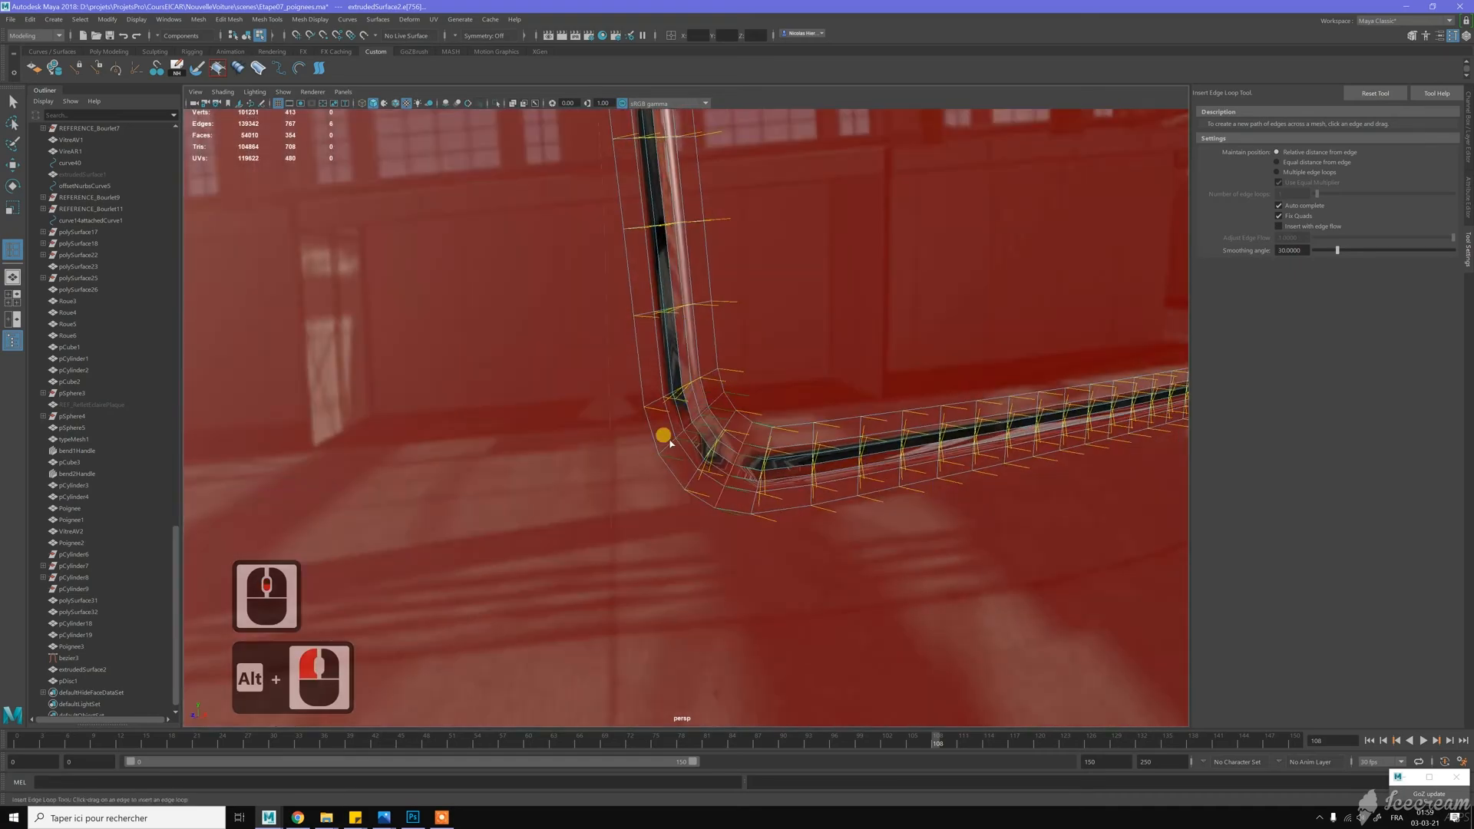
pyautogui.scroll(-8, 776, 431)
pyautogui.keyDown('alt'); pyautogui.moveTo(791, 376); pyautogui.dragTo(767, 407); pyautogui.keyUp('alt')
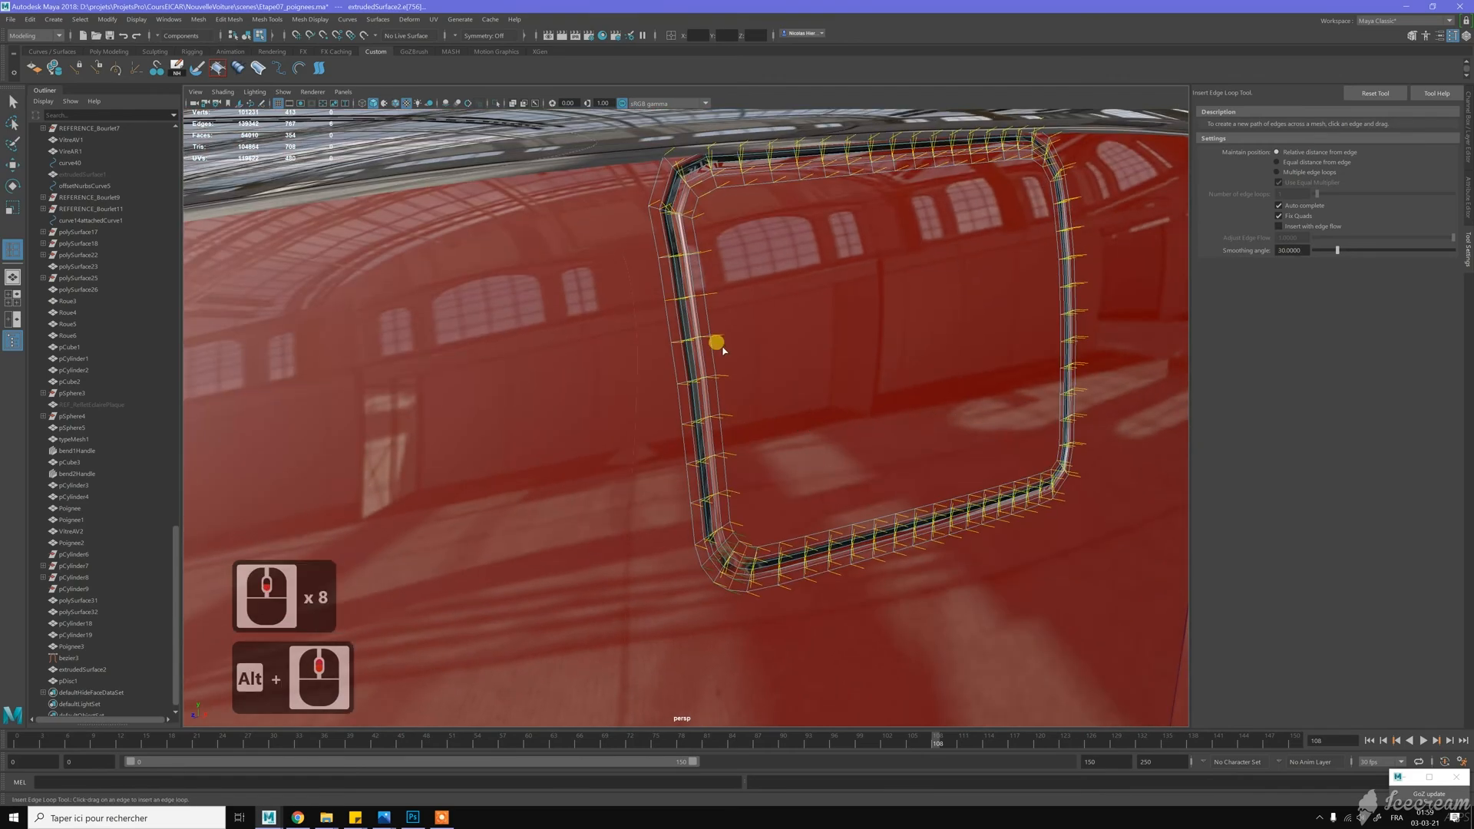
pyautogui.keyDown('alt'); pyautogui.moveTo(817, 265); pyautogui.dragTo(743, 260); pyautogui.keyUp('alt')
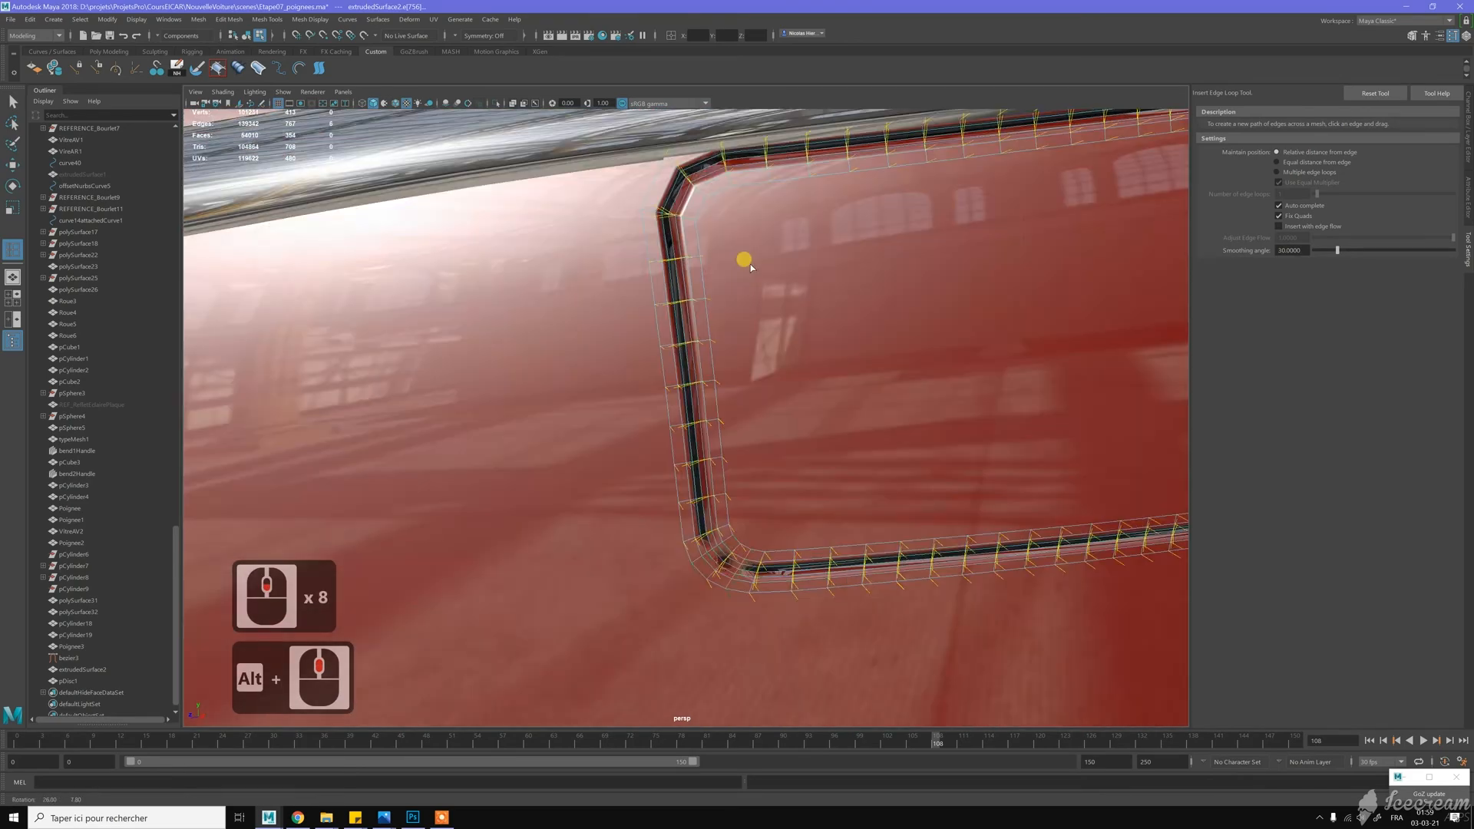
pyautogui.keyDown('alt'); pyautogui.moveTo(734, 257); pyautogui.dragTo(746, 373, button='middle'); pyautogui.keyUp('alt')
pyautogui.keyDown('alt'); pyautogui.moveTo(766, 377); pyautogui.dragTo(799, 384, button='right'); pyautogui.keyUp('alt')
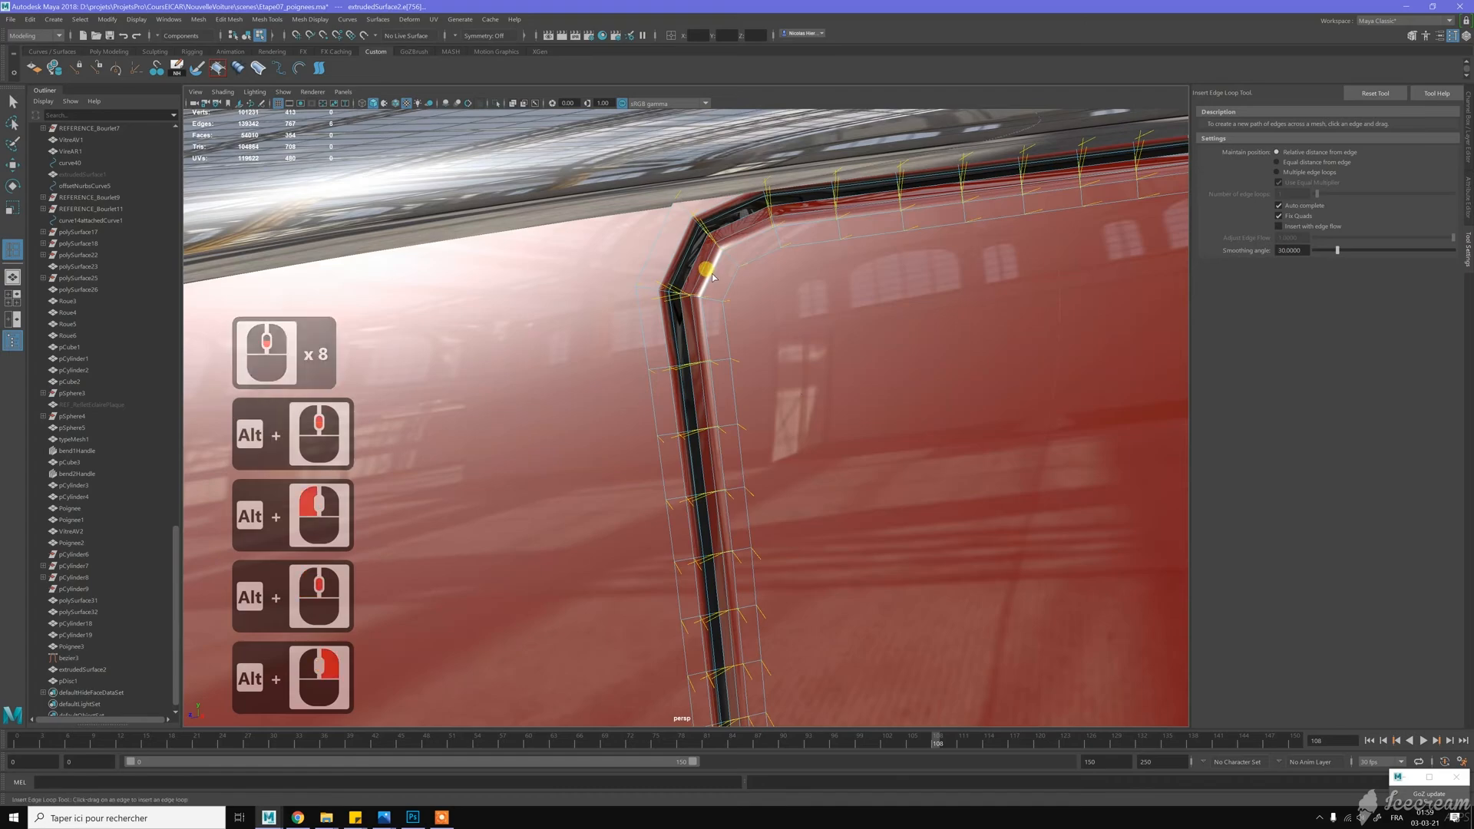
pyautogui.keyDown('shift'); pyautogui.click(751, 259); pyautogui.keyUp('shift')
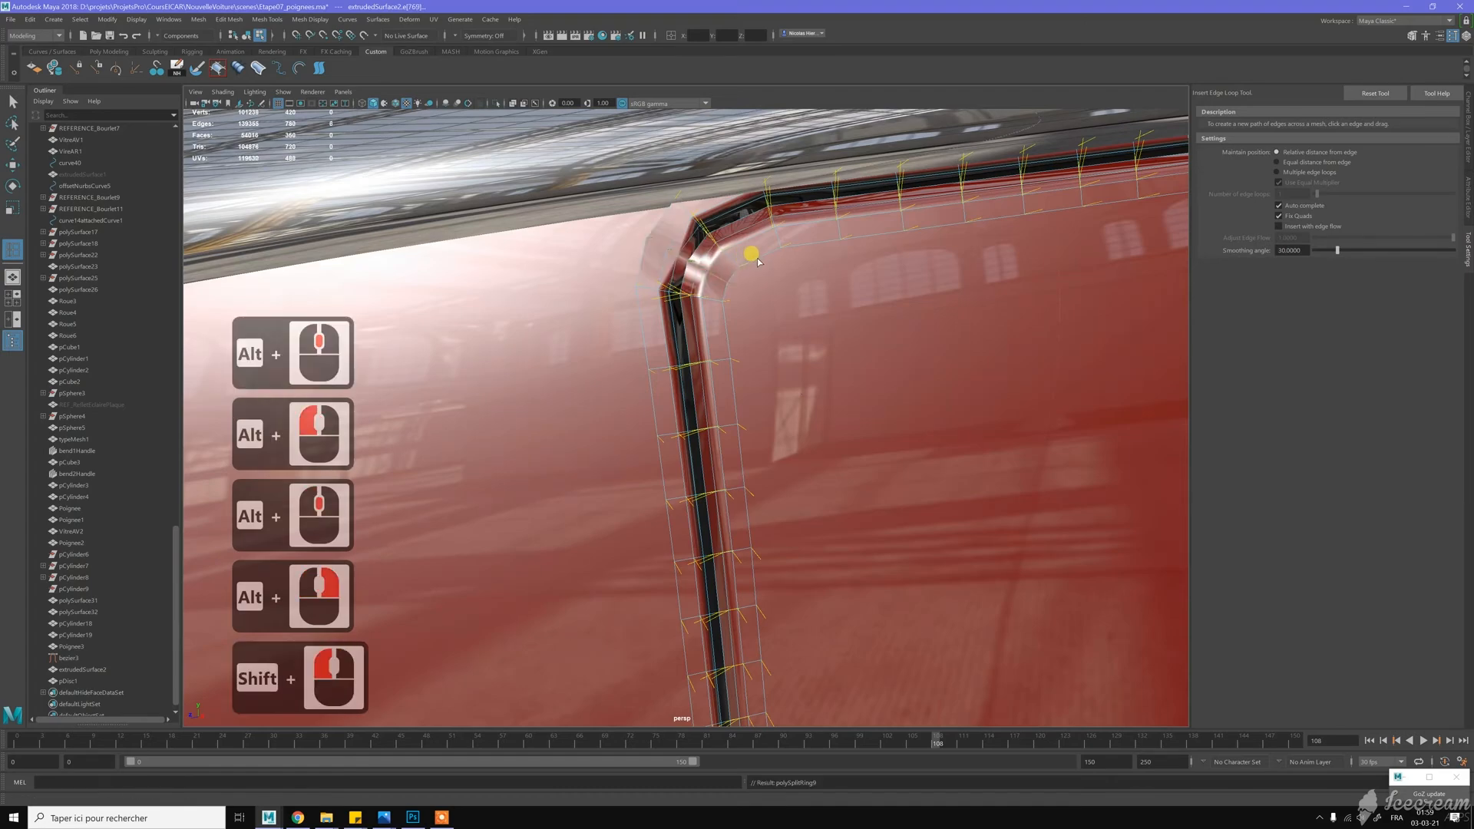
pyautogui.keyDown('shift'); pyautogui.click(740, 304); pyautogui.keyUp('shift')
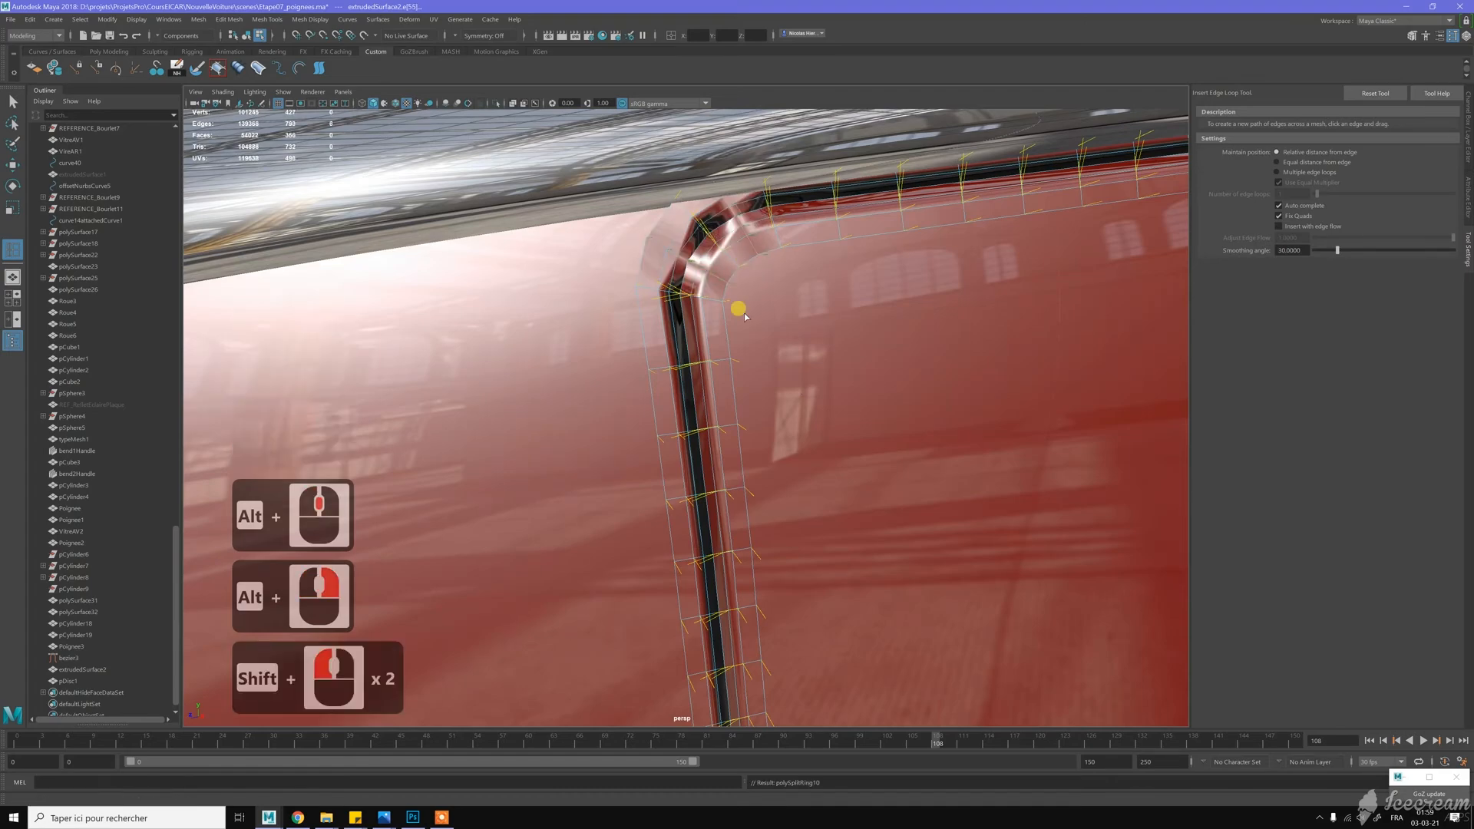
# Insert two edge loops across the strip's upper rear corner, undoing any accidental selection of the body panel
pyautogui.scroll(-4, 803, 306)
pyautogui.keyDown('alt'); pyautogui.moveTo(803, 305); pyautogui.dragTo(668, 332); pyautogui.keyUp('alt')
pyautogui.keyDown('alt'); pyautogui.moveTo(668, 332); pyautogui.dragTo(902, 306, button='middle'); pyautogui.keyUp('alt')
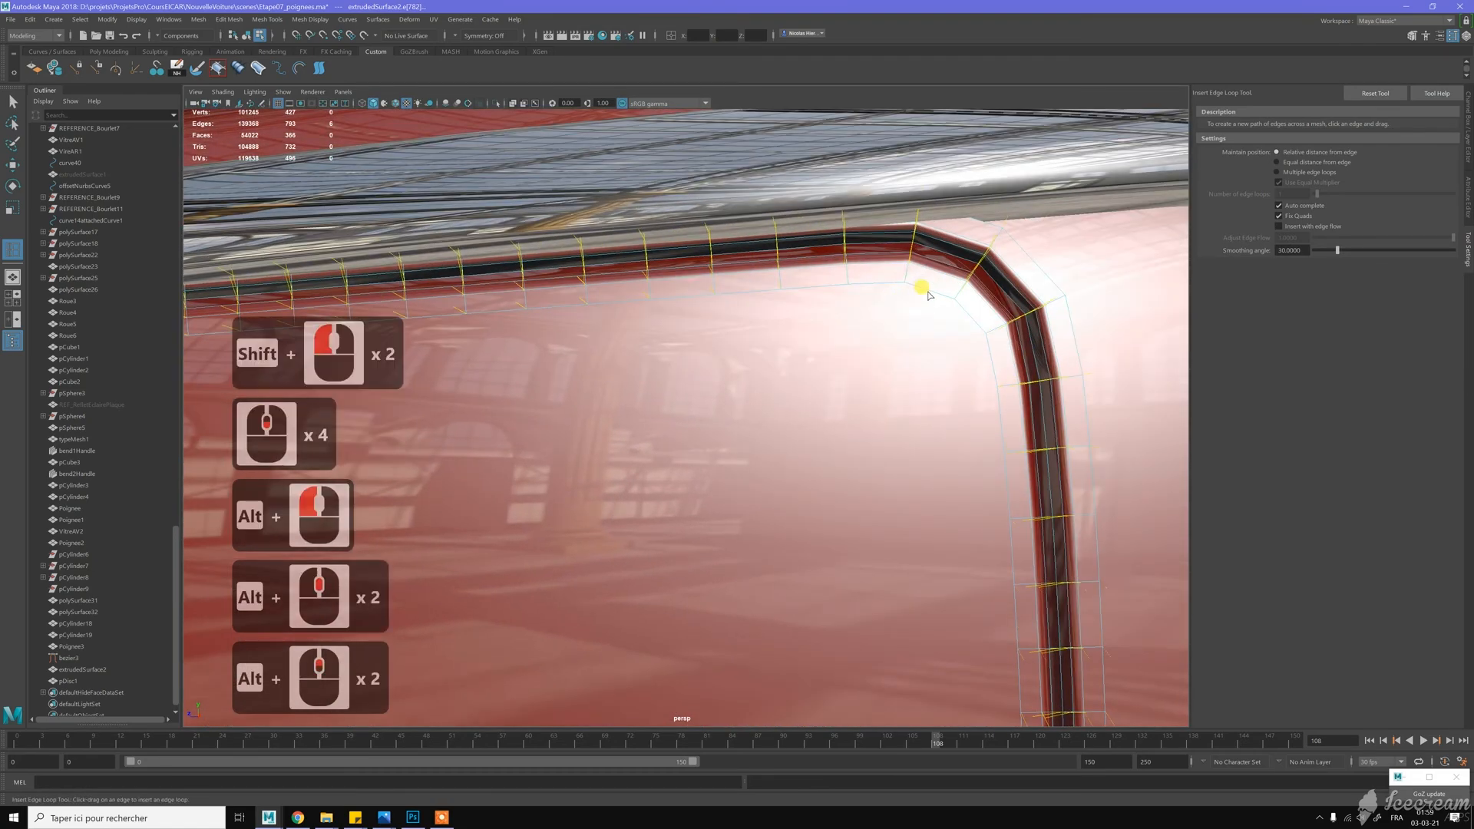
pyautogui.keyDown('shift'); pyautogui.click(926, 294); pyautogui.keyUp('shift')
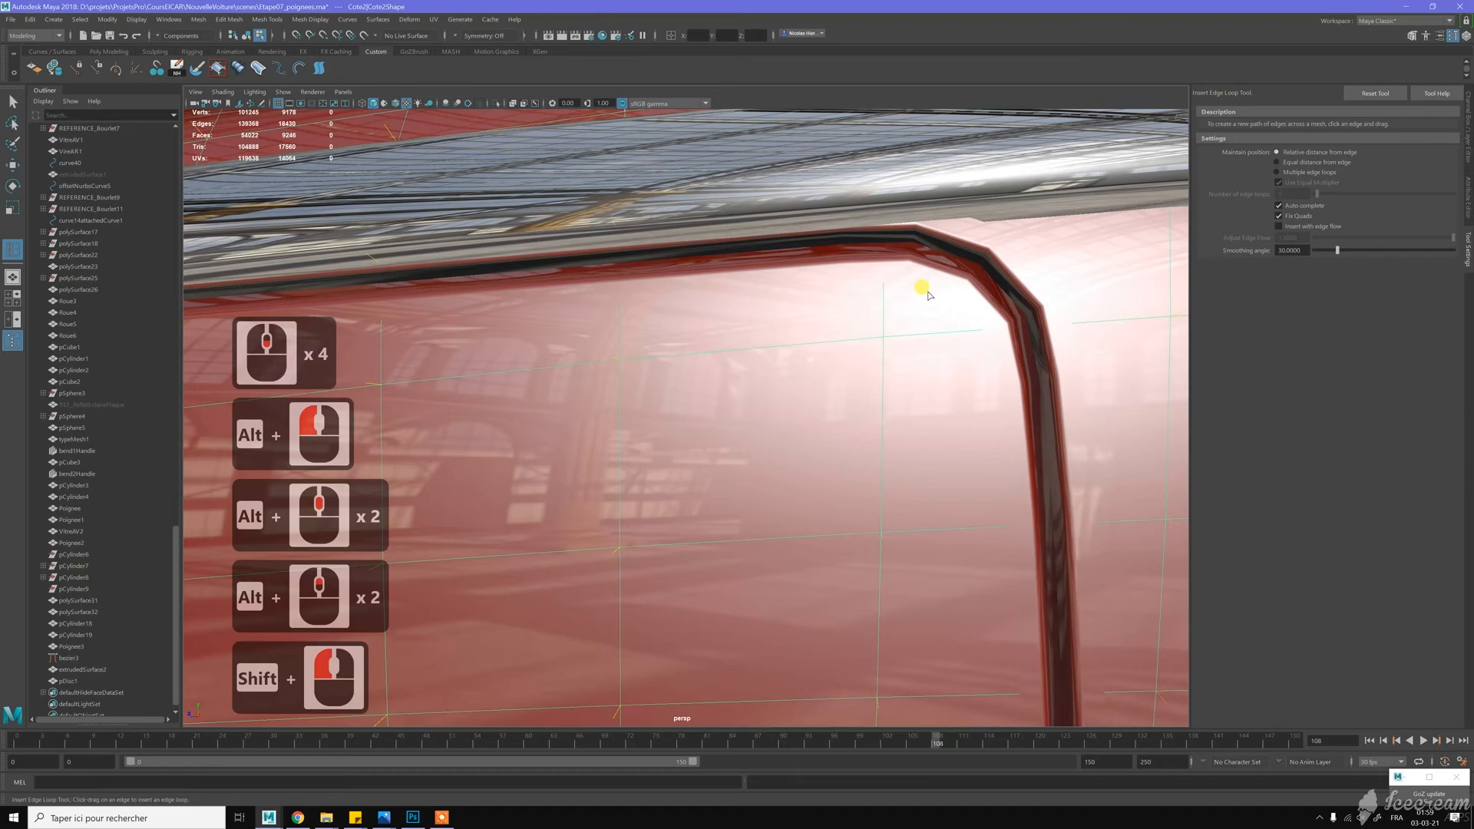
pyautogui.press('z')
pyautogui.keyDown('shift'); pyautogui.click(926, 293); pyautogui.keyUp('shift')
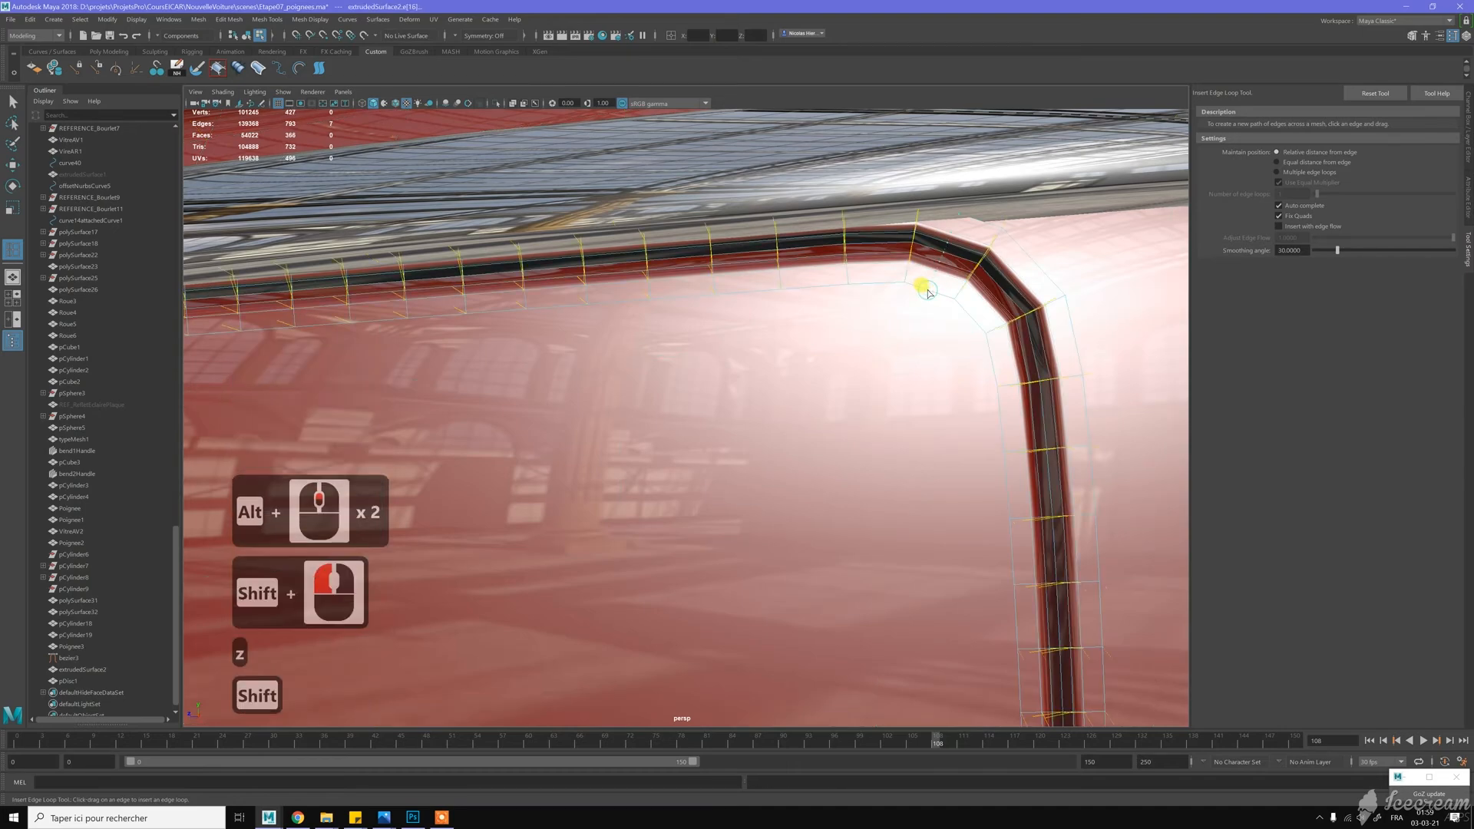
pyautogui.keyDown('shift'); pyautogui.click(981, 316); pyautogui.keyUp('shift')
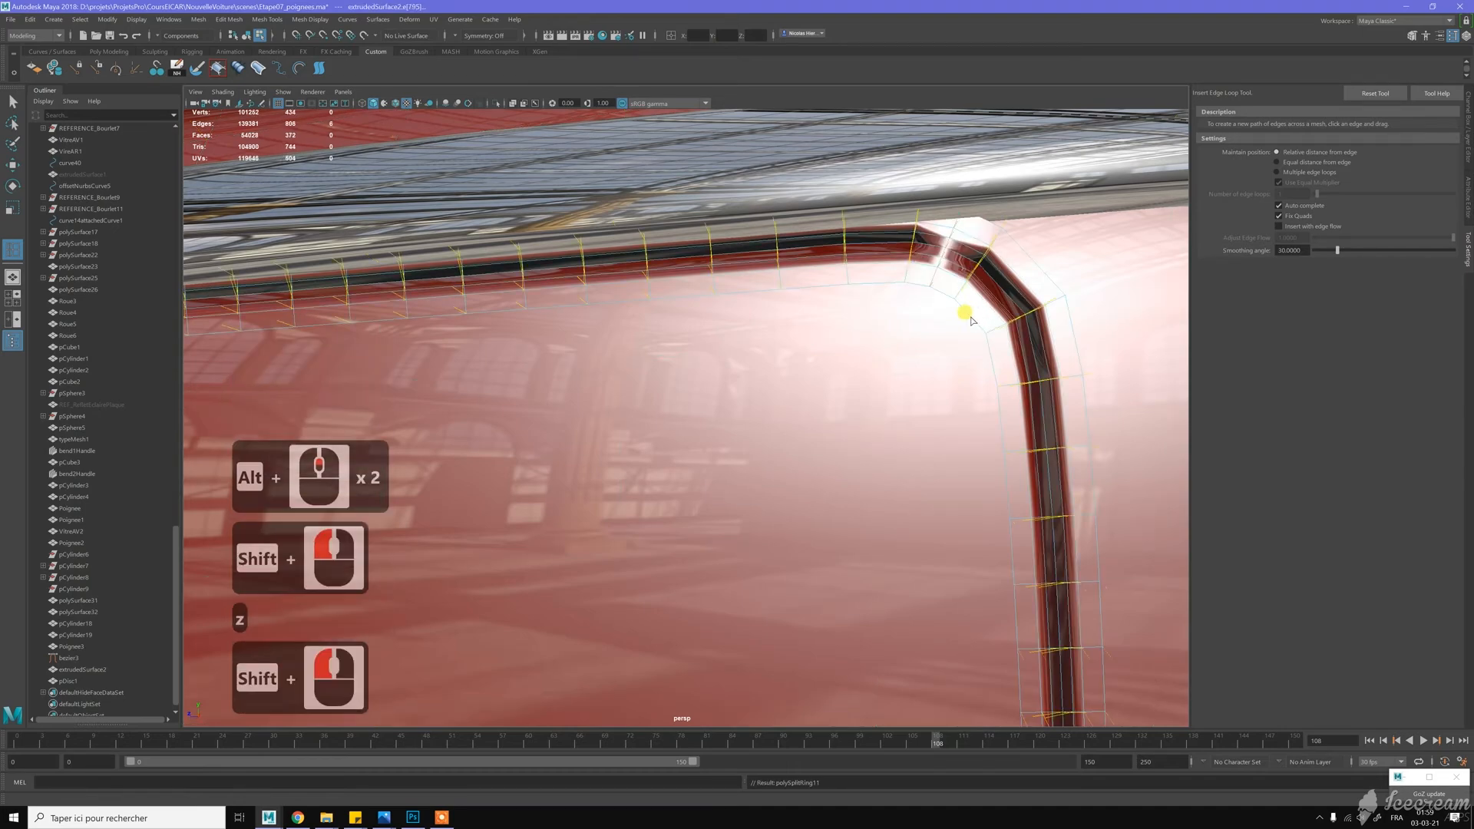
pyautogui.keyDown('shift'); pyautogui.click(962, 314); pyautogui.keyUp('shift')
pyautogui.keyDown('shift'); pyautogui.click(975, 256); pyautogui.keyUp('shift')
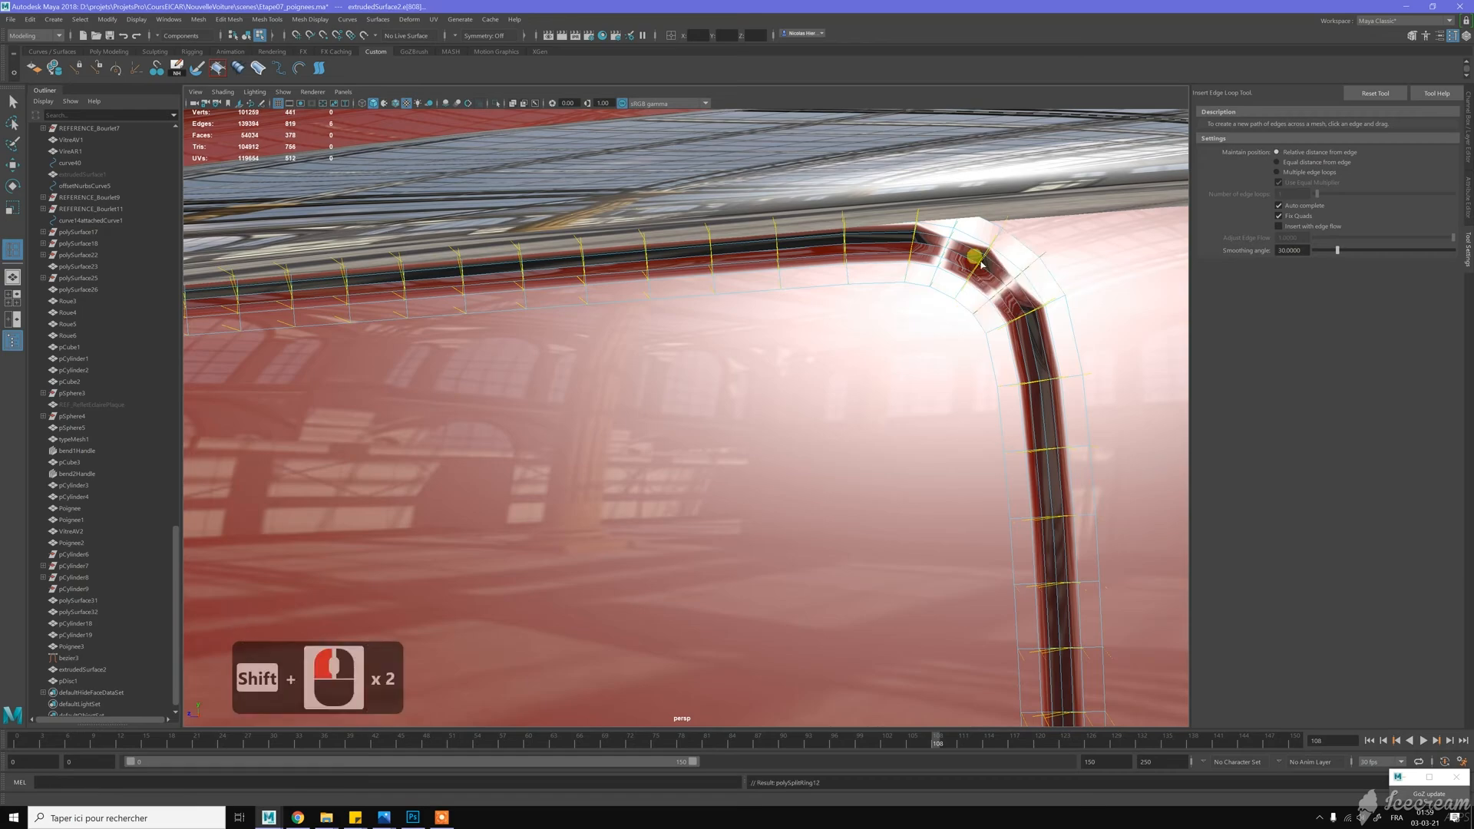
# Insert two edge loops across the strip's lower rear corner and switch back to the Move tool
pyautogui.scroll(-4, 922, 510)
pyautogui.scroll(2, 872, 411)
pyautogui.keyDown('alt'); pyautogui.moveTo(872, 412); pyautogui.dragTo(957, 467, button='middle'); pyautogui.keyUp('alt')
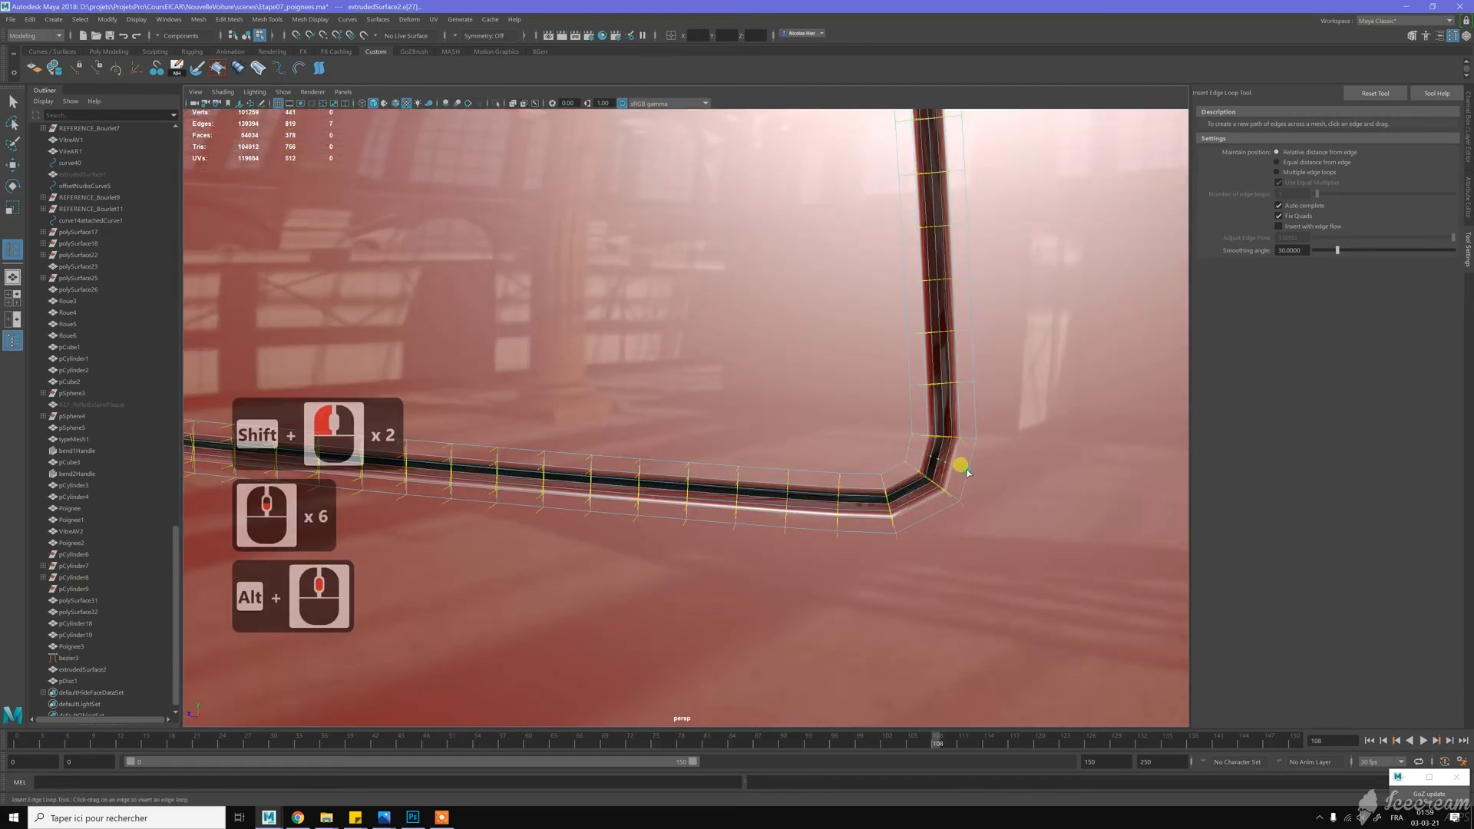
pyautogui.keyDown('shift'); pyautogui.click(951, 482); pyautogui.keyUp('shift')
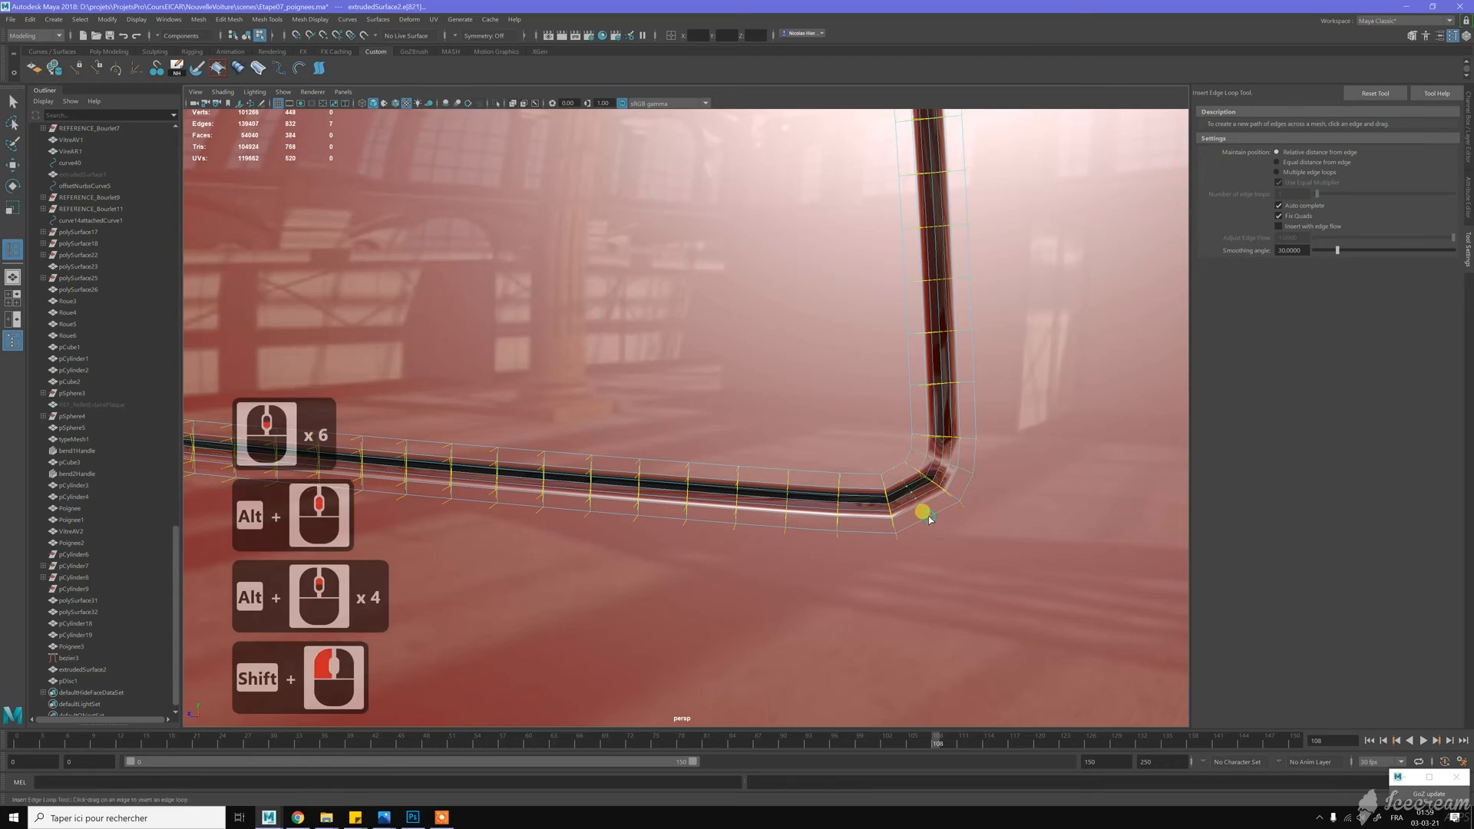
pyautogui.keyDown('shift'); pyautogui.click(937, 356); pyautogui.keyUp('shift')
pyautogui.press('w')
pyautogui.scroll(-8, 943, 367)
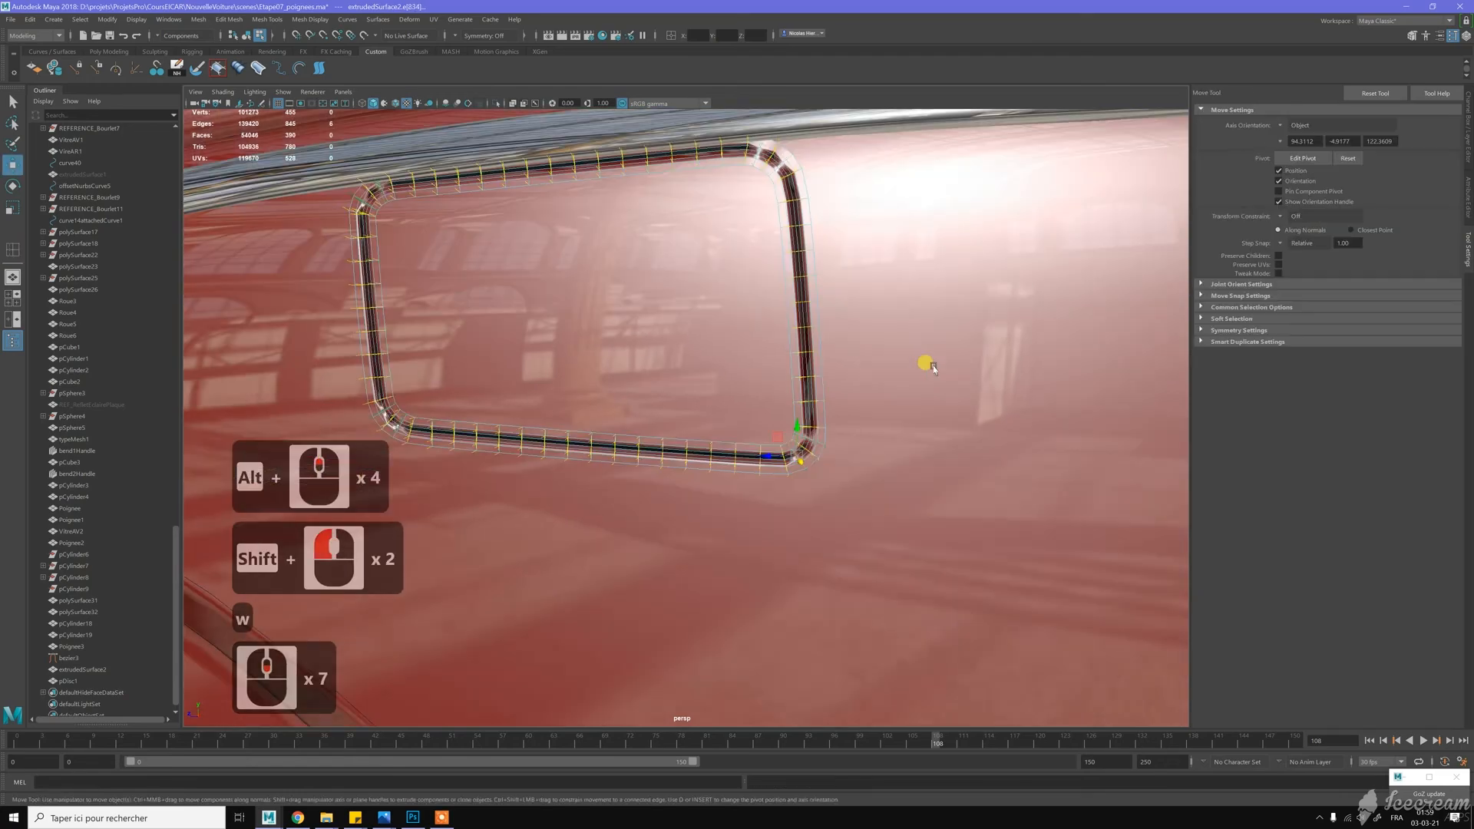
# Return the strip to object mode, deselect it, and inspect the shading of its four corners on the side panel
pyautogui.press('w')
pyautogui.moveTo(782, 228); pyautogui.dragTo(825, 205, button='right')
pyautogui.scroll(-8, 848, 256)
pyautogui.scroll(-13, 609, 198)
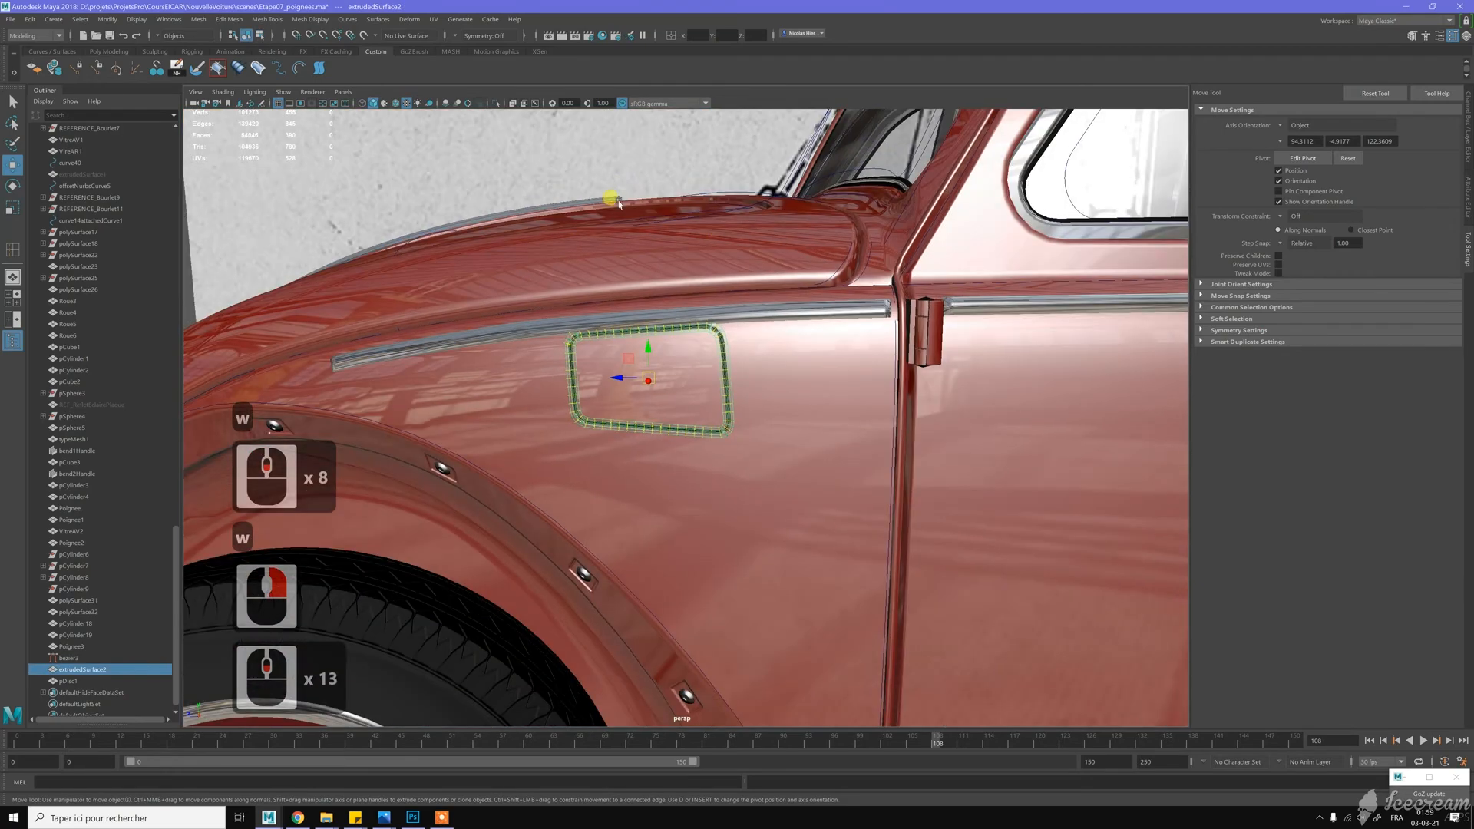
pyautogui.click(602, 181)
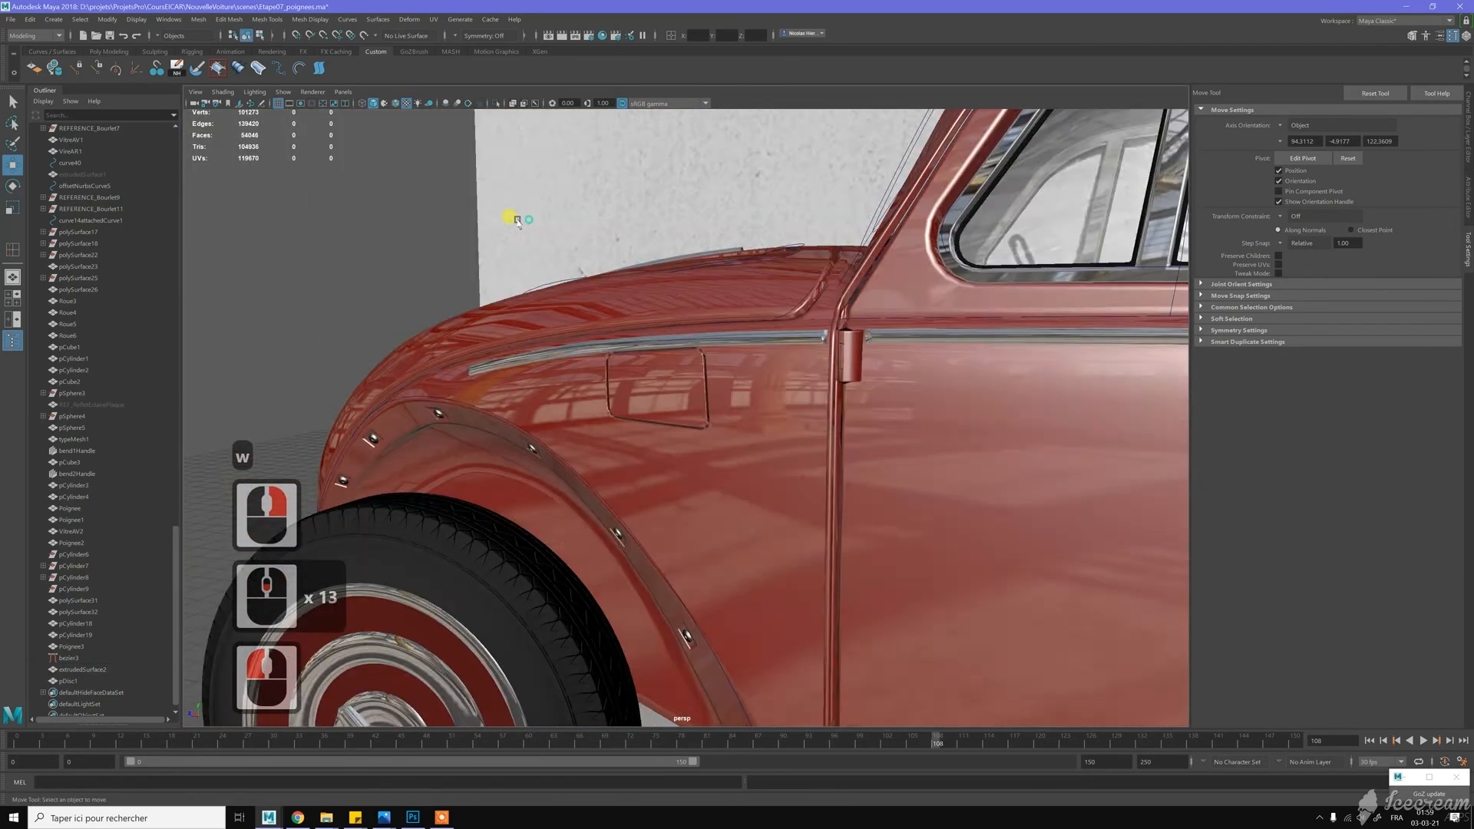
pyautogui.keyDown('alt'); pyautogui.moveTo(517, 221); pyautogui.dragTo(896, 478); pyautogui.keyUp('alt')
pyautogui.keyDown('alt'); pyautogui.moveTo(895, 477); pyautogui.dragTo(945, 487, button='right'); pyautogui.keyUp('alt')
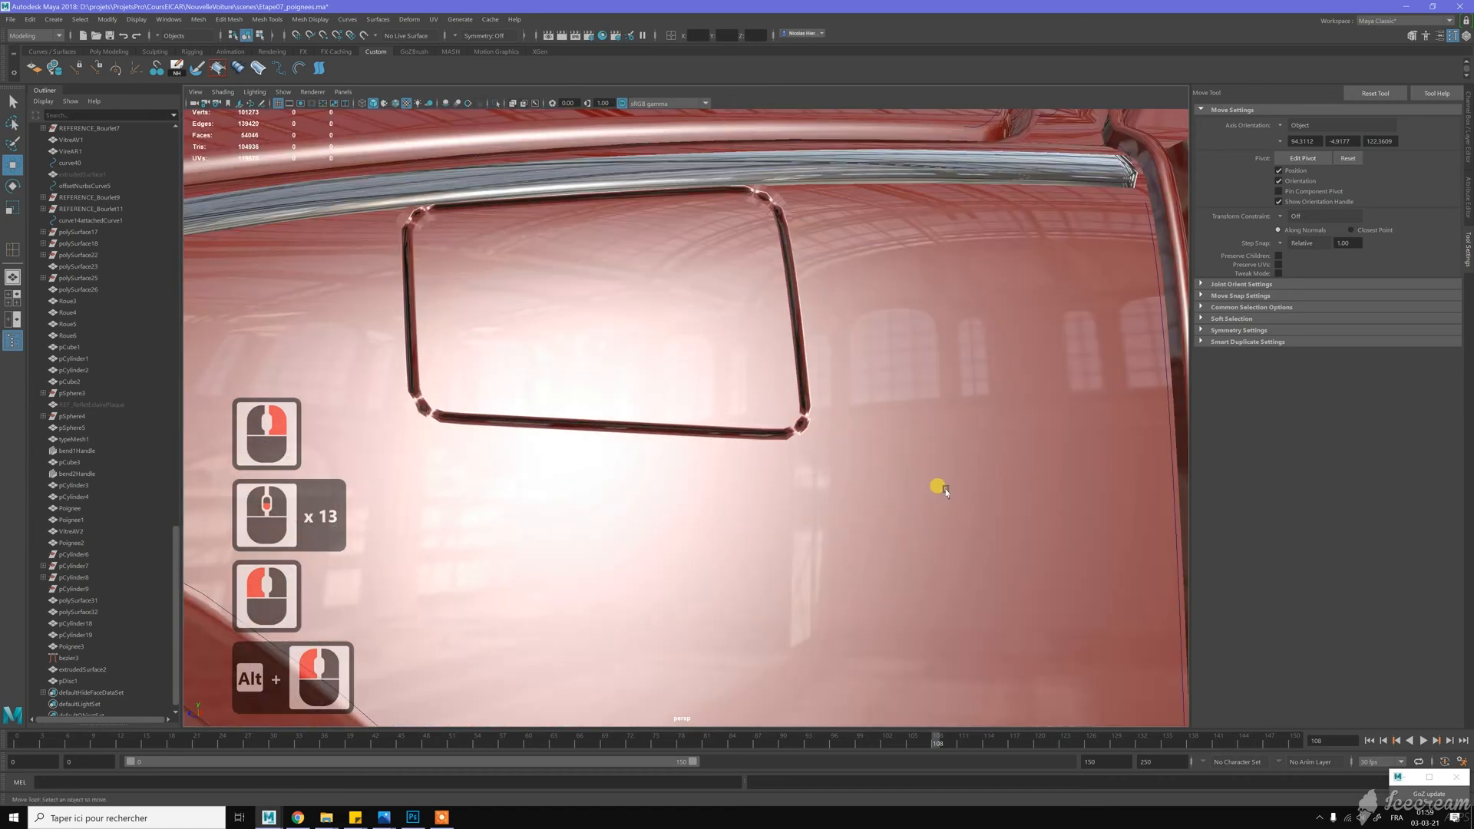
# Select the rounded-rectangle strip on the side panel and isolate it in the viewport
pyautogui.click(812, 405)
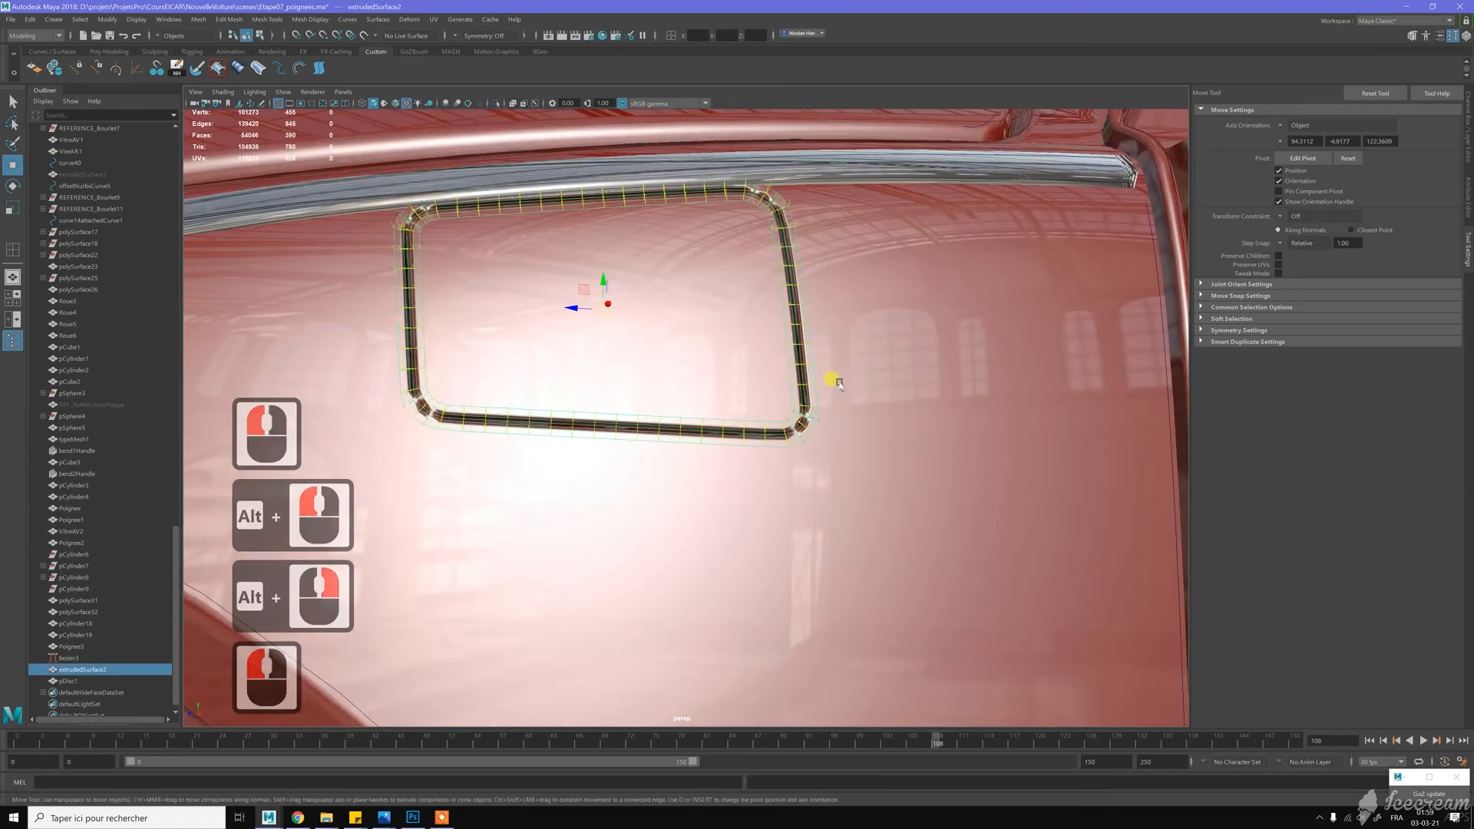
pyautogui.scroll(-5, 712, 393)
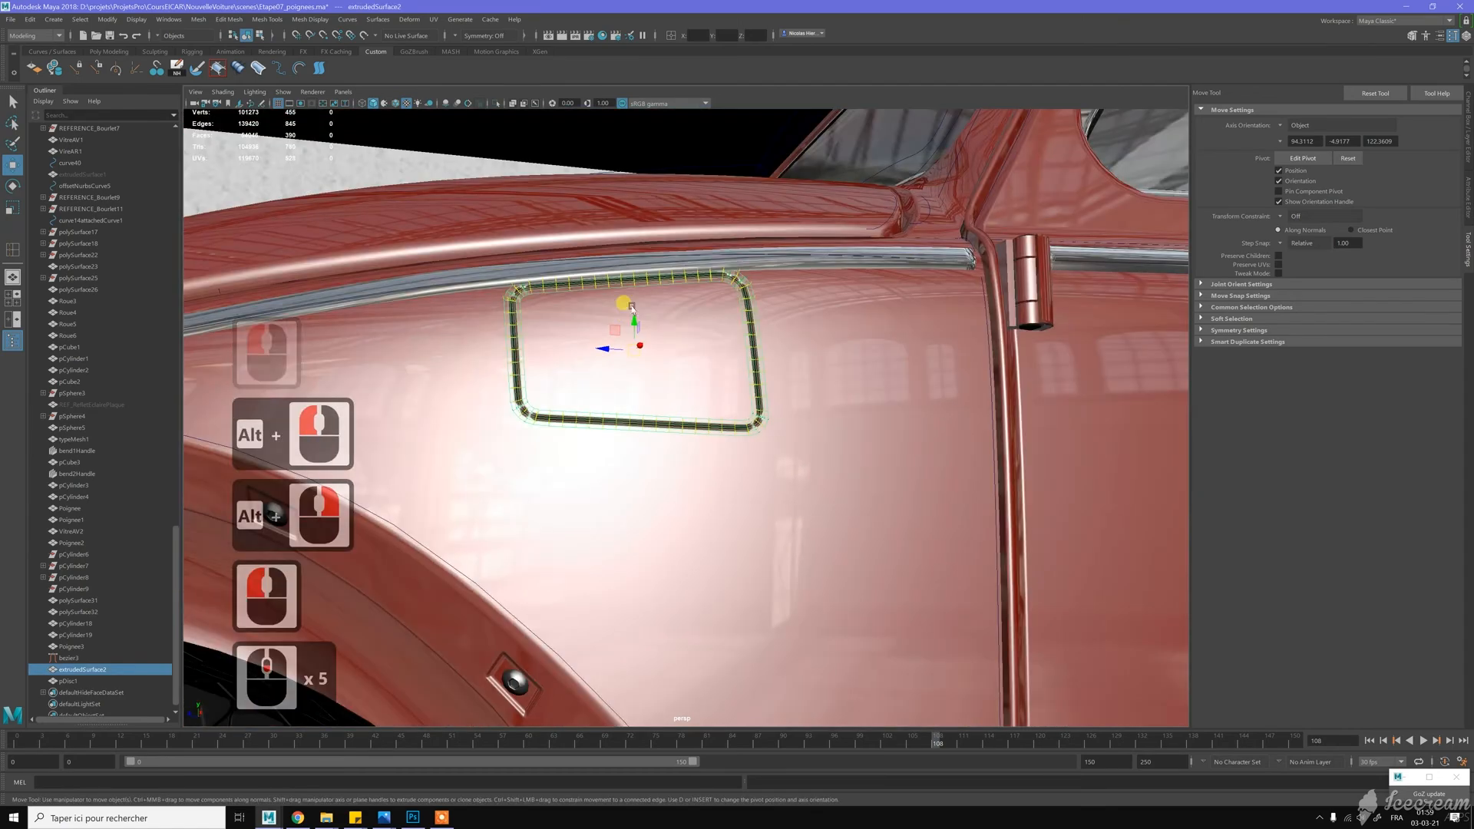
pyautogui.keyDown('alt'); pyautogui.moveTo(630, 307); pyautogui.dragTo(657, 260); pyautogui.keyUp('alt')
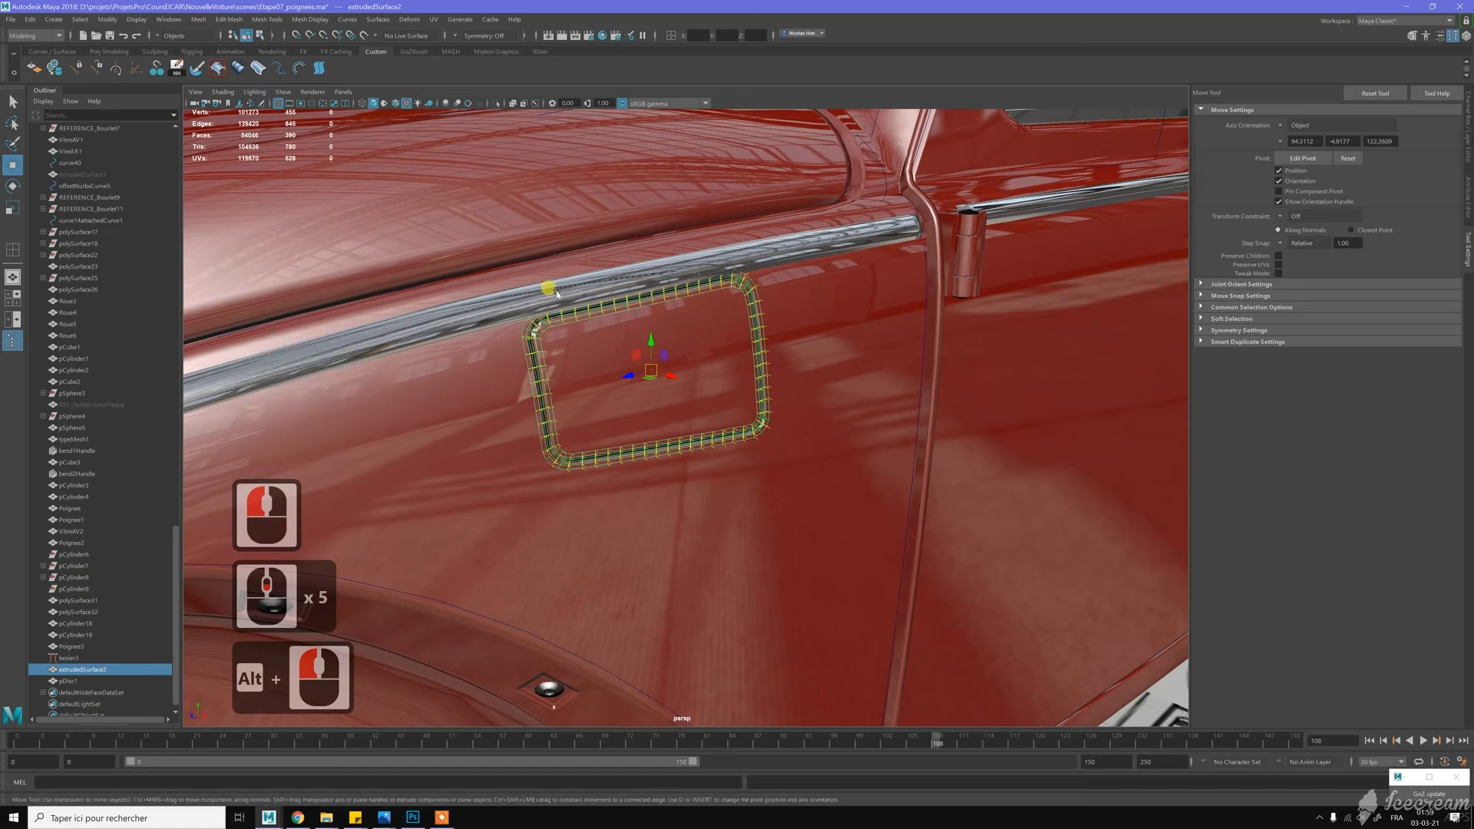
pyautogui.click(495, 105)
pyautogui.keyDown('alt'); pyautogui.moveTo(594, 245); pyautogui.dragTo(618, 246); pyautogui.keyUp('alt')
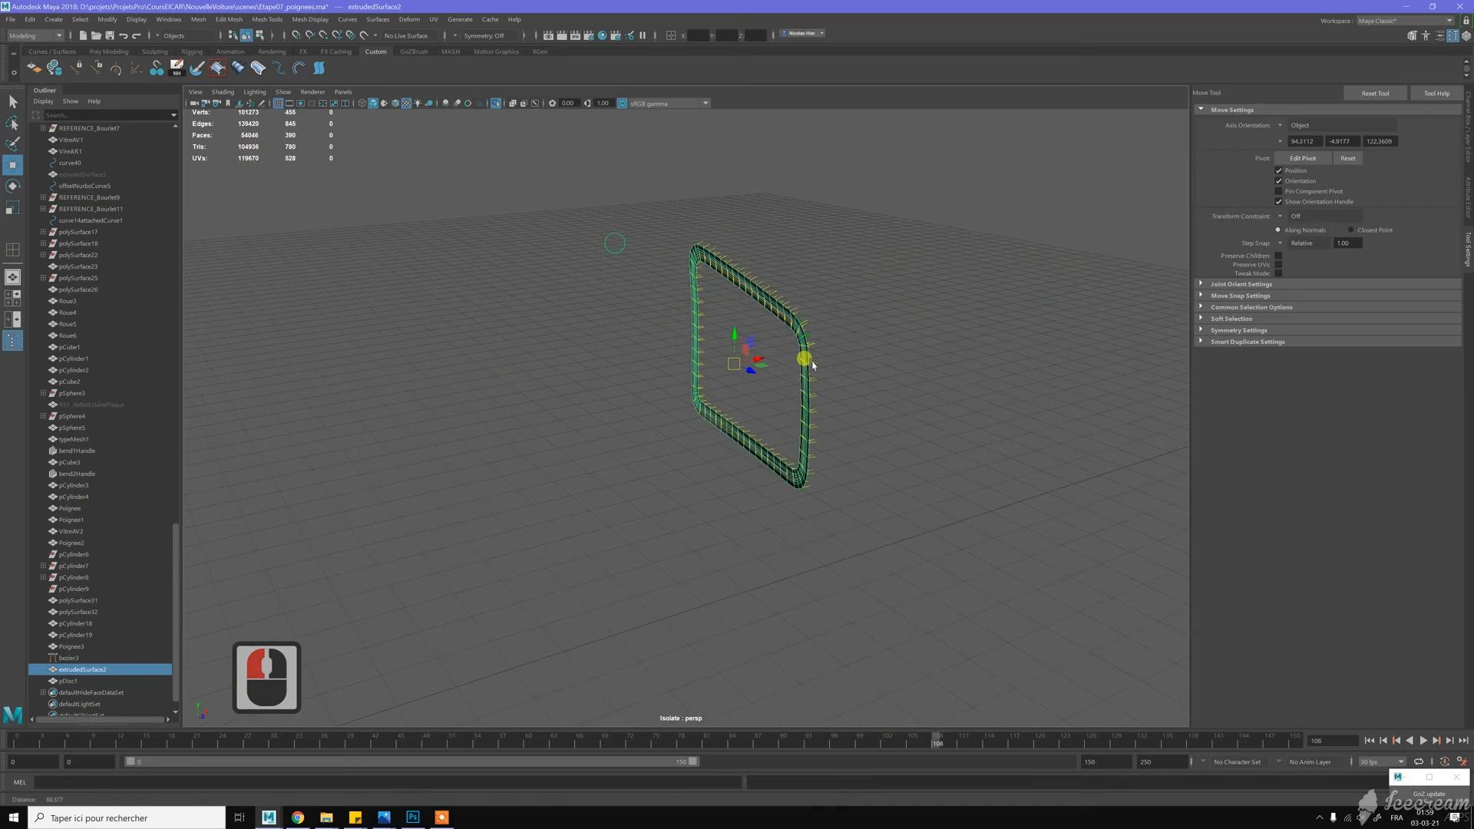
pyautogui.keyDown('alt'); pyautogui.moveTo(812, 364); pyautogui.dragTo(868, 396, button='right'); pyautogui.keyUp('alt')
pyautogui.keyDown('alt'); pyautogui.scroll(7, 795, 296); pyautogui.keyUp('alt')
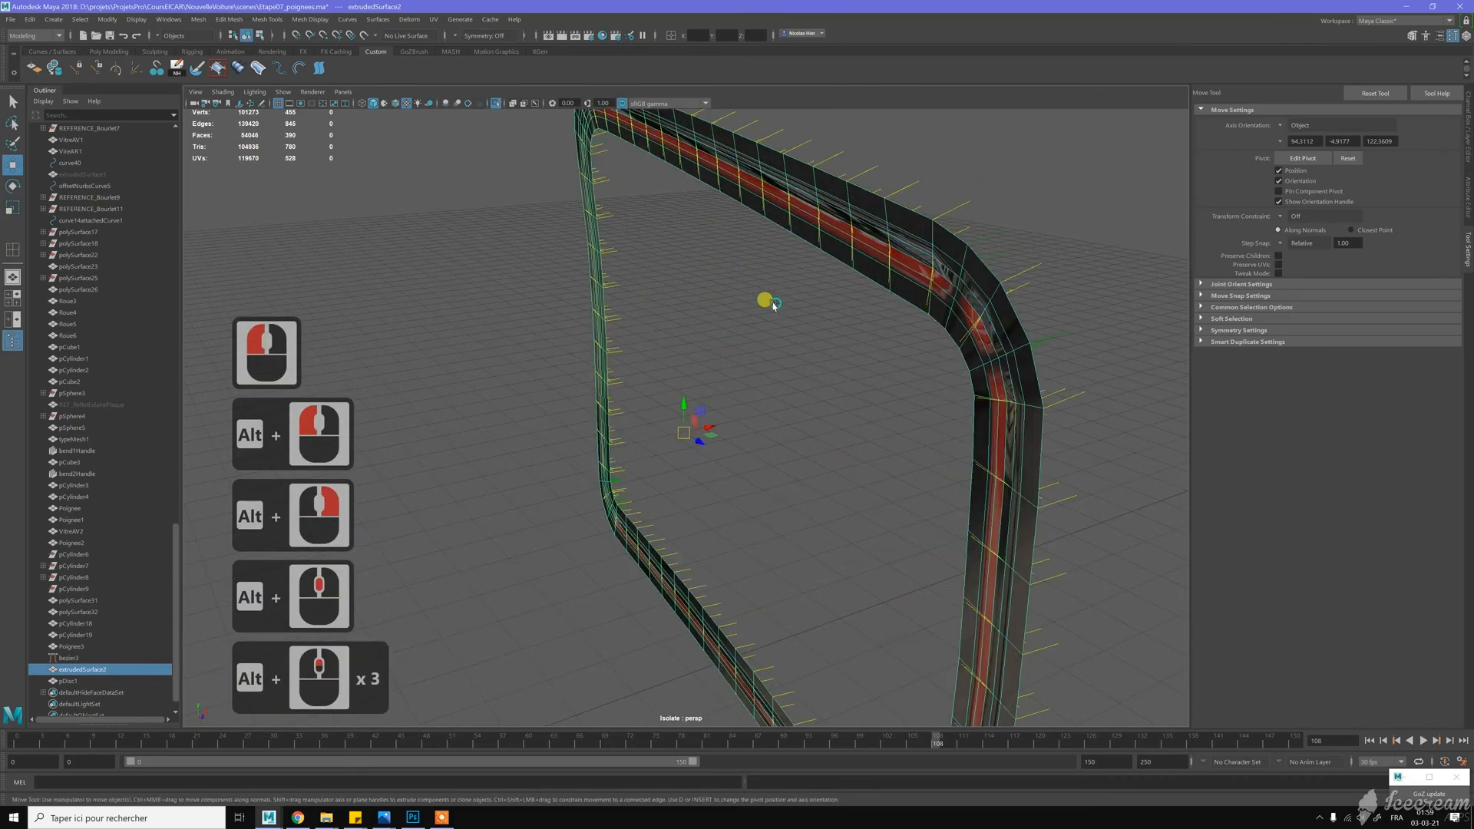
pyautogui.click(741, 257)
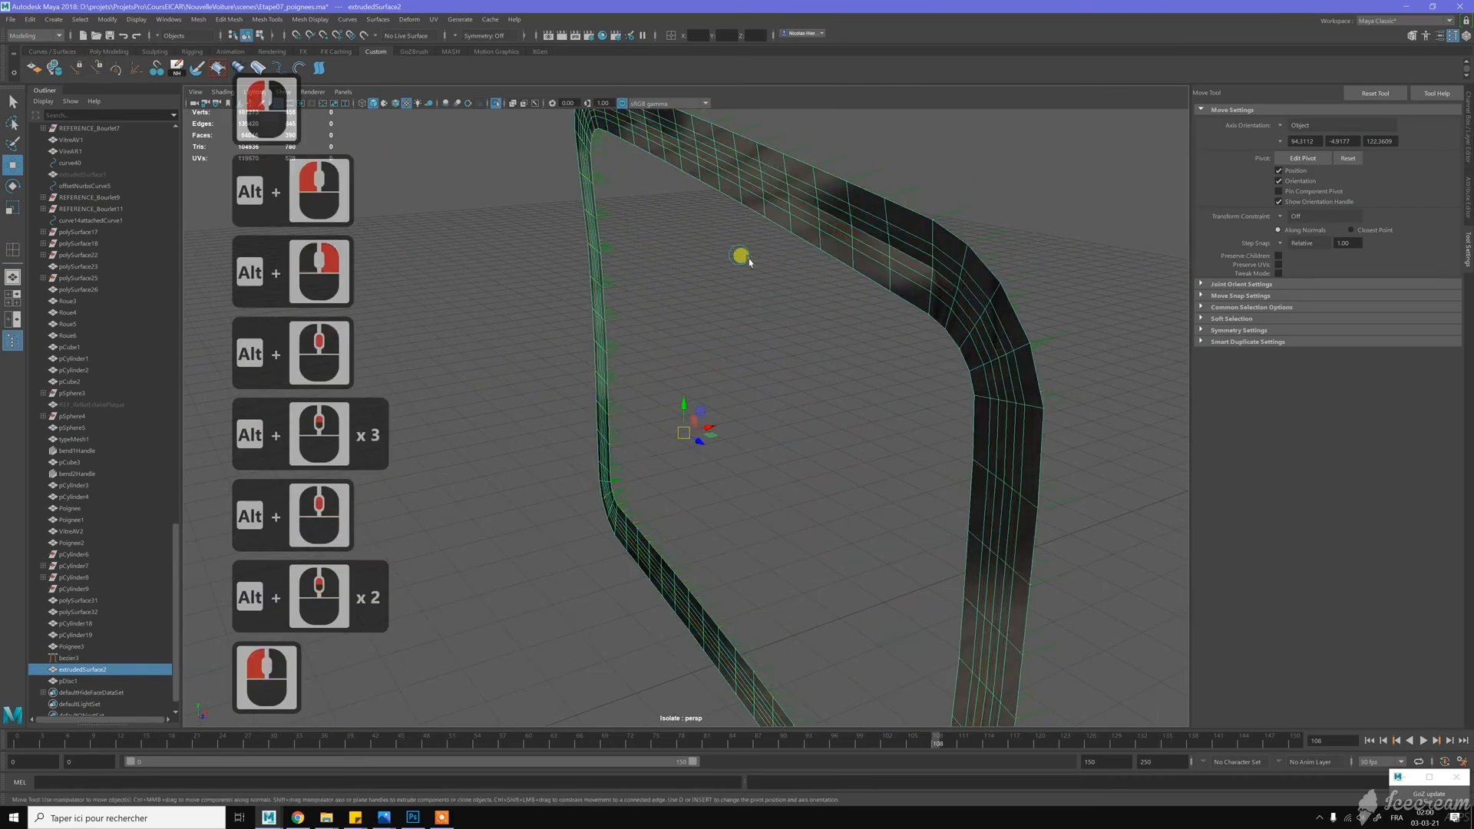
# Set the Move tool's axis orientation to Component and move the edge loop at the bottom of the strip's groove deeper inwards
pyautogui.press('w')
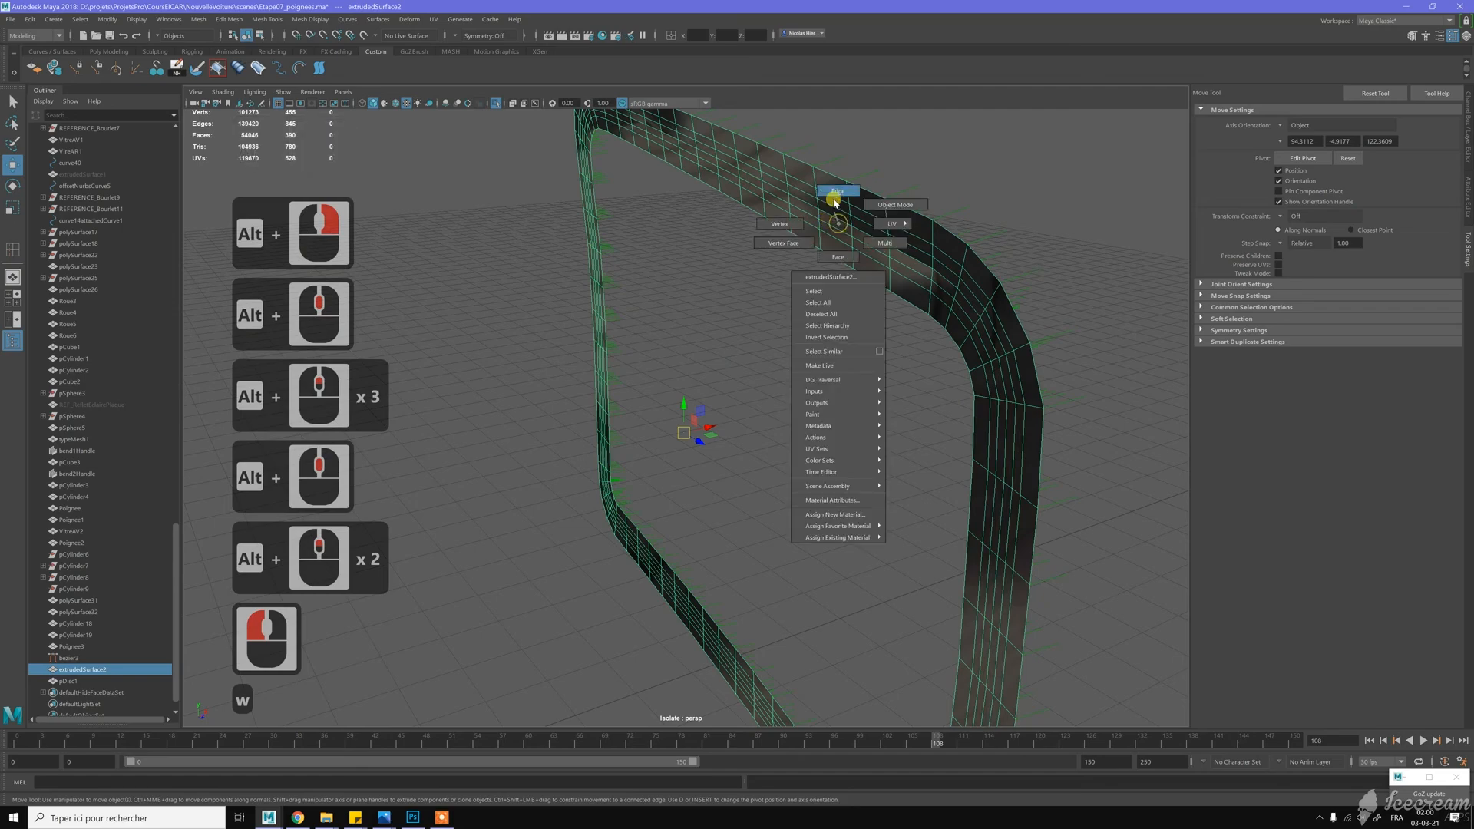
pyautogui.click(819, 209)
pyautogui.doubleClick(773, 256)
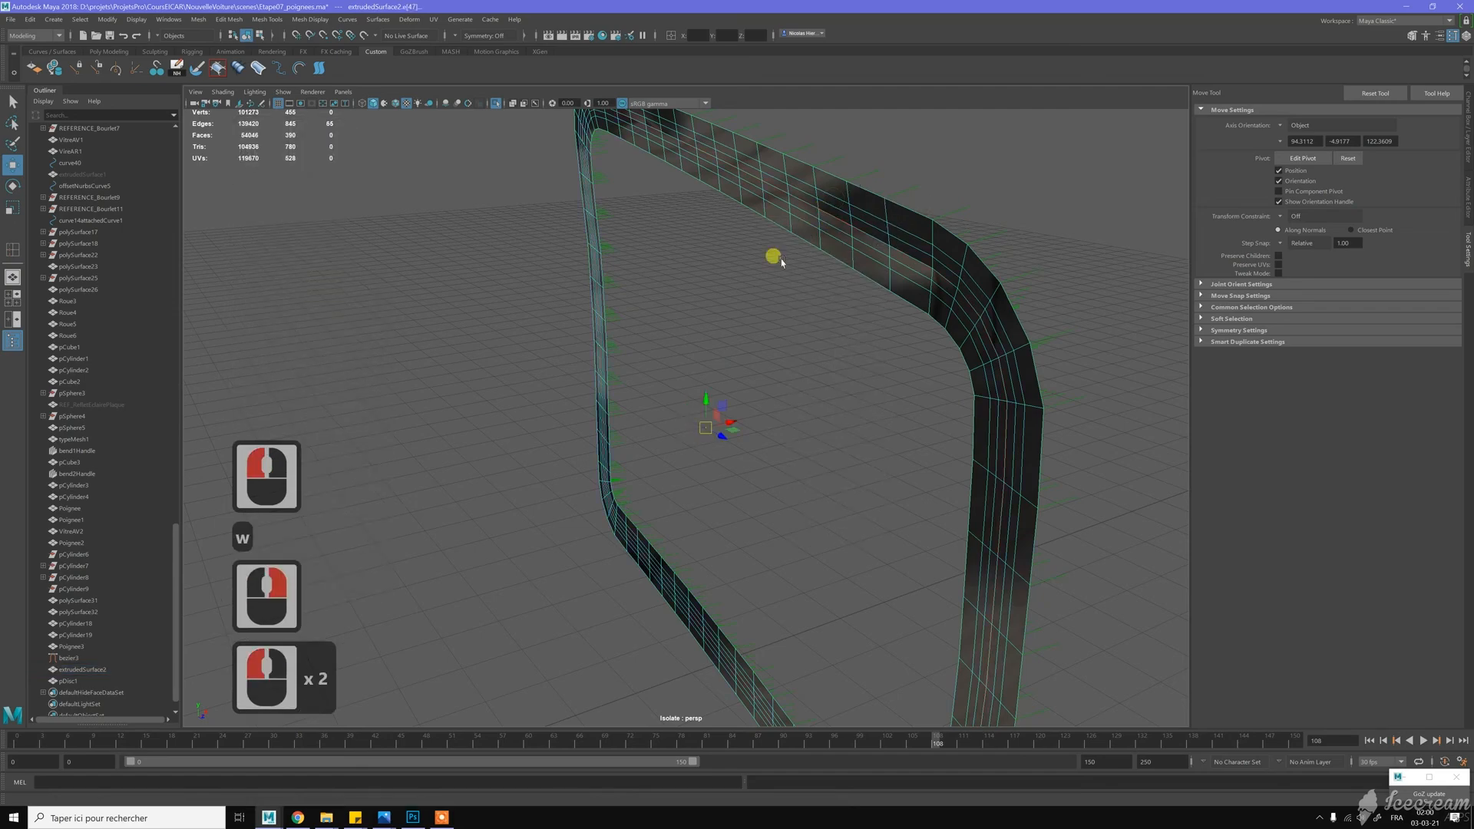
pyautogui.scroll(-2, 782, 261)
pyautogui.scroll(-2, 775, 258)
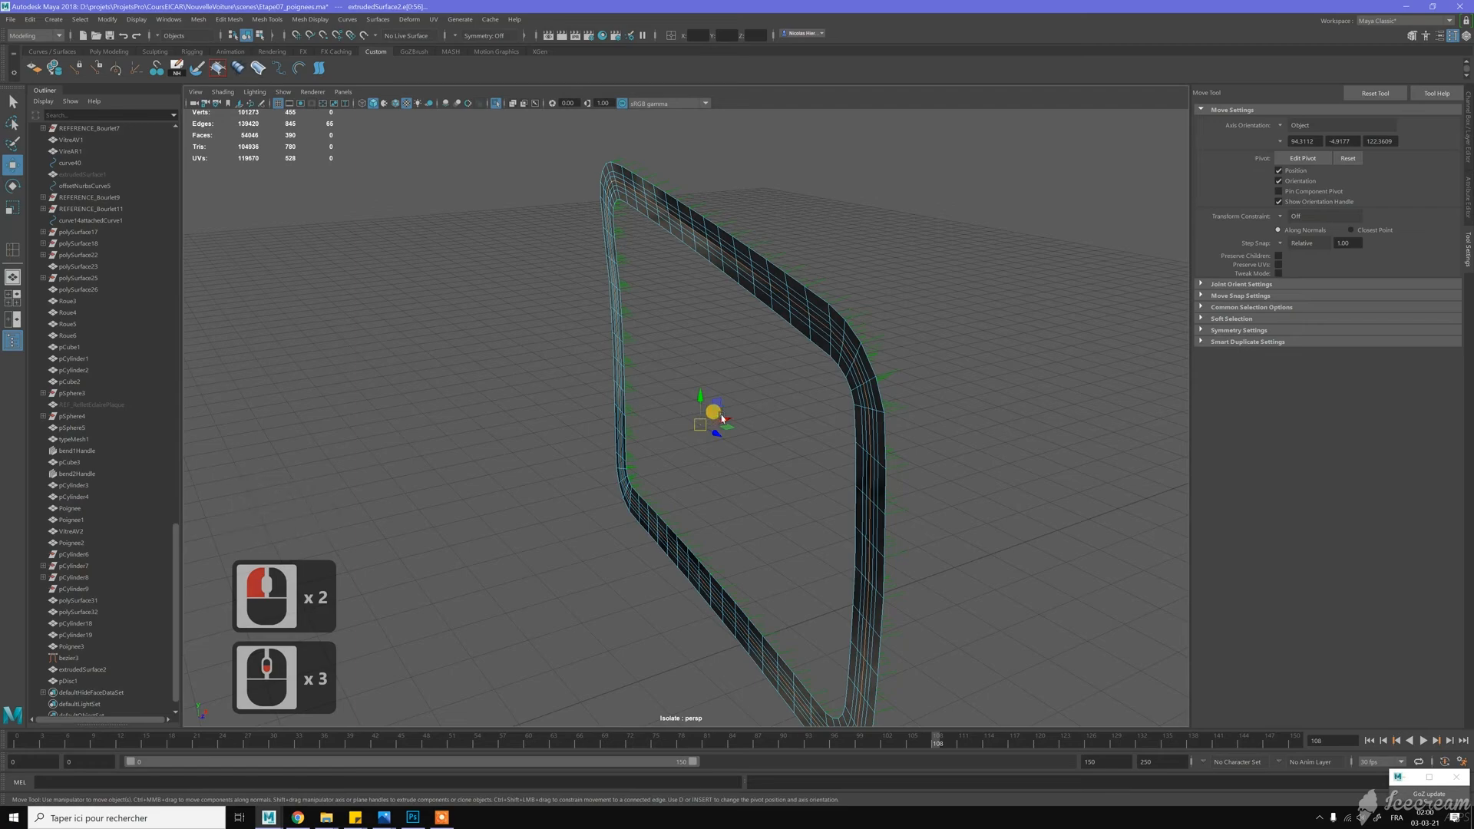
pyautogui.click(753, 396)
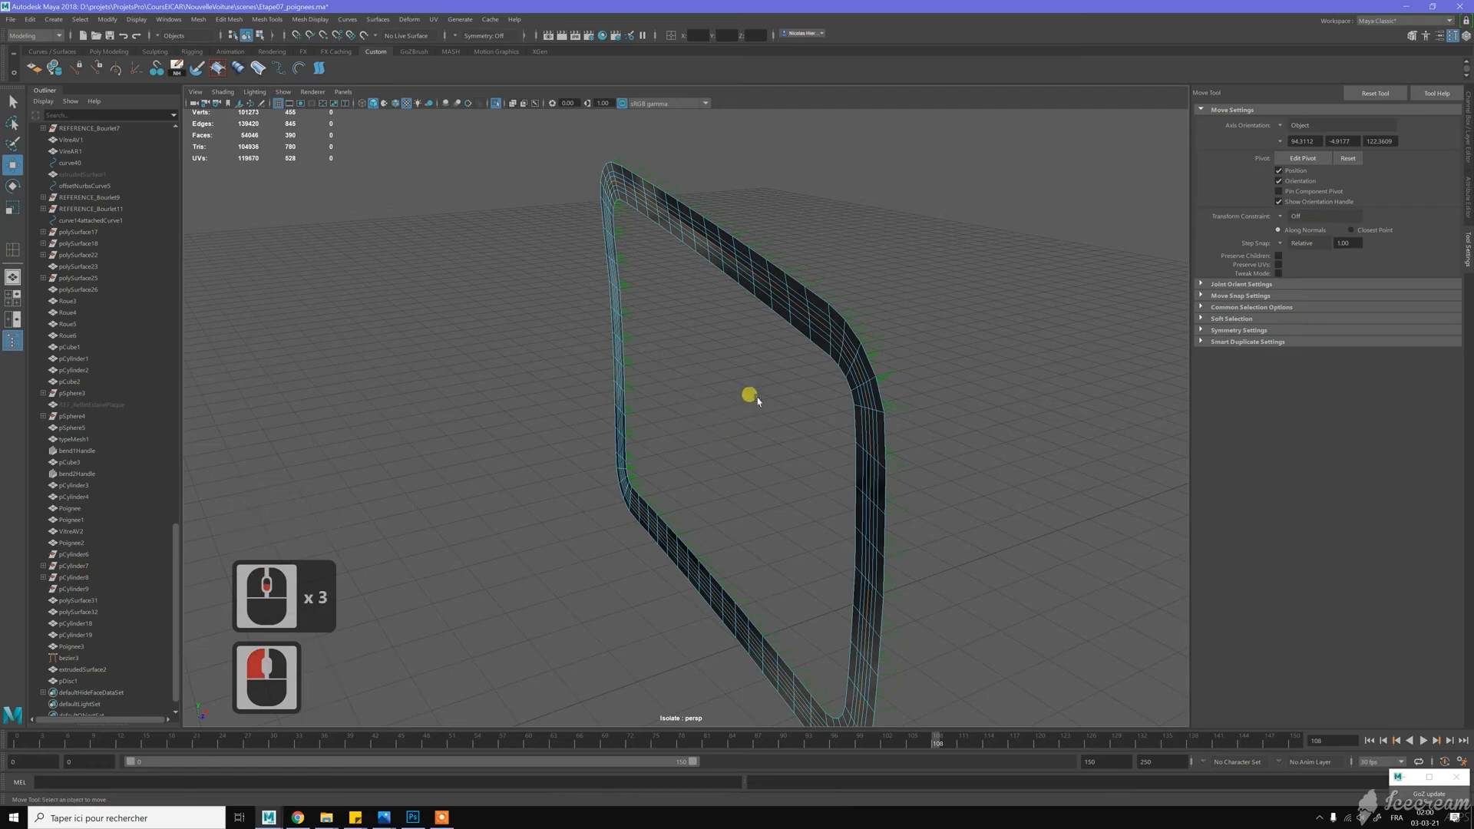
pyautogui.doubleClick(802, 313)
pyautogui.click(714, 338)
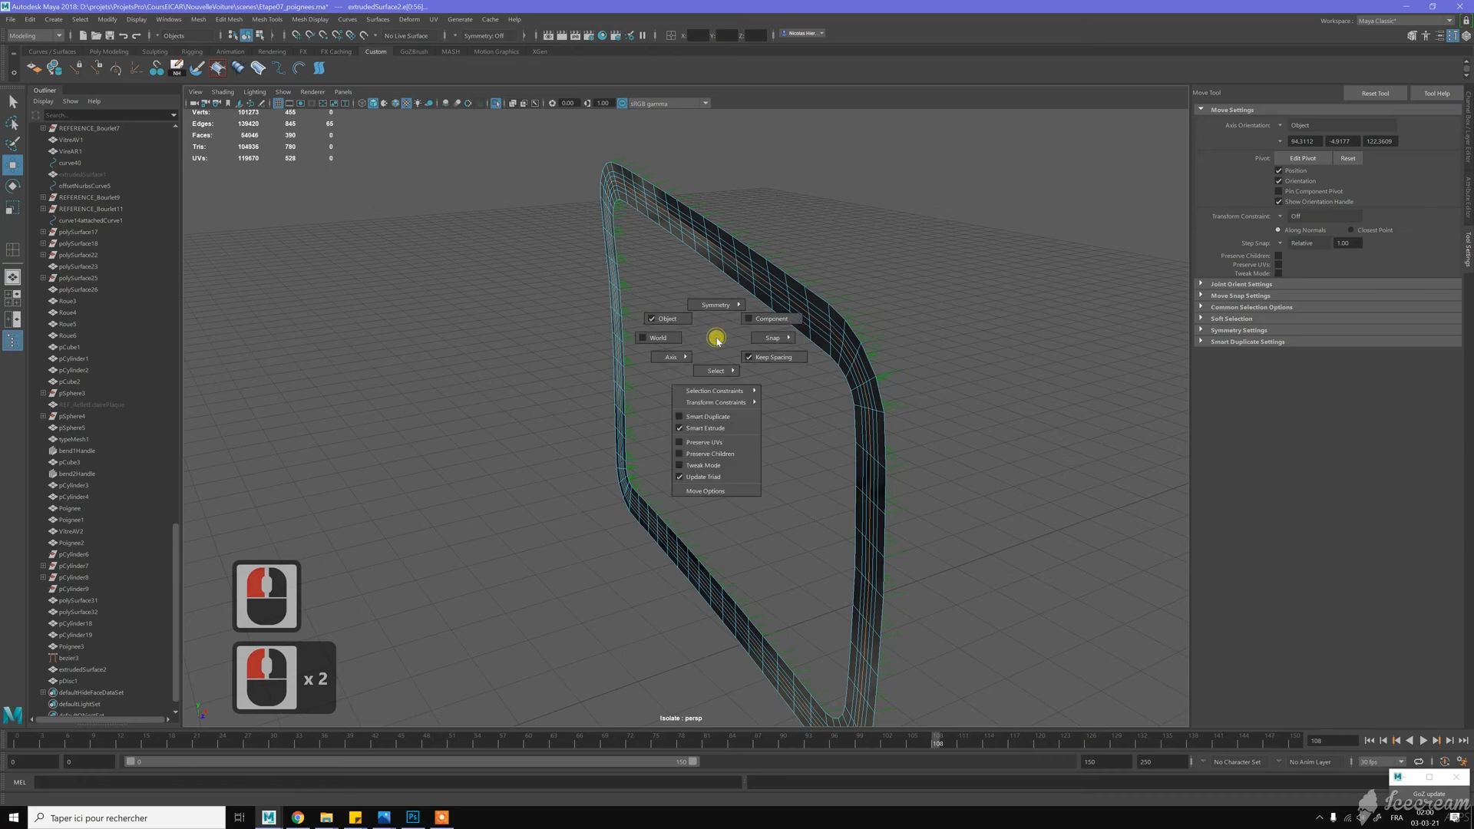
pyautogui.click(752, 321)
pyautogui.moveTo(725, 423); pyautogui.dragTo(680, 429)
# Return the strip to object mode, deselect it, and inspect the groove's depth and shading around the corners
pyautogui.keyDown('alt'); pyautogui.moveTo(744, 330); pyautogui.dragTo(681, 327); pyautogui.keyUp('alt')
pyautogui.keyDown('alt'); pyautogui.moveTo(530, 313); pyautogui.dragTo(679, 302, button='middle'); pyautogui.keyUp('alt')
pyautogui.keyDown('alt'); pyautogui.moveTo(678, 302); pyautogui.dragTo(651, 290); pyautogui.keyUp('alt')
pyautogui.keyDown('alt'); pyautogui.moveTo(645, 234); pyautogui.dragTo(649, 222); pyautogui.keyUp('alt')
pyautogui.moveTo(648, 222); pyautogui.dragTo(689, 197, button='right')
pyautogui.click(611, 265)
pyautogui.moveTo(616, 270)
pyautogui.keyDown('alt'); pyautogui.mouseDown()
pyautogui.moveTo(620, 252)
pyautogui.moveTo(638, 265)
pyautogui.moveTo(614, 279)
pyautogui.mouseUp(); pyautogui.keyUp('alt')
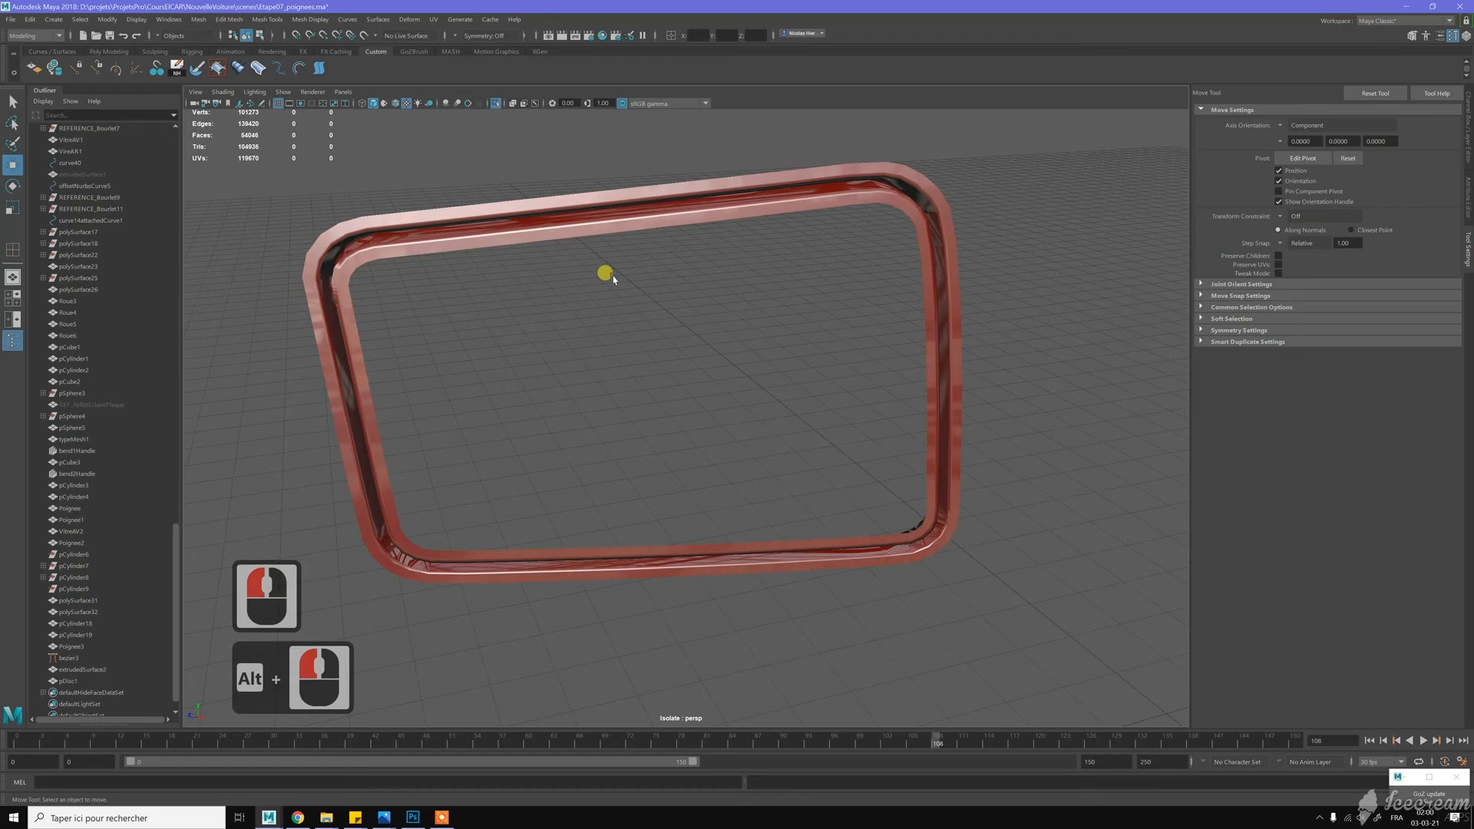
pyautogui.scroll(1, 428, 266)
pyautogui.keyDown('alt'); pyautogui.moveTo(426, 269); pyautogui.dragTo(603, 337); pyautogui.keyUp('alt')
pyautogui.keyDown('alt'); pyautogui.scroll(2, 561, 265); pyautogui.keyUp('alt')
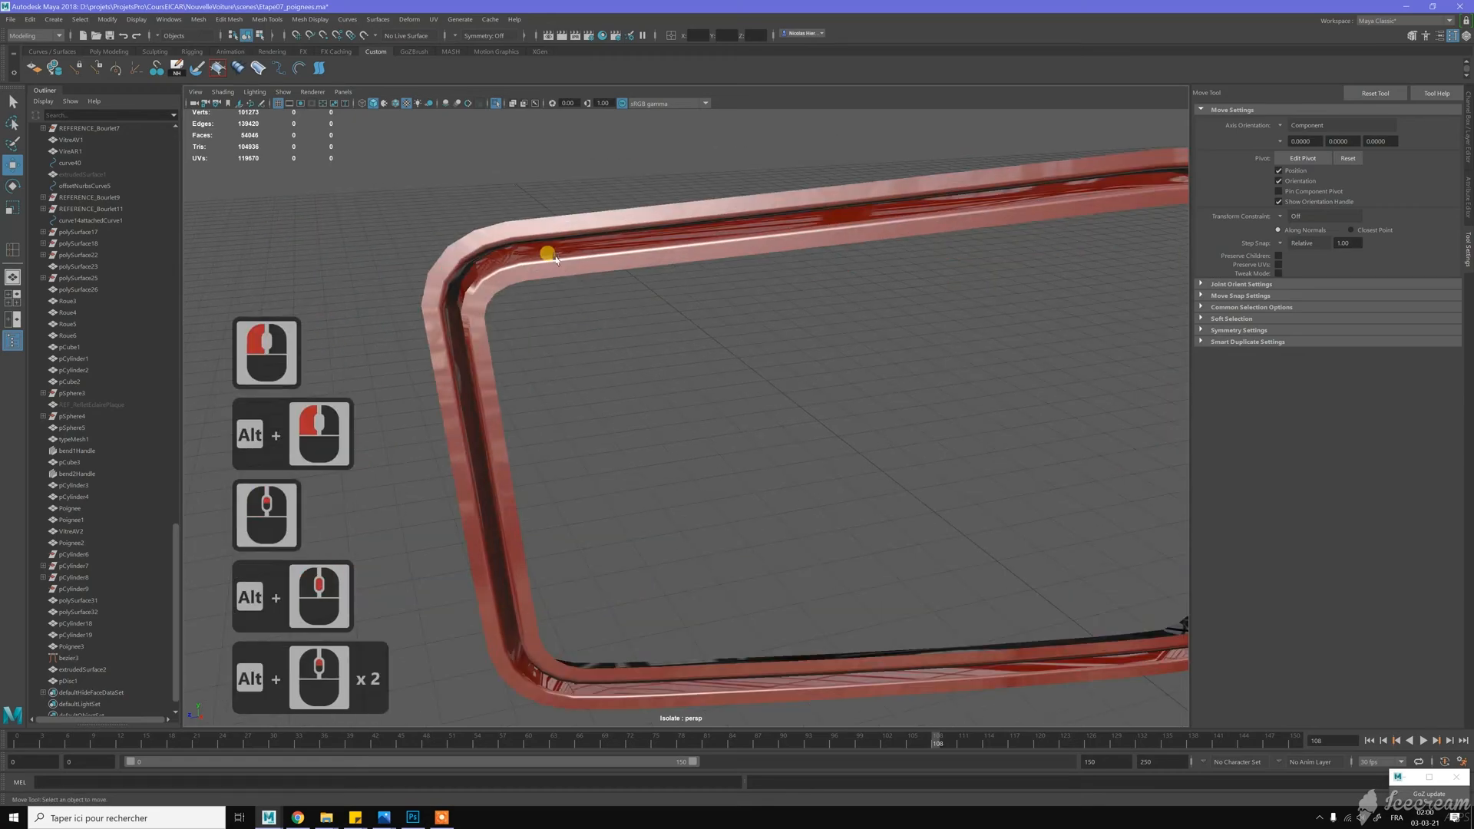
# Select the edge loop on the outer side of the strip's groove and slide it with the Slide Edge tool
pyautogui.click(550, 271)
pyautogui.keyDown('alt'); pyautogui.moveTo(581, 266); pyautogui.dragTo(688, 286); pyautogui.keyUp('alt')
pyautogui.moveTo(688, 286)
pyautogui.keyDown('alt'); pyautogui.mouseDown(button='middle')
pyautogui.moveTo(667, 243)
pyautogui.moveTo(696, 284)
pyautogui.mouseUp(button='middle'); pyautogui.keyUp('alt')
pyautogui.keyDown('alt'); pyautogui.scroll(4, 667, 202); pyautogui.keyUp('alt')
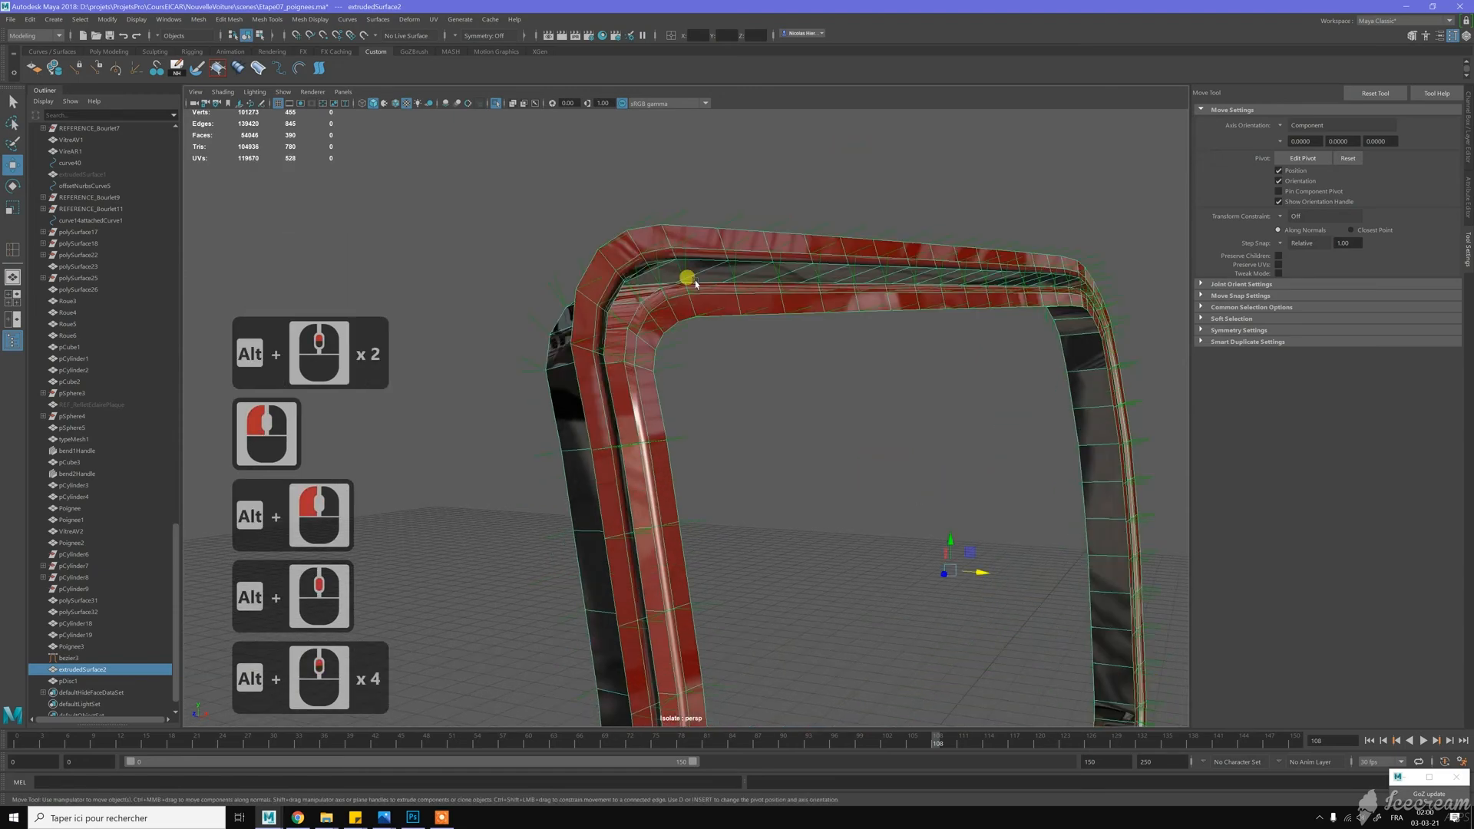
pyautogui.moveTo(706, 246); pyautogui.dragTo(691, 238, button='right')
pyautogui.doubleClick(695, 240)
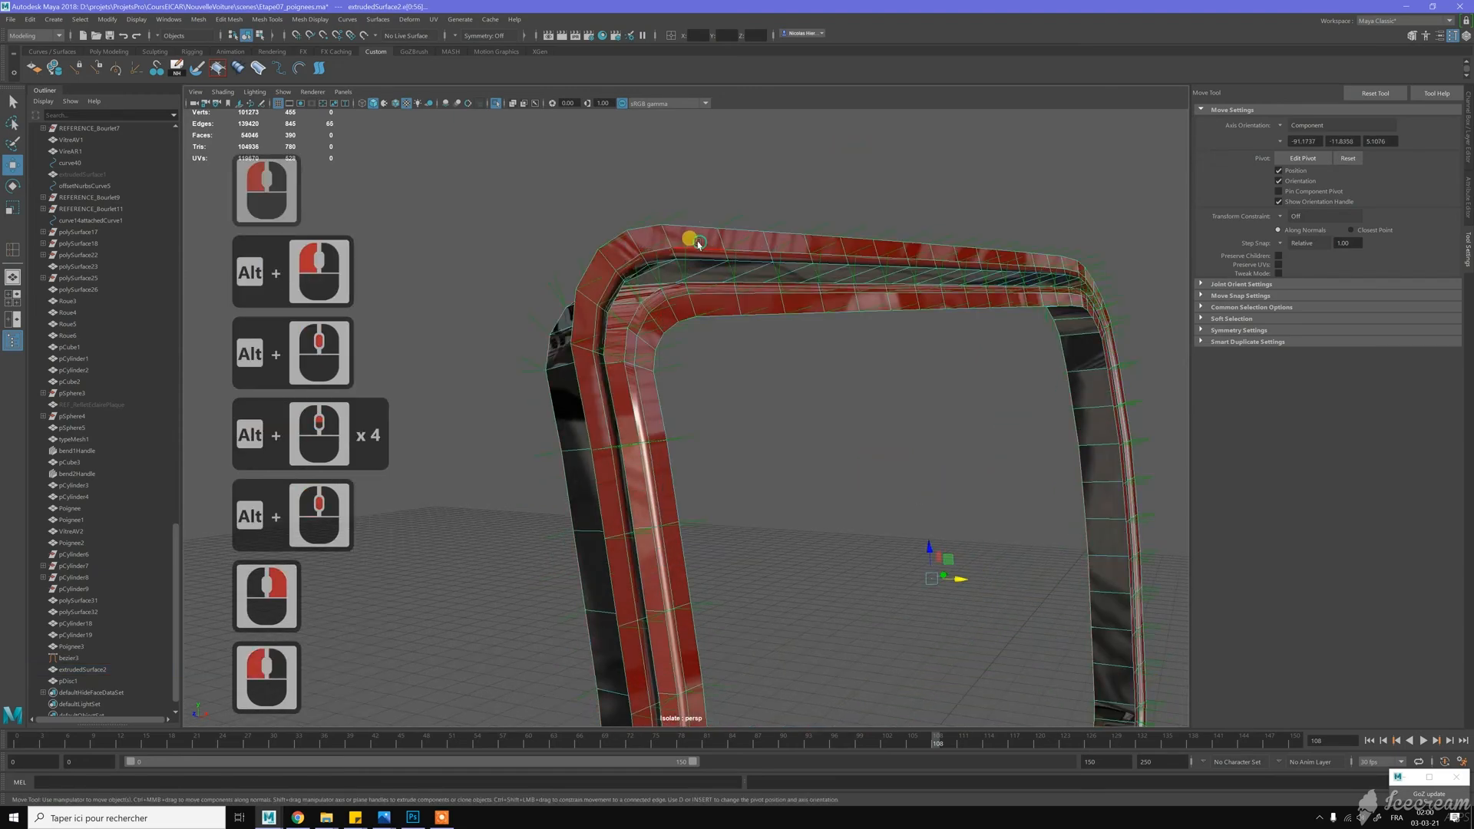
pyautogui.keyDown('shift'); pyautogui.moveTo(767, 213); pyautogui.dragTo(765, 298, button='right'); pyautogui.keyUp('shift')
pyautogui.moveTo(782, 257); pyautogui.dragTo(760, 289, button='middle')
# Slide the matching edge loop on the inner side of the groove, return to object mode, and deselect the strip
pyautogui.doubleClick(763, 294)
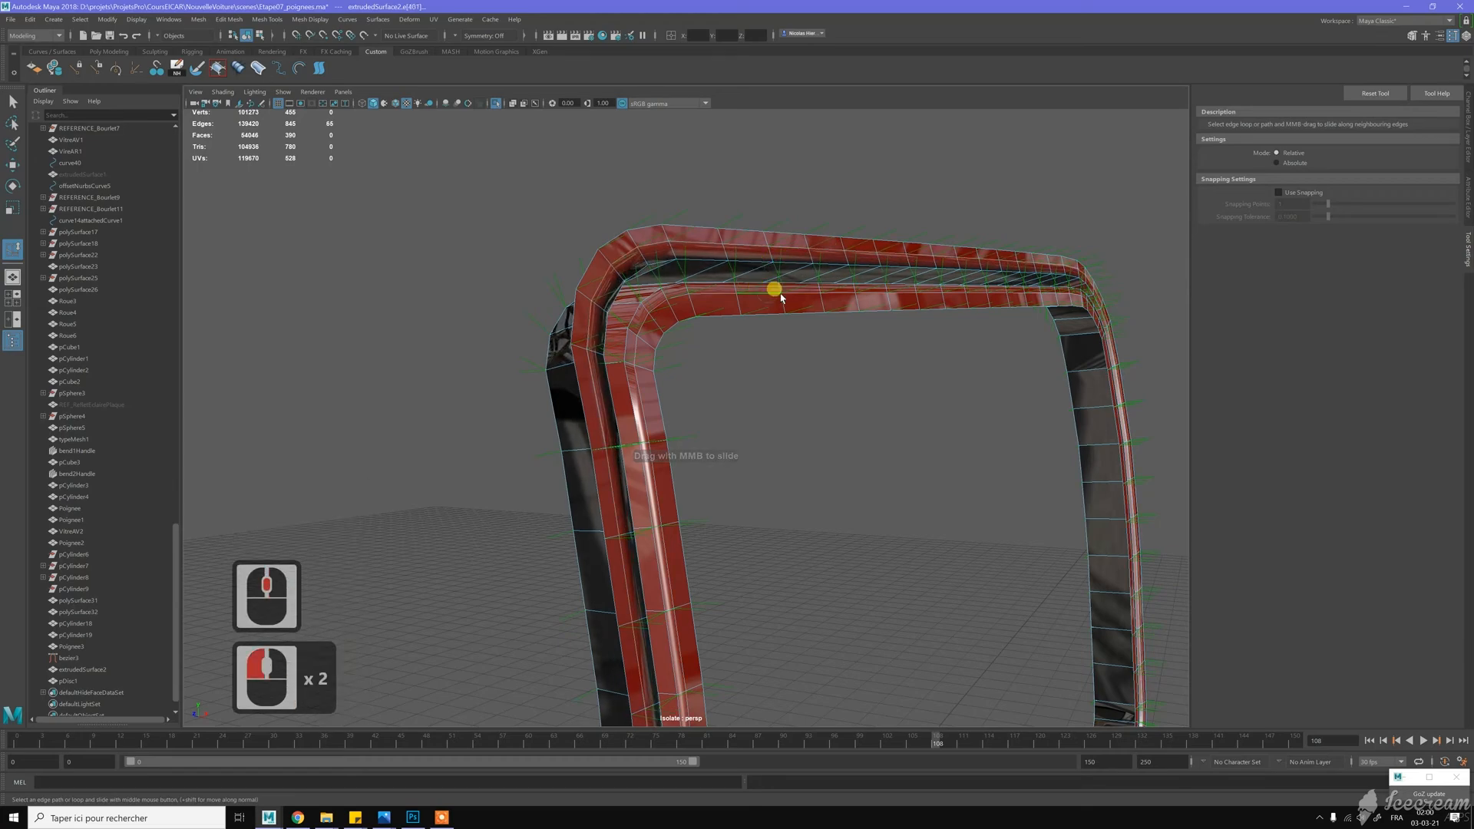
pyautogui.moveTo(796, 290); pyautogui.dragTo(791, 292, button='middle')
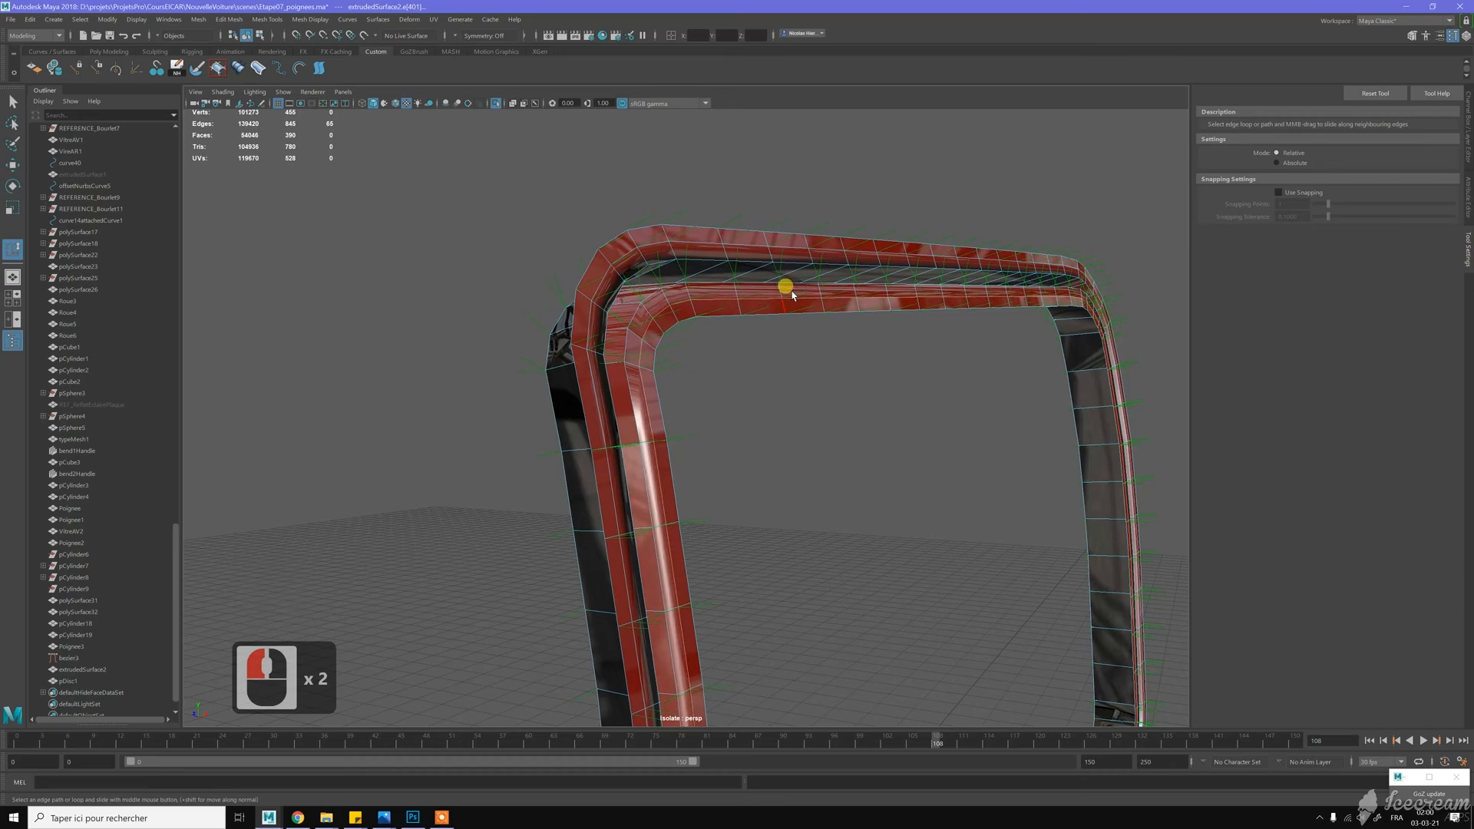
pyautogui.press('w')
pyautogui.moveTo(791, 292); pyautogui.dragTo(830, 274, button='right')
pyautogui.click(836, 362)
# Select the isolated strip and soften all of its edges
pyautogui.scroll(-2, 836, 363)
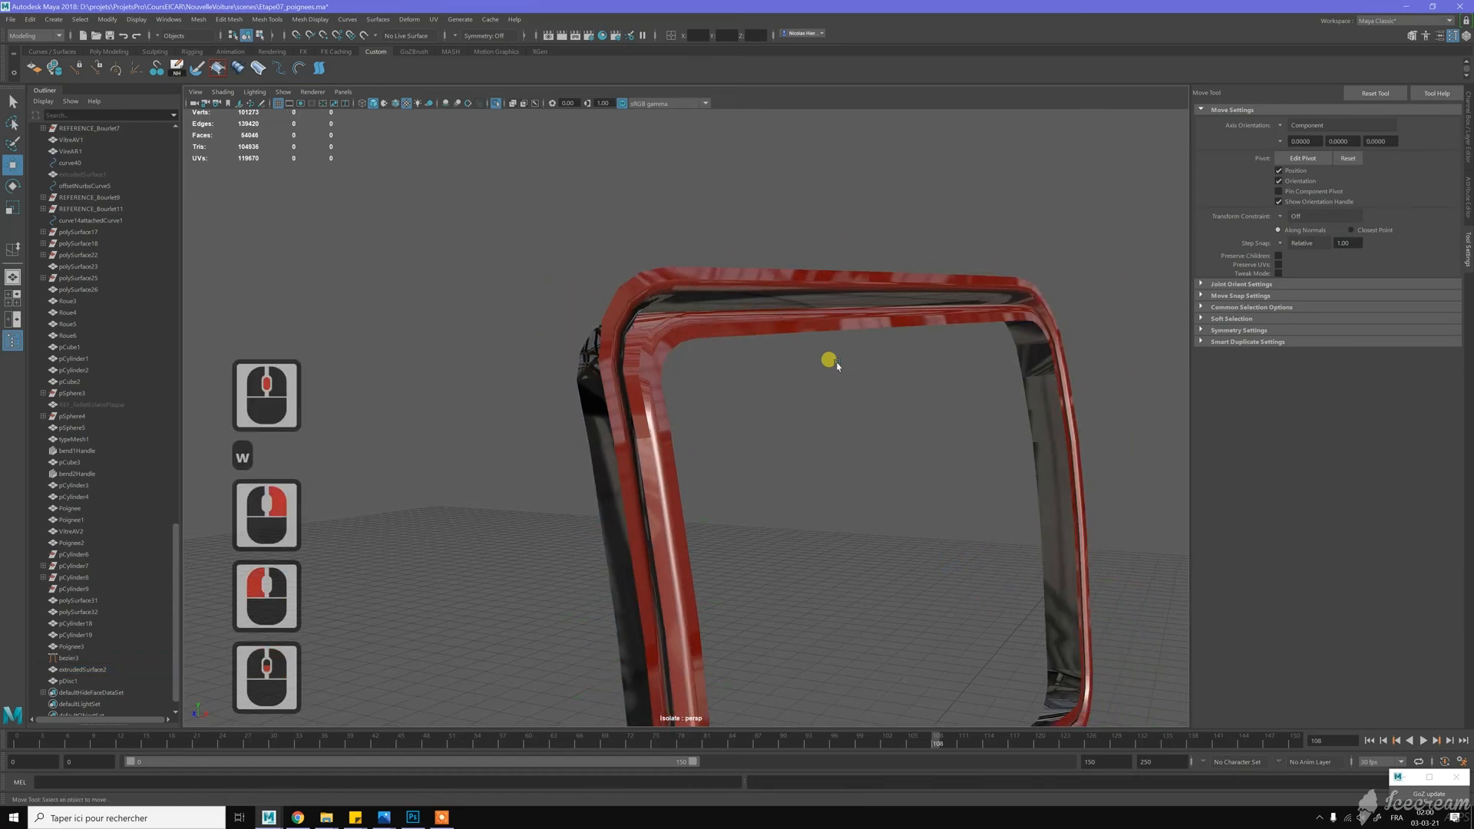
pyautogui.keyDown('alt'); pyautogui.moveTo(796, 368); pyautogui.dragTo(734, 456); pyautogui.keyUp('alt')
pyautogui.keyDown('alt'); pyautogui.moveTo(735, 456); pyautogui.dragTo(784, 492, button='right'); pyautogui.keyUp('alt')
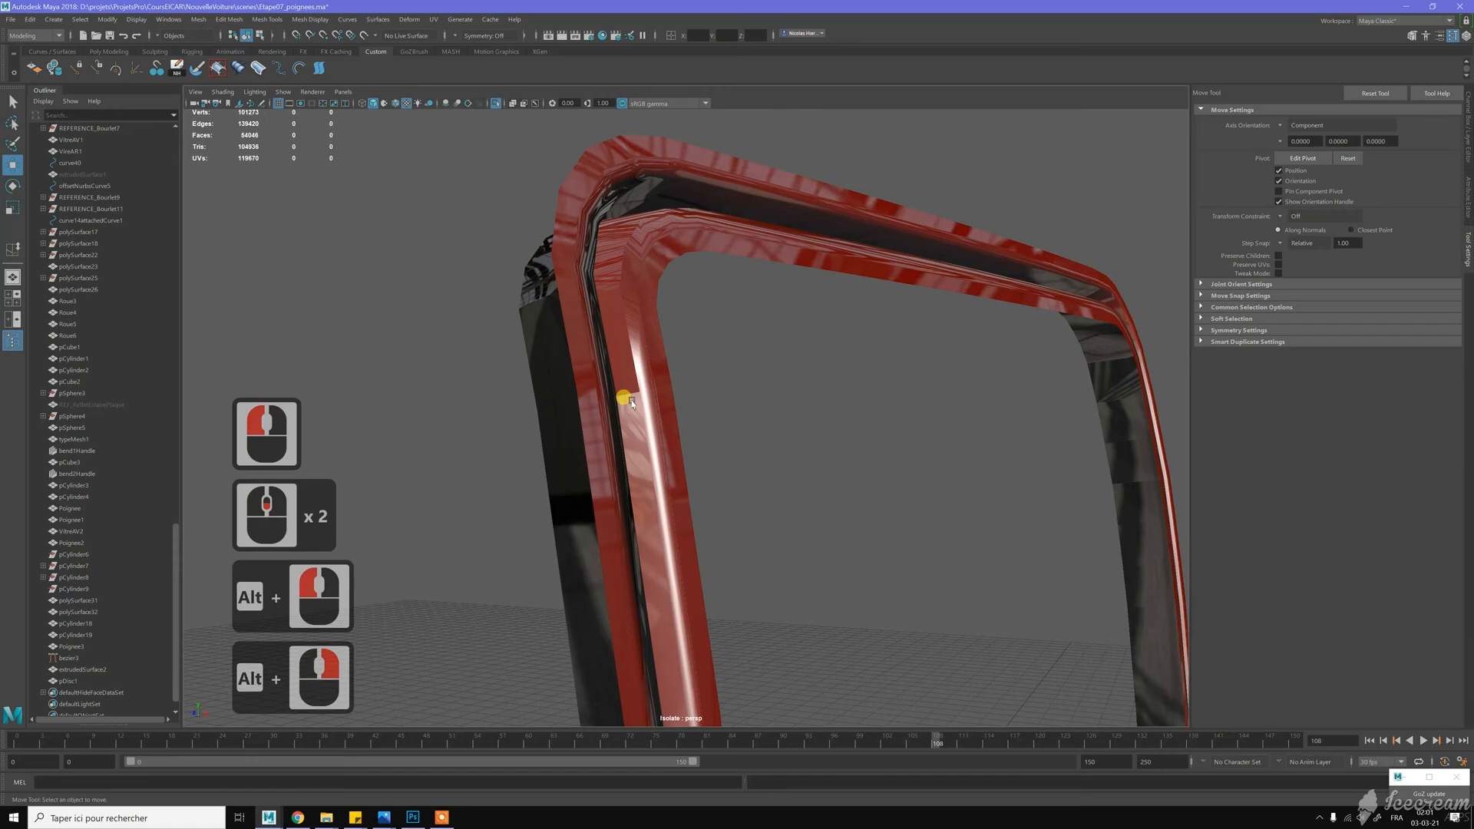
pyautogui.click(625, 384)
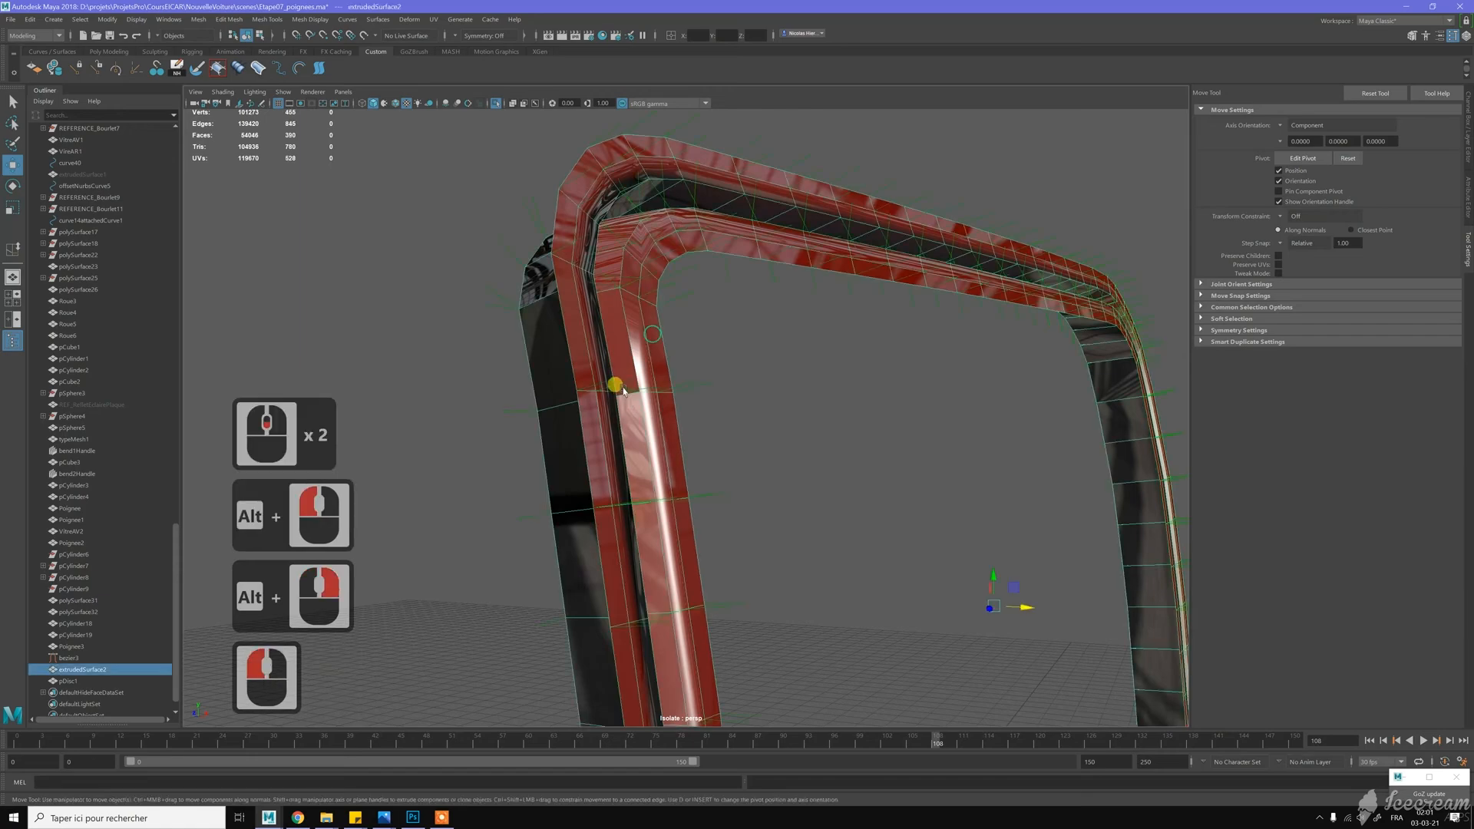
pyautogui.keyDown('shift'); pyautogui.rightClick(631, 318); pyautogui.keyUp('shift')
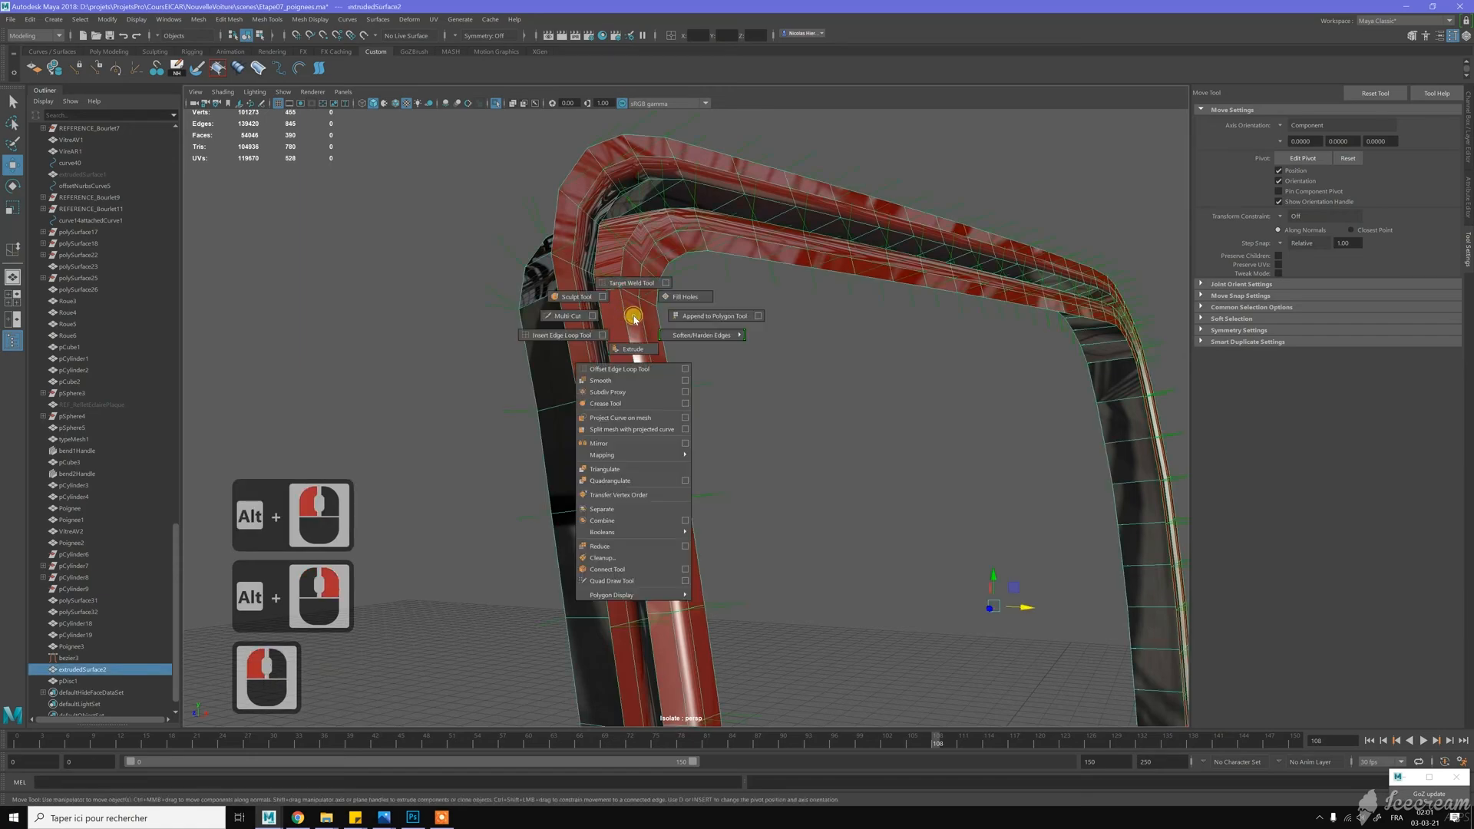
pyautogui.keyDown('shift'); pyautogui.moveTo(634, 320); pyautogui.dragTo(722, 319, button='right'); pyautogui.keyUp('shift')
# Harden the edge loop along the bottom of the strip's groove and switch back to the Move tool with nothing selected
pyautogui.keyDown('alt'); pyautogui.moveTo(708, 288); pyautogui.dragTo(561, 241); pyautogui.keyUp('alt')
pyautogui.moveTo(564, 243); pyautogui.dragTo(605, 214, button='right')
pyautogui.keyDown('alt'); pyautogui.moveTo(605, 215); pyautogui.dragTo(673, 222); pyautogui.keyUp('alt')
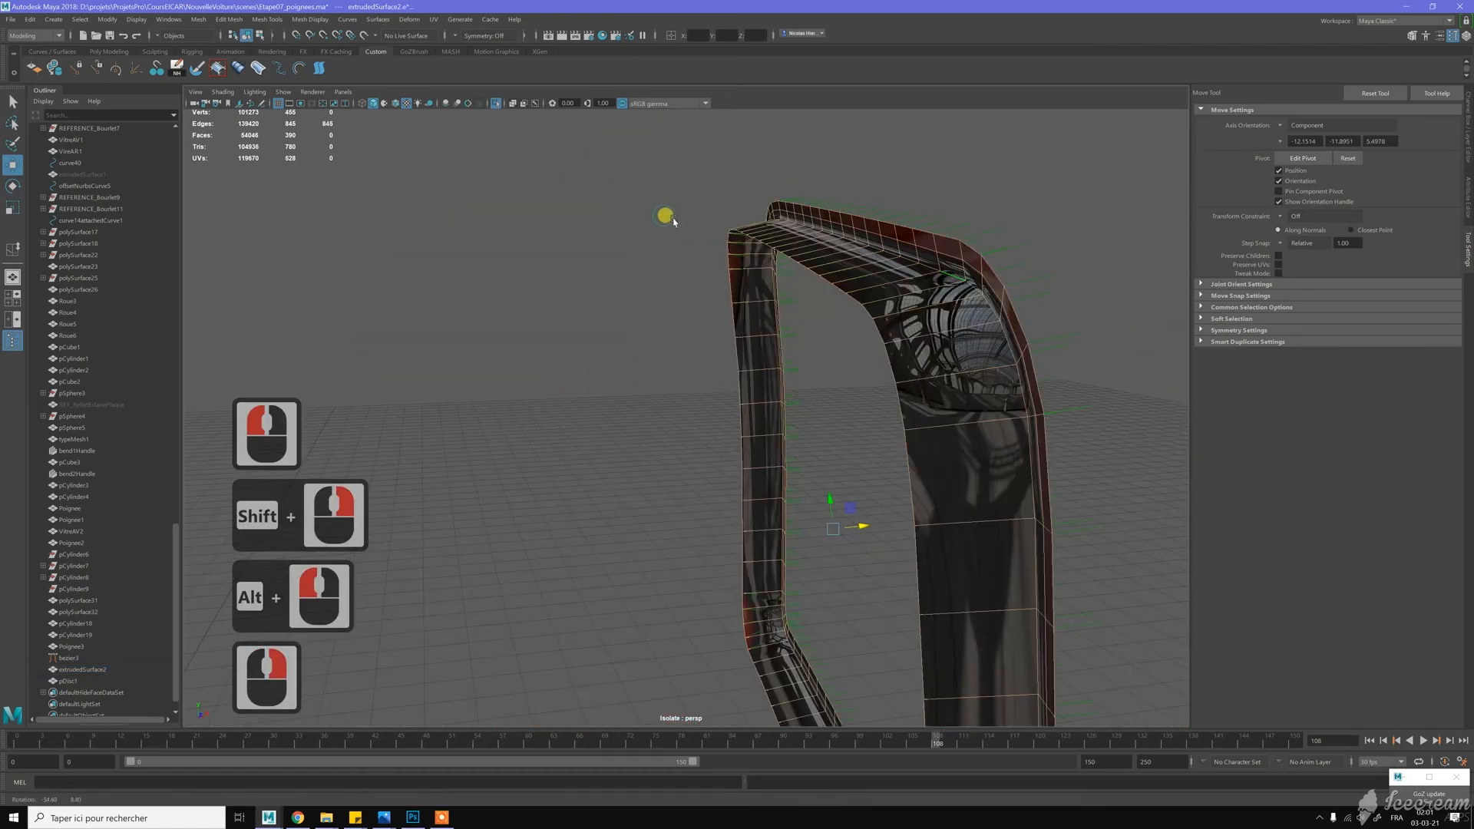
pyautogui.doubleClick(857, 302)
pyautogui.keyDown('shift'); pyautogui.moveTo(858, 302); pyautogui.dragTo(936, 281, button='right'); pyautogui.keyUp('shift')
pyautogui.press('w')
pyautogui.click(1054, 258)
# Delete the strip's non-deformer history, freeze its transformations, and end the isolated view to show the whole car
pyautogui.scroll(-2, 1010, 286)
pyautogui.scroll(-2, 998, 284)
pyautogui.keyDown('alt'); pyautogui.moveTo(980, 287); pyautogui.dragTo(888, 290); pyautogui.keyUp('alt')
pyautogui.click(889, 291)
pyautogui.keyDown('alt'); pyautogui.moveTo(892, 388); pyautogui.dragTo(882, 381); pyautogui.keyUp('alt')
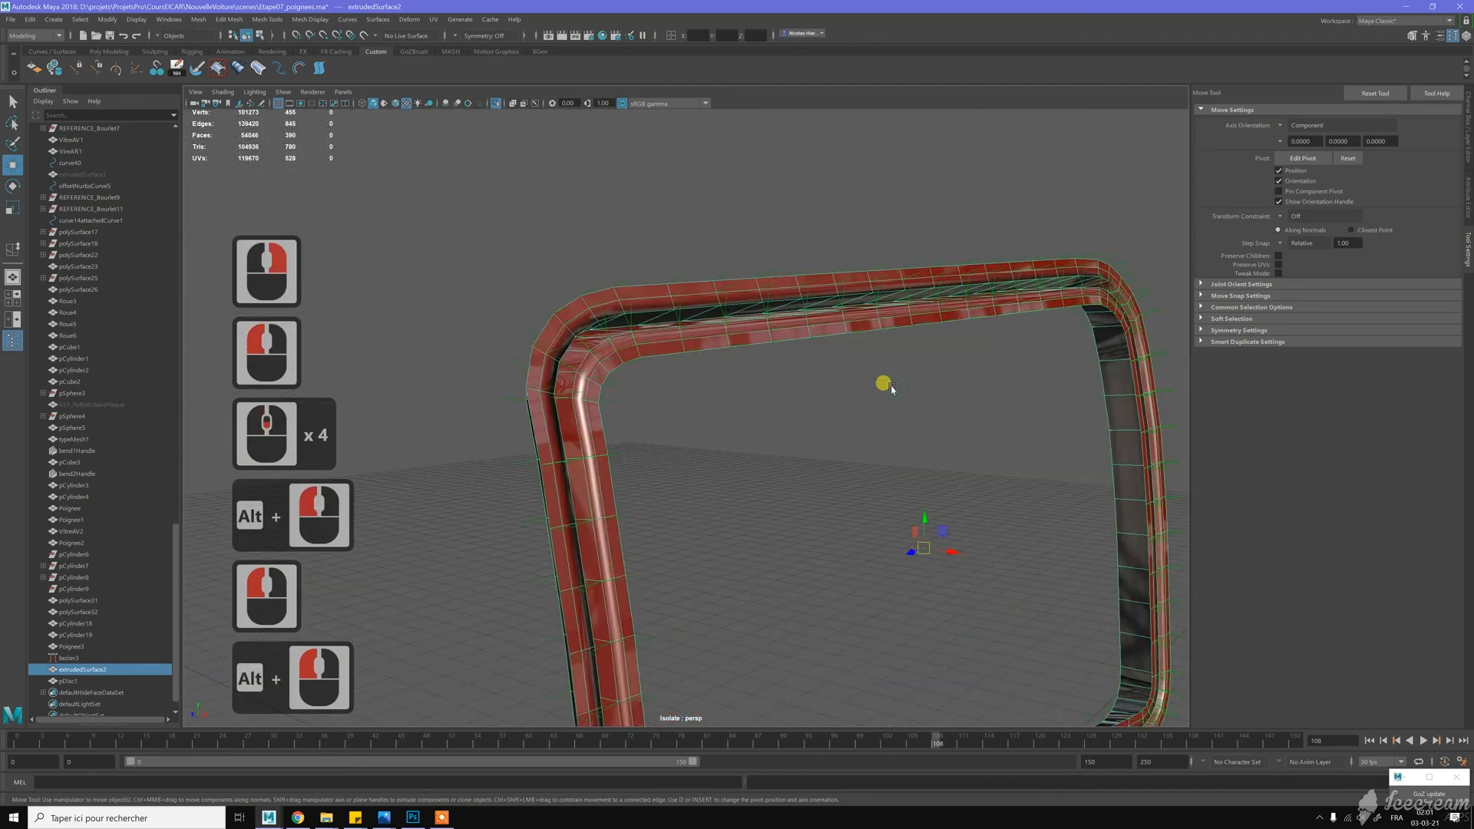
pyautogui.hotkey('alt', 'd')
pyautogui.hotkey('alt', 'f')
pyautogui.click(680, 250)
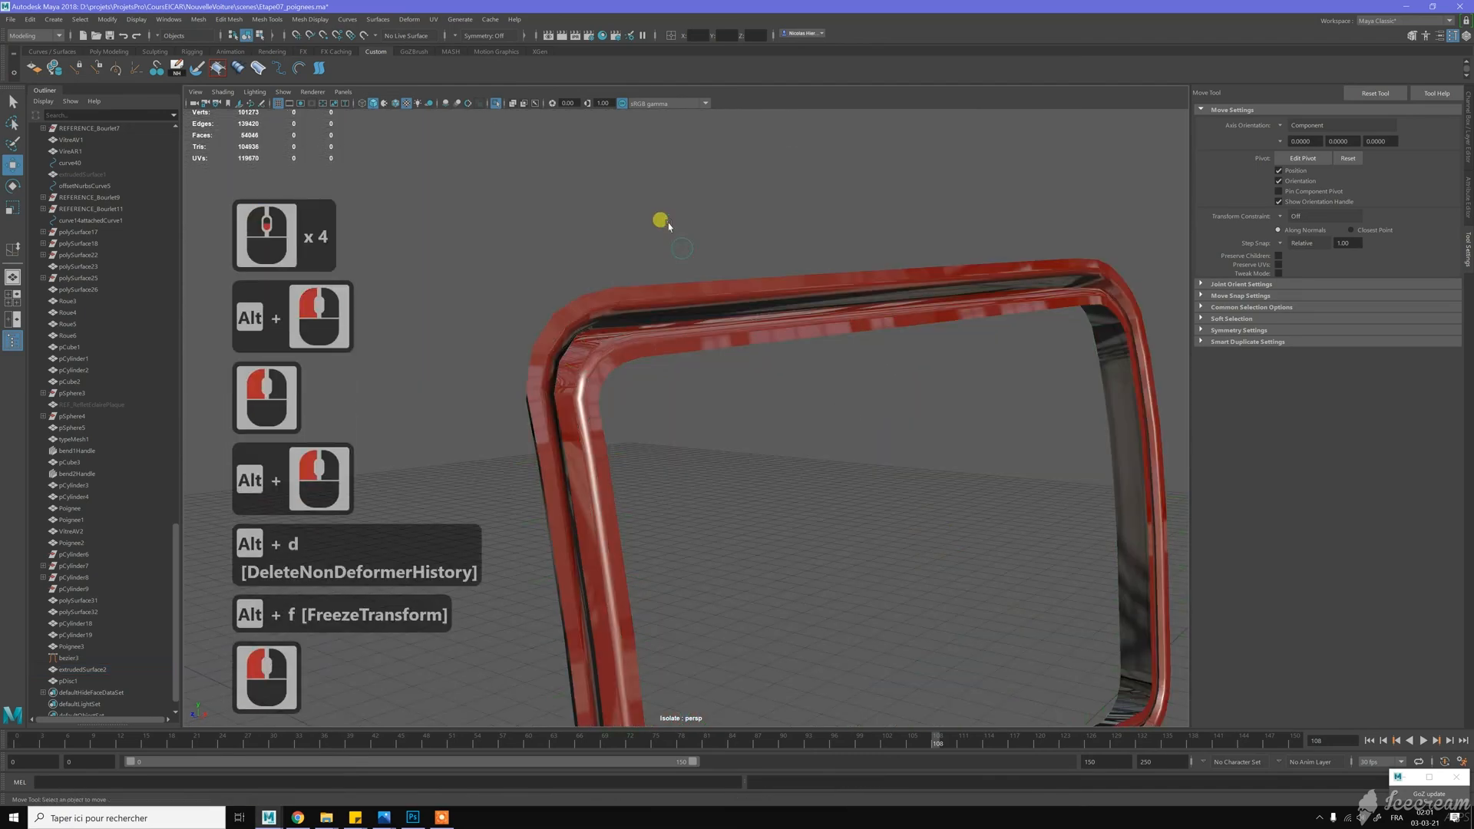
pyautogui.click(494, 103)
# Transfer vertex normals from the body side panel to the strip, using World sample space and the Closest to point search method
pyautogui.scroll(-11, 701, 273)
pyautogui.keyDown('alt'); pyautogui.moveTo(746, 357); pyautogui.dragTo(781, 375); pyautogui.keyUp('alt')
pyautogui.click(966, 394)
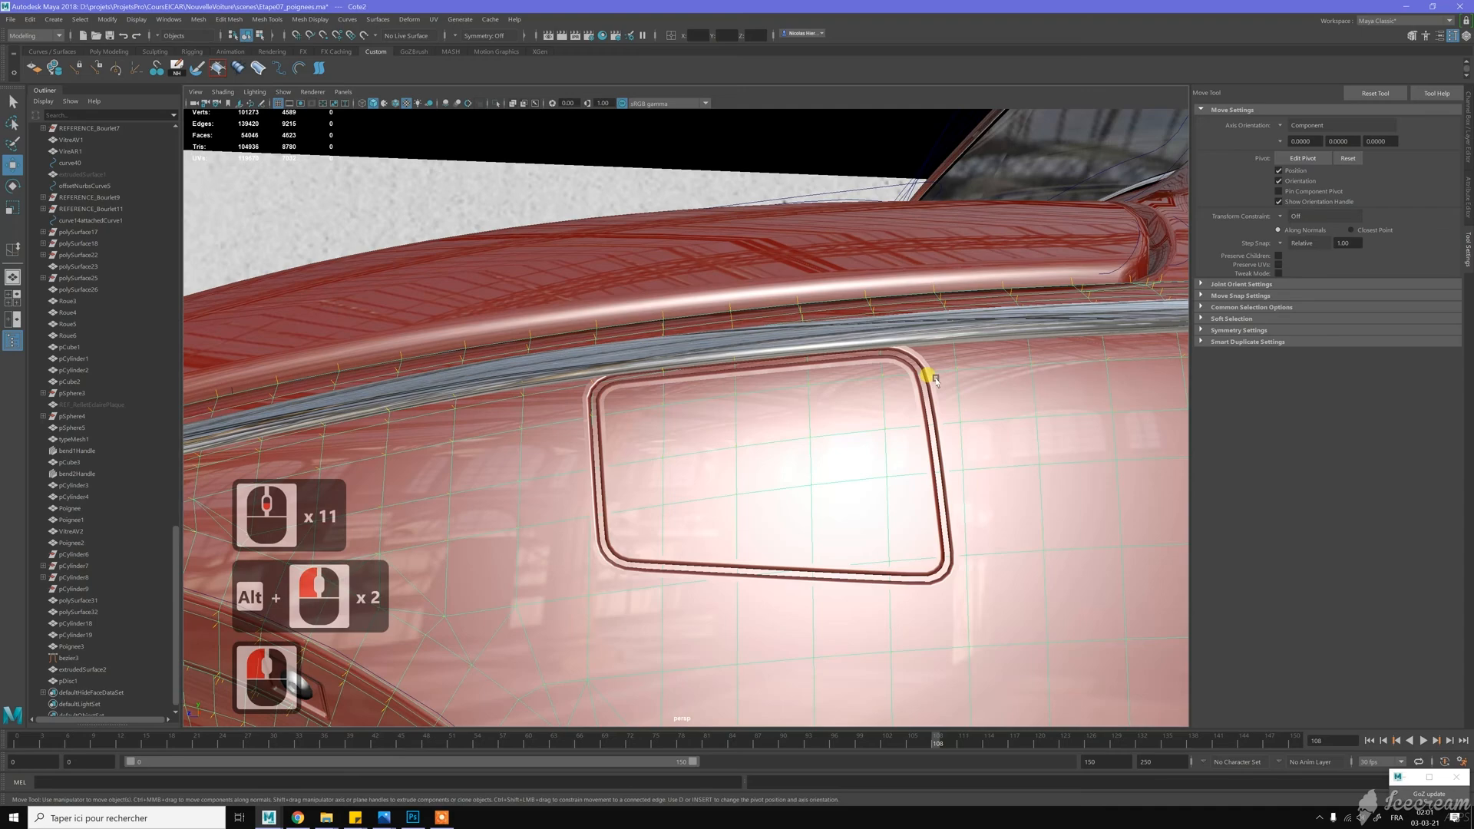
pyautogui.keyDown('shift'); pyautogui.click(914, 390); pyautogui.keyUp('shift')
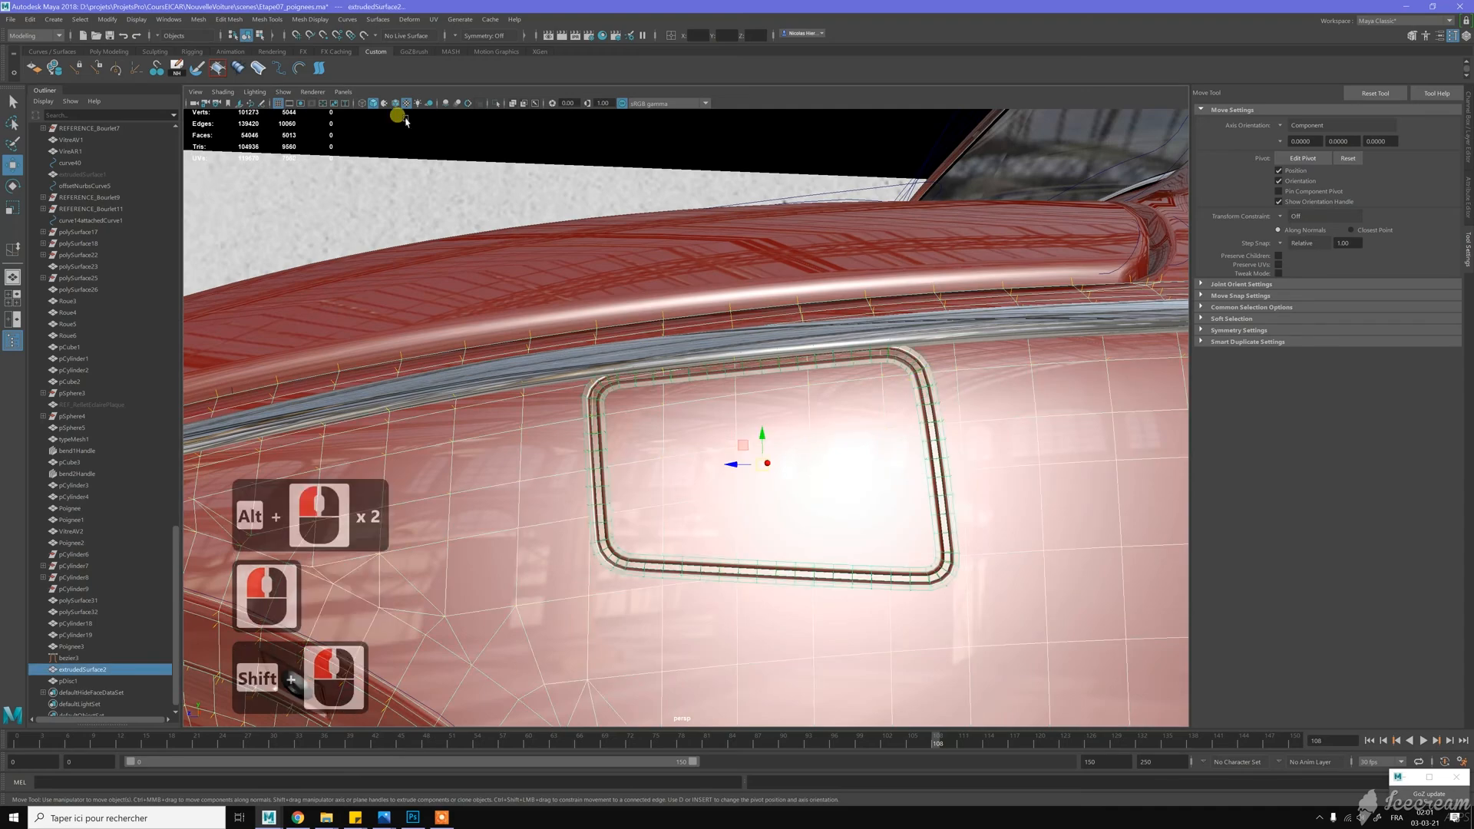
pyautogui.click(199, 19)
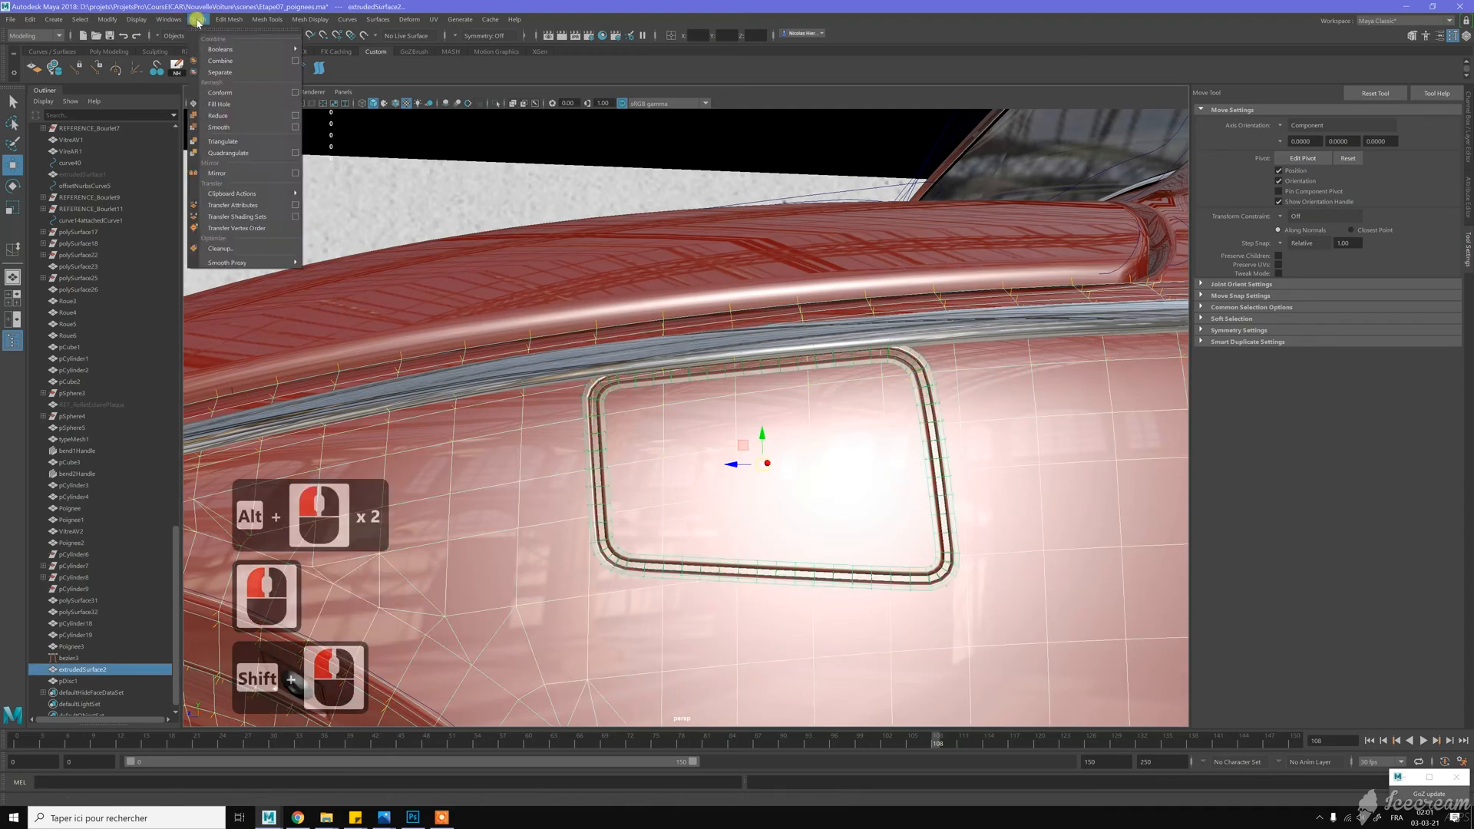
pyautogui.click(292, 205)
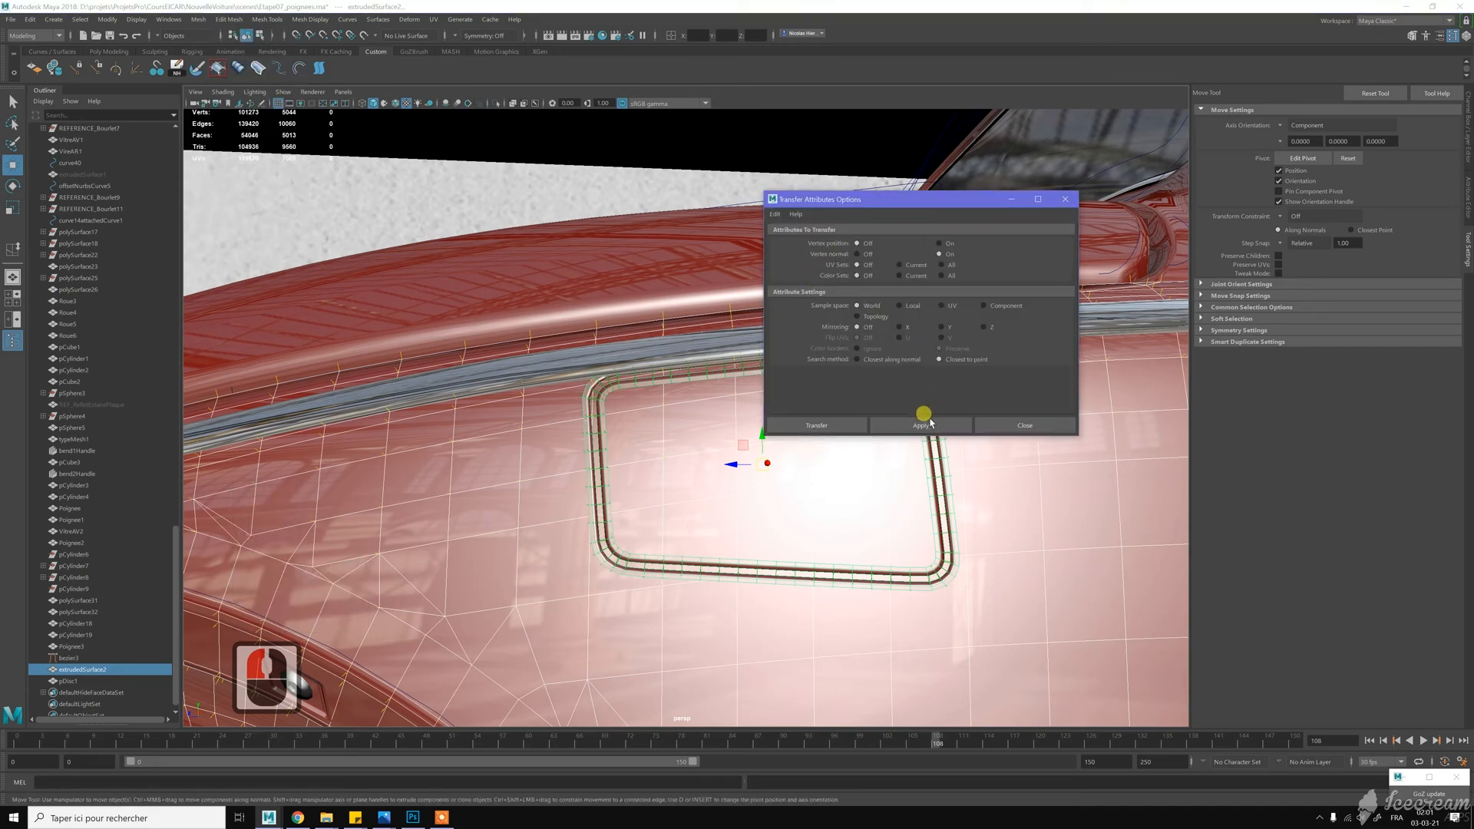
pyautogui.click(930, 422)
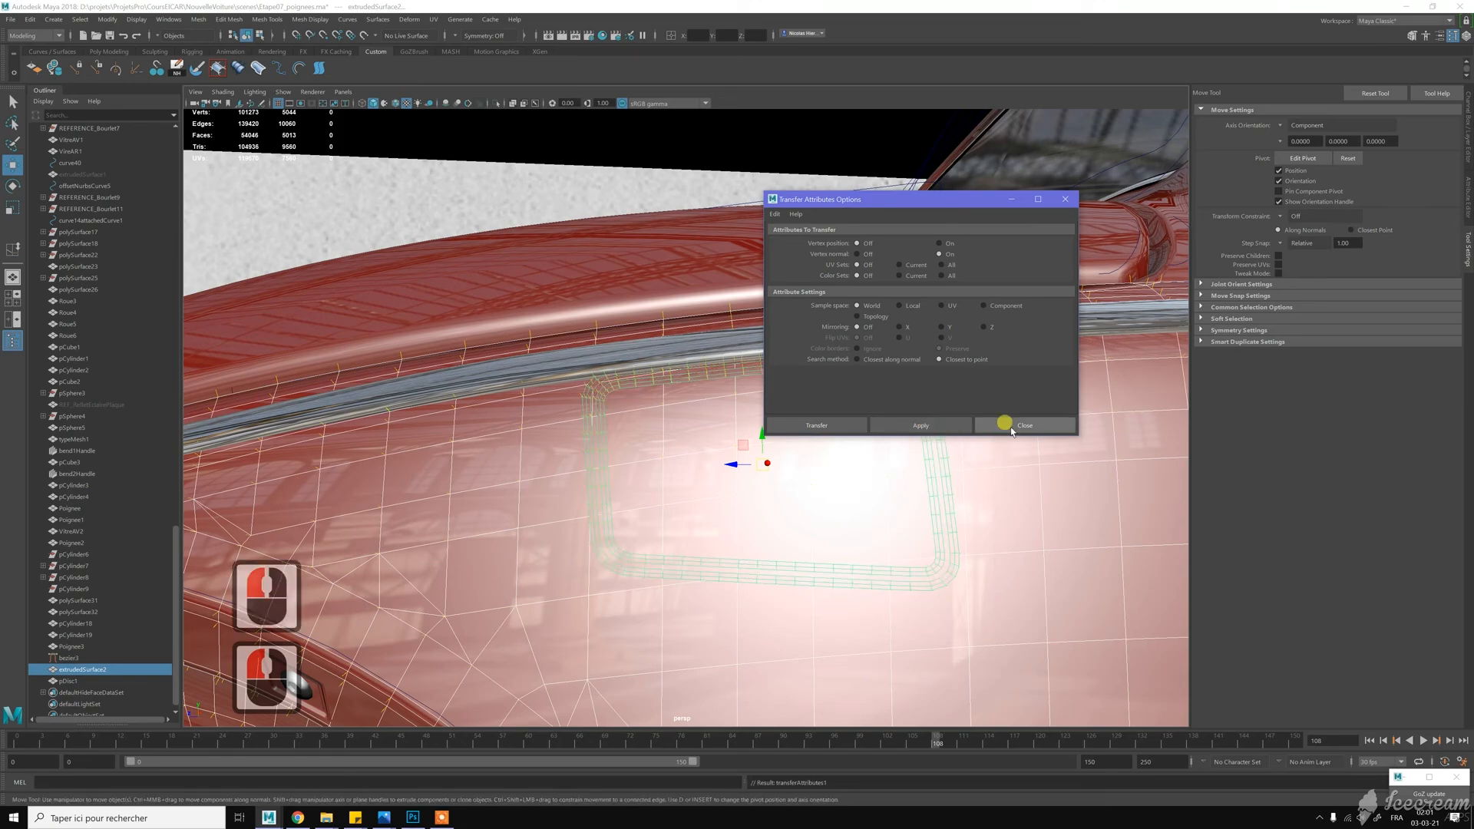
pyautogui.click(1011, 427)
# Remove the body panel from the selection and isolate only the strip
pyautogui.keyDown('alt'); pyautogui.moveTo(675, 339); pyautogui.dragTo(724, 329); pyautogui.keyUp('alt')
pyautogui.keyDown('alt'); pyautogui.moveTo(724, 329); pyautogui.dragTo(724, 299, button='middle'); pyautogui.keyUp('alt')
pyautogui.keyDown('alt'); pyautogui.moveTo(724, 300); pyautogui.dragTo(800, 453, button='right'); pyautogui.keyUp('alt')
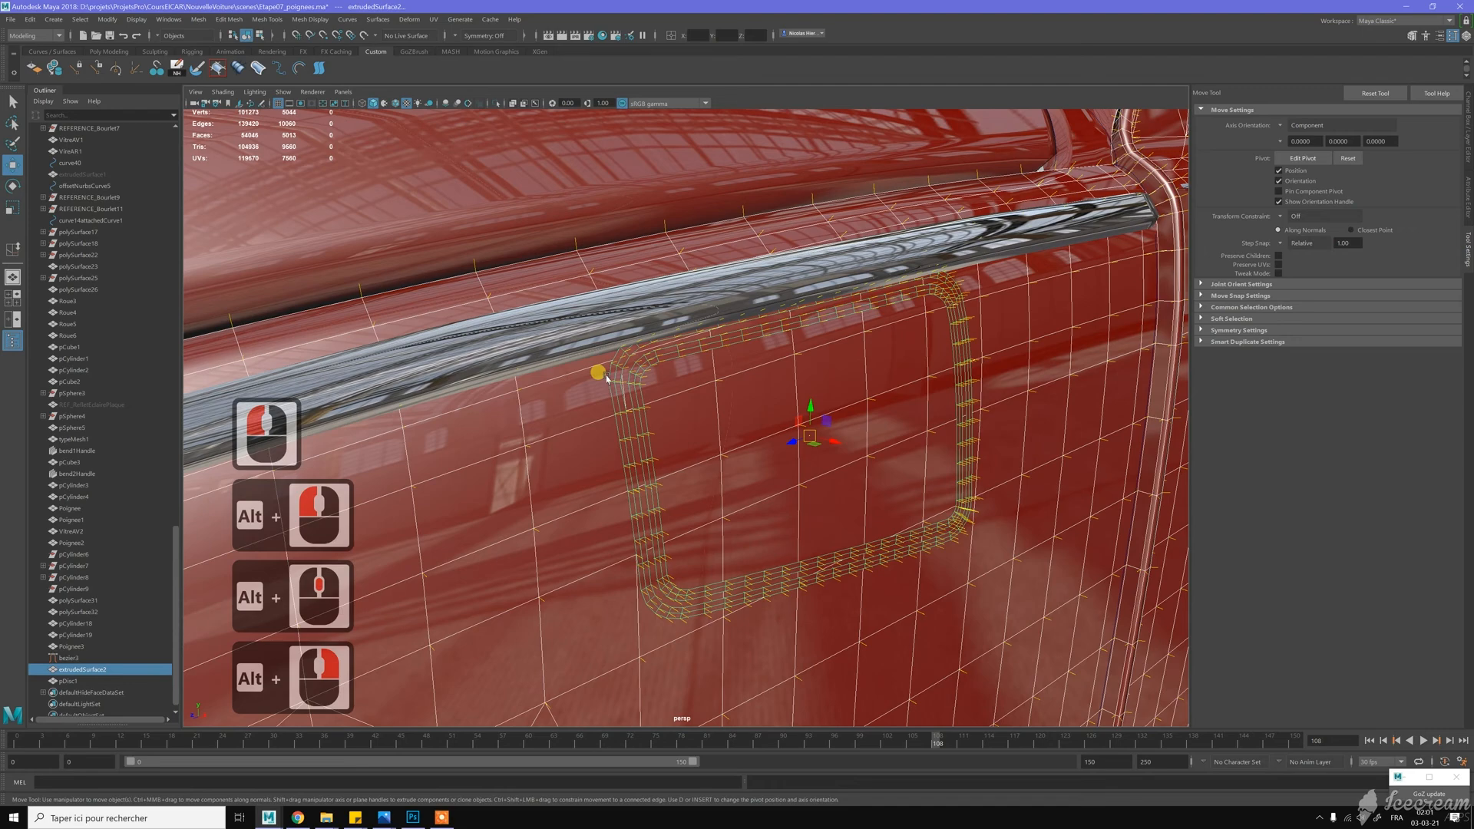
pyautogui.keyDown('shift'); pyautogui.click(658, 331); pyautogui.keyUp('shift')
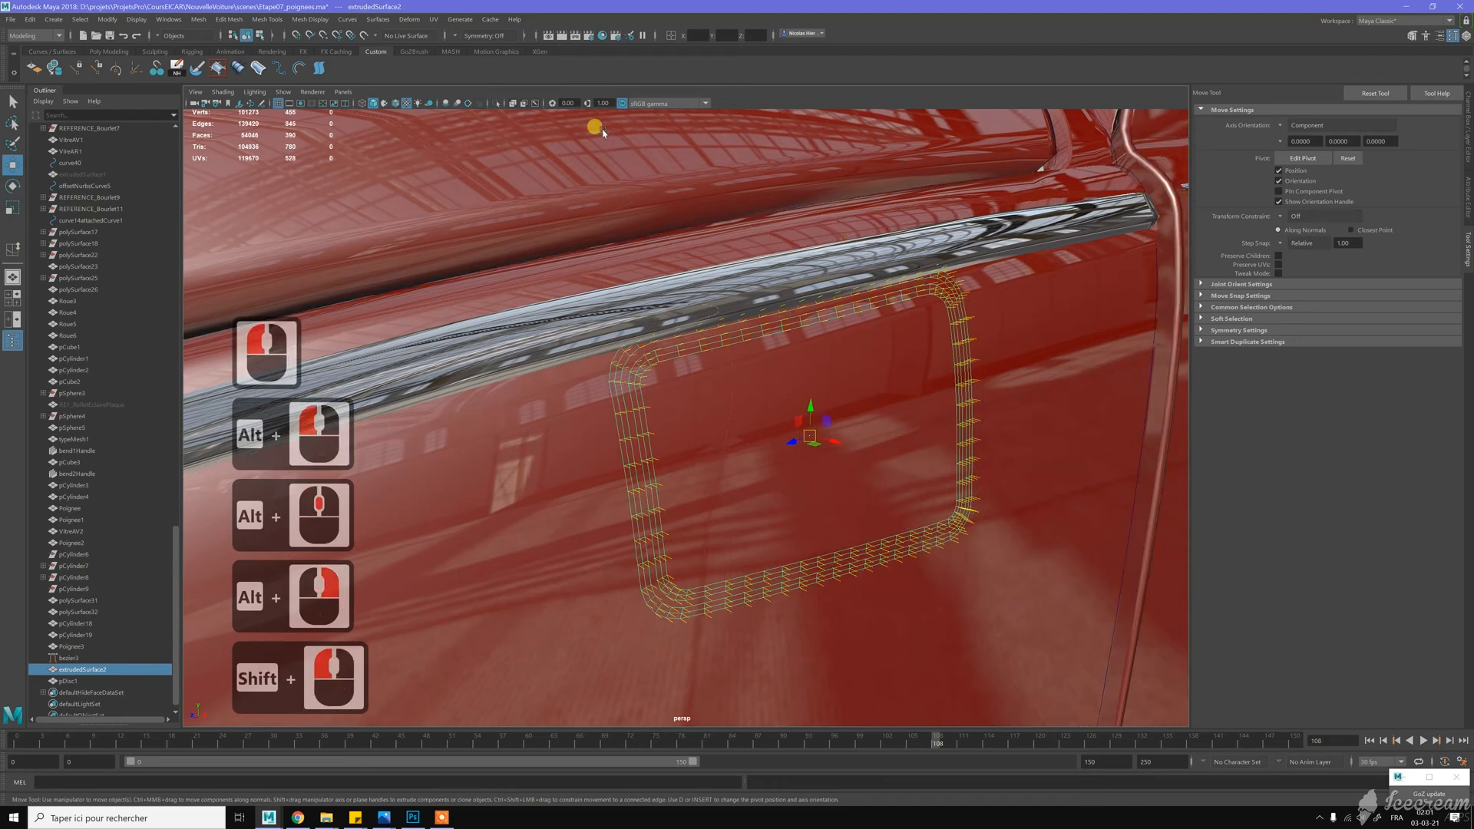
pyautogui.press('i')
pyautogui.scroll(4, 760, 315)
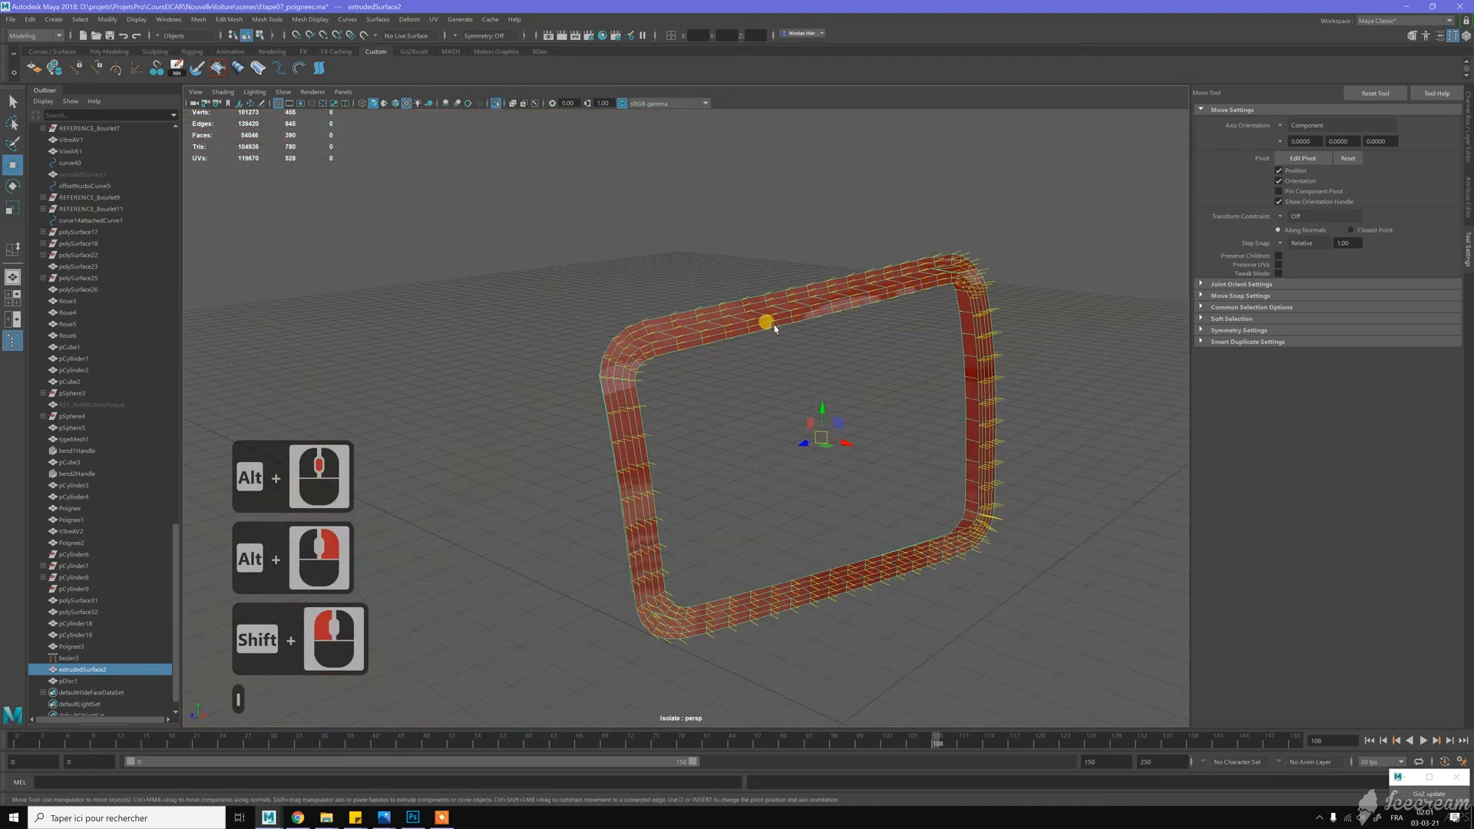
# Grow the edge loop at the bottom of the strip's groove once, convert it to vertices, and unlock their normals
pyautogui.keyDown('alt'); pyautogui.moveTo(743, 305); pyautogui.dragTo(818, 339); pyautogui.keyUp('alt')
pyautogui.press('w')
pyautogui.moveTo(817, 335); pyautogui.dragTo(813, 328, button='right')
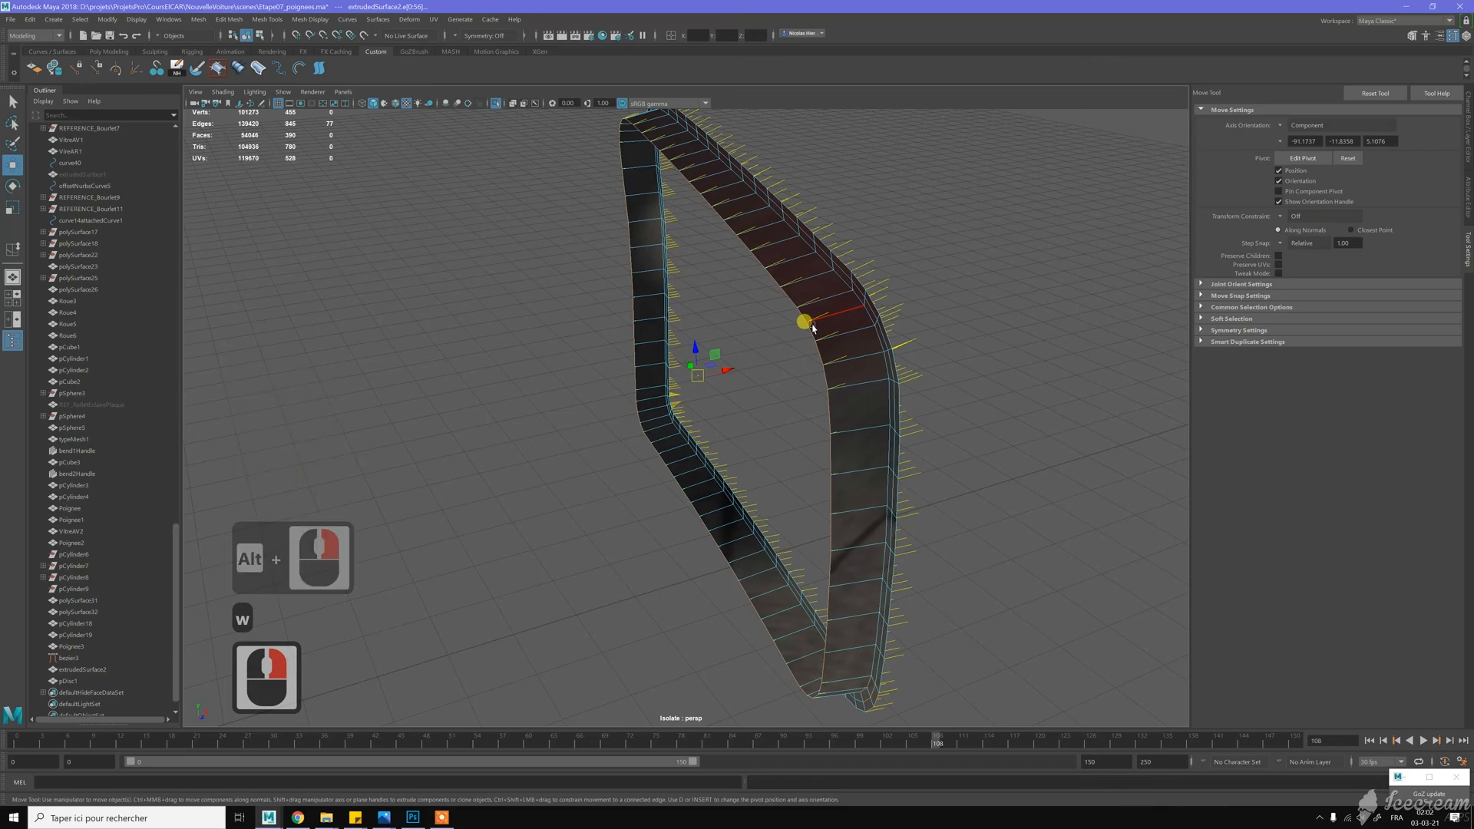
pyautogui.press('>')
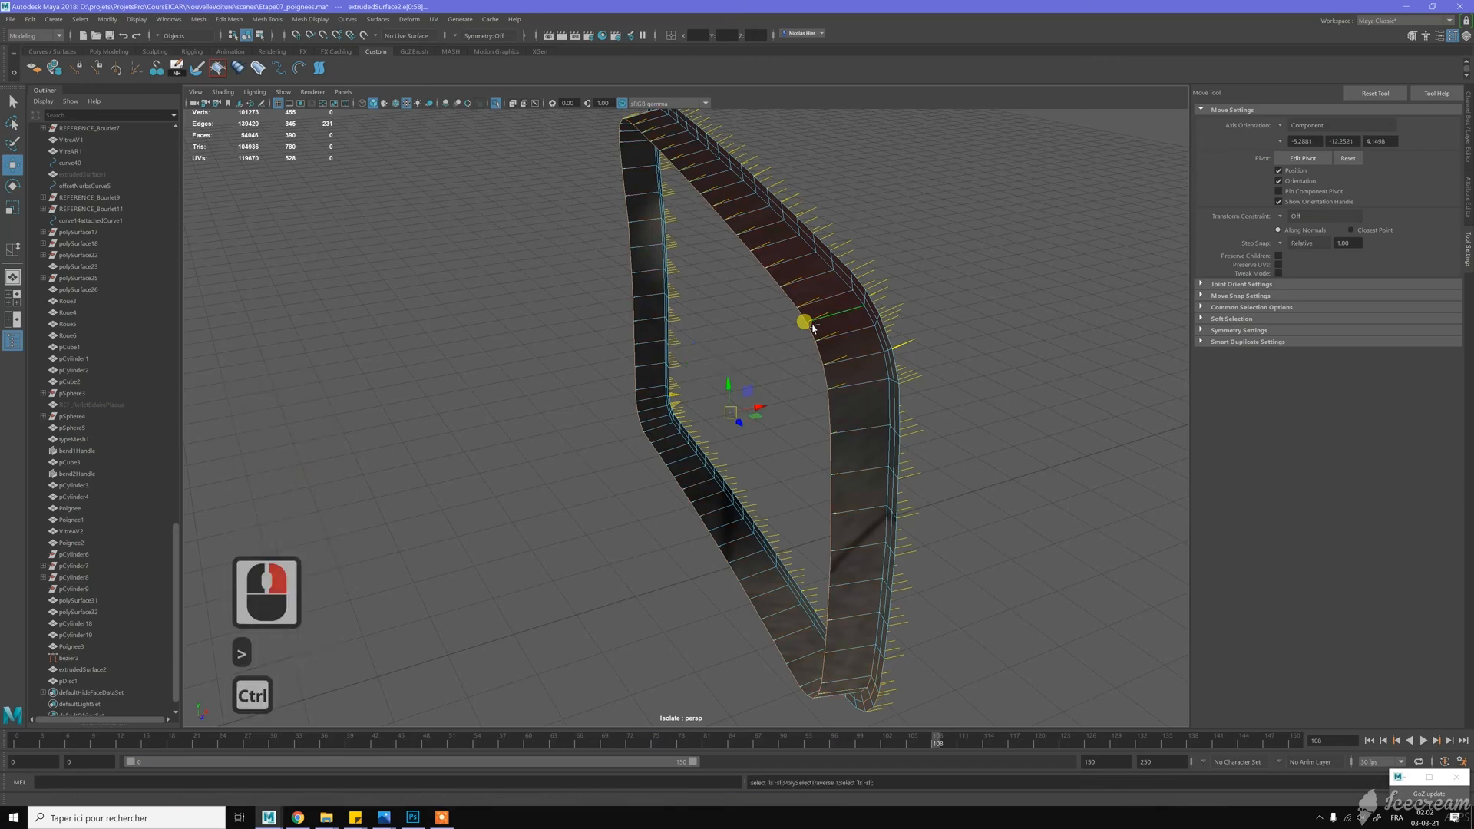
pyautogui.hotkey('ctrl', 'F9')
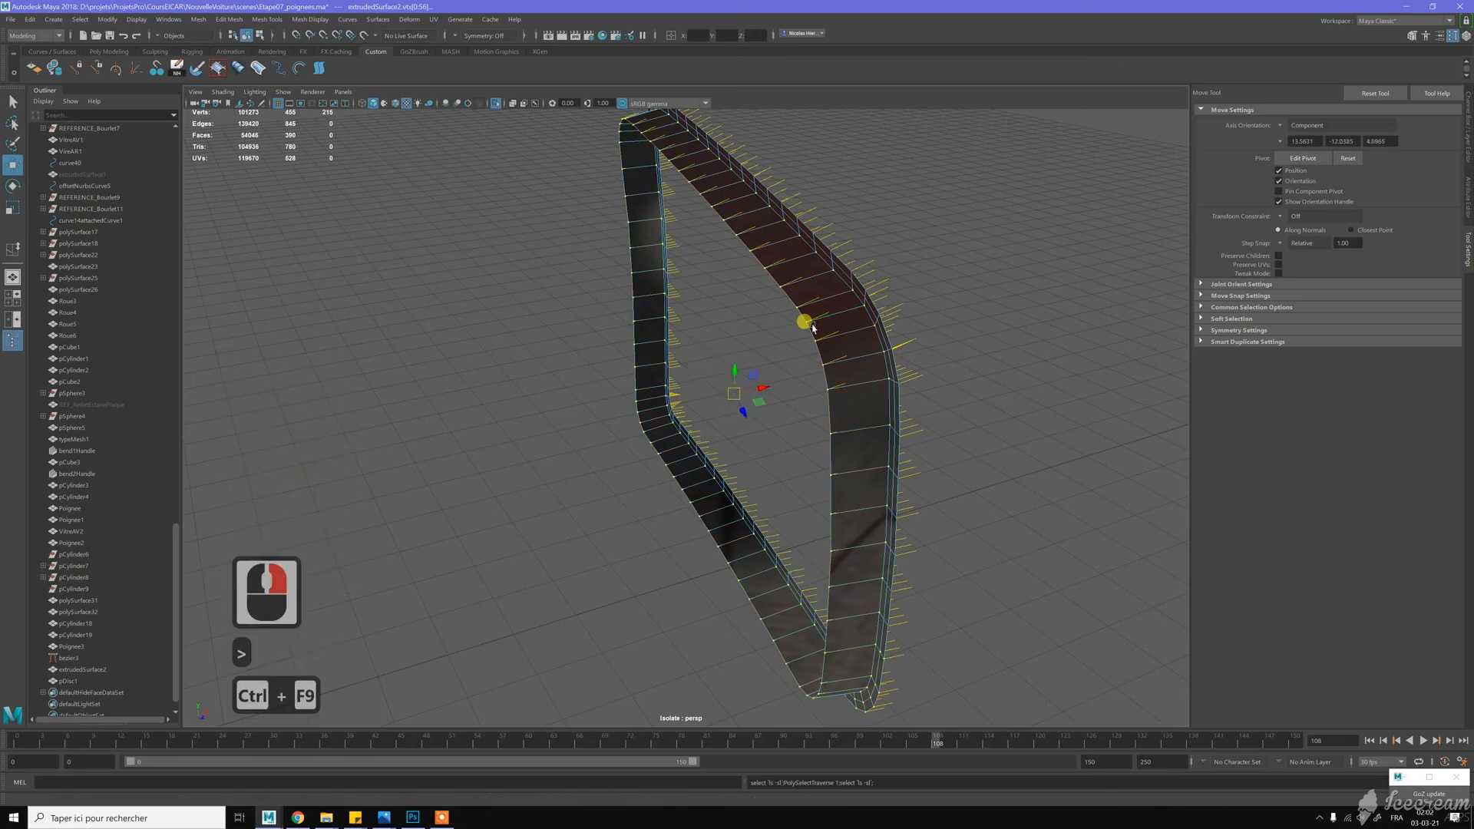
pyautogui.click(95, 68)
pyautogui.keyDown('alt'); pyautogui.moveTo(714, 263); pyautogui.dragTo(669, 263); pyautogui.keyUp('alt')
pyautogui.moveTo(672, 264); pyautogui.dragTo(707, 235, button='right')
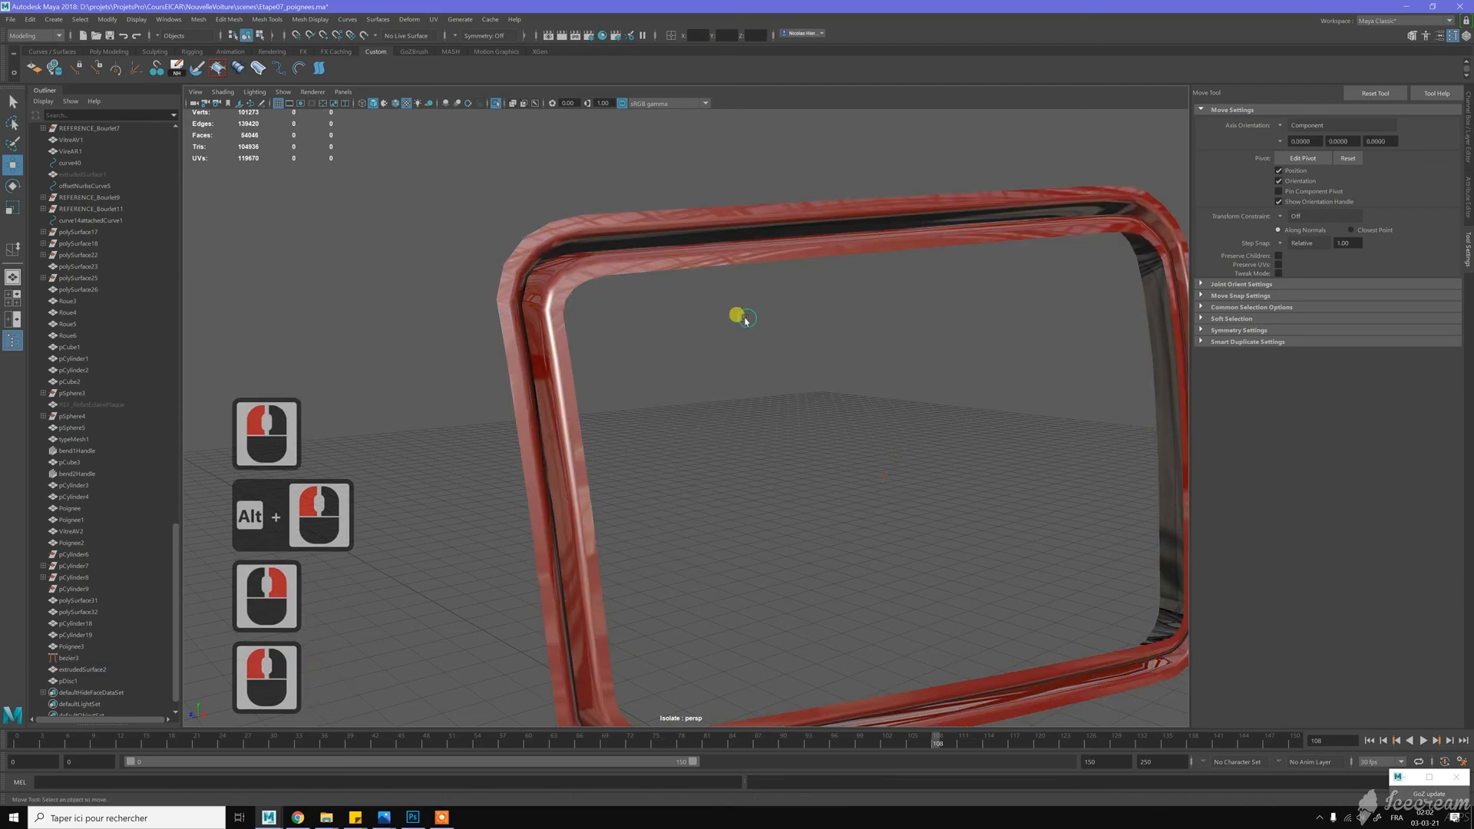
# Select the strip and pick the edge loop along the bottom of its groove with the Move tool active
pyautogui.scroll(-6, 737, 318)
pyautogui.keyDown('alt'); pyautogui.moveTo(765, 350); pyautogui.dragTo(877, 360); pyautogui.keyUp('alt')
pyautogui.click(757, 330)
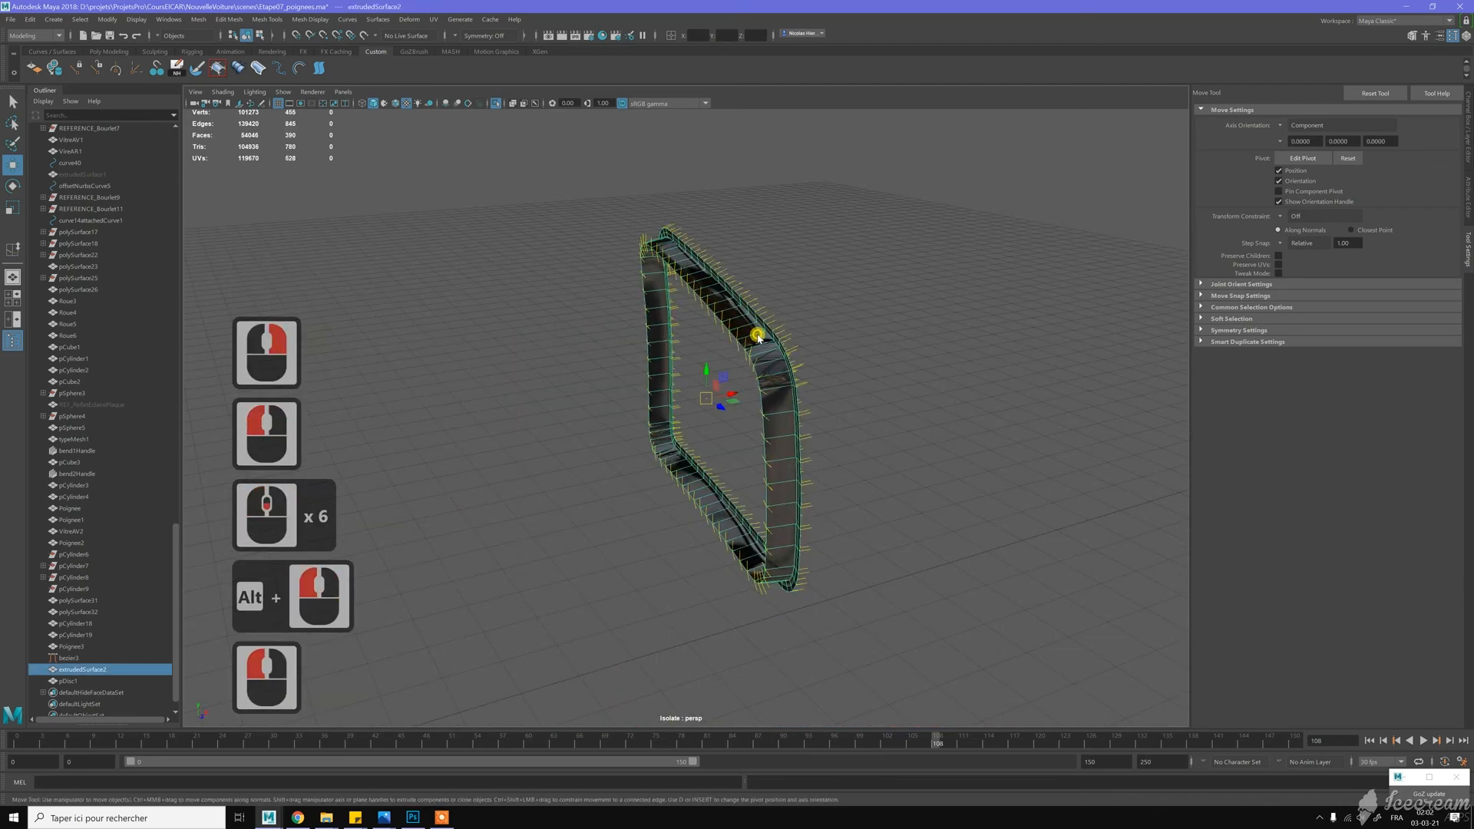
pyautogui.moveTo(757, 335); pyautogui.dragTo(757, 315, button='right')
pyautogui.doubleClick(740, 342)
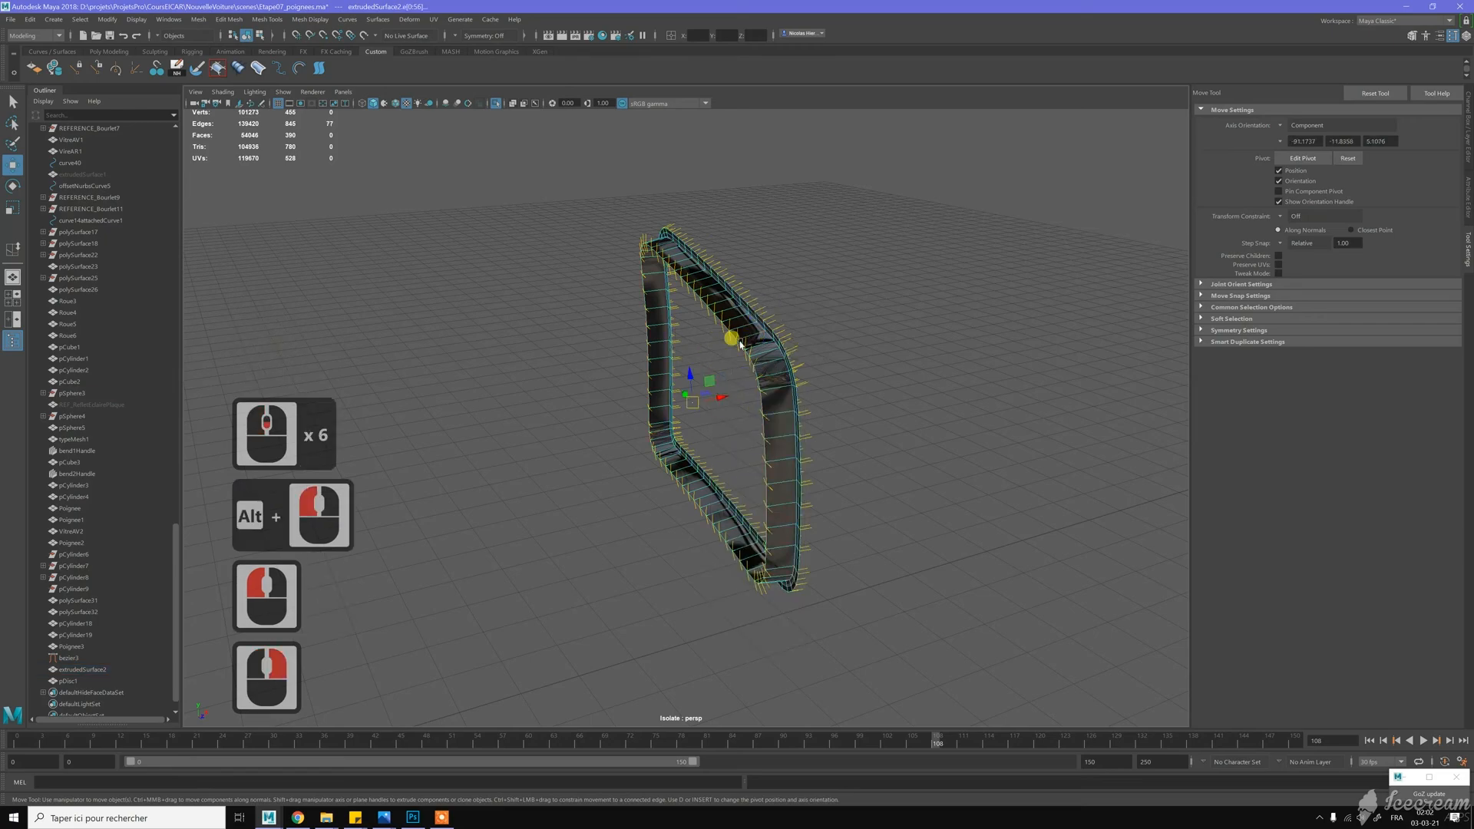
pyautogui.press('w')
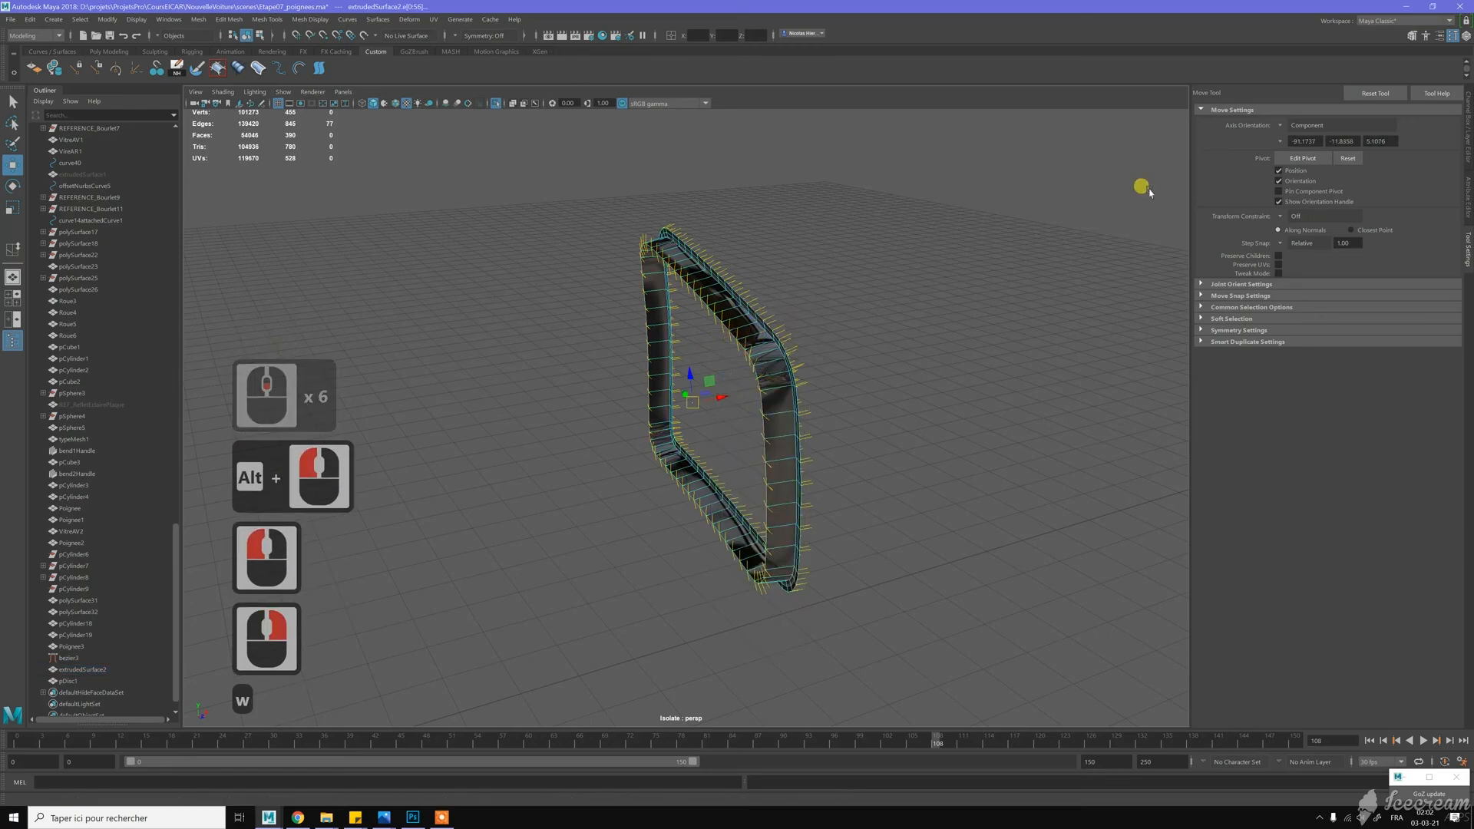
# Move the groove's bottom edge loop along X toward the strip's face to make the groove shallower, and return to object mode with nothing selected
pyautogui.moveTo(721, 398); pyautogui.dragTo(737, 394)
pyautogui.press('z')
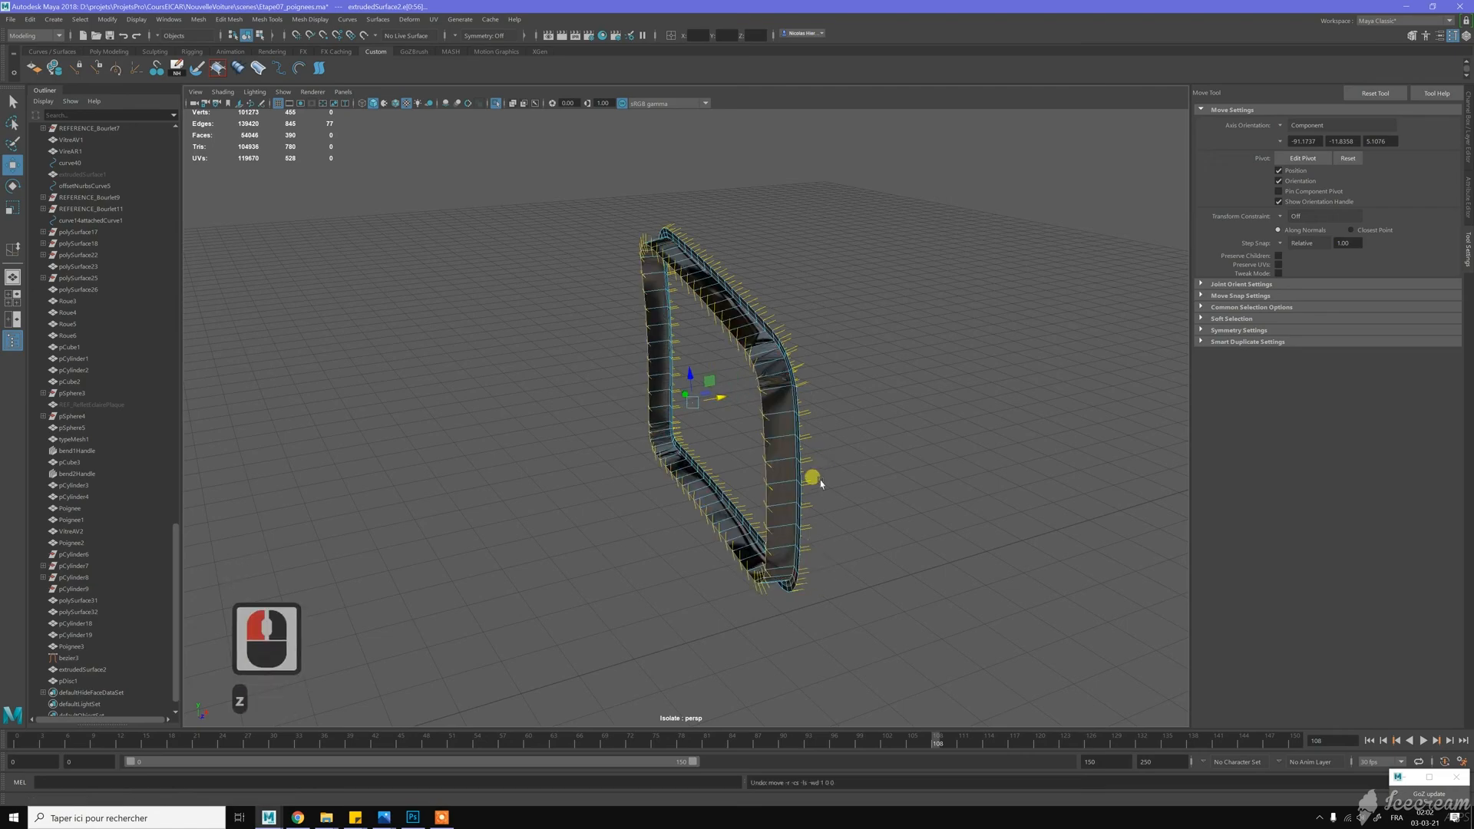
pyautogui.keyDown('alt'); pyautogui.moveTo(818, 482); pyautogui.dragTo(792, 409, button='middle'); pyautogui.keyUp('alt')
pyautogui.keyDown('alt'); pyautogui.moveTo(909, 533); pyautogui.dragTo(927, 509, button='right'); pyautogui.keyUp('alt')
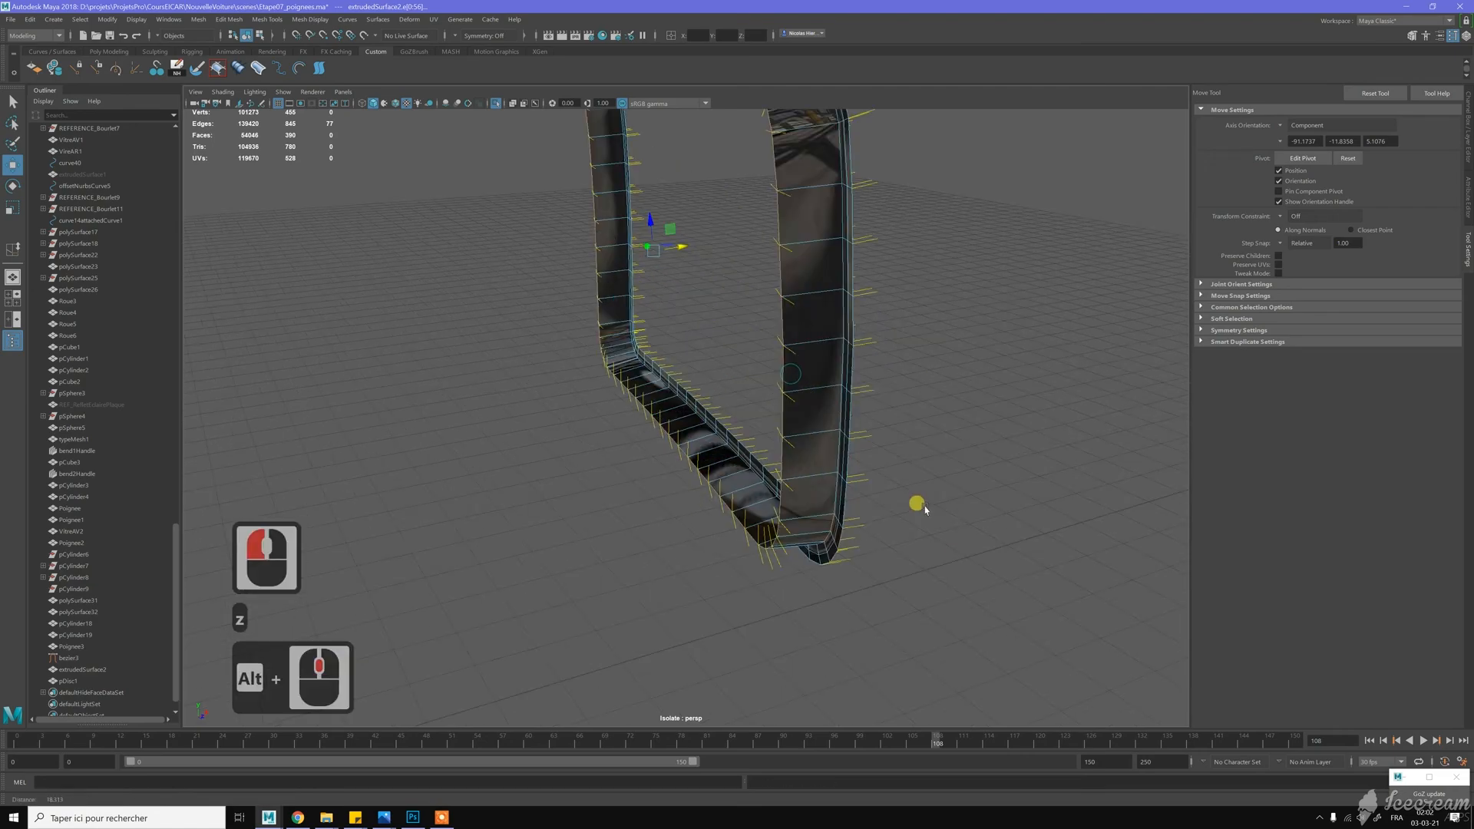
pyautogui.doubleClick(767, 449)
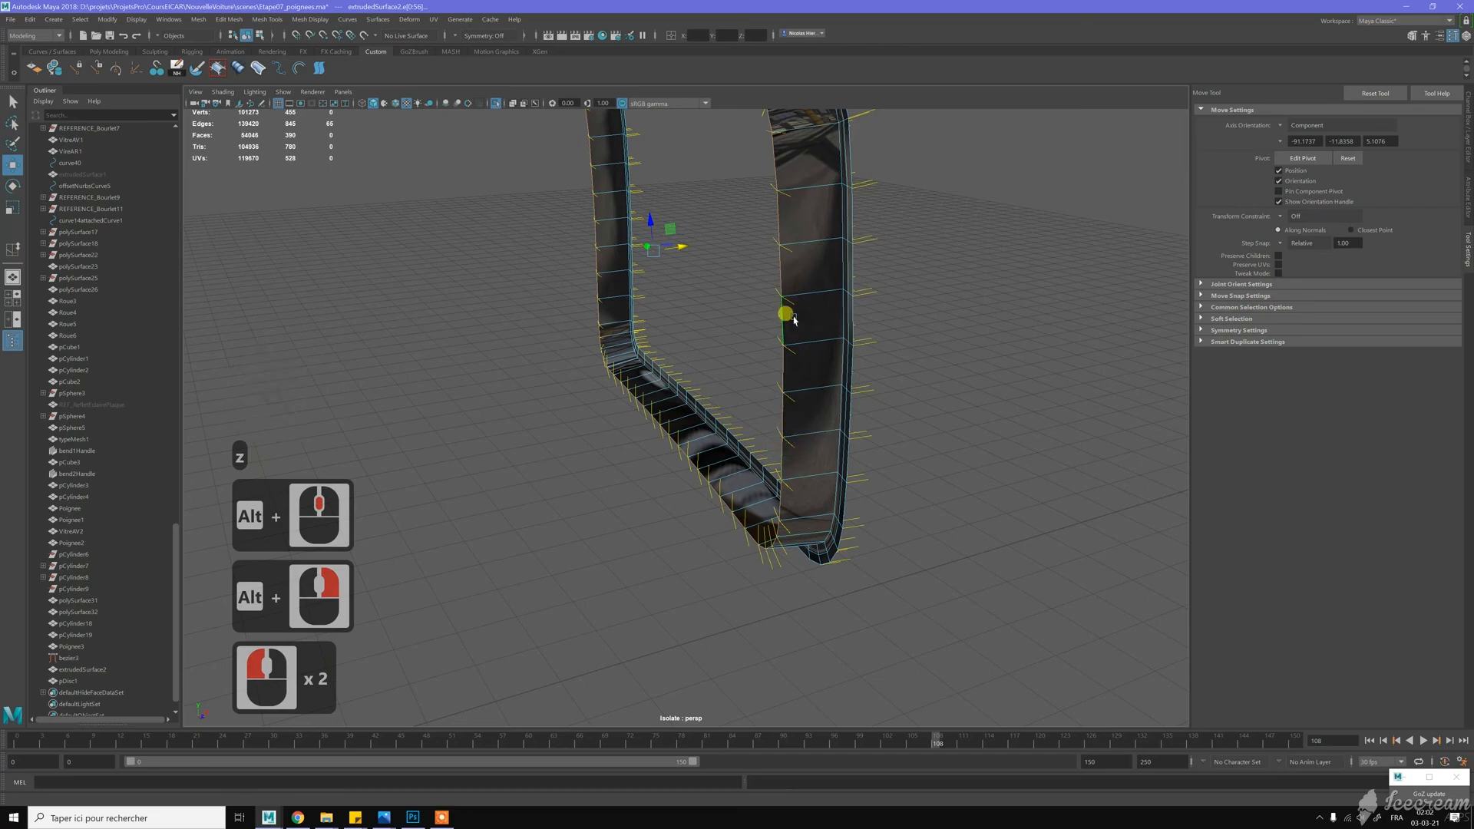
pyautogui.moveTo(683, 247); pyautogui.dragTo(724, 242)
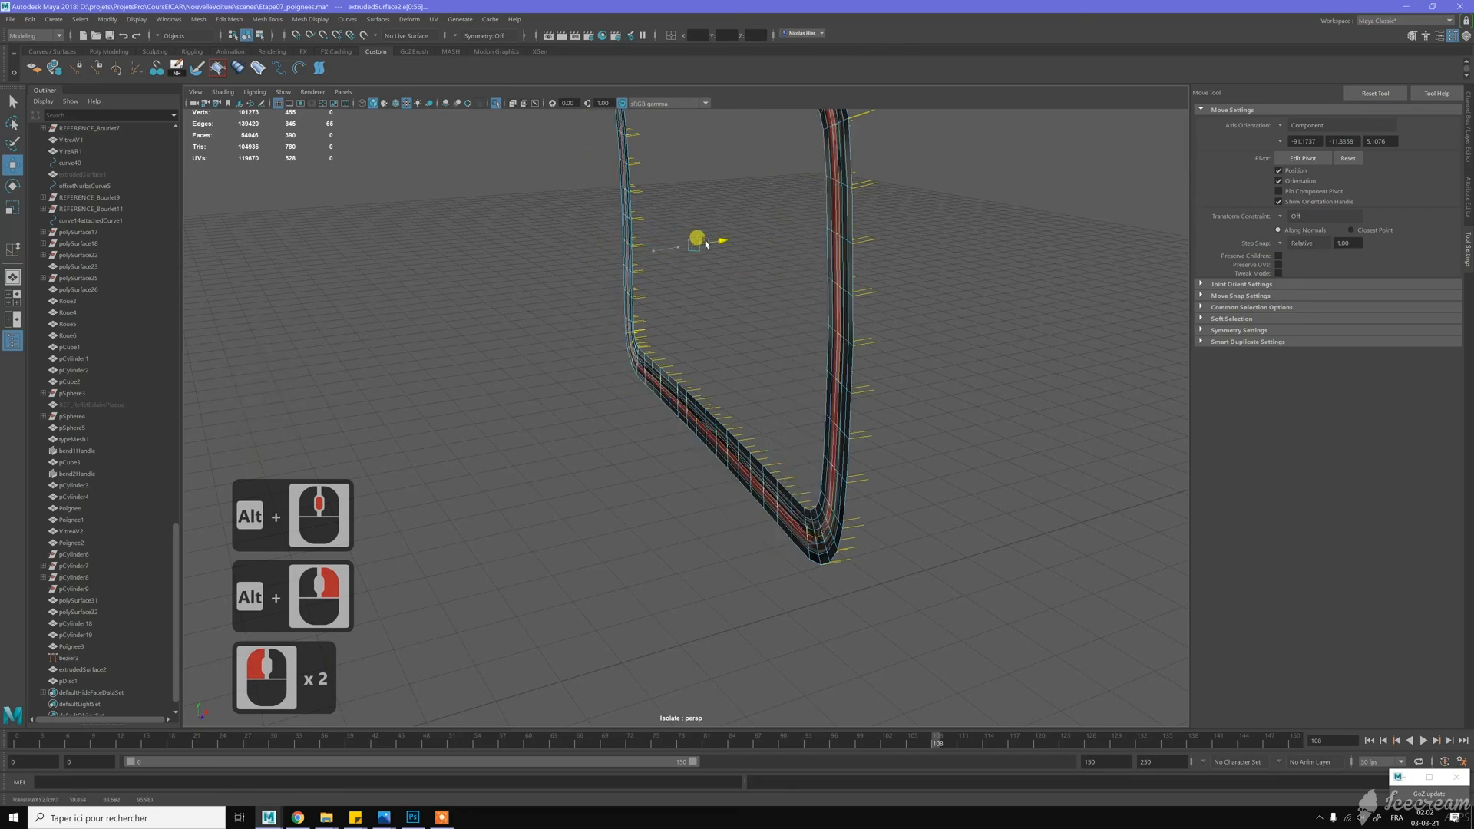
pyautogui.scroll(-2, 875, 321)
pyautogui.keyDown('alt'); pyautogui.moveTo(875, 321); pyautogui.dragTo(798, 318); pyautogui.keyUp('alt')
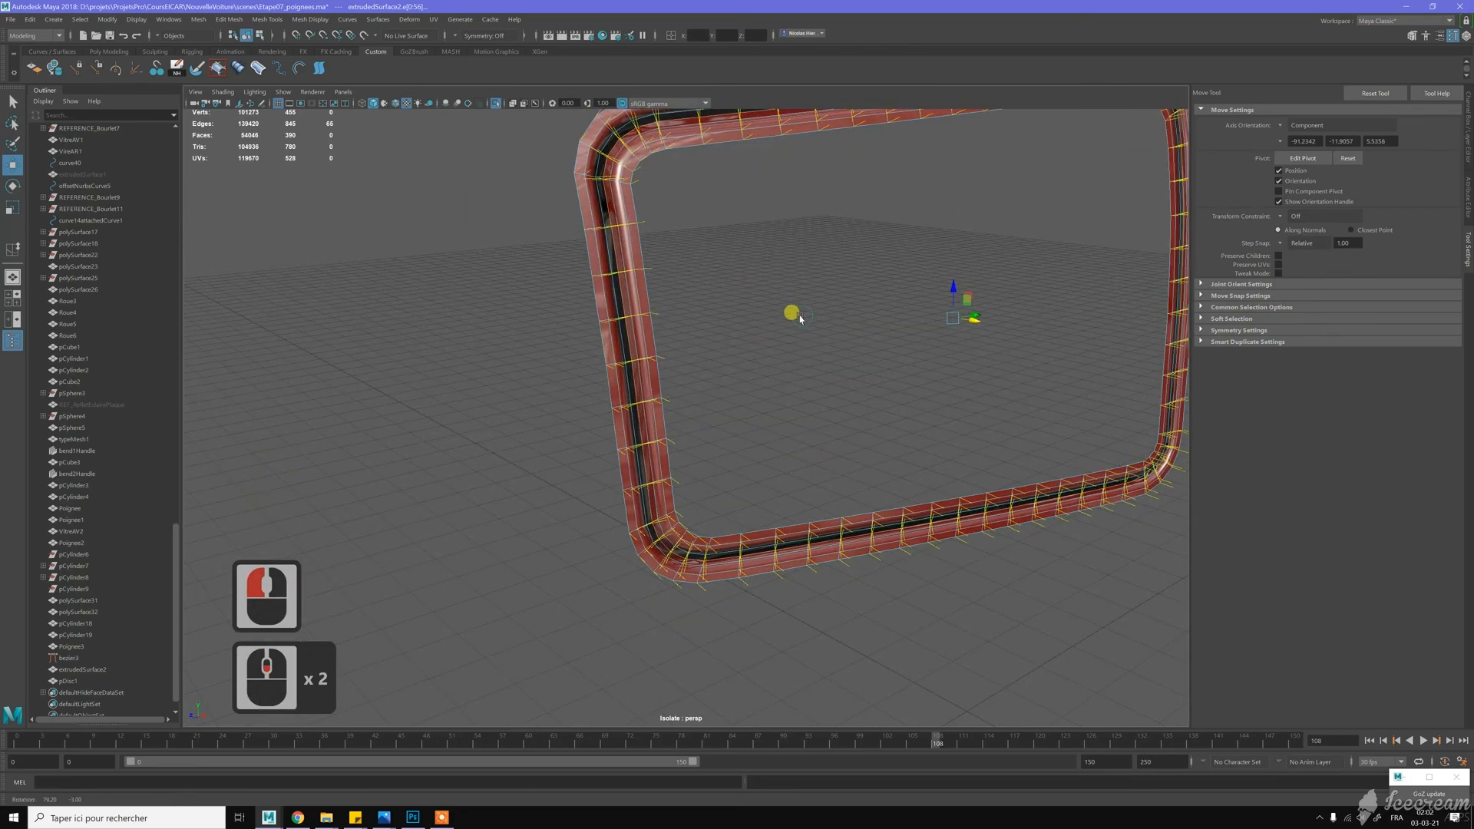
pyautogui.press('w')
pyautogui.moveTo(619, 177); pyautogui.dragTo(669, 159, button='right')
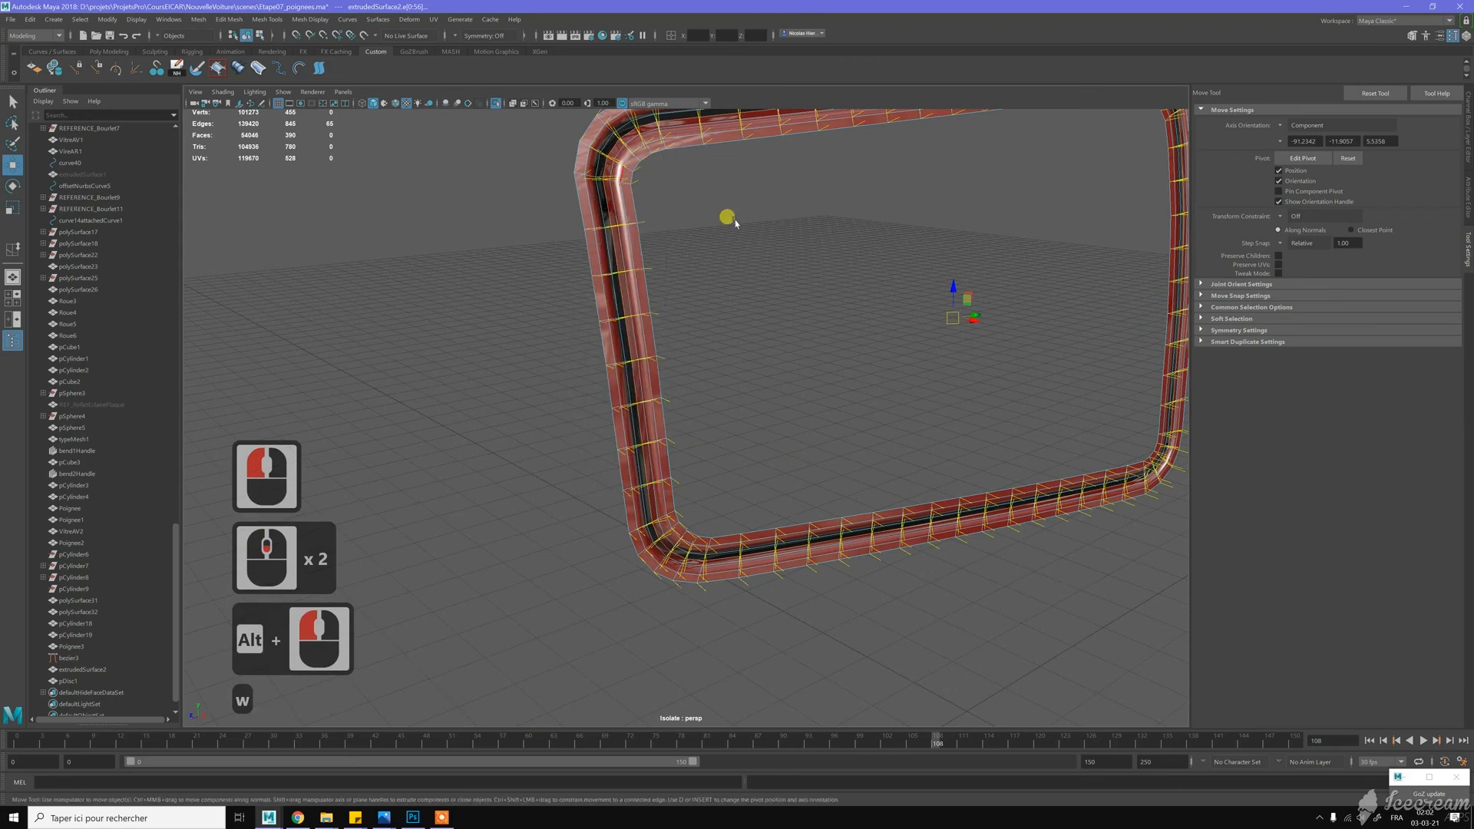
pyautogui.click(735, 230)
# End the isolated view and examine how the strip's shading blends with the body side panel from several angles
pyautogui.scroll(-5, 796, 305)
pyautogui.keyDown('alt'); pyautogui.moveTo(796, 305); pyautogui.dragTo(768, 293); pyautogui.keyUp('alt')
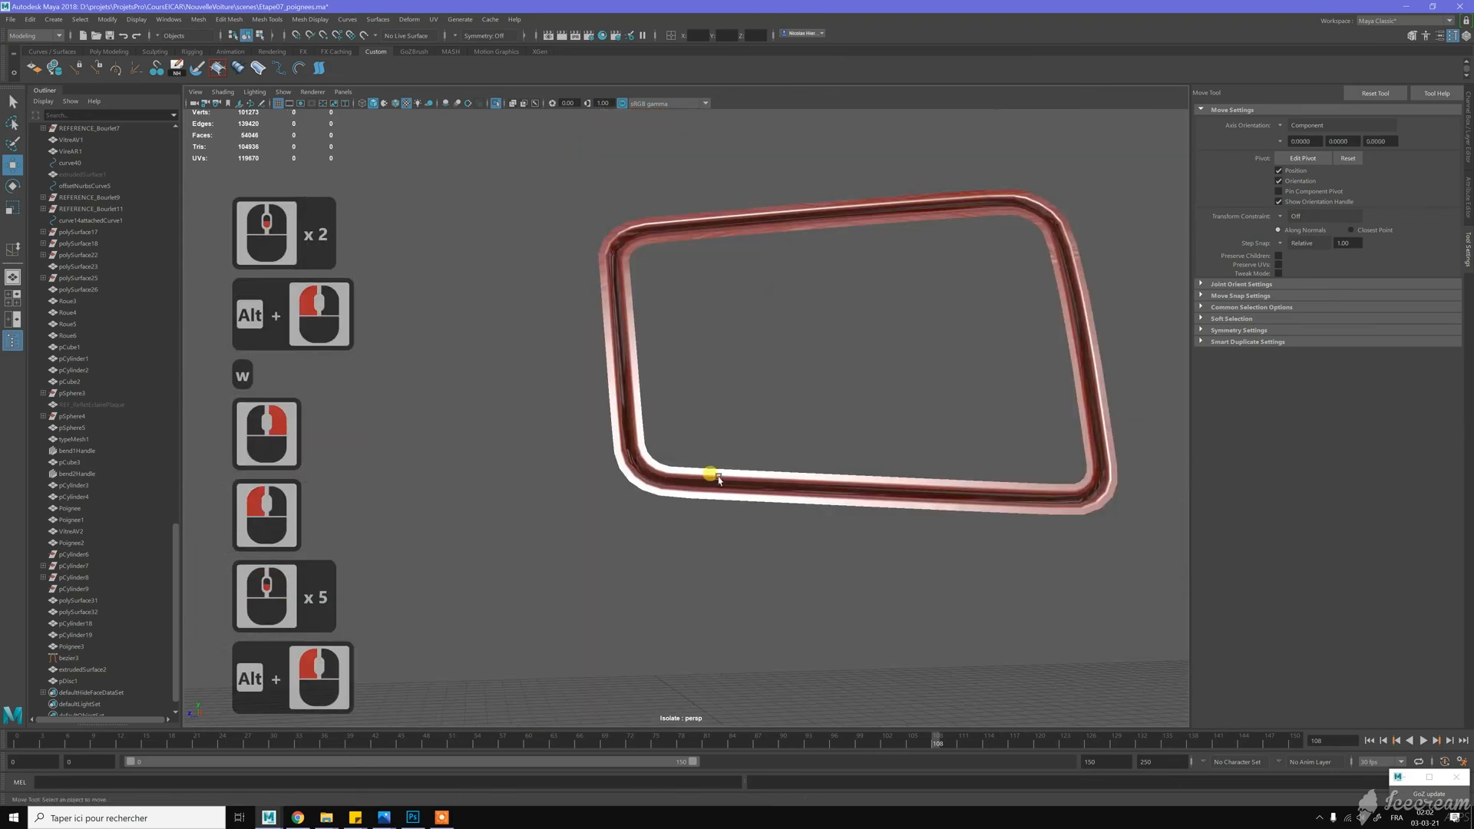
pyautogui.keyDown('alt'); pyautogui.moveTo(755, 476); pyautogui.dragTo(732, 407); pyautogui.keyUp('alt')
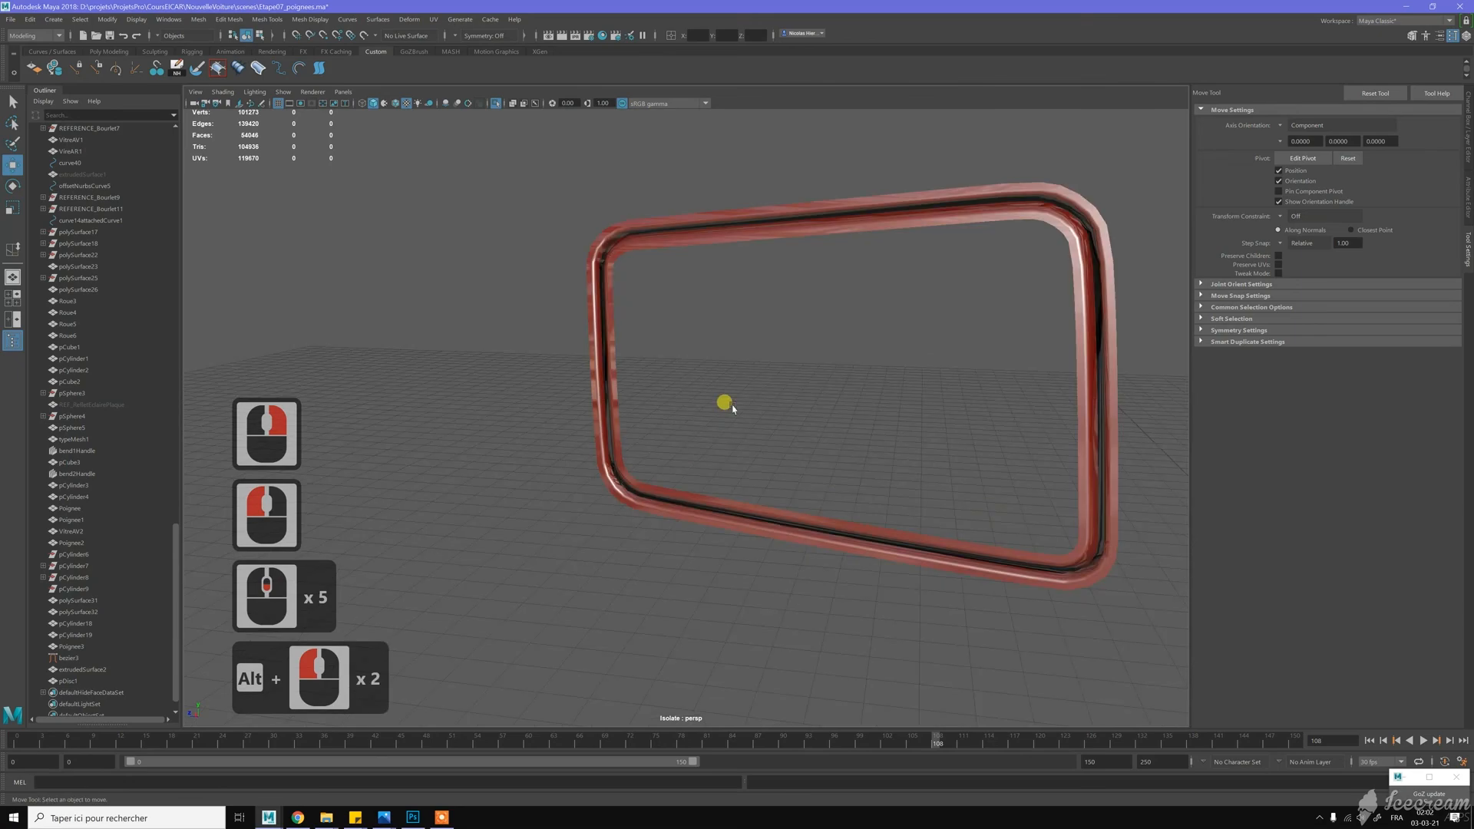
pyautogui.scroll(-5, 732, 406)
pyautogui.keyDown('alt'); pyautogui.moveTo(737, 355); pyautogui.dragTo(678, 309); pyautogui.keyUp('alt')
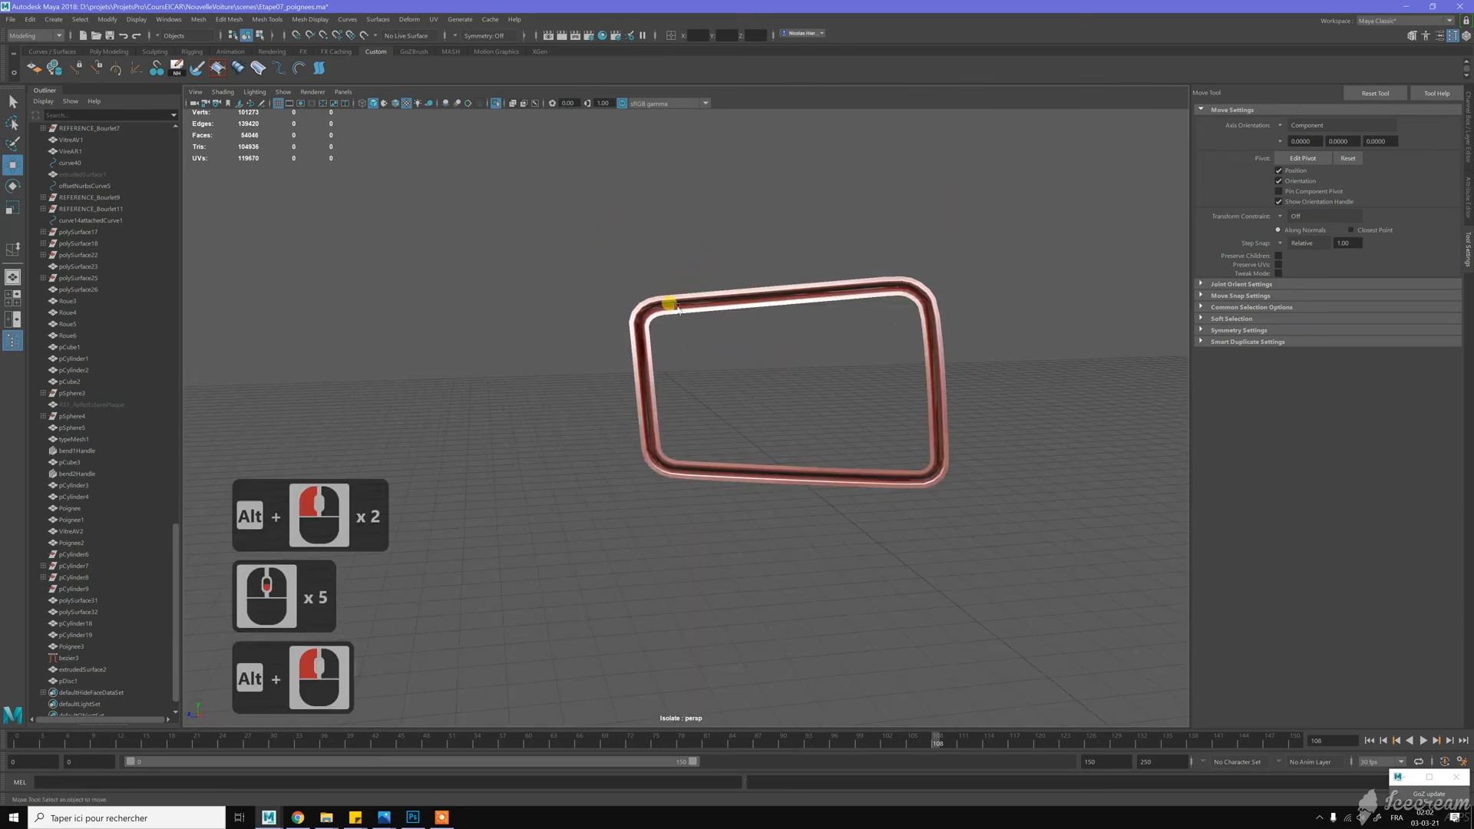
pyautogui.hotkey('ctrl', '1')
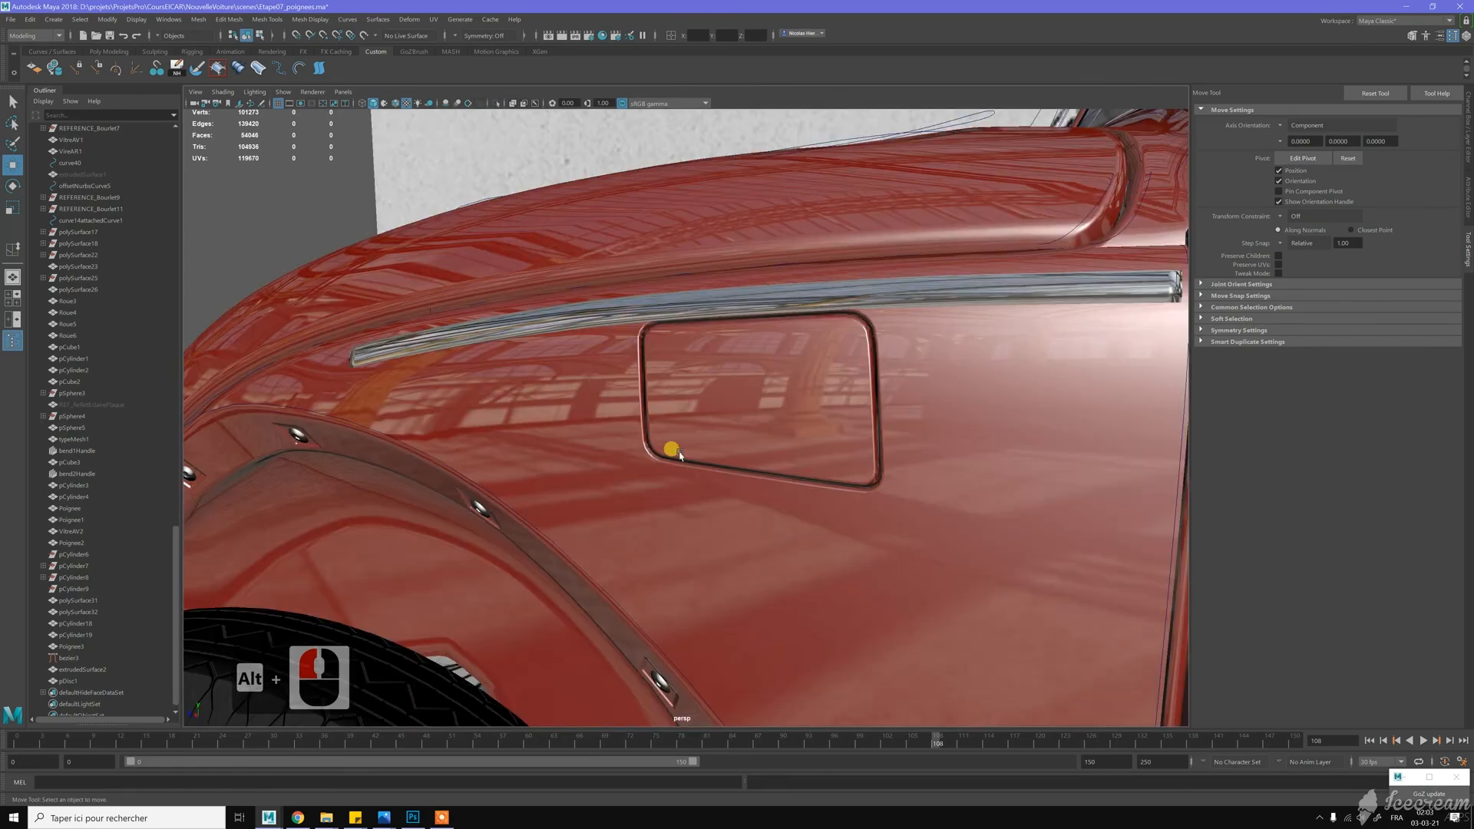
pyautogui.keyDown('alt'); pyautogui.moveTo(703, 451); pyautogui.dragTo(811, 309); pyautogui.keyUp('alt')
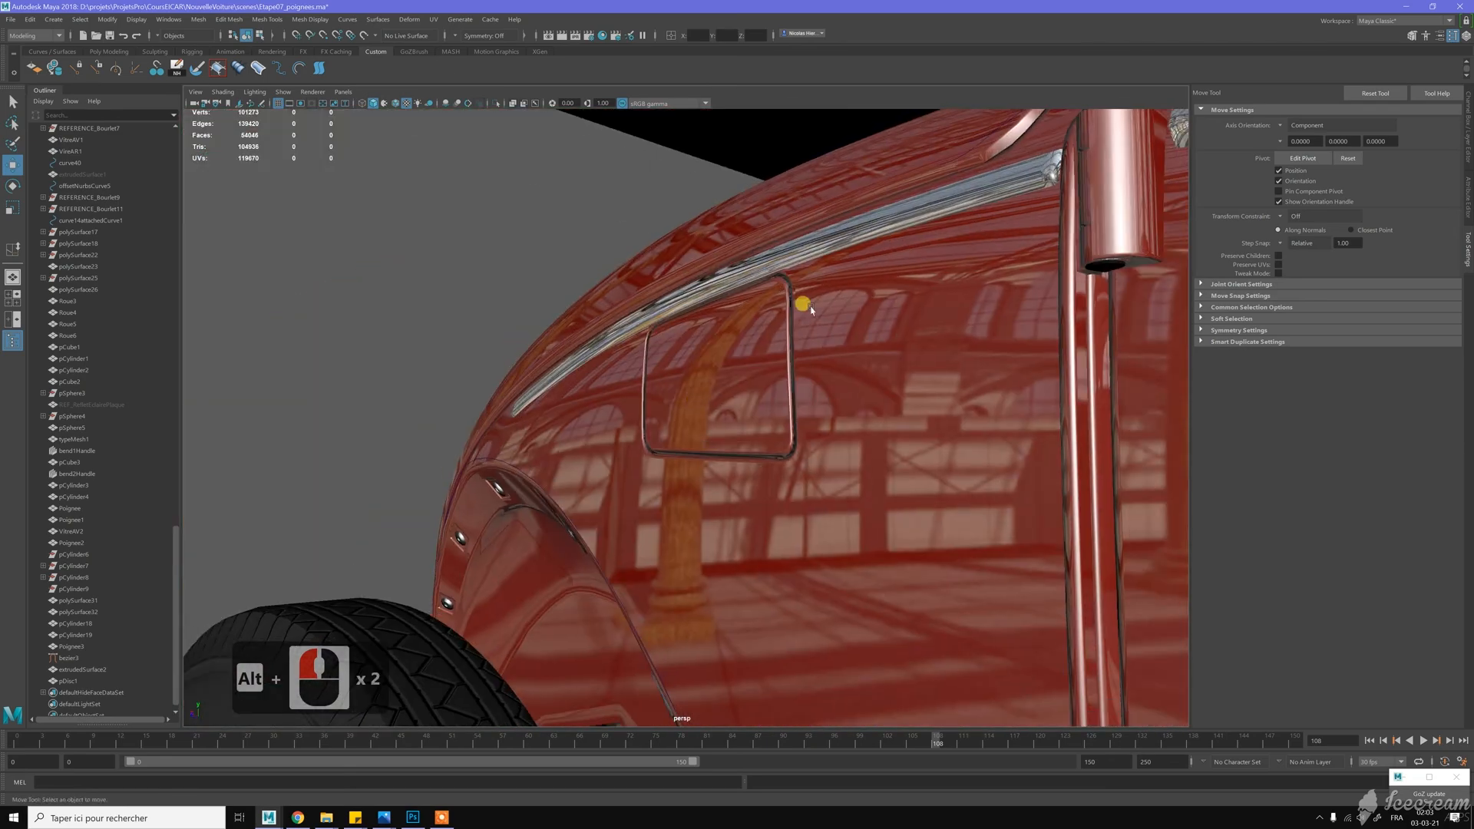
pyautogui.keyDown('alt'); pyautogui.moveTo(817, 481); pyautogui.dragTo(763, 417); pyautogui.keyUp('alt')
pyautogui.moveTo(763, 417)
pyautogui.keyDown('alt'); pyautogui.mouseDown(button='right')
pyautogui.moveTo(767, 394)
pyautogui.moveTo(791, 424)
pyautogui.mouseUp(button='right'); pyautogui.keyUp('alt')
pyautogui.moveTo(791, 425)
pyautogui.keyDown('alt'); pyautogui.mouseDown()
pyautogui.moveTo(829, 412)
pyautogui.moveTo(798, 415)
pyautogui.mouseUp(); pyautogui.keyUp('alt')
pyautogui.scroll(-7, 795, 411)
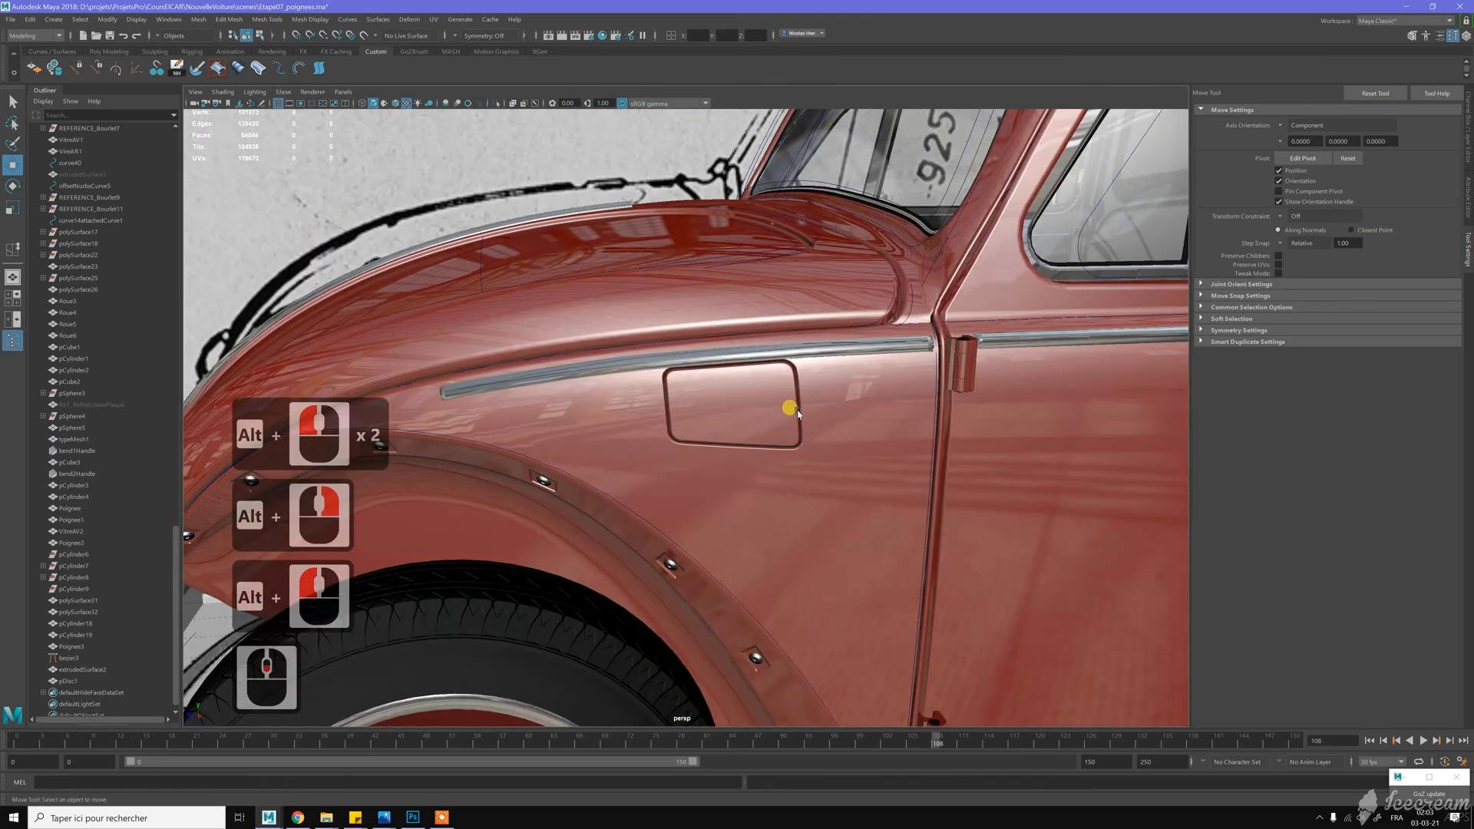
pyautogui.scroll(10, 675, 421)
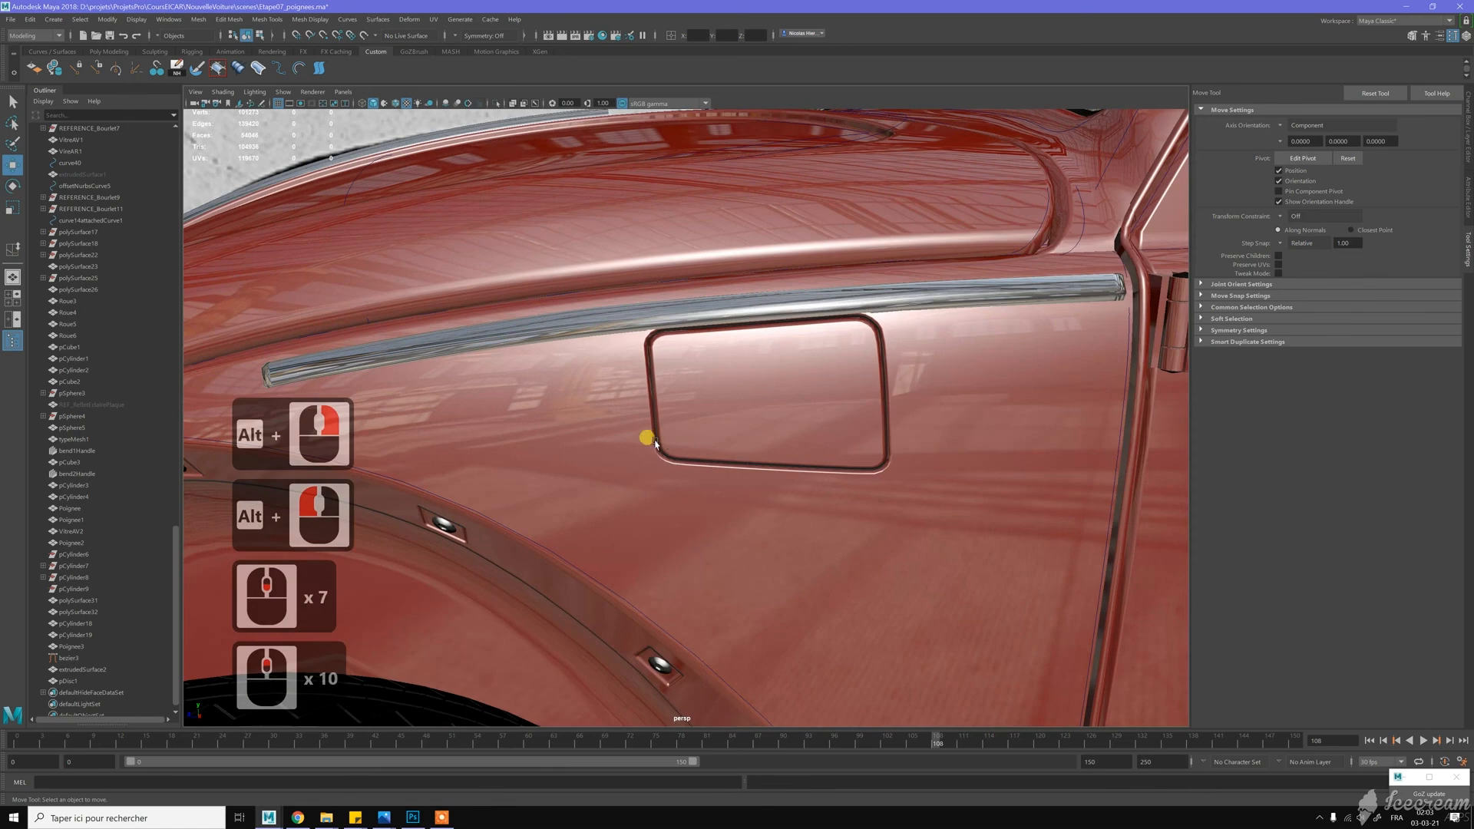
# Delete the construction history of the strip and the body side panel together, and clear the selection
pyautogui.click(655, 444)
pyautogui.scroll(-6, 708, 416)
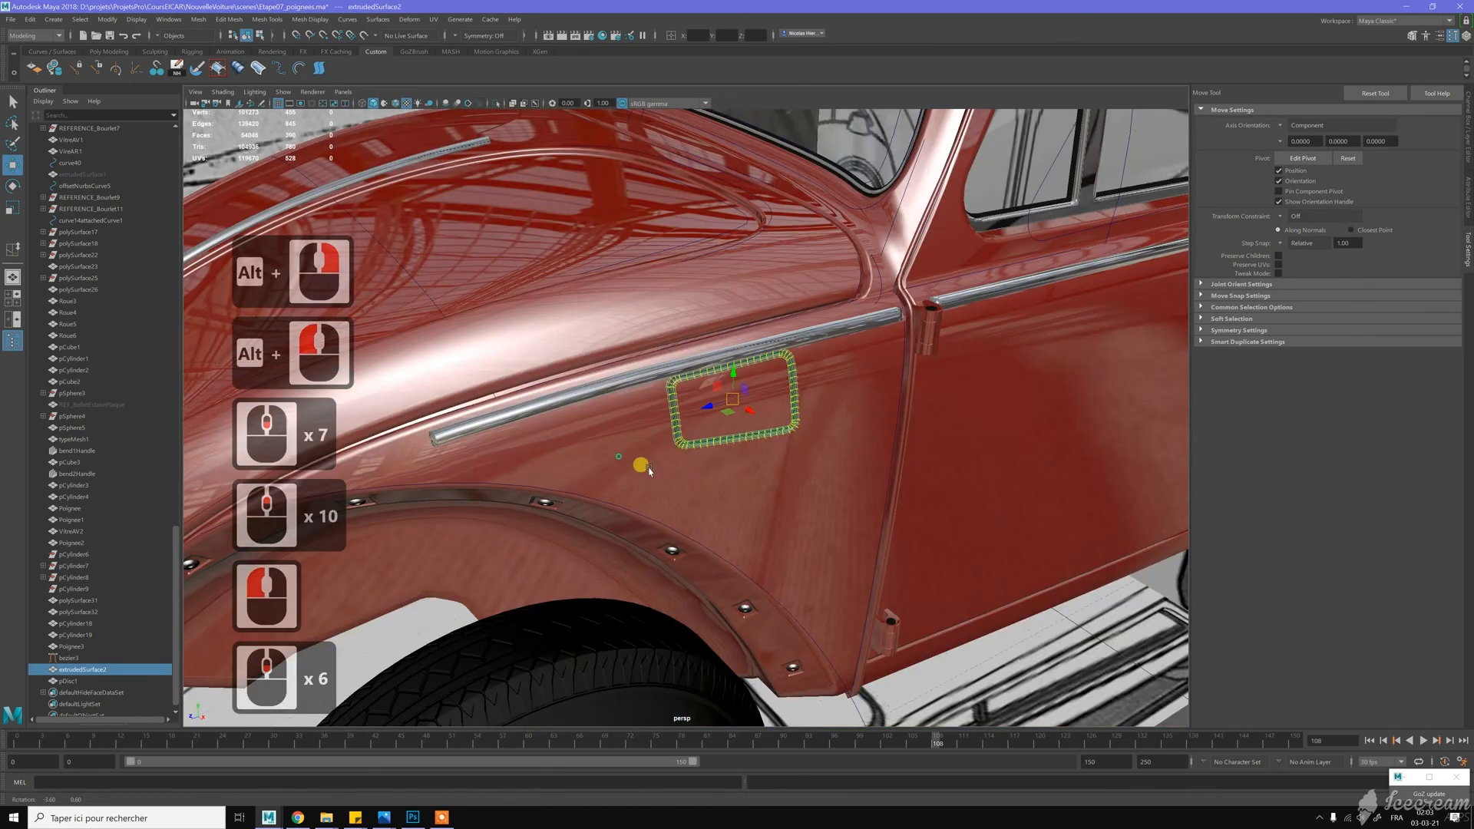
pyautogui.keyDown('alt'); pyautogui.moveTo(642, 463); pyautogui.dragTo(646, 466); pyautogui.keyUp('alt')
pyautogui.press('Insert')
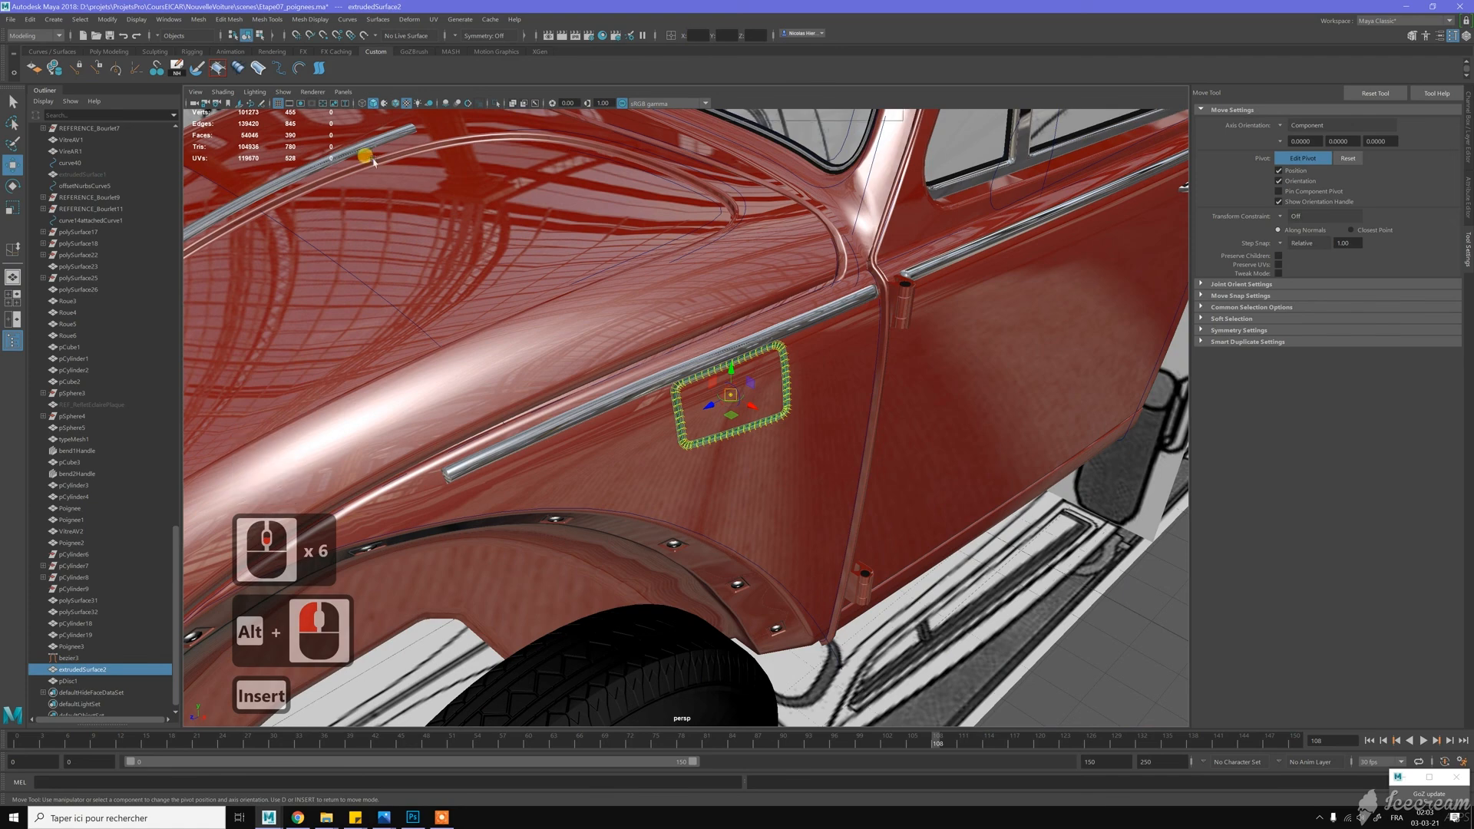
pyautogui.press('Insert')
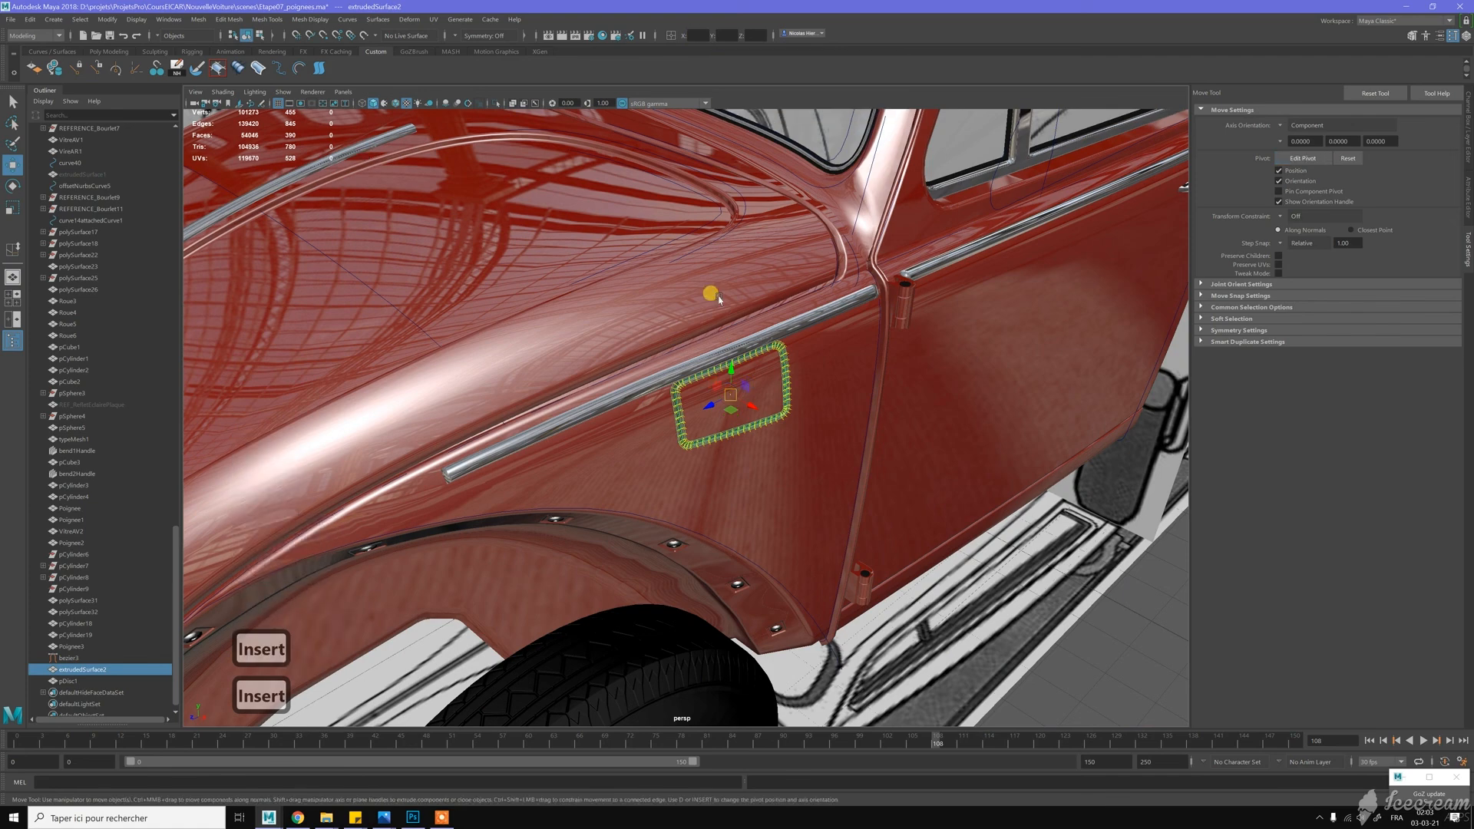
pyautogui.click(32, 20)
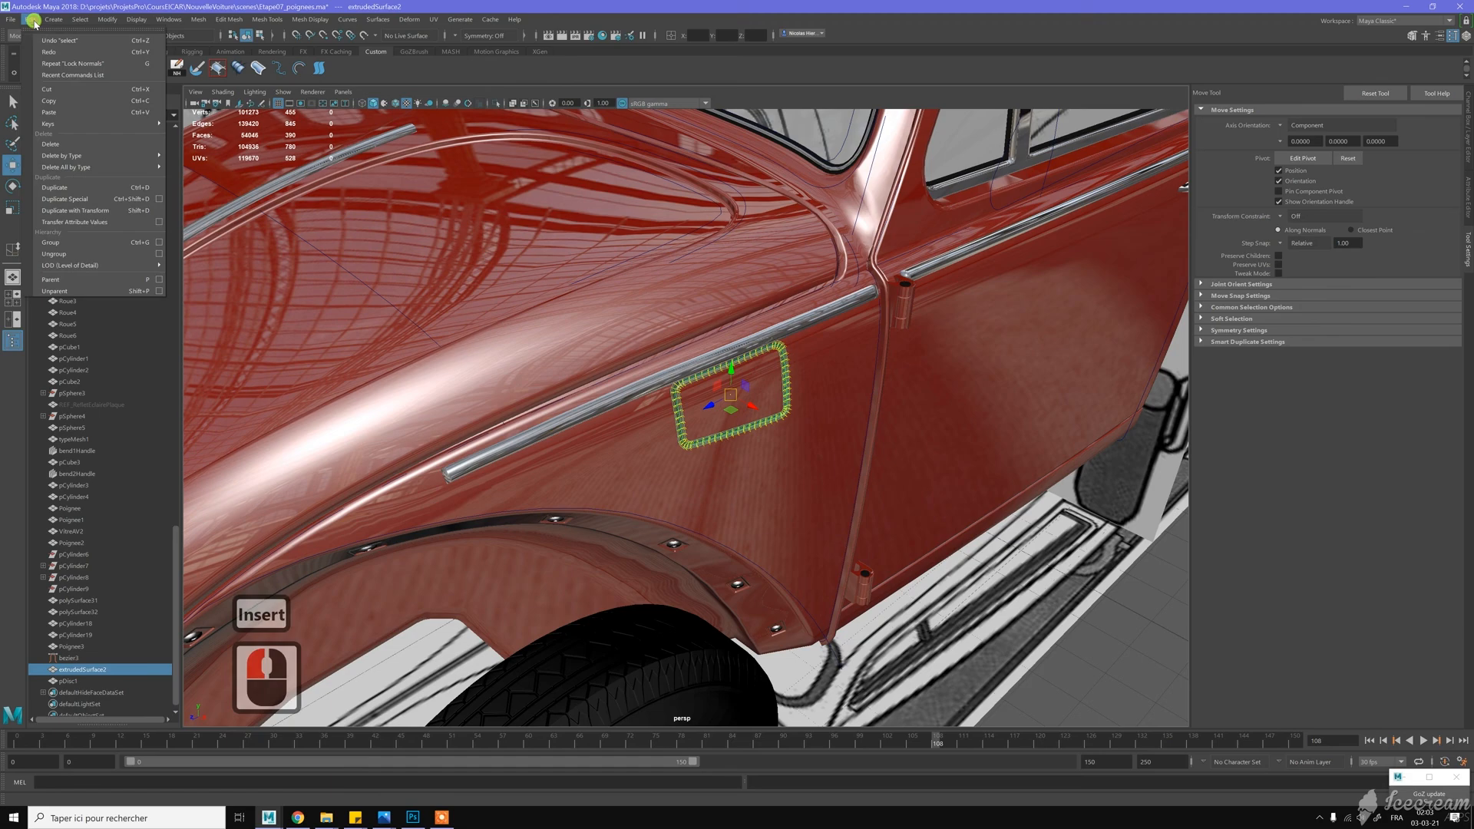
pyautogui.press('Escape')
pyautogui.keyDown('shift'); pyautogui.click(622, 476); pyautogui.keyUp('shift')
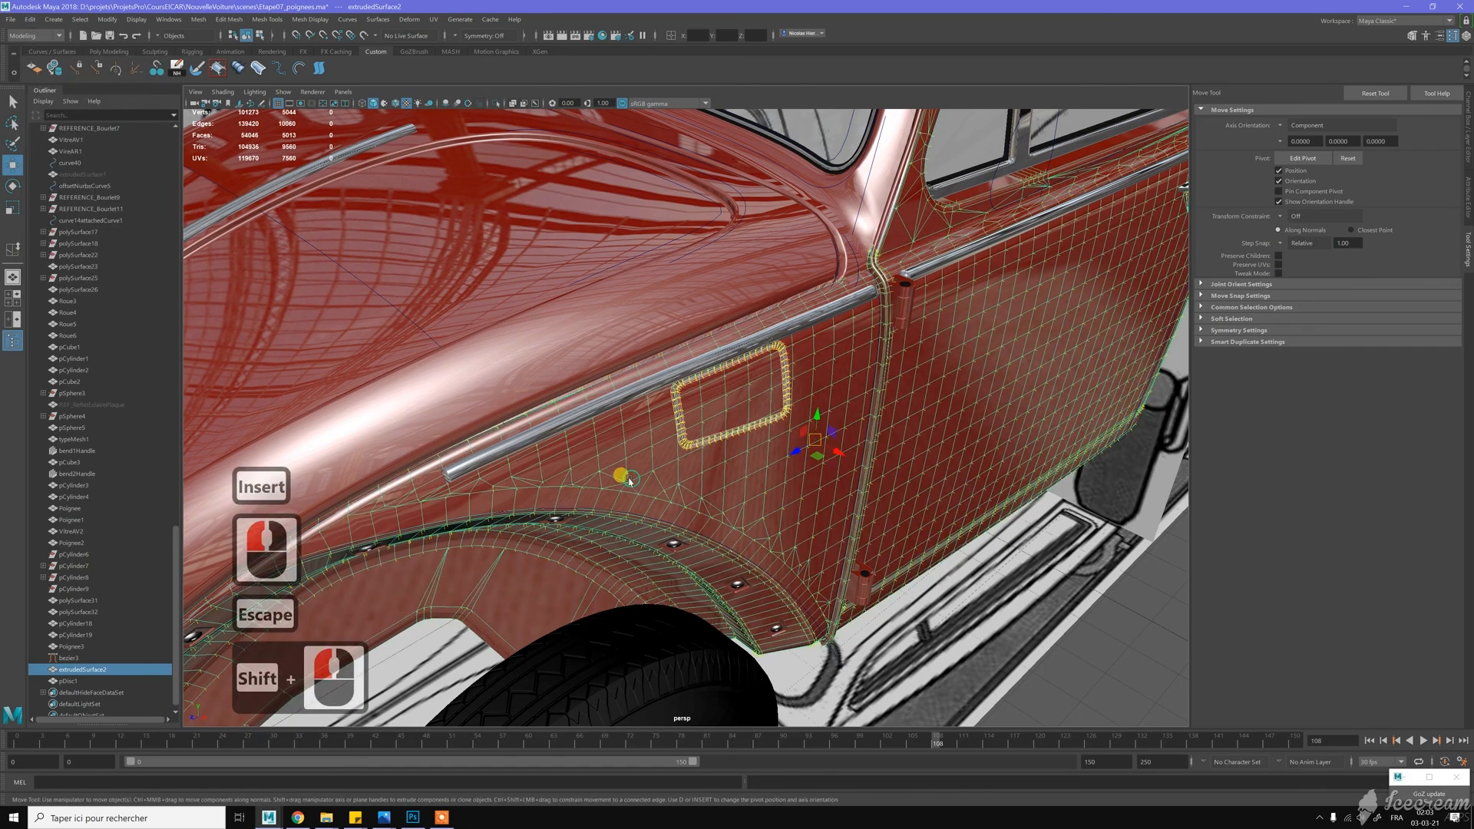
pyautogui.click(30, 19)
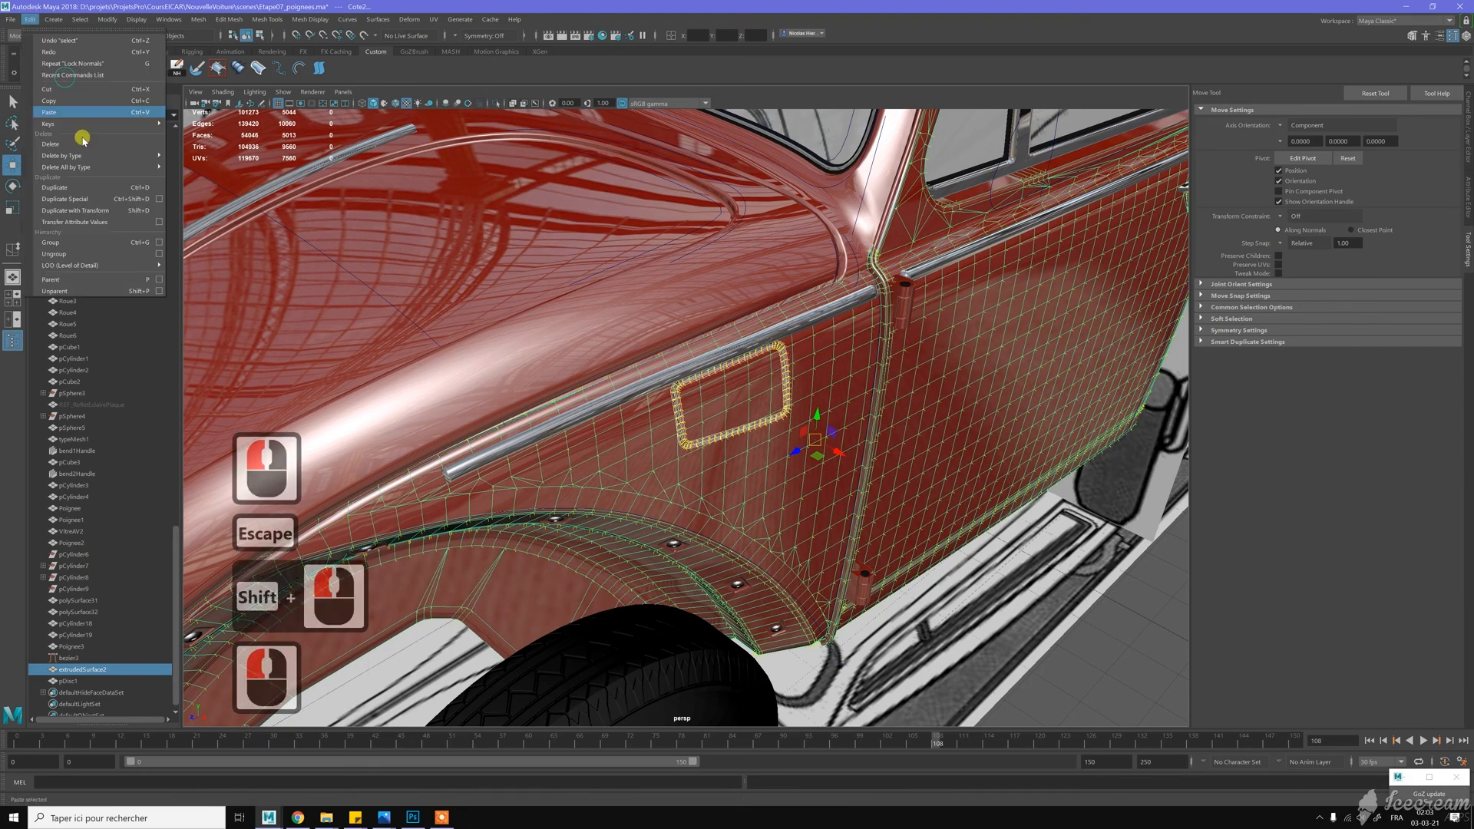
pyautogui.moveTo(148, 154)
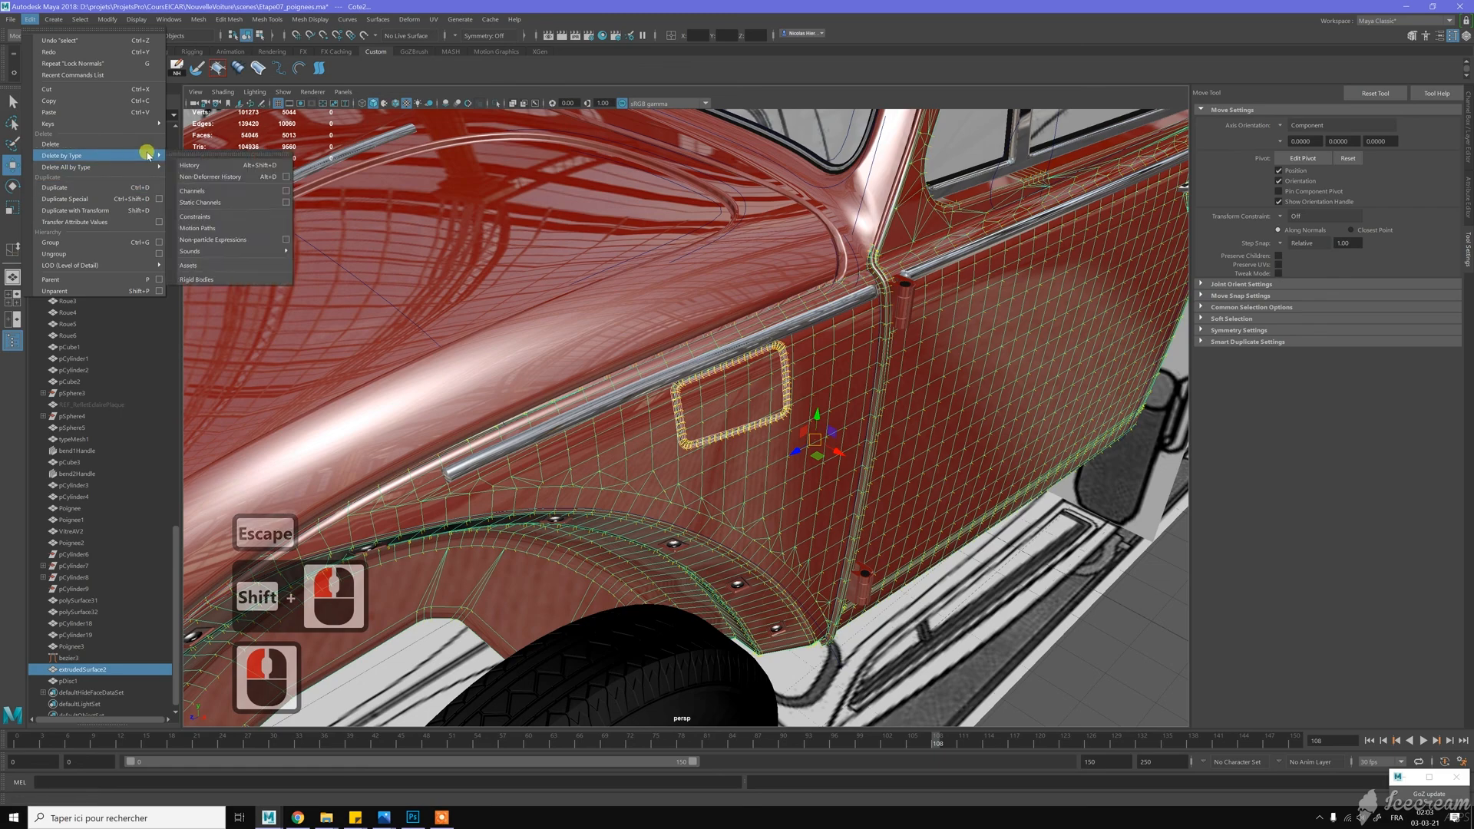
pyautogui.click(190, 165)
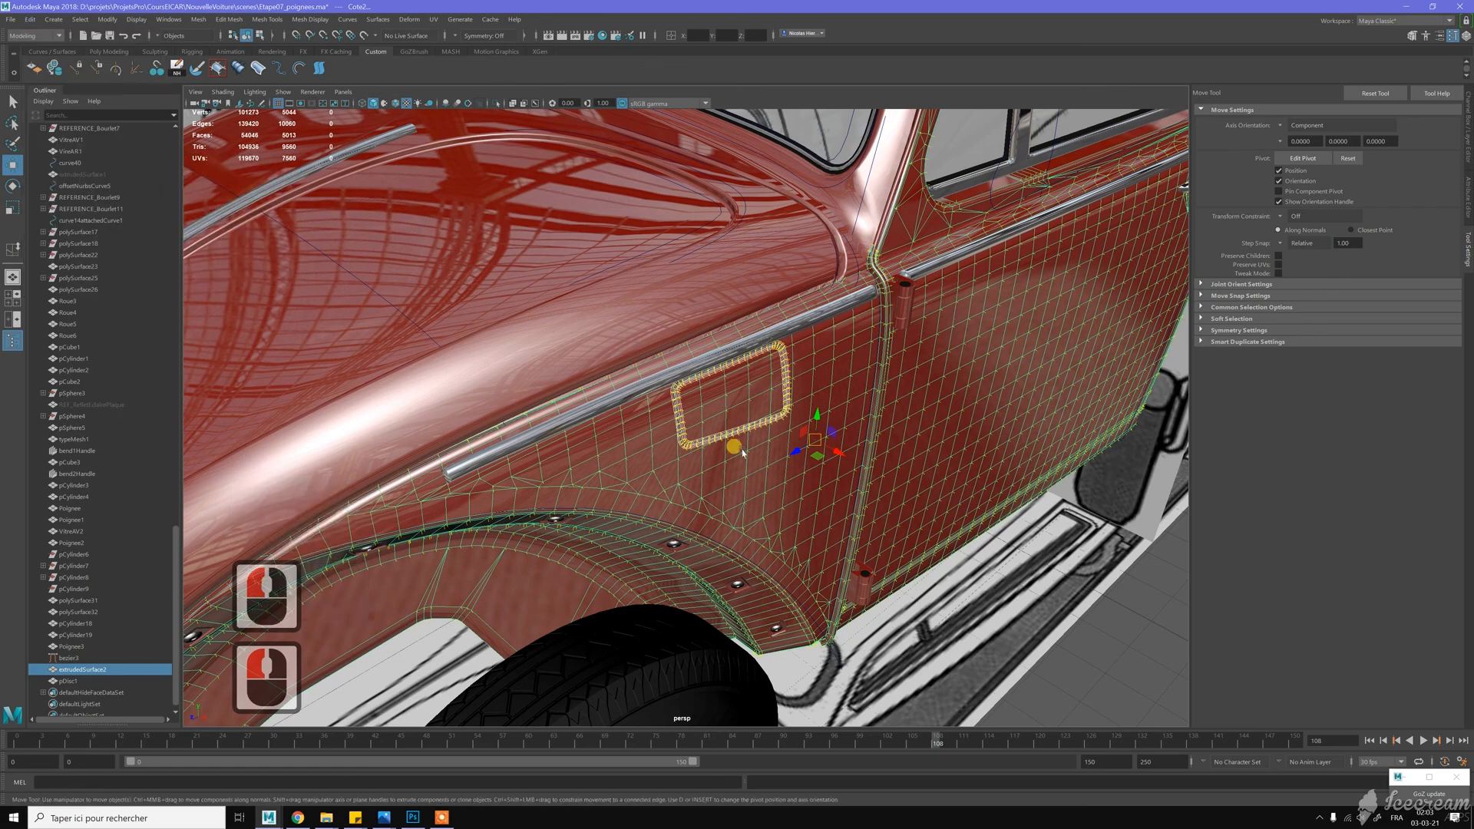
pyautogui.press('w')
pyautogui.click(805, 458)
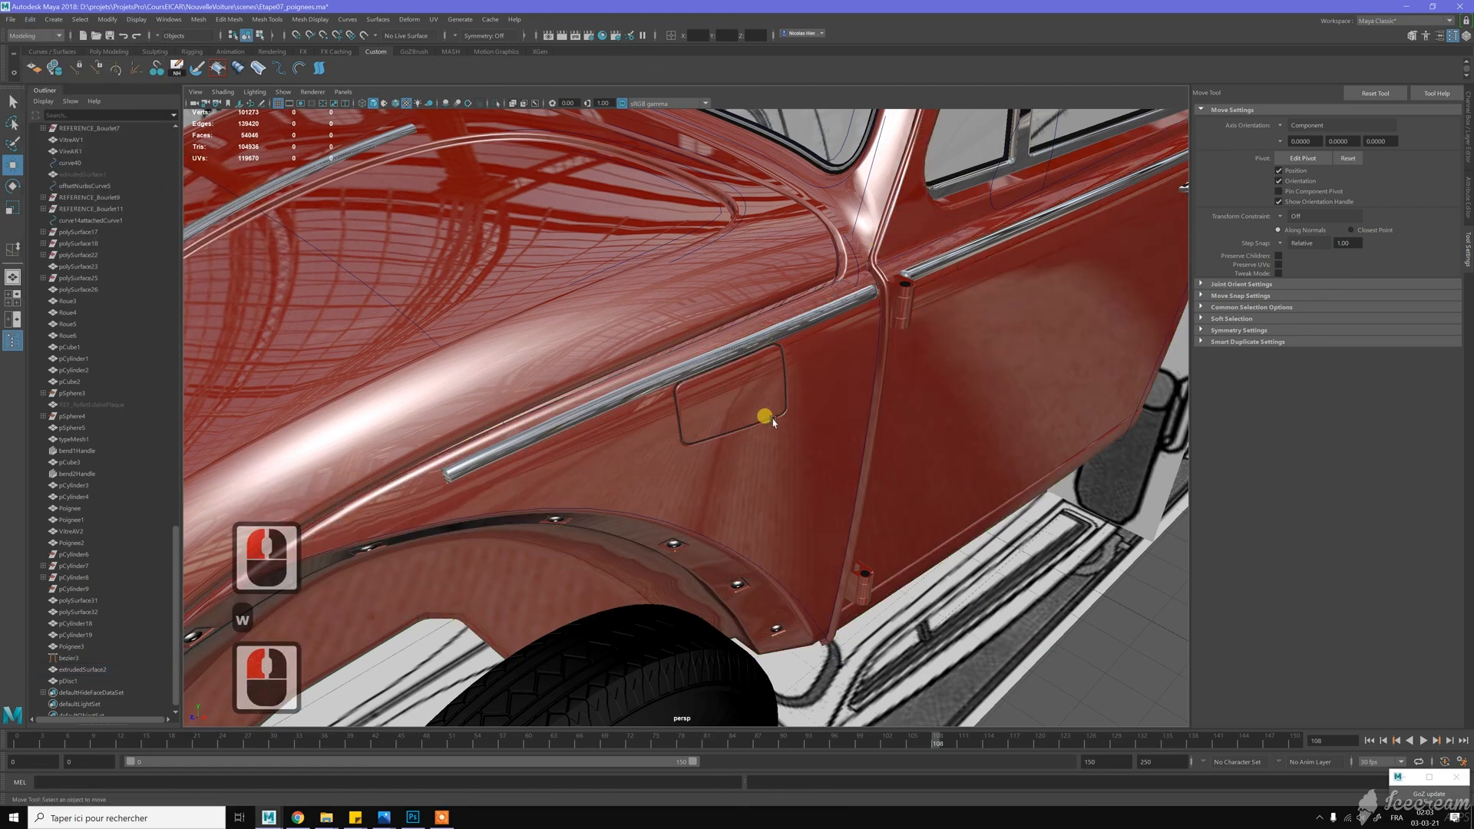
# Move the strip's pivot to the world origin at 0, 0, 0
pyautogui.click(770, 419)
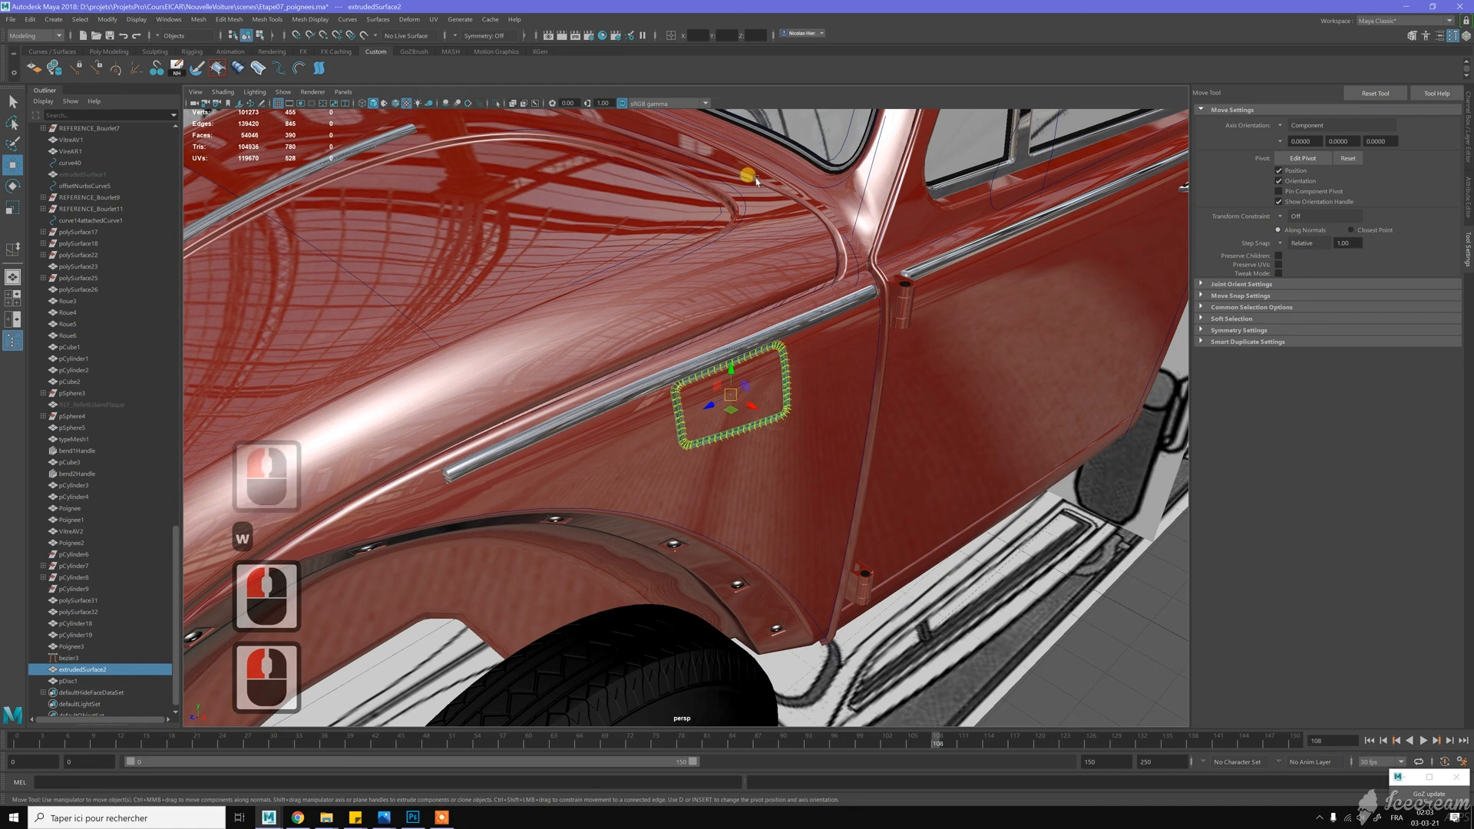
pyautogui.press('Insert')
pyautogui.click(696, 35)
pyautogui.write('0')
pyautogui.press('Tab')
pyautogui.write('0')
pyautogui.press('Tab')
pyautogui.write('0')
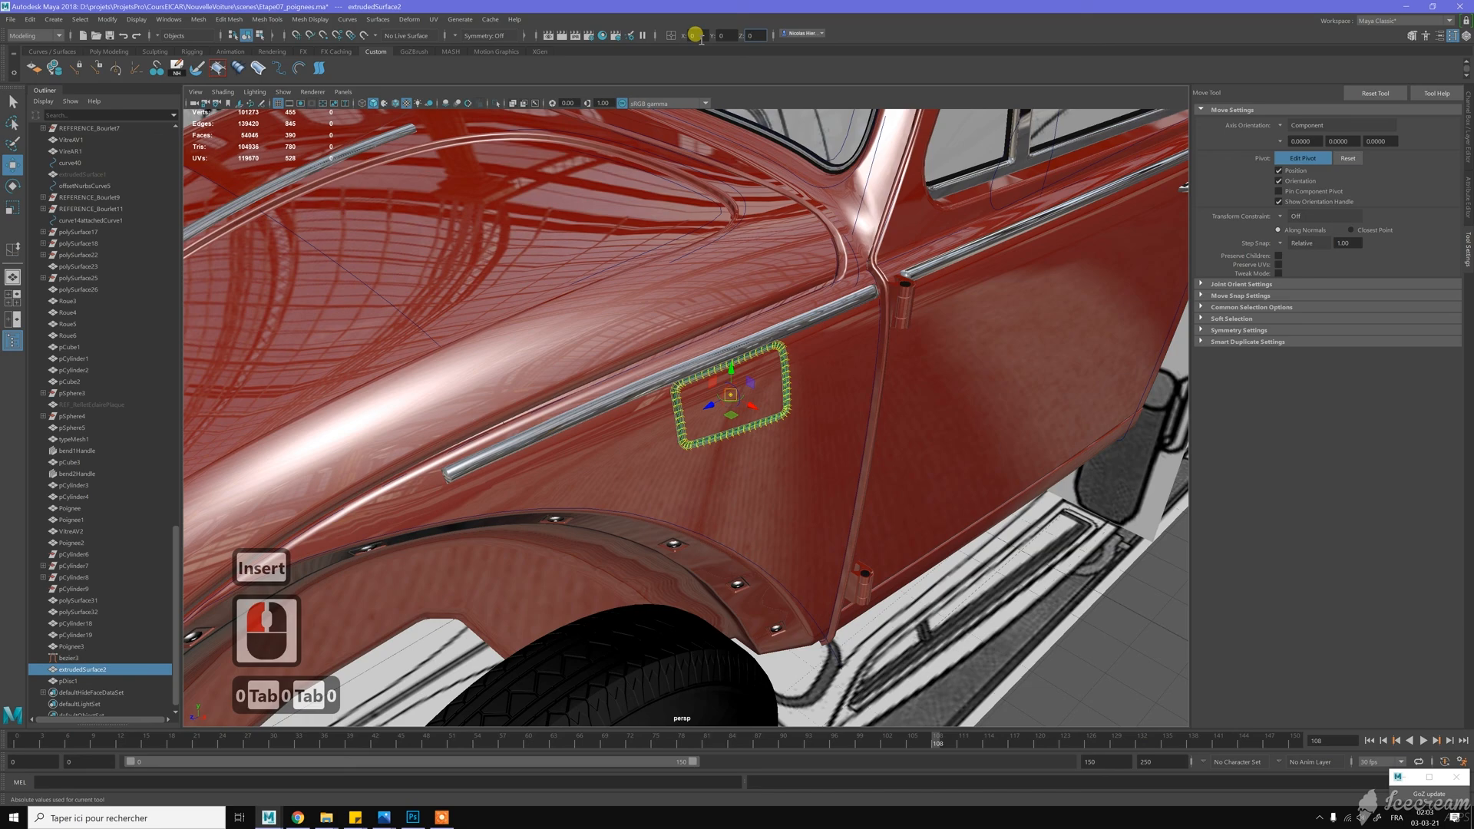
pyautogui.press('Return')
pyautogui.press('Insert')
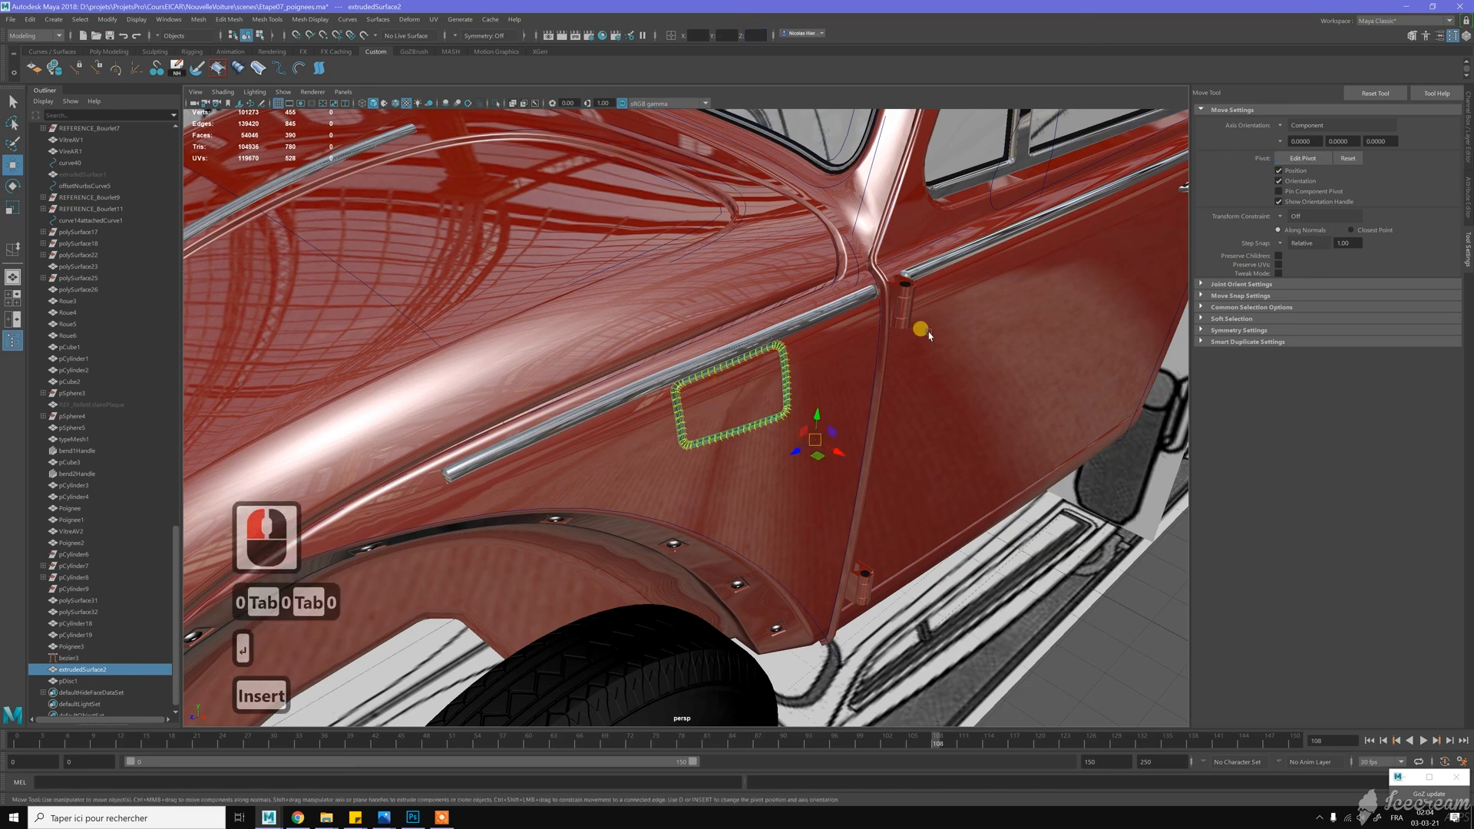
# Mirror the strip onto the opposite side of the car by setting its Scale X to -1
pyautogui.click(1467, 117)
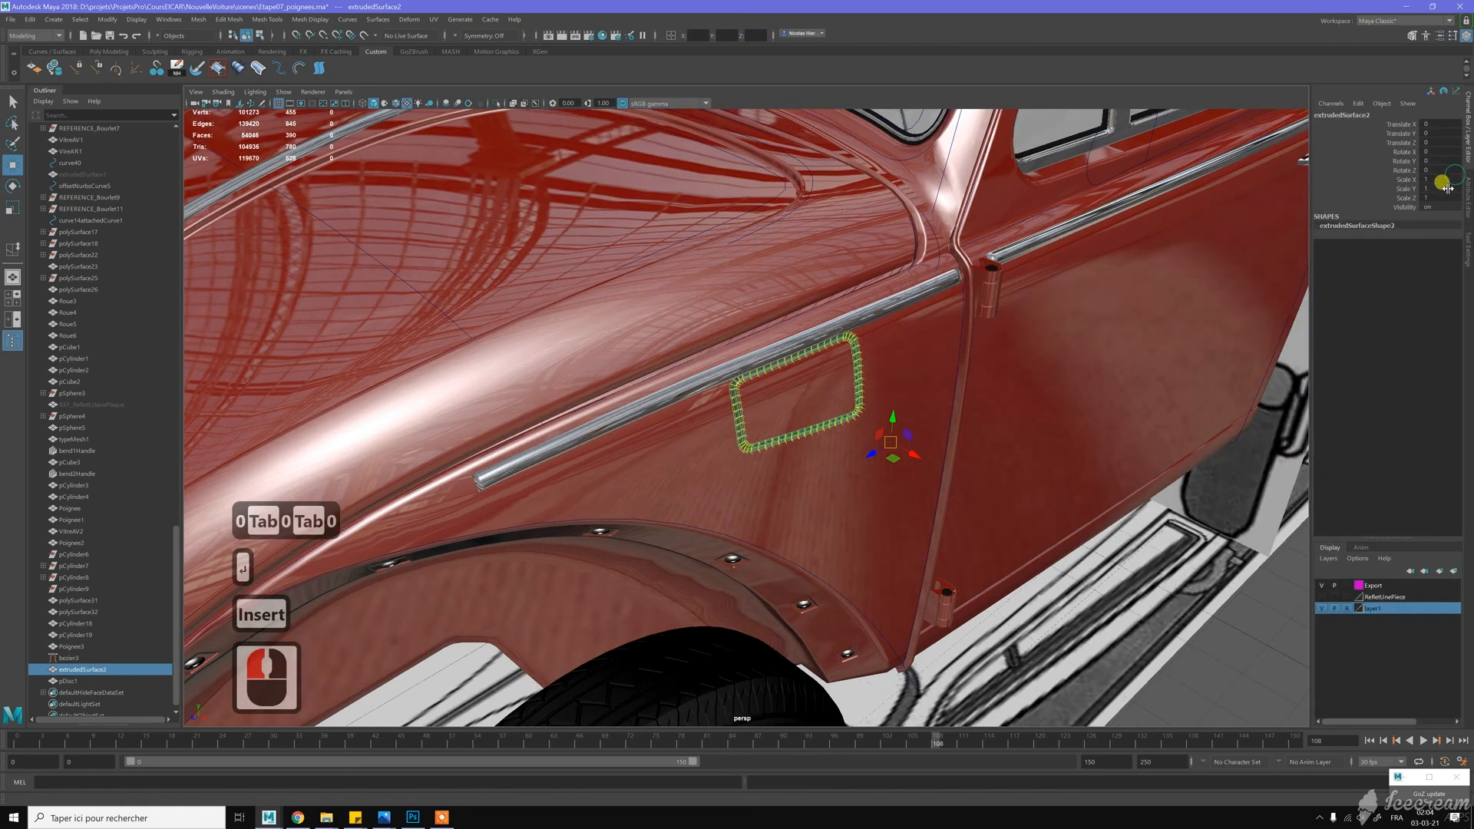
pyautogui.click(1443, 179)
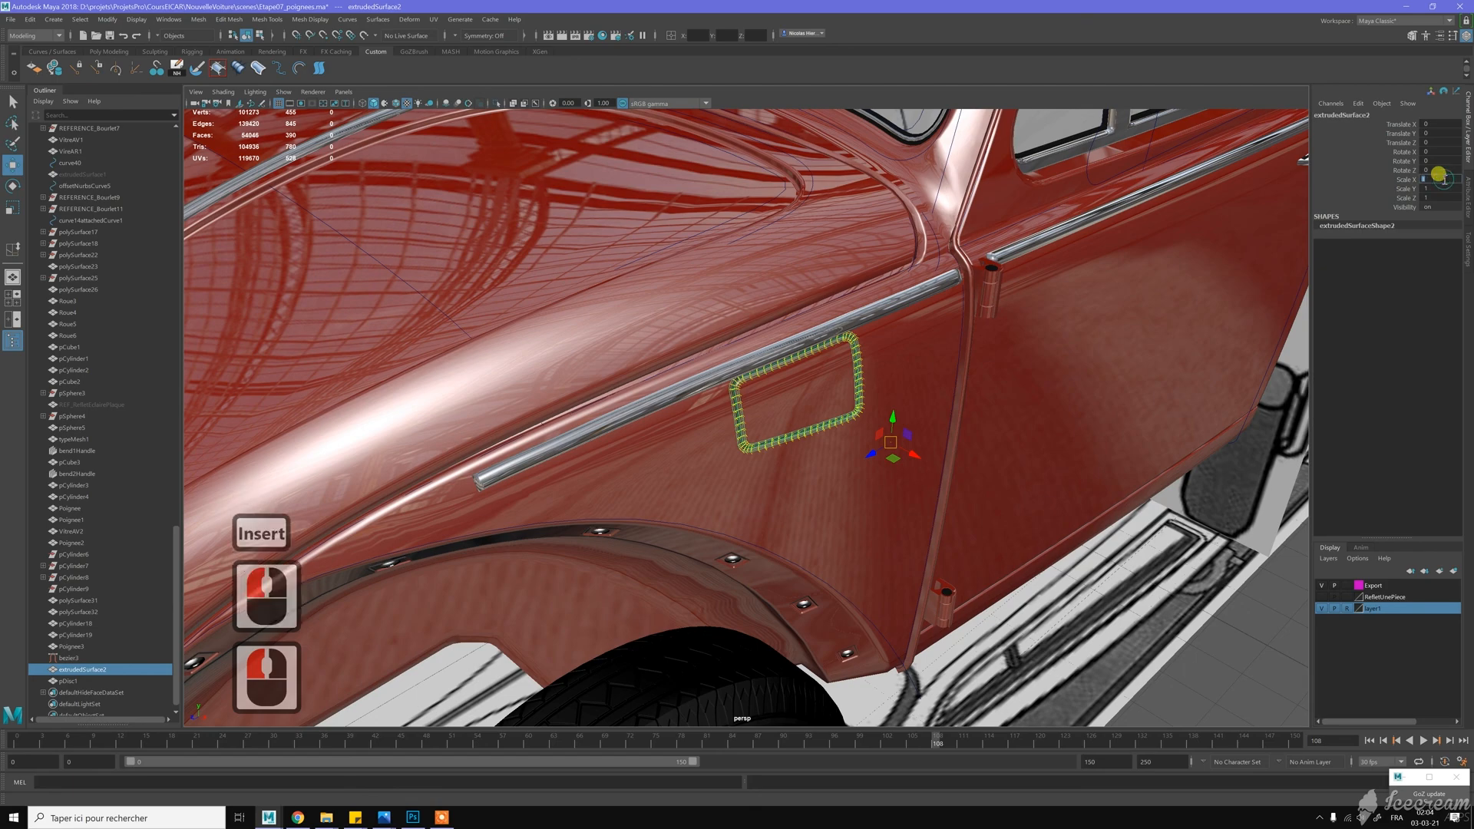
pyautogui.write('-1')
pyautogui.press('Return')
pyautogui.scroll(-3, 867, 298)
pyautogui.keyDown('alt'); pyautogui.moveTo(523, 307); pyautogui.dragTo(783, 310); pyautogui.keyUp('alt')
pyautogui.keyDown('alt'); pyautogui.moveTo(564, 356); pyautogui.dragTo(975, 270, button='middle'); pyautogui.keyUp('alt')
pyautogui.keyDown('alt'); pyautogui.moveTo(838, 367); pyautogui.dragTo(849, 363, button='middle'); pyautogui.keyUp('alt')
pyautogui.keyDown('alt'); pyautogui.moveTo(850, 363); pyautogui.dragTo(748, 296, button='right'); pyautogui.keyUp('alt')
pyautogui.keyDown('alt'); pyautogui.moveTo(714, 269); pyautogui.dragTo(806, 254); pyautogui.keyUp('alt')
pyautogui.keyDown('alt'); pyautogui.moveTo(806, 253); pyautogui.dragTo(888, 240, button='right'); pyautogui.keyUp('alt')
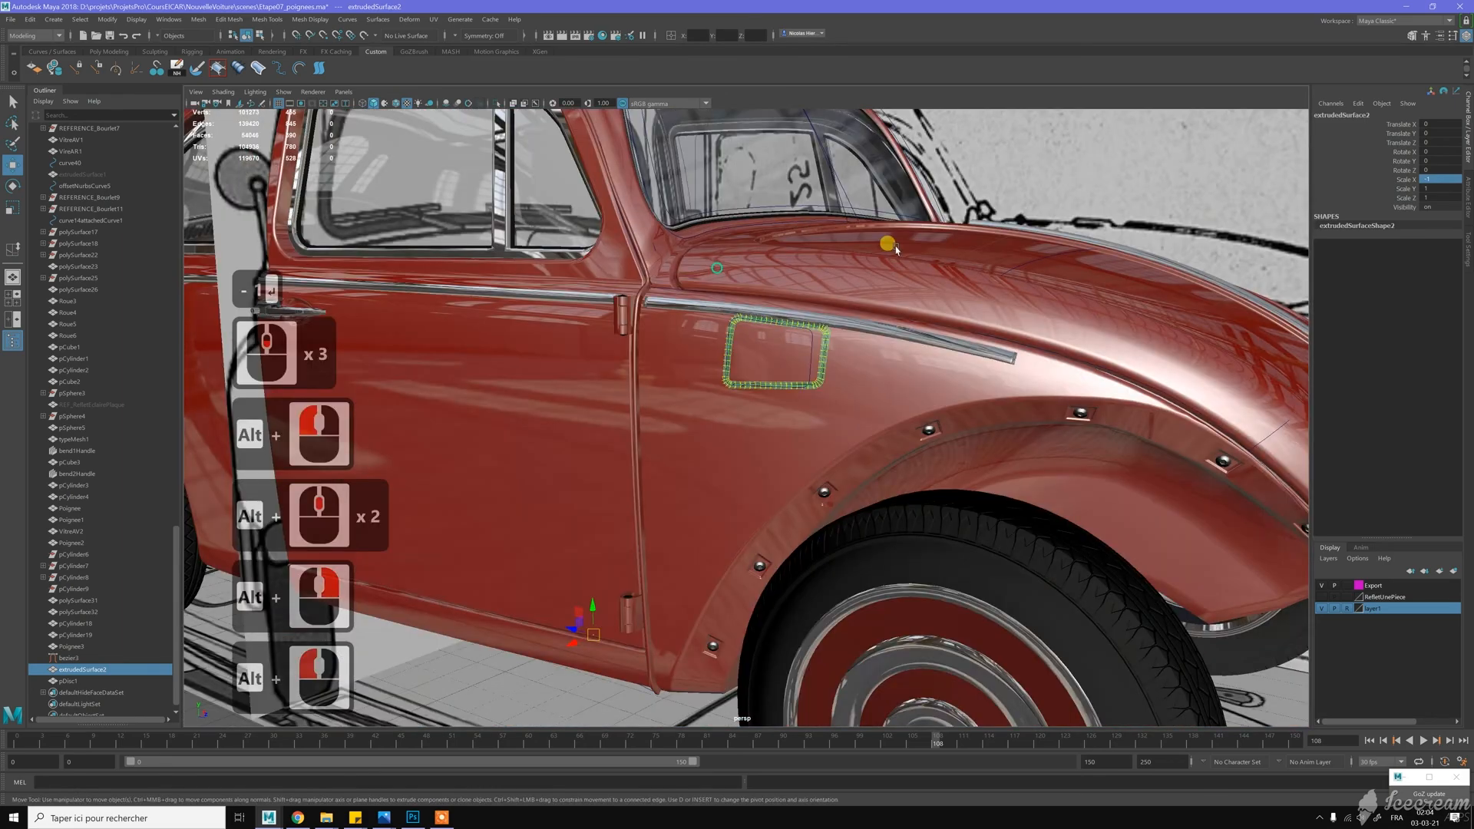
# Freeze the transformations of the mirrored strip and clear the selection
pyautogui.hotkey('alt', 'f')
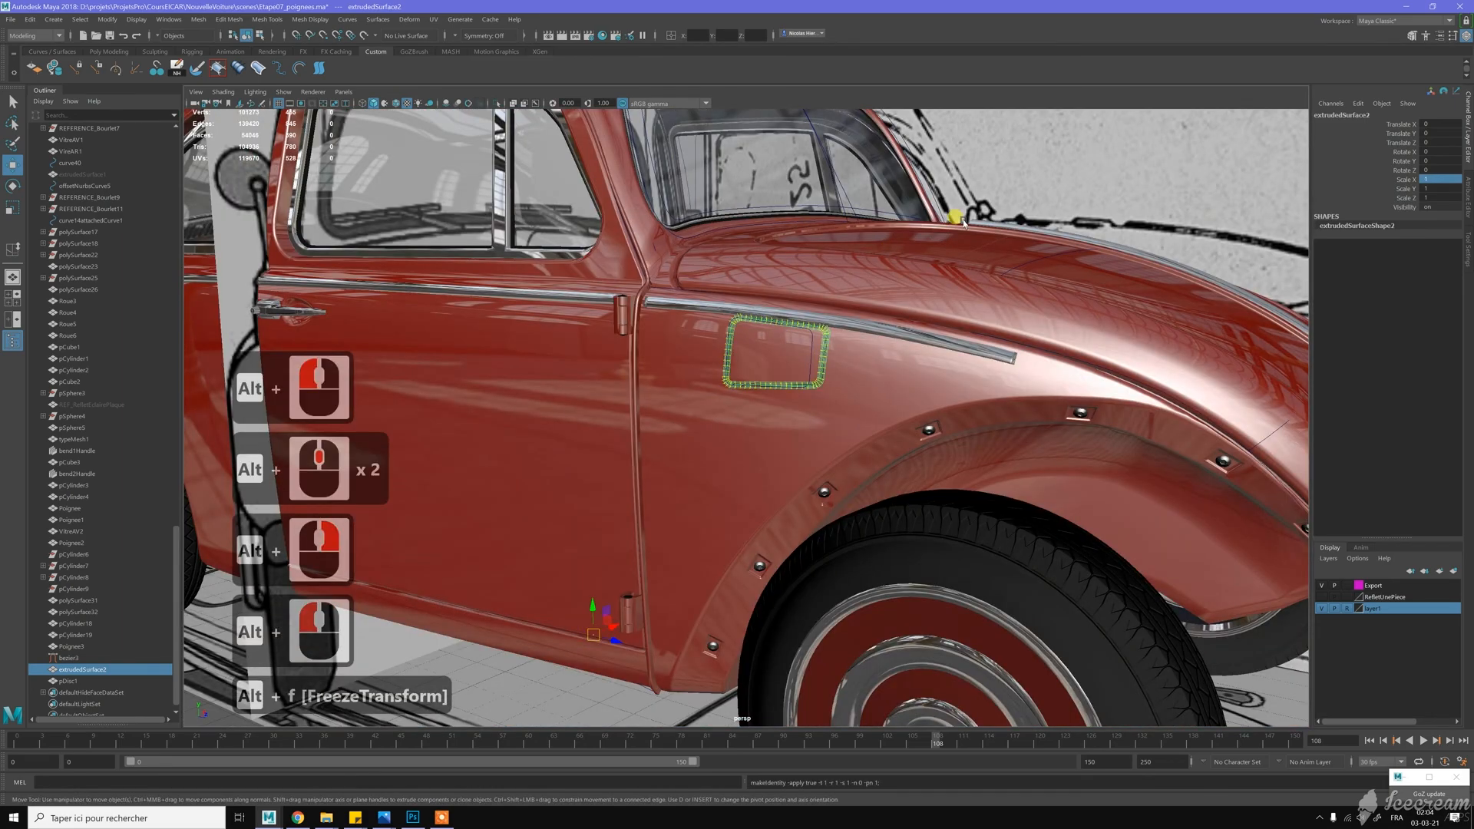
pyautogui.click(998, 165)
pyautogui.keyDown('alt'); pyautogui.moveTo(896, 219); pyautogui.dragTo(931, 316, button='right'); pyautogui.keyUp('alt')
pyautogui.keyDown('alt'); pyautogui.moveTo(982, 369); pyautogui.dragTo(875, 374); pyautogui.keyUp('alt')
pyautogui.keyDown('alt'); pyautogui.moveTo(876, 374); pyautogui.dragTo(659, 303, button='right'); pyautogui.keyUp('alt')
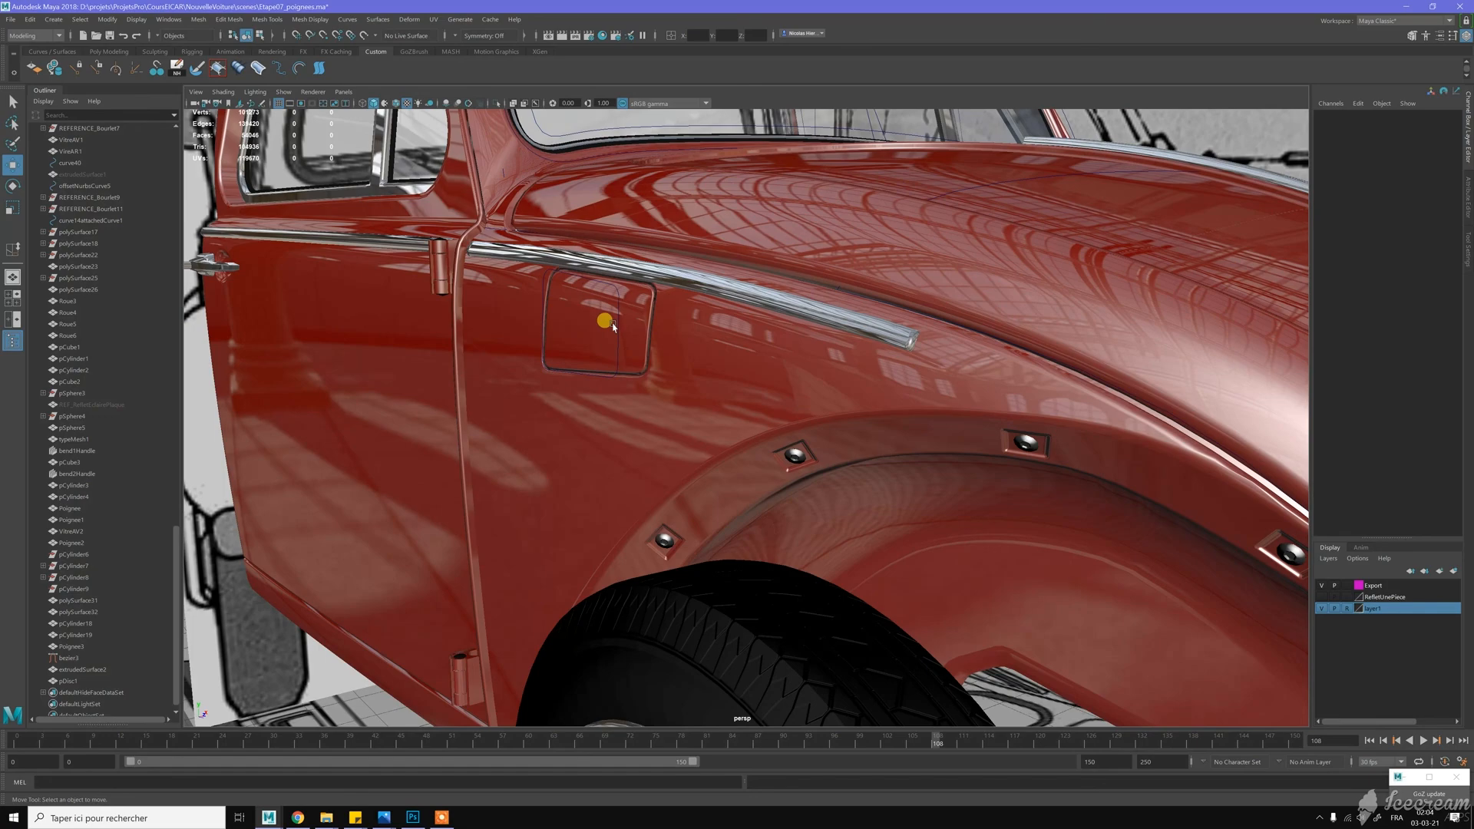
# Hide layer1, which holds the blueprint reference planes around the car
pyautogui.scroll(-3, 610, 334)
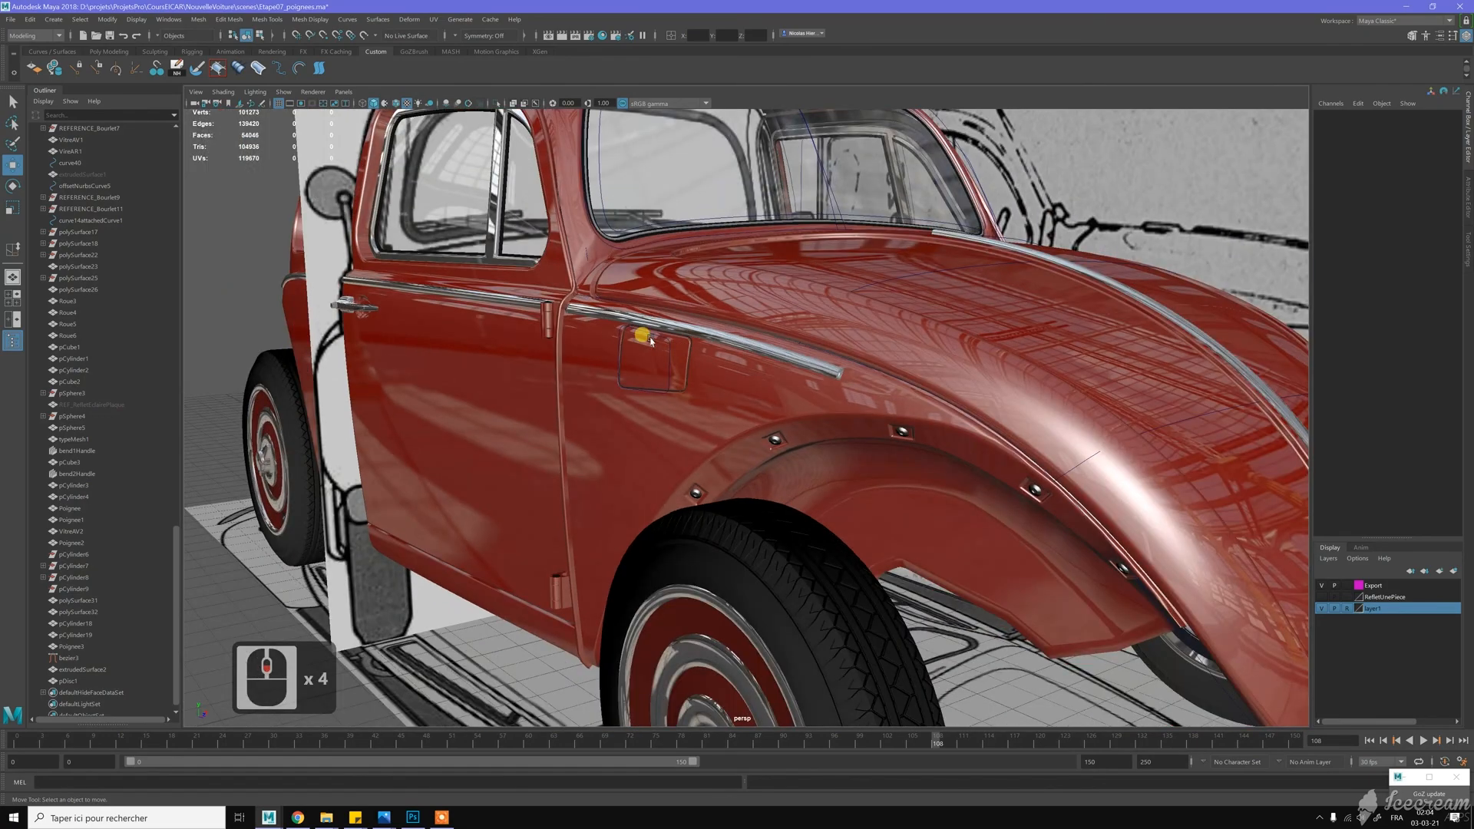
pyautogui.scroll(1, 697, 329)
pyautogui.keyDown('alt'); pyautogui.scroll(-6, 770, 311); pyautogui.keyUp('alt')
pyautogui.keyDown('alt'); pyautogui.moveTo(705, 333); pyautogui.dragTo(877, 357); pyautogui.keyUp('alt')
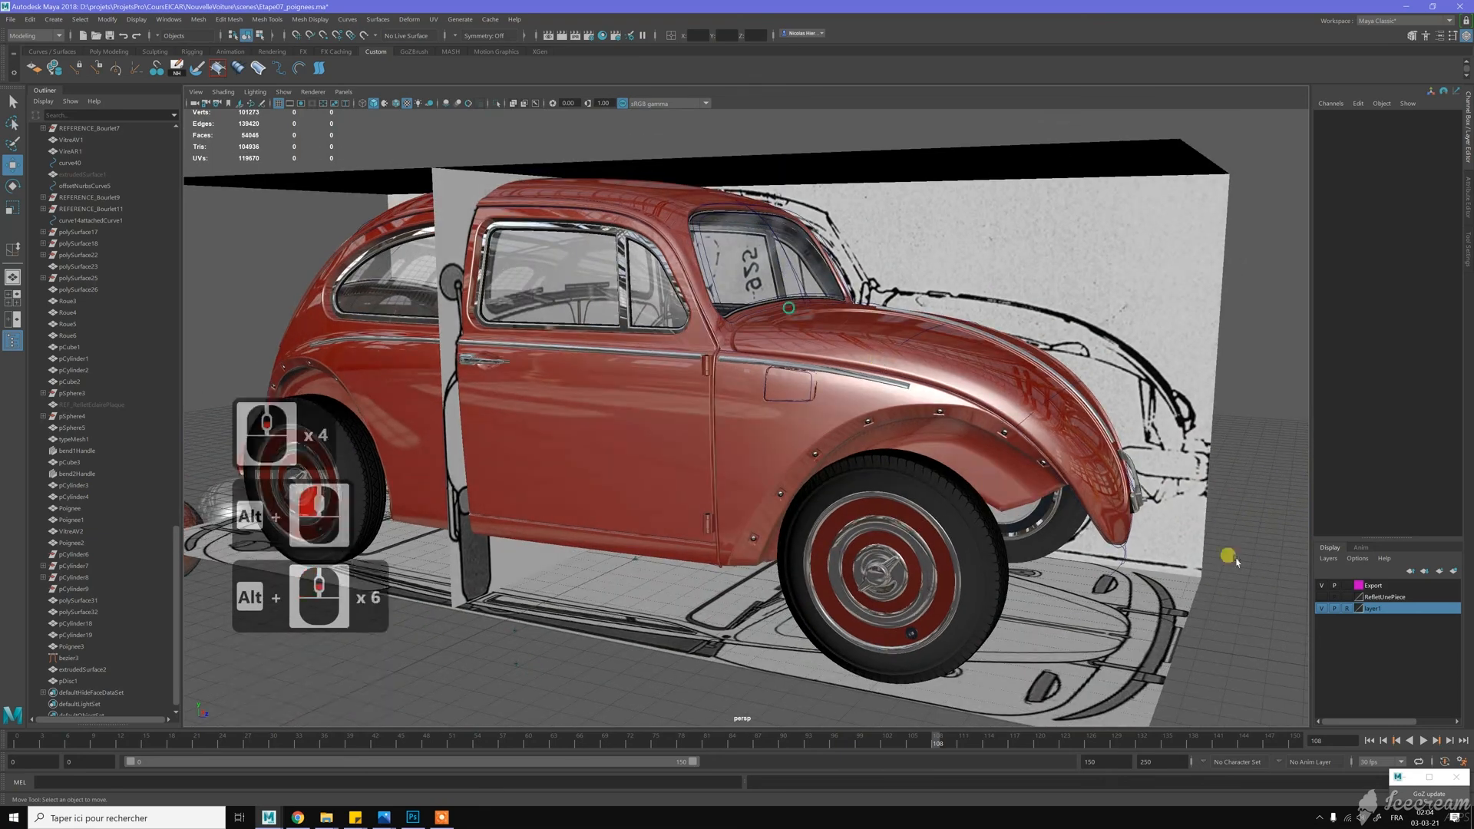
pyautogui.click(1322, 608)
# Hide the leftover bezier curve inside the rounded-rectangle strip on the side panel
pyautogui.moveTo(1094, 470)
pyautogui.keyDown('alt'); pyautogui.mouseDown()
pyautogui.moveTo(1135, 506)
pyautogui.moveTo(1056, 480)
pyautogui.moveTo(1079, 477)
pyautogui.mouseUp(); pyautogui.keyUp('alt')
pyautogui.keyDown('alt'); pyautogui.scroll(8, 796, 352); pyautogui.keyUp('alt')
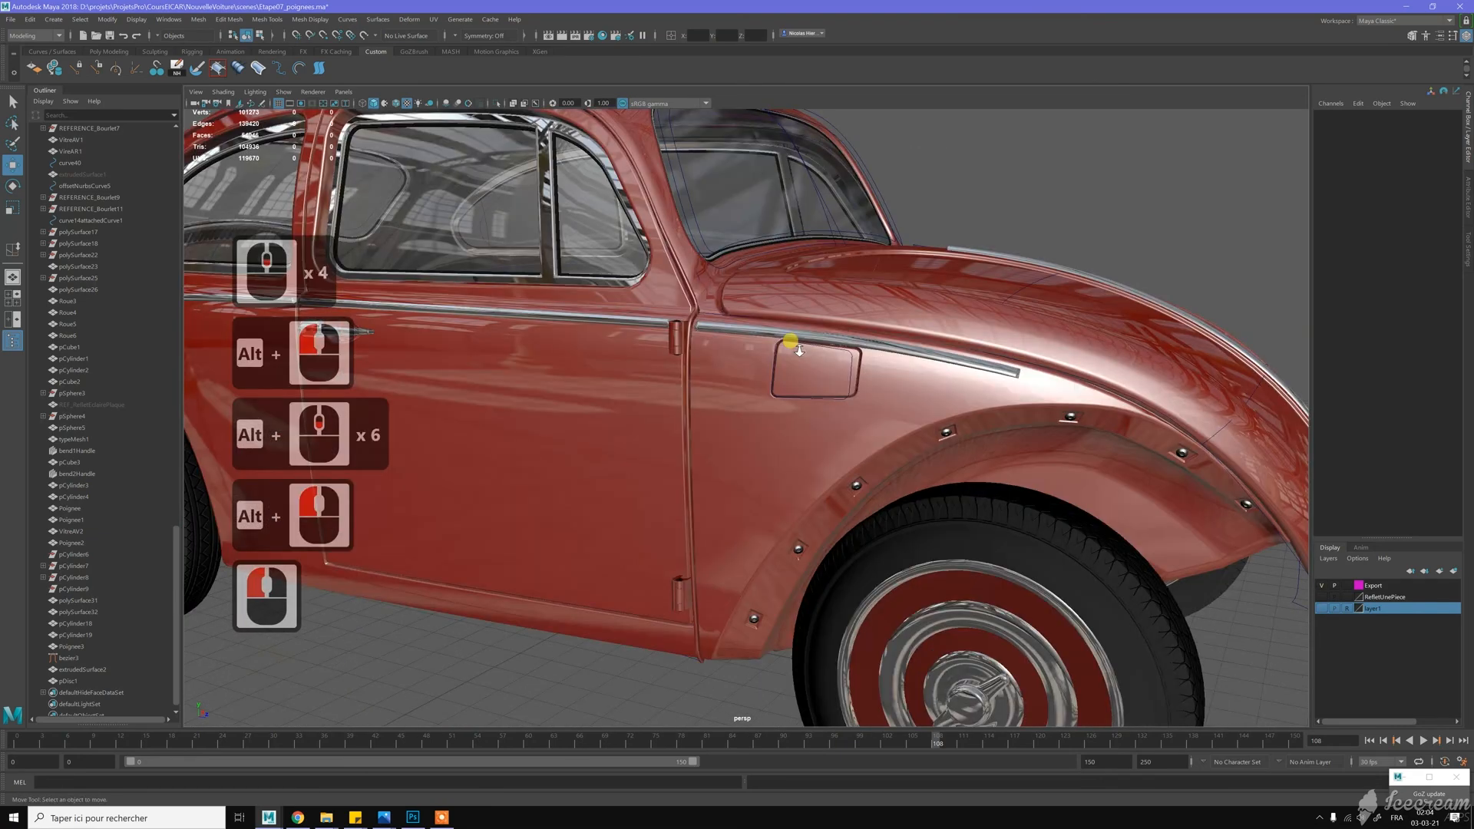
pyautogui.click(854, 374)
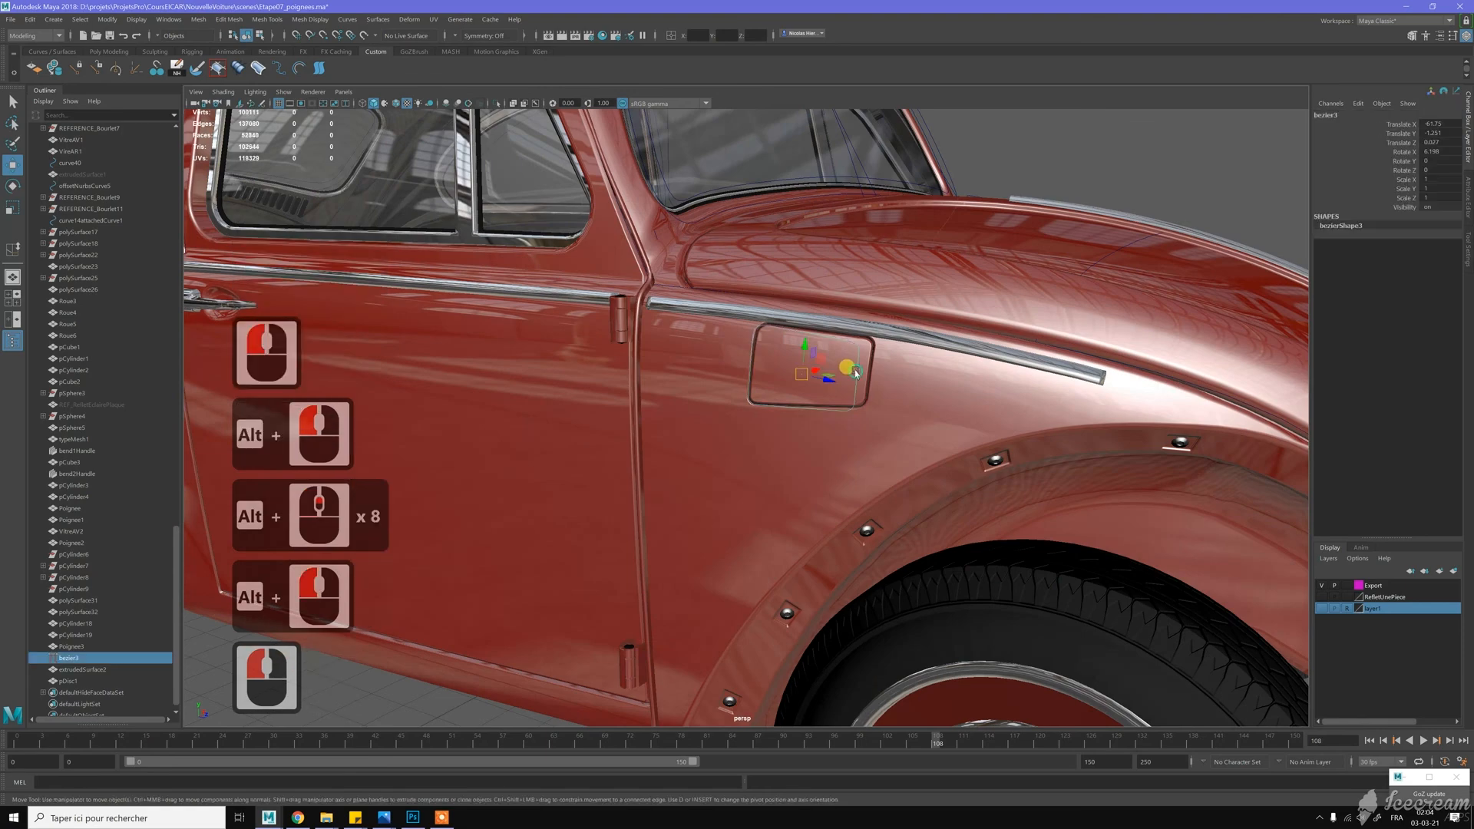
pyautogui.hotkey('ctrl', 'h')
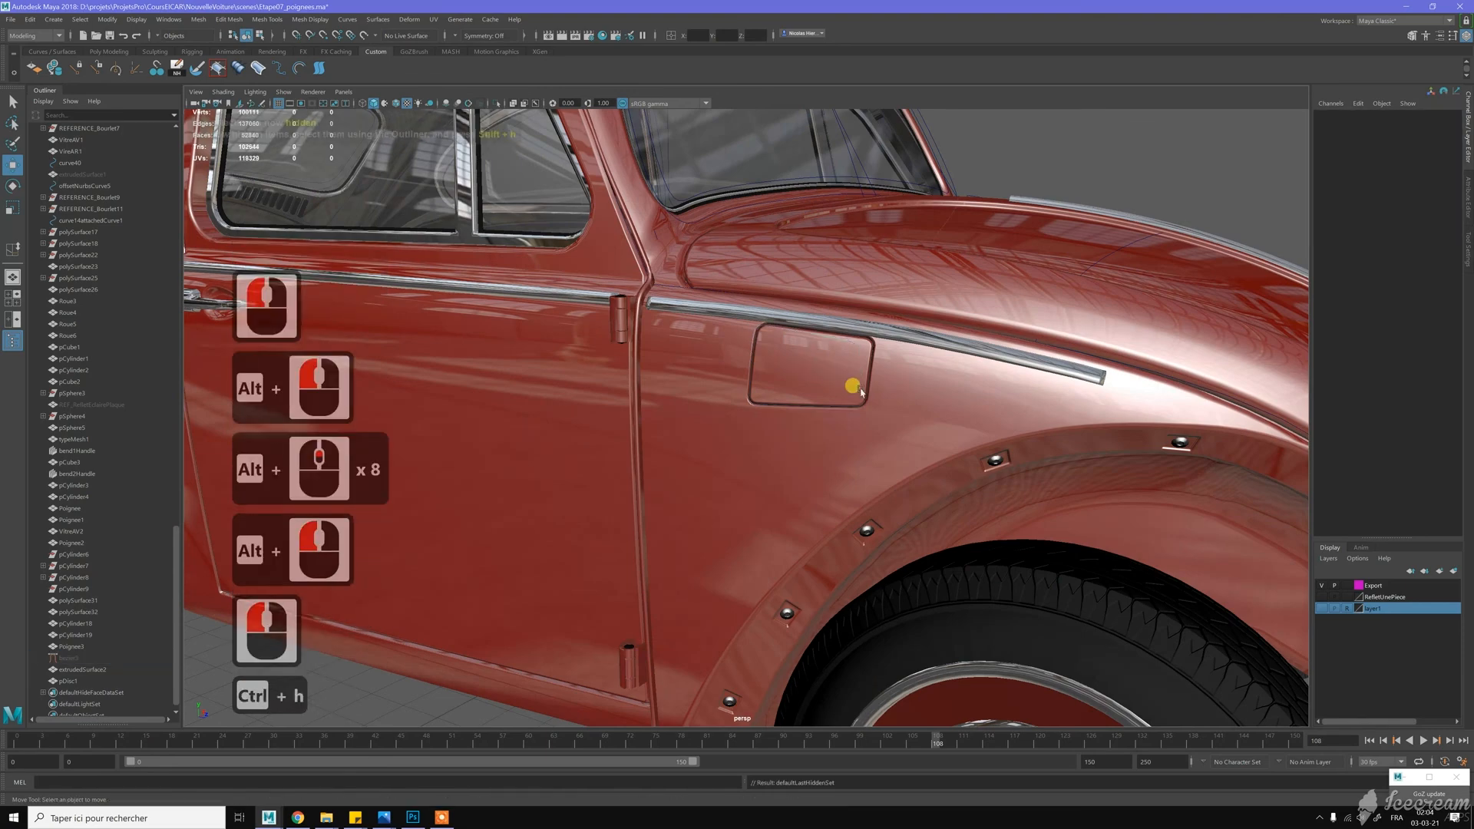
# Examine up close how the rounded-rectangle strip sits and shades on the side panel below the chrome trim
pyautogui.scroll(-8, 892, 339)
pyautogui.keyDown('alt'); pyautogui.moveTo(955, 309); pyautogui.dragTo(922, 307); pyautogui.keyUp('alt')
pyautogui.keyDown('alt'); pyautogui.moveTo(922, 308); pyautogui.dragTo(883, 346, button='middle'); pyautogui.keyUp('alt')
pyautogui.keyDown('alt'); pyautogui.moveTo(883, 345); pyautogui.dragTo(843, 384, button='middle'); pyautogui.keyUp('alt')
pyautogui.scroll(7, 843, 383)
pyautogui.scroll(-4, 843, 384)
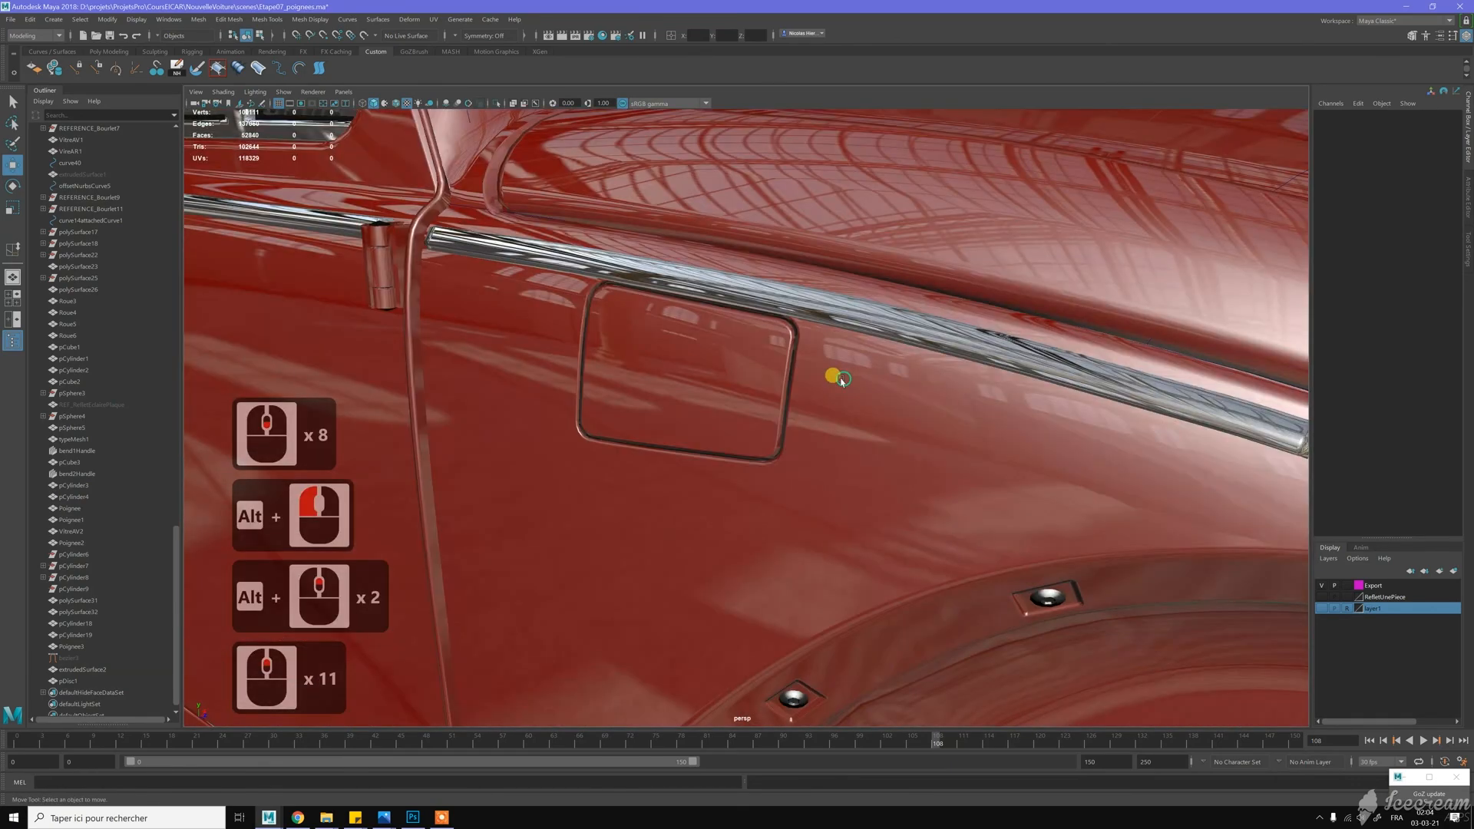
pyautogui.keyDown('alt'); pyautogui.moveTo(832, 375); pyautogui.dragTo(628, 355); pyautogui.keyUp('alt')
pyautogui.keyDown('alt'); pyautogui.moveTo(628, 355); pyautogui.dragTo(626, 315, button='right'); pyautogui.keyUp('alt')
pyautogui.keyDown('alt'); pyautogui.moveTo(626, 315); pyautogui.dragTo(657, 315); pyautogui.keyUp('alt')
# Examine the whole car from the front, both sides and the rear with the blueprints hidden
pyautogui.keyDown('alt'); pyautogui.scroll(-7, 849, 354); pyautogui.keyUp('alt')
pyautogui.keyDown('alt'); pyautogui.moveTo(916, 327); pyautogui.dragTo(829, 335); pyautogui.keyUp('alt')
pyautogui.keyDown('alt'); pyautogui.moveTo(829, 335); pyautogui.dragTo(950, 475, button='right'); pyautogui.keyUp('alt')
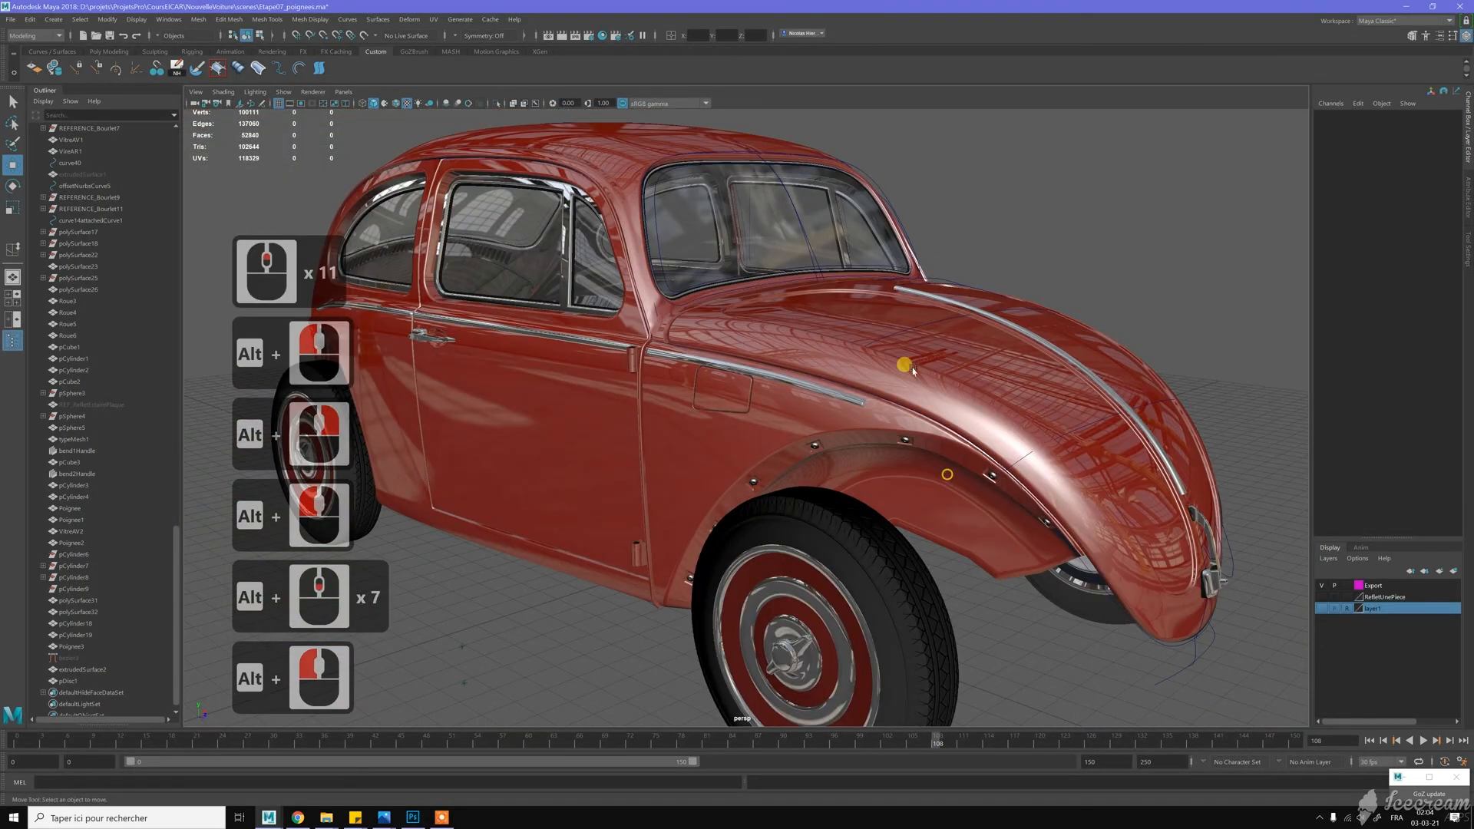
pyautogui.keyDown('alt'); pyautogui.moveTo(906, 367); pyautogui.dragTo(883, 362, button='right'); pyautogui.keyUp('alt')
pyautogui.keyDown('alt'); pyautogui.moveTo(883, 362); pyautogui.dragTo(889, 355); pyautogui.keyUp('alt')
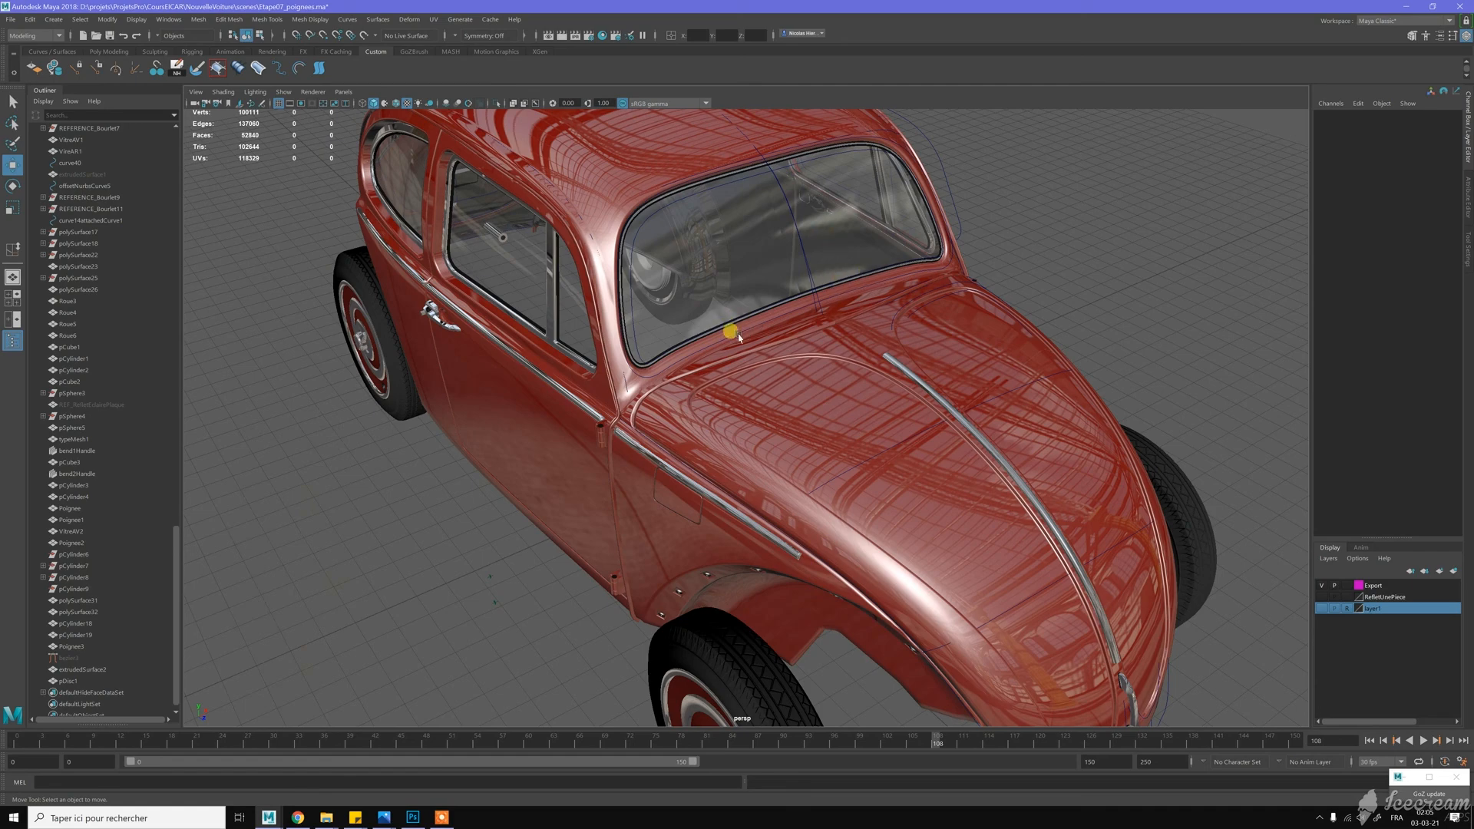
pyautogui.scroll(-3, 875, 356)
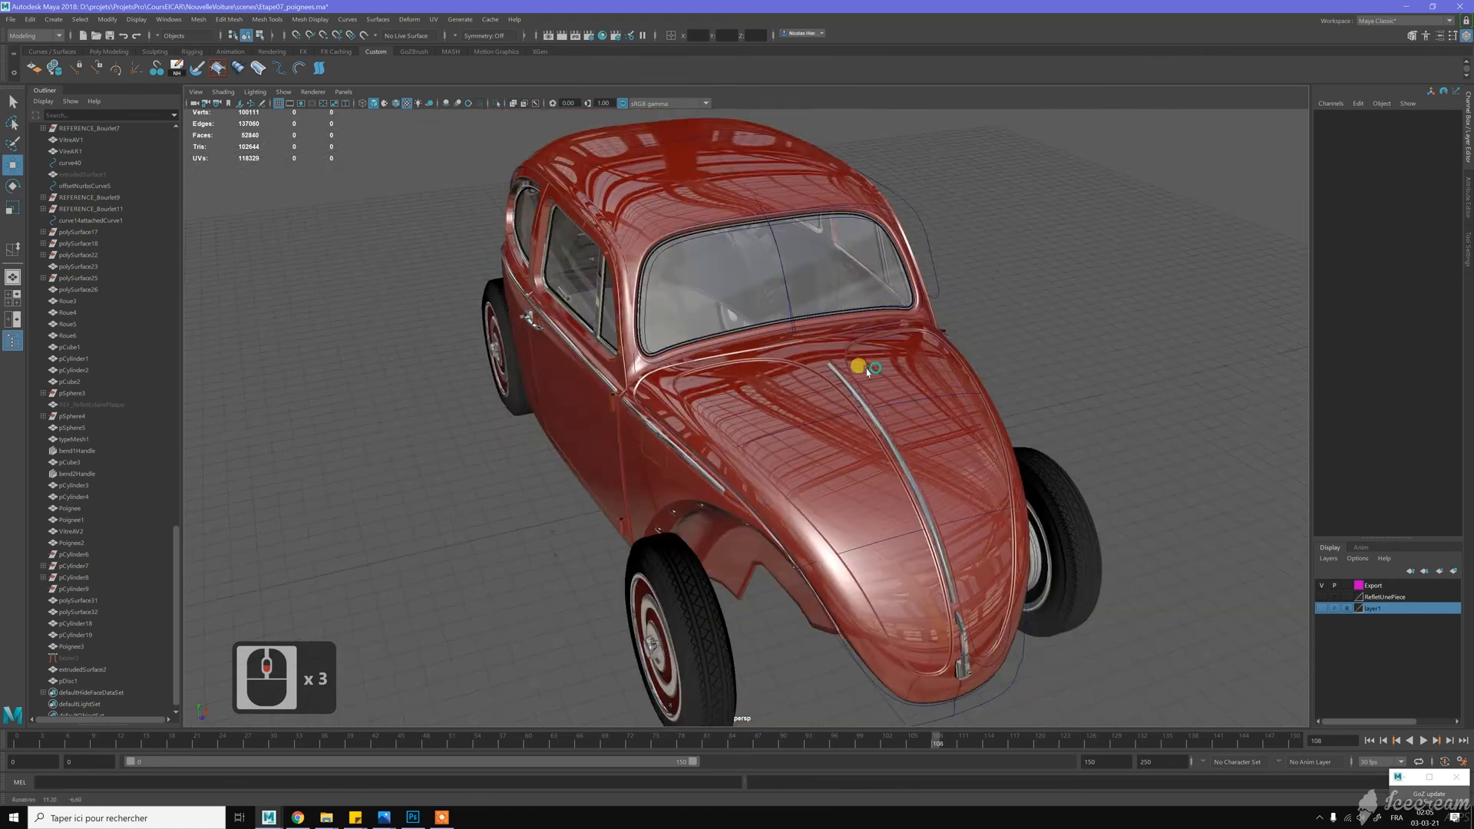
pyautogui.keyDown('alt'); pyautogui.moveTo(868, 371); pyautogui.dragTo(592, 310); pyautogui.keyUp('alt')
pyautogui.keyDown('alt'); pyautogui.moveTo(779, 359); pyautogui.dragTo(944, 374); pyautogui.keyUp('alt')
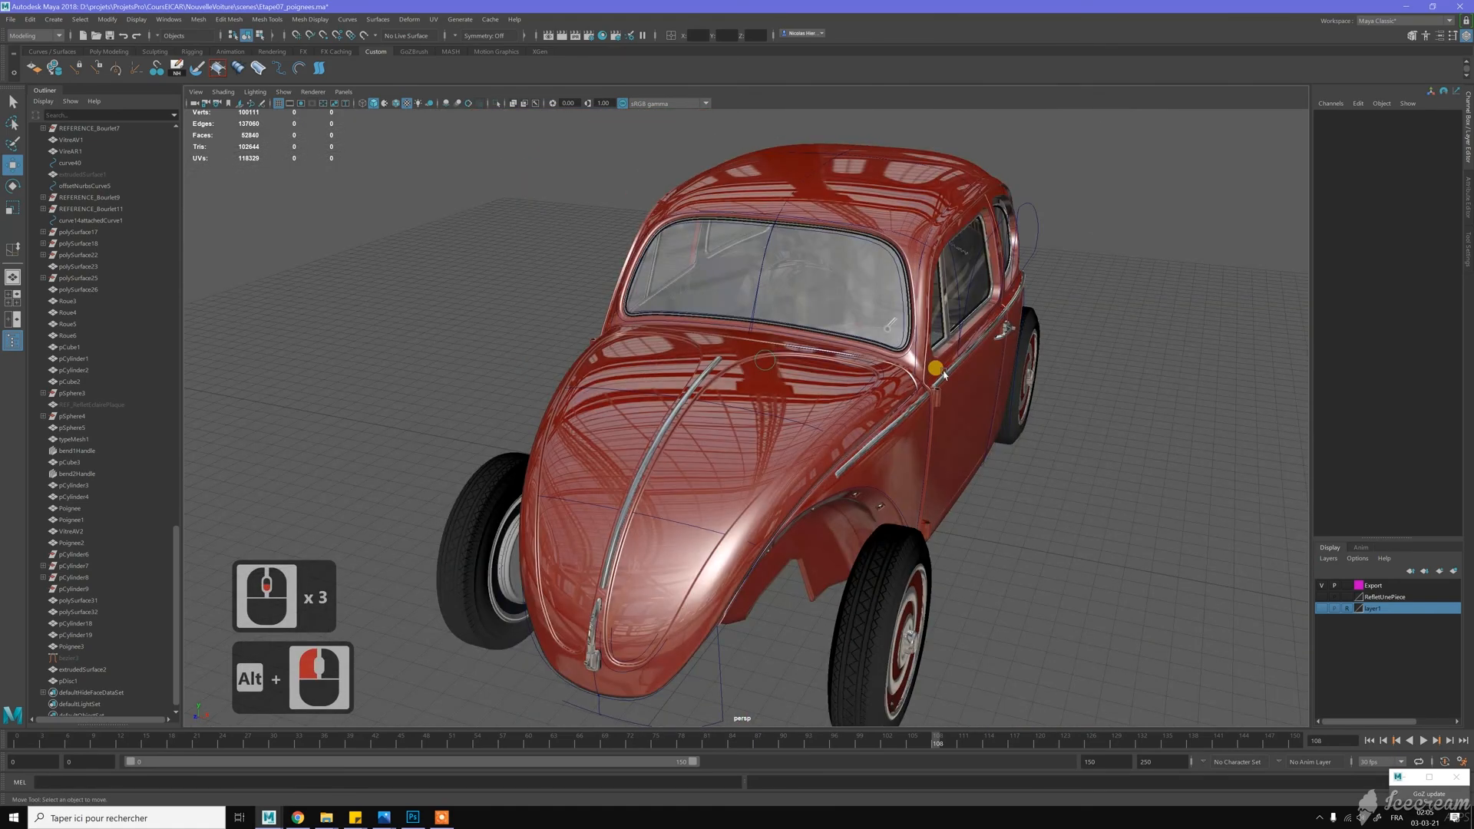
pyautogui.scroll(-1, 904, 415)
pyautogui.scroll(1, 902, 415)
pyautogui.keyDown('alt'); pyautogui.moveTo(898, 415); pyautogui.dragTo(806, 412); pyautogui.keyUp('alt')
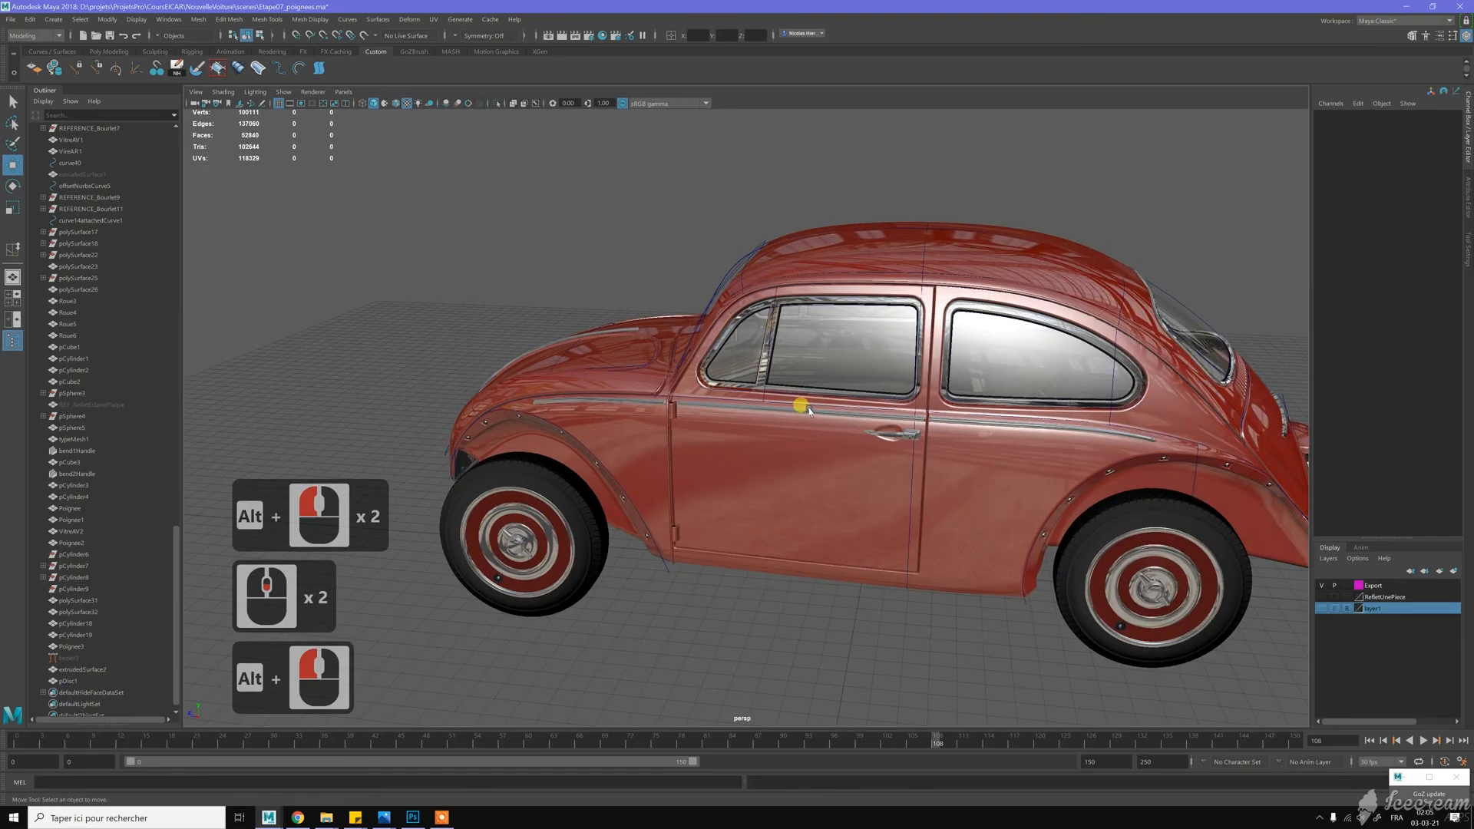
pyautogui.keyDown('alt'); pyautogui.moveTo(760, 418); pyautogui.dragTo(912, 453); pyautogui.keyUp('alt')
pyautogui.keyDown('alt'); pyautogui.moveTo(780, 428); pyautogui.dragTo(735, 432); pyautogui.keyUp('alt')
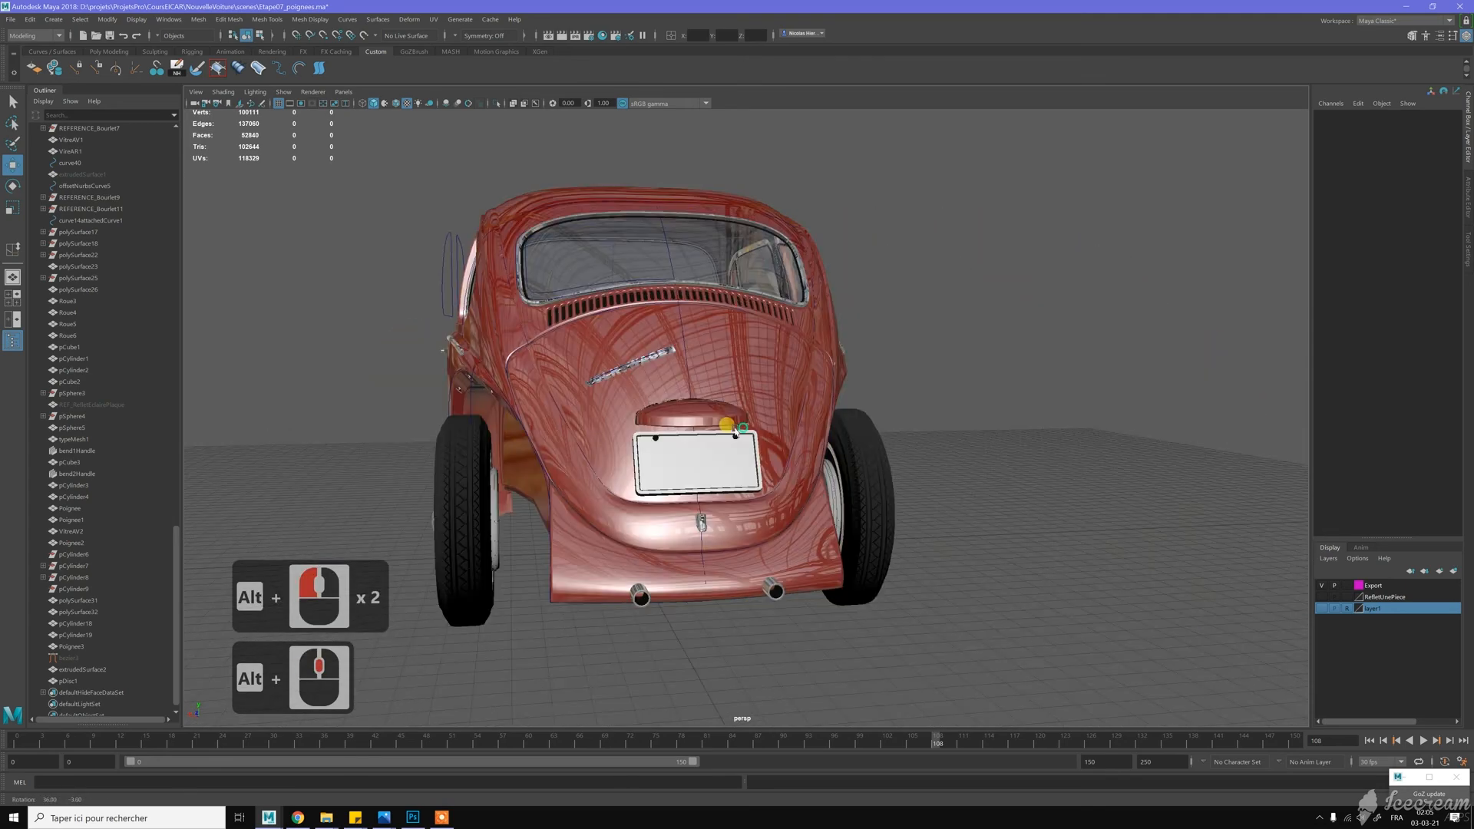
pyautogui.keyDown('alt'); pyautogui.click(658, 452); pyautogui.keyUp('alt')
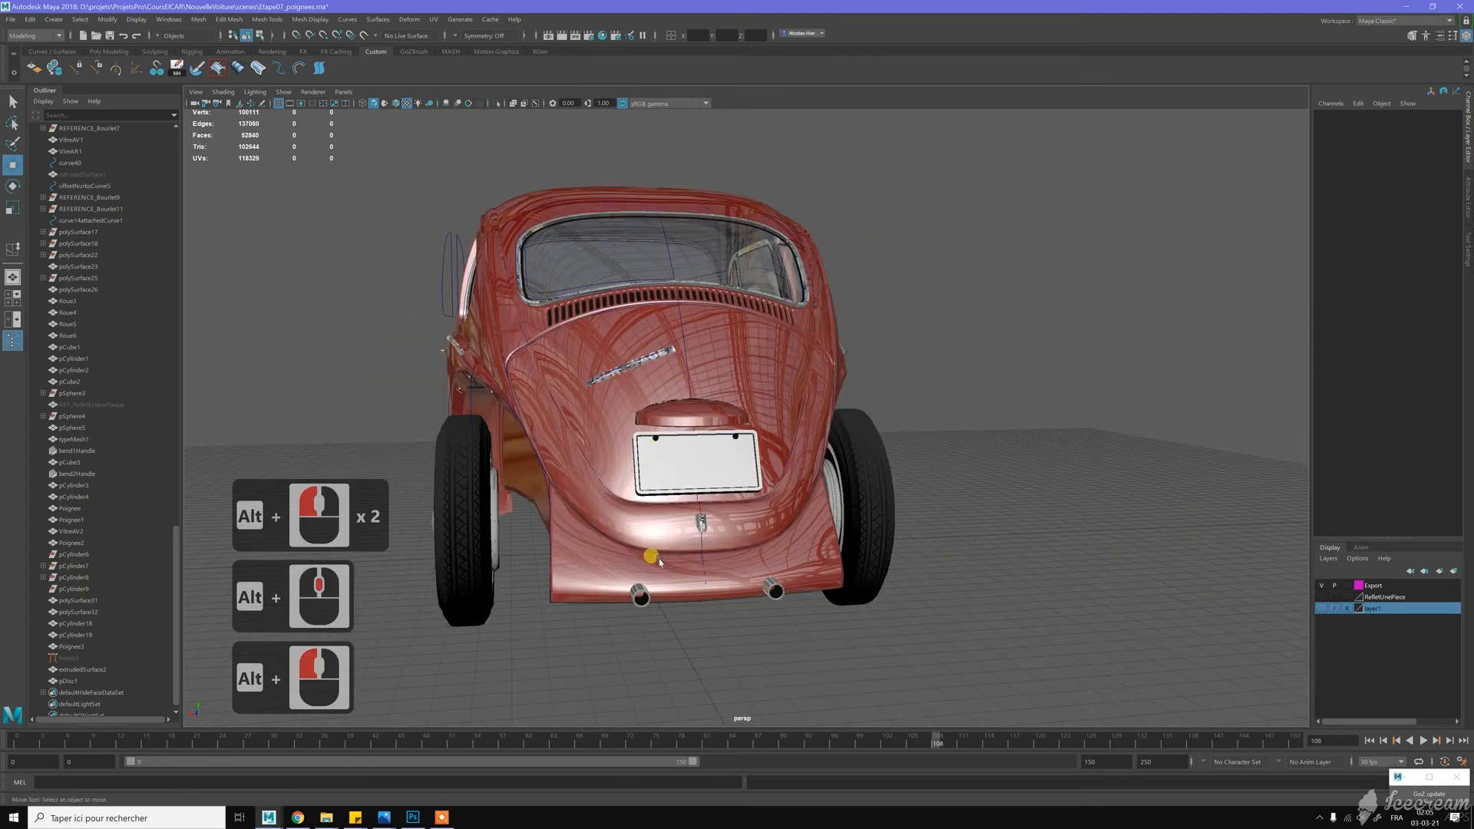
pyautogui.keyDown('alt'); pyautogui.moveTo(738, 351); pyautogui.dragTo(530, 393); pyautogui.keyUp('alt')
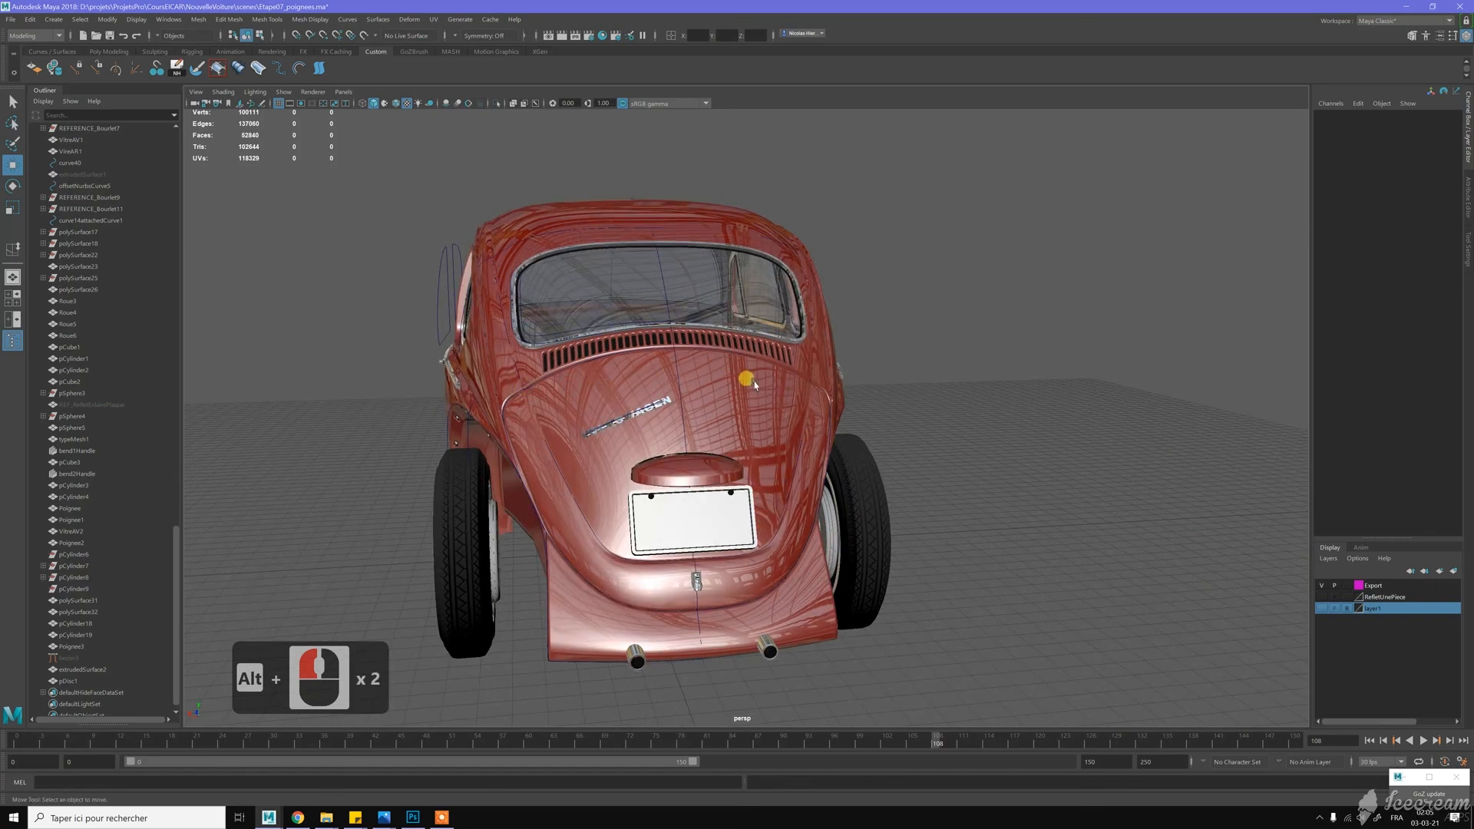
pyautogui.keyDown('alt'); pyautogui.moveTo(688, 372); pyautogui.dragTo(809, 376); pyautogui.keyUp('alt')
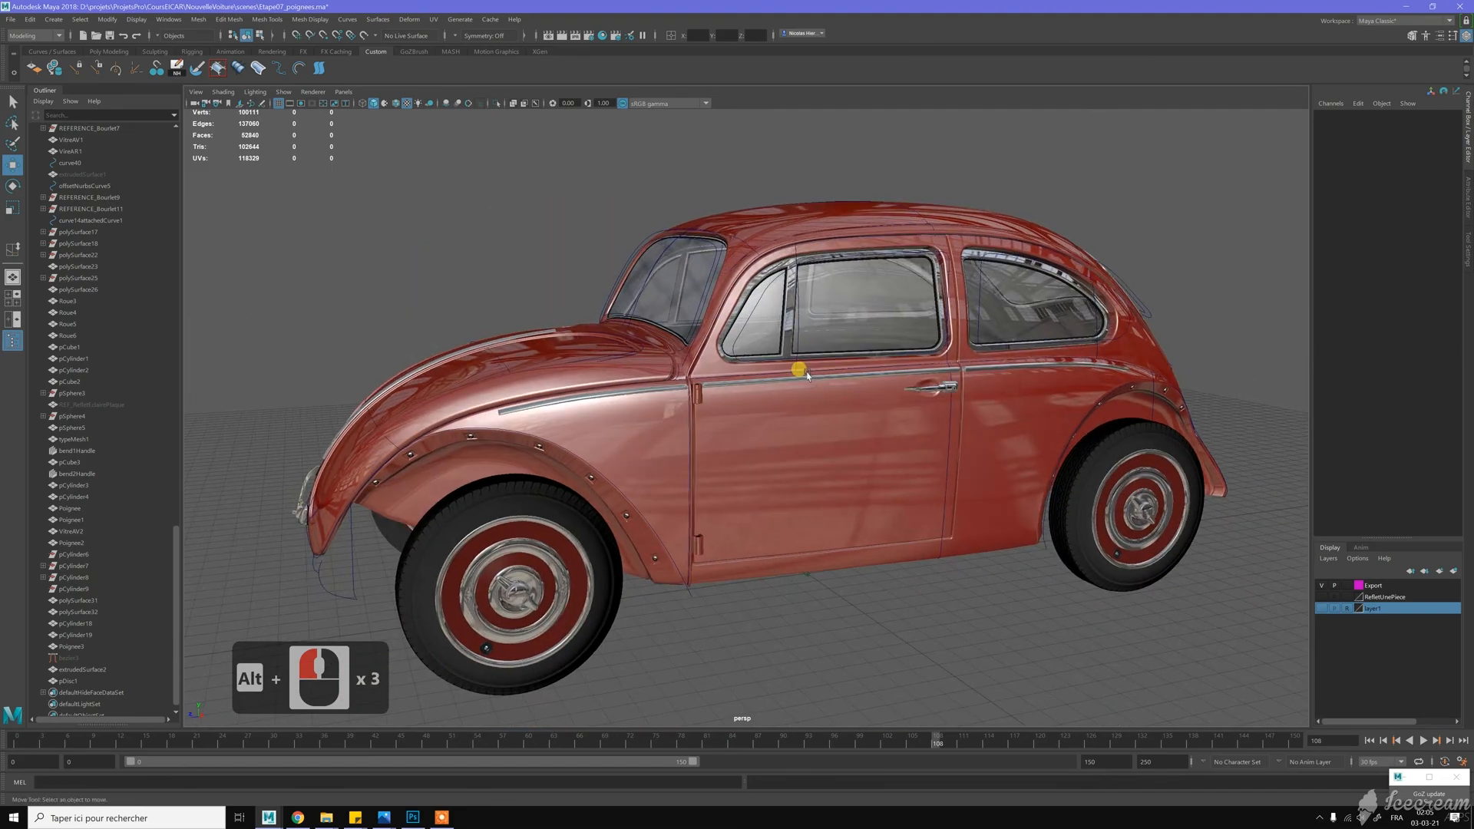